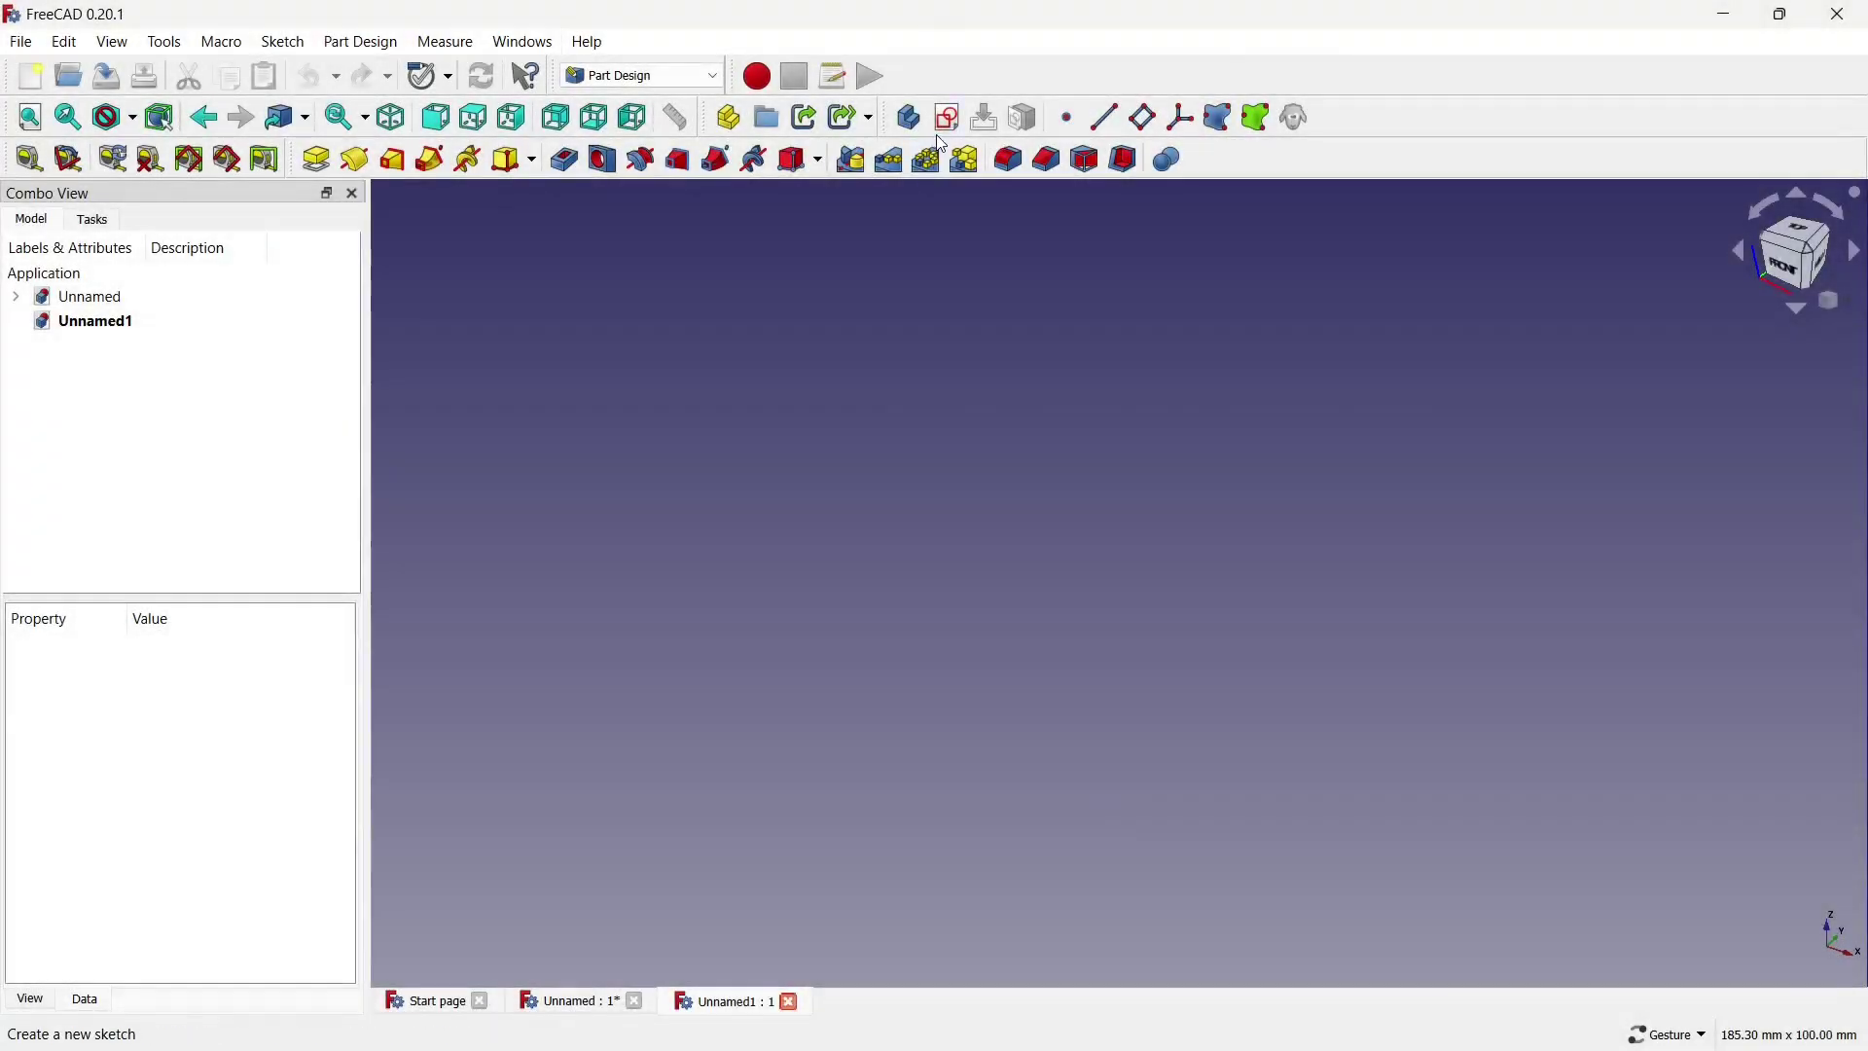
Start a sketch on the XZ_Plane and draw a vertical line up from the horizontal axis.
{"action": "left_click", "coordinate": [949, 117]}
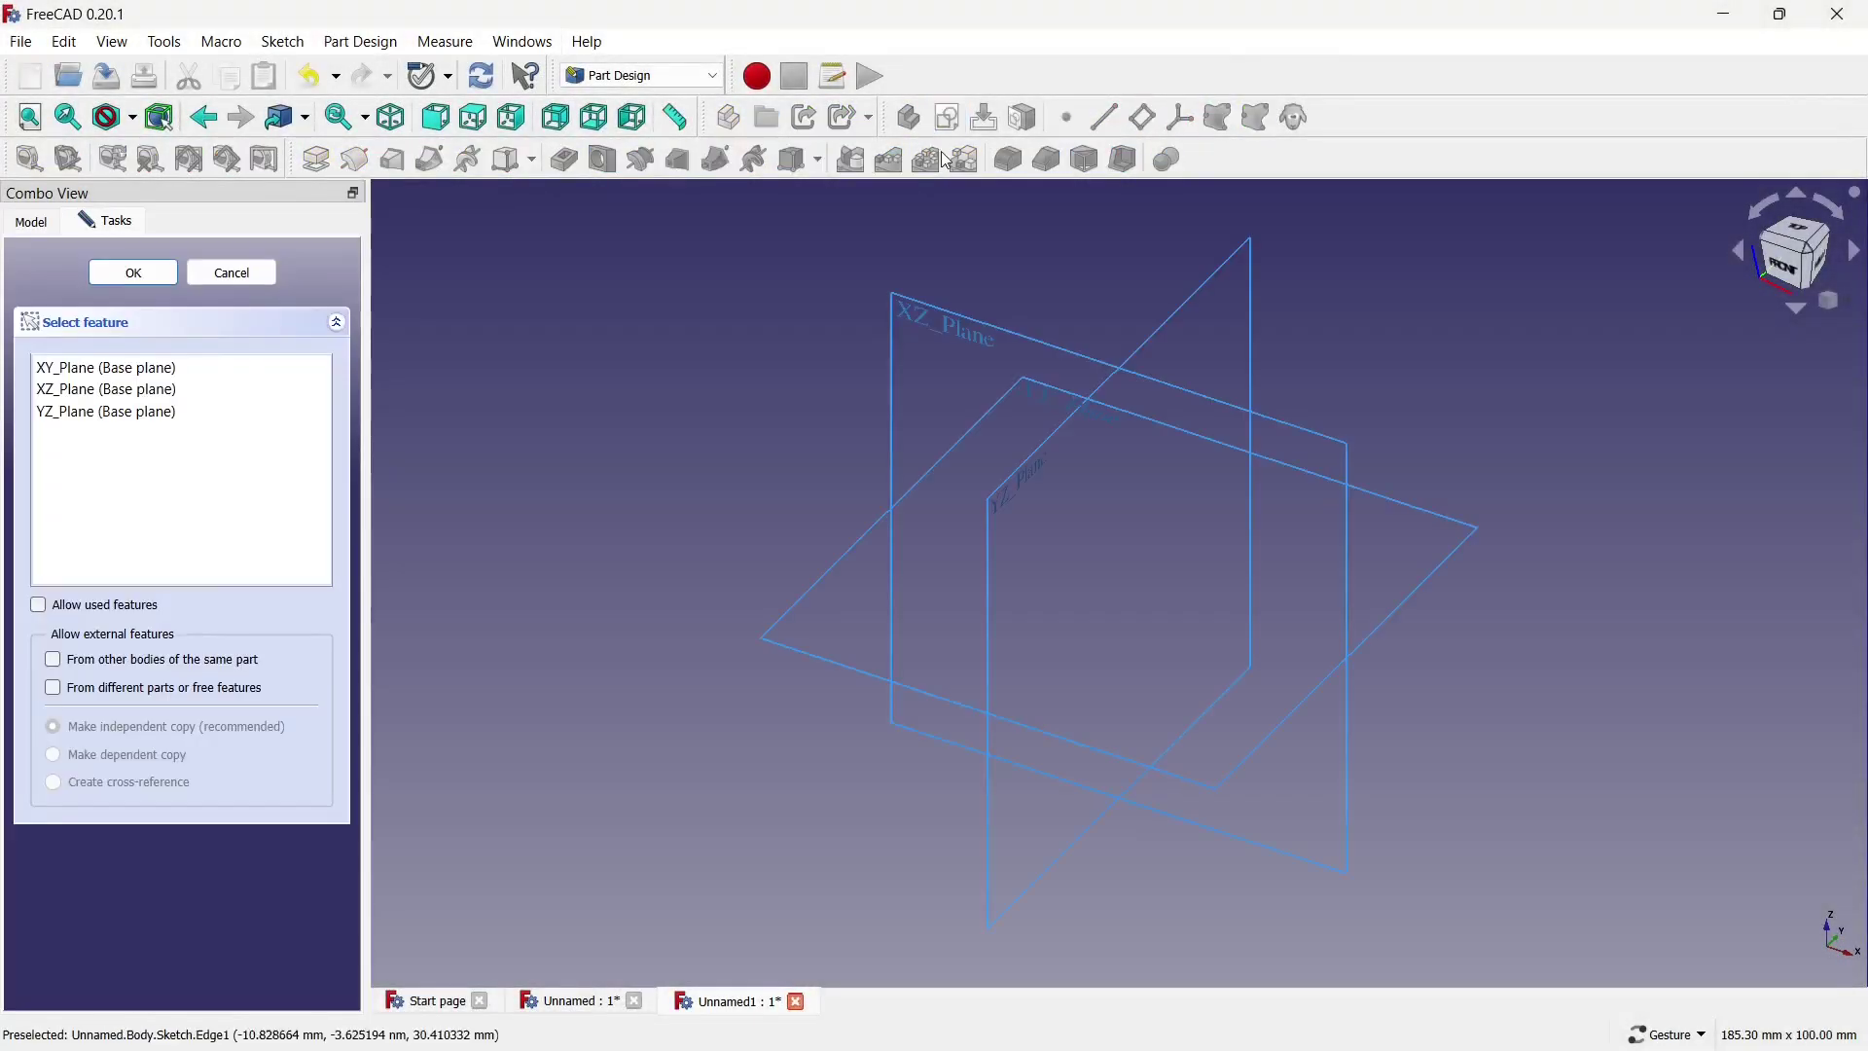
{"action": "left_click", "coordinate": [950, 333]}
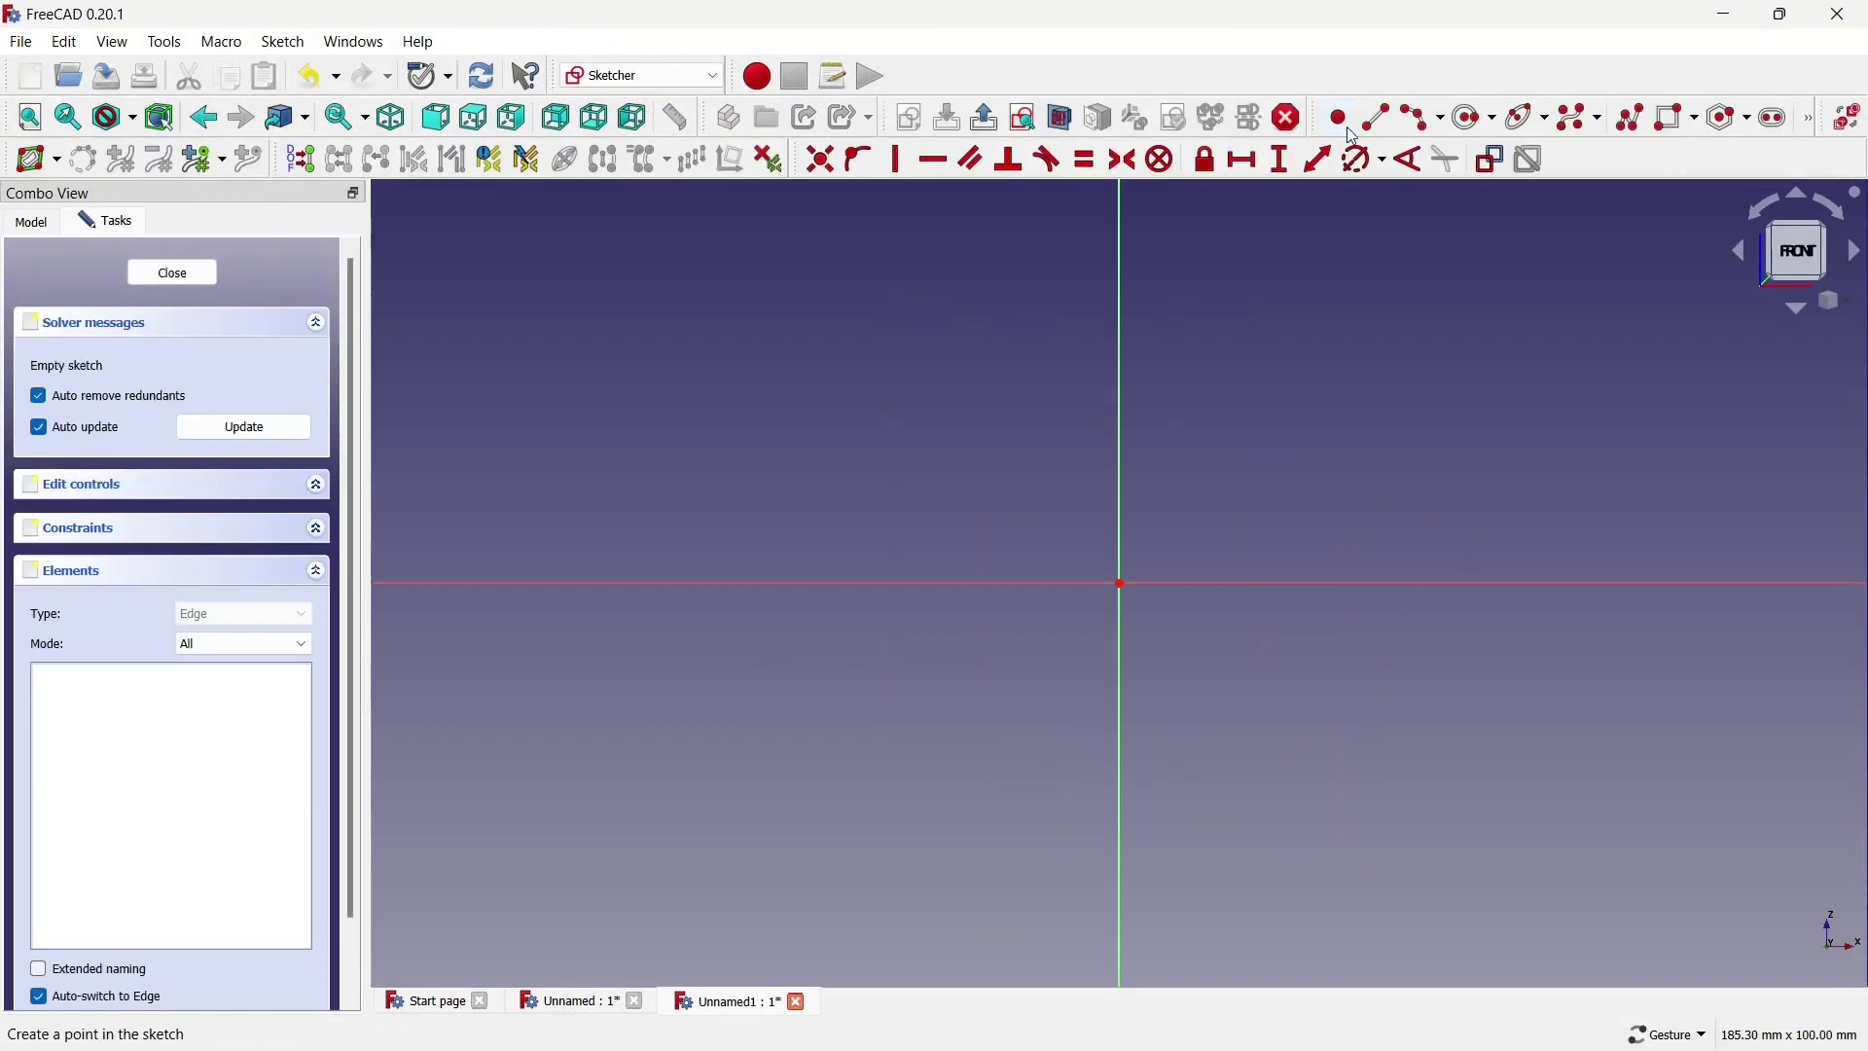
{"action": "left_click", "coordinate": [1351, 134]}
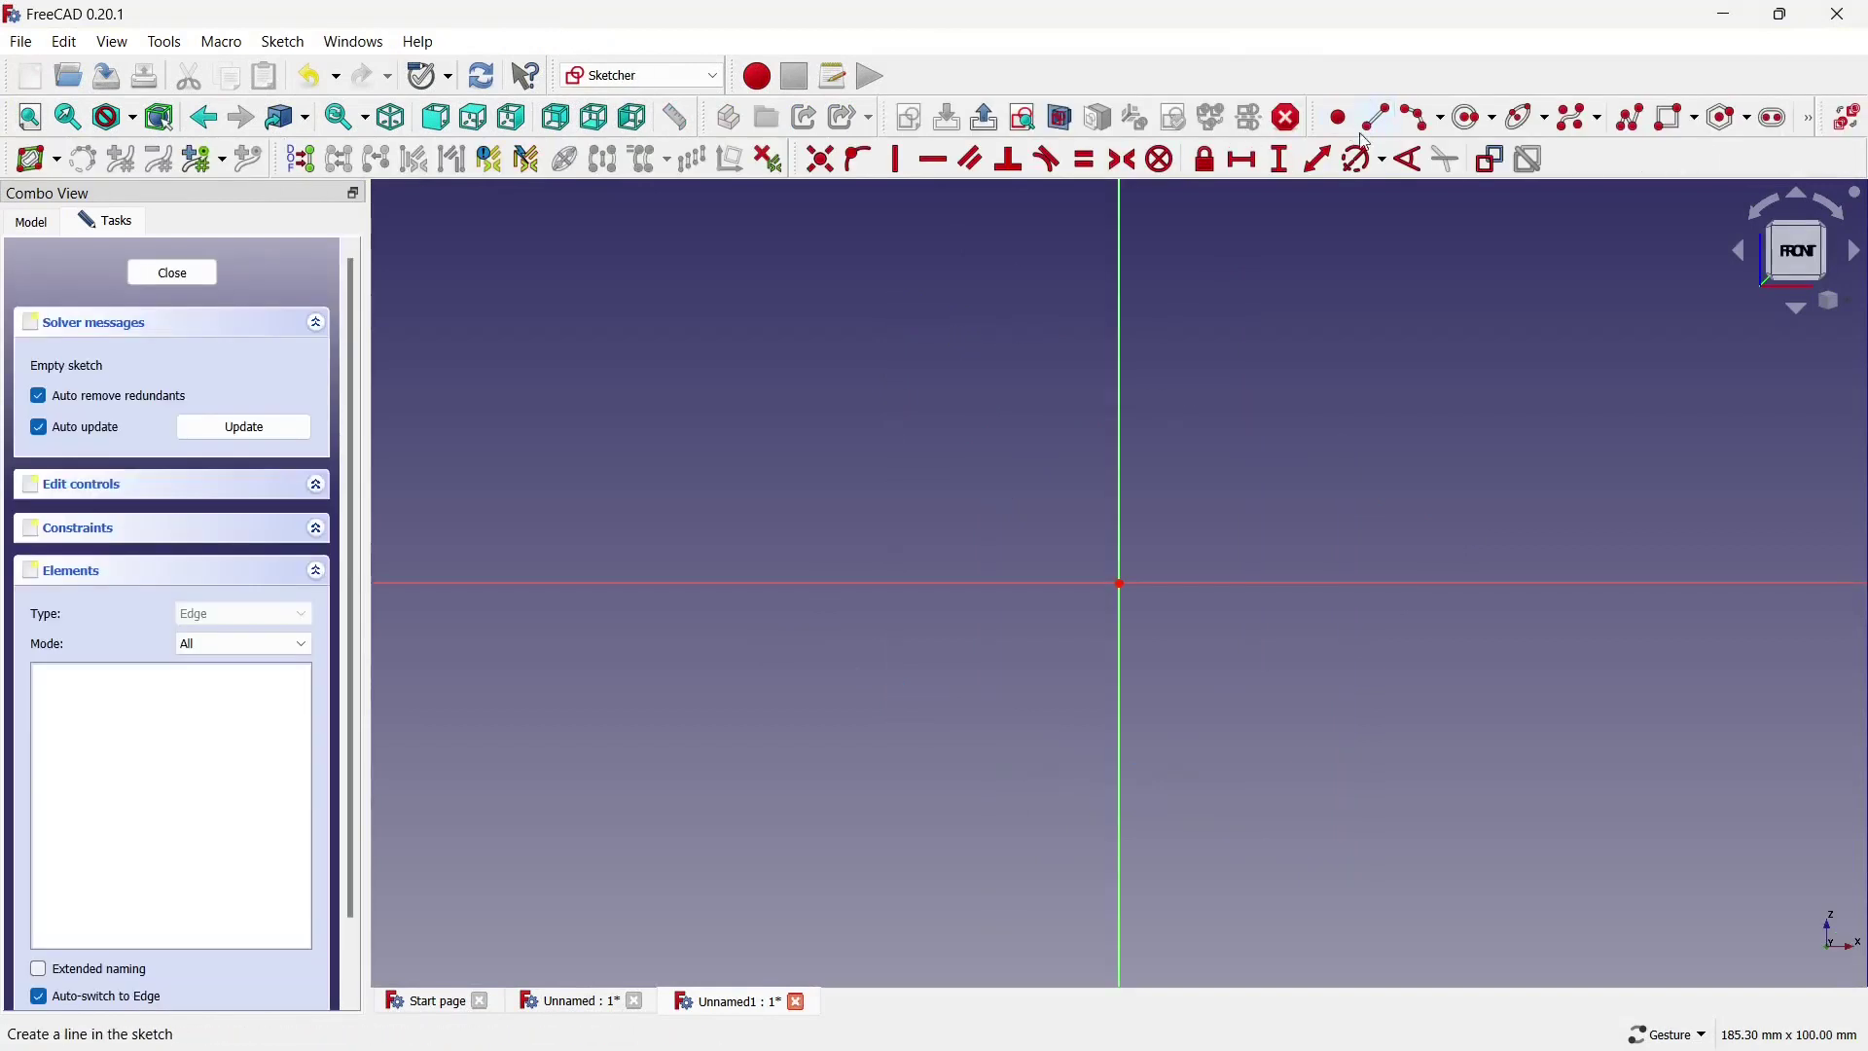
{"action": "left_click", "coordinate": [974, 581]}
{"action": "scroll", "coordinate": [974, 581], "scroll_direction": "down", "scroll_amount": 3}
{"action": "left_click", "coordinate": [976, 367]}
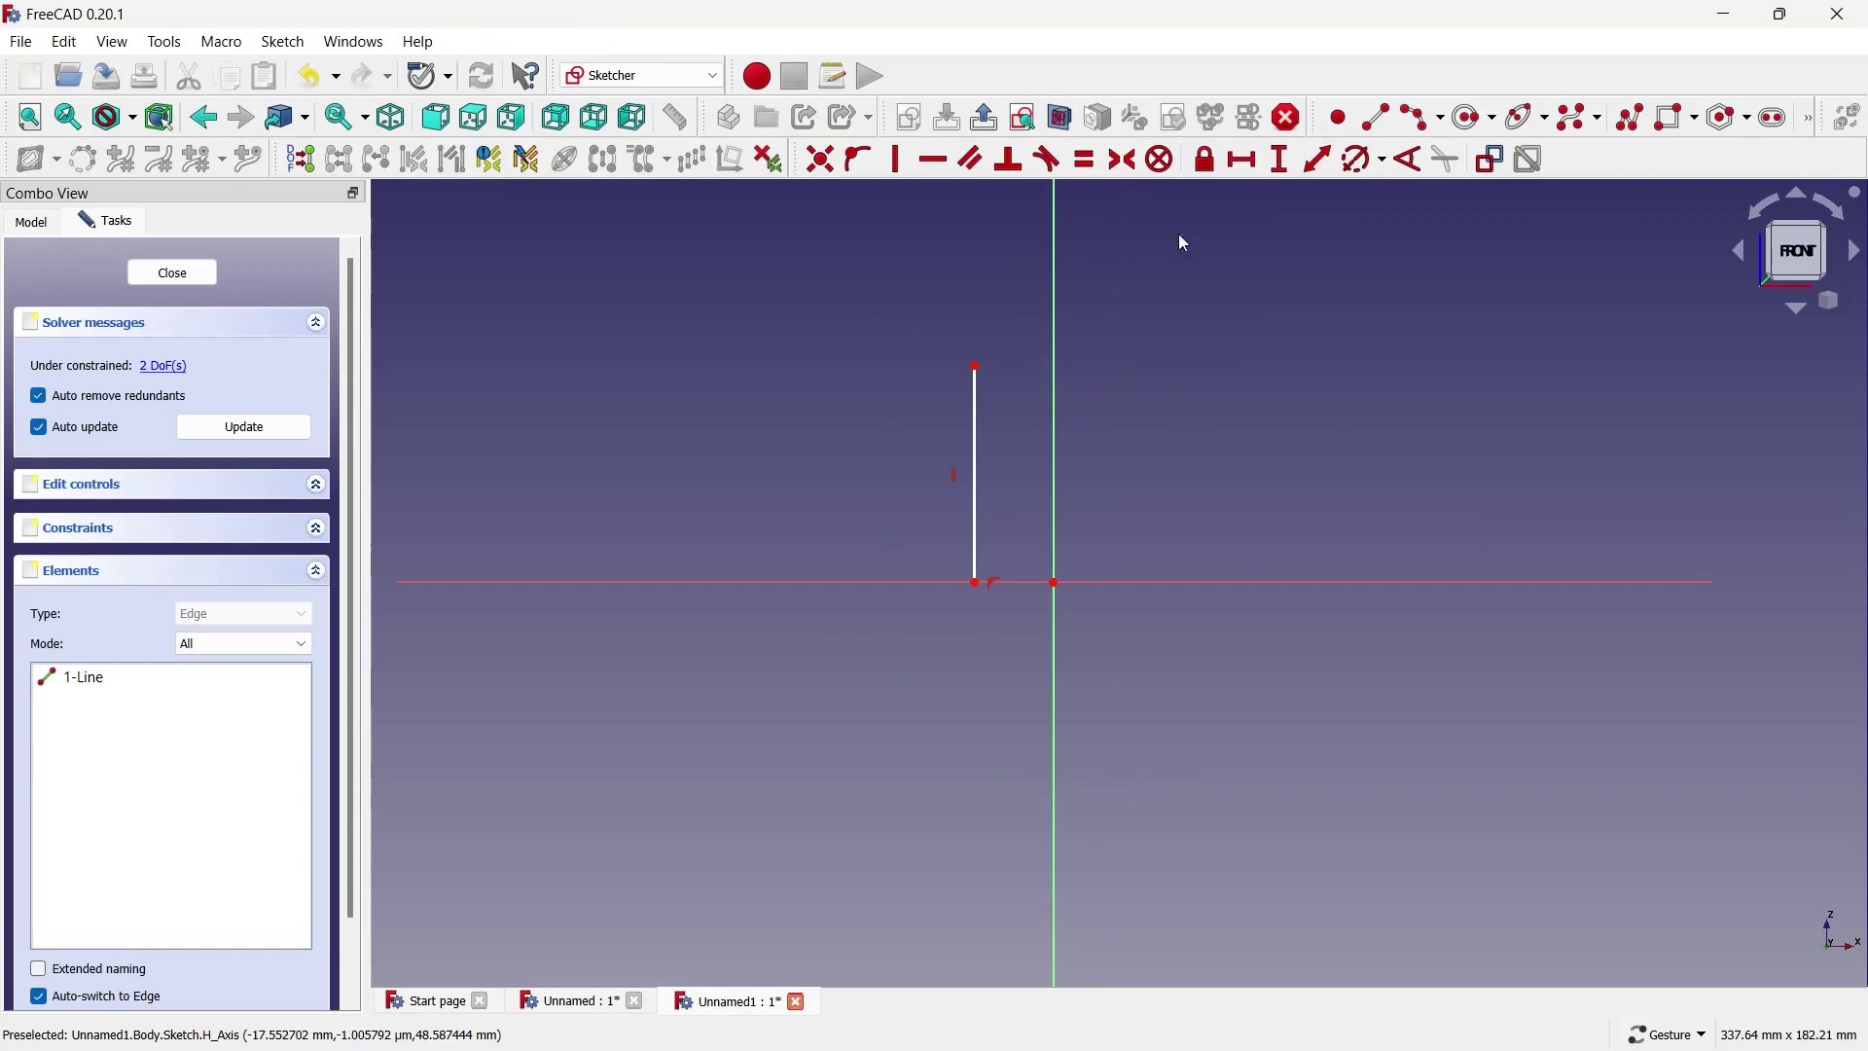
{"action": "scroll", "coordinate": [1084, 379], "scroll_direction": "up", "scroll_amount": 2}
{"action": "scroll", "coordinate": [1070, 409], "scroll_direction": "up", "scroll_amount": 3}
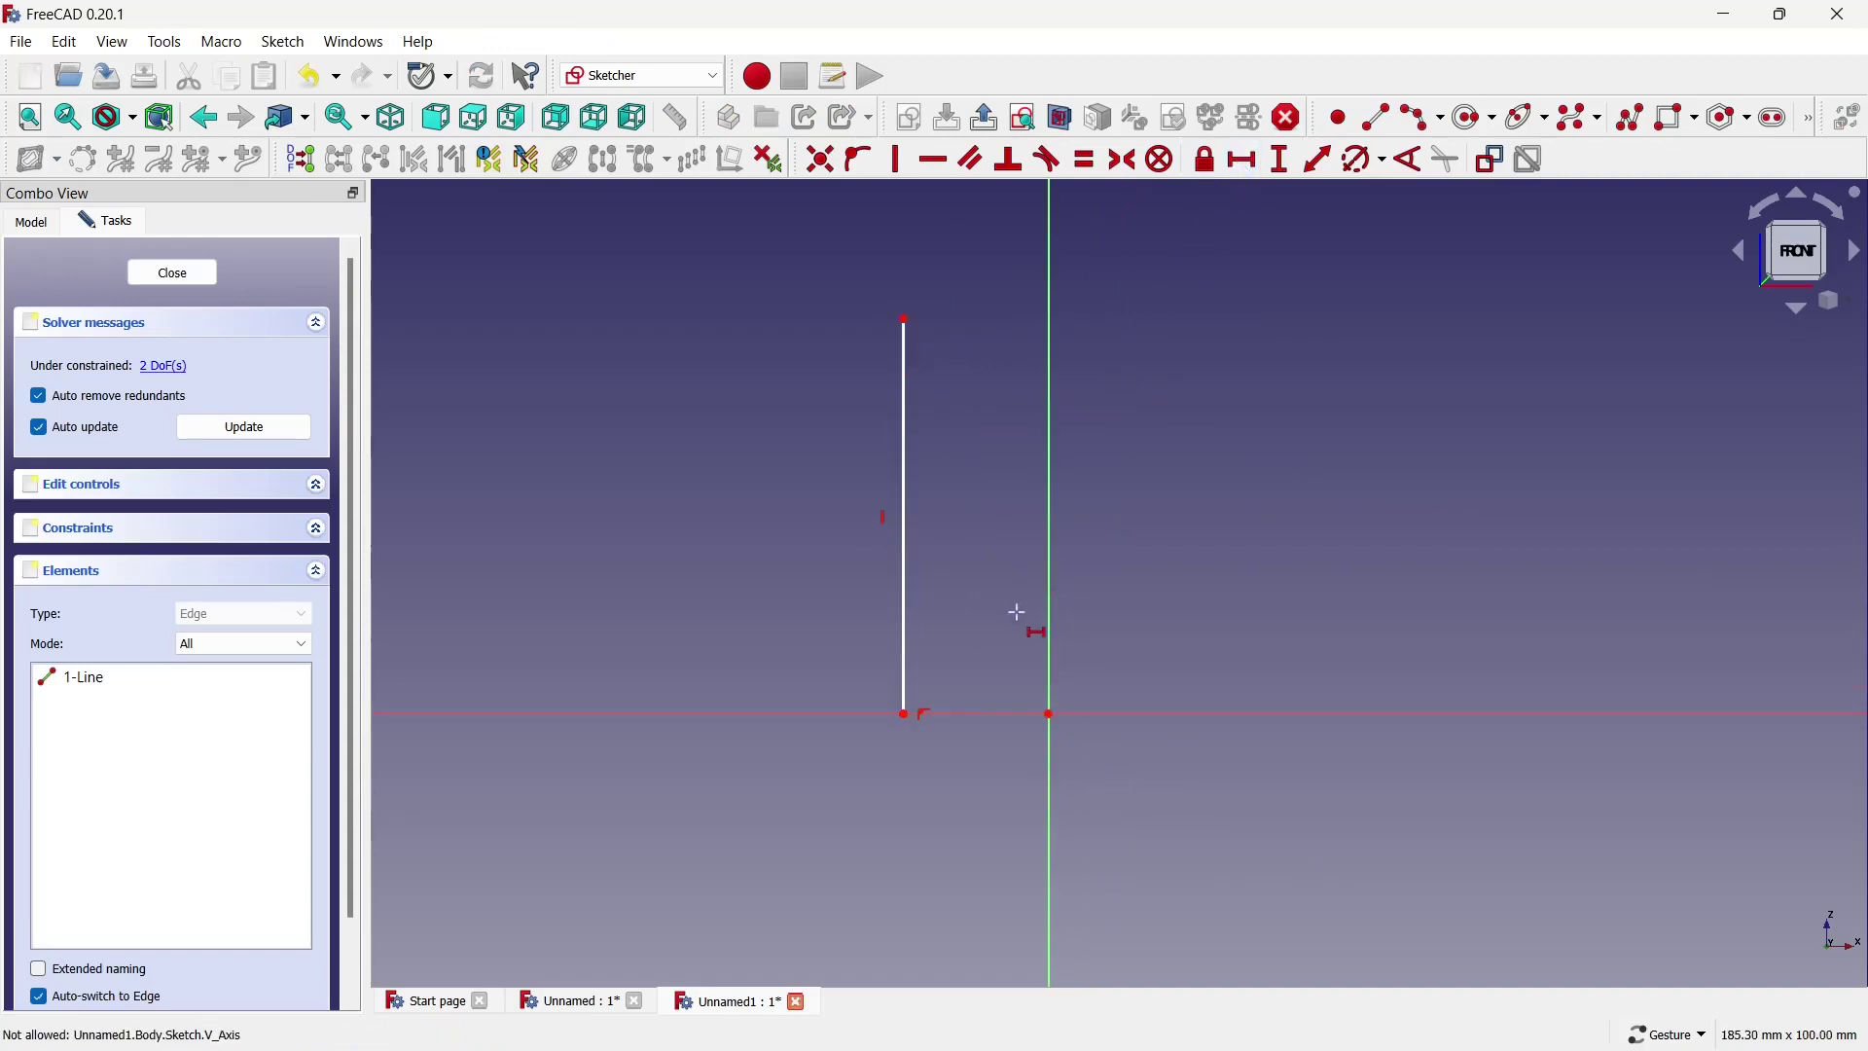
Constrain the line 100 mm horizontally from the origin and 600 mm tall.
{"action": "left_click", "coordinate": [902, 715]}
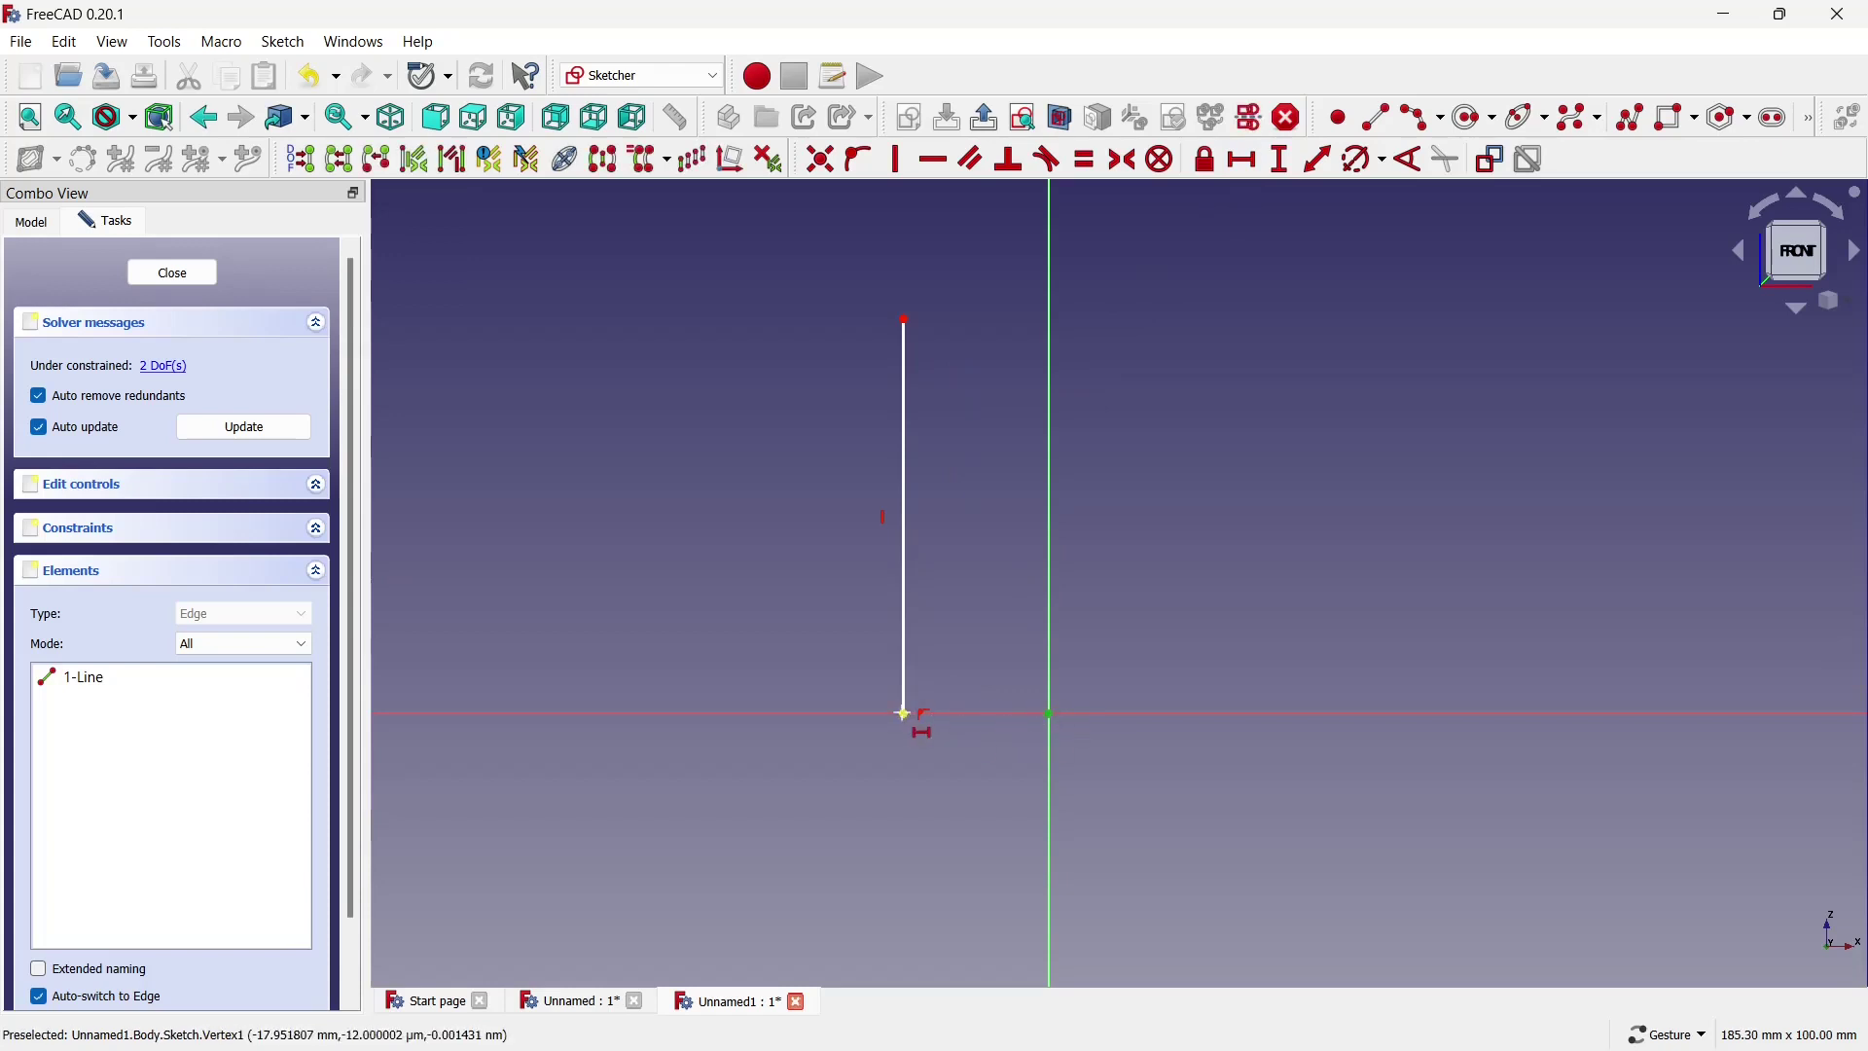
{"action": "left_click", "coordinate": [904, 715]}
{"action": "type", "text": "100"}
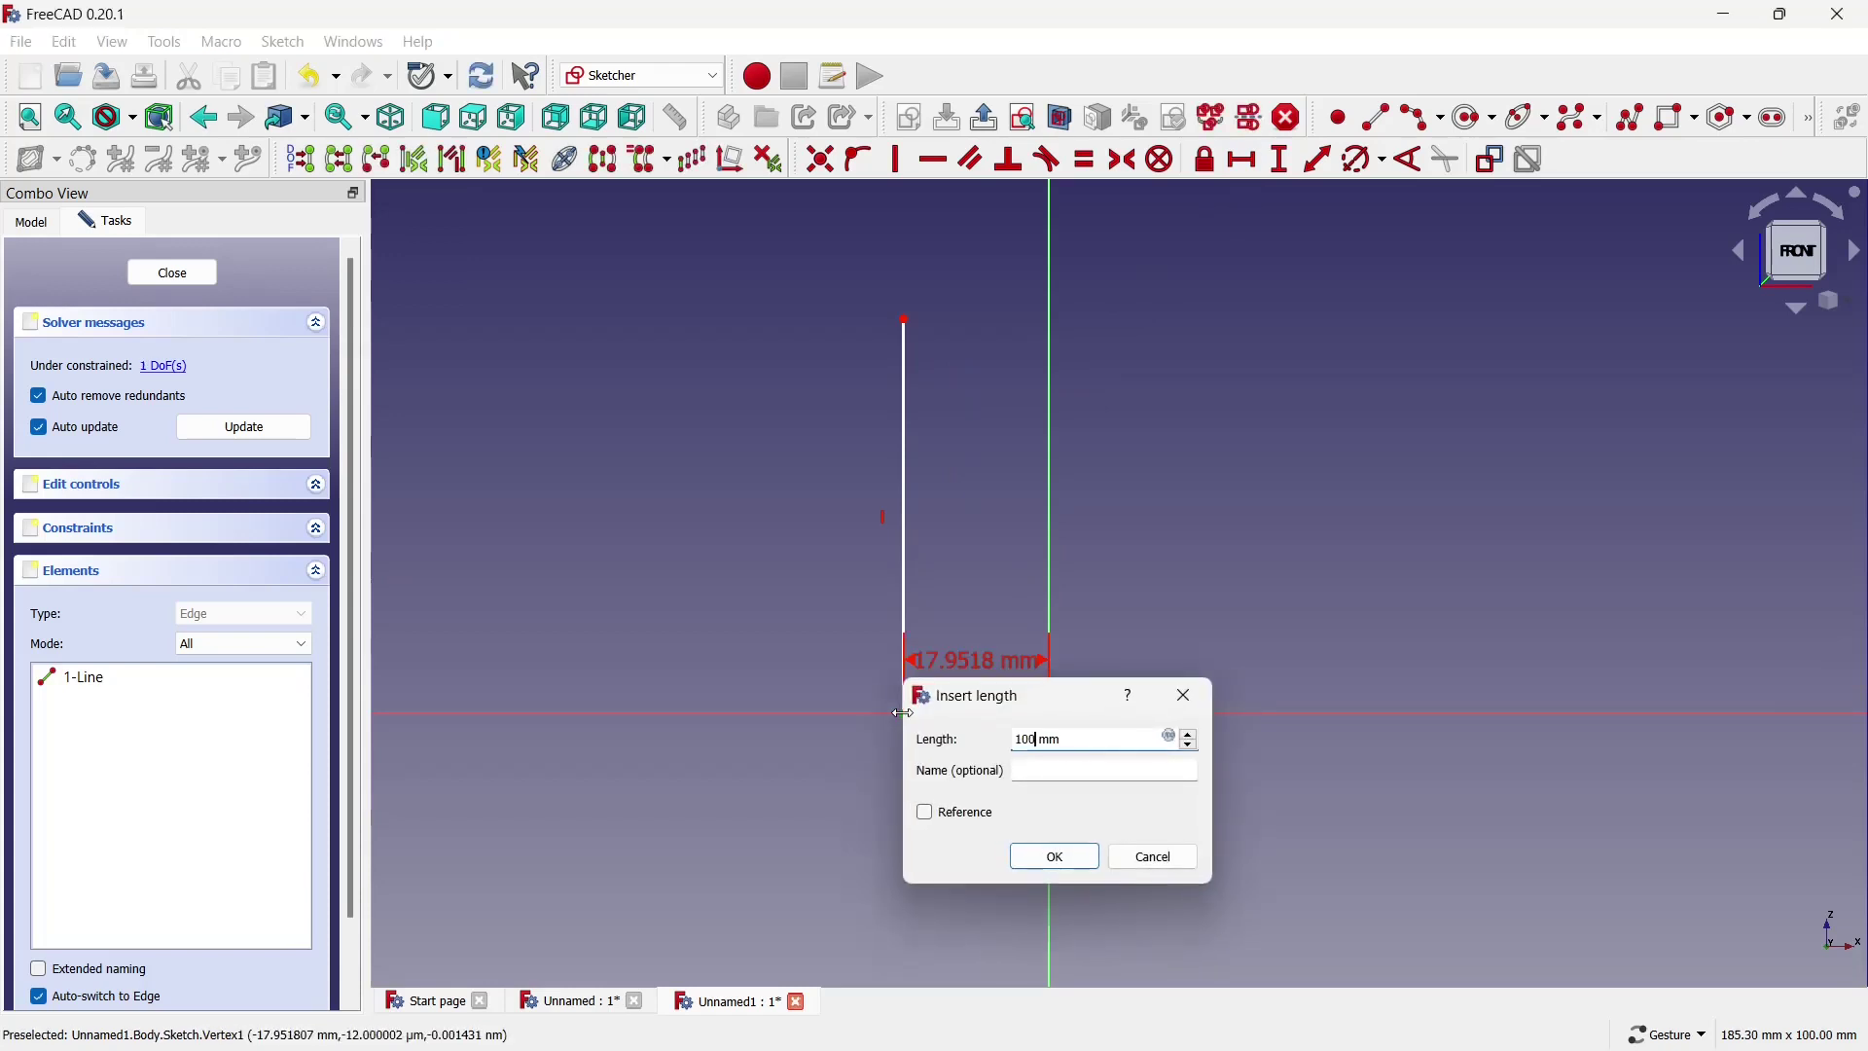
{"action": "key", "text": "Return"}
{"action": "scroll", "coordinate": [1002, 740], "scroll_direction": "down", "scroll_amount": 4}
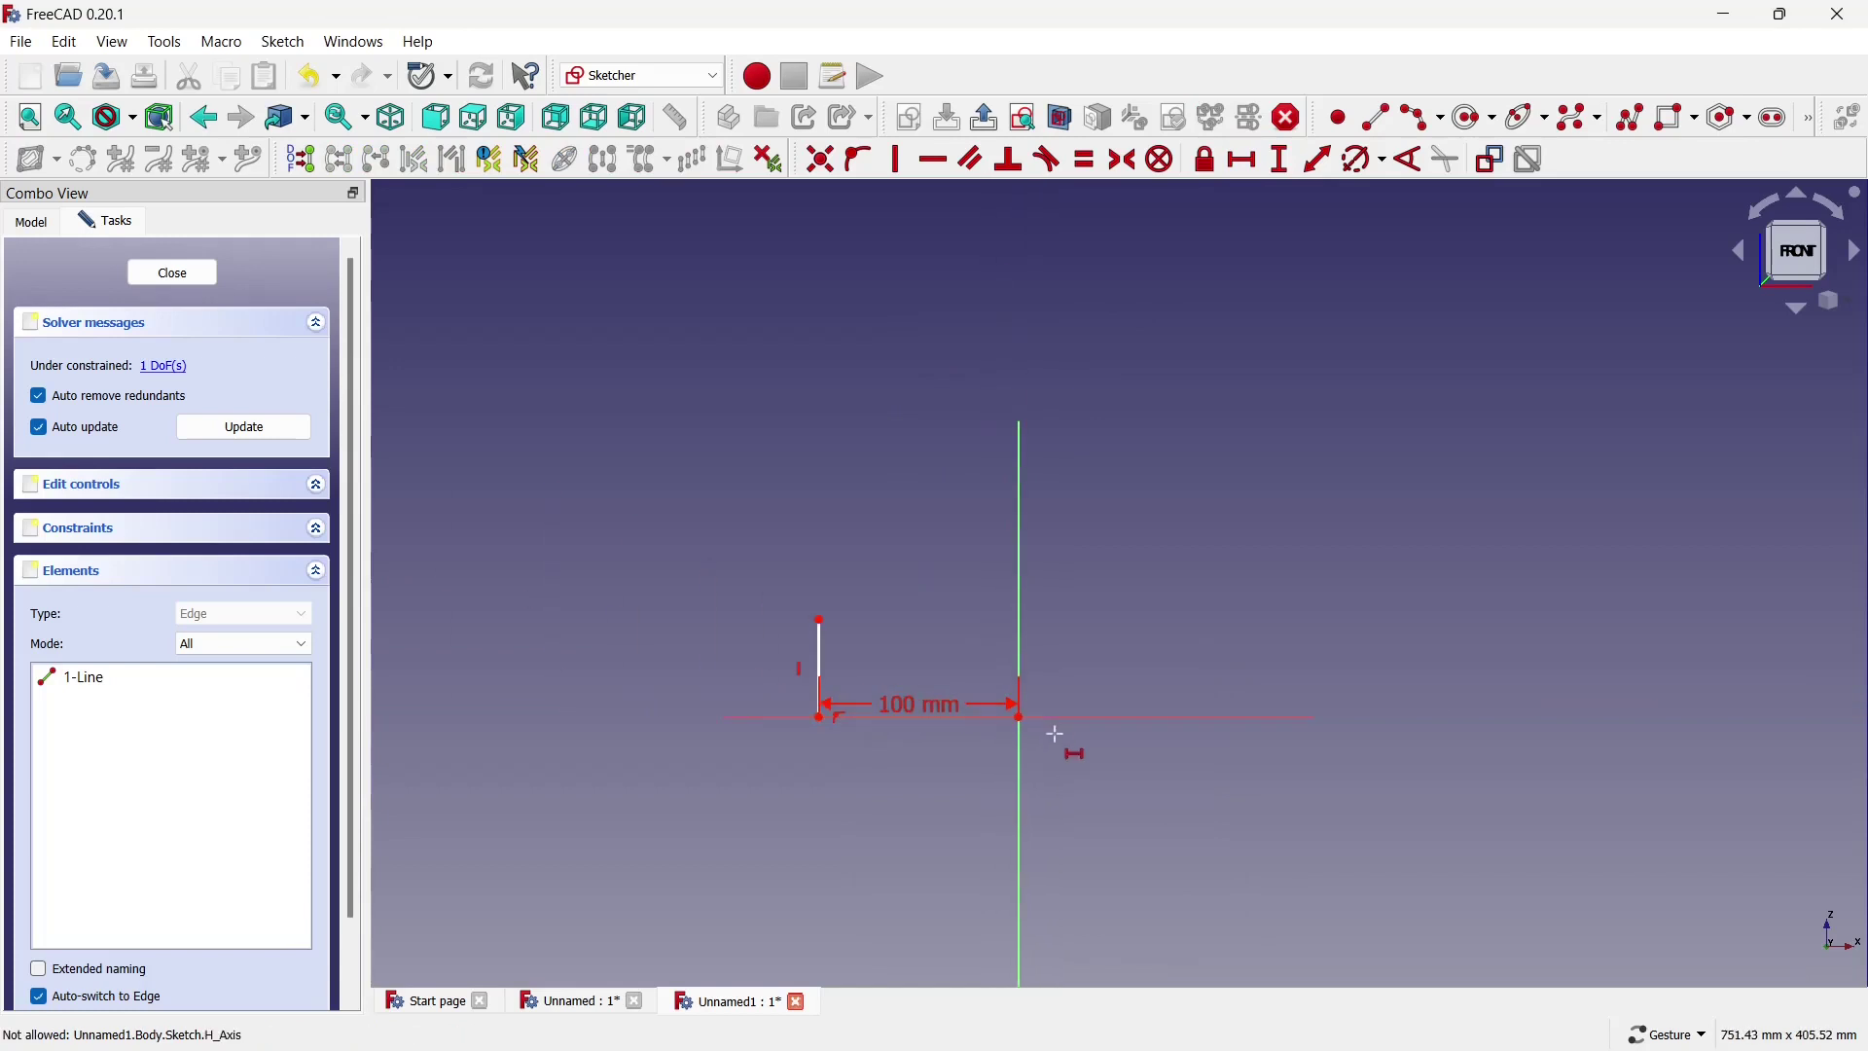
{"action": "left_click", "coordinate": [1282, 160]}
{"action": "scroll", "coordinate": [812, 784], "scroll_direction": "up", "scroll_amount": 3}
{"action": "left_click", "coordinate": [838, 628]}
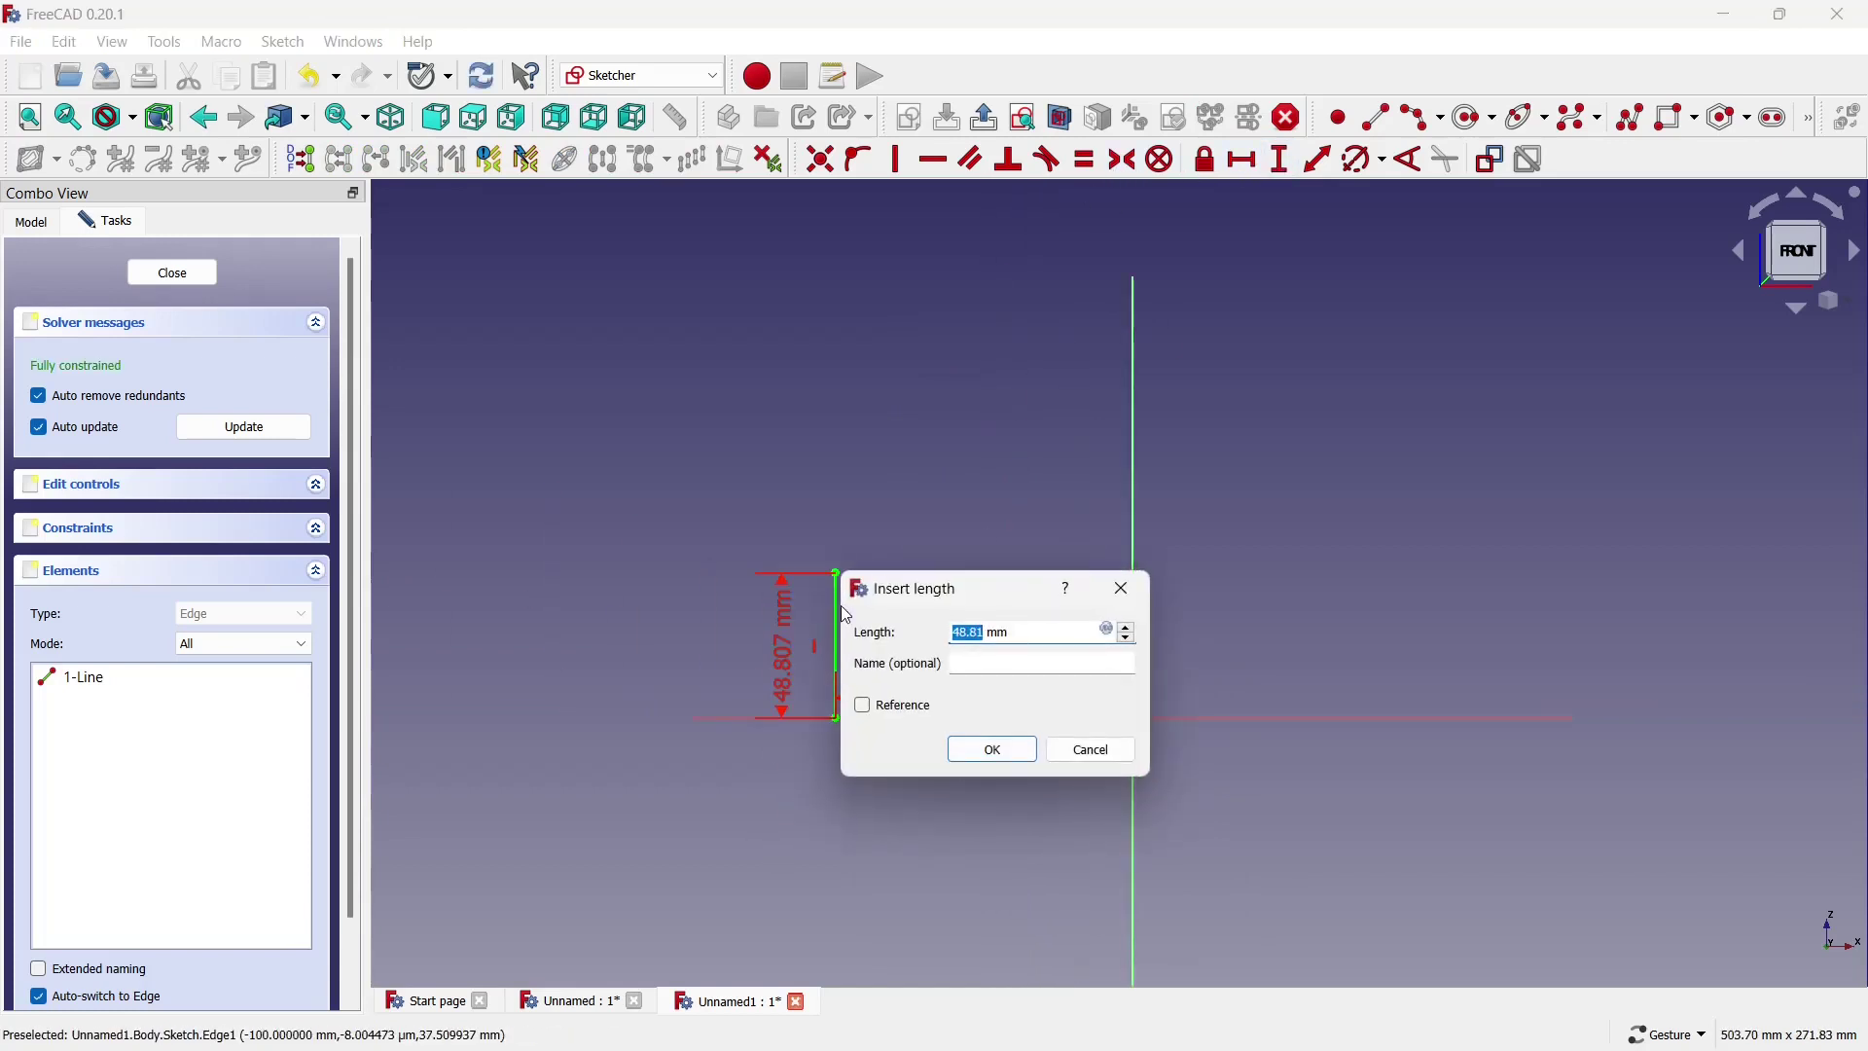
{"action": "type", "text": "0"}
{"action": "type", "text": "0"}
{"action": "key", "text": "Return"}
{"action": "scroll", "coordinate": [841, 605], "scroll_direction": "down", "scroll_amount": 6}
{"action": "scroll", "coordinate": [840, 605], "scroll_direction": "down", "scroll_amount": 3}
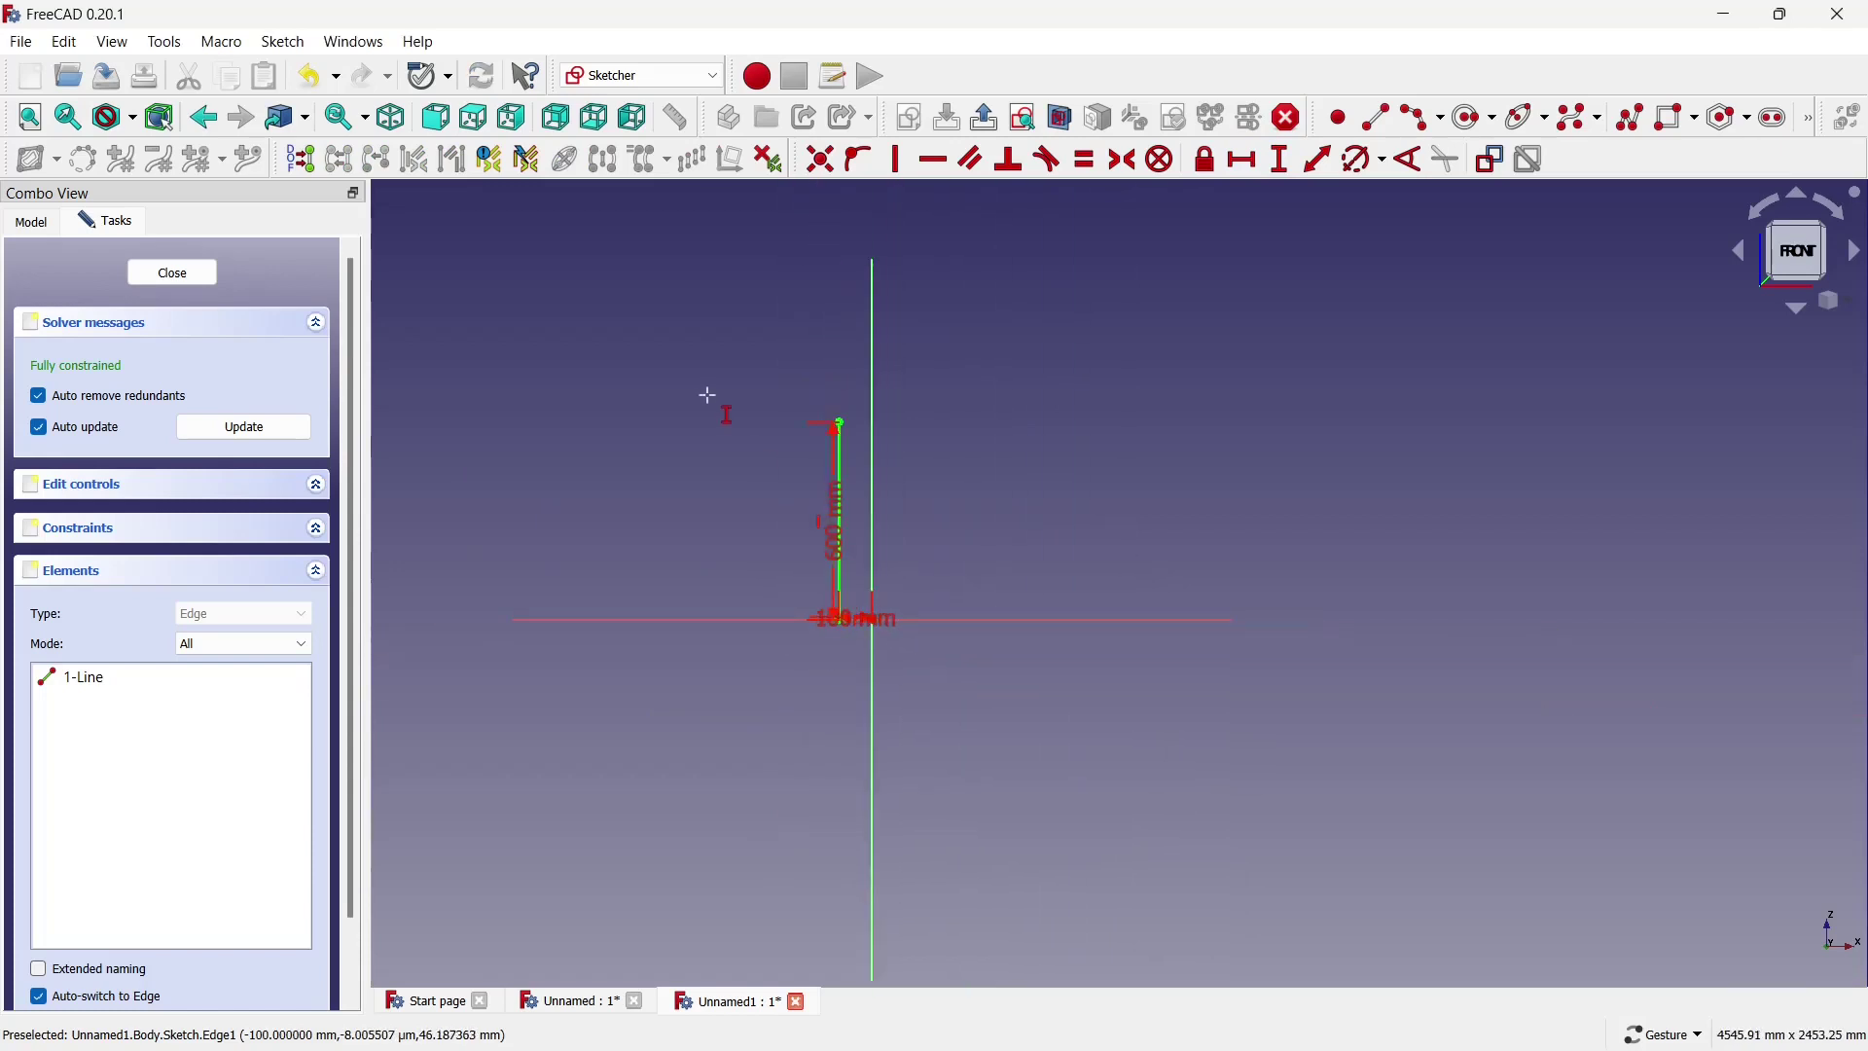
{"action": "scroll", "coordinate": [709, 394], "scroll_direction": "up", "scroll_amount": 2}
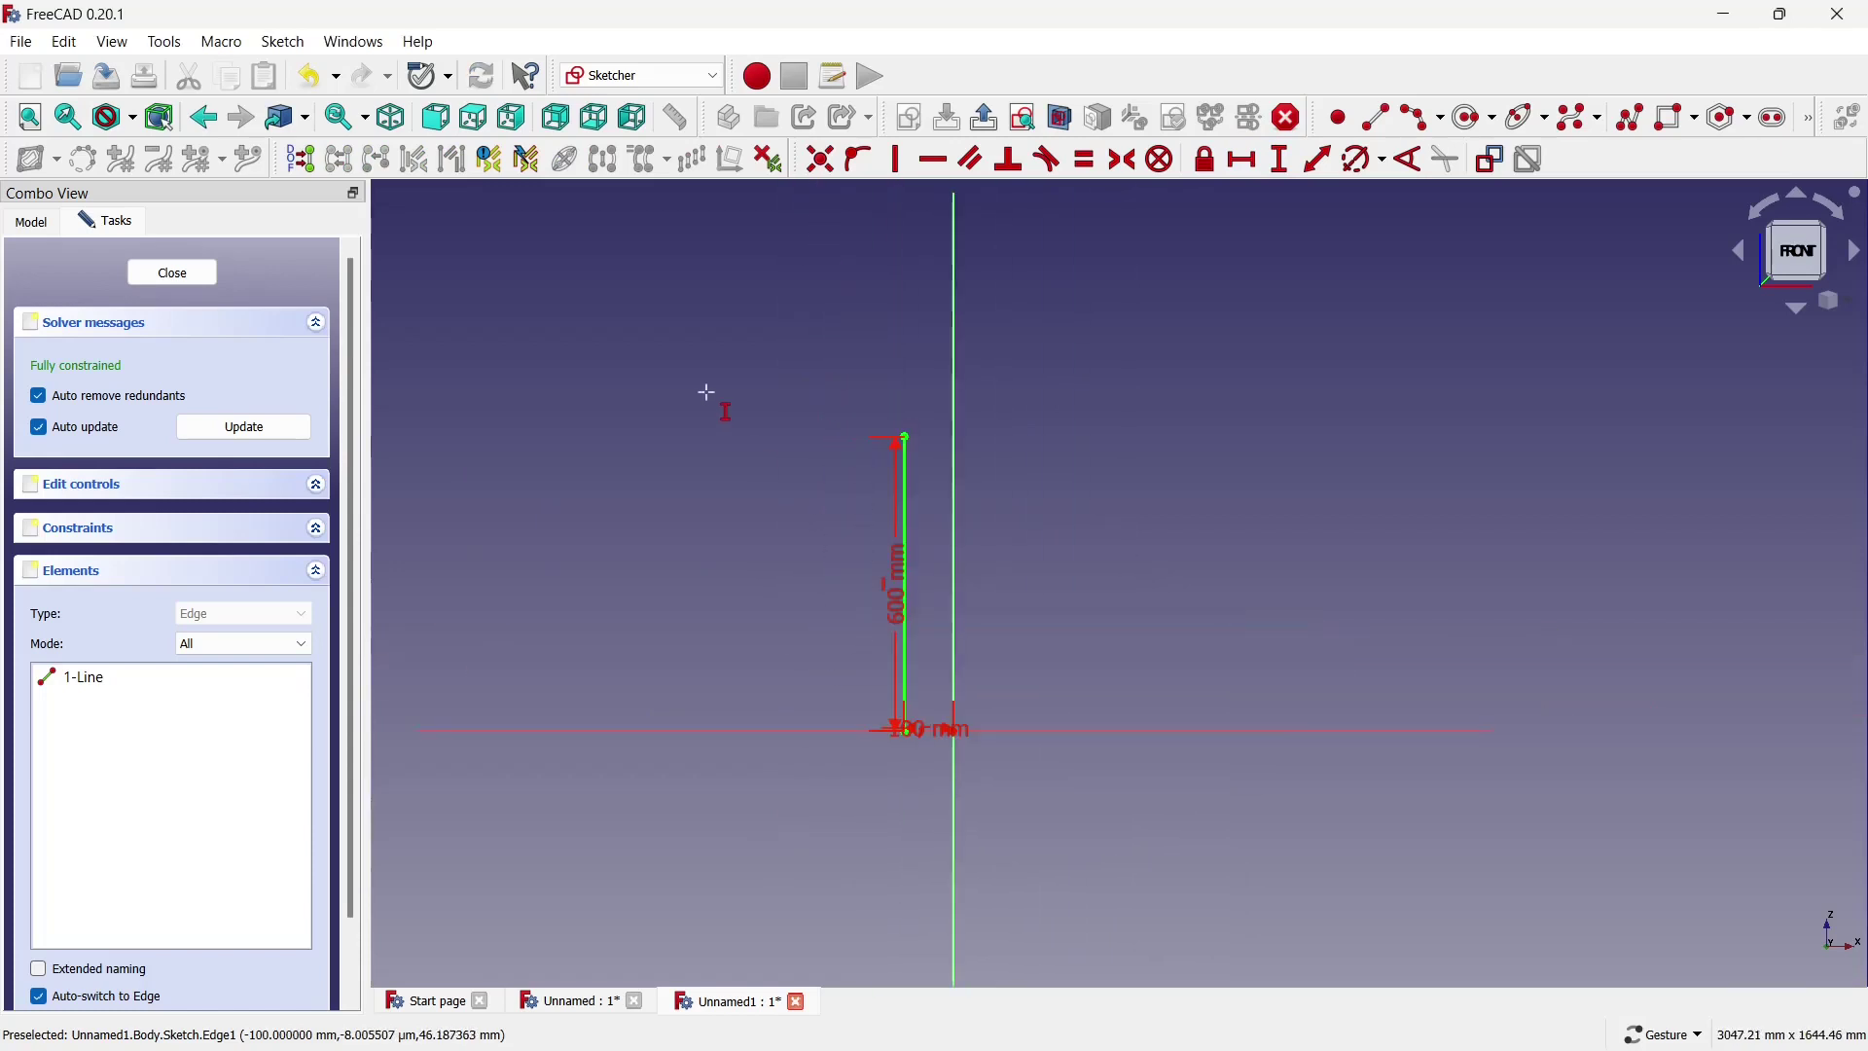
Select the vertical line and bring up its context menu.
{"action": "left_click", "coordinate": [905, 500]}
{"action": "right_click", "coordinate": [912, 500]}
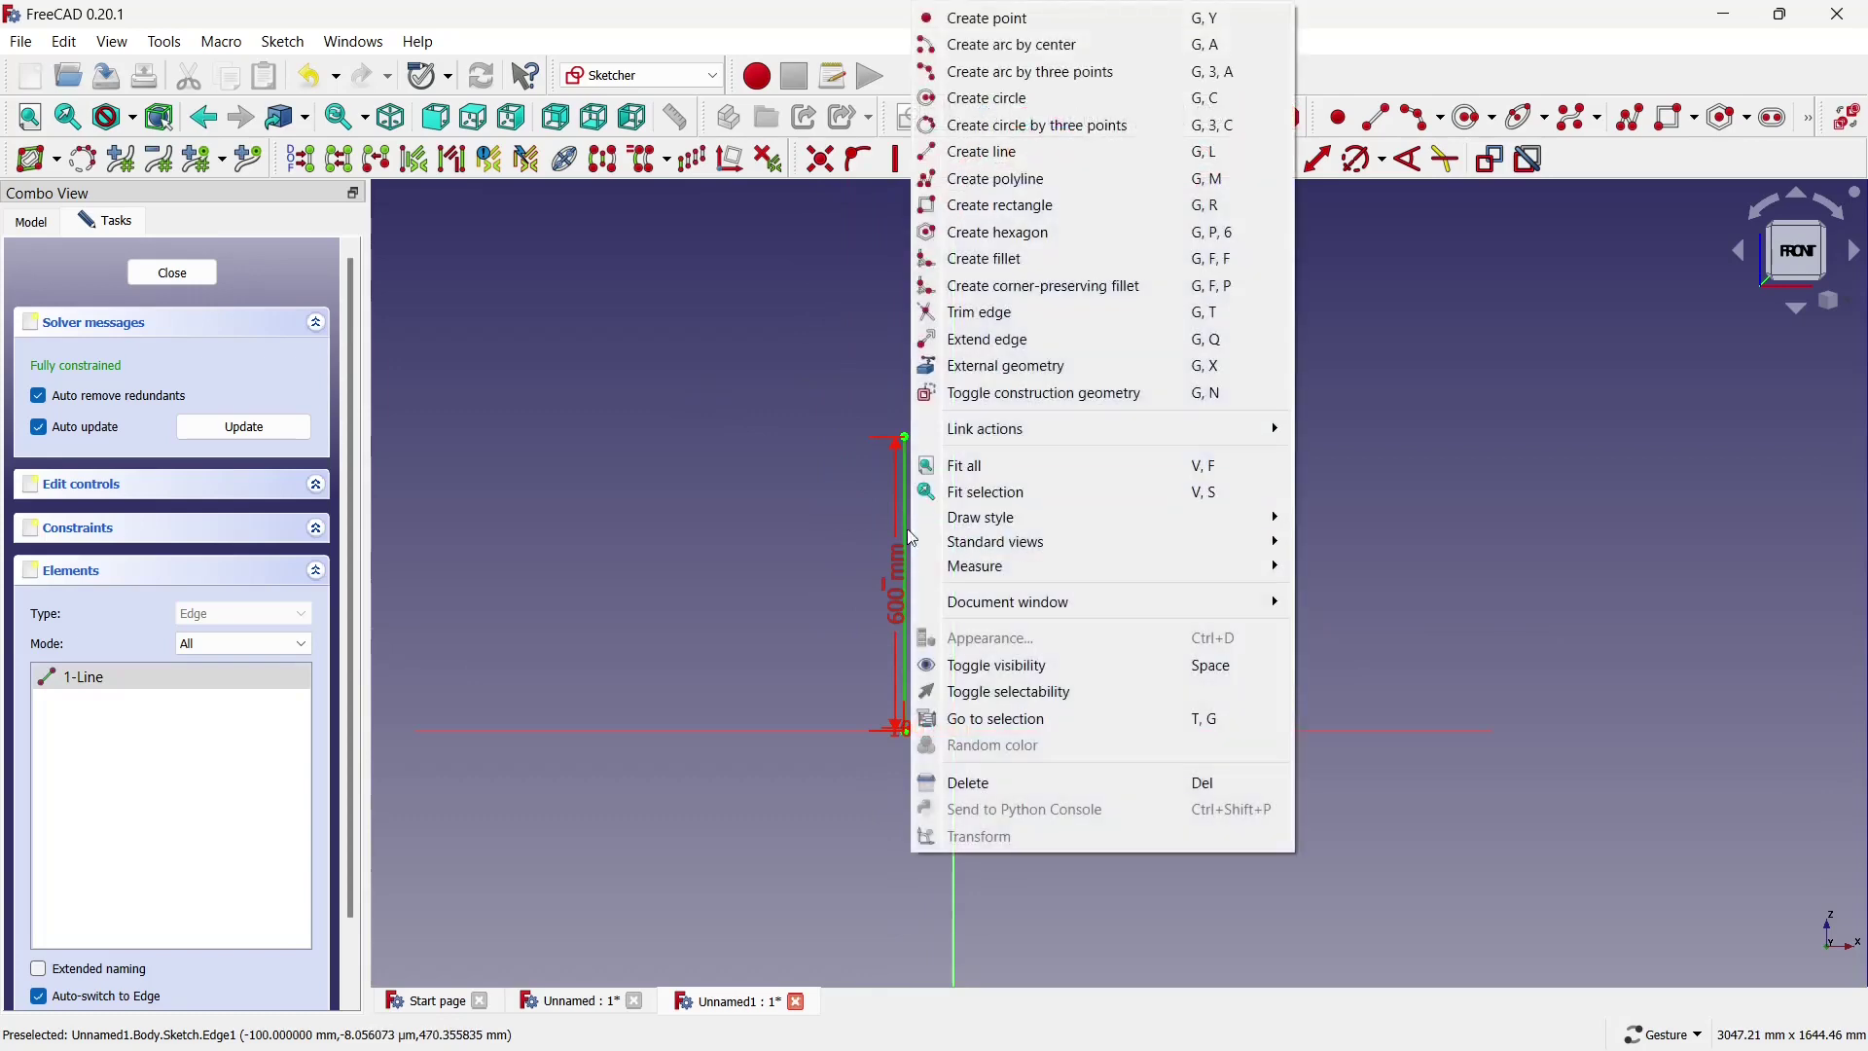
{"action": "key", "text": "Escape"}
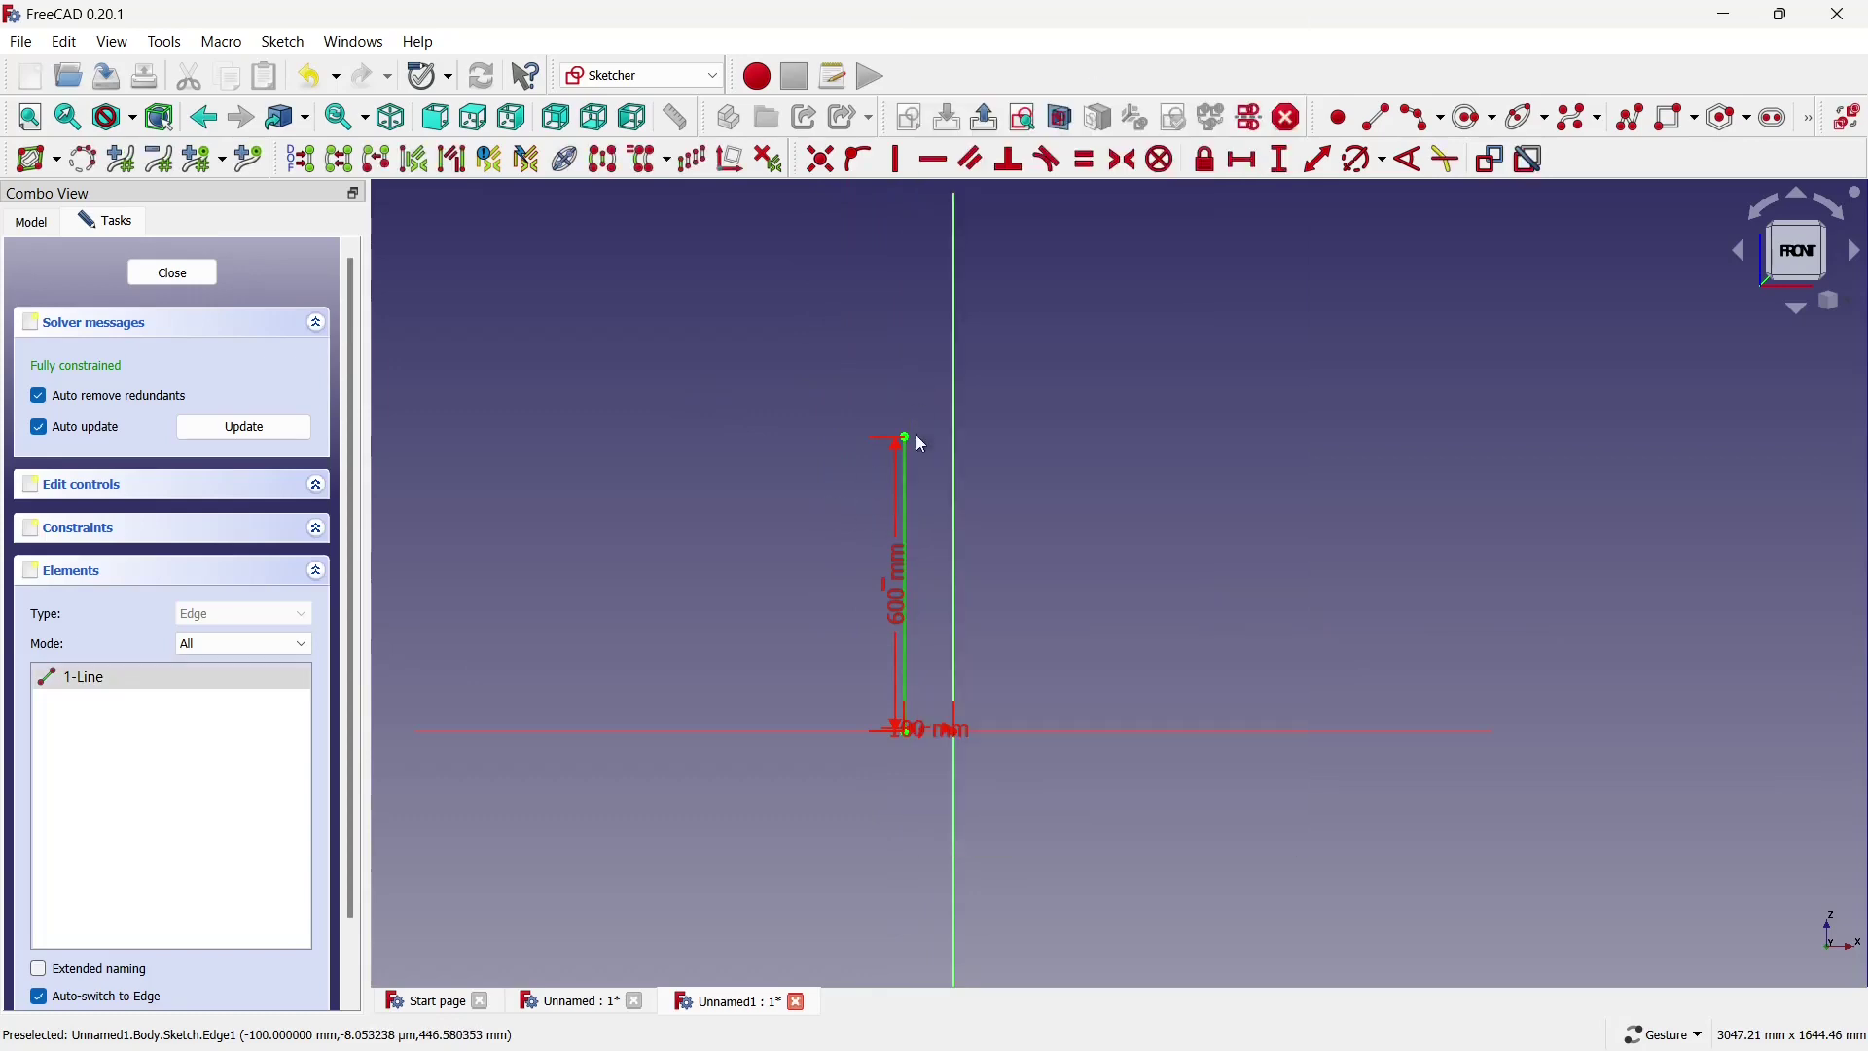
{"action": "right_click", "coordinate": [909, 438]}
Make the line construction geometry and draw a three-point arc for the left side.
{"action": "left_click", "coordinate": [1168, 390]}
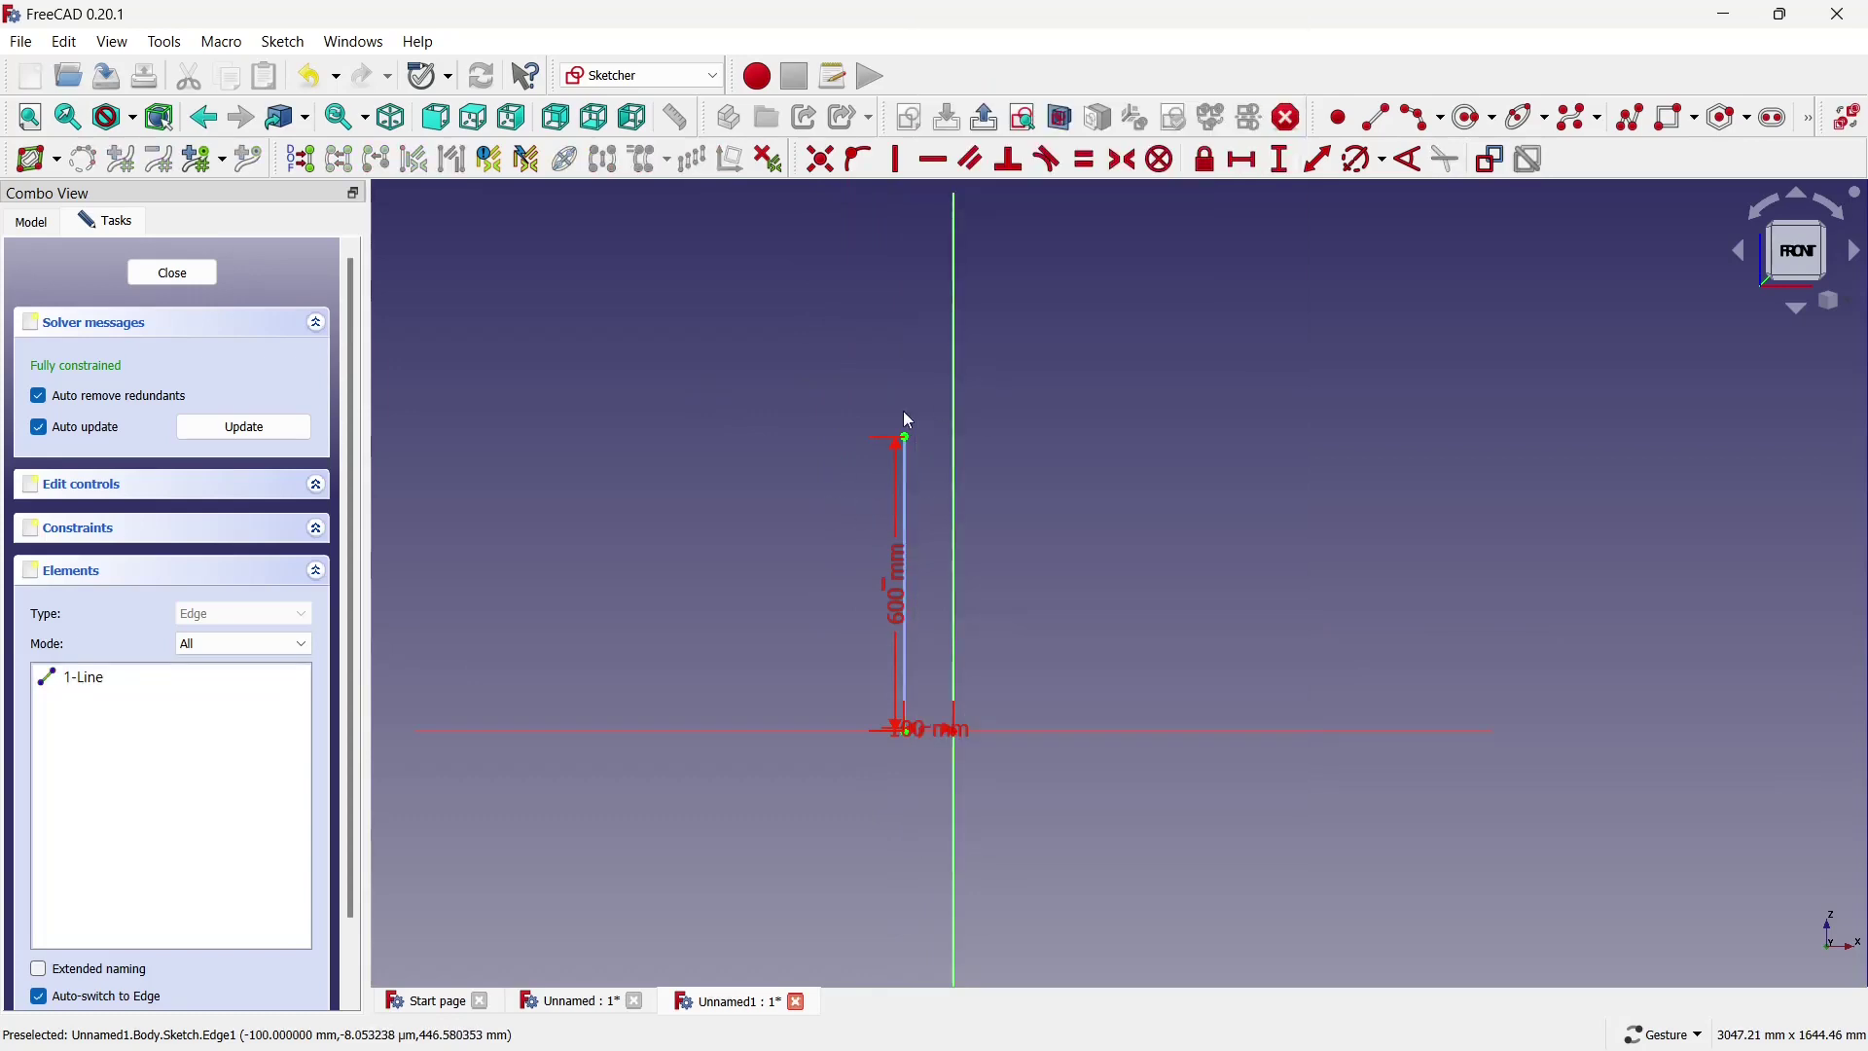
{"action": "left_click", "coordinate": [1423, 118]}
{"action": "scroll", "coordinate": [876, 661], "scroll_direction": "up", "scroll_amount": 3}
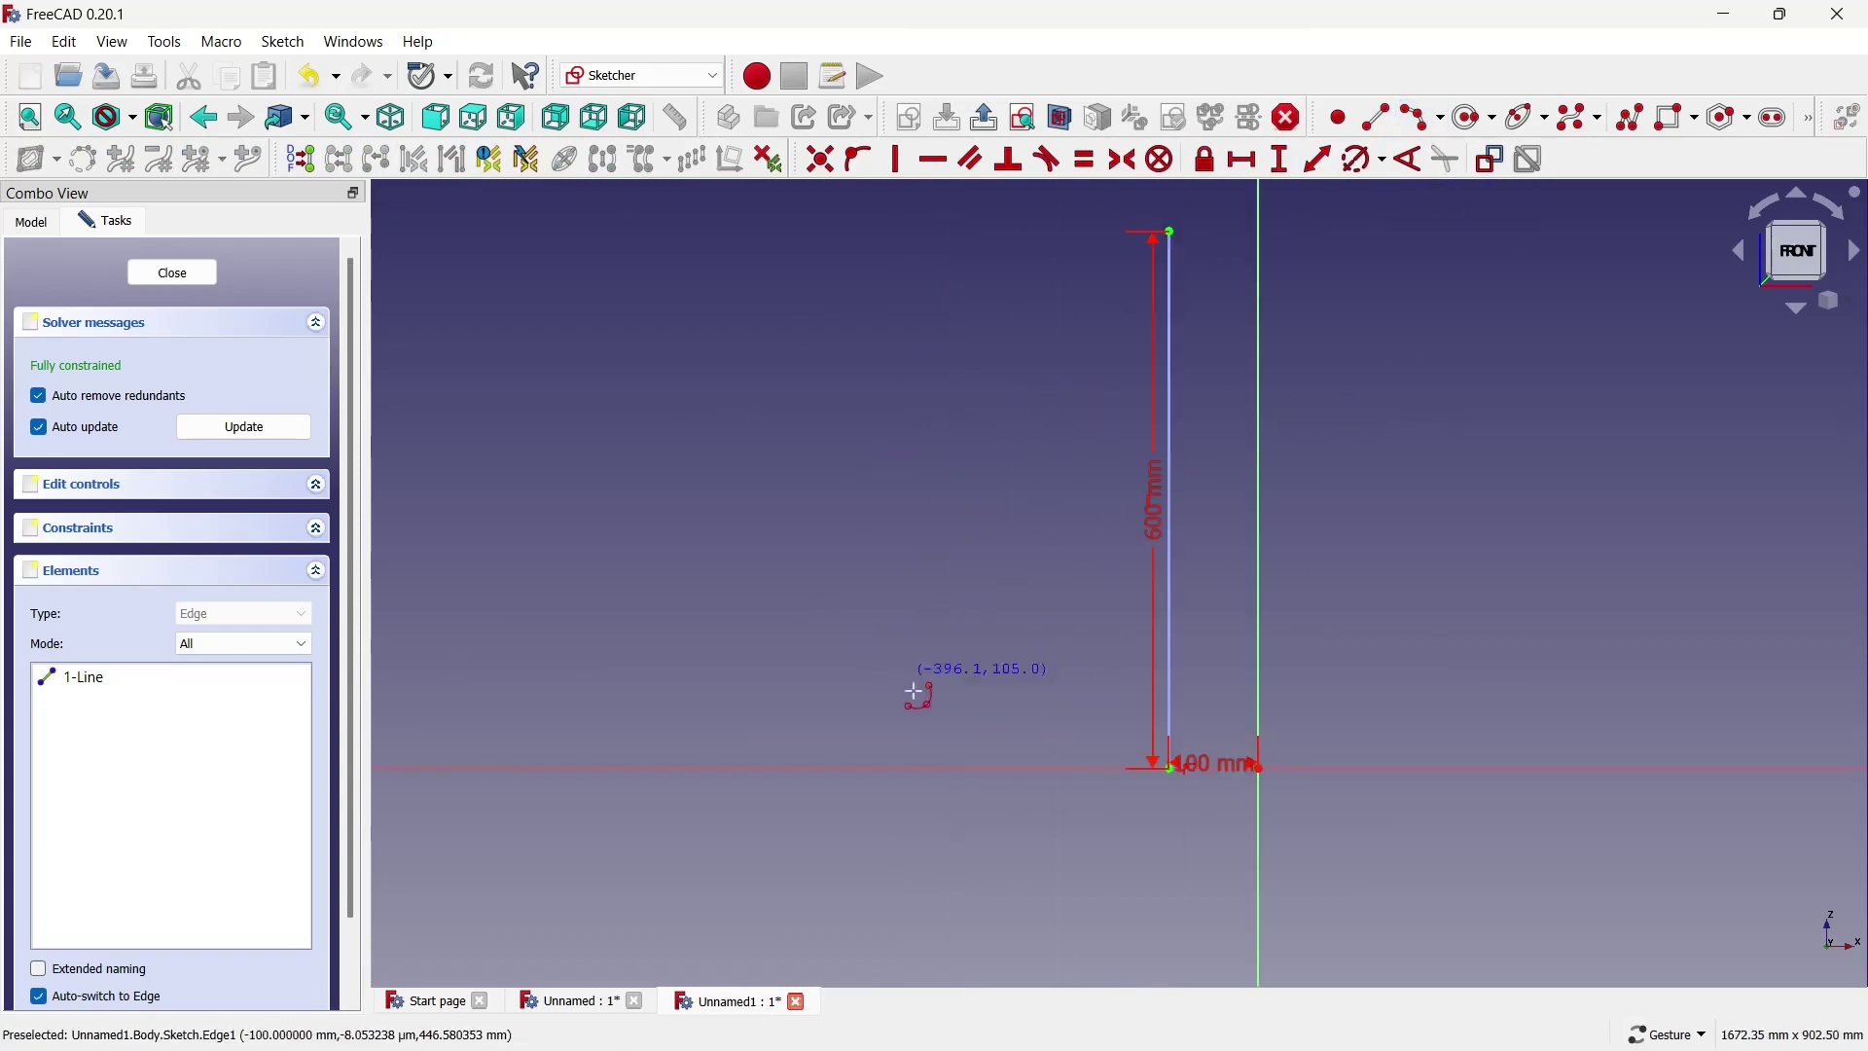
{"action": "left_click", "coordinate": [908, 776]}
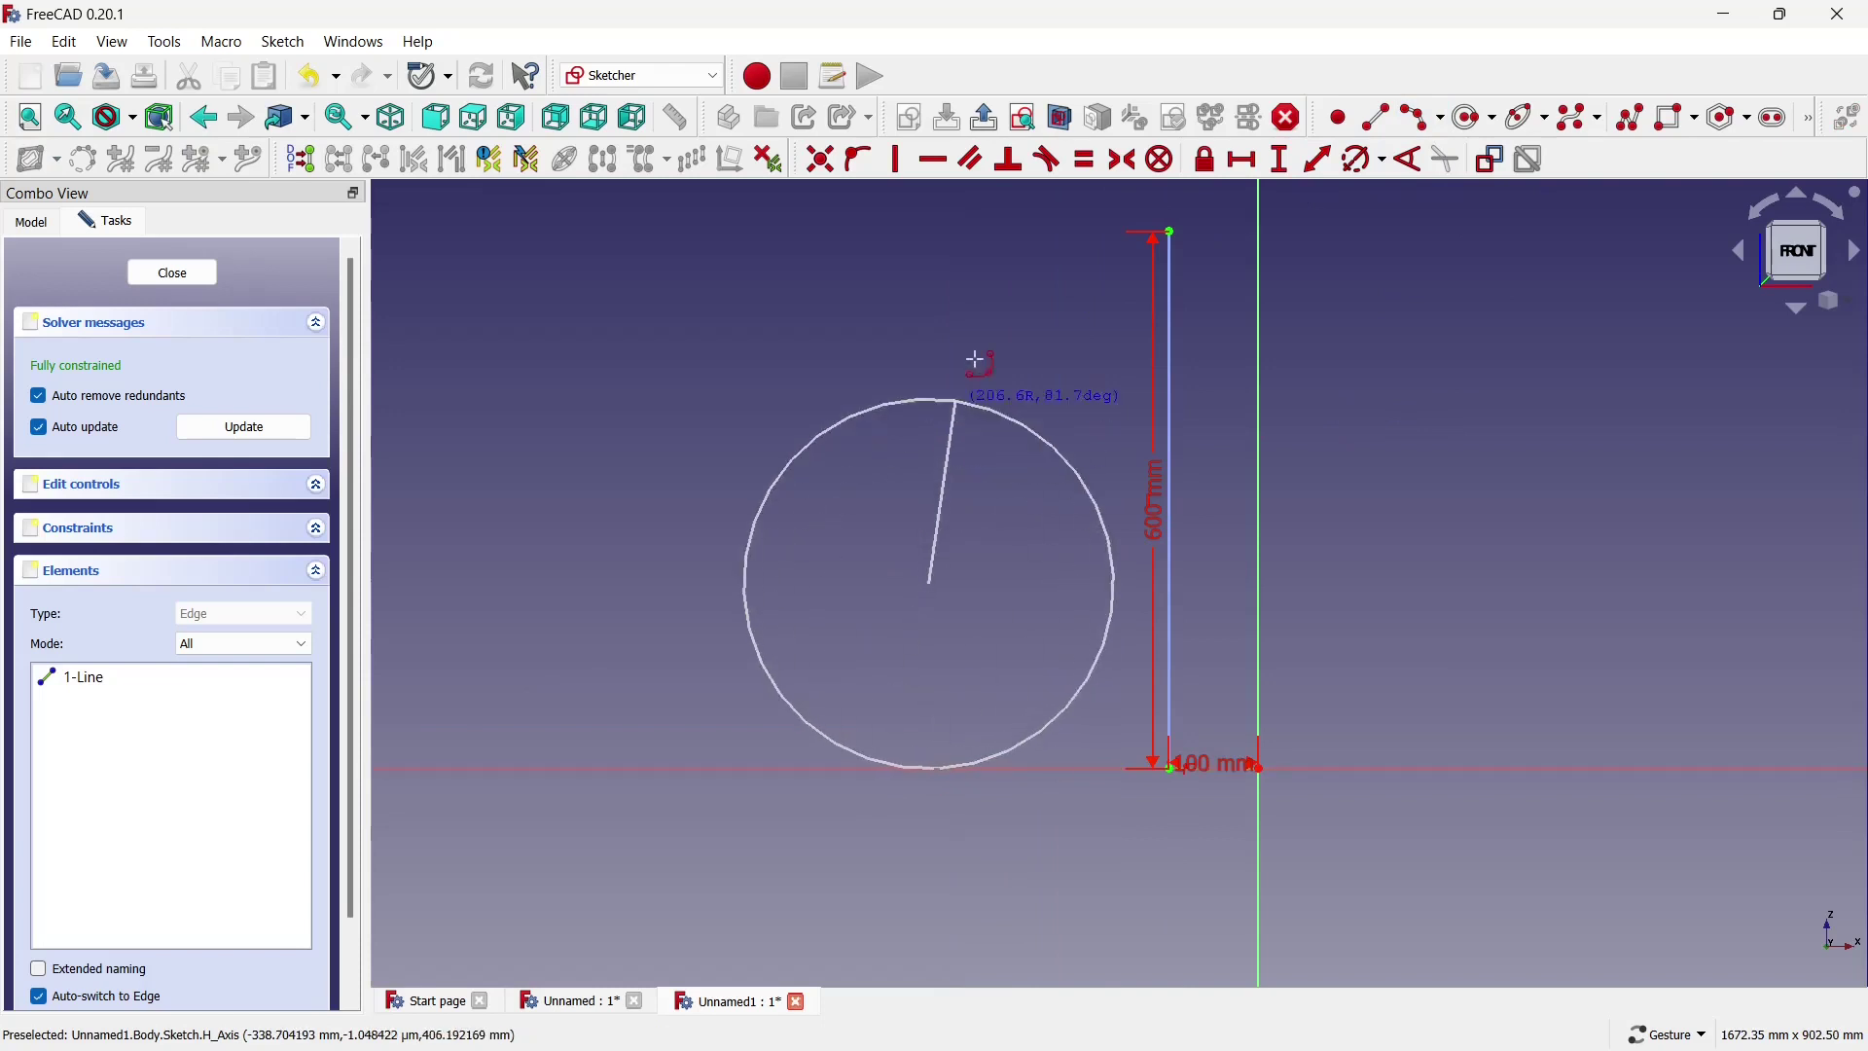
{"action": "left_click", "coordinate": [1031, 247]}
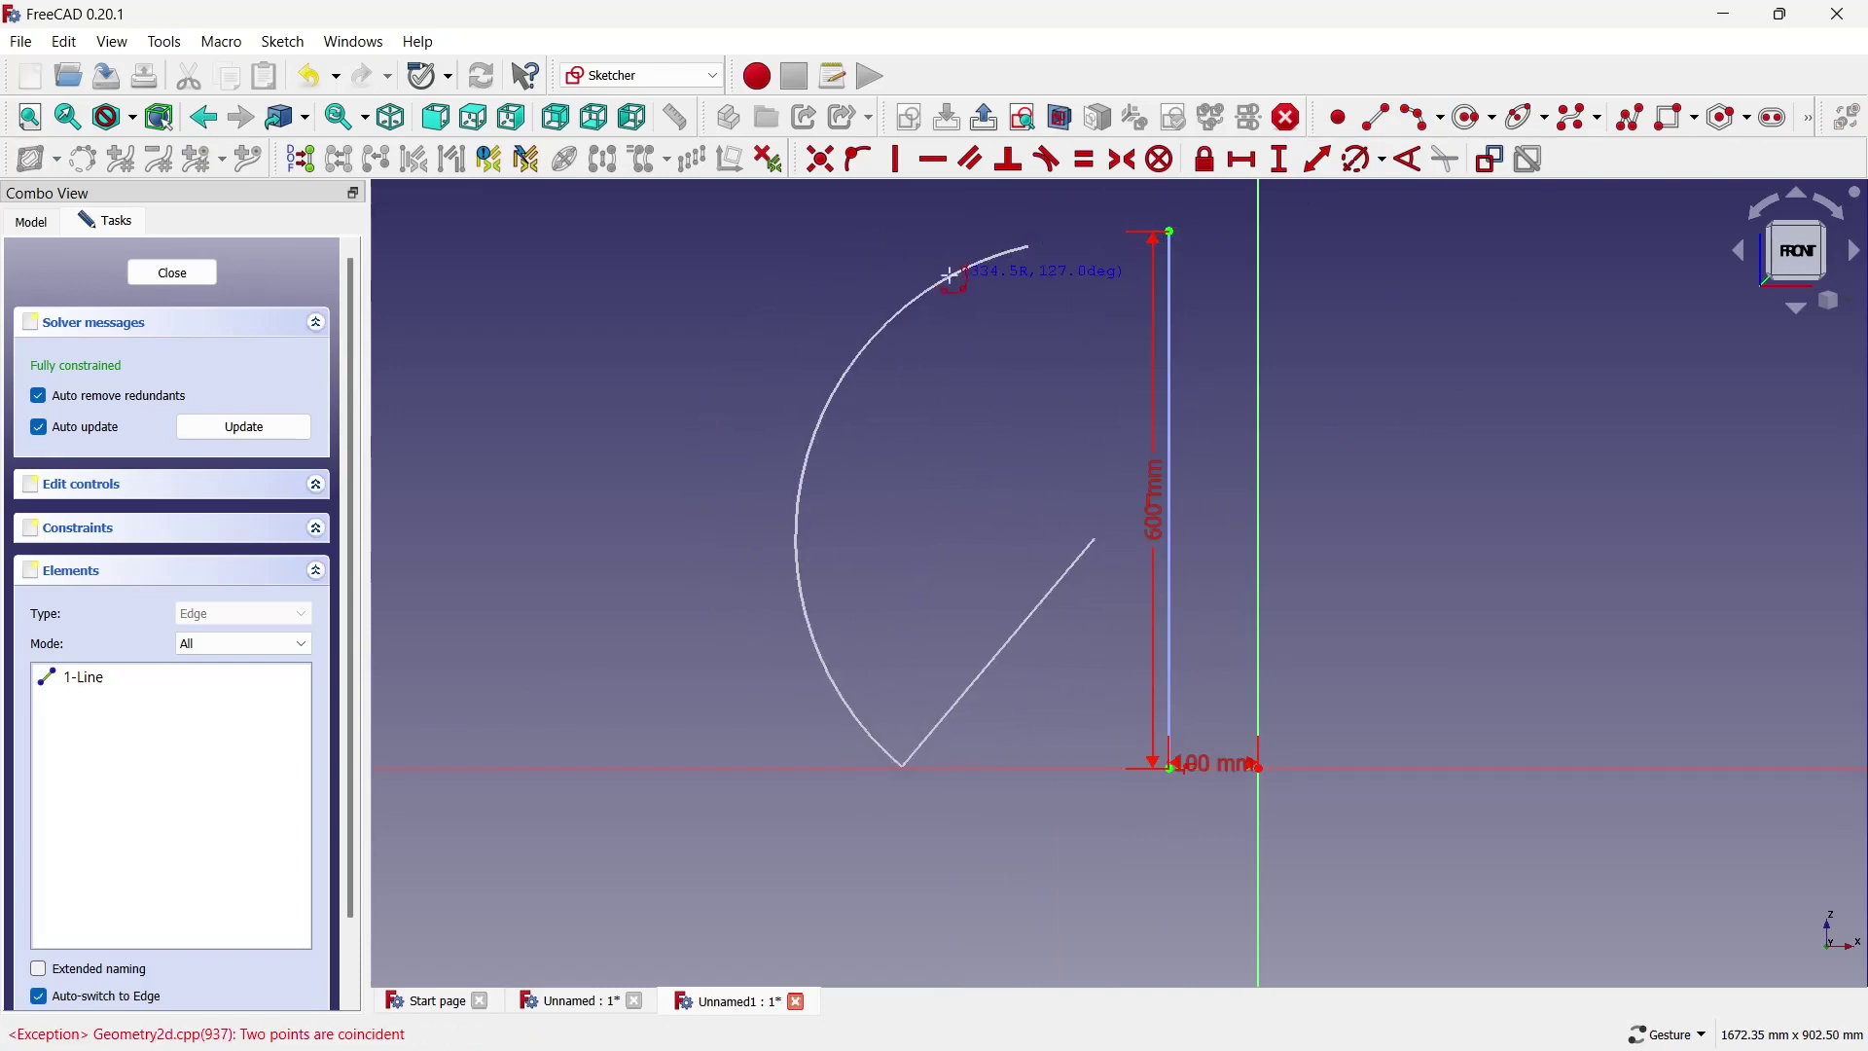
{"action": "left_click", "coordinate": [951, 277]}
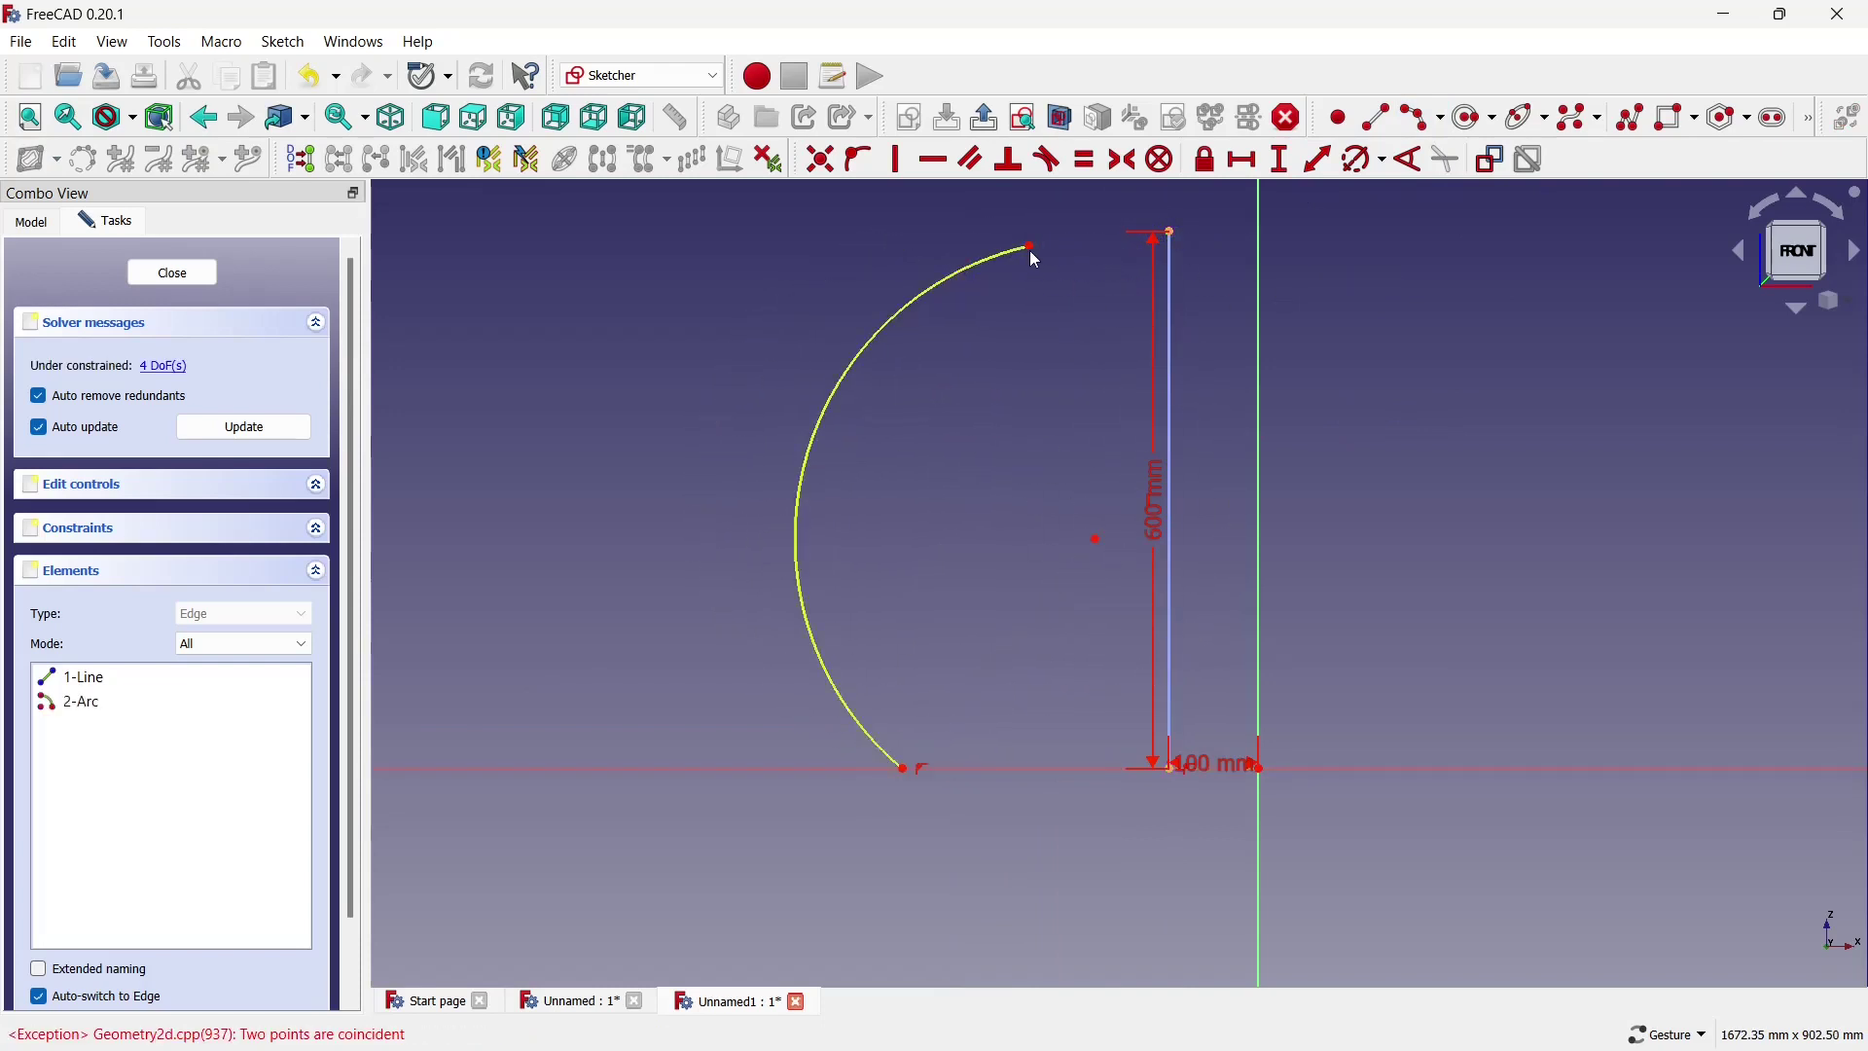
Level the arc's top with the line's top and place its bottom end 250 mm from the origin.
{"action": "left_click", "coordinate": [1171, 230]}
{"action": "left_click", "coordinate": [936, 161]}
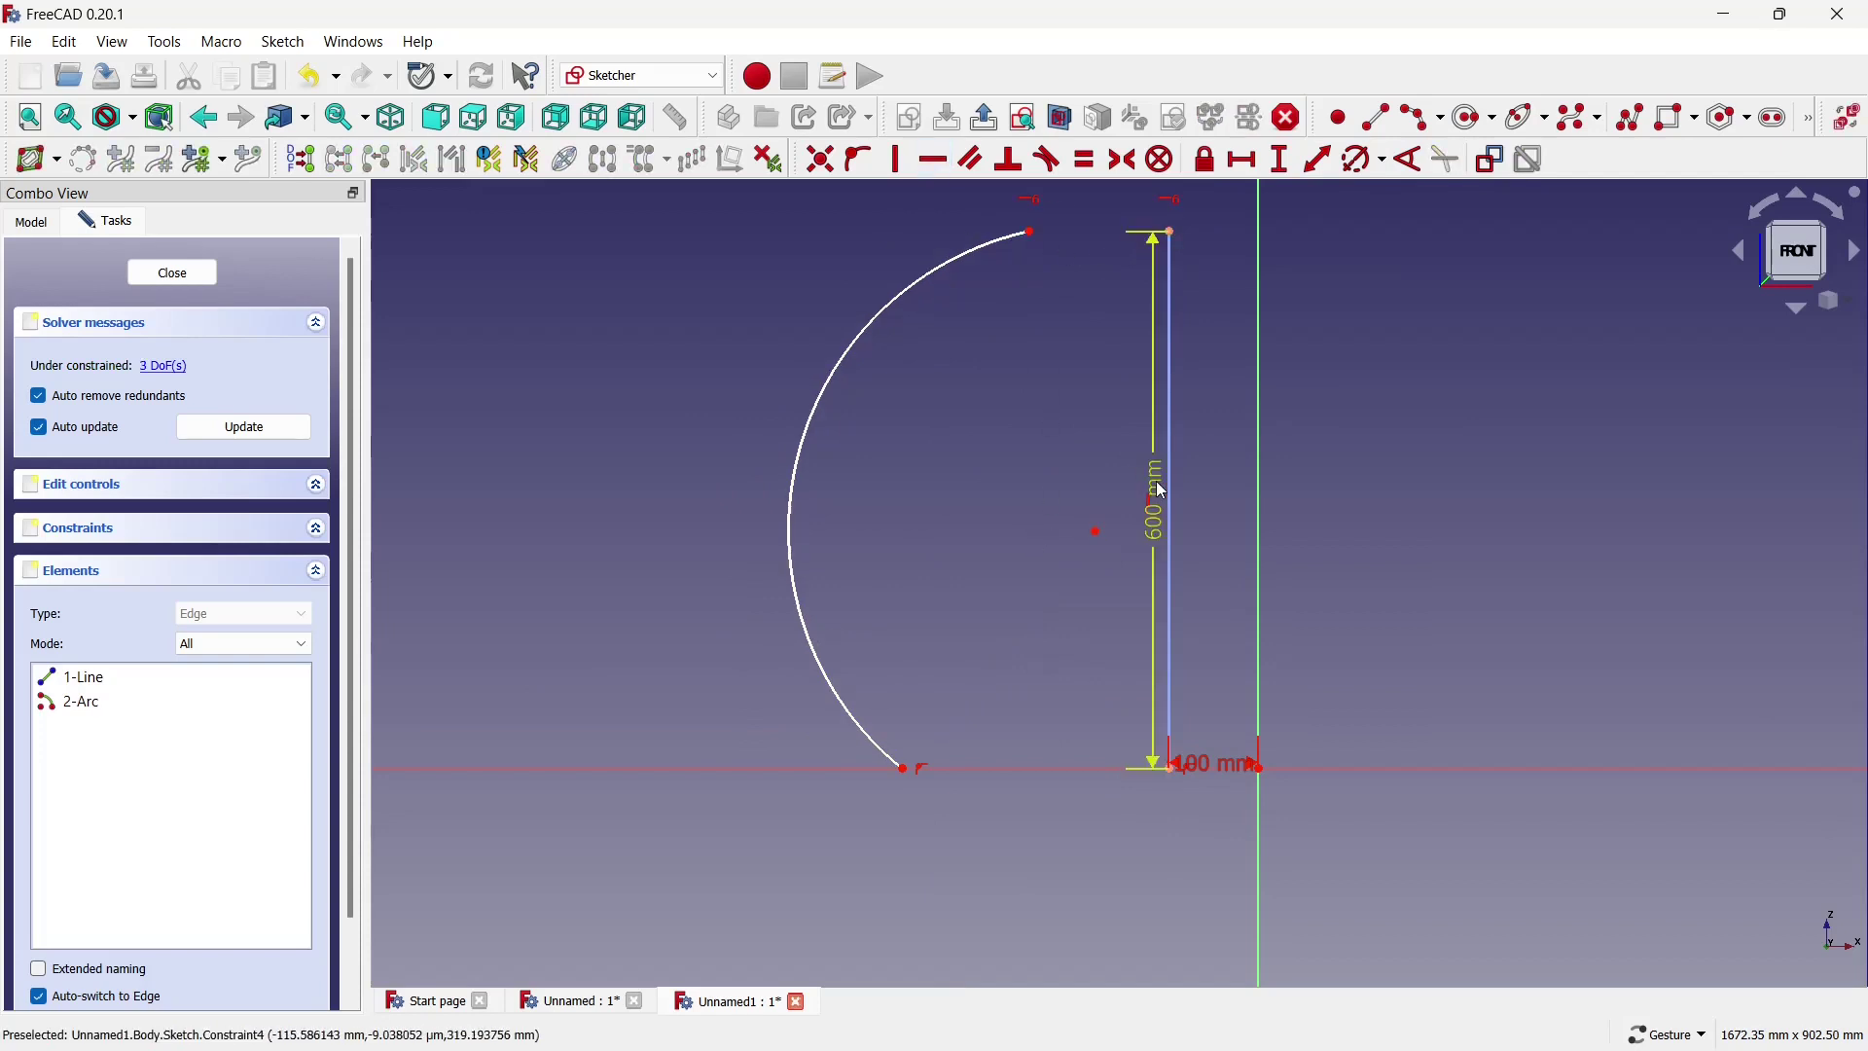
{"action": "left_click", "coordinate": [1244, 160]}
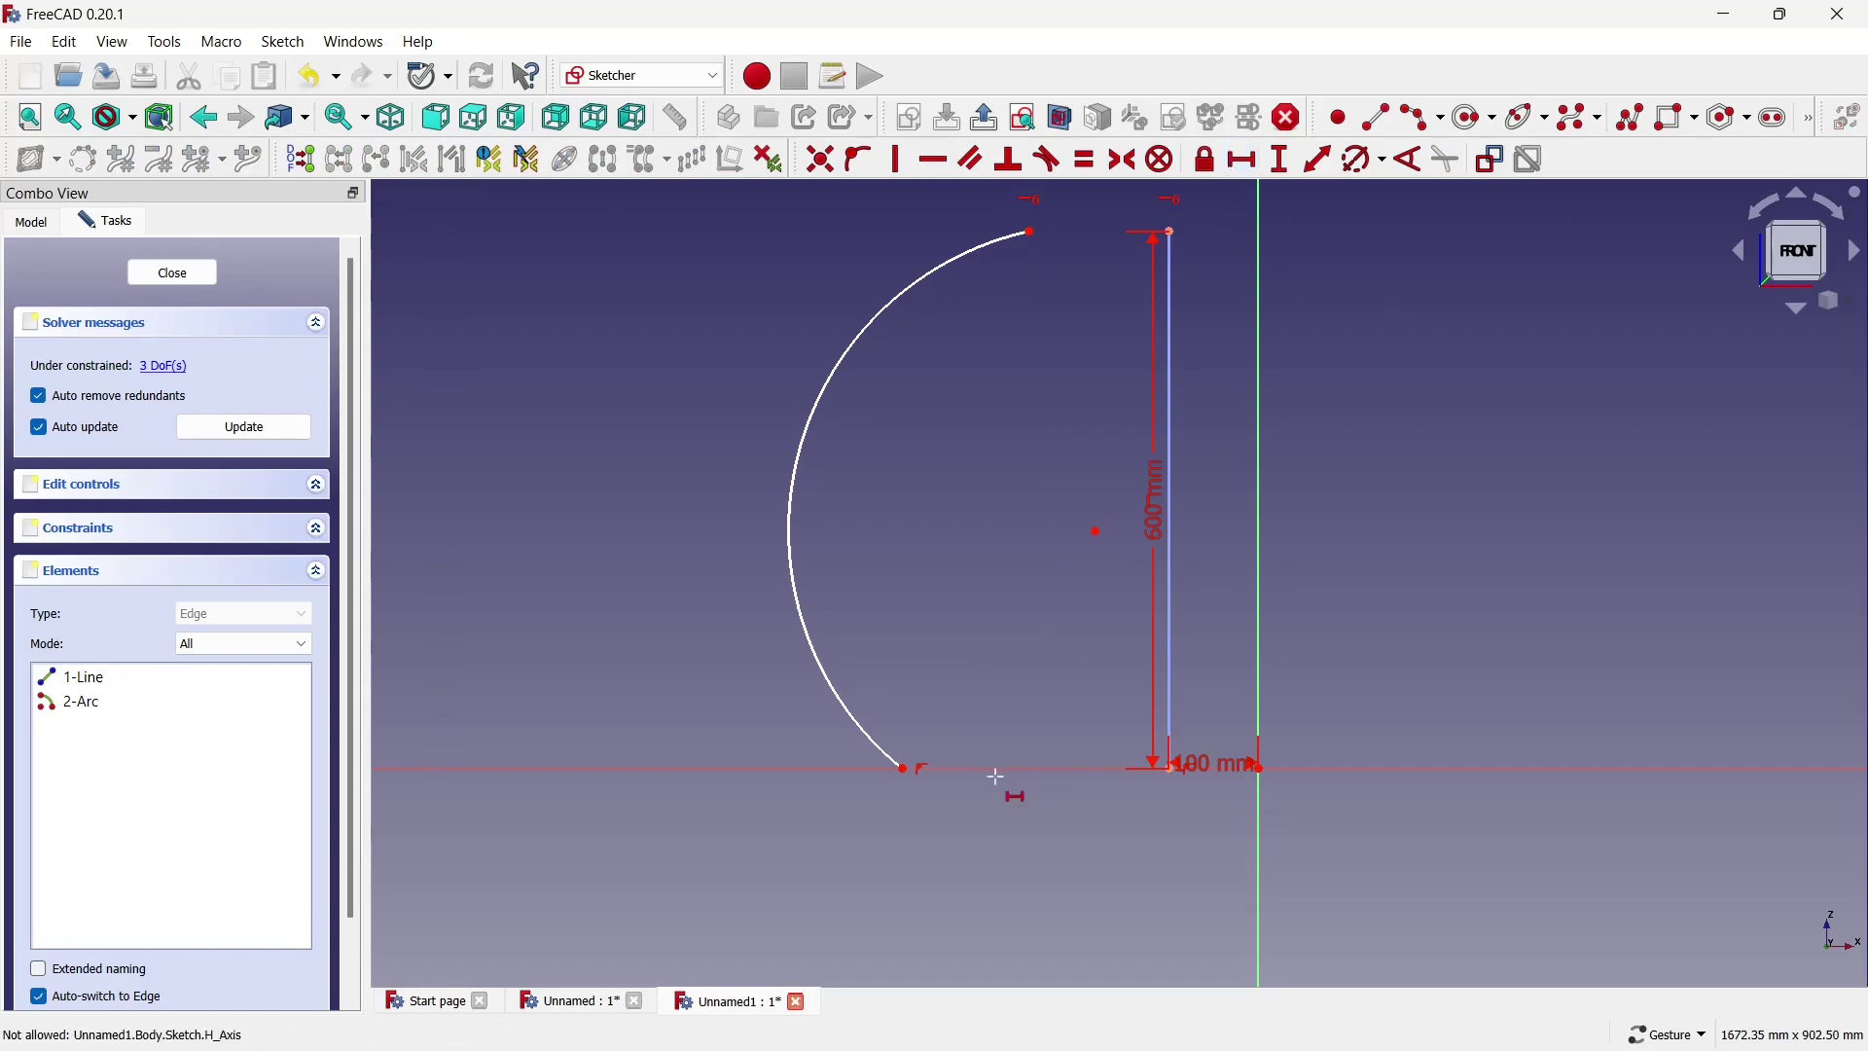
{"action": "left_click", "coordinate": [906, 768]}
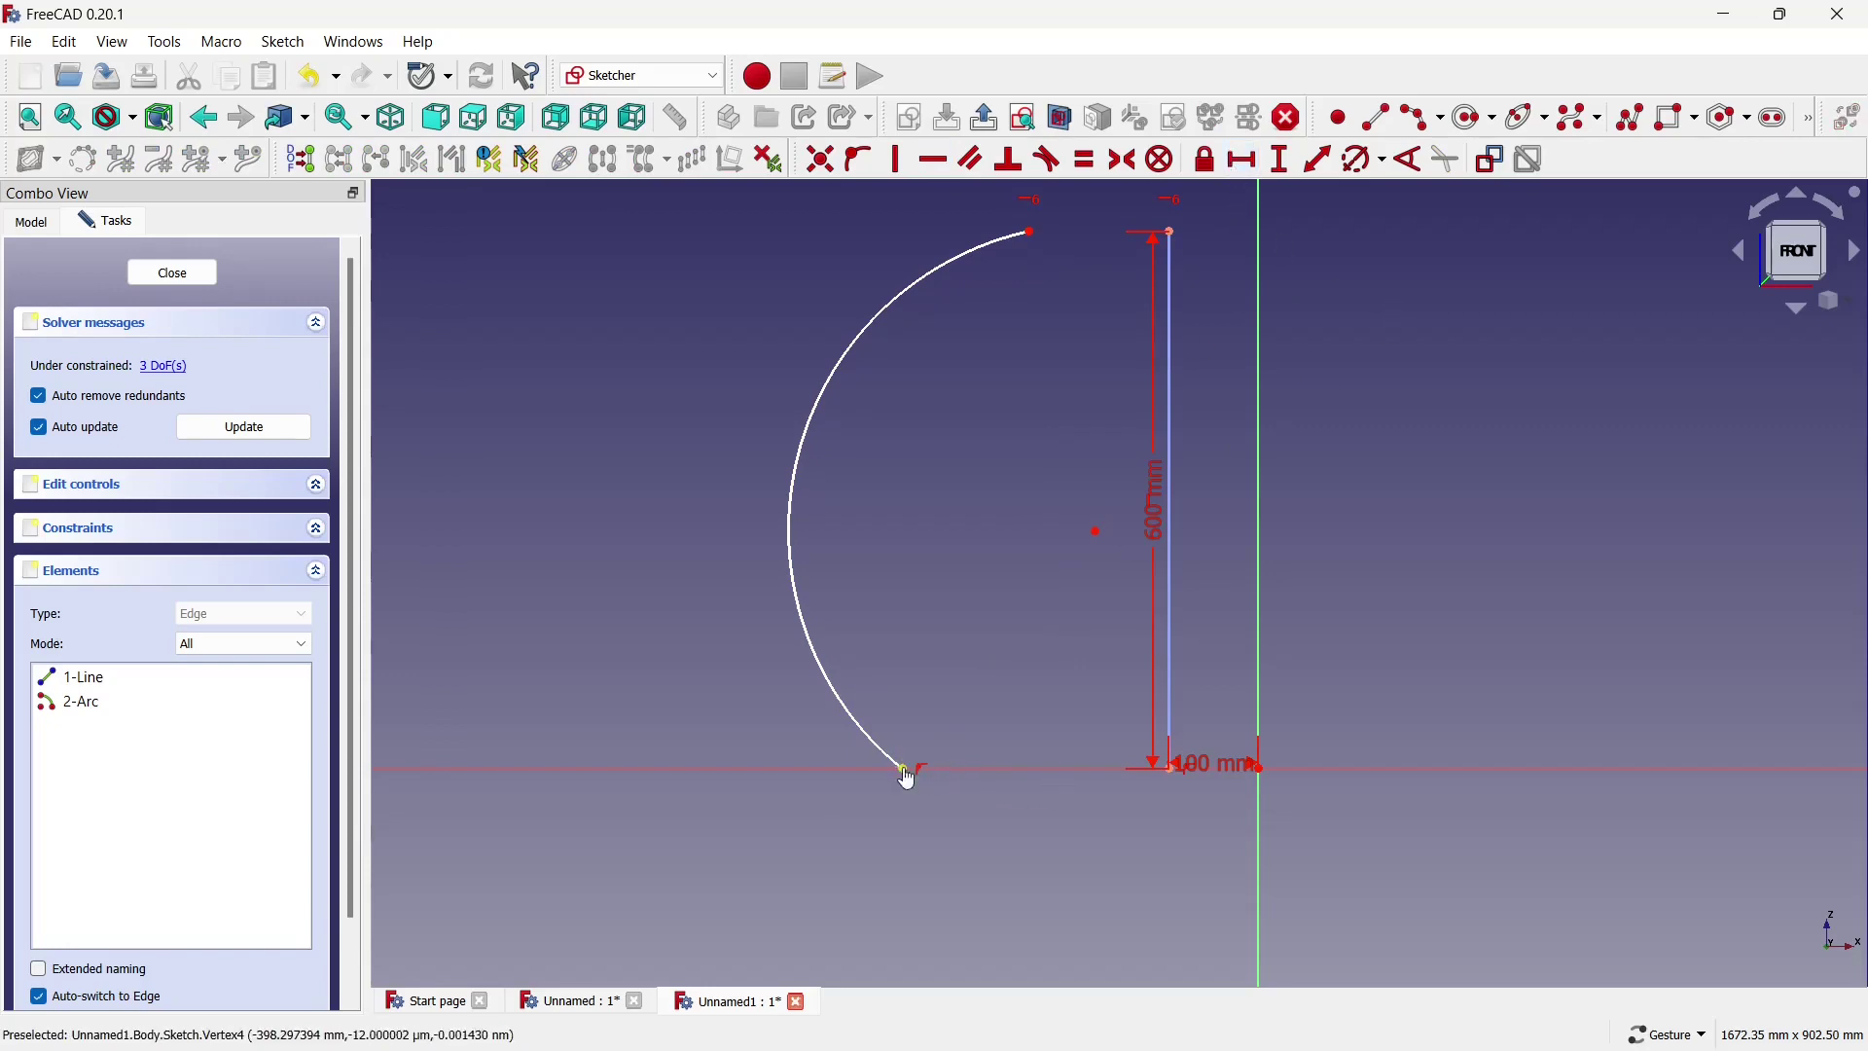
{"action": "left_click", "coordinate": [1258, 769]}
{"action": "type", "text": "250"}
{"action": "key", "text": "Return"}
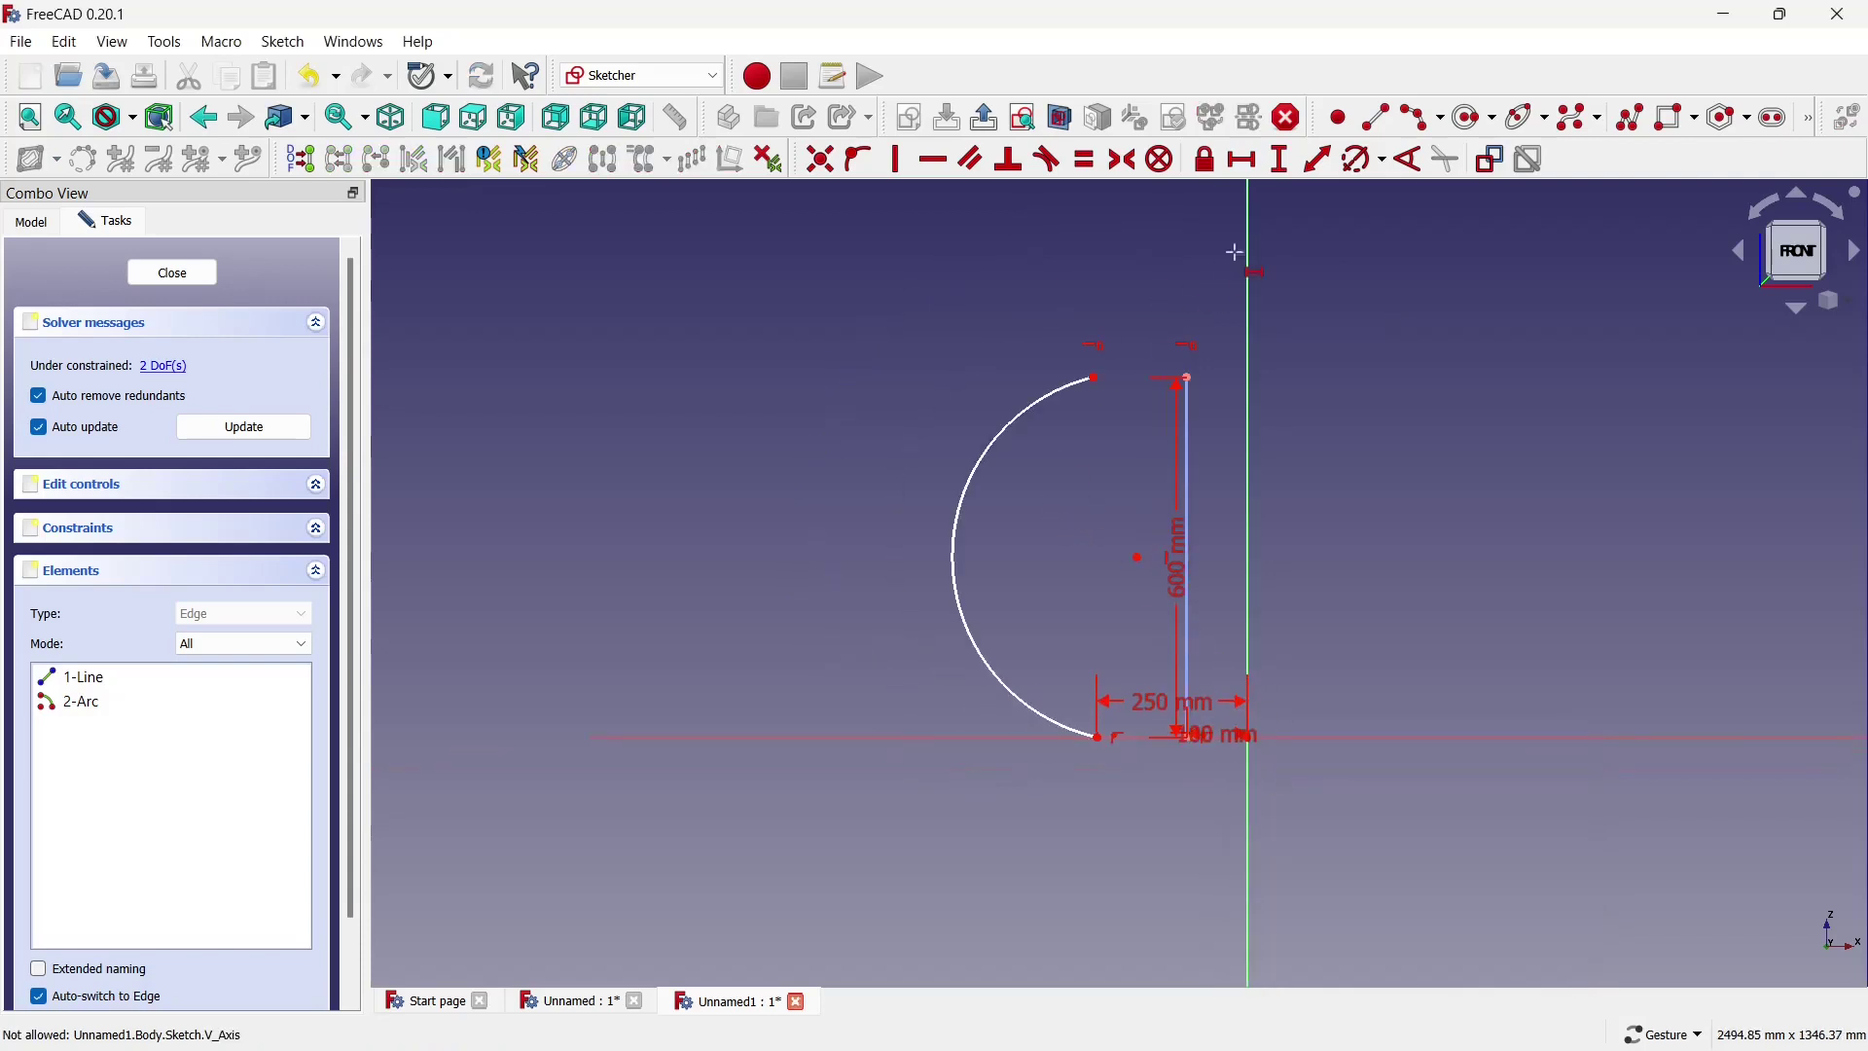
Give the arc a 600 mm radius and a 75 mm gap from the line's top.
{"action": "left_click", "coordinate": [1362, 160]}
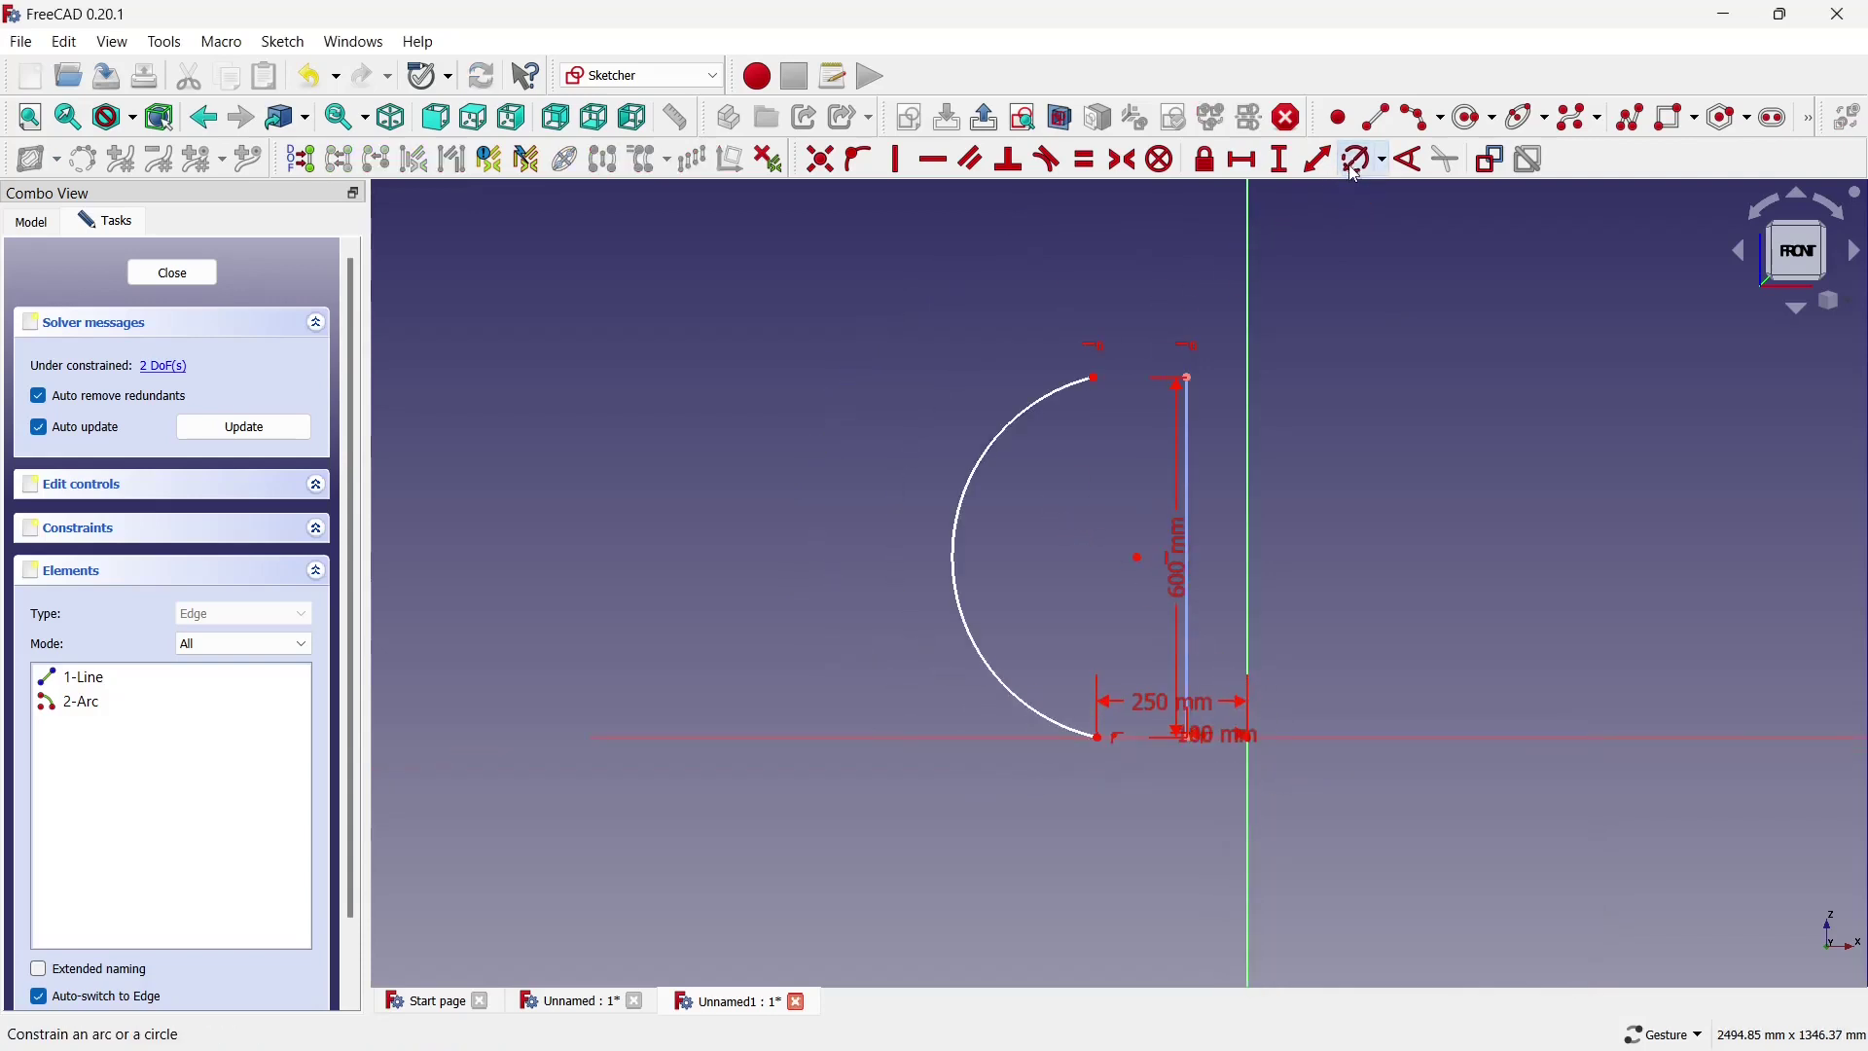
{"action": "left_click", "coordinate": [1013, 427]}
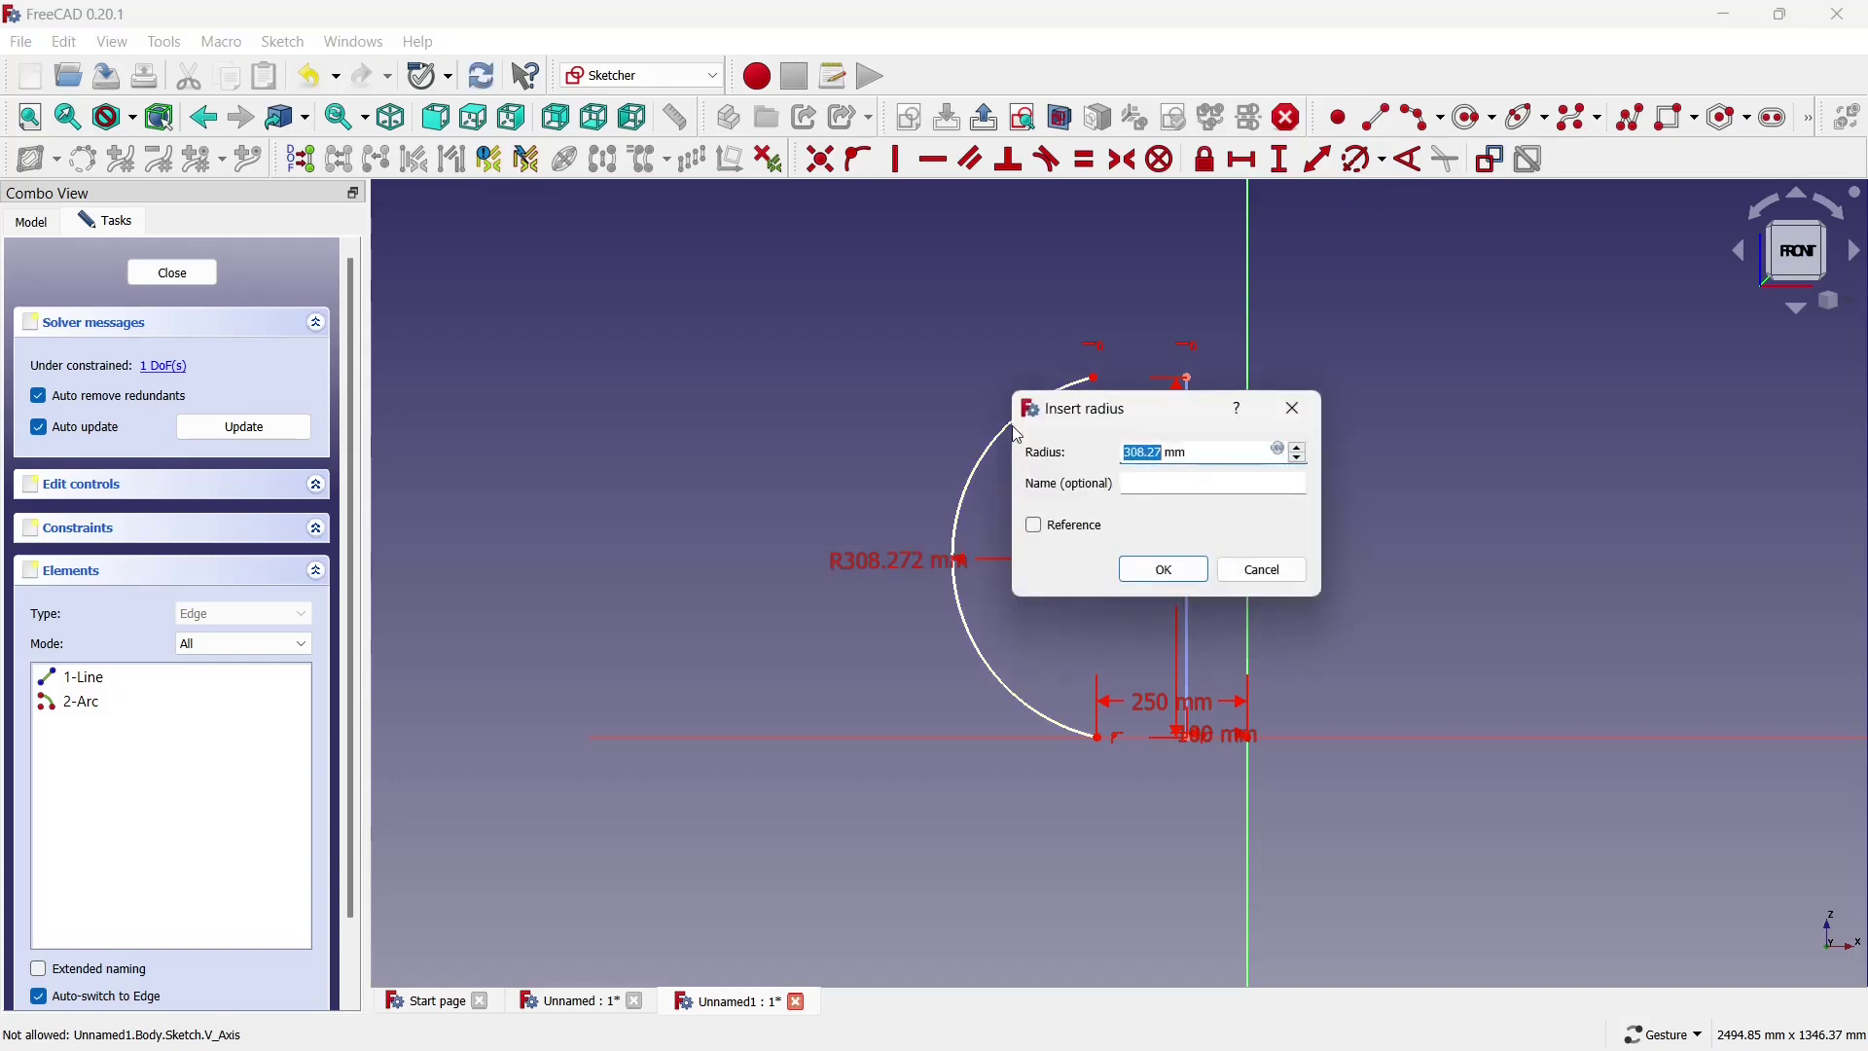
{"action": "type", "text": "00"}
{"action": "key", "text": "Return"}
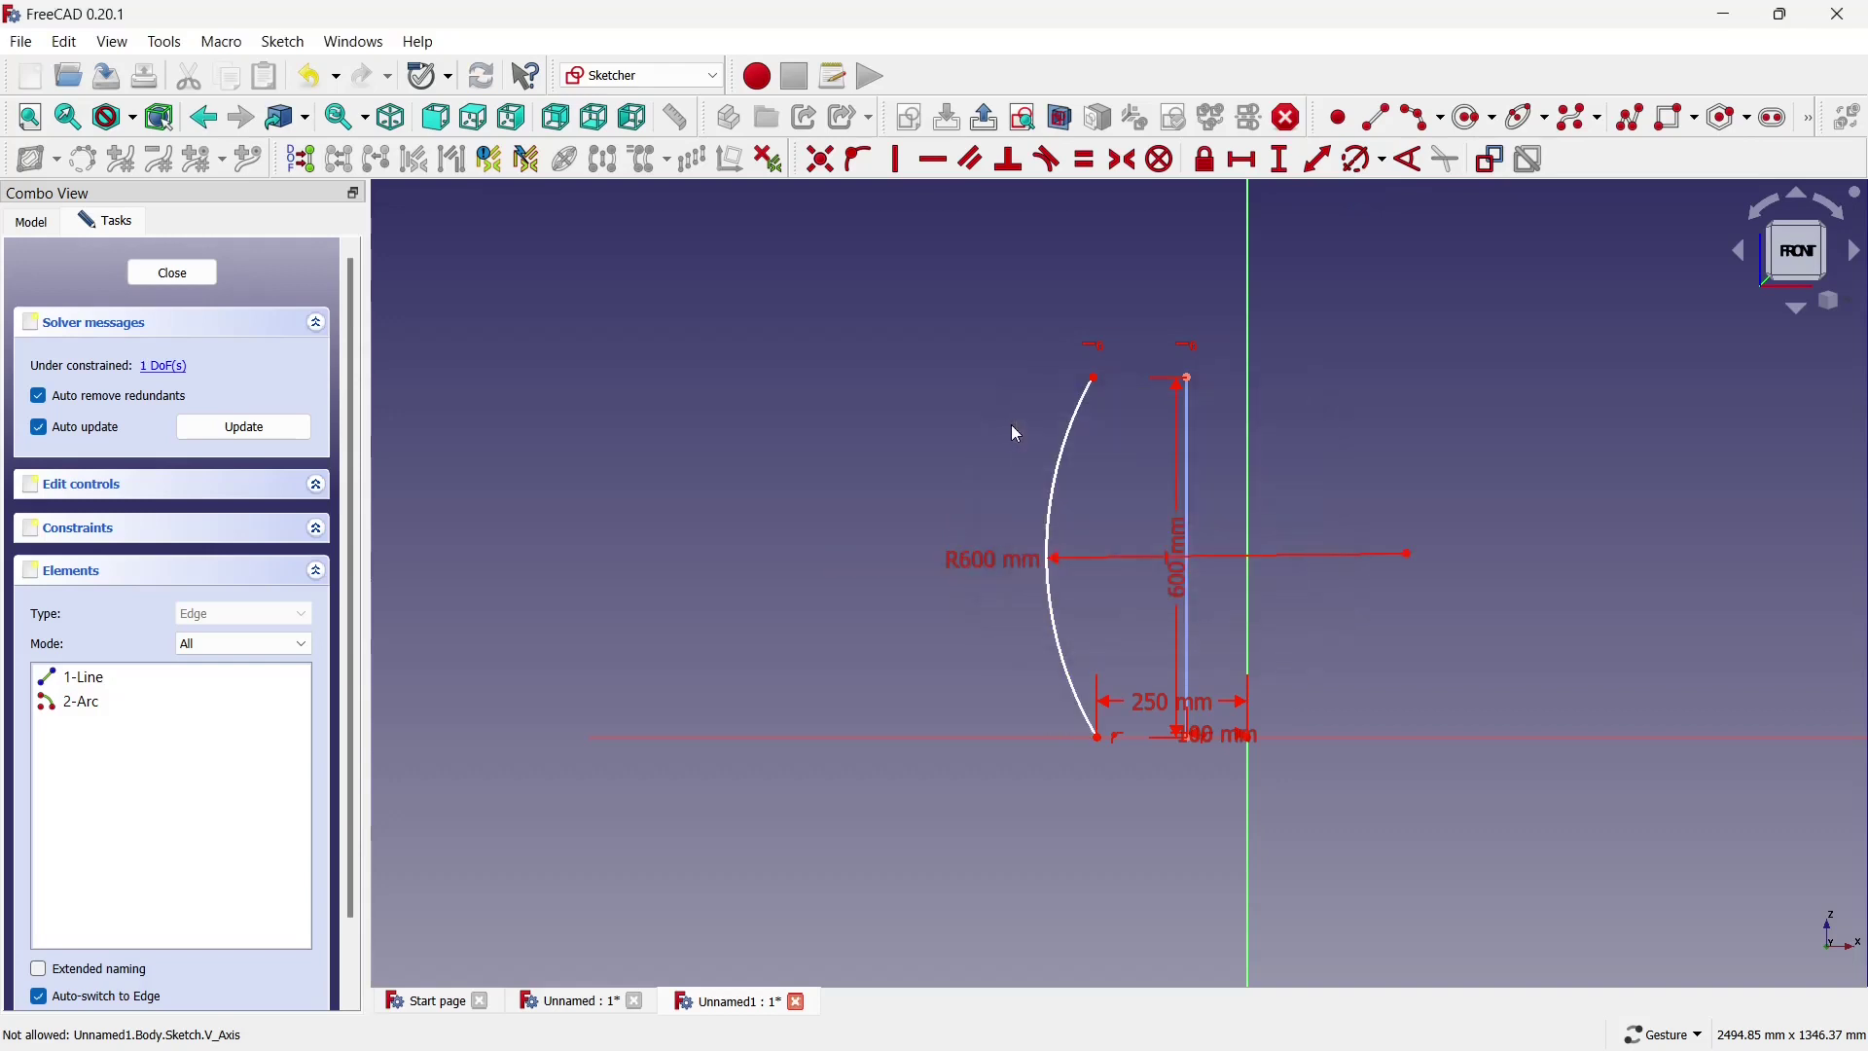
{"action": "scroll", "coordinate": [1062, 377], "scroll_direction": "up", "scroll_amount": 2}
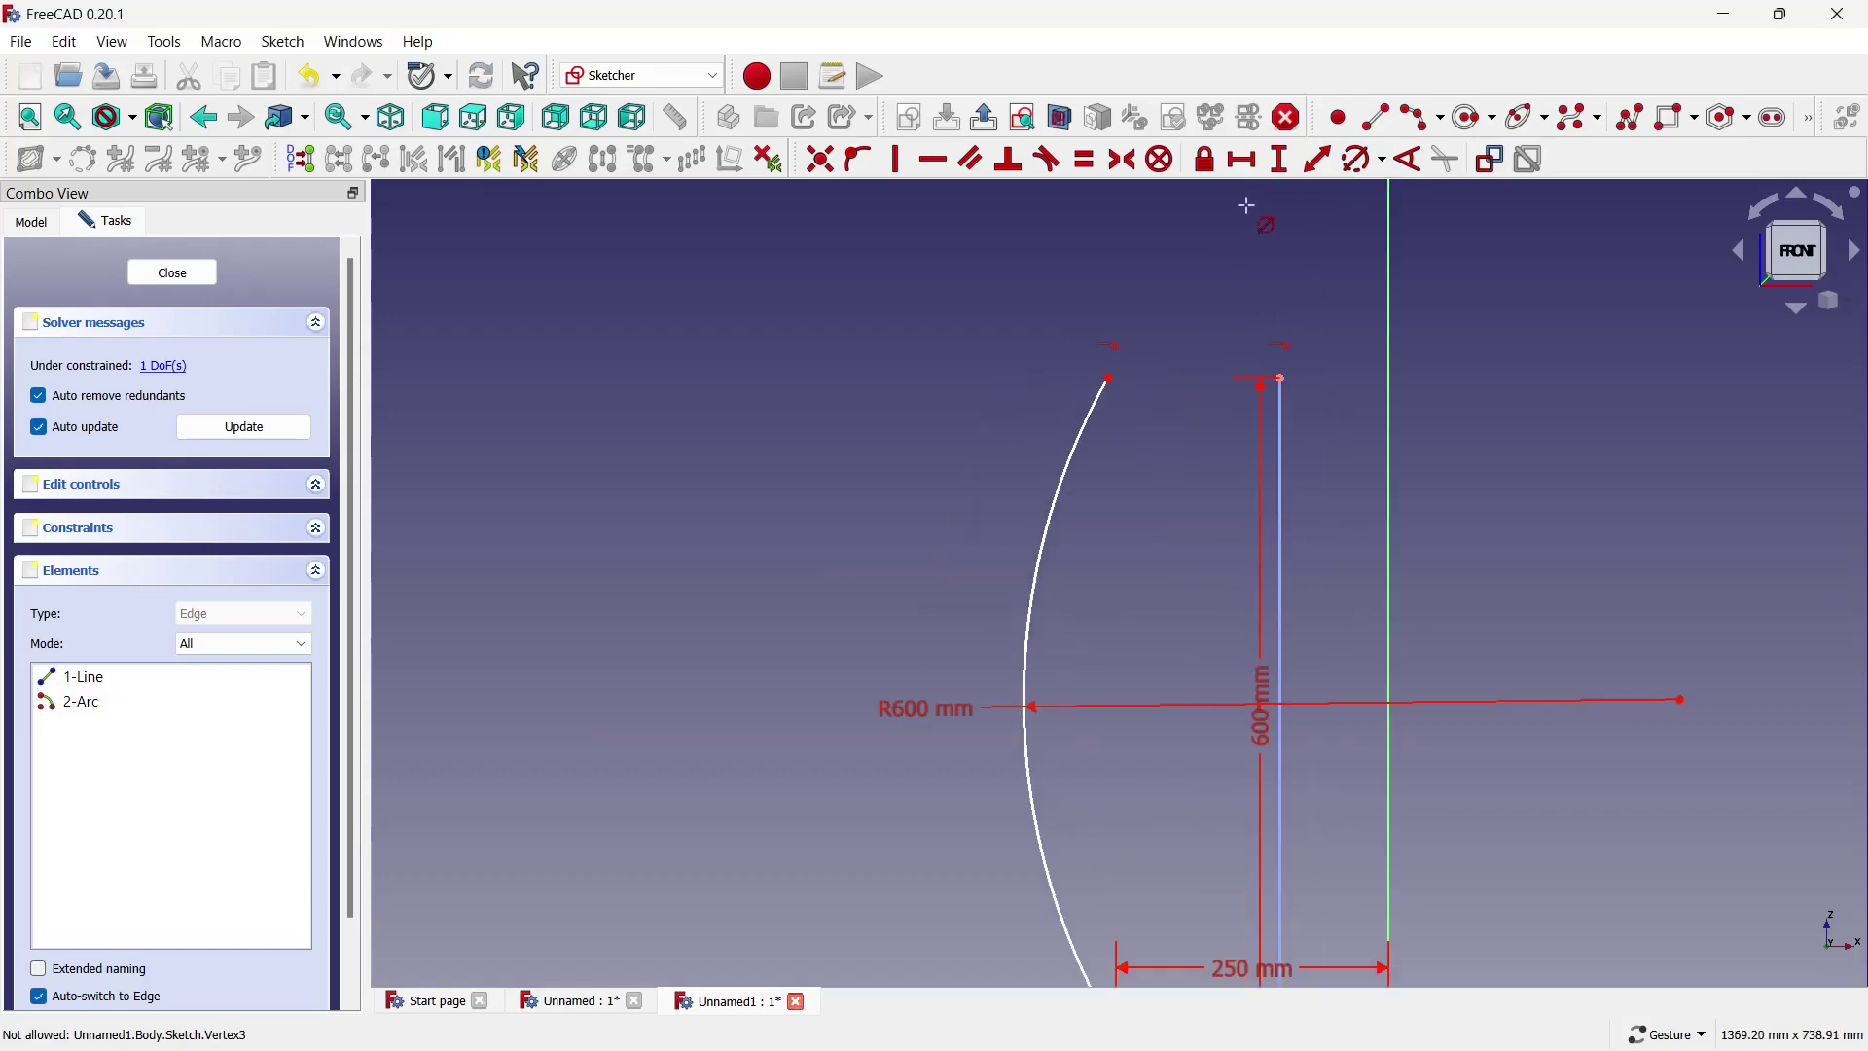
{"action": "left_click", "coordinate": [1112, 380]}
{"action": "left_click", "coordinate": [1282, 379]}
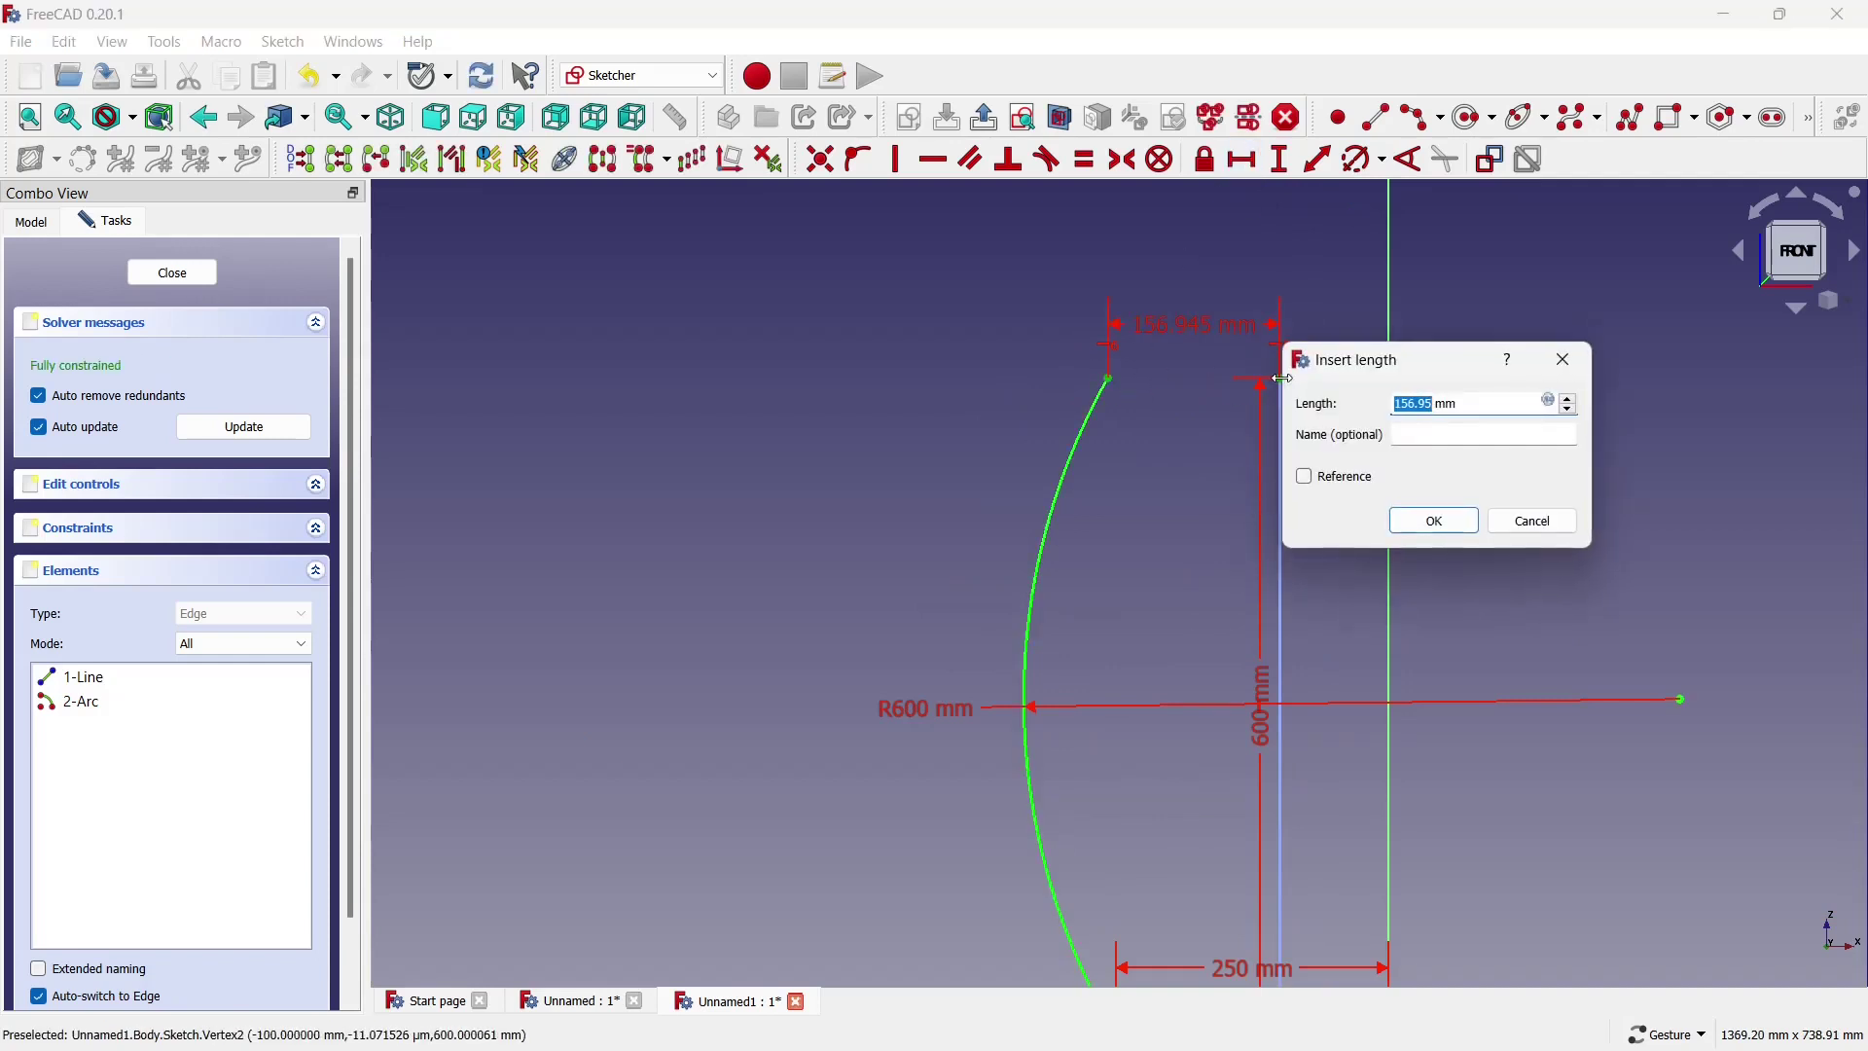
{"action": "key", "text": "Return"}
{"action": "scroll", "coordinate": [1106, 484], "scroll_direction": "down", "scroll_amount": 2}
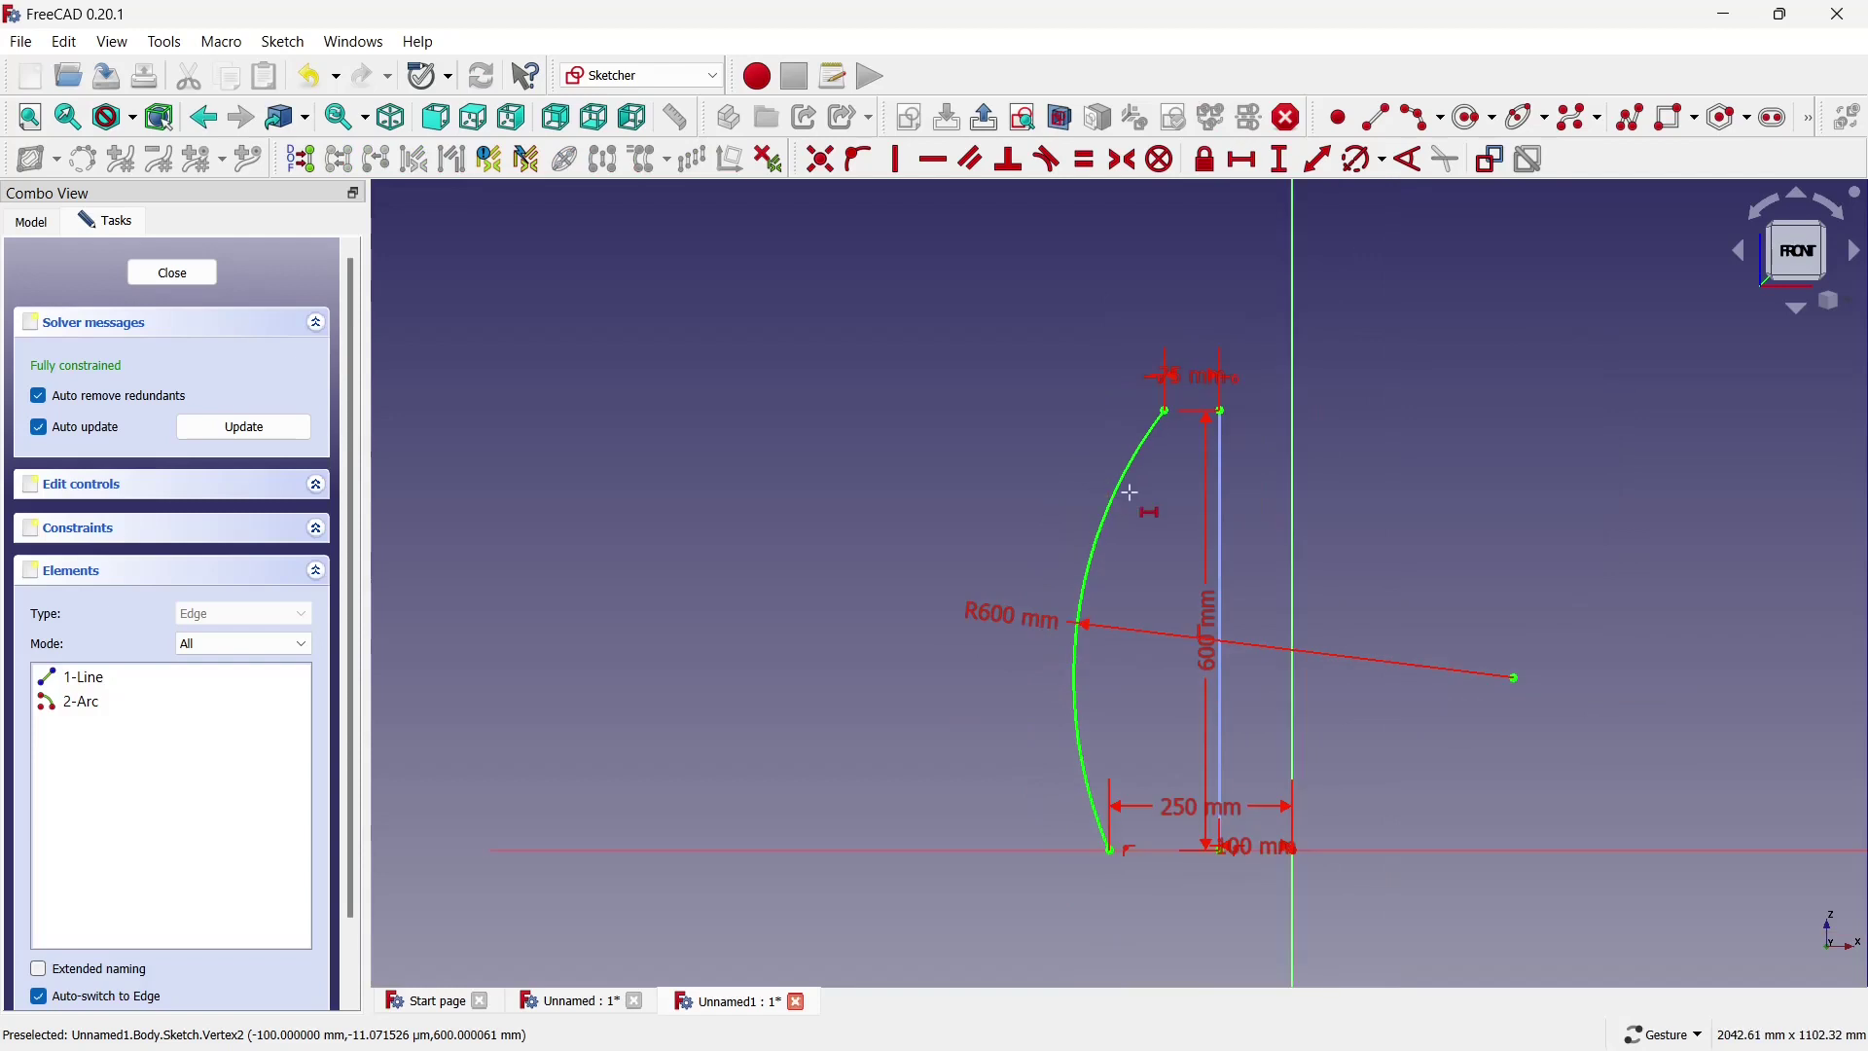
{"action": "left_click", "coordinate": [1469, 126]}
Draw the right-side three-point arc and level its top with the line's top.
{"action": "left_click", "coordinate": [1258, 656]}
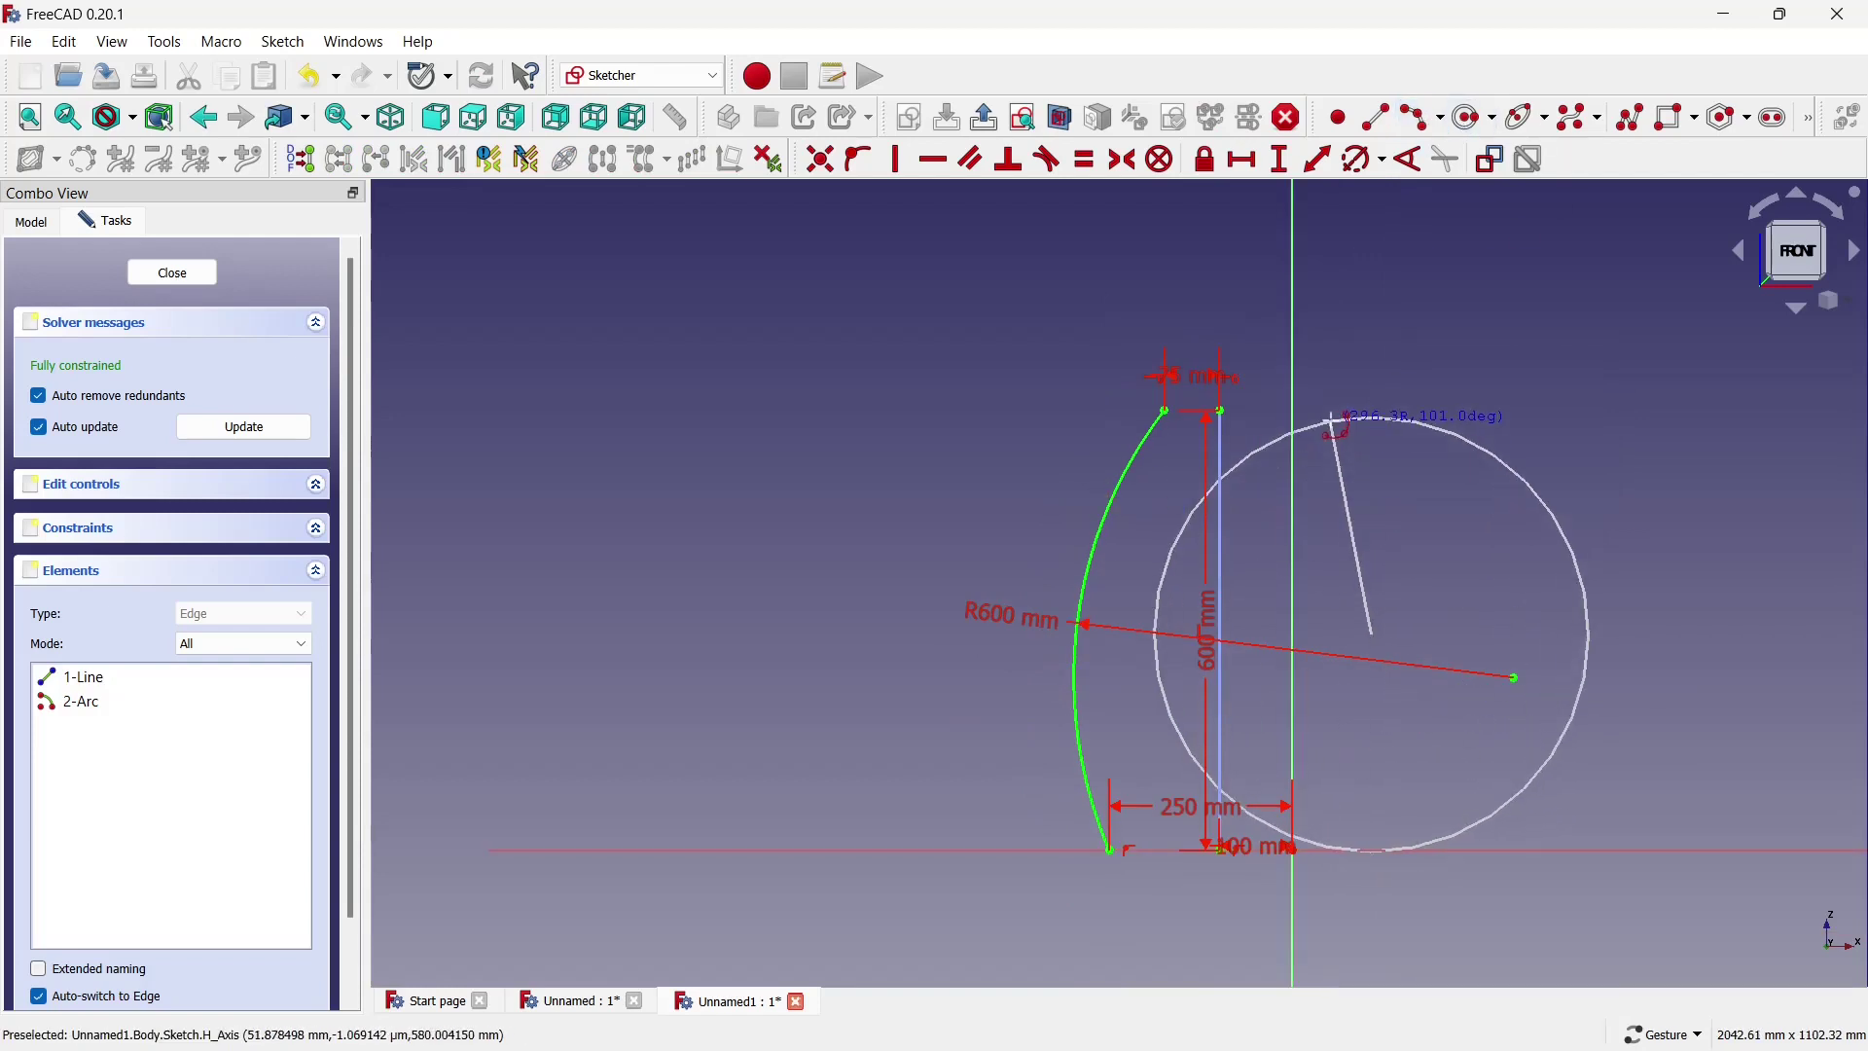
{"action": "left_click", "coordinate": [1416, 847]}
{"action": "left_click", "coordinate": [1366, 432]}
{"action": "right_click", "coordinate": [1438, 413]}
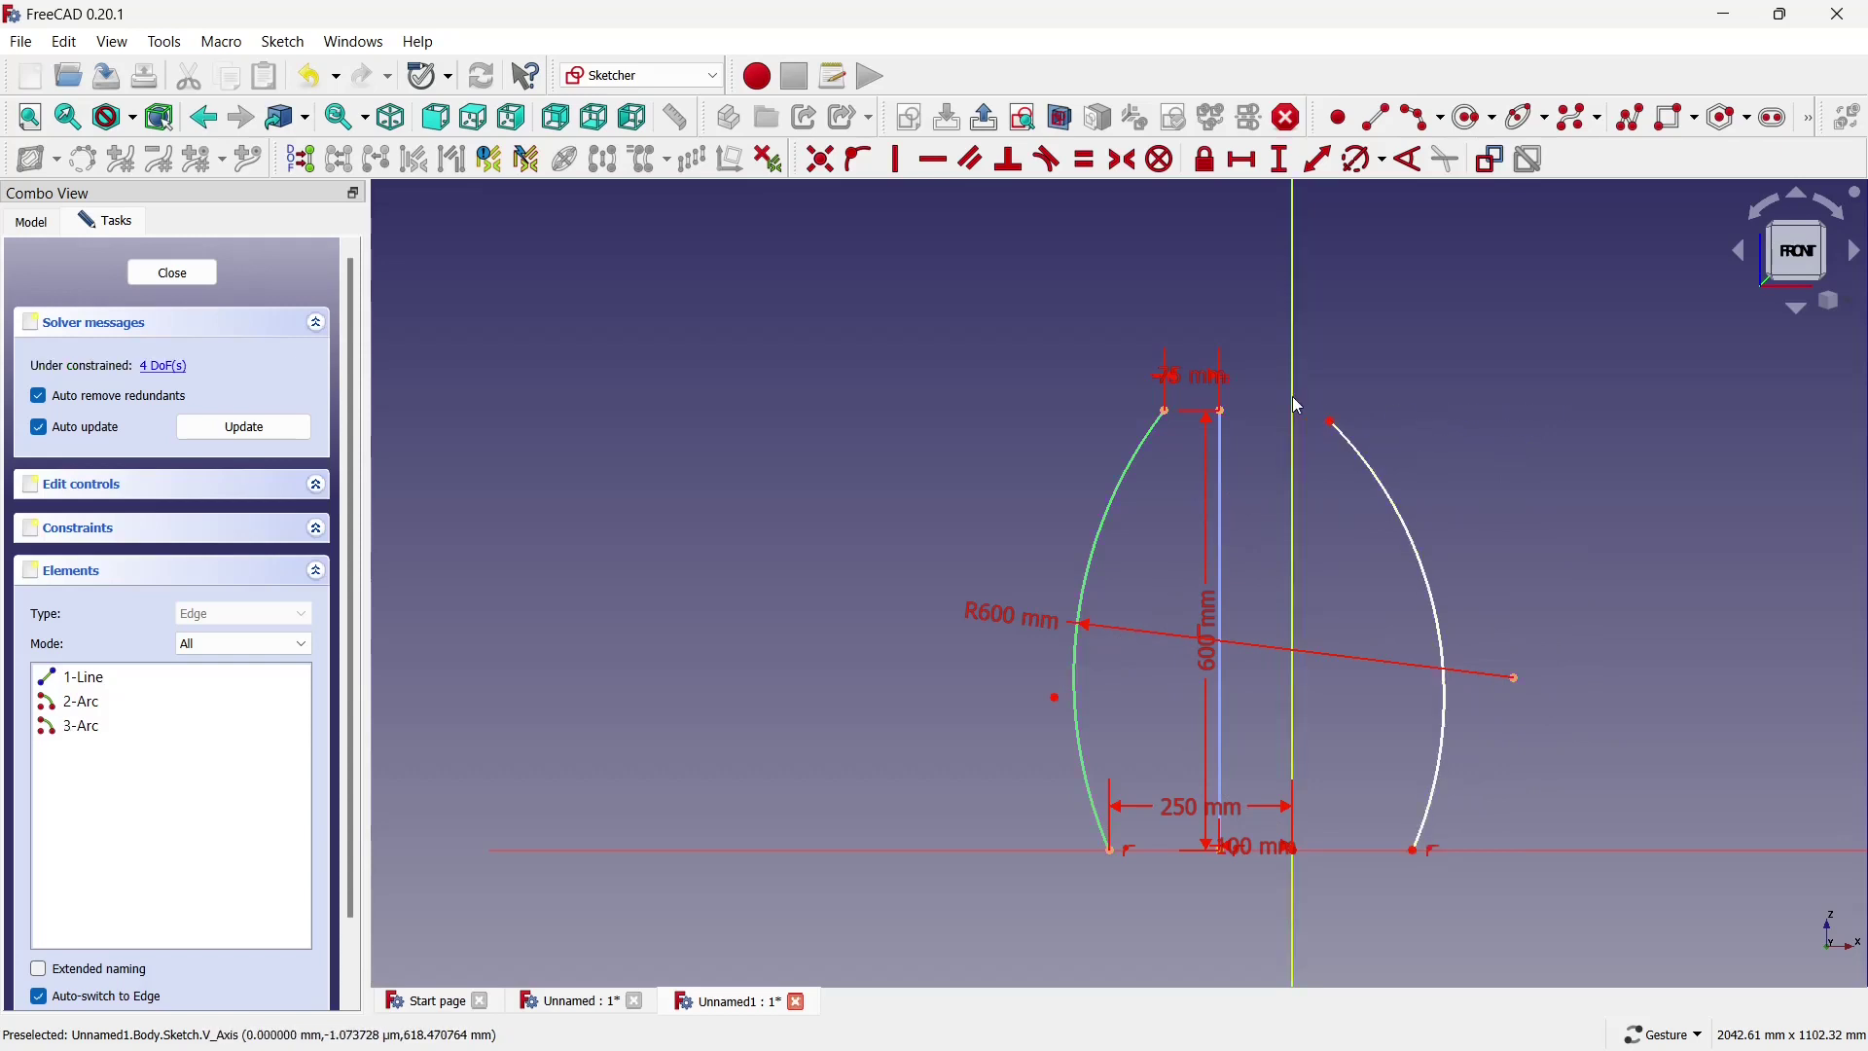
{"action": "left_click", "coordinate": [1221, 418]}
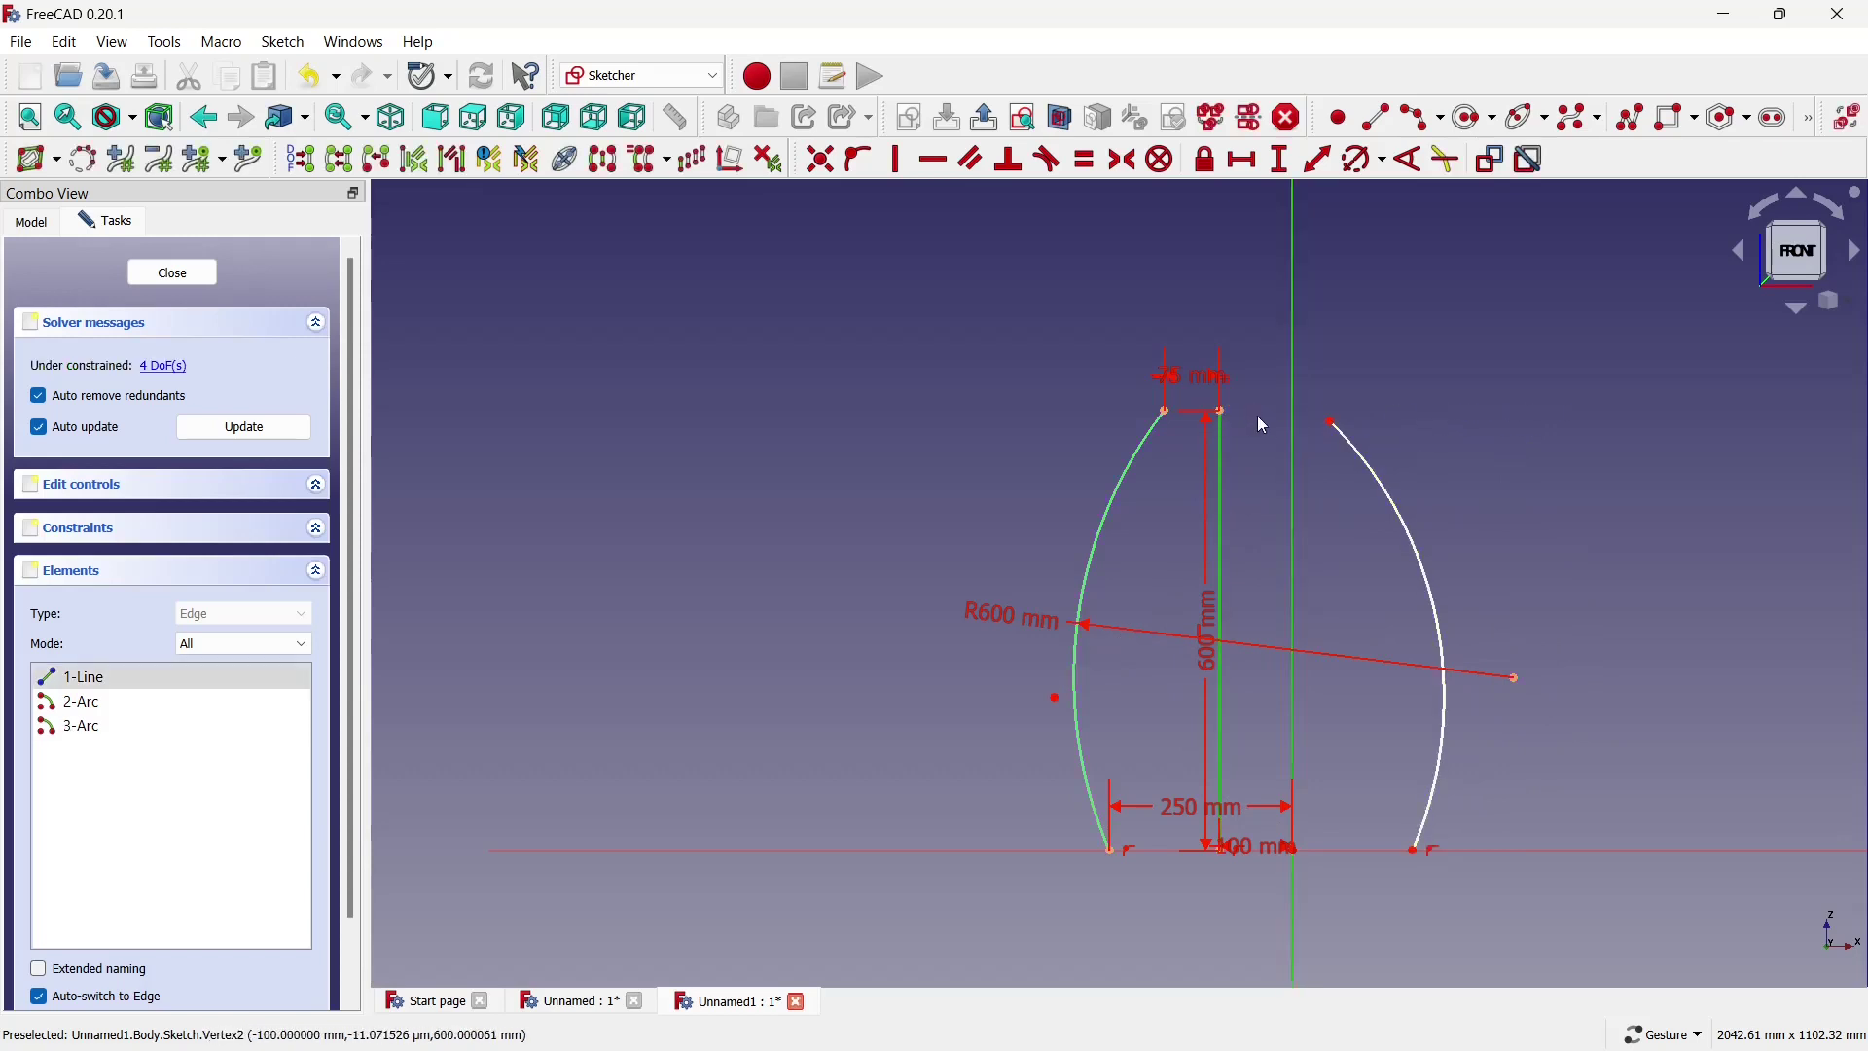
{"action": "left_click", "coordinate": [1263, 425]}
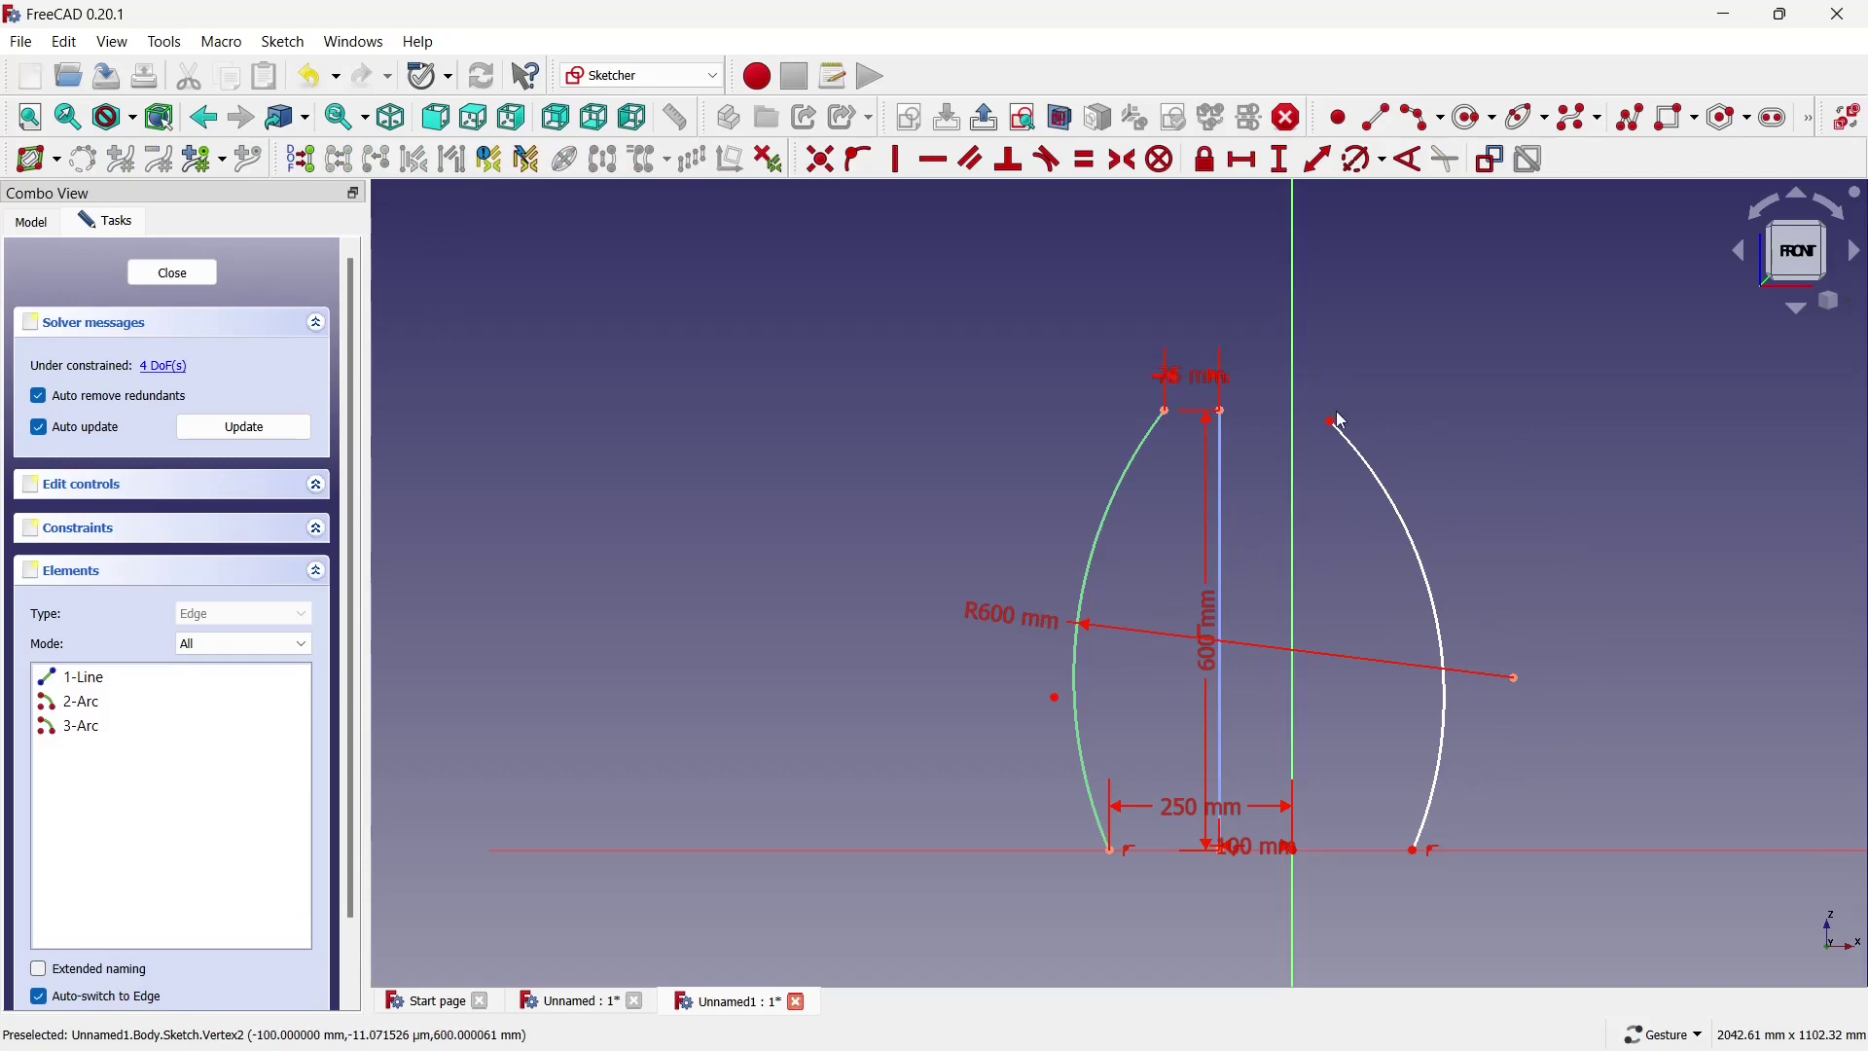
{"action": "left_click", "coordinate": [1227, 417]}
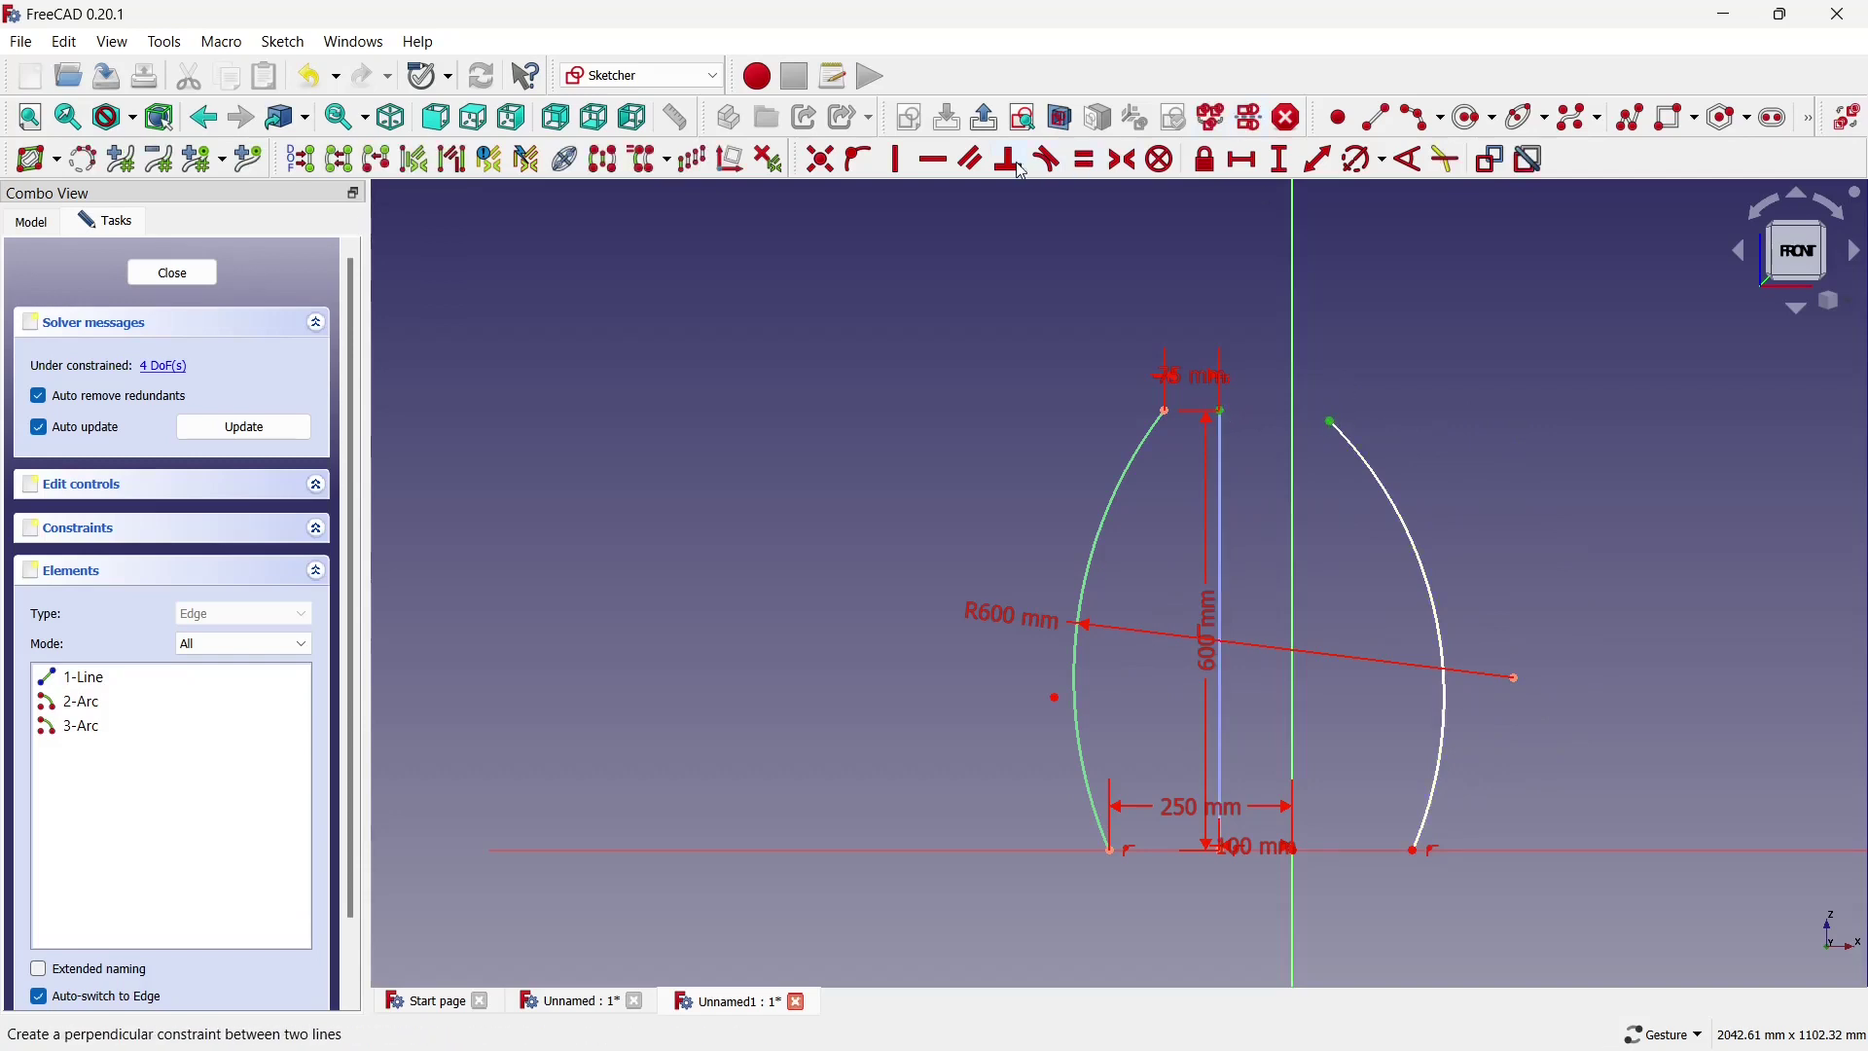
{"action": "left_click", "coordinate": [934, 158]}
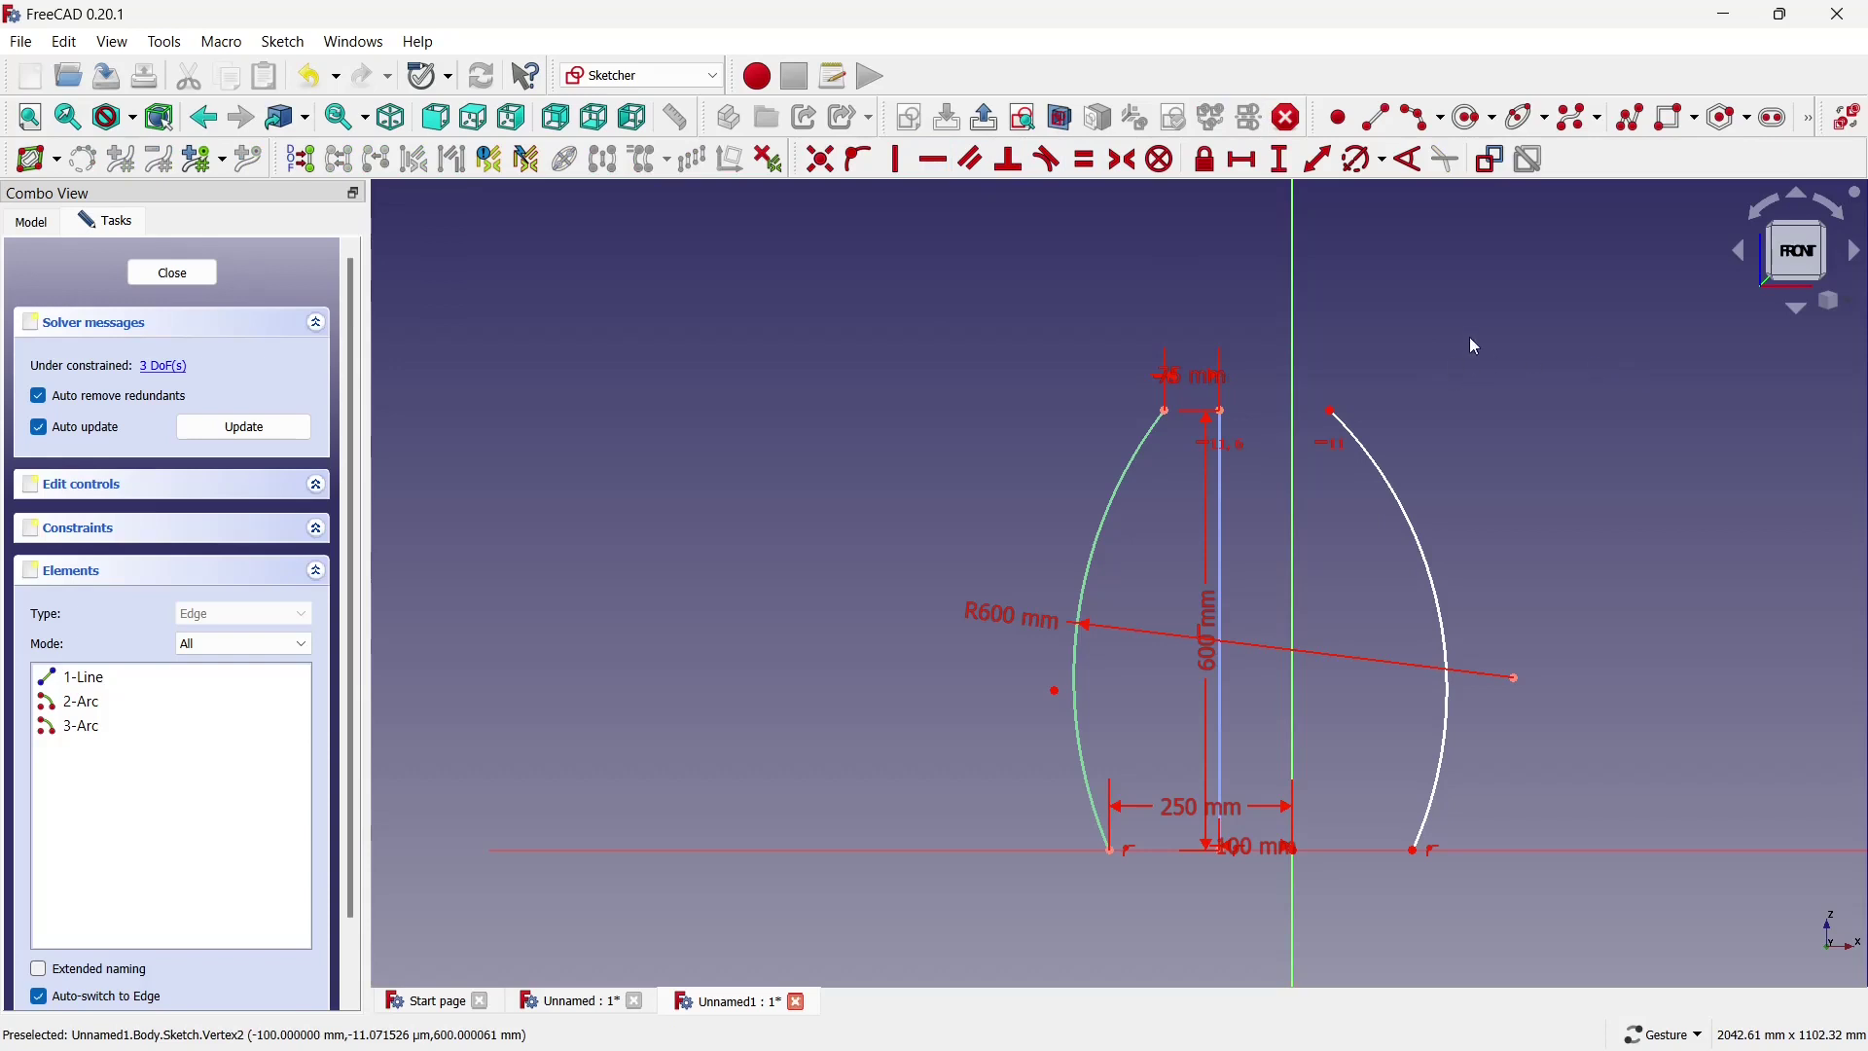
Dimension the right arc's ends 250 mm from the axis and 75 mm from the line.
{"action": "left_click", "coordinate": [1243, 158]}
{"action": "scroll", "coordinate": [1317, 726], "scroll_direction": "up", "scroll_amount": 2}
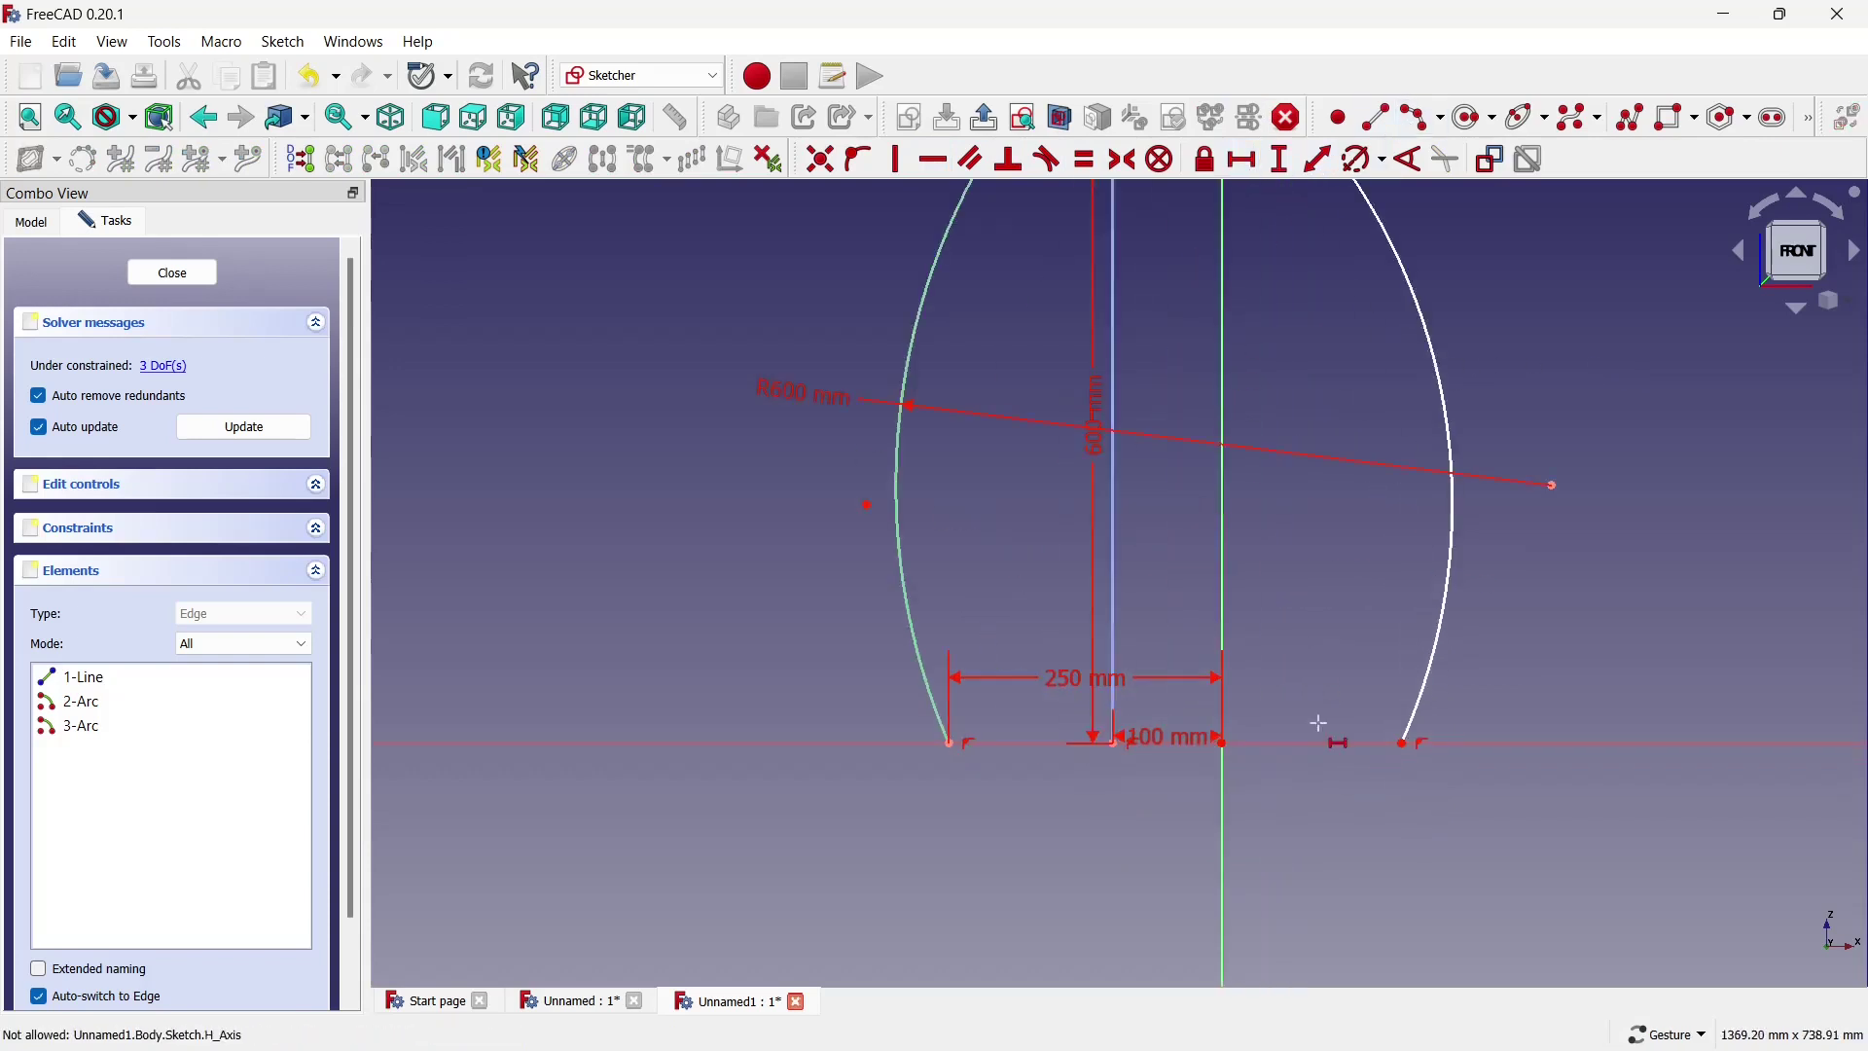
{"action": "scroll", "coordinate": [1170, 689], "scroll_direction": "up", "scroll_amount": 4}
{"action": "scroll", "coordinate": [1077, 752], "scroll_direction": "down", "scroll_amount": 2}
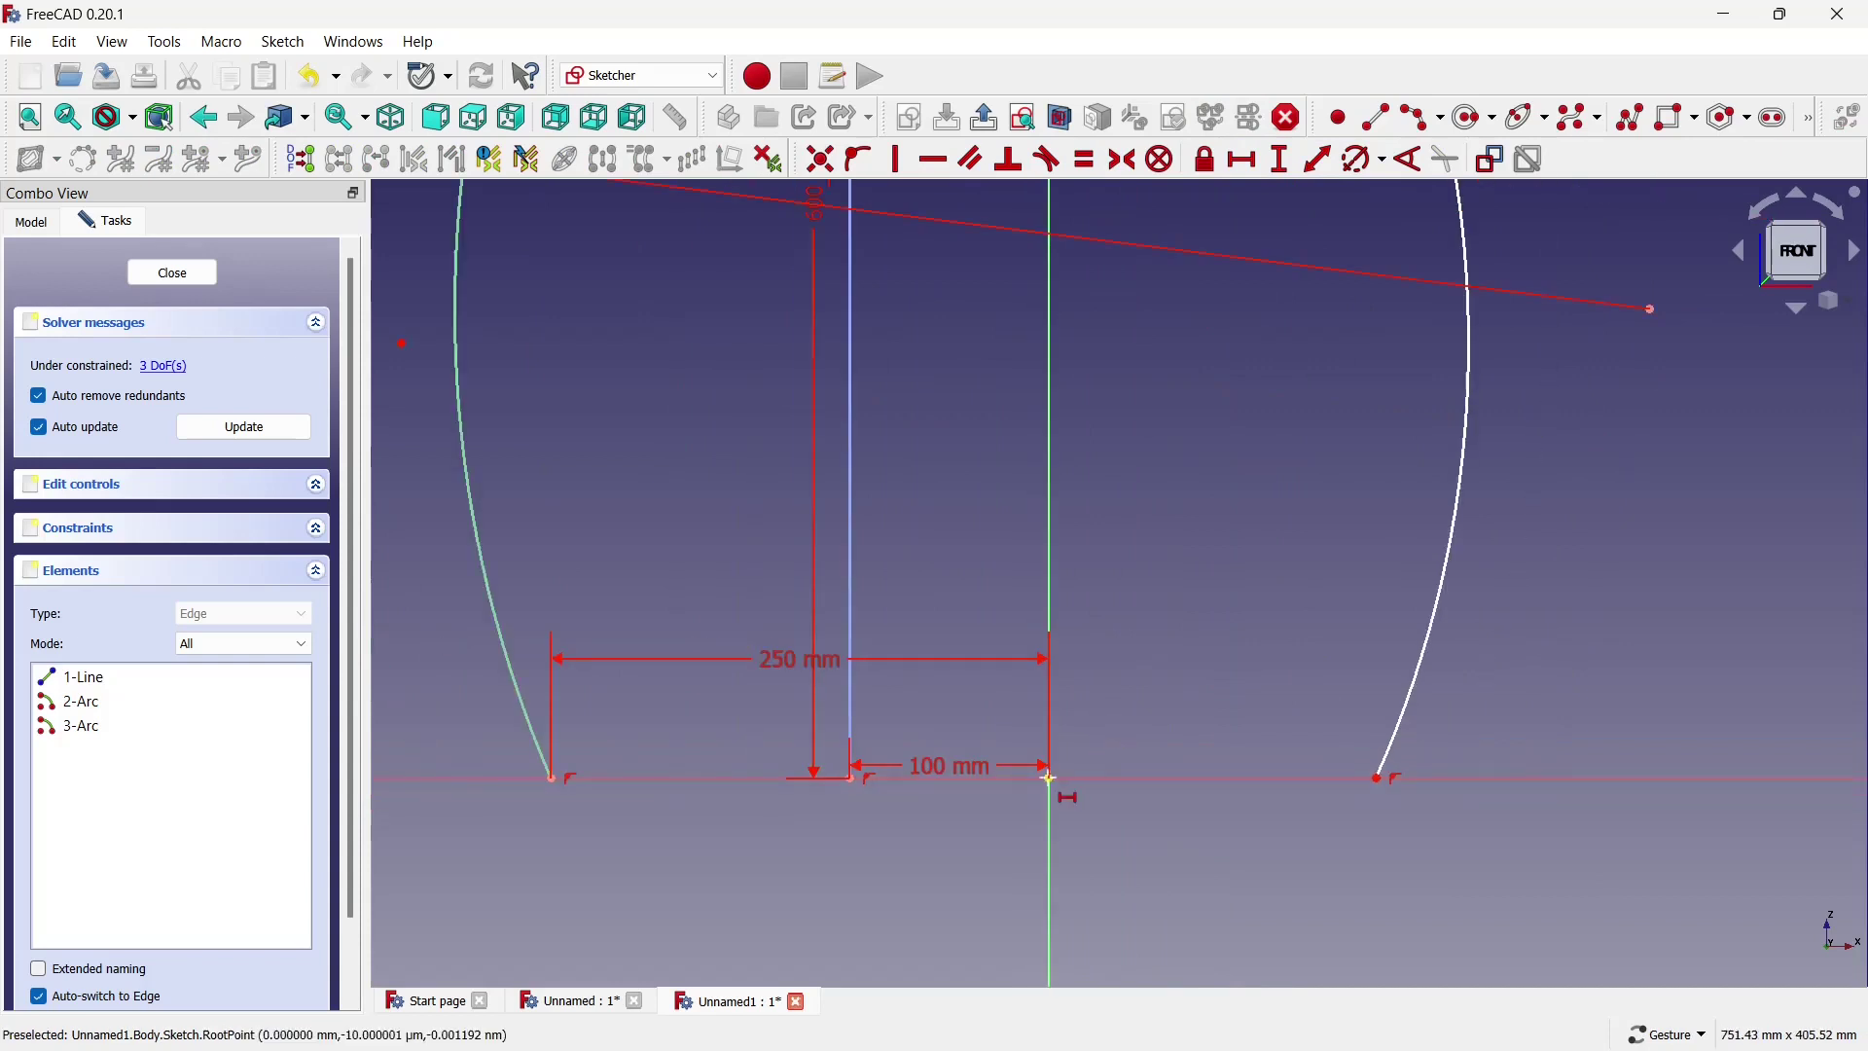
{"action": "left_click", "coordinate": [1378, 780]}
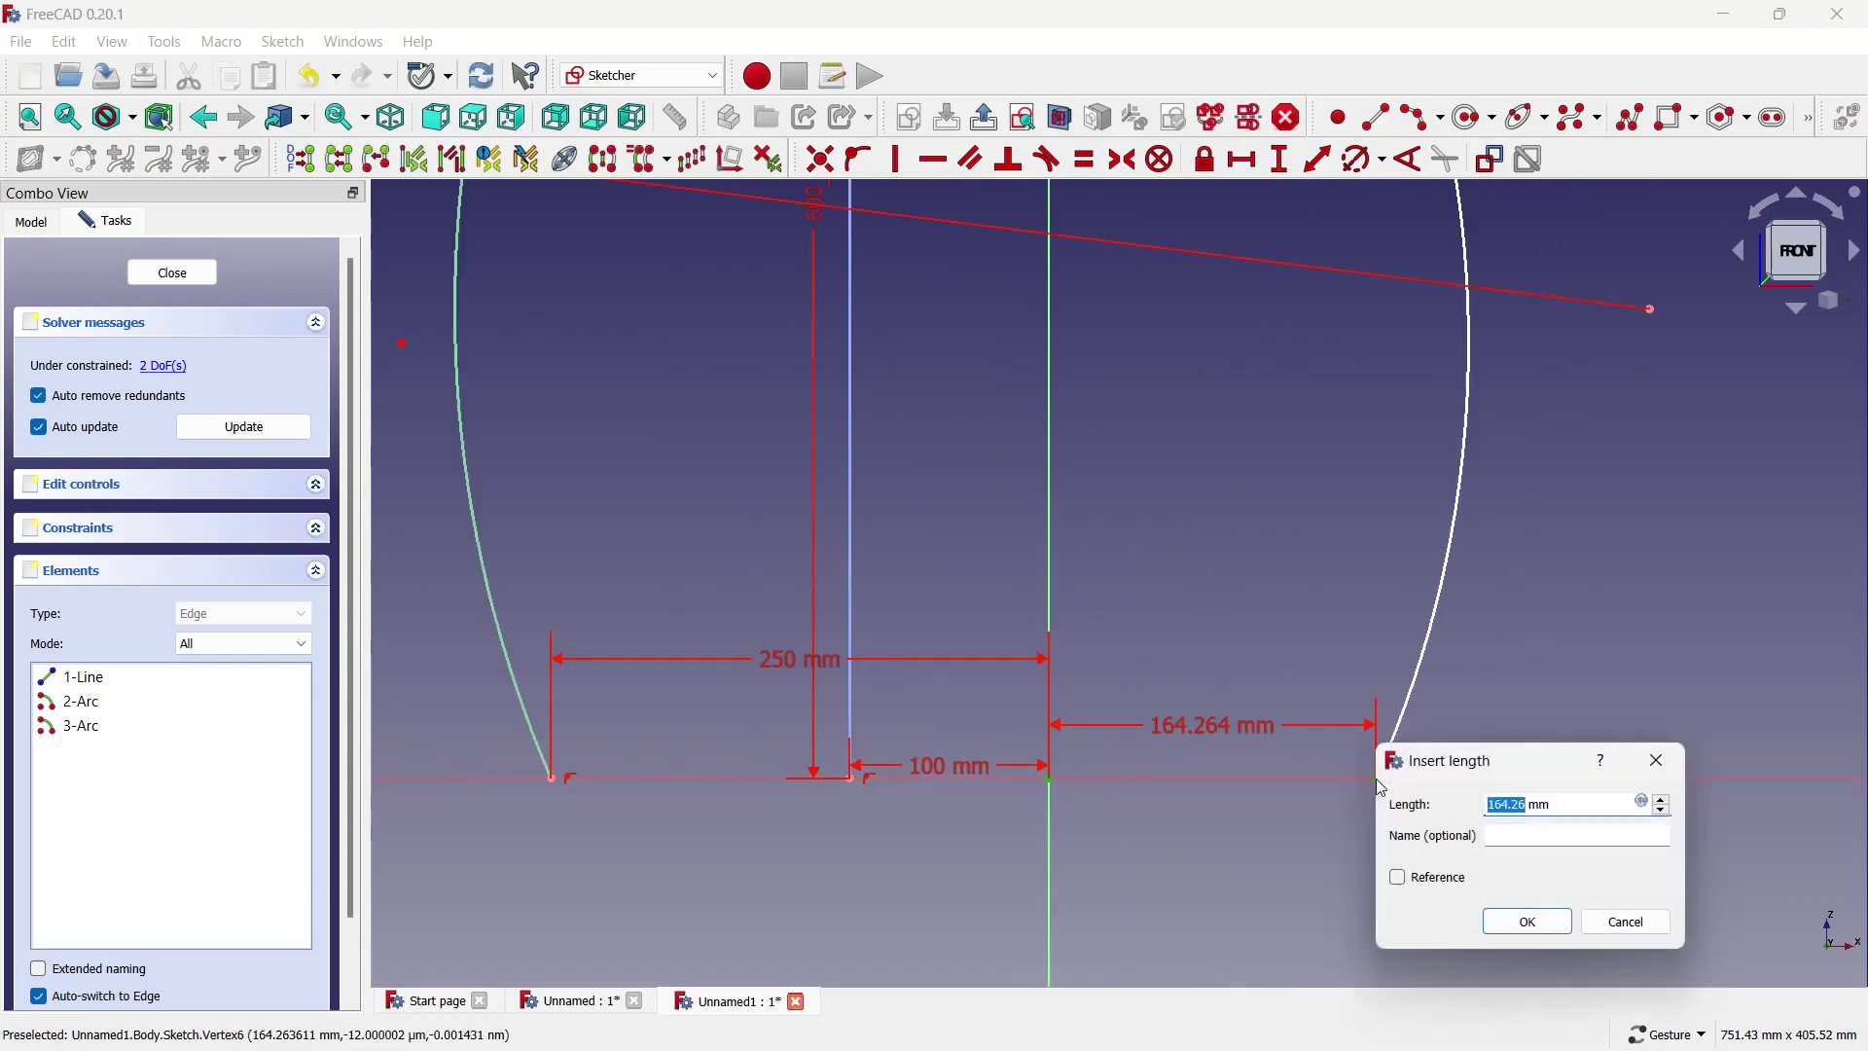
{"action": "key", "text": "Return"}
{"action": "scroll", "coordinate": [1352, 802], "scroll_direction": "down", "scroll_amount": 3}
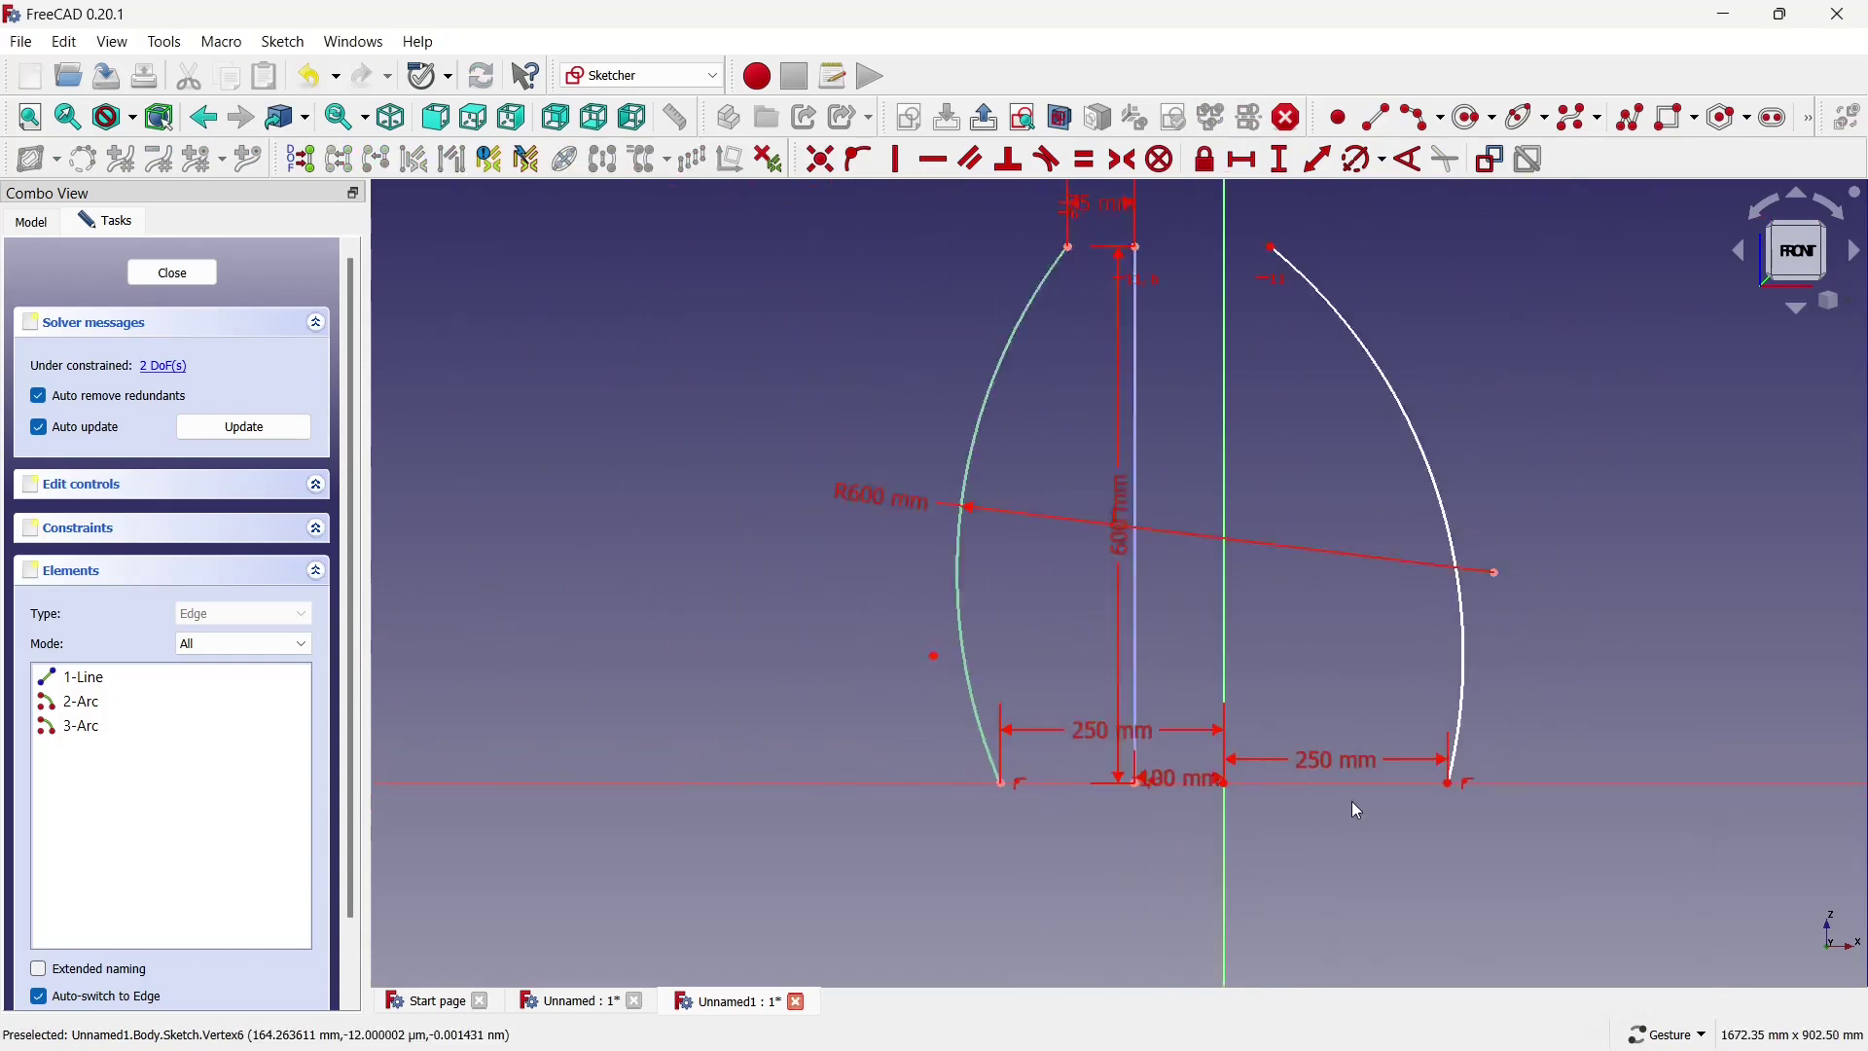
{"action": "scroll", "coordinate": [1352, 798], "scroll_direction": "down", "scroll_amount": 1}
{"action": "scroll", "coordinate": [1253, 333], "scroll_direction": "up", "scroll_amount": 4}
{"action": "scroll", "coordinate": [1243, 321], "scroll_direction": "up", "scroll_amount": 1}
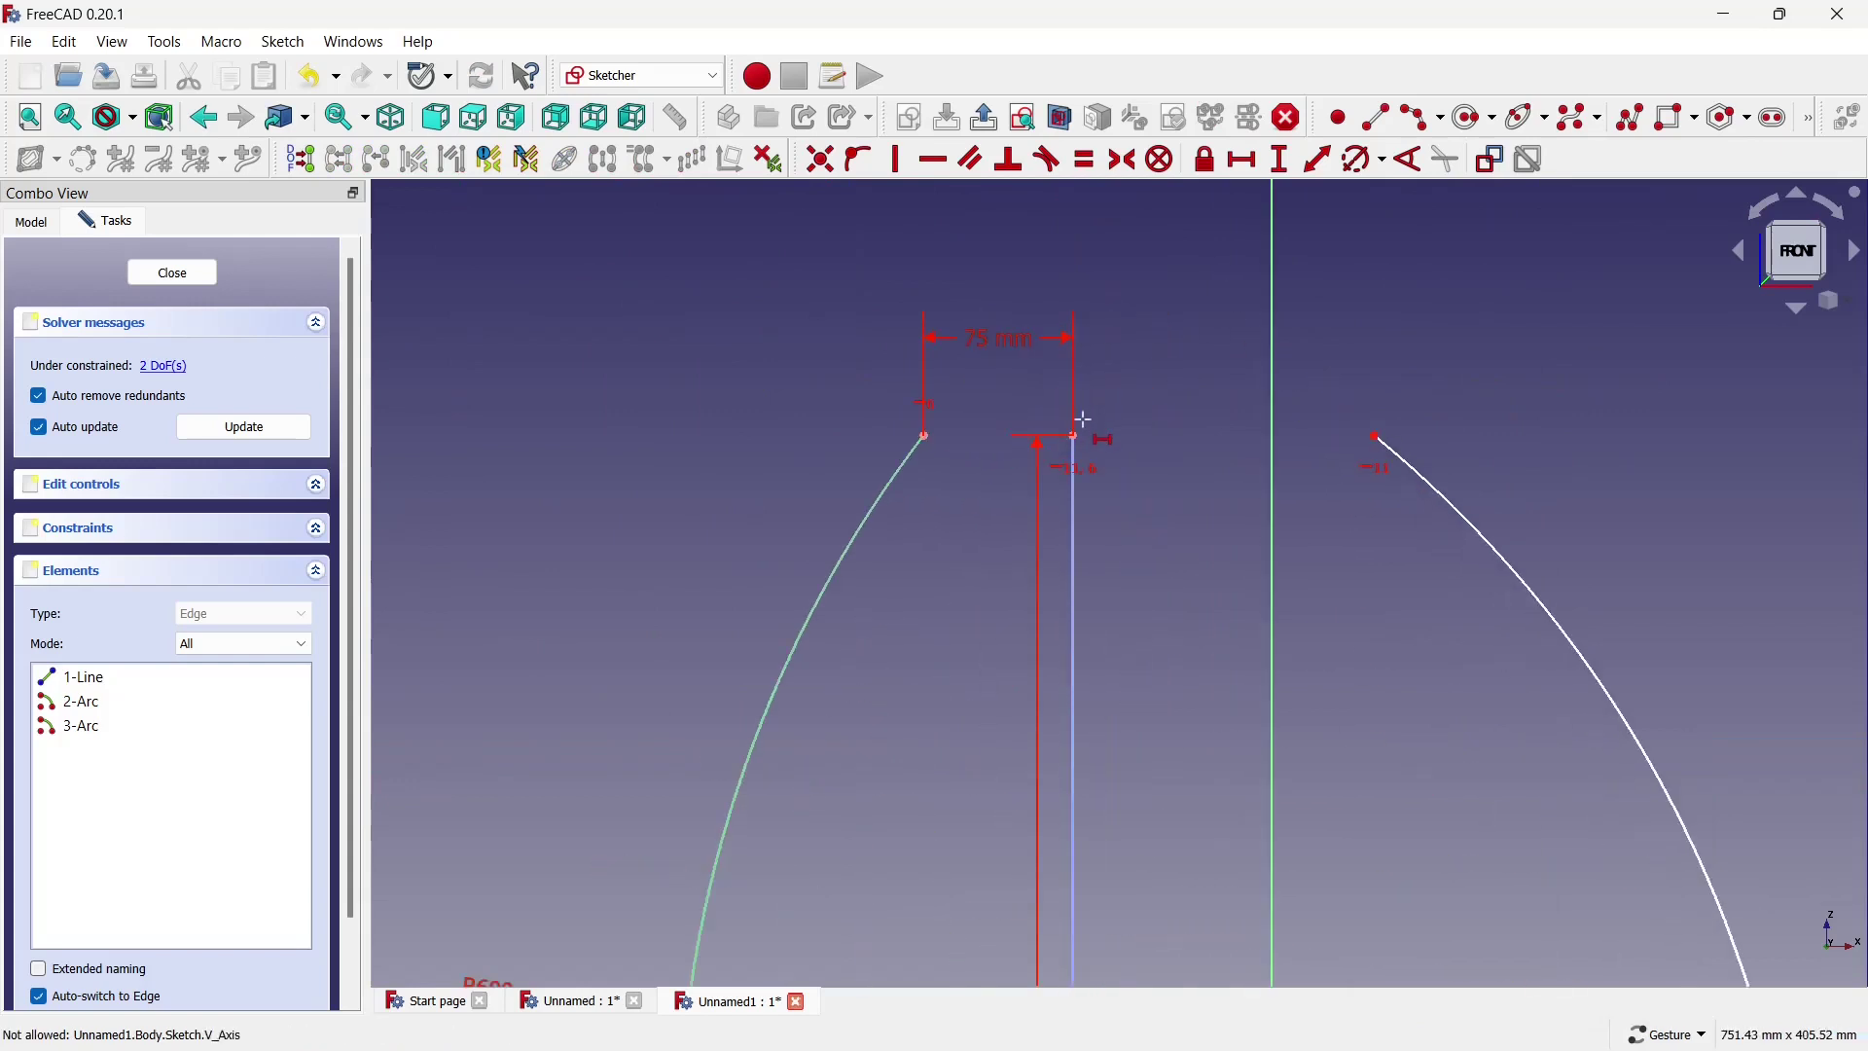
{"action": "left_click", "coordinate": [1378, 439]}
{"action": "key", "text": "Return"}
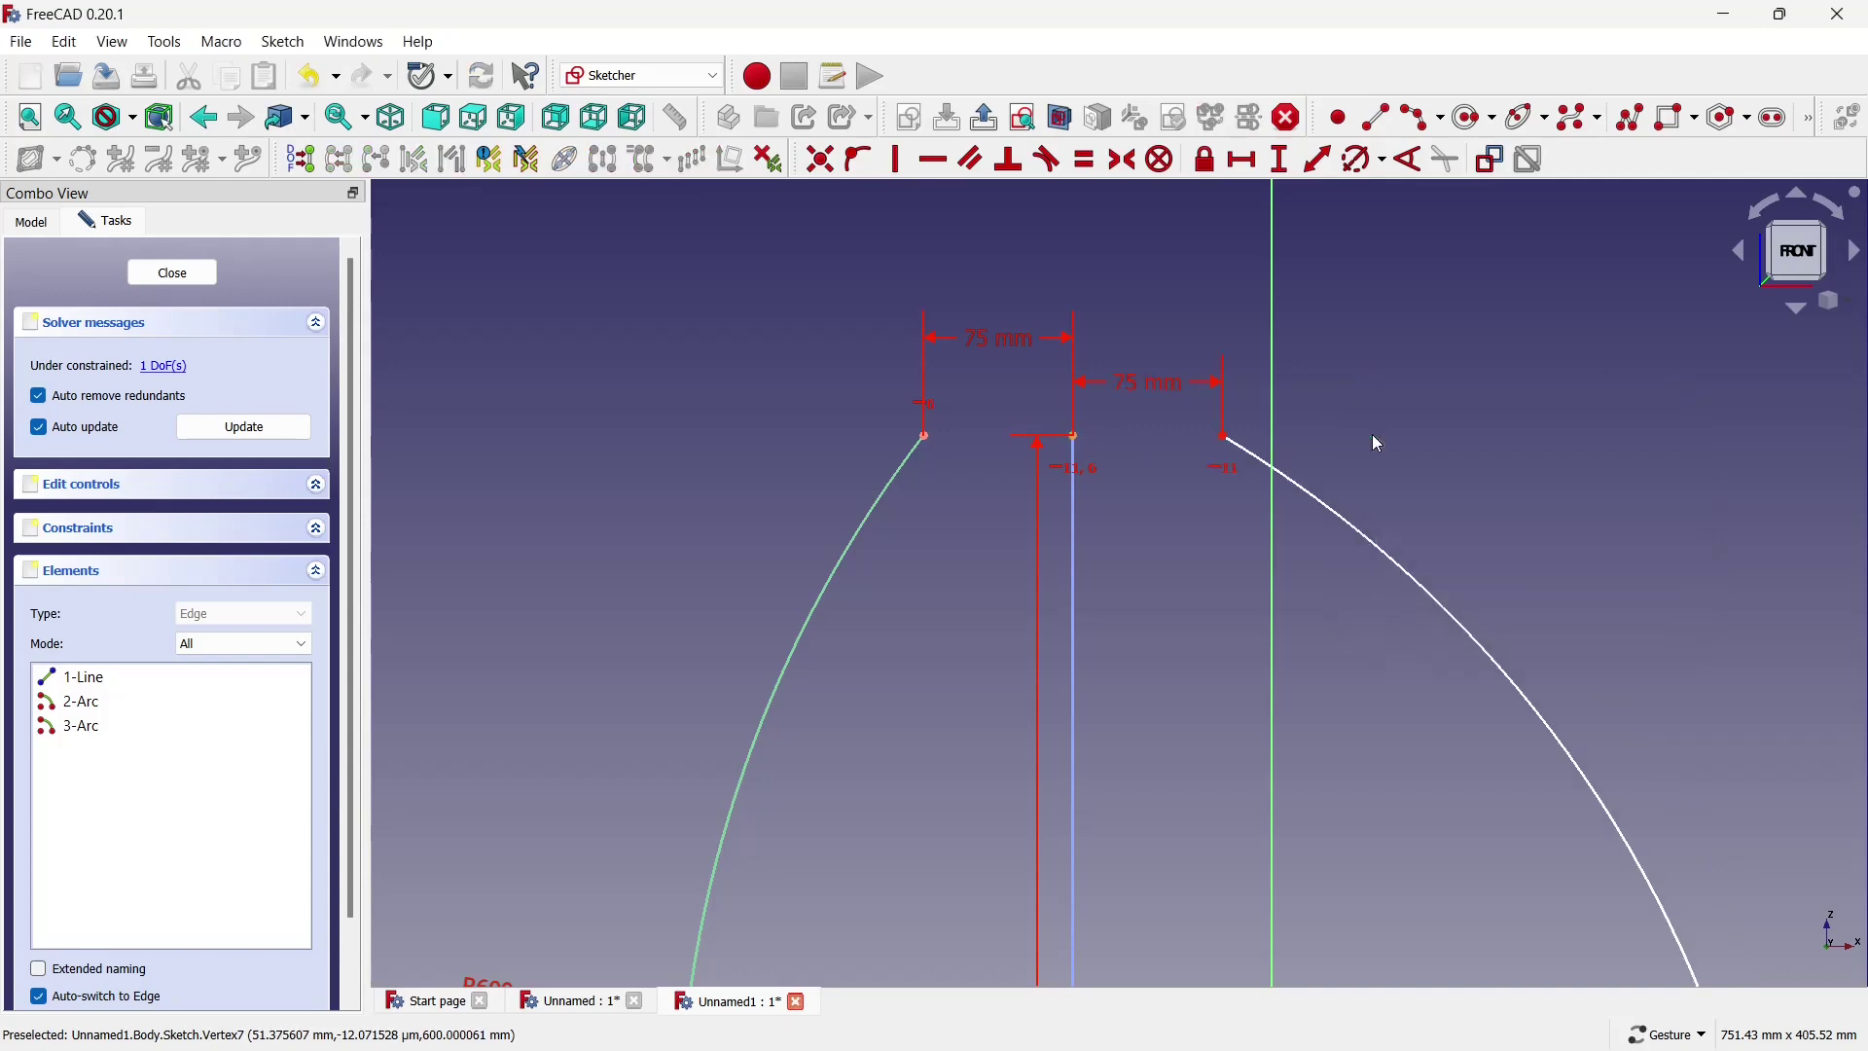
{"action": "scroll", "coordinate": [1372, 434], "scroll_direction": "down", "scroll_amount": 3}
{"action": "scroll", "coordinate": [1440, 322], "scroll_direction": "down", "scroll_amount": 1}
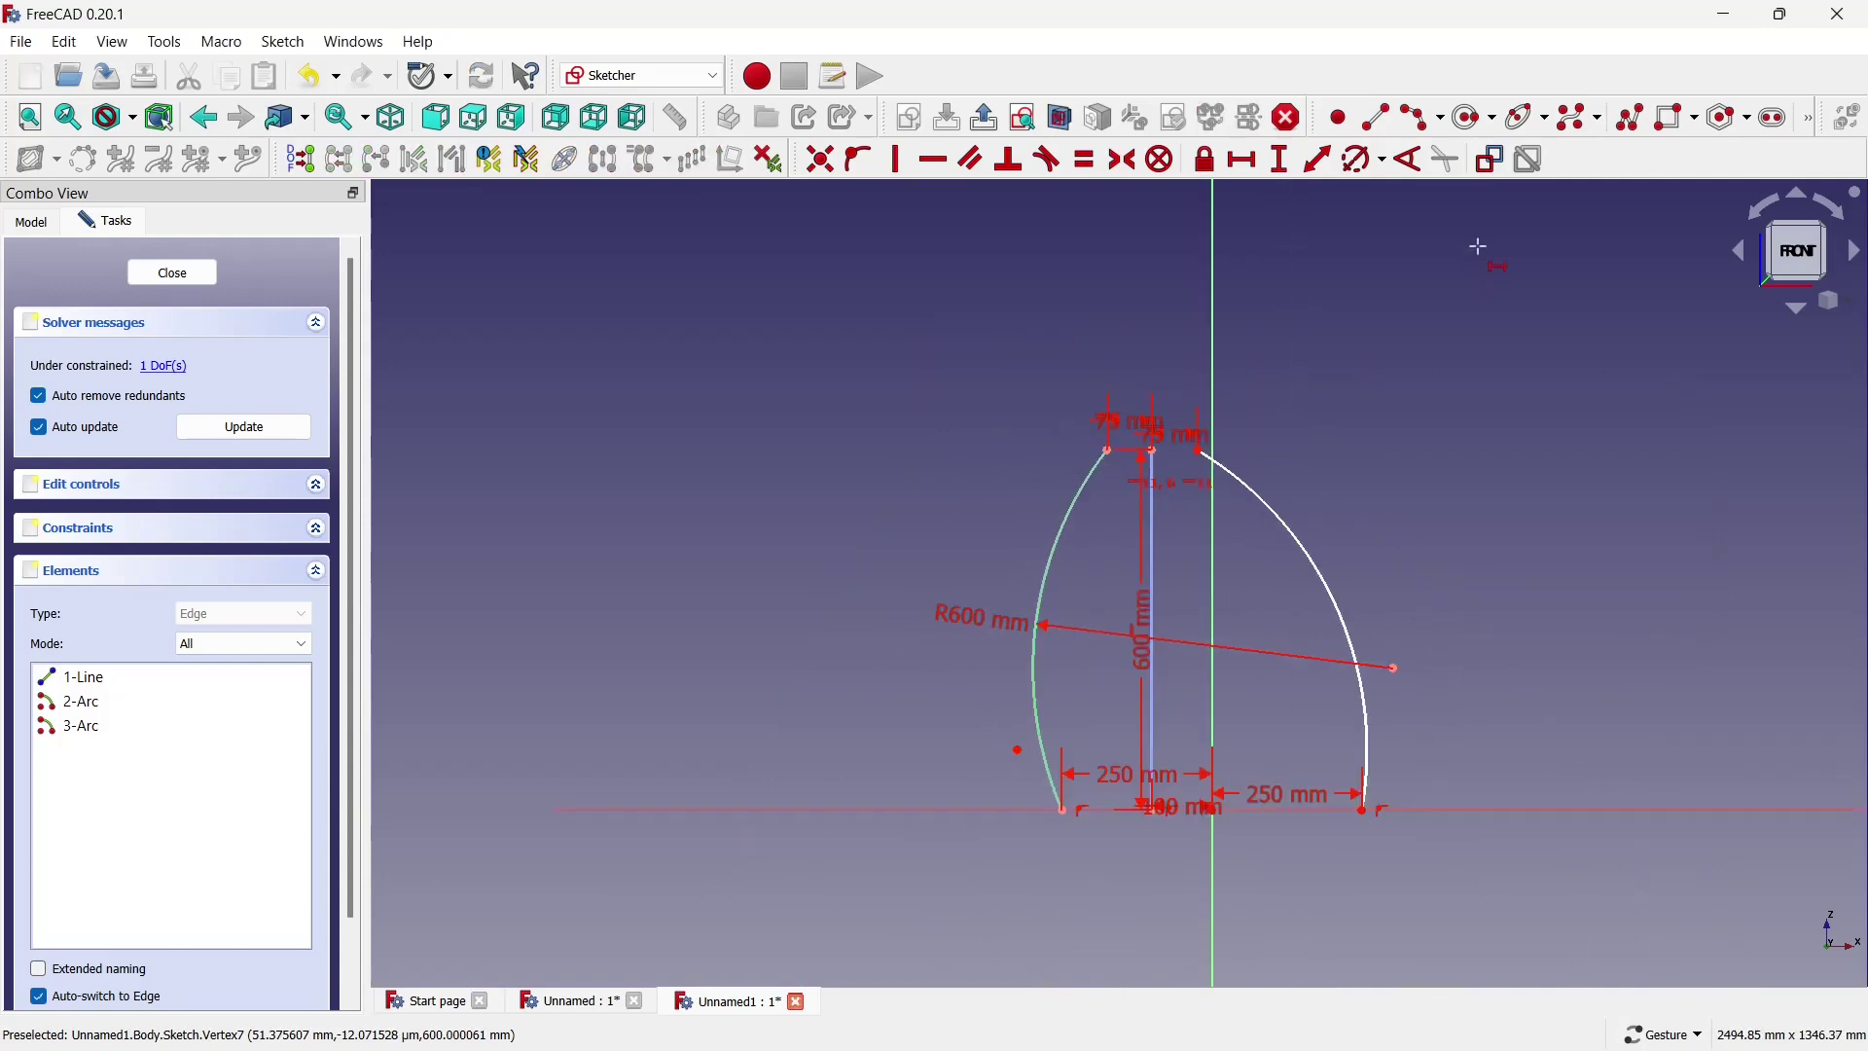
Give the right arc a 500 mm radius and close the profile sketch.
{"action": "left_click", "coordinate": [1365, 159]}
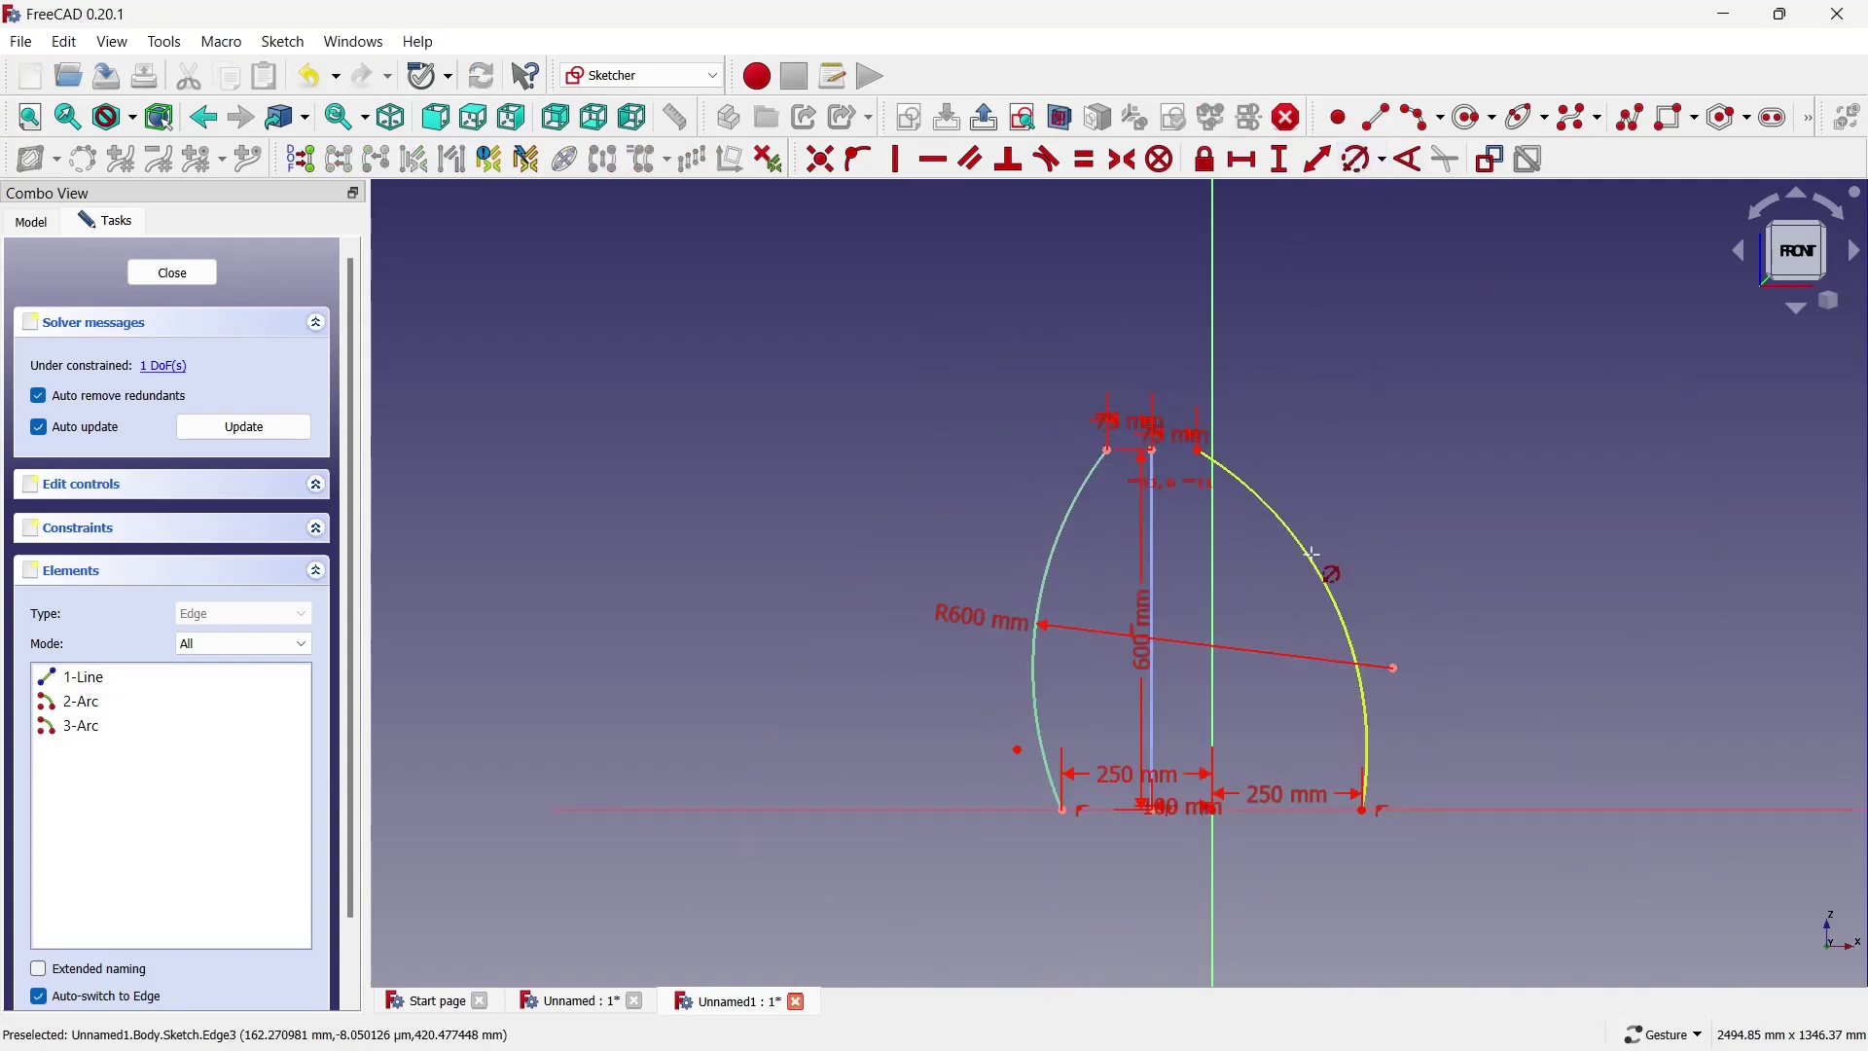
{"action": "left_click", "coordinate": [1313, 554]}
{"action": "type", "text": "500"}
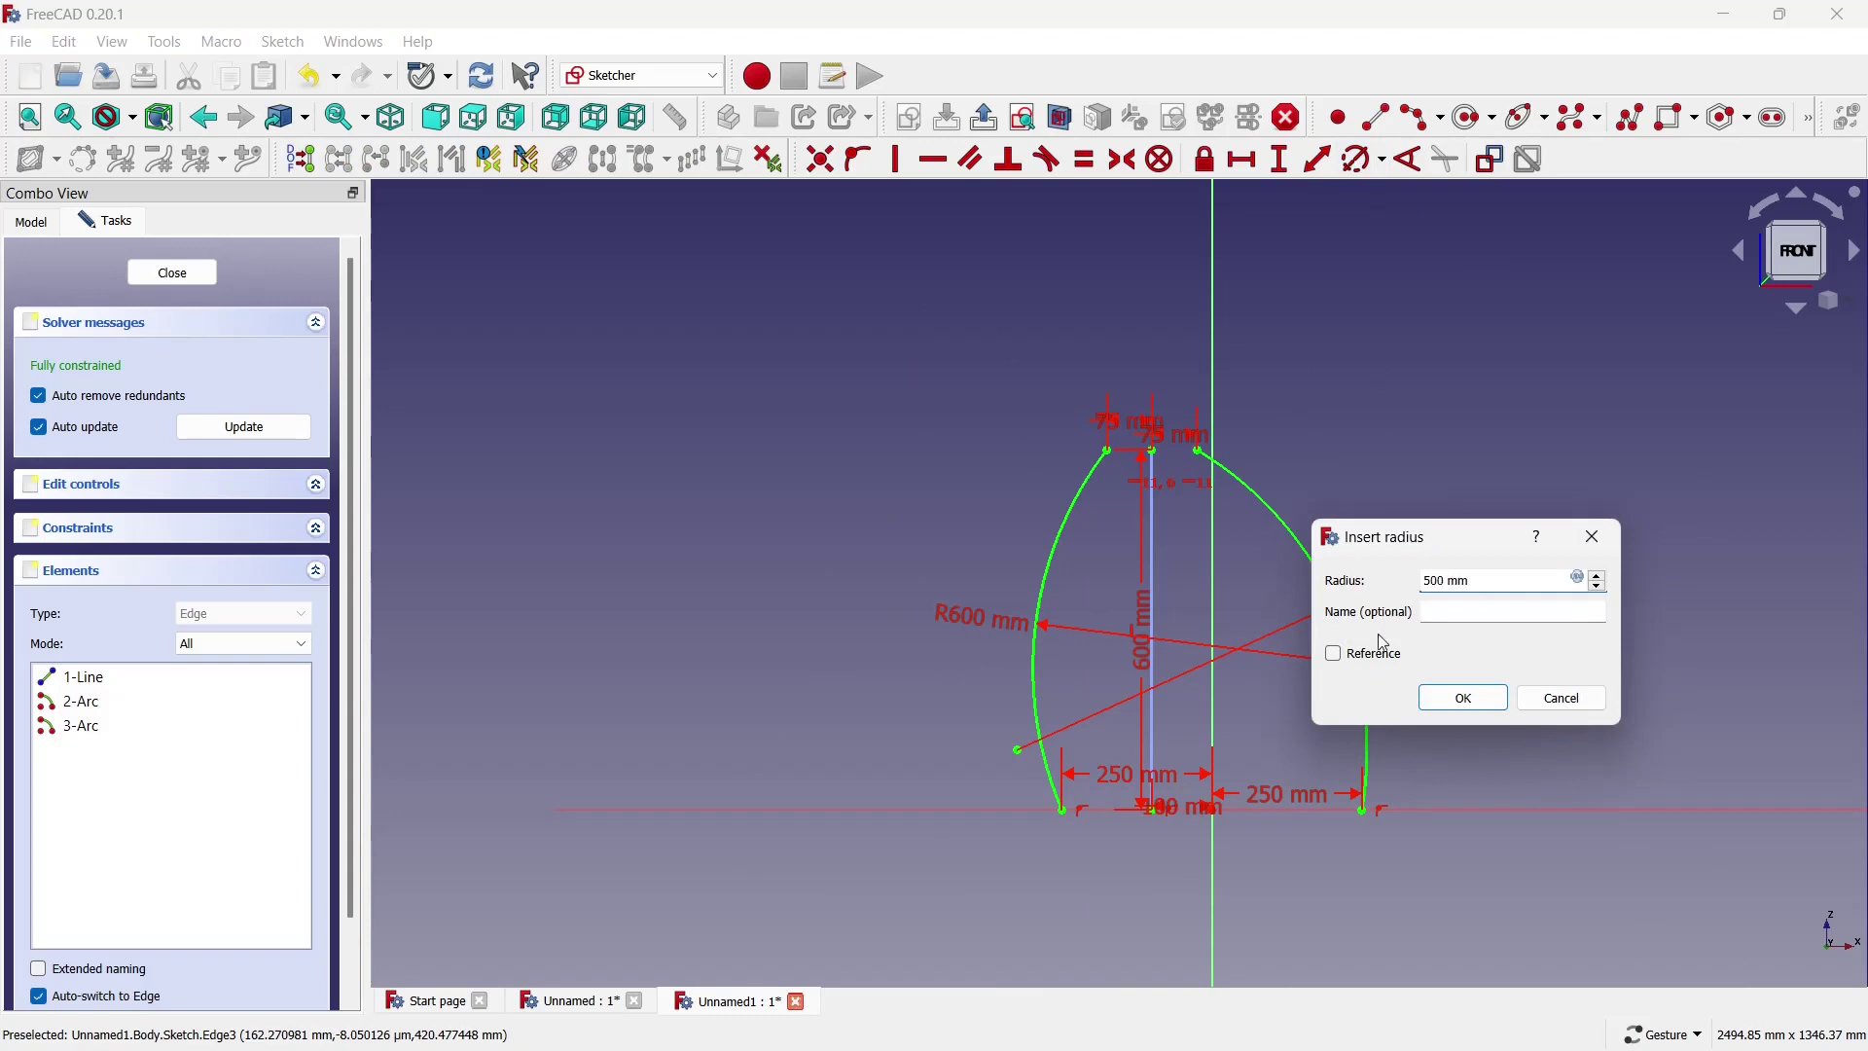
{"action": "left_click", "coordinate": [1444, 707]}
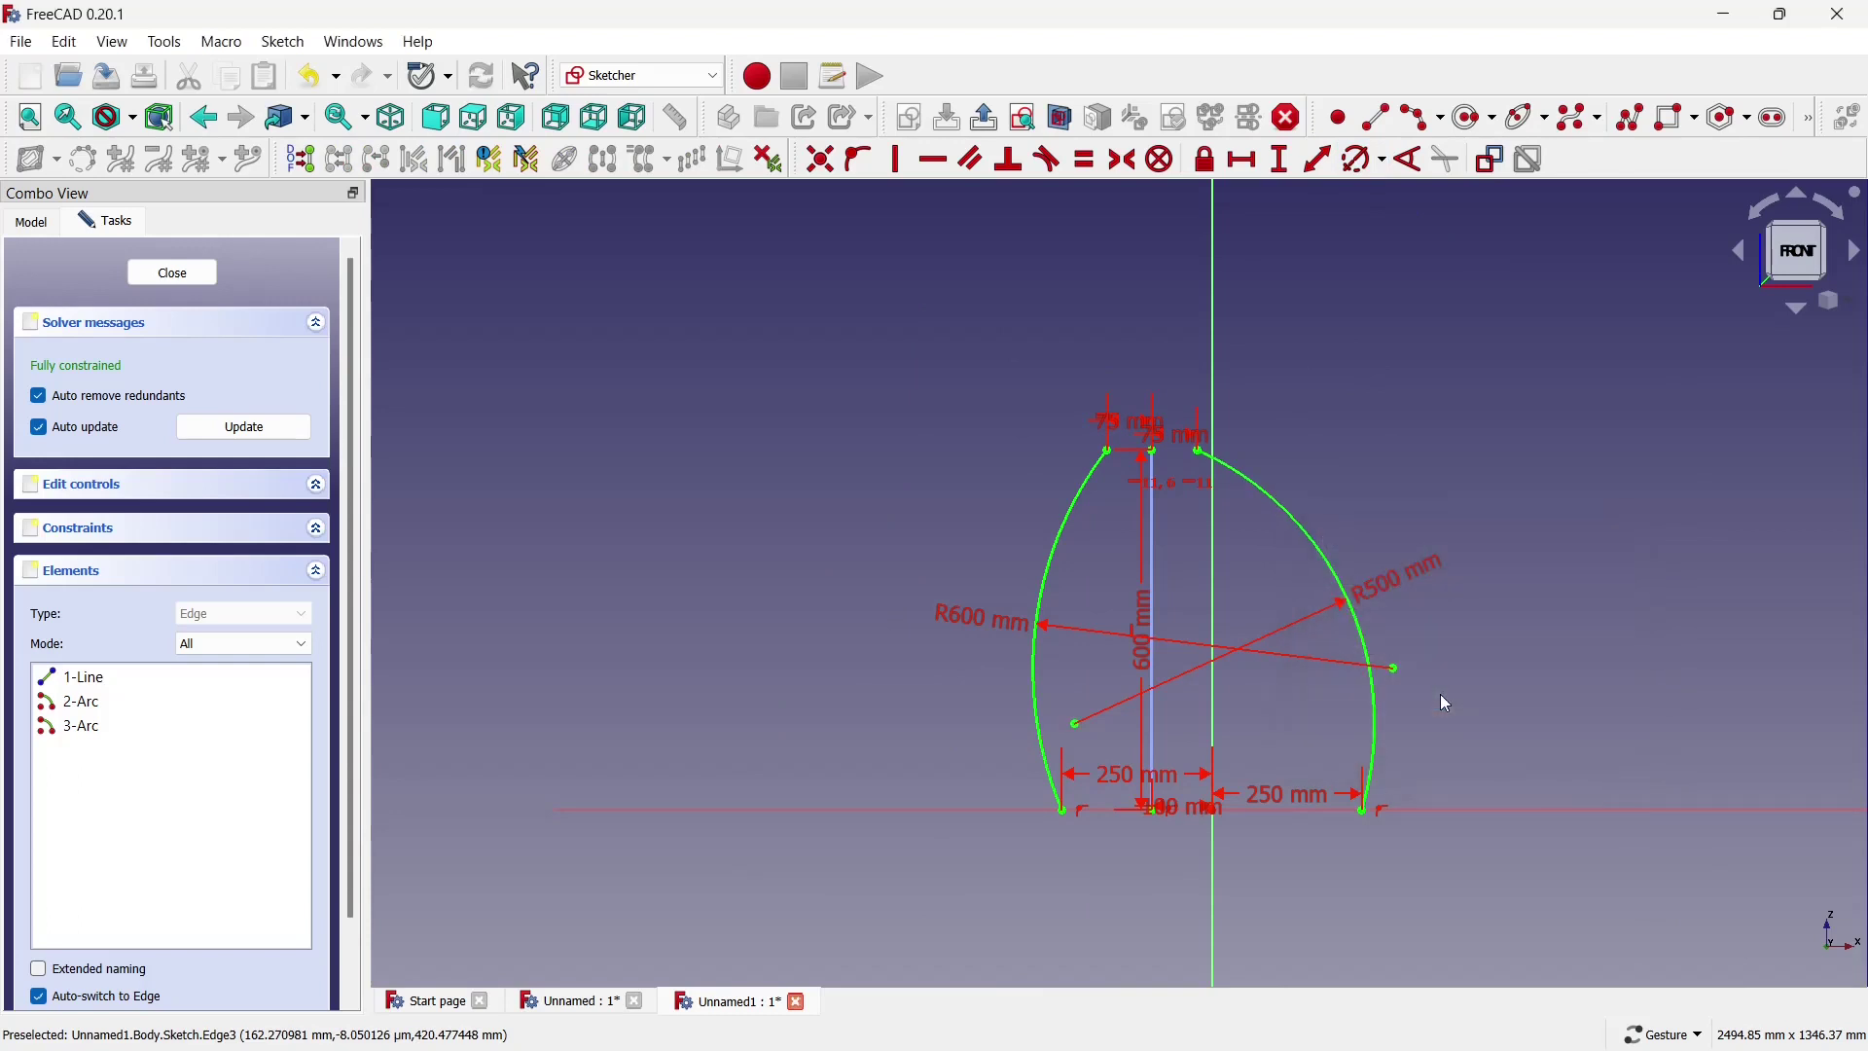
{"action": "scroll", "coordinate": [1180, 535], "scroll_direction": "down", "scroll_amount": 1}
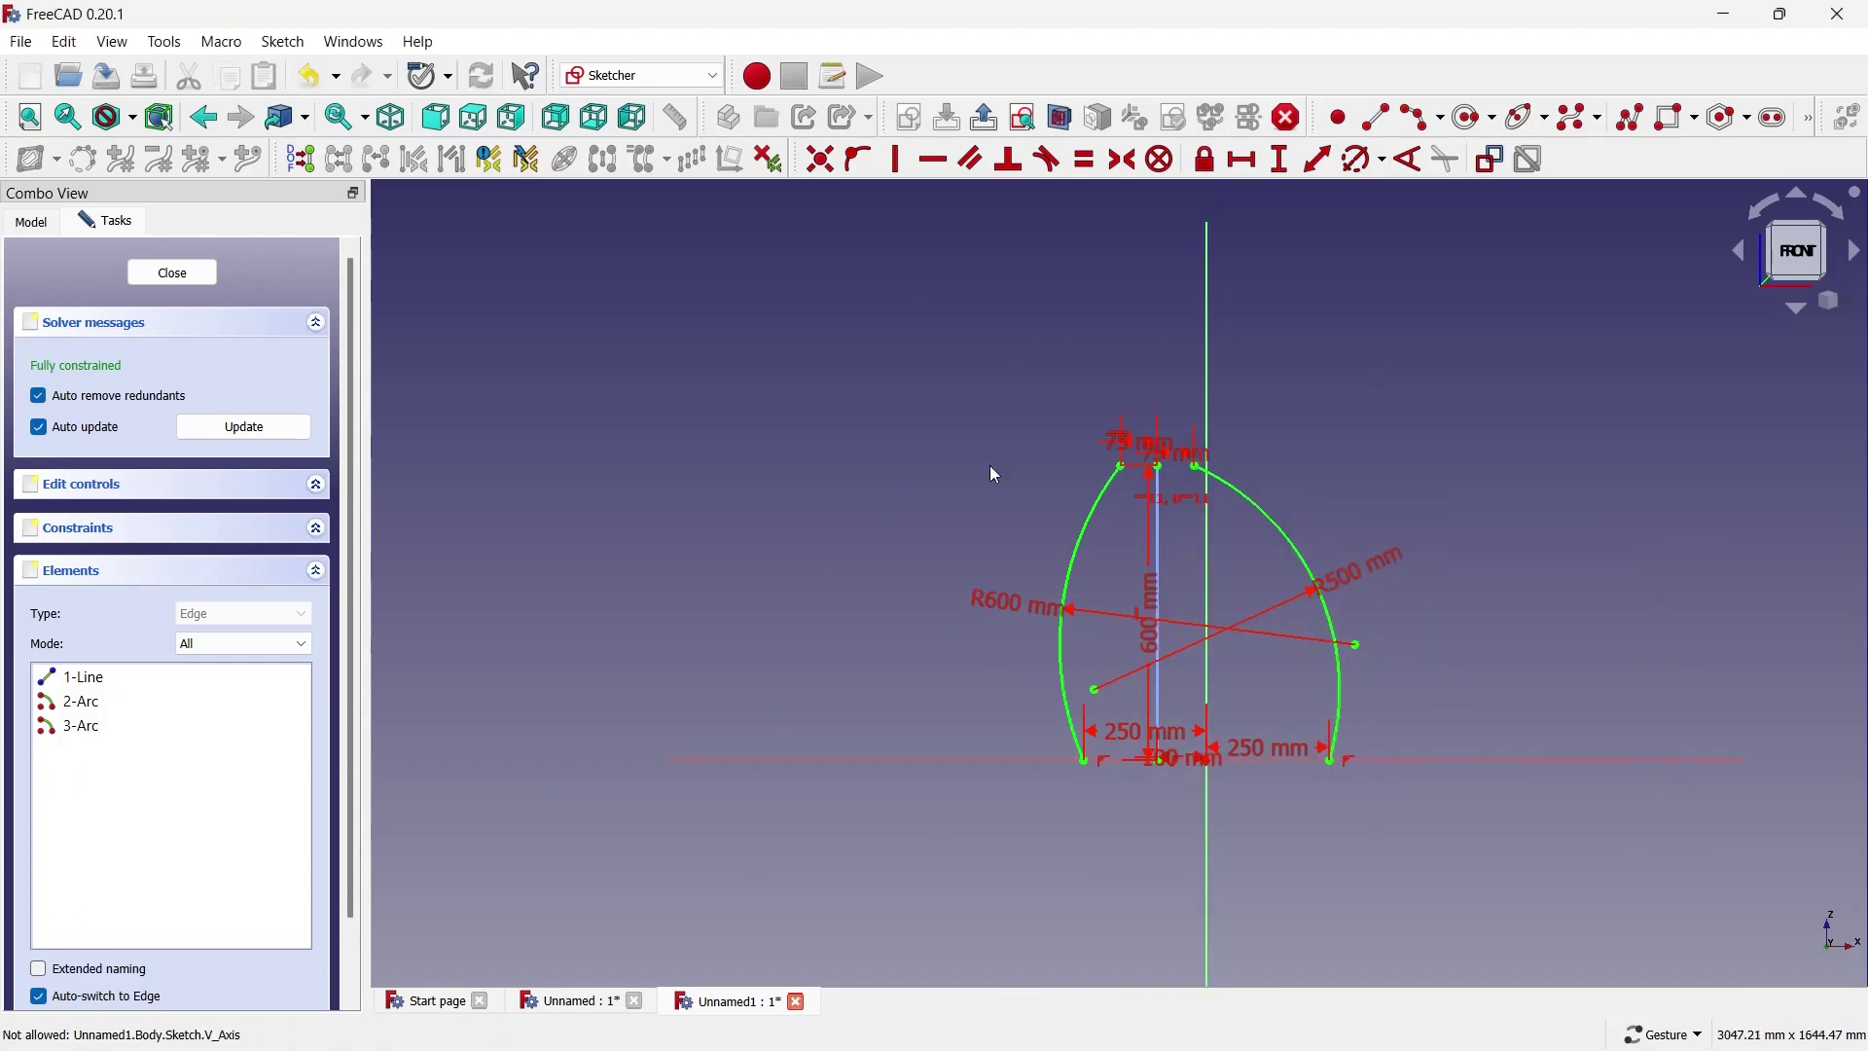
{"action": "scroll", "coordinate": [1326, 666], "scroll_direction": "up", "scroll_amount": 1}
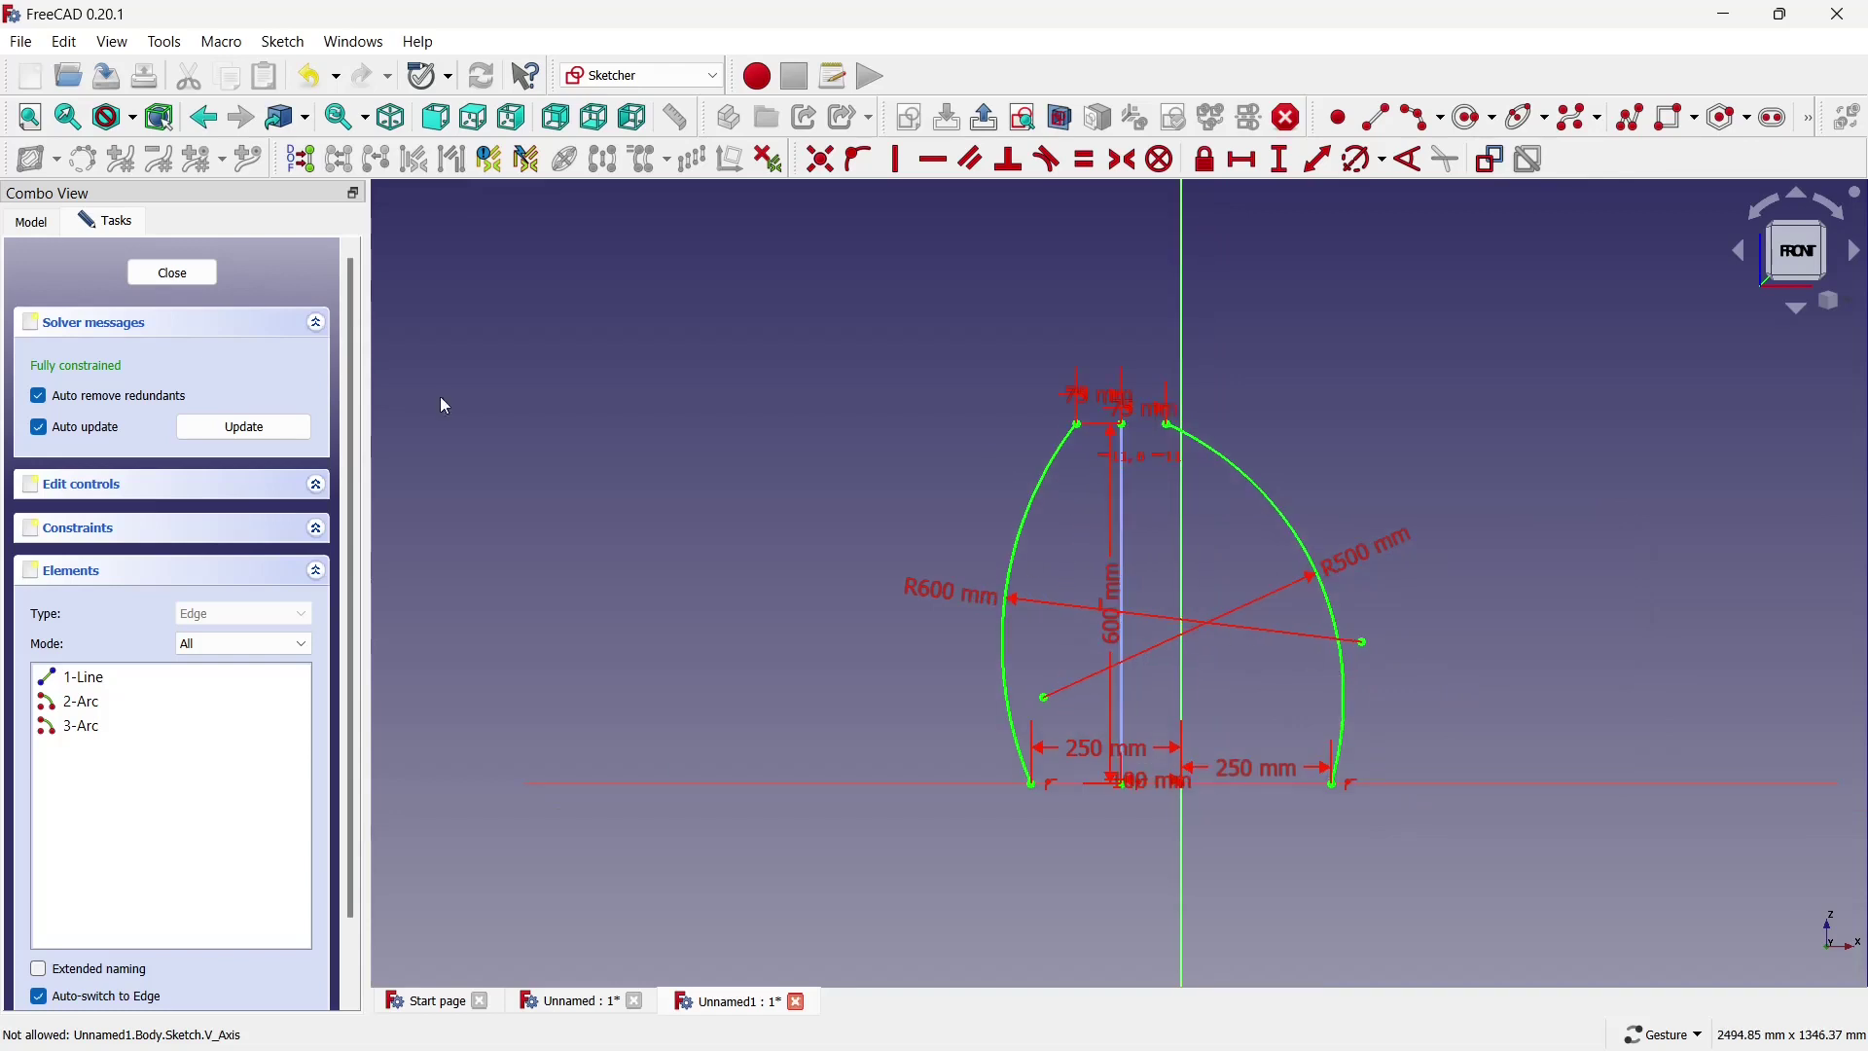
{"action": "left_click", "coordinate": [190, 274]}
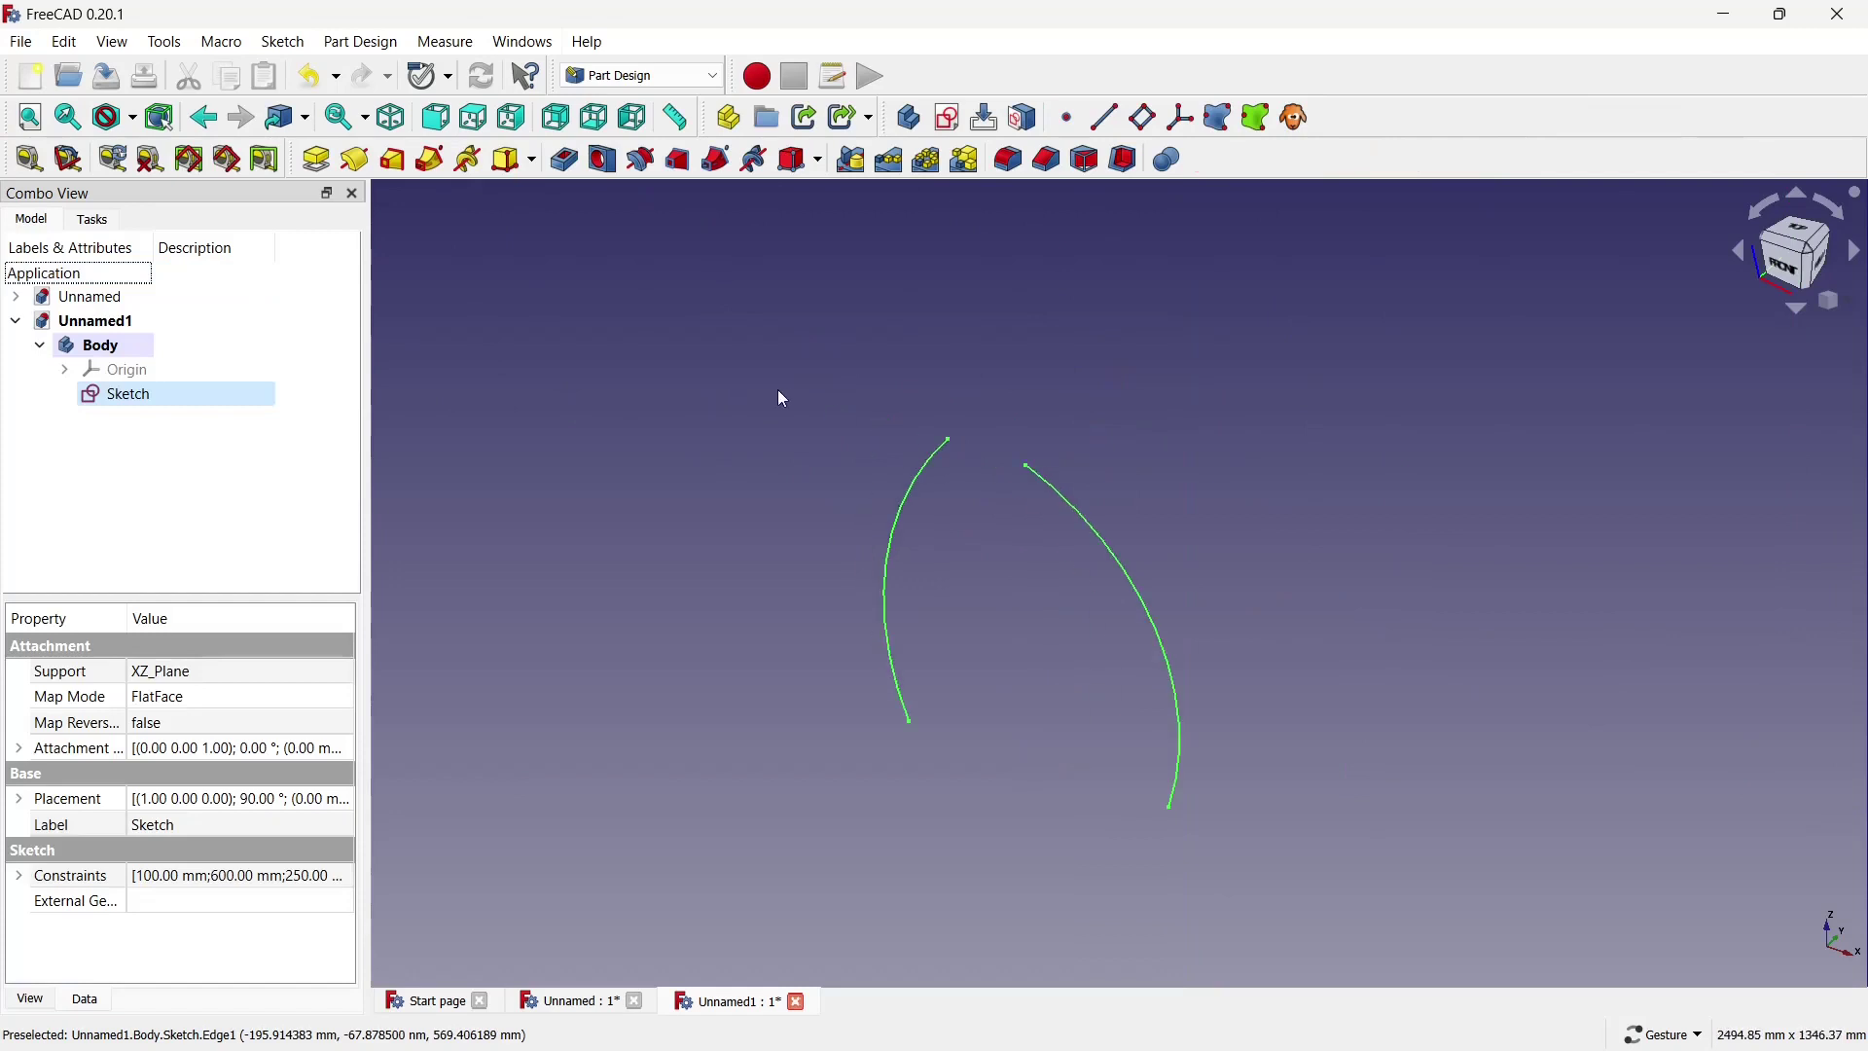
{"action": "left_click", "coordinate": [804, 457]}
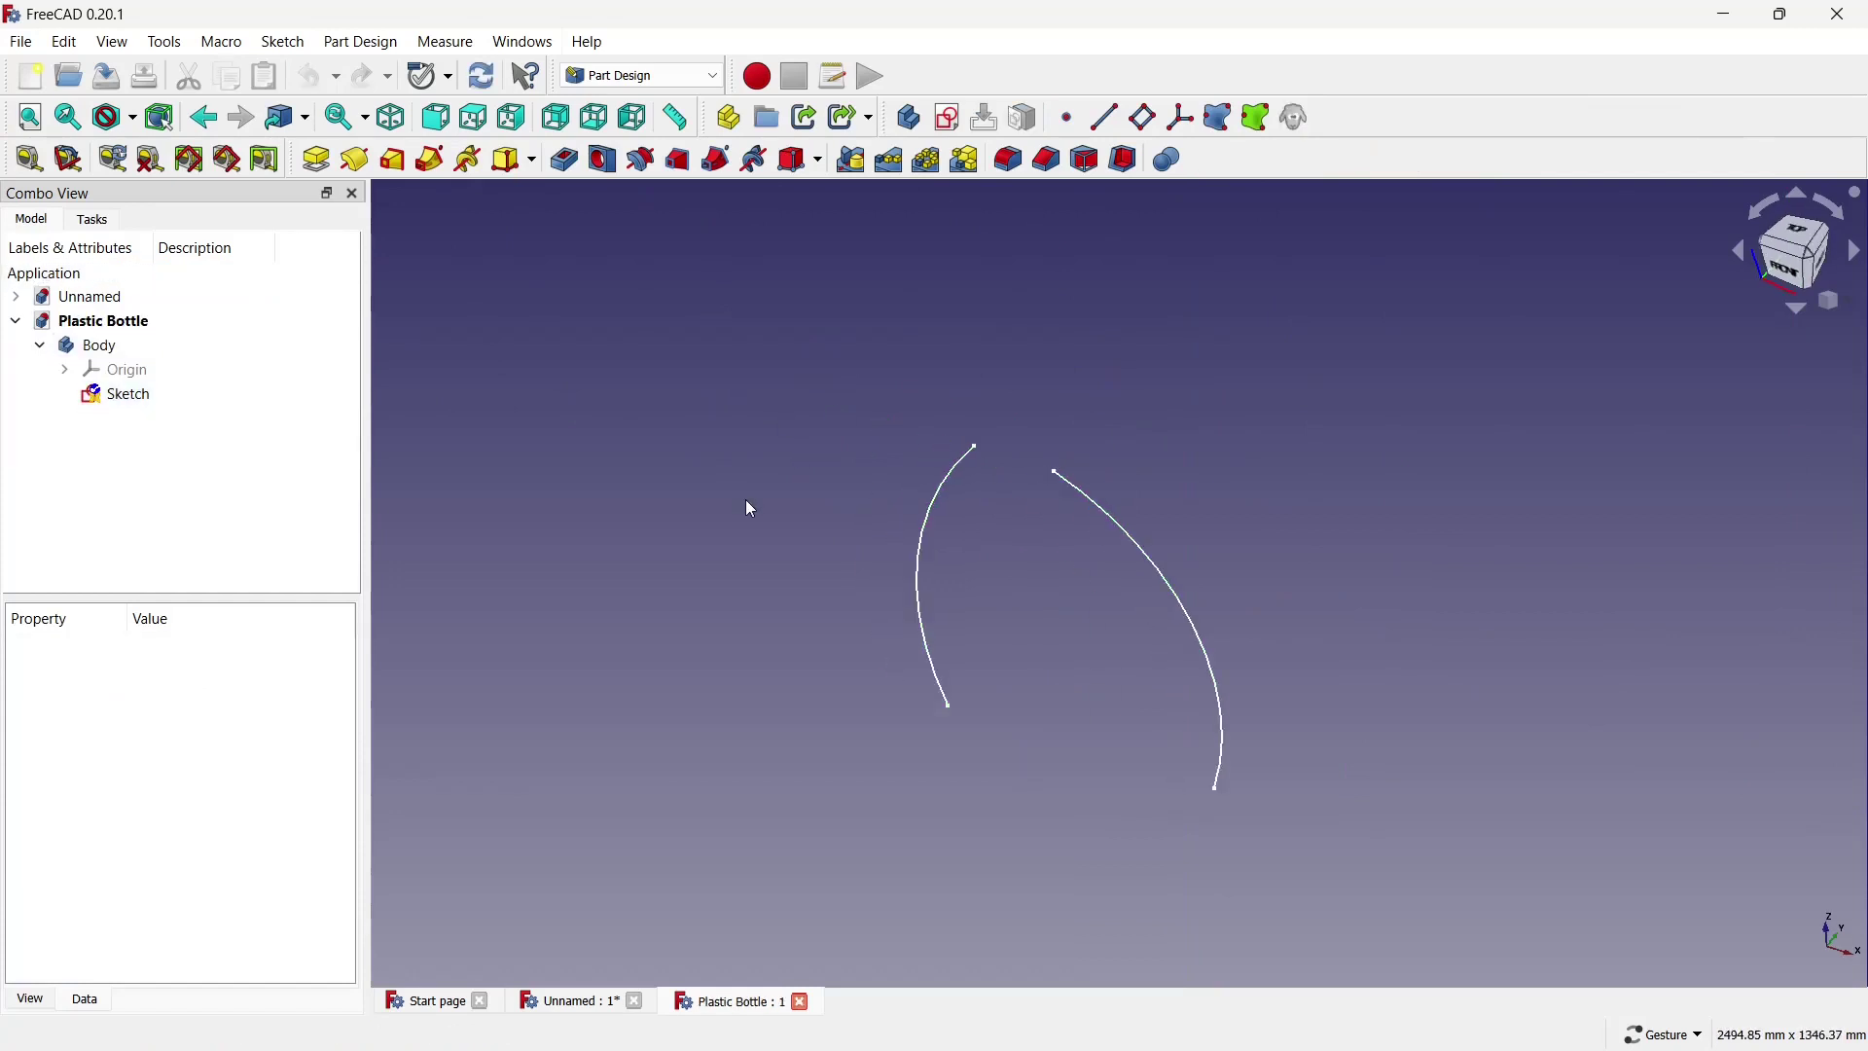
Show the origin planes and create a new sketch on the XY_Plane.
{"action": "left_click", "coordinate": [221, 375]}
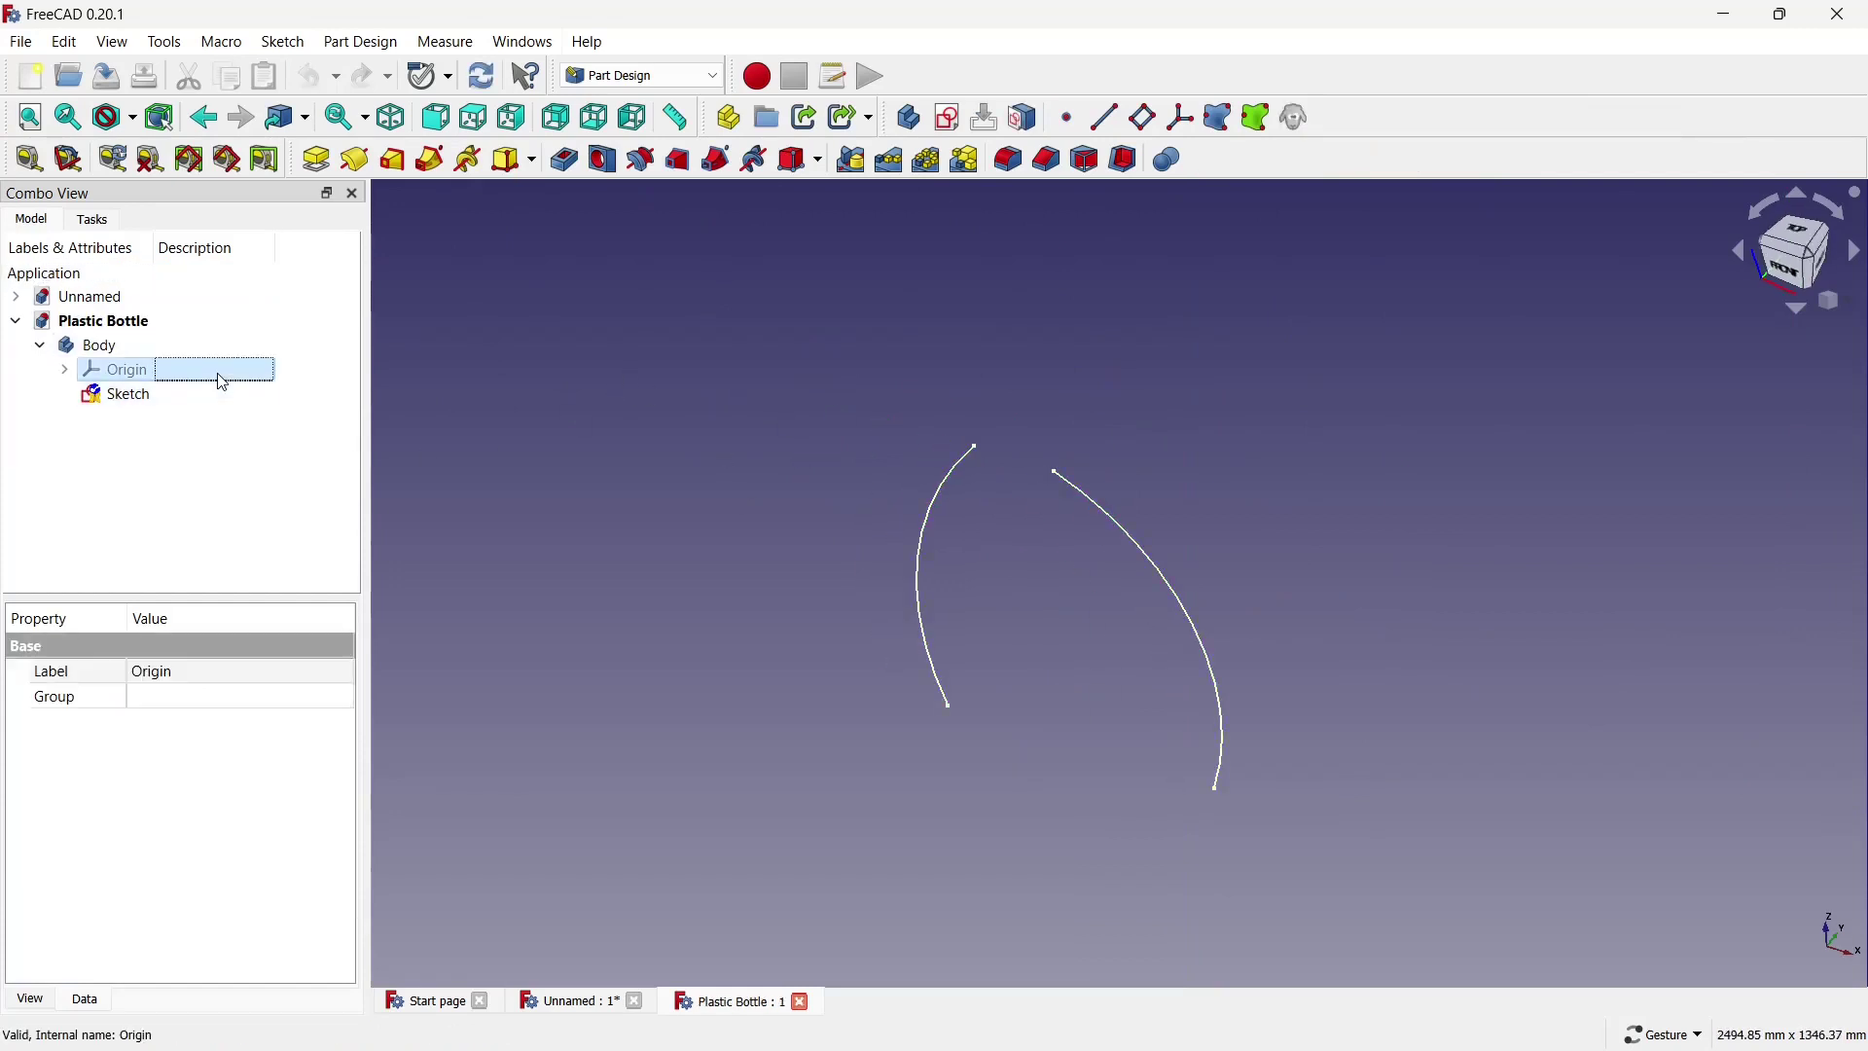
{"action": "key", "text": "space"}
{"action": "left_click", "coordinate": [620, 383]}
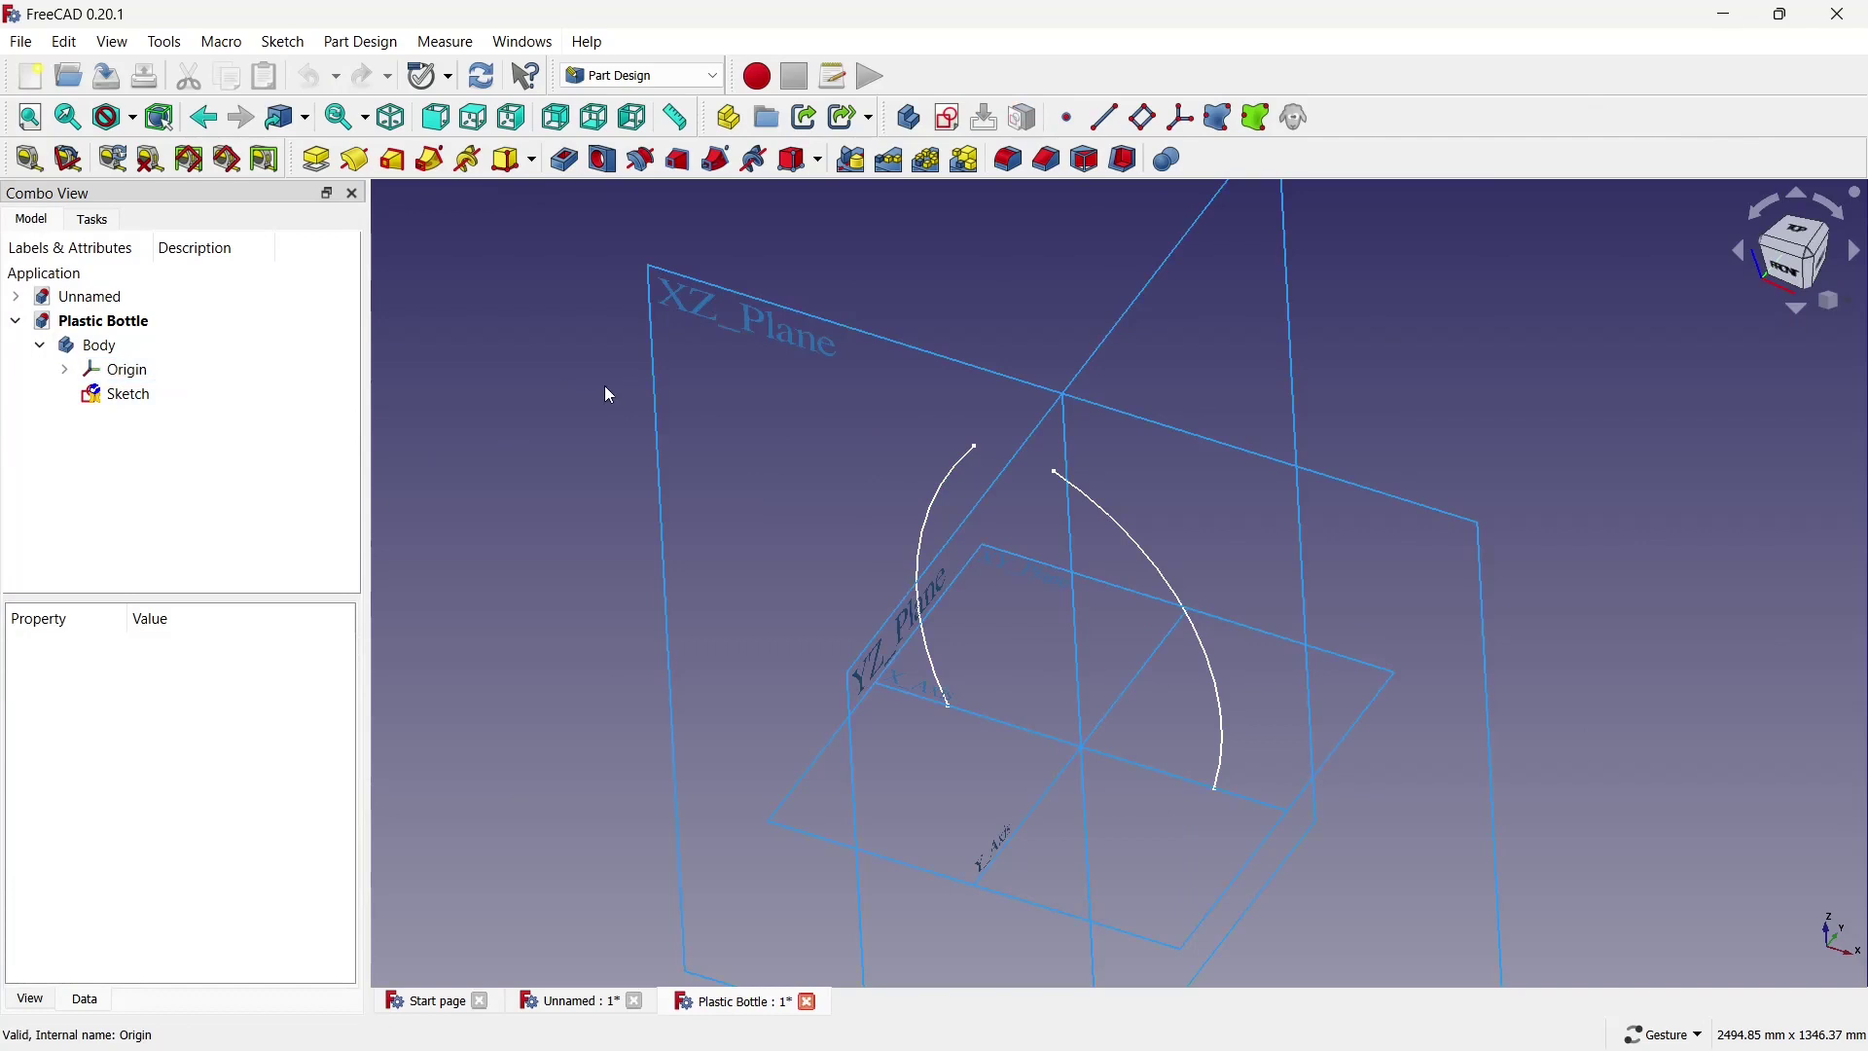
{"action": "left_click", "coordinate": [802, 774]}
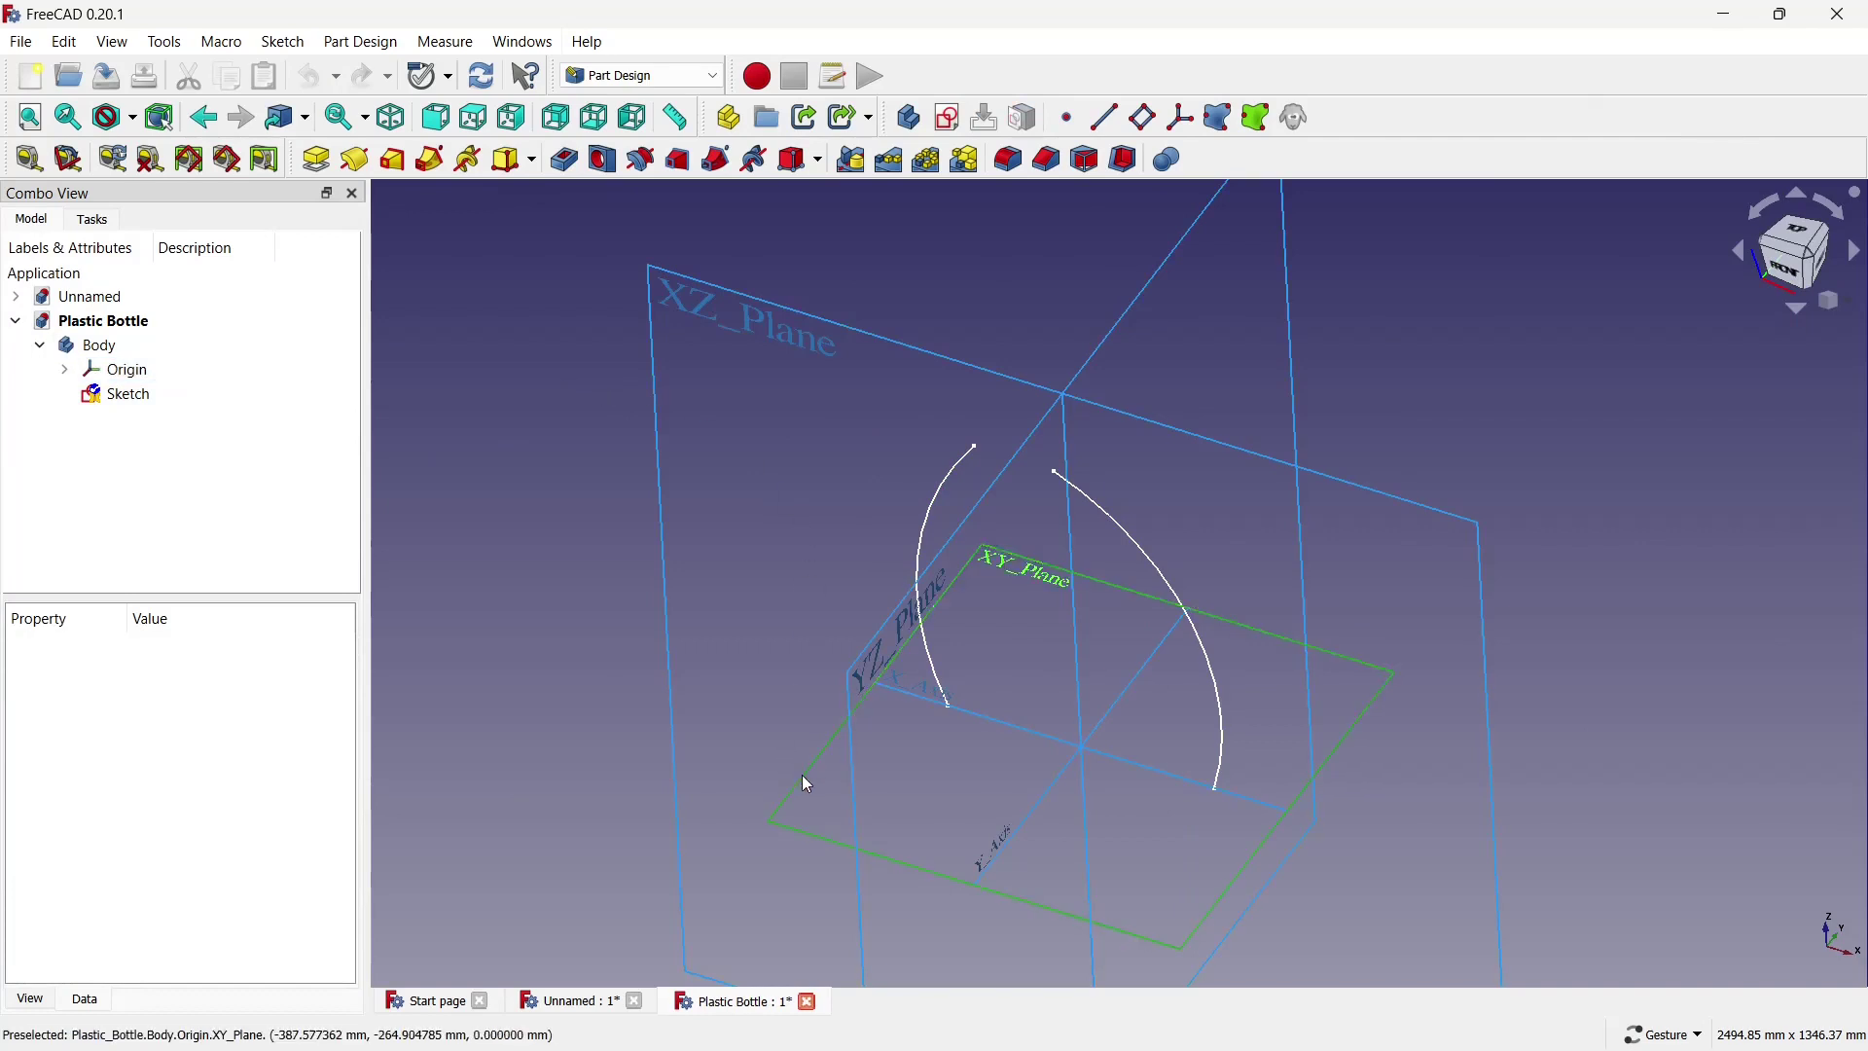
{"action": "left_click", "coordinate": [948, 117]}
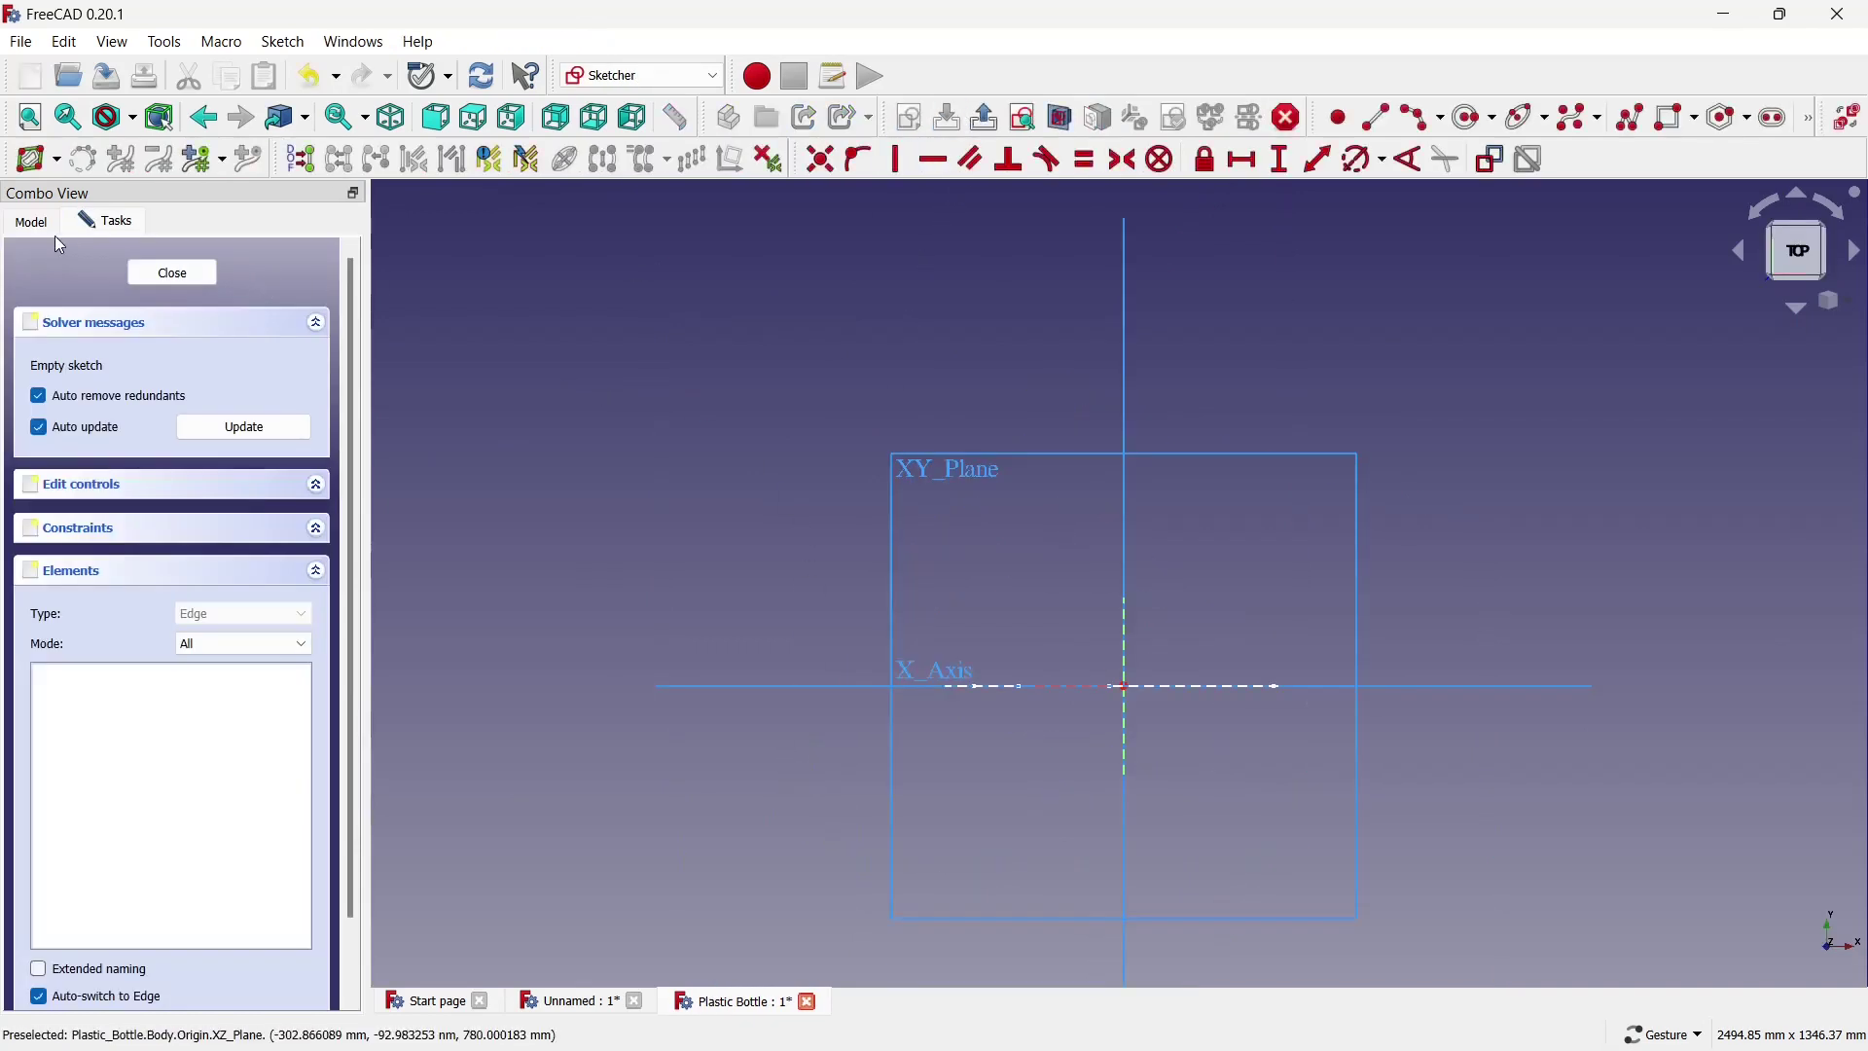
Switch the new sketch's view to isometric.
{"action": "left_click", "coordinate": [51, 226]}
{"action": "left_click", "coordinate": [118, 380]}
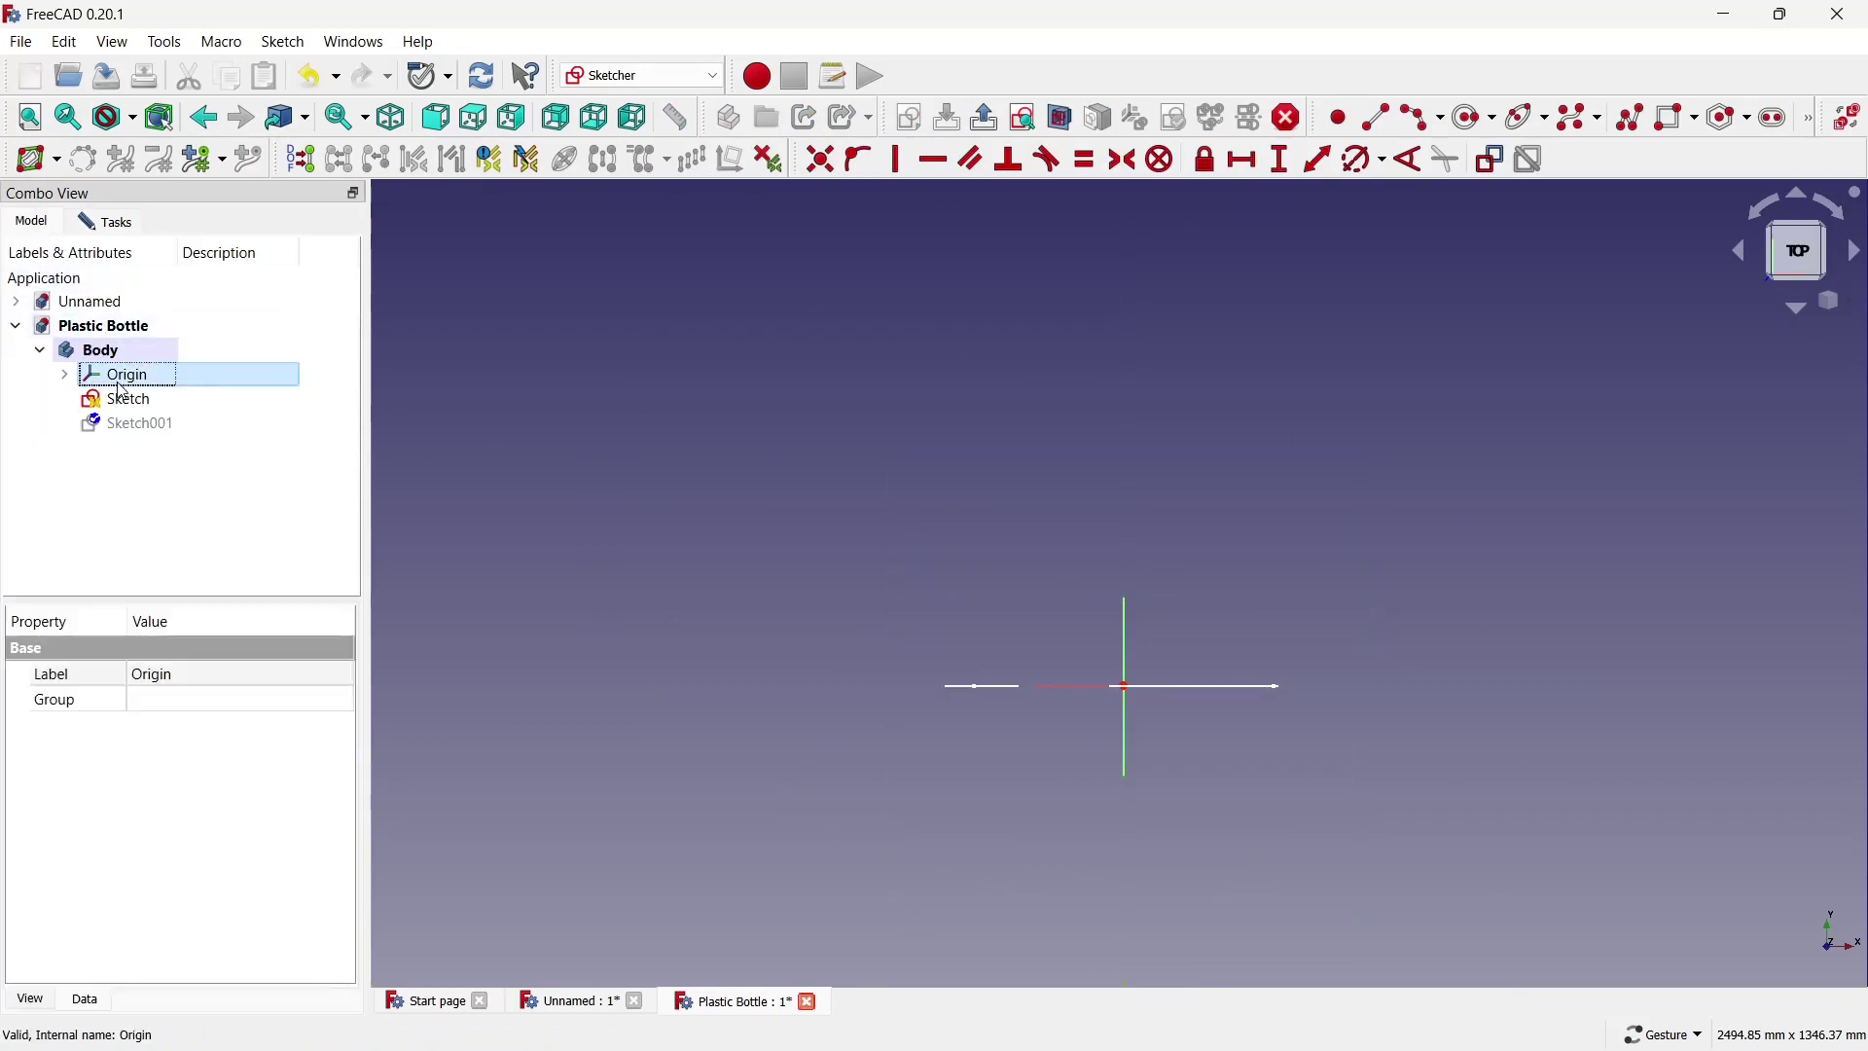
{"action": "left_click", "coordinate": [584, 389]}
{"action": "left_click", "coordinate": [1837, 314]}
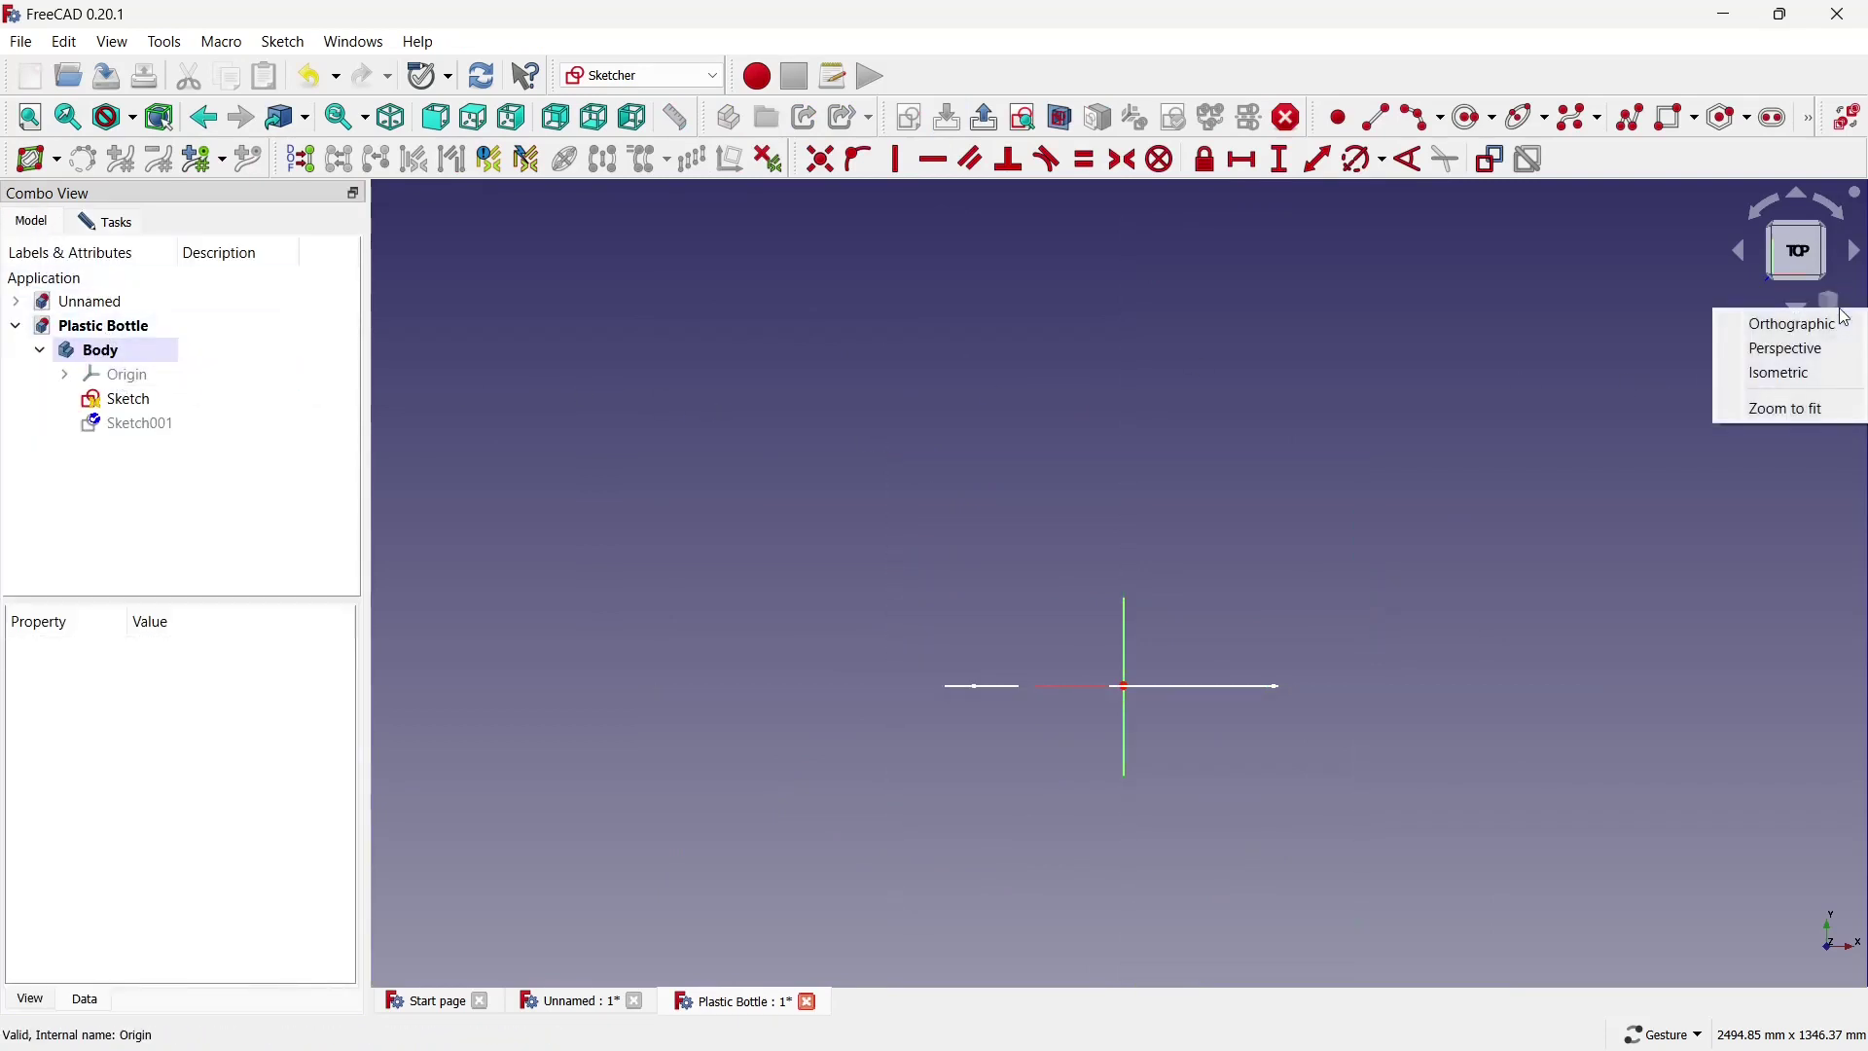
{"action": "left_click", "coordinate": [1814, 370]}
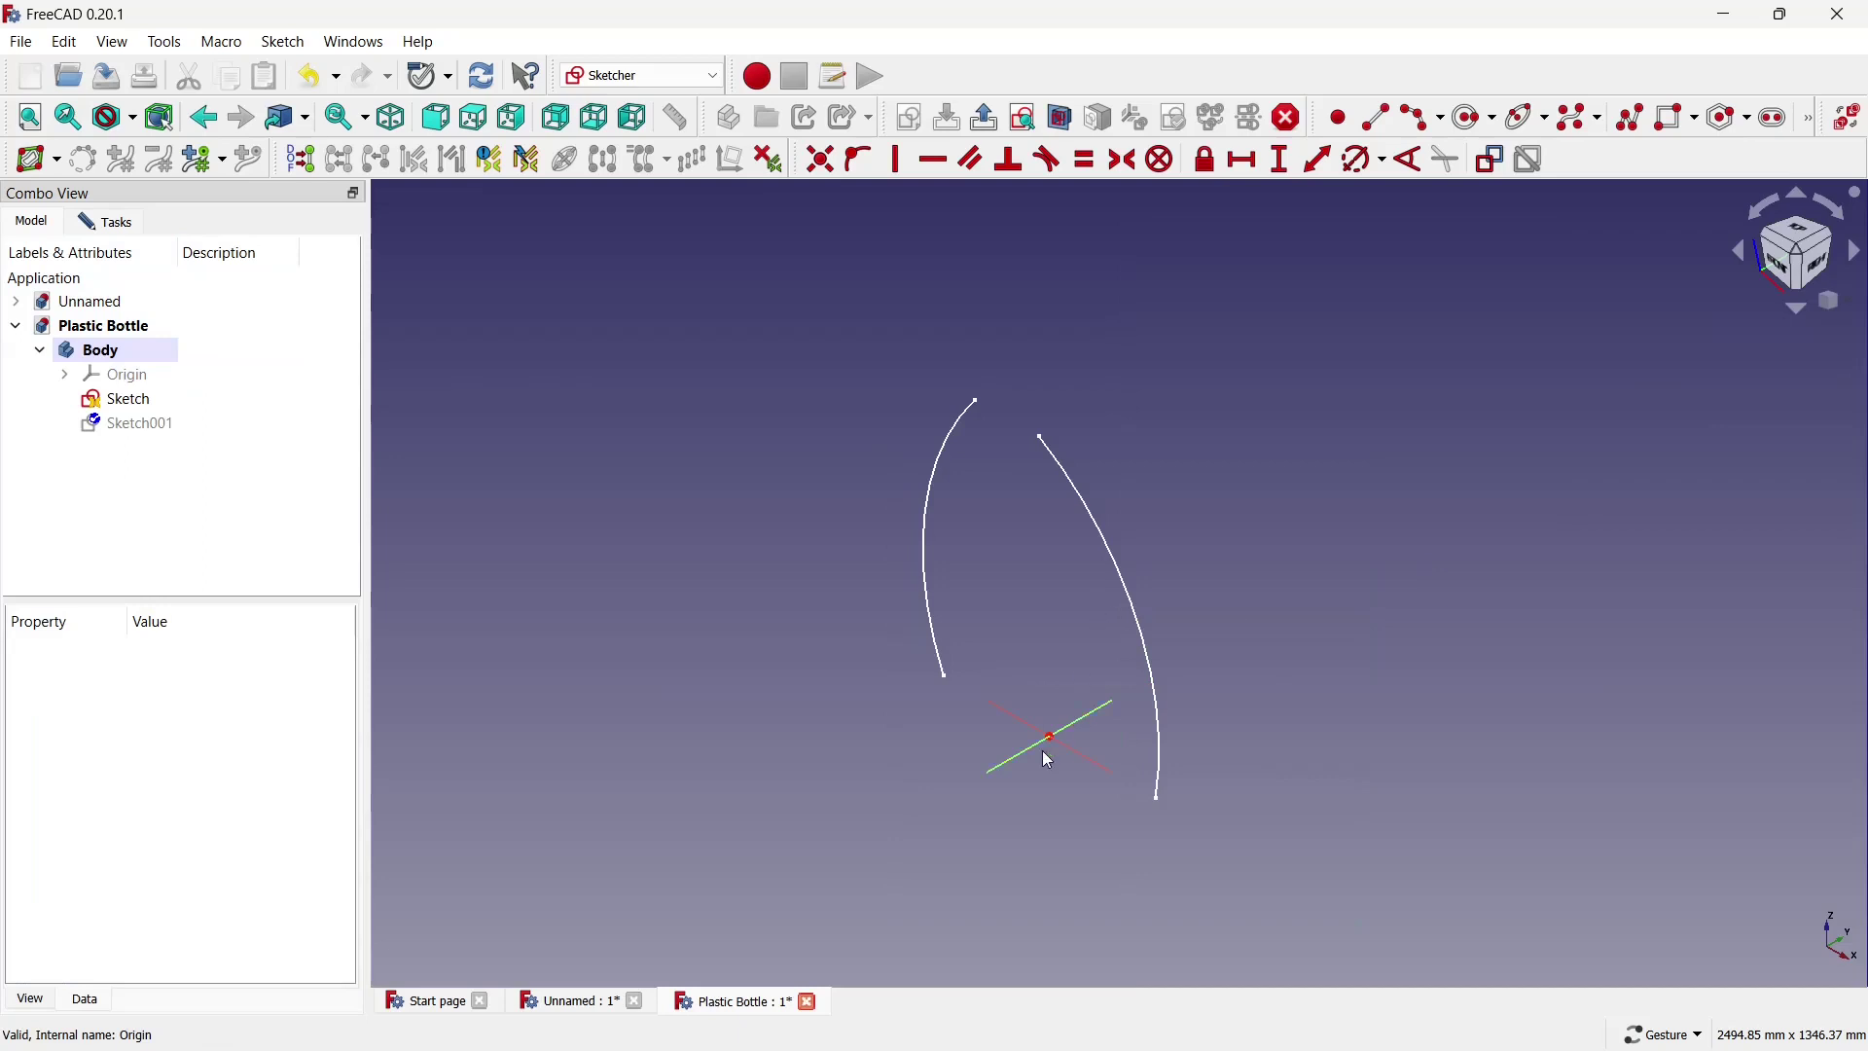
{"action": "scroll", "coordinate": [973, 720], "scroll_direction": "up", "scroll_amount": 3}
{"action": "scroll", "coordinate": [759, 637], "scroll_direction": "up", "scroll_amount": 2}
{"action": "scroll", "coordinate": [901, 409], "scroll_direction": "down", "scroll_amount": 2}
{"action": "scroll", "coordinate": [901, 408], "scroll_direction": "down", "scroll_amount": 2}
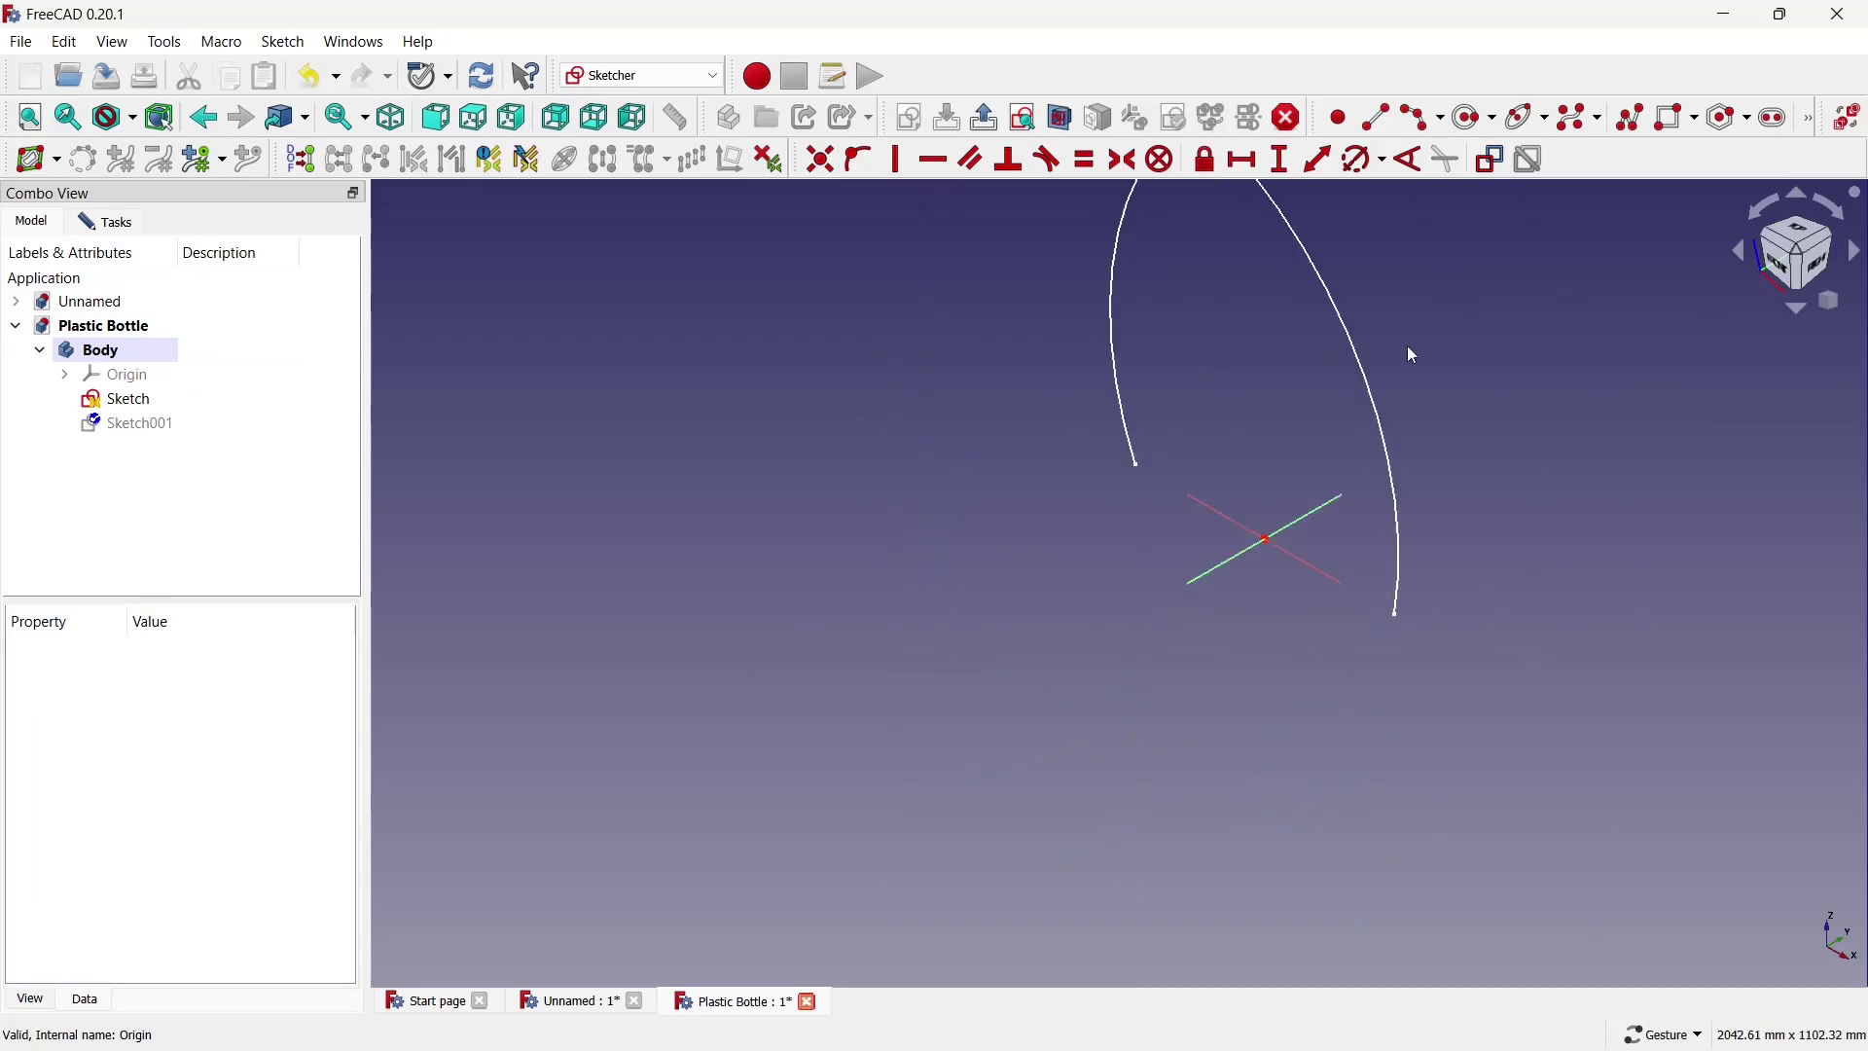
{"action": "scroll", "coordinate": [1330, 409], "scroll_direction": "up", "scroll_amount": 2}
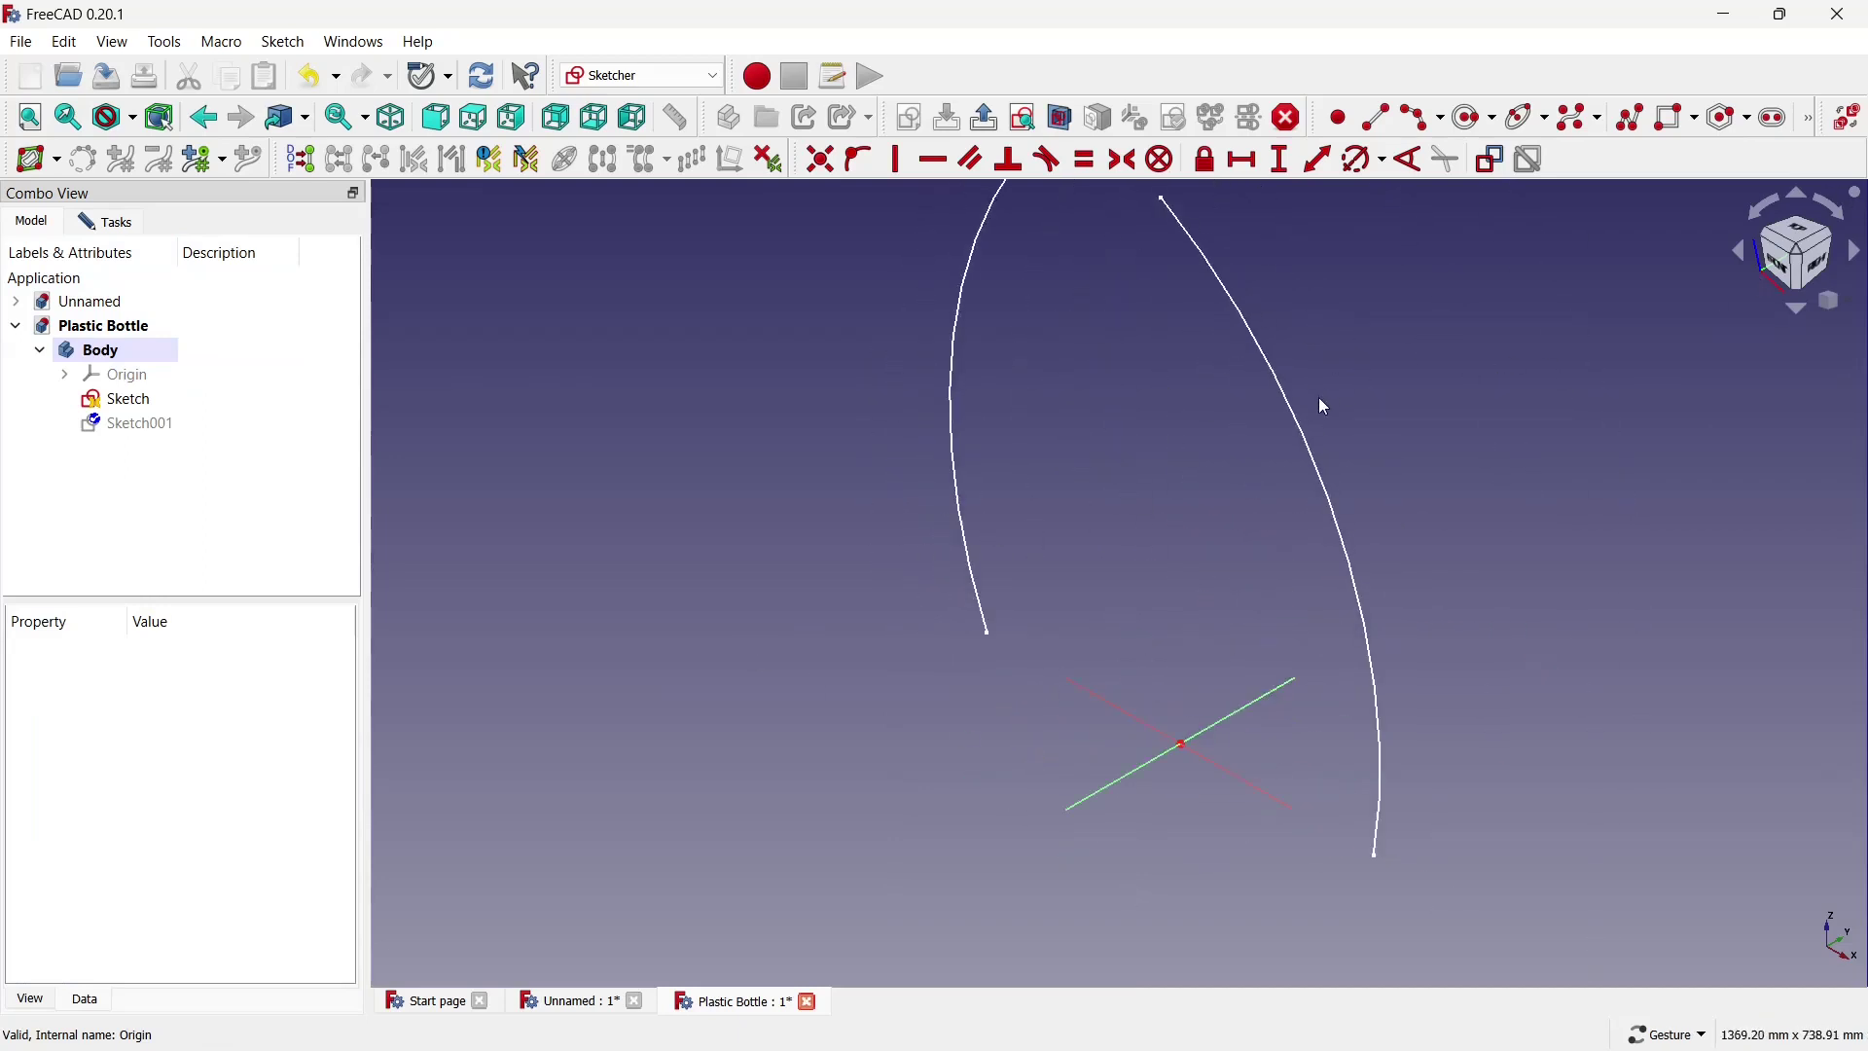
Link the left arc's bottom end as external geometry and draw an origin-centred ellipse reaching it.
{"action": "left_click", "coordinate": [1809, 118]}
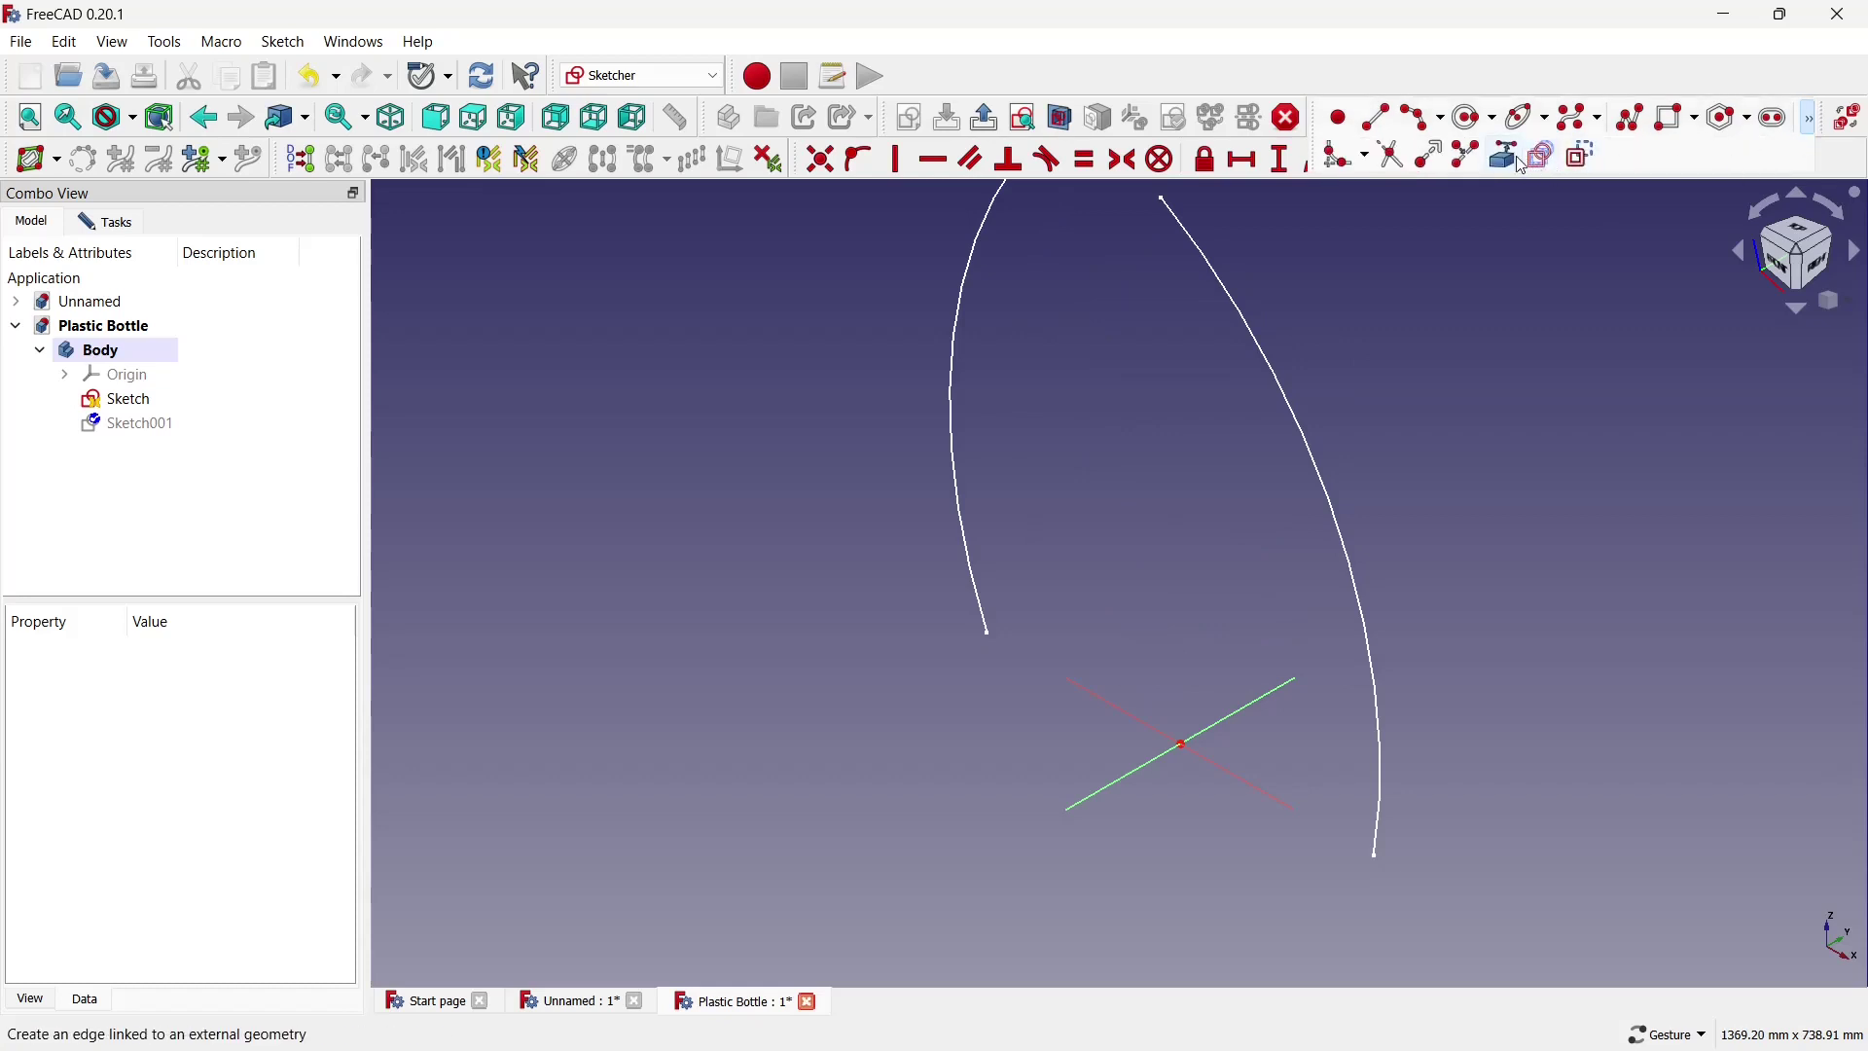
{"action": "left_click", "coordinate": [1523, 162]}
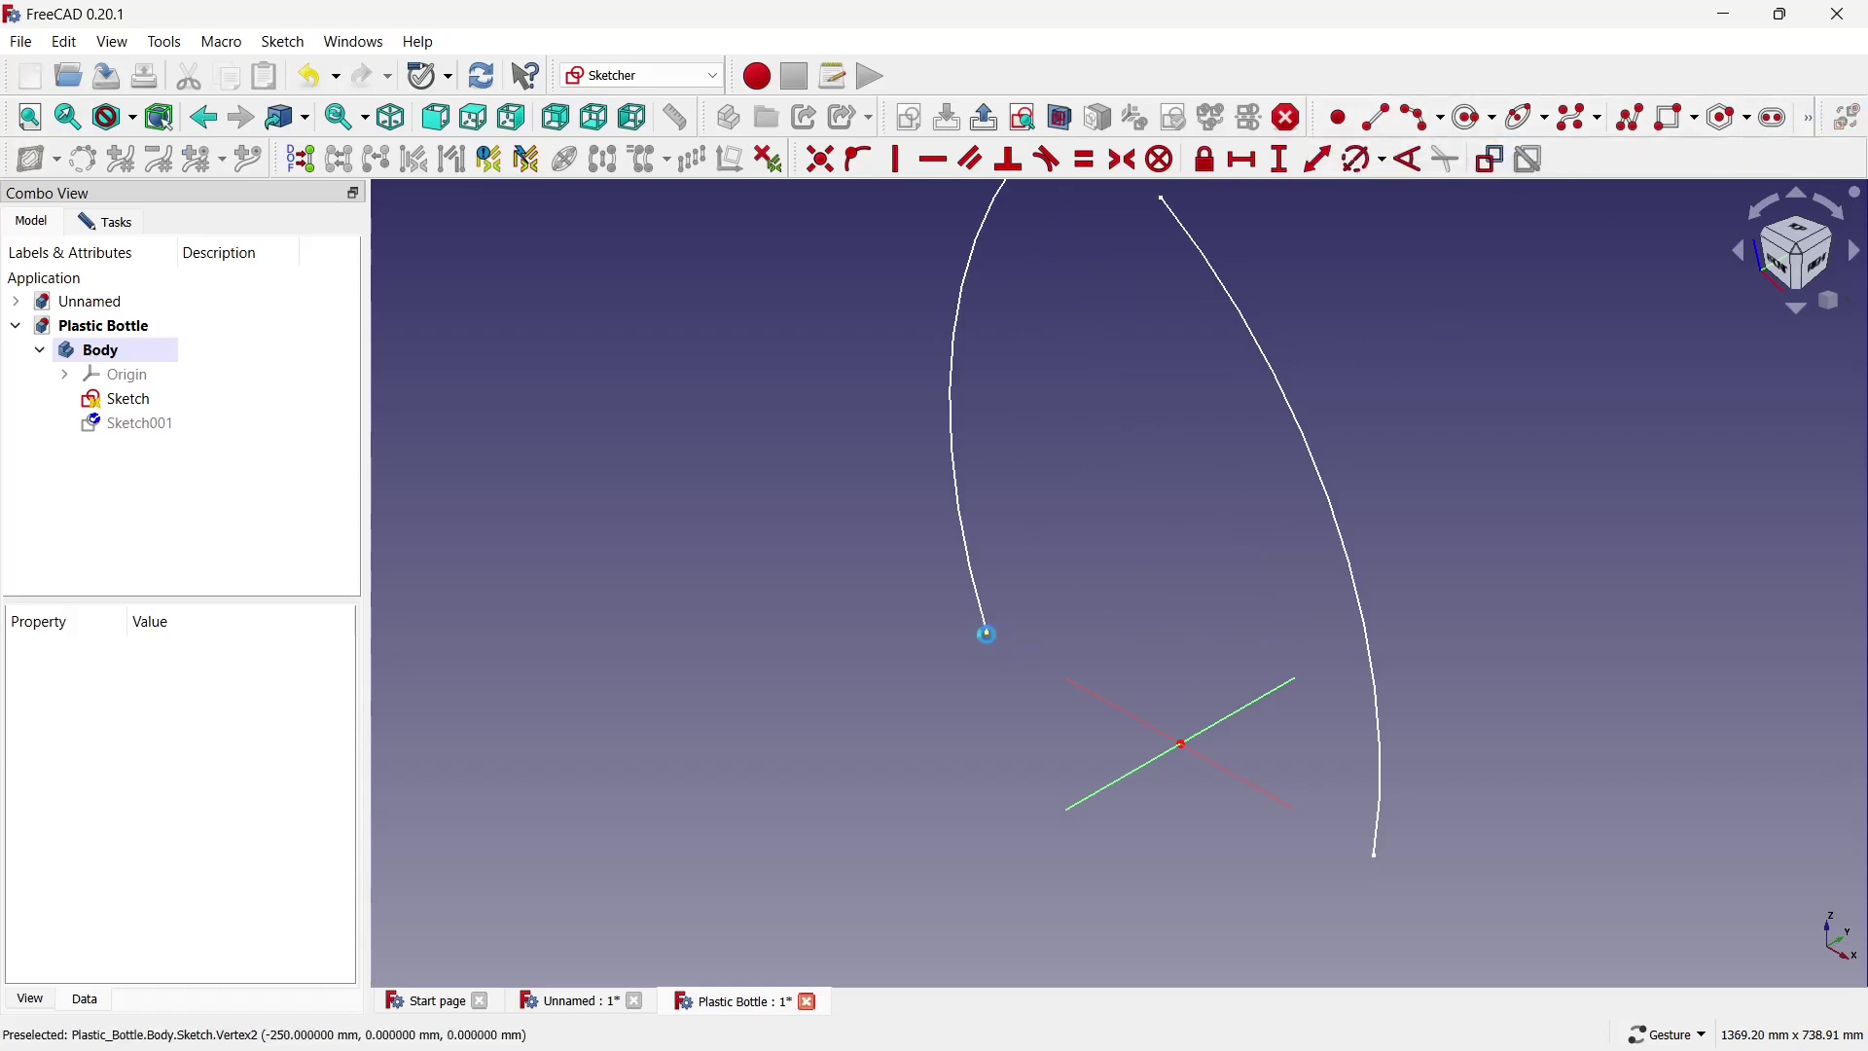
{"action": "left_click", "coordinate": [988, 635]}
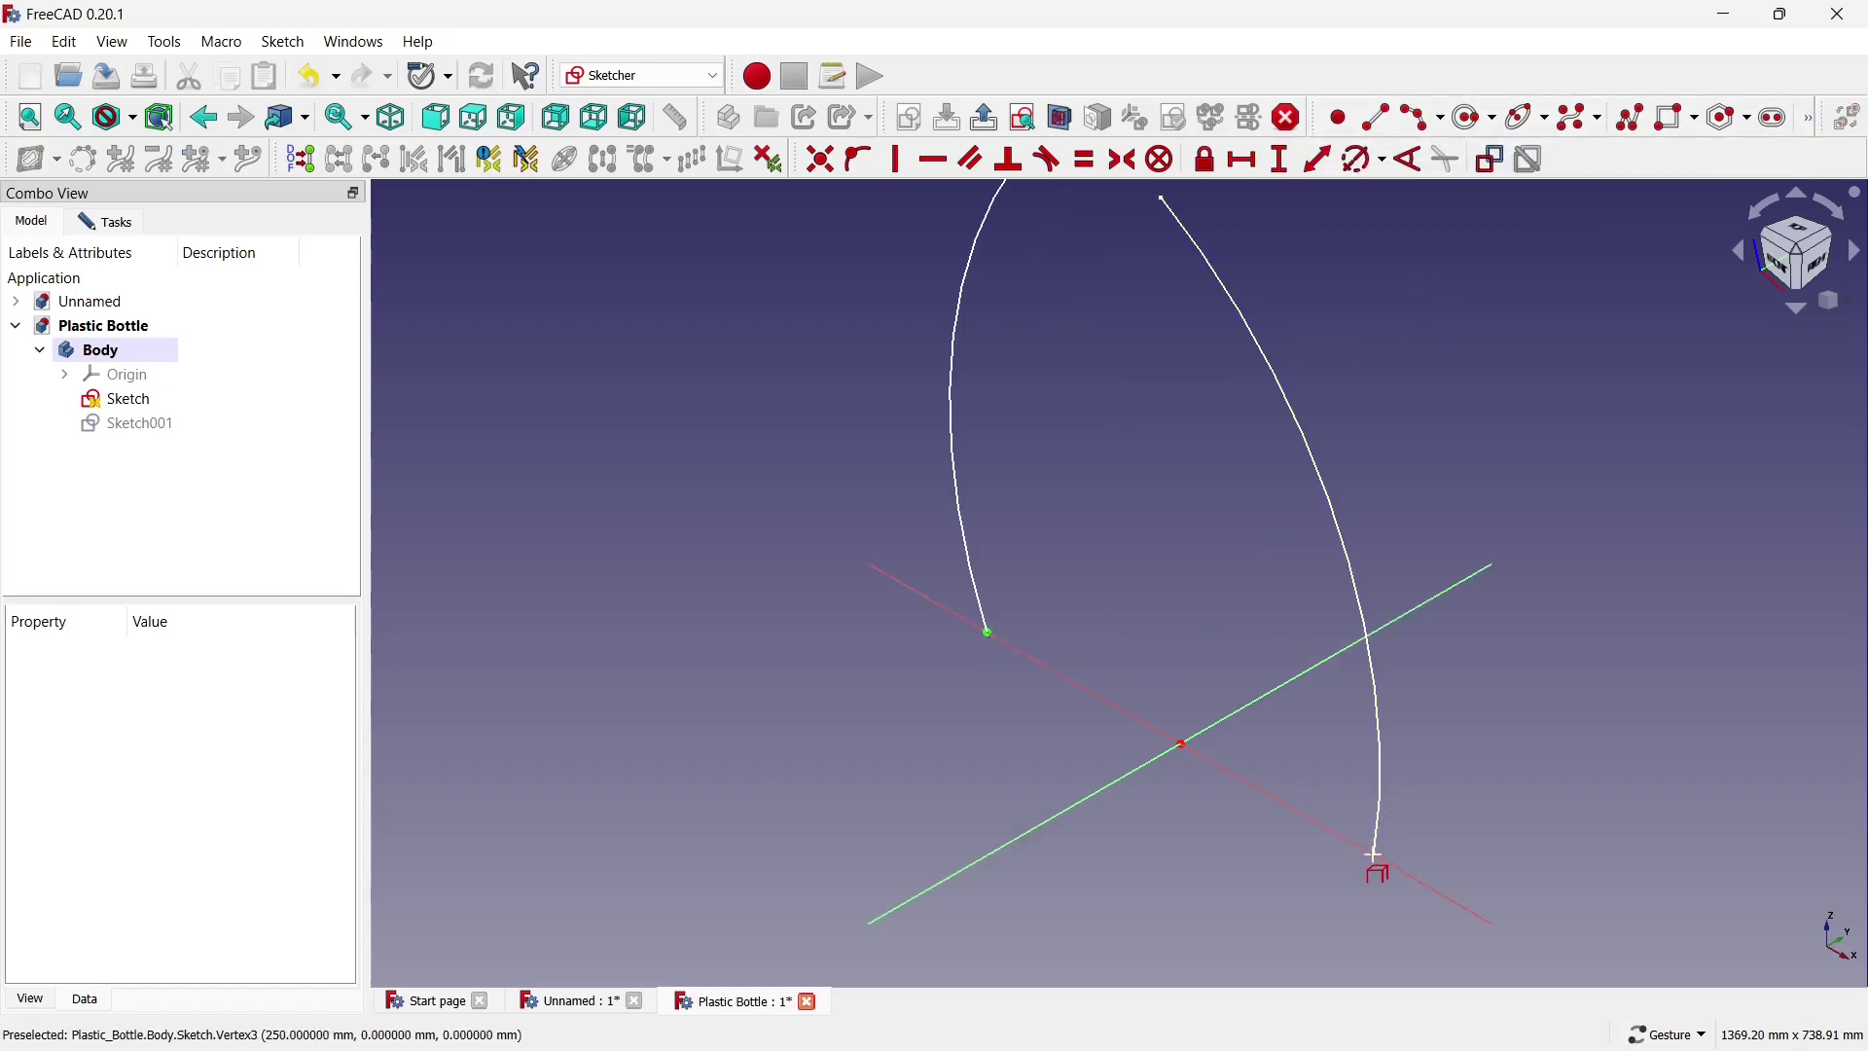
{"action": "left_click", "coordinate": [1528, 117]}
{"action": "left_click", "coordinate": [1181, 741]}
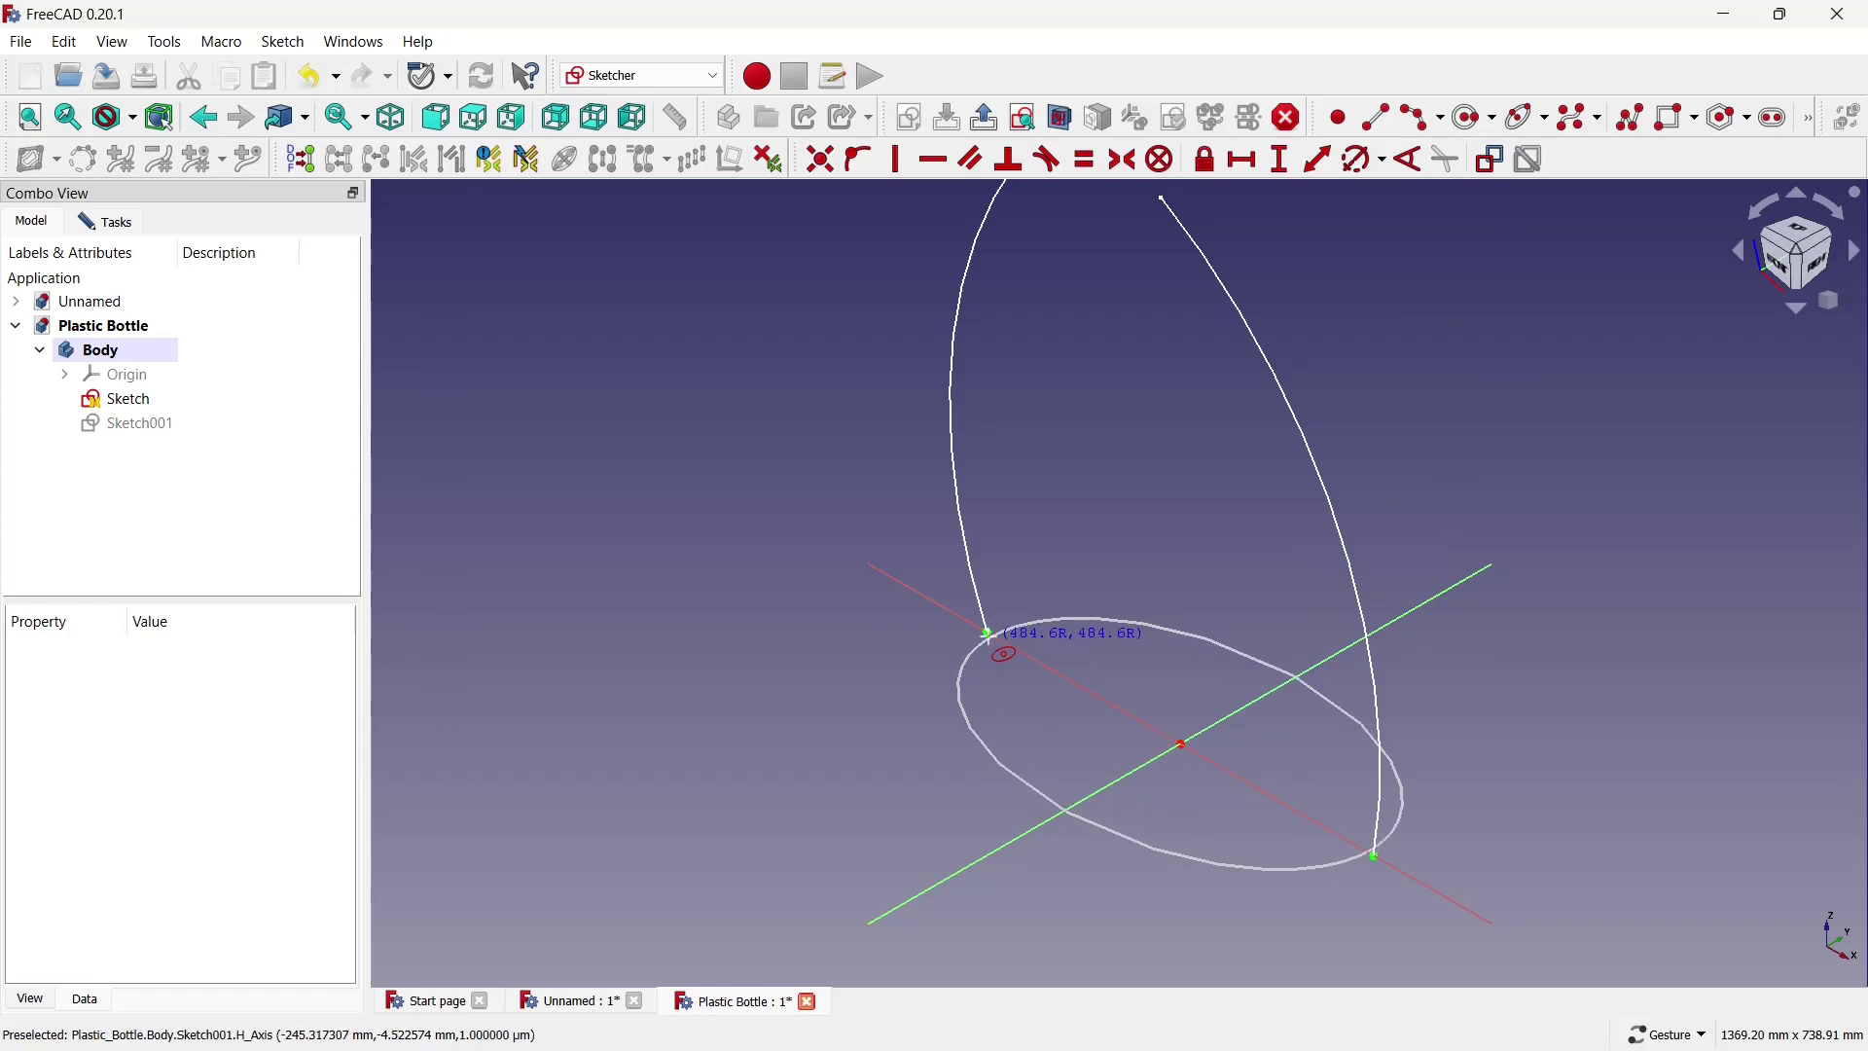
{"action": "scroll", "coordinate": [988, 635], "scroll_direction": "up", "scroll_amount": 5}
{"action": "scroll", "coordinate": [985, 638], "scroll_direction": "up", "scroll_amount": 5}
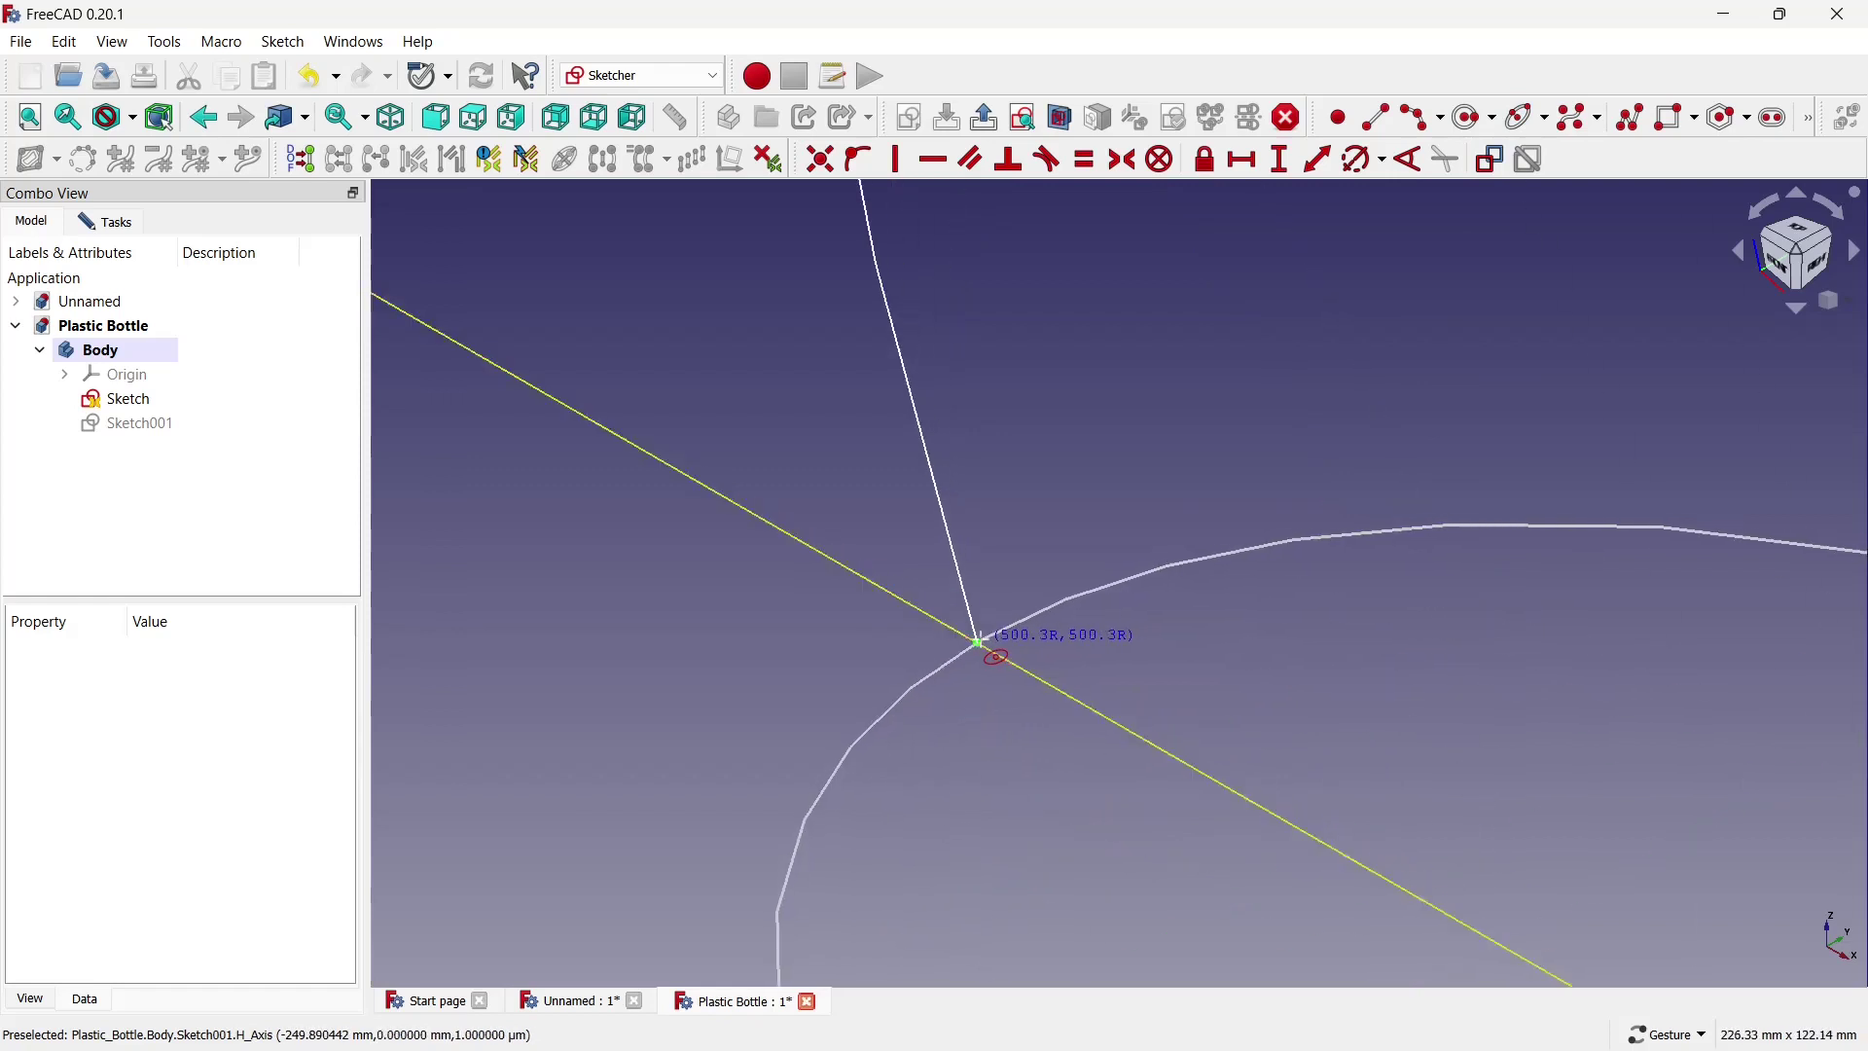
{"action": "left_click", "coordinate": [978, 642]}
{"action": "scroll", "coordinate": [983, 639], "scroll_direction": "down", "scroll_amount": 3}
{"action": "scroll", "coordinate": [983, 639], "scroll_direction": "down", "scroll_amount": 6}
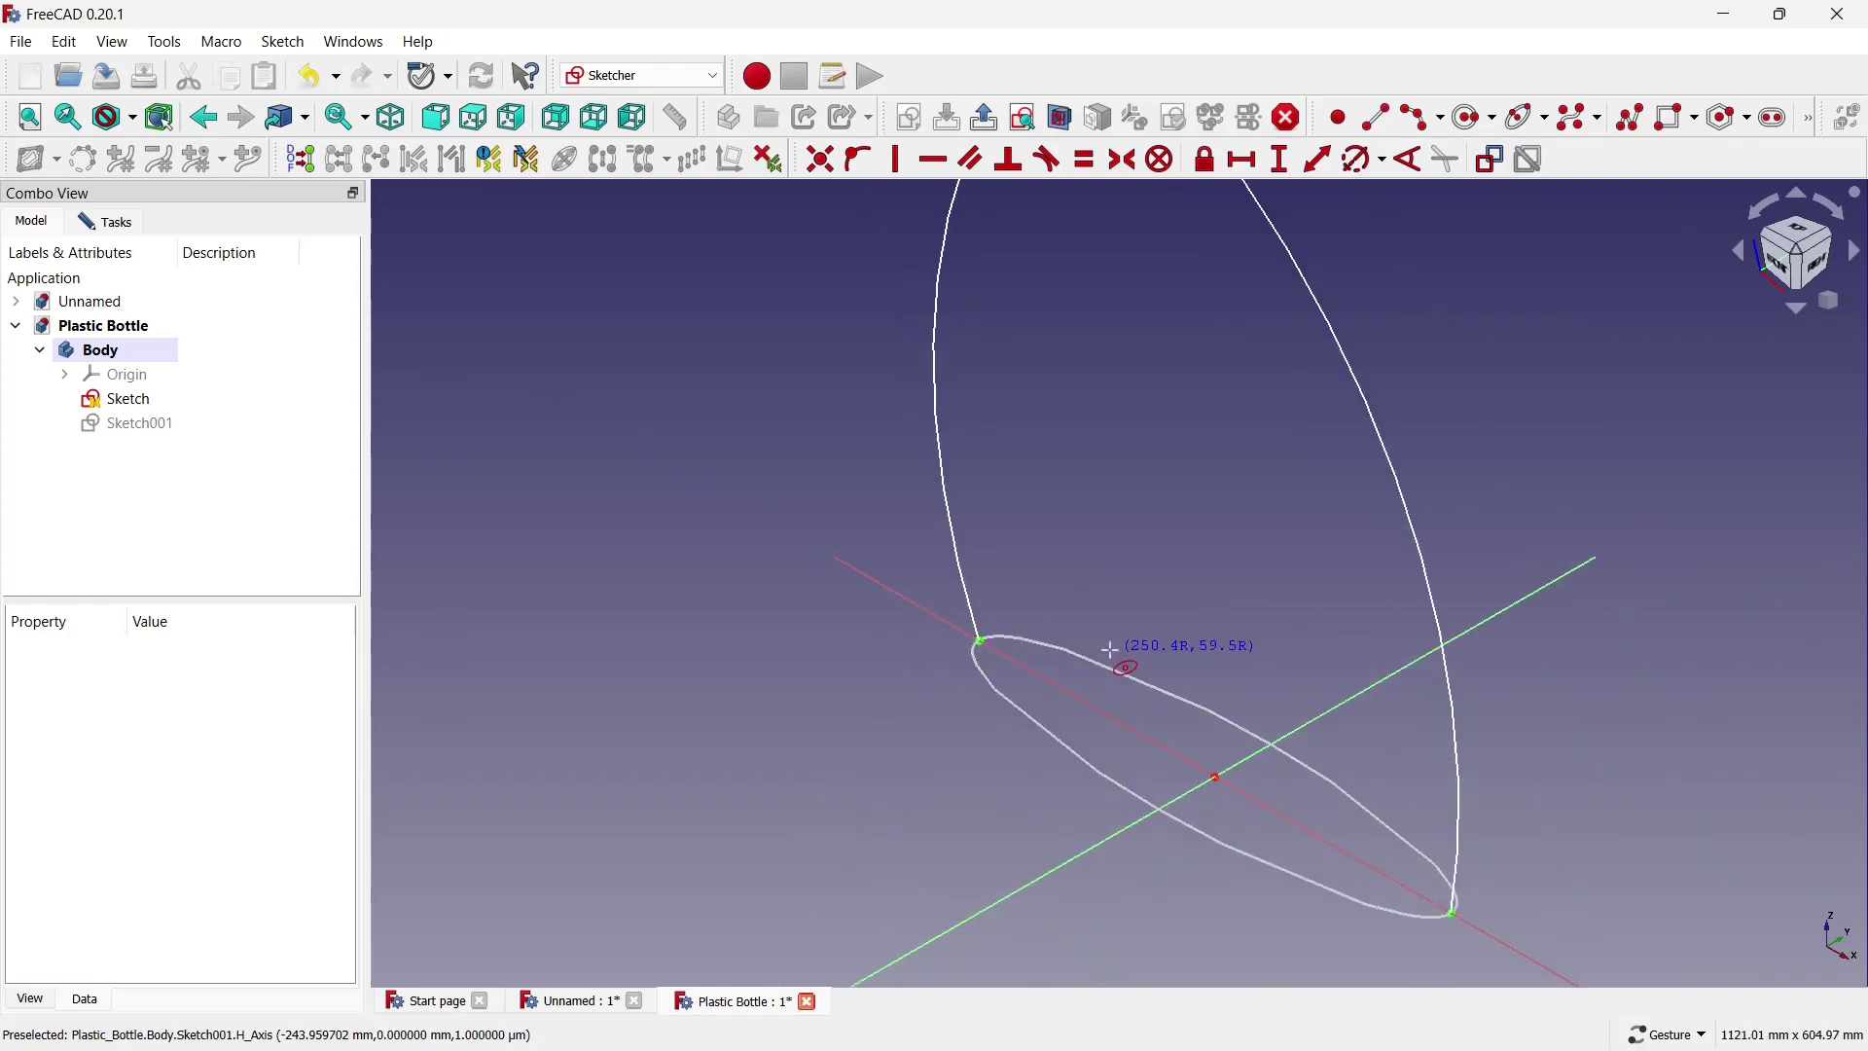
{"action": "left_click", "coordinate": [1145, 661]}
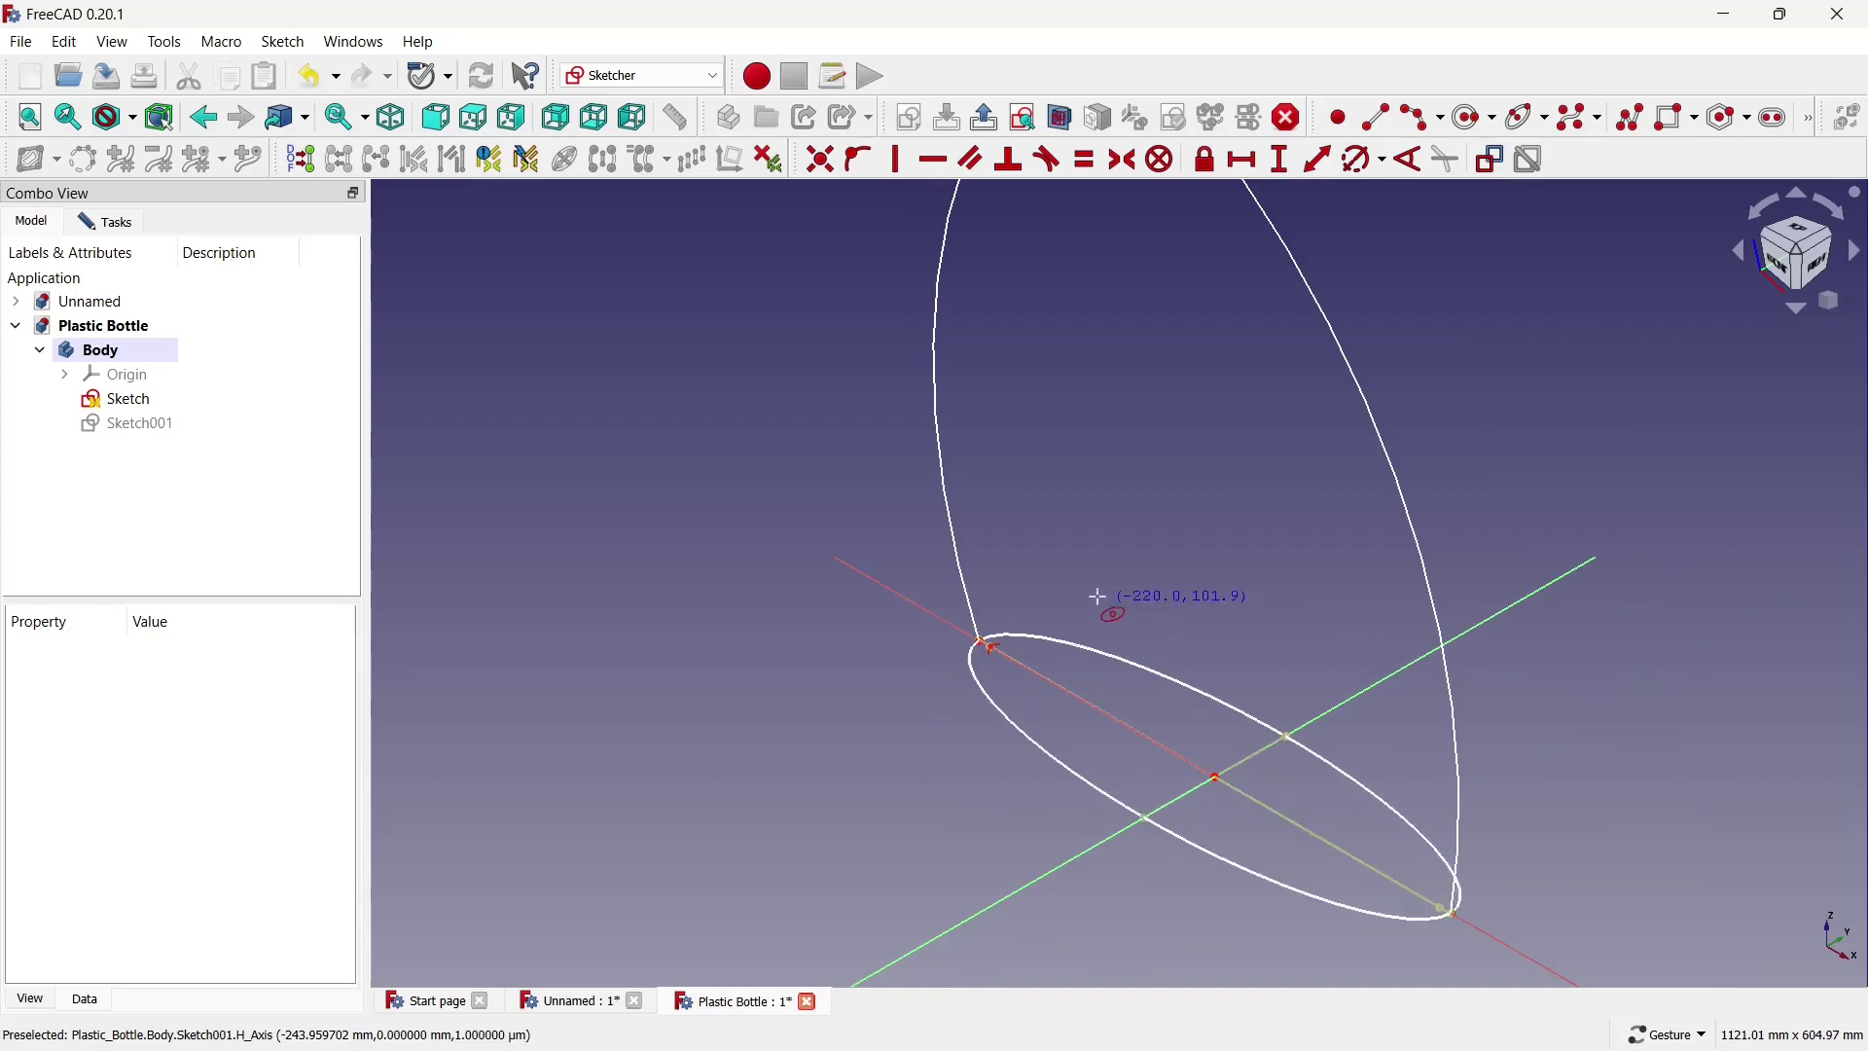
Dimension the ellipse's axis to 200 mm and close the sketch.
{"action": "left_click", "coordinate": [1286, 173]}
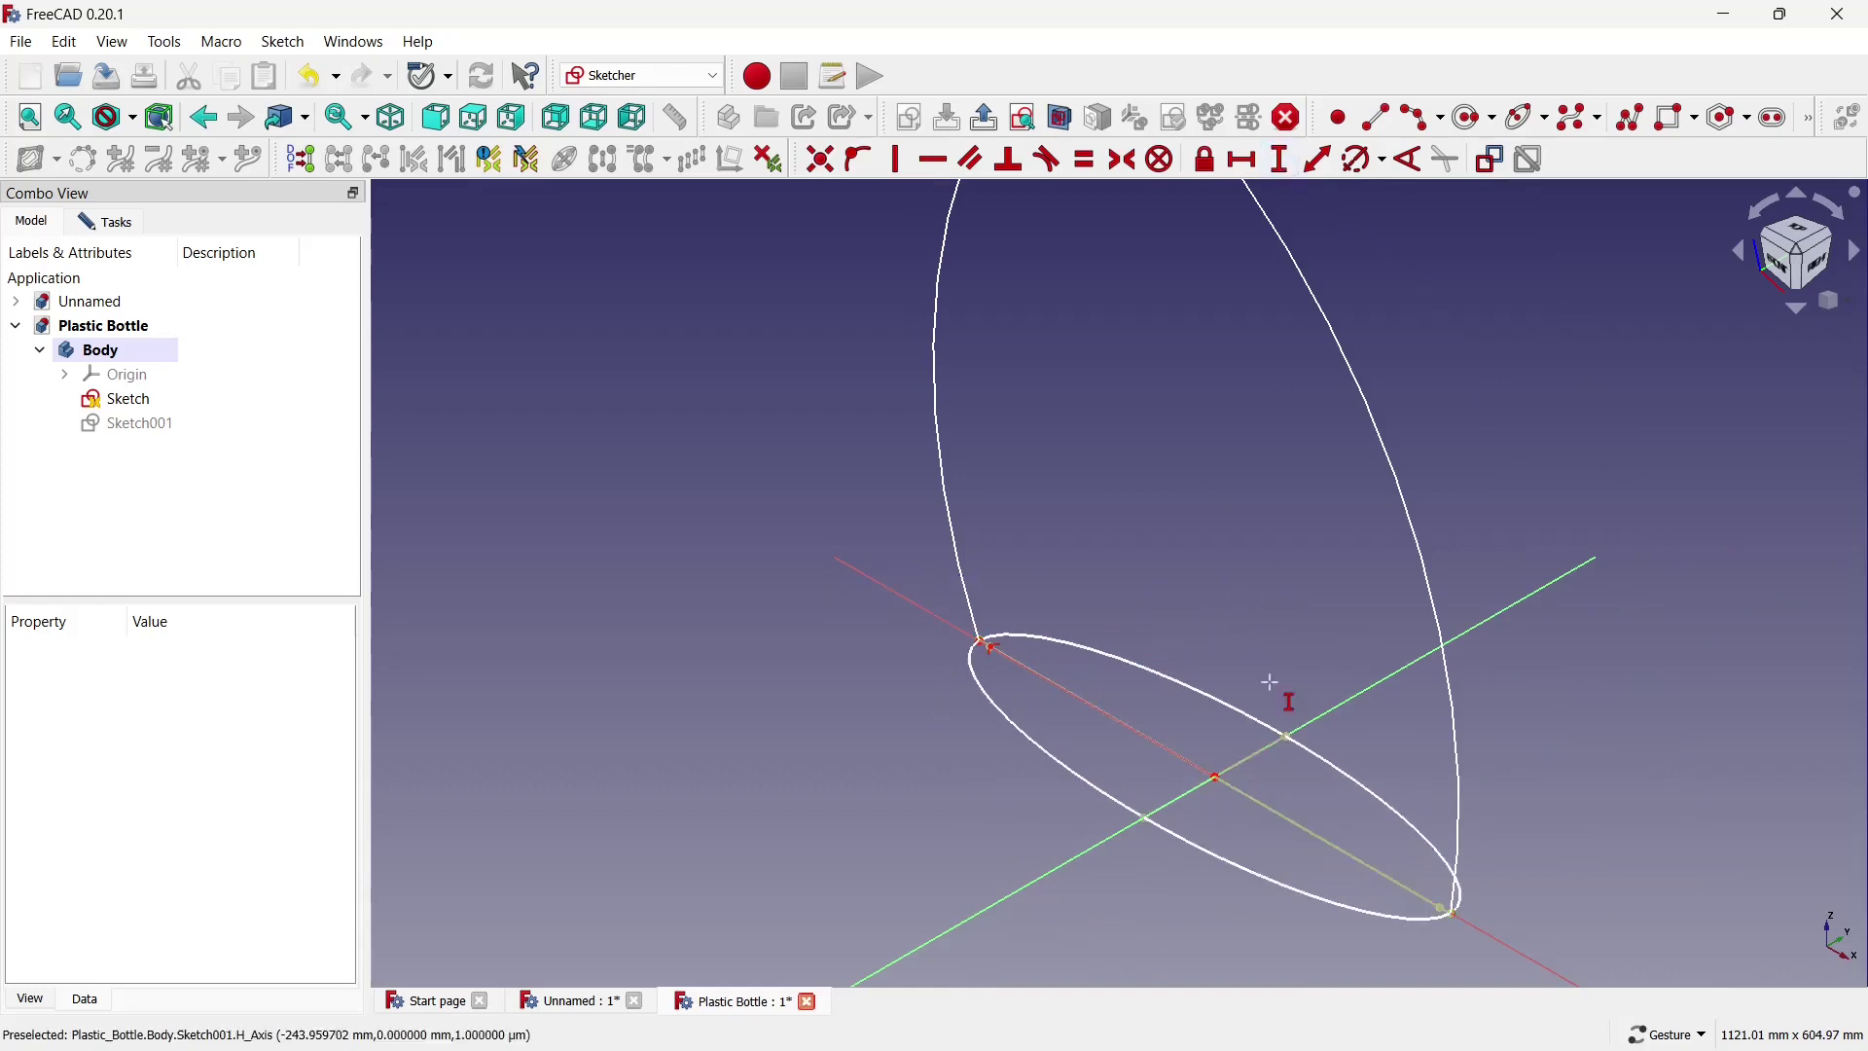
{"action": "left_click", "coordinate": [1236, 768]}
{"action": "type", "text": "20"}
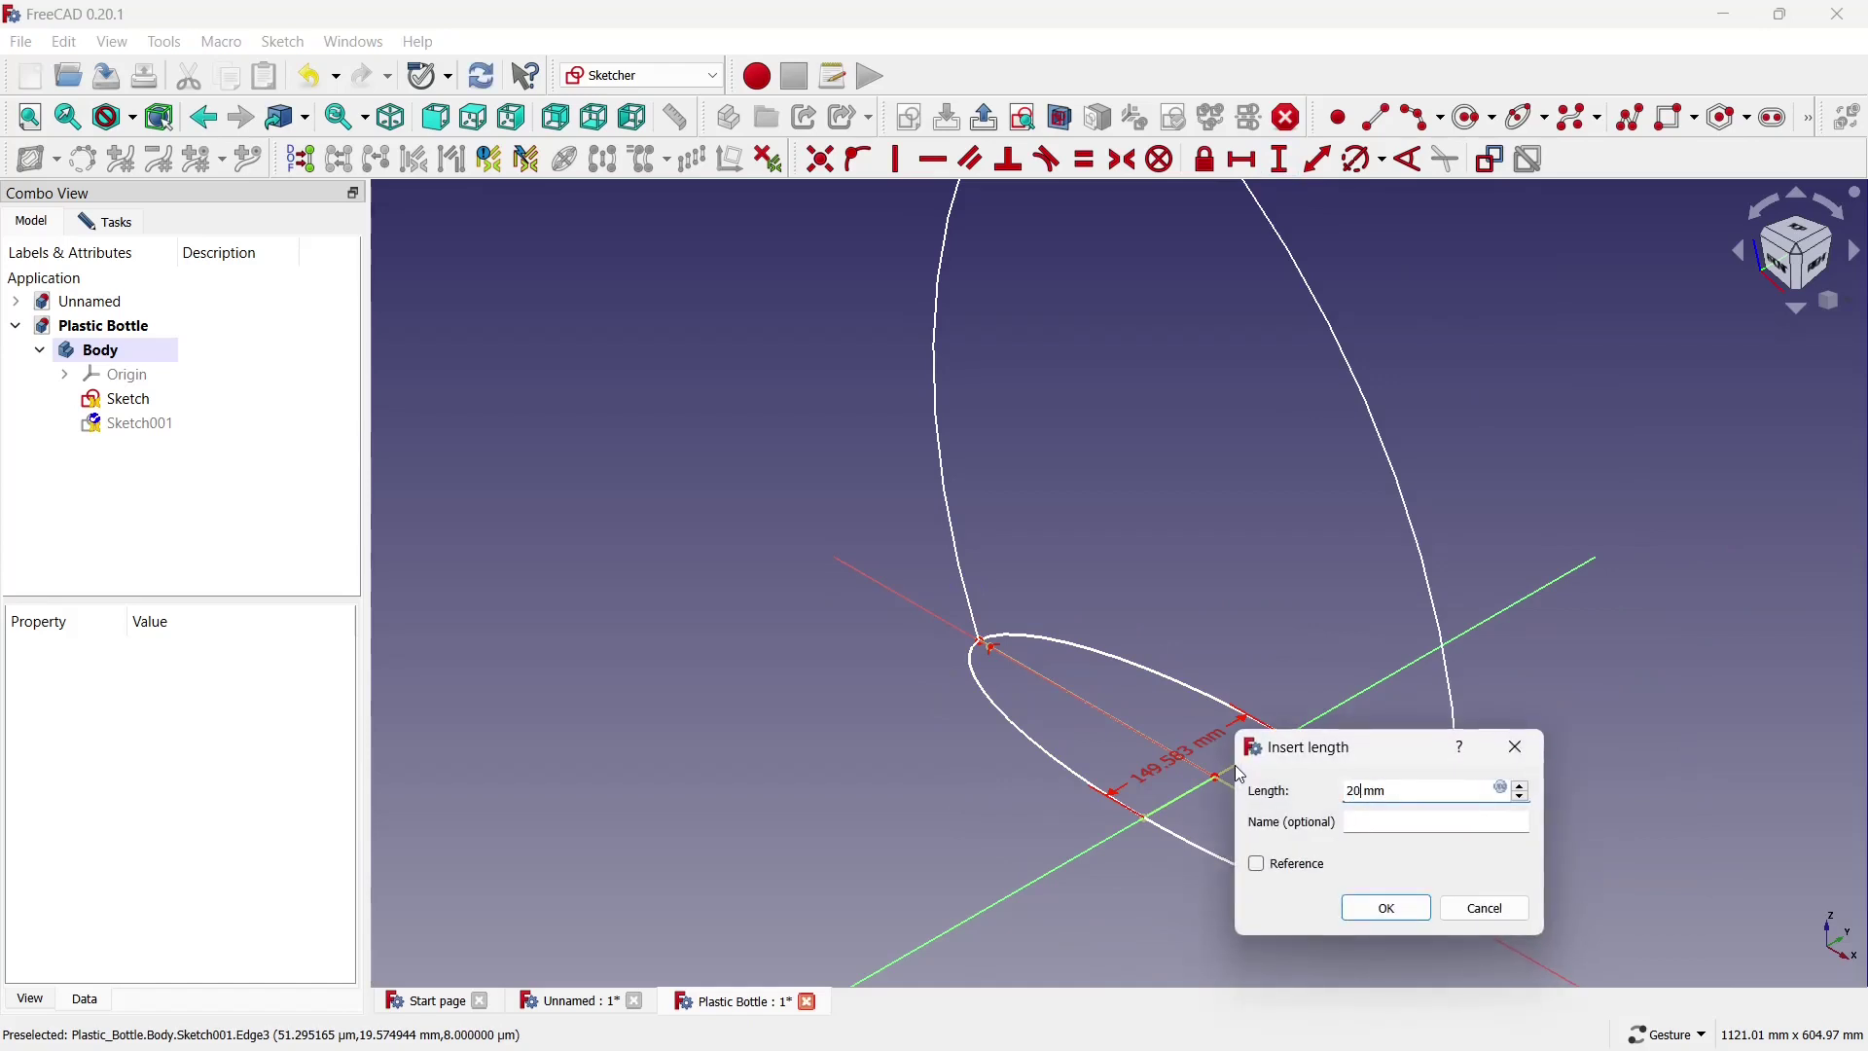
{"action": "type", "text": "0"}
{"action": "left_click", "coordinate": [1395, 910]}
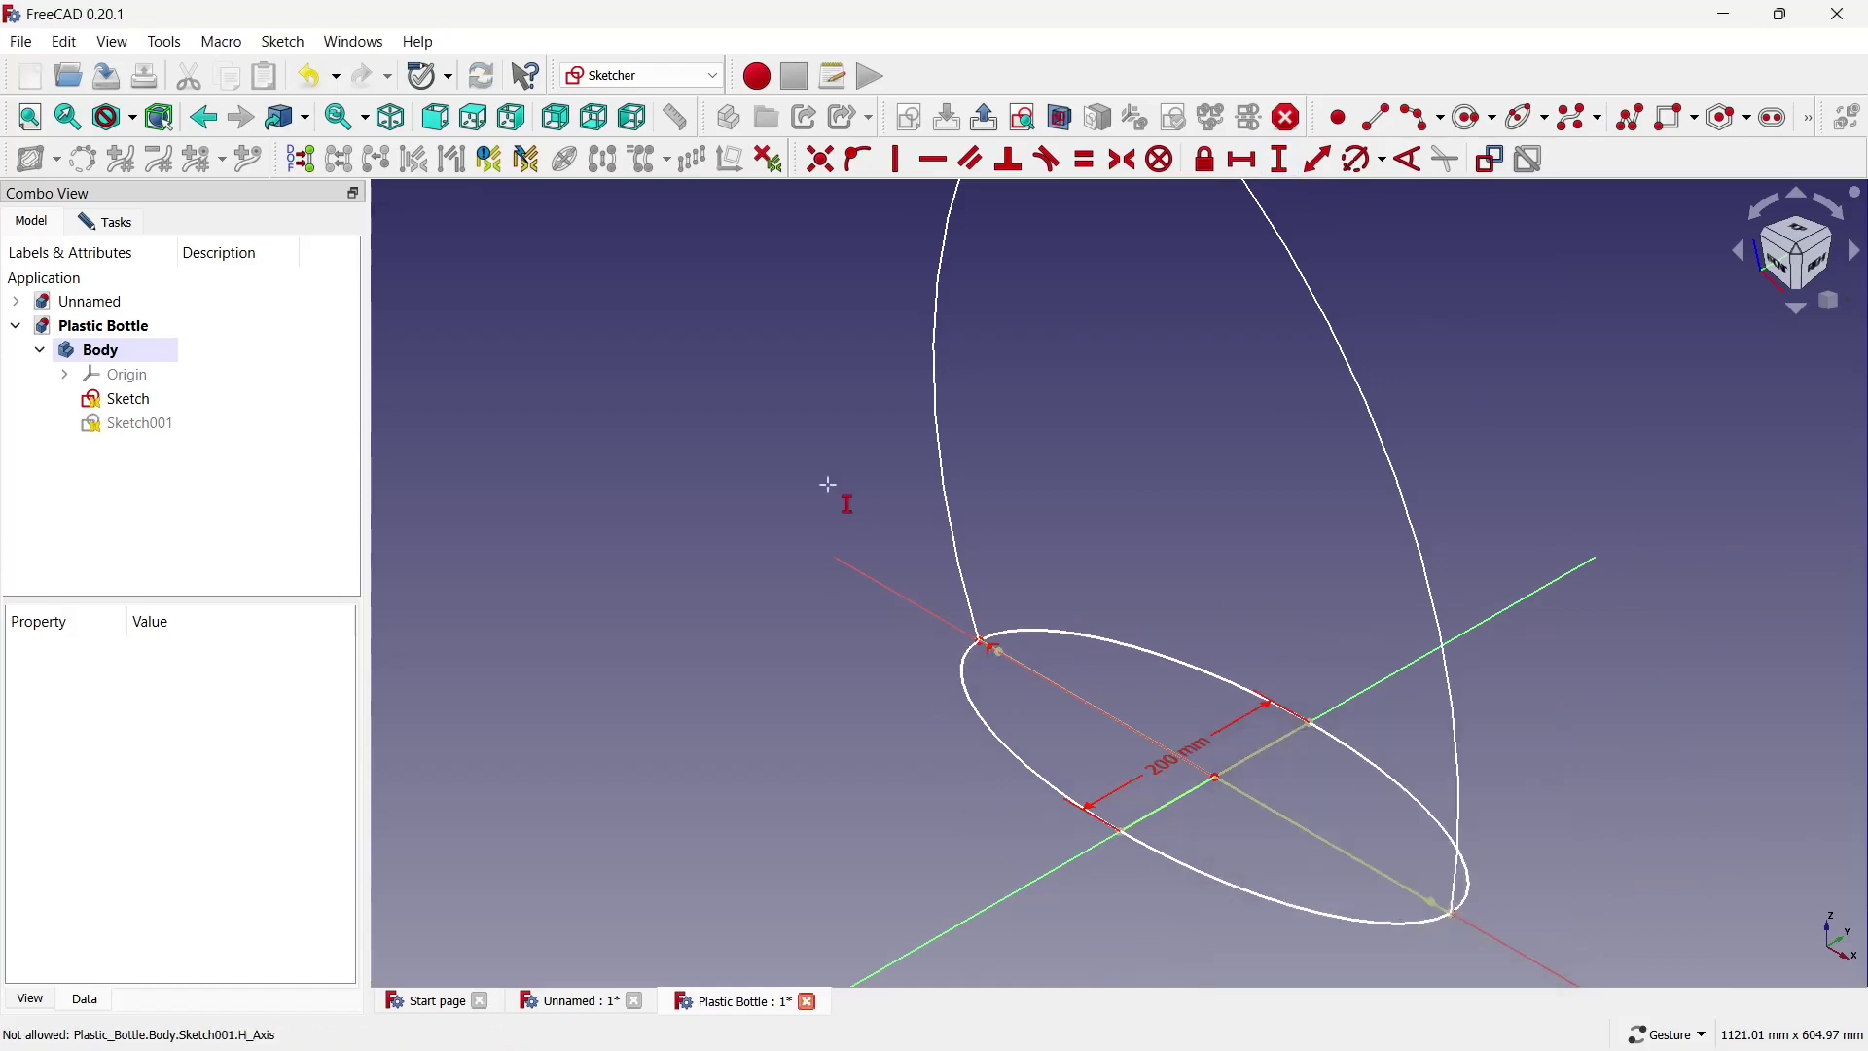
{"action": "scroll", "coordinate": [866, 609], "scroll_direction": "down", "scroll_amount": 3}
{"action": "scroll", "coordinate": [862, 605], "scroll_direction": "down", "scroll_amount": 2}
{"action": "scroll", "coordinate": [681, 482], "scroll_direction": "down", "scroll_amount": 2}
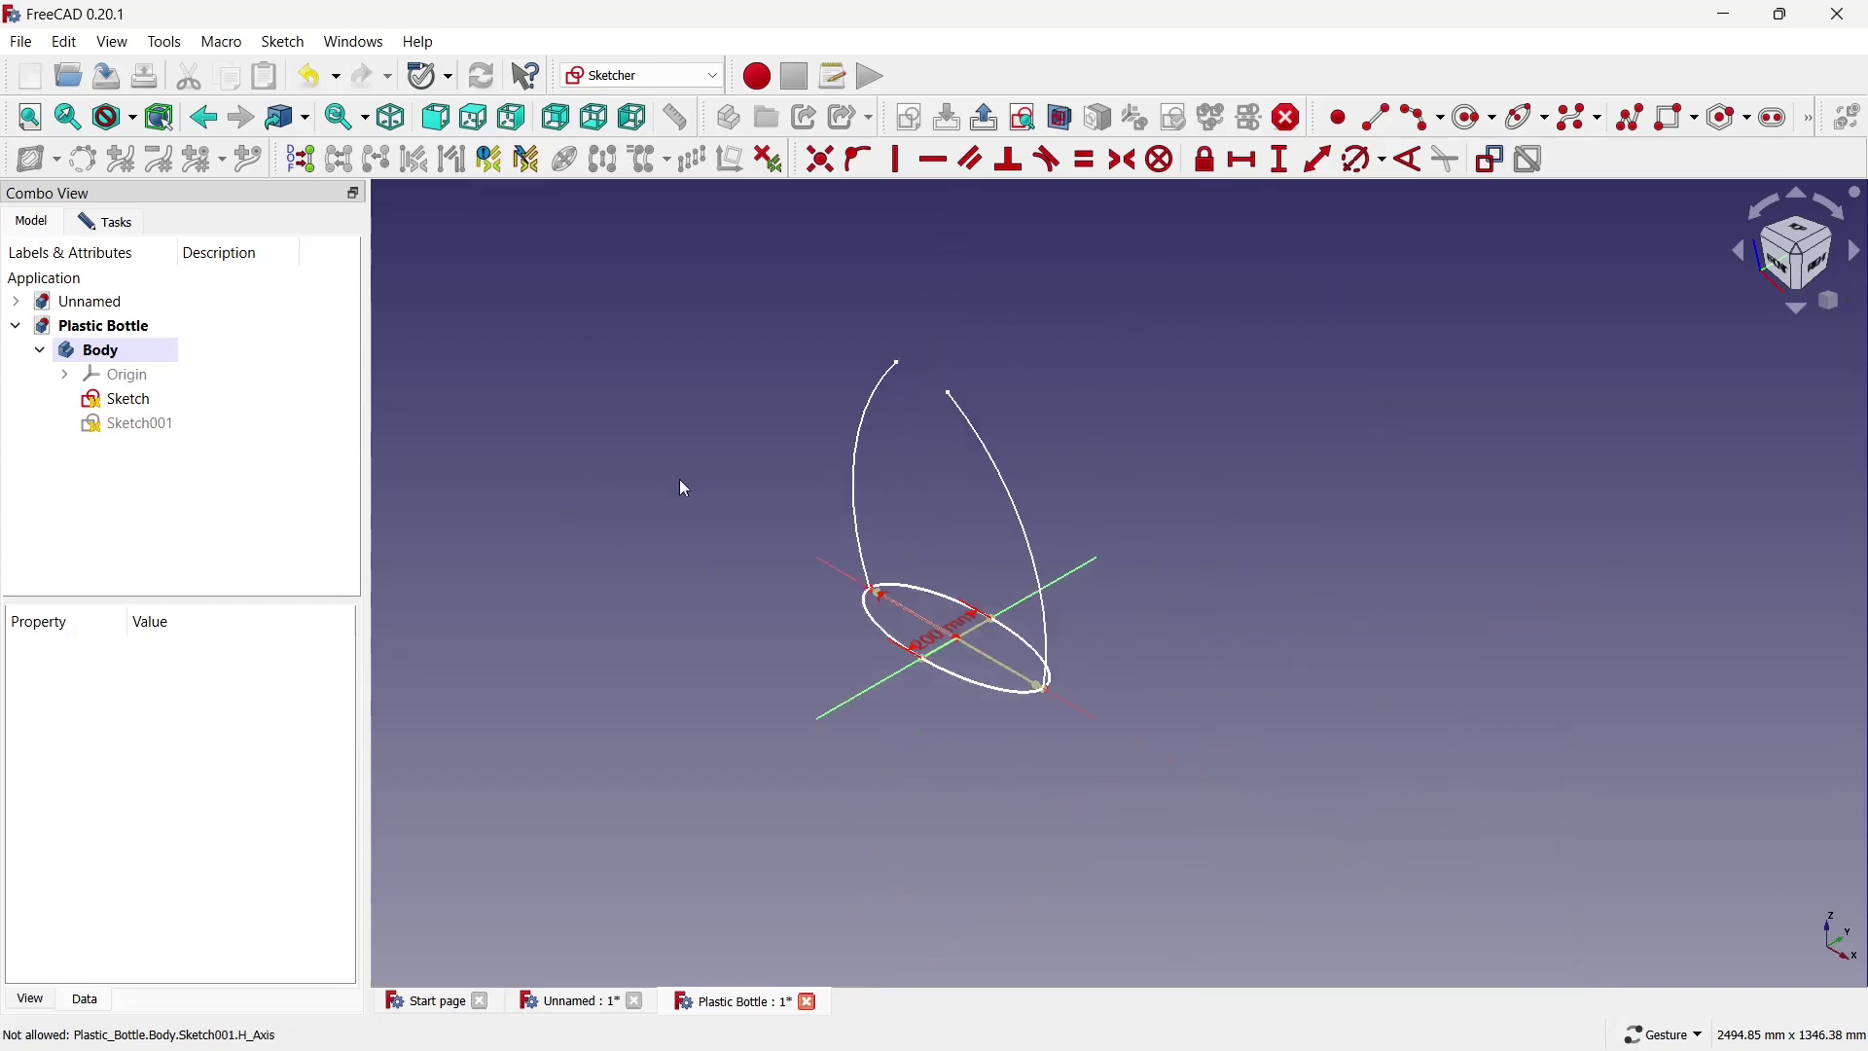
{"action": "scroll", "coordinate": [720, 341], "scroll_direction": "up", "scroll_amount": 2}
{"action": "left_click", "coordinate": [114, 223]}
{"action": "left_click", "coordinate": [170, 272]}
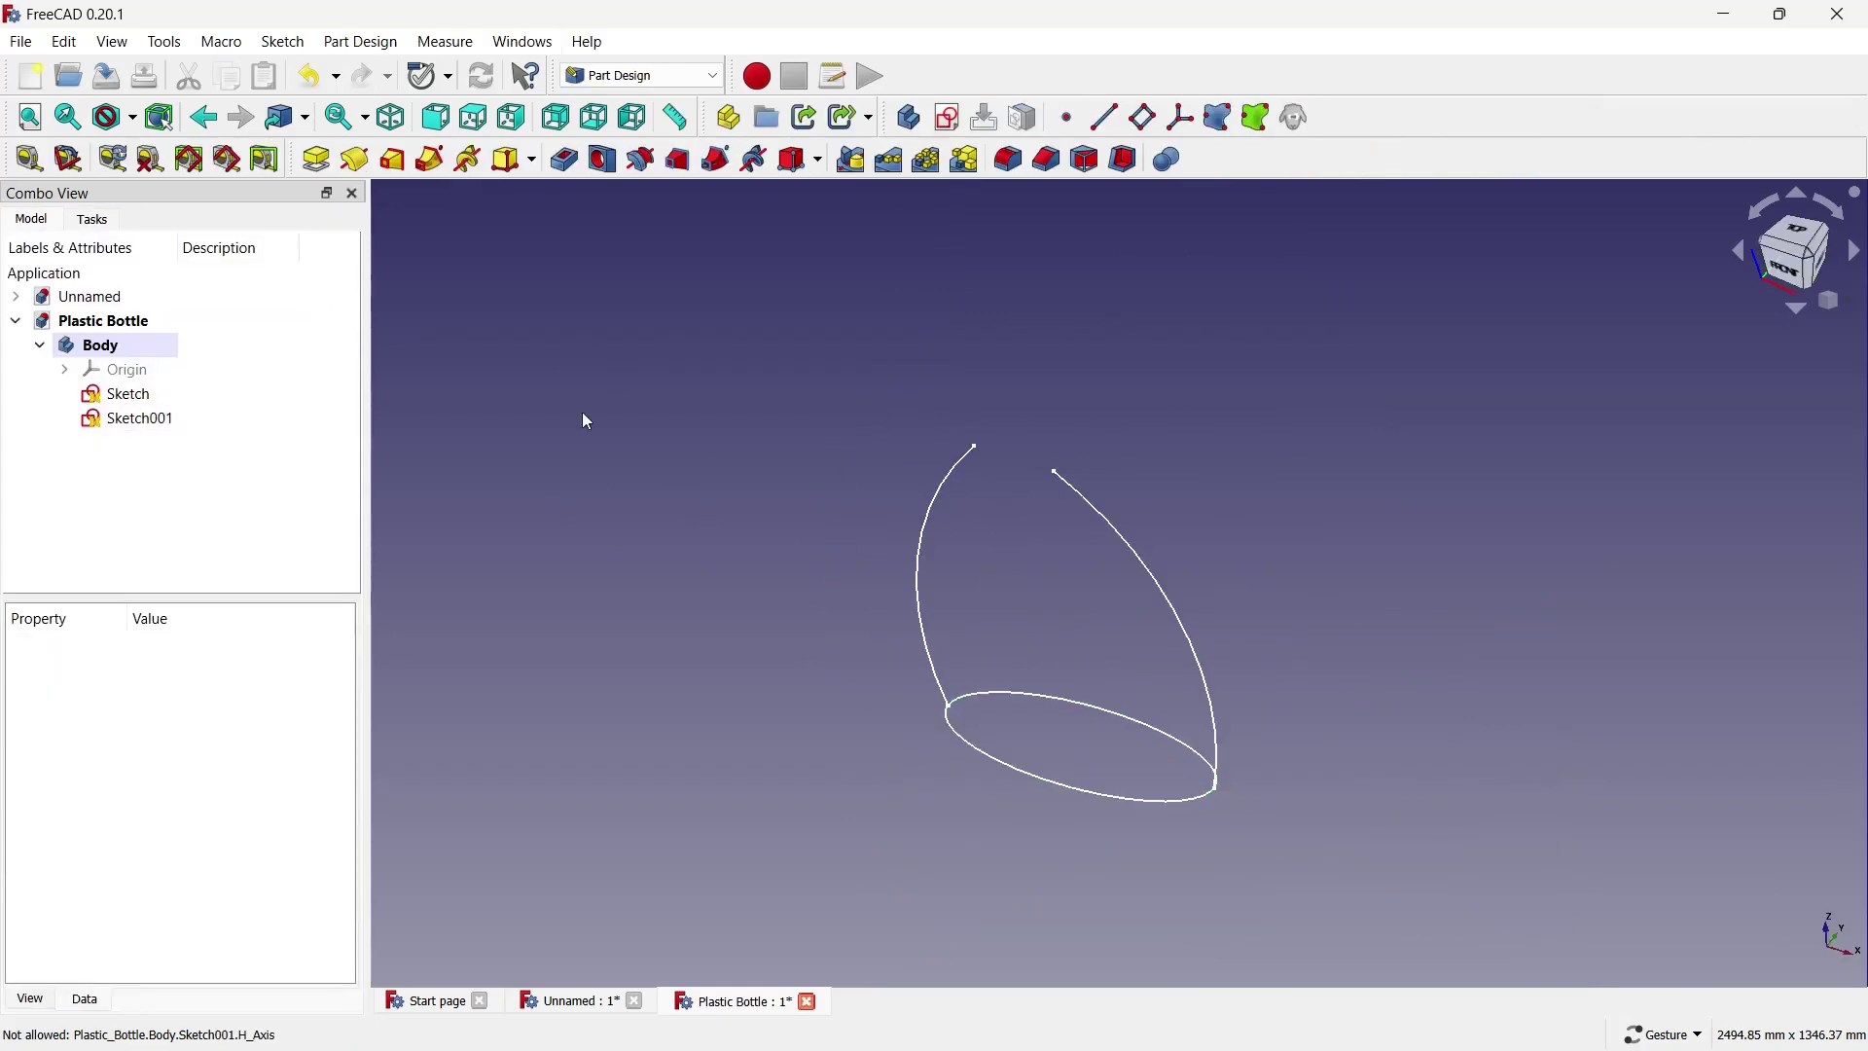
Show the origin planes and cancel an unattached datum plane attempt.
{"action": "key", "text": "ctrl+z"}
{"action": "left_click", "coordinate": [184, 394]}
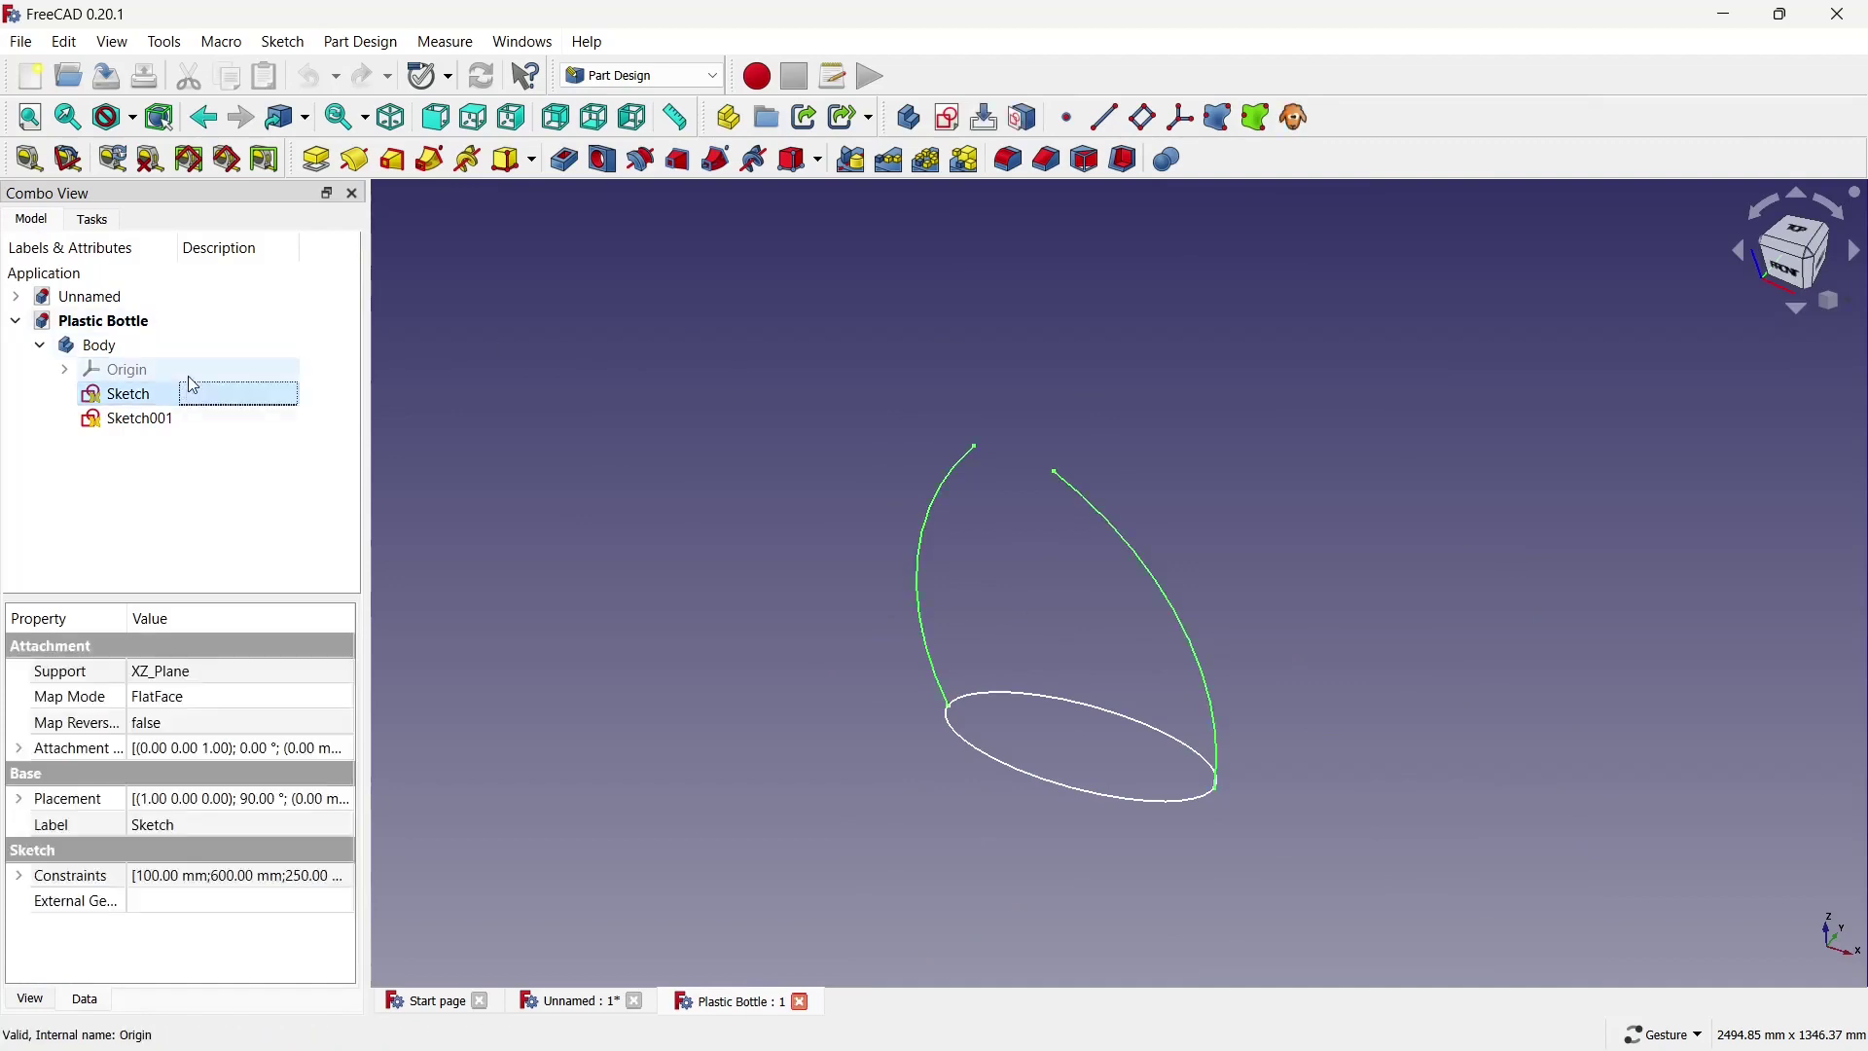
{"action": "key", "text": "space"}
{"action": "left_click", "coordinate": [720, 386]}
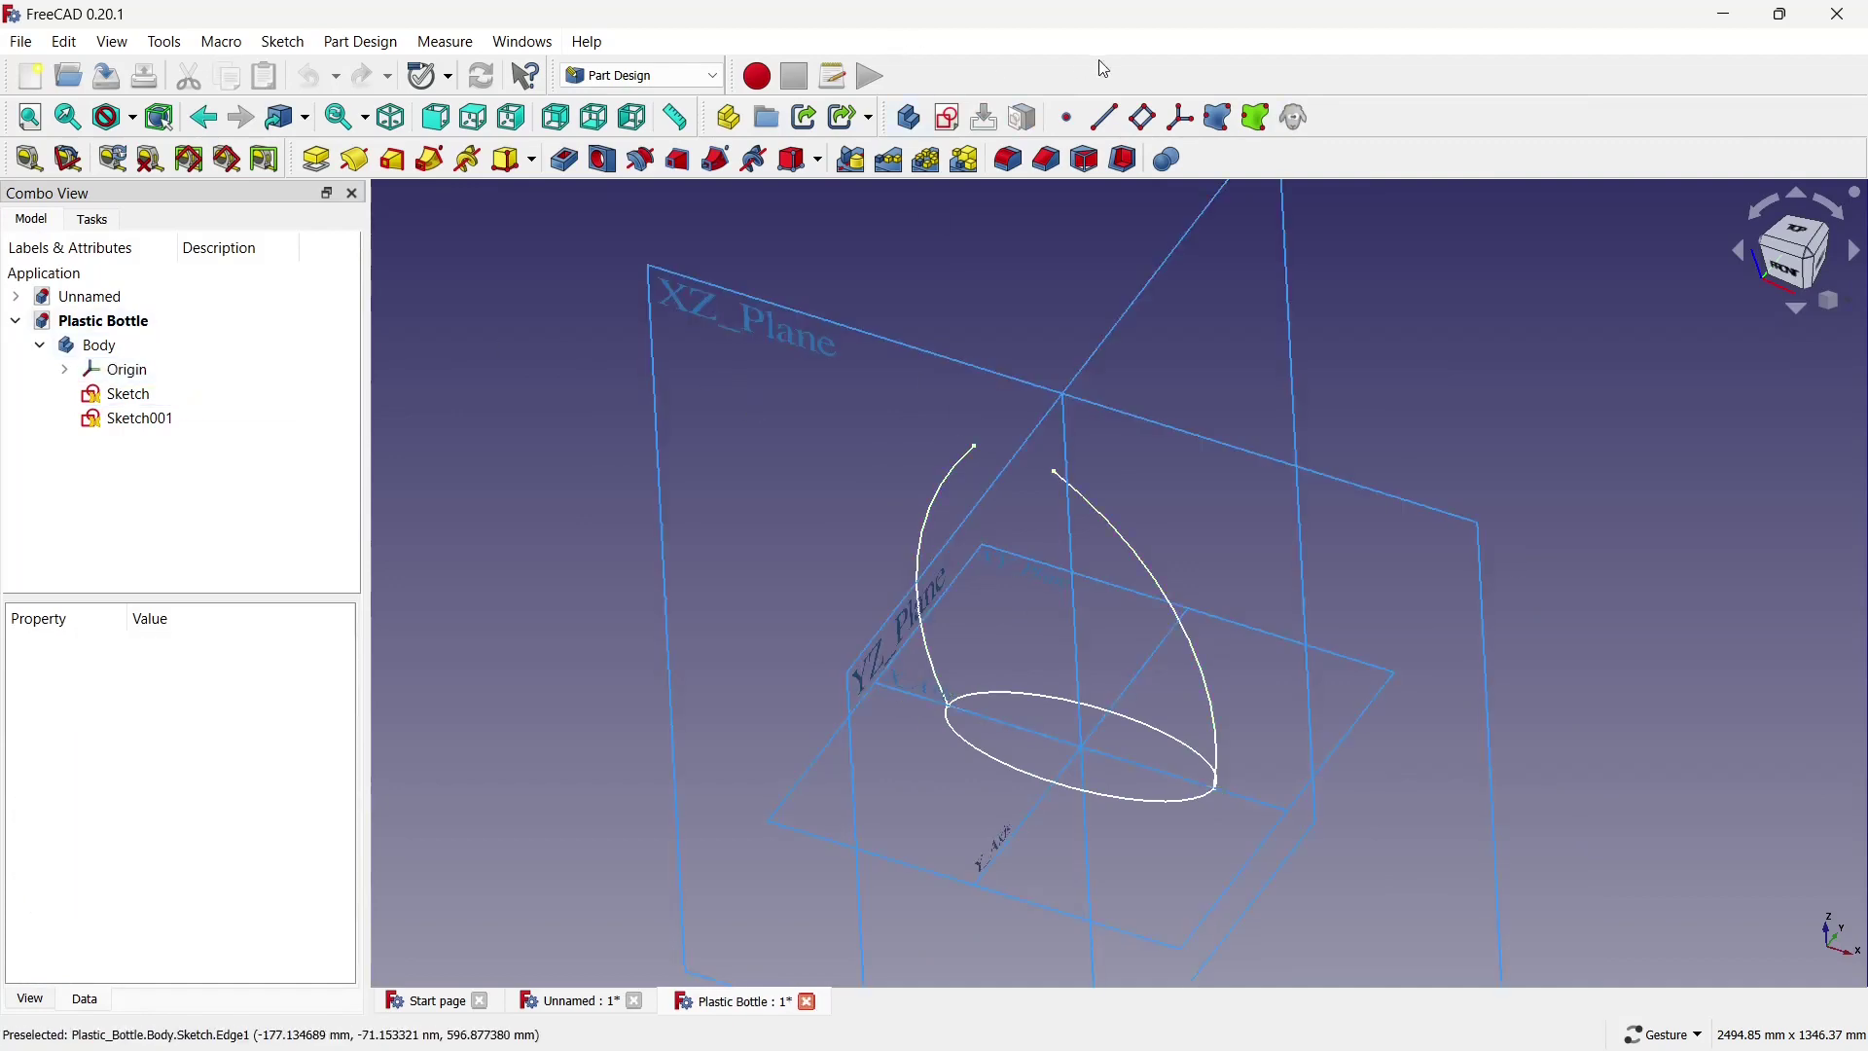
{"action": "left_click", "coordinate": [1143, 117]}
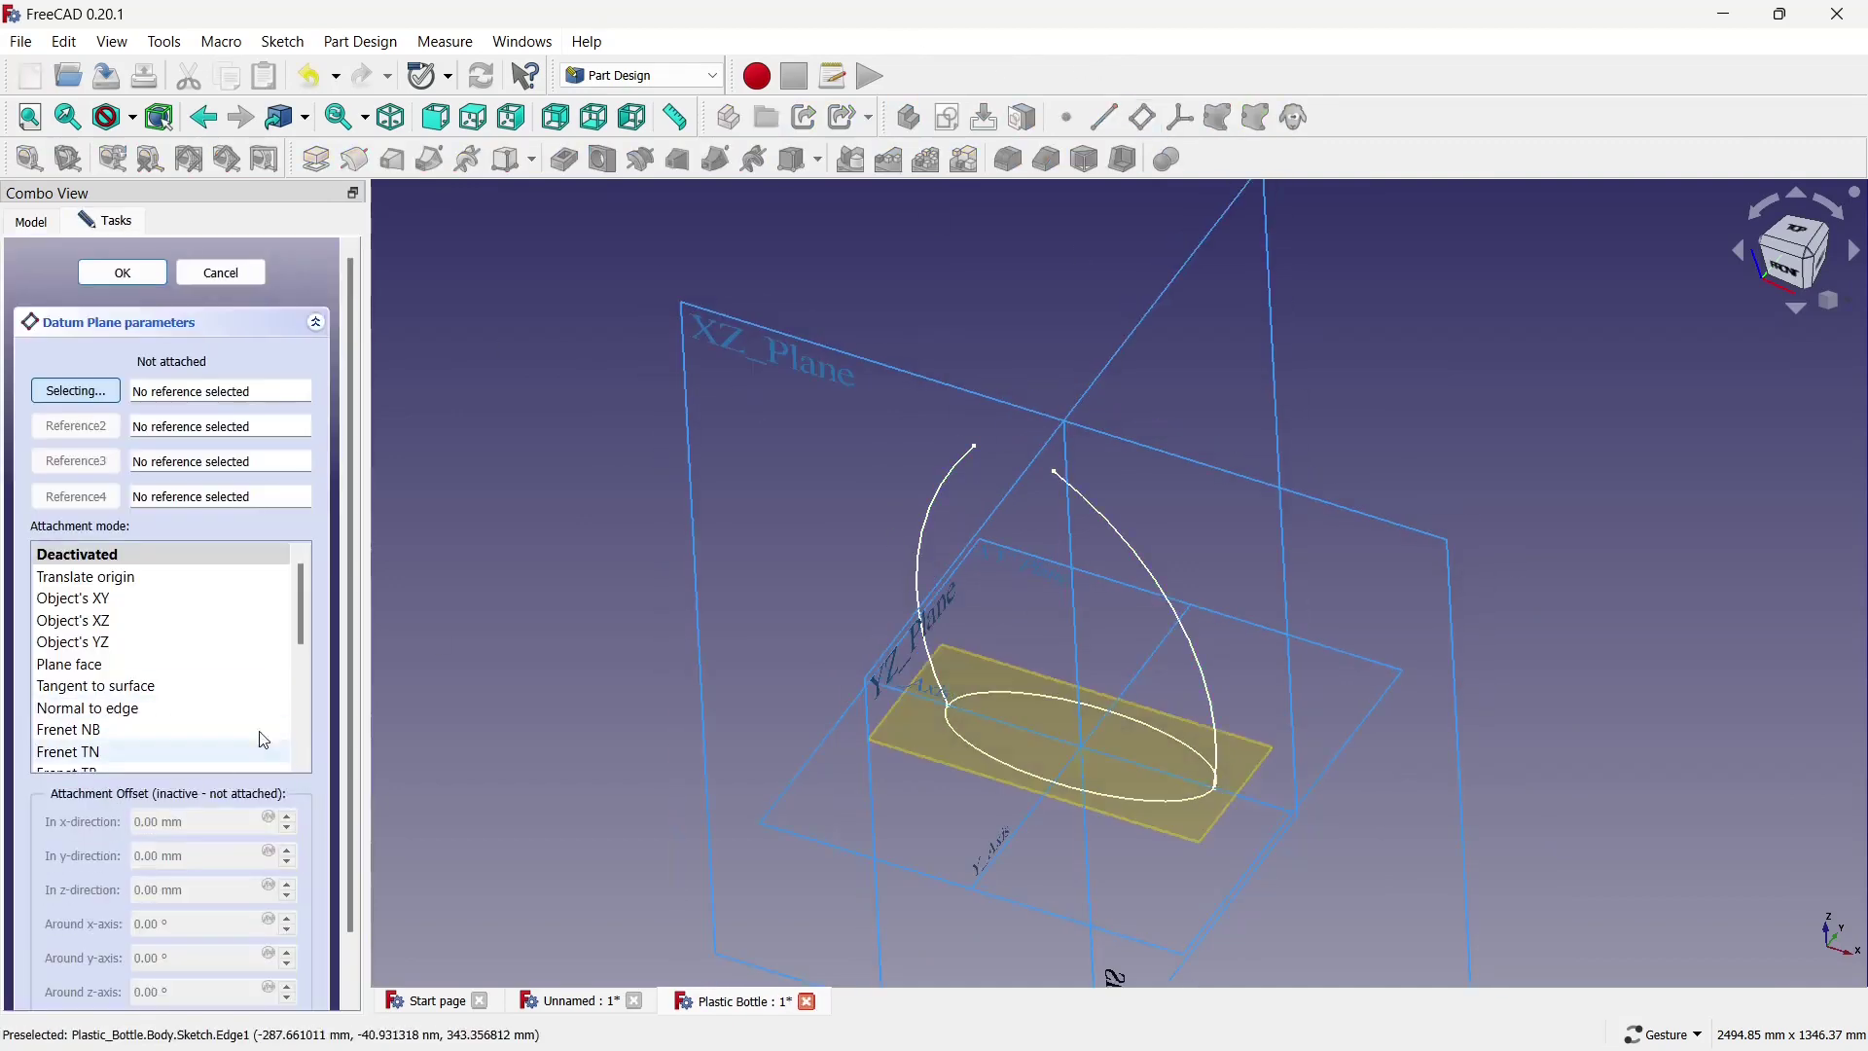
{"action": "left_click", "coordinate": [254, 276]}
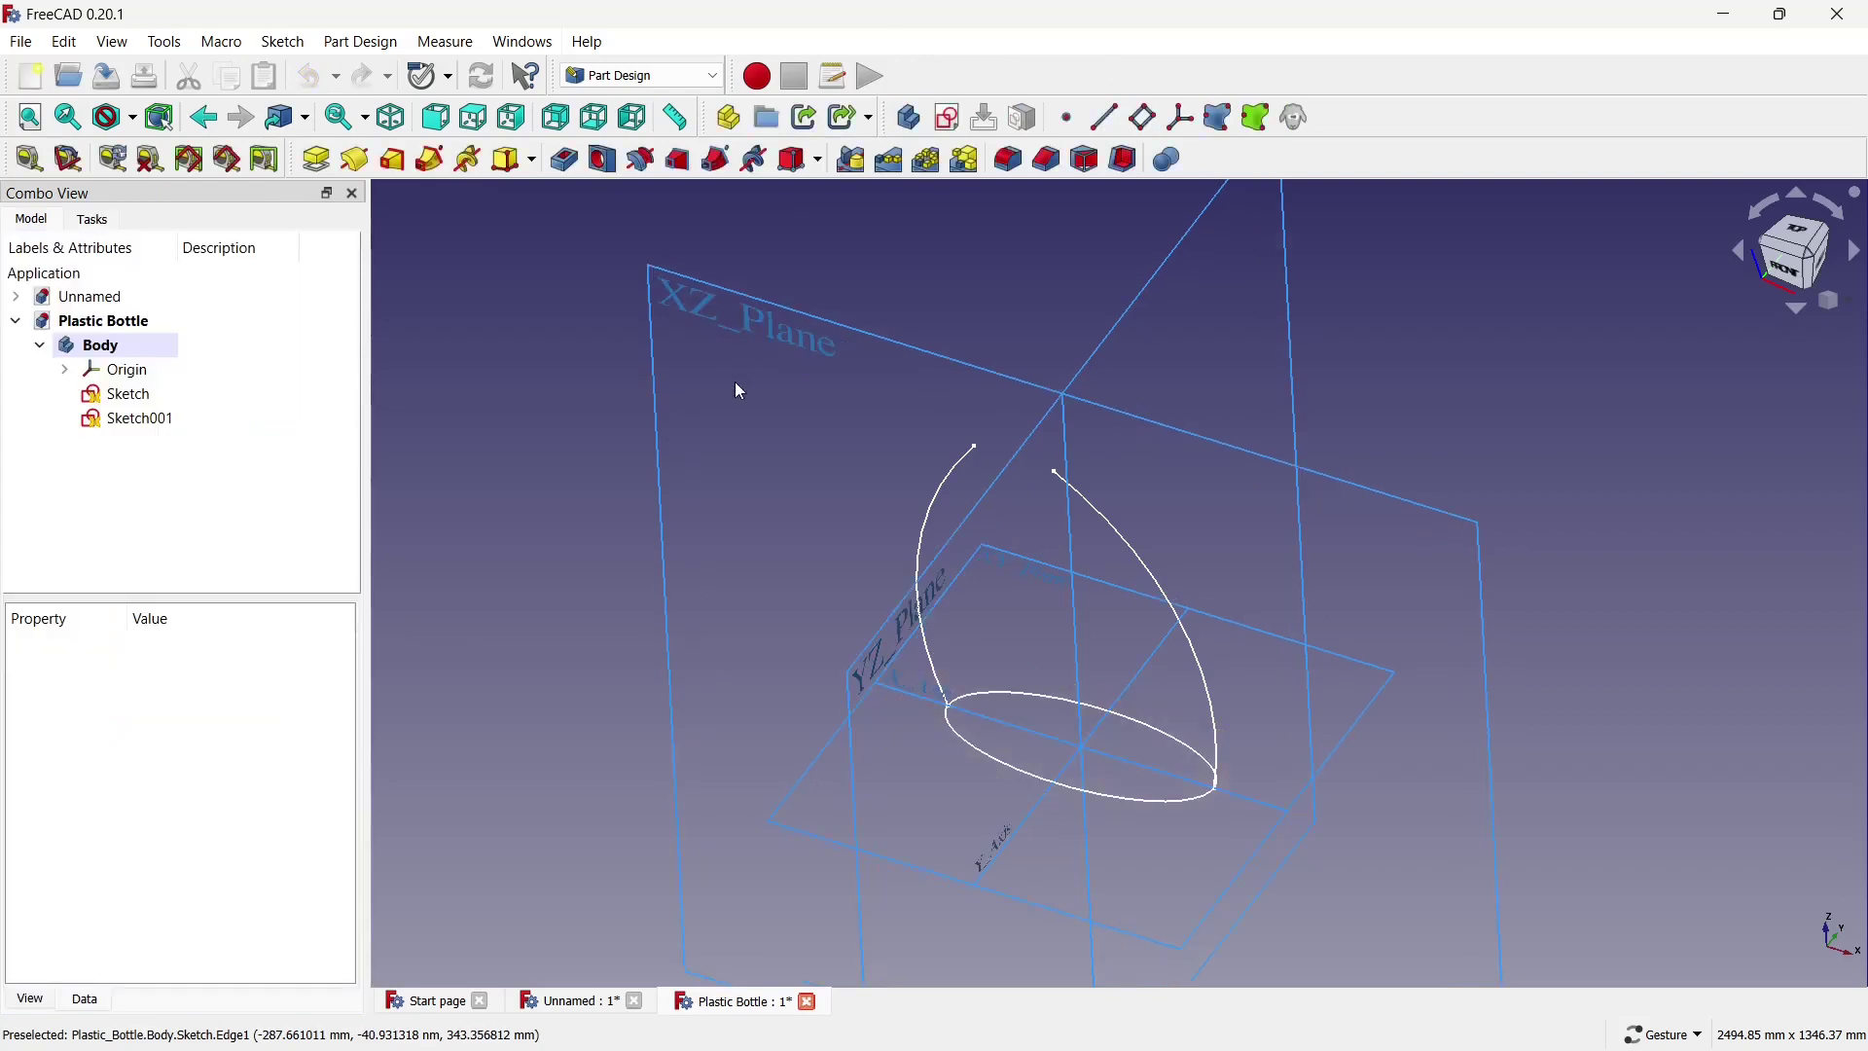
Create a datum plane on the XY plane offset 280 mm in z.
{"action": "left_click", "coordinate": [789, 793]}
{"action": "left_click", "coordinate": [1143, 117]}
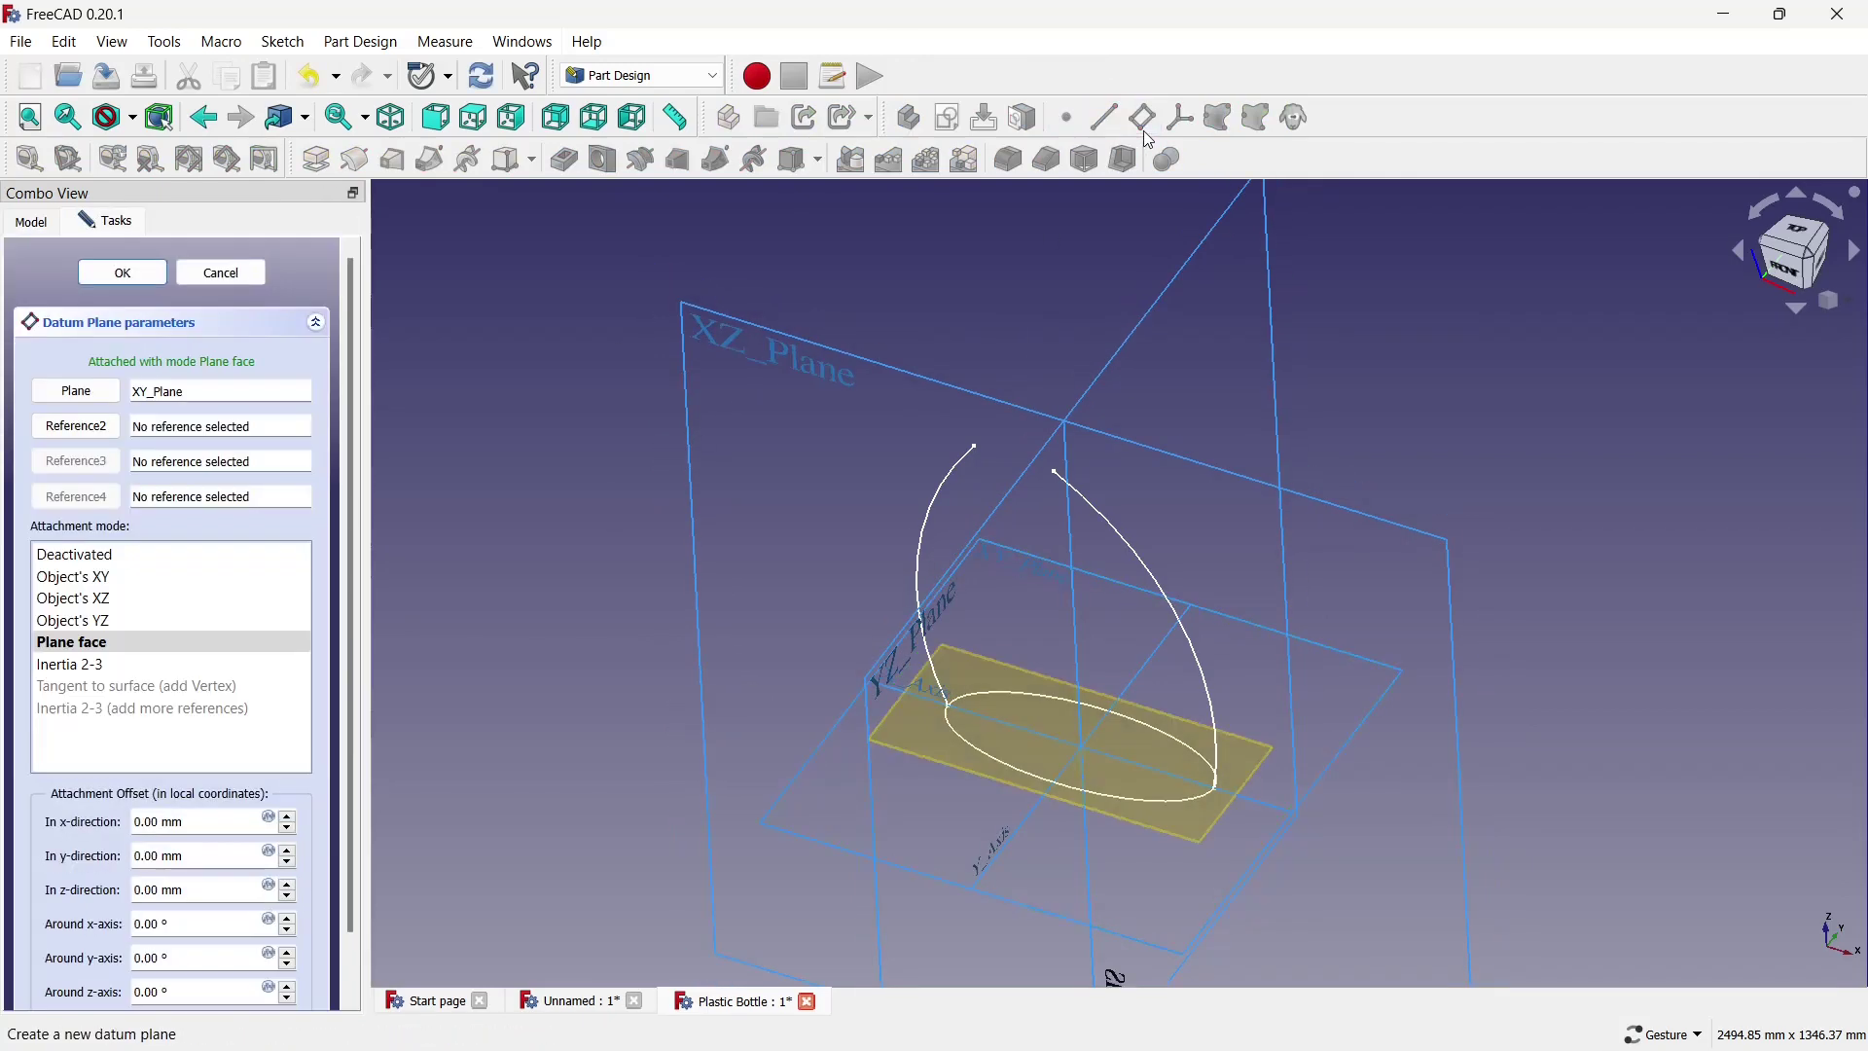
{"action": "key", "text": "ctrl+a"}
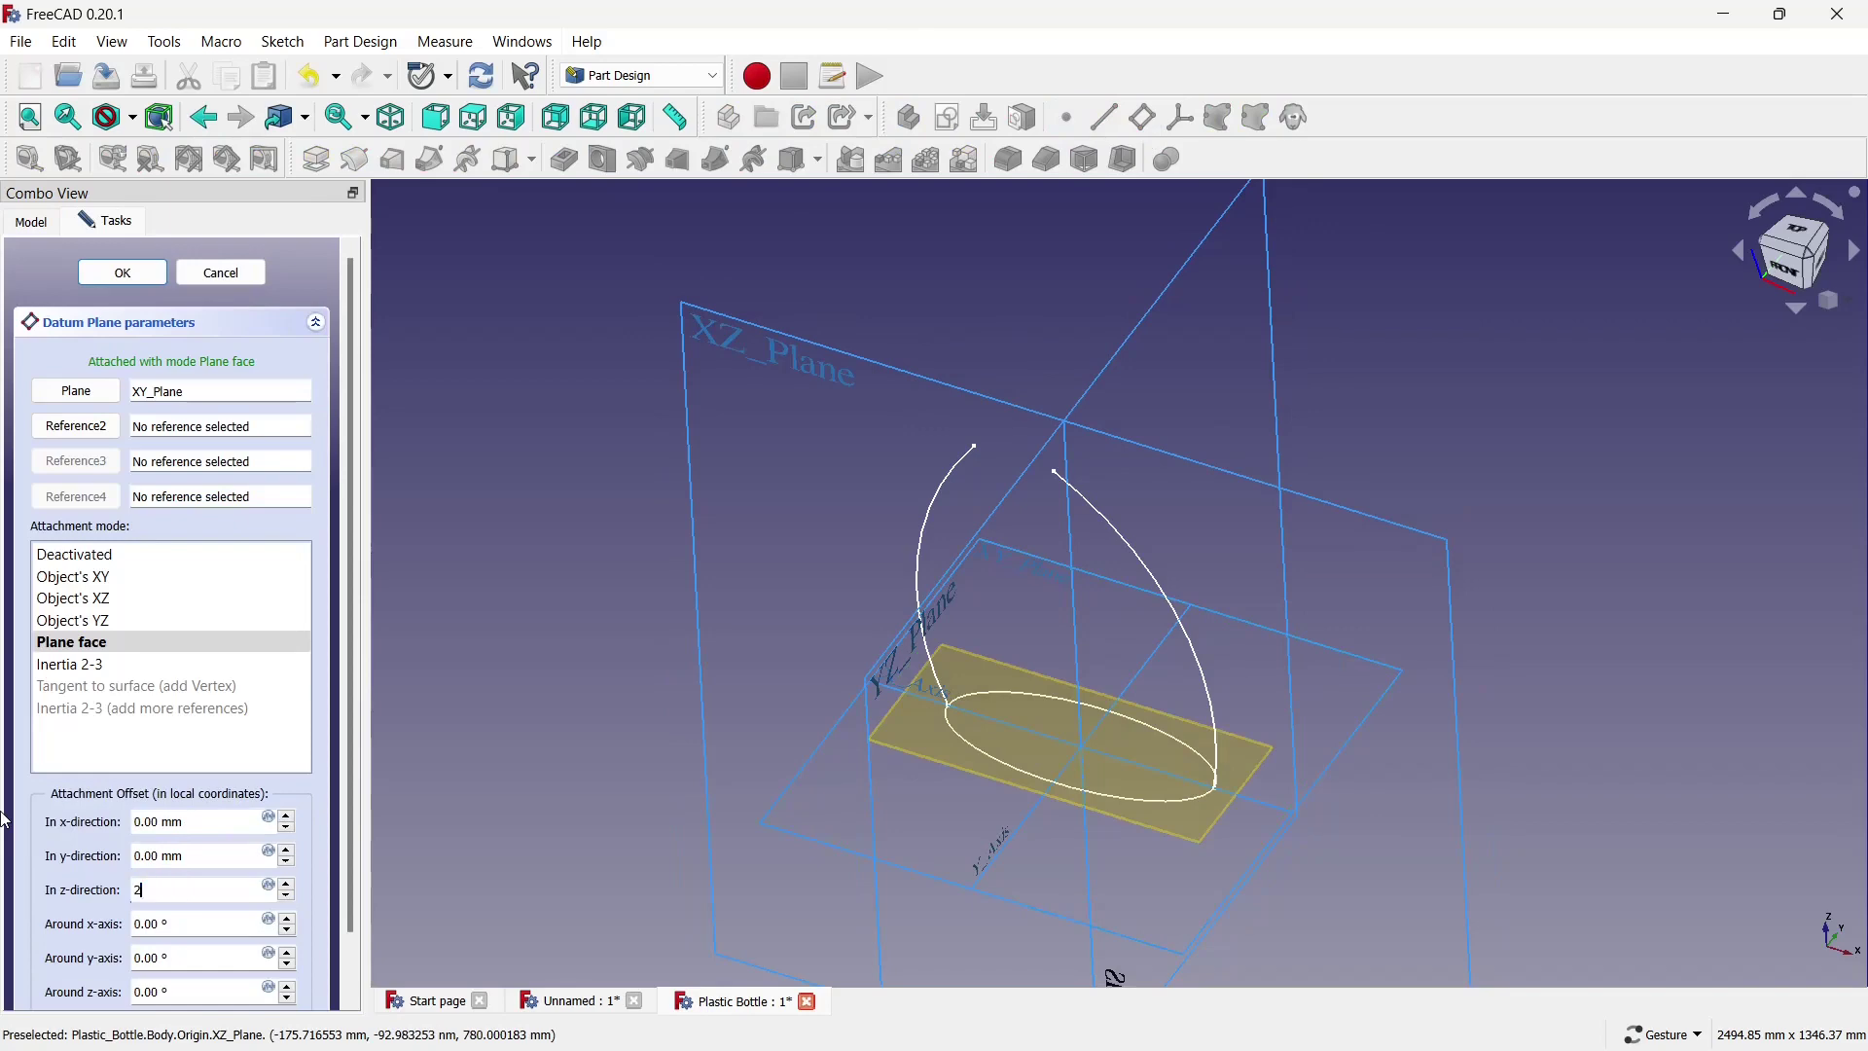
{"action": "type", "text": "80 mm"}
{"action": "left_click", "coordinate": [504, 788]}
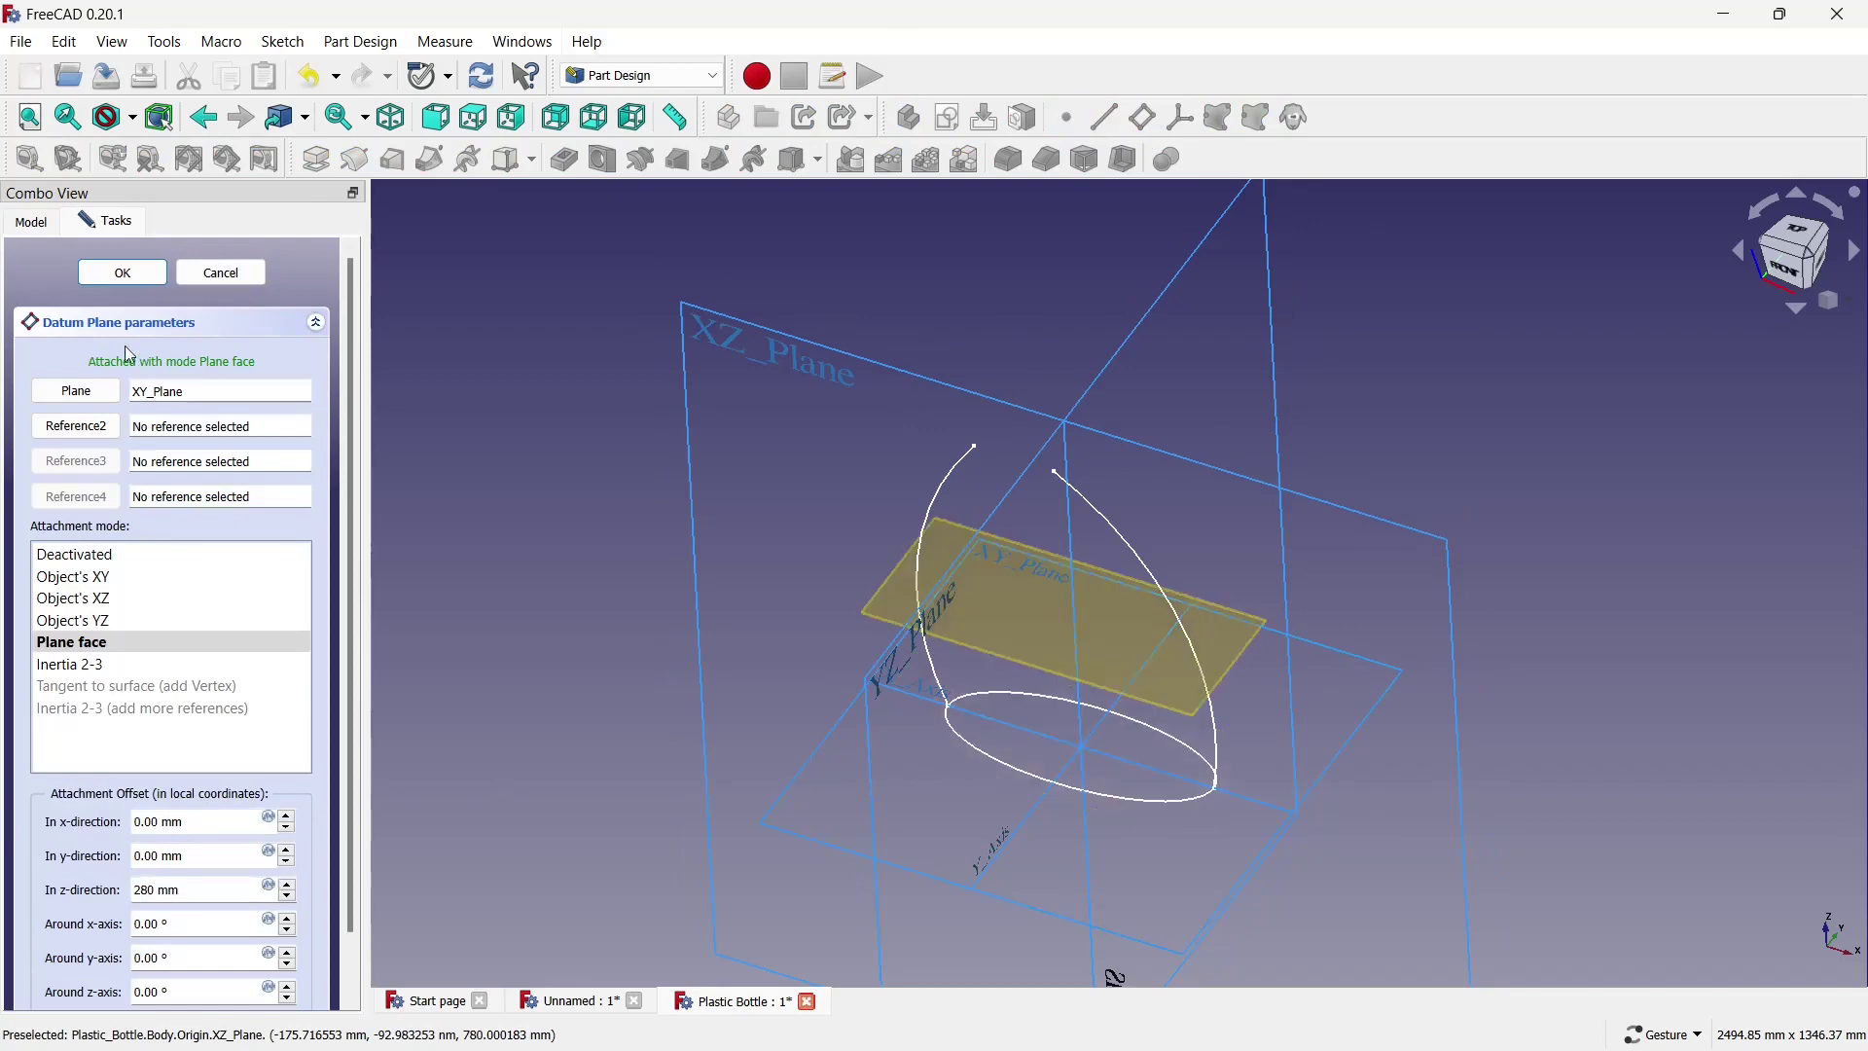
{"action": "left_click", "coordinate": [126, 276]}
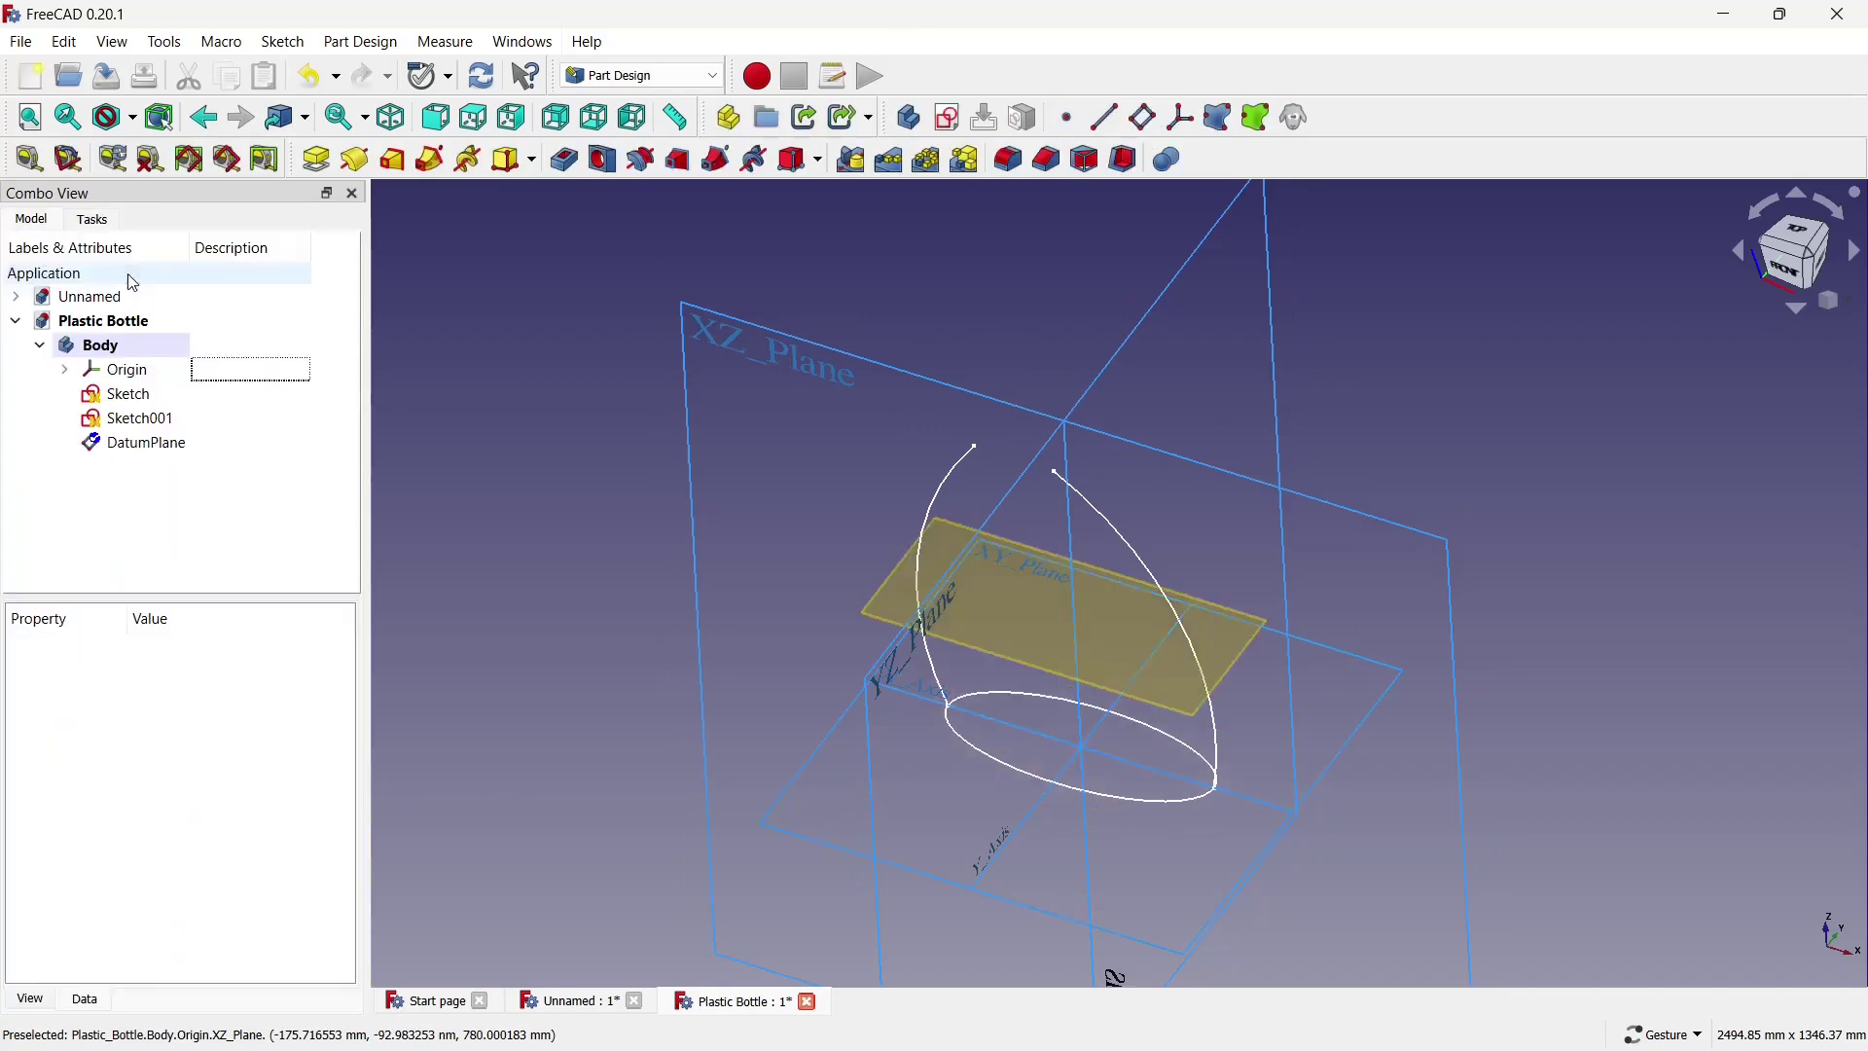
Reopen and leave the side-curve sketch, hide the origin, and select the new datum plane.
{"action": "double_click", "coordinate": [151, 392]}
{"action": "left_click", "coordinate": [188, 277]}
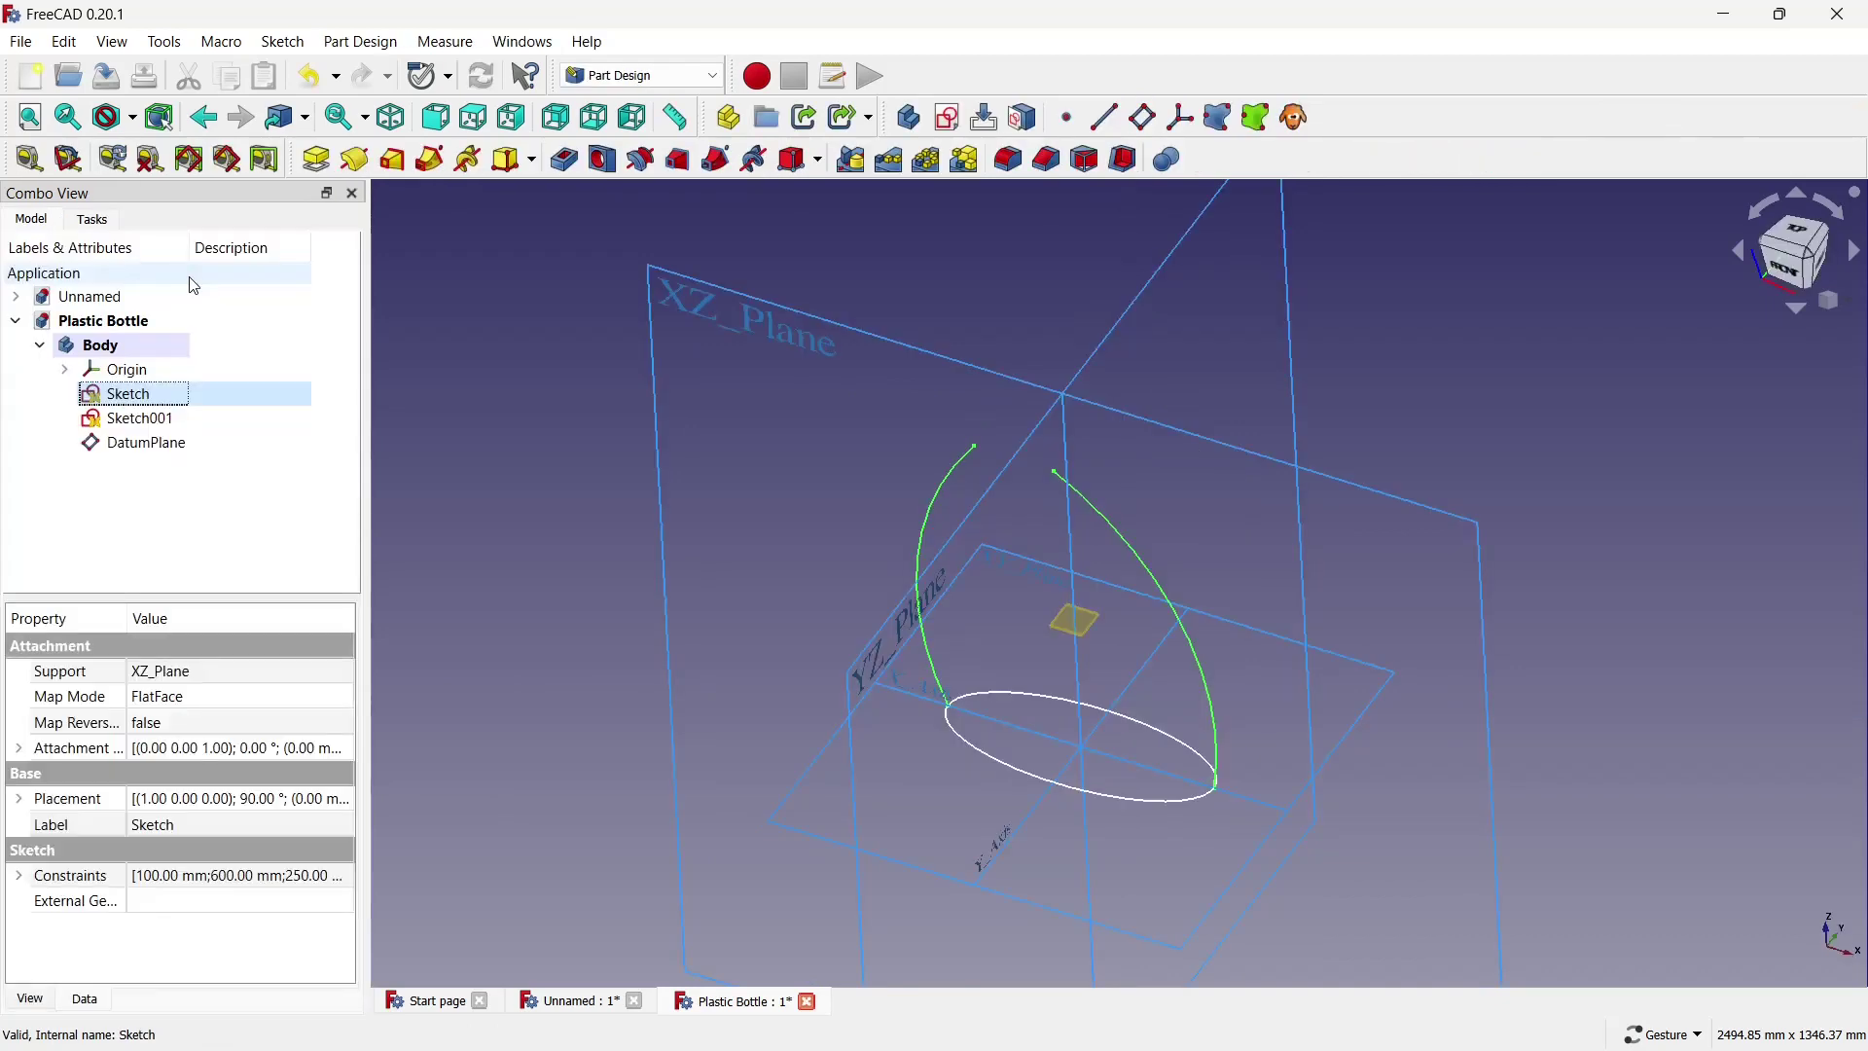
{"action": "left_click", "coordinate": [146, 369]}
{"action": "key", "text": "space"}
{"action": "left_click", "coordinate": [768, 535]}
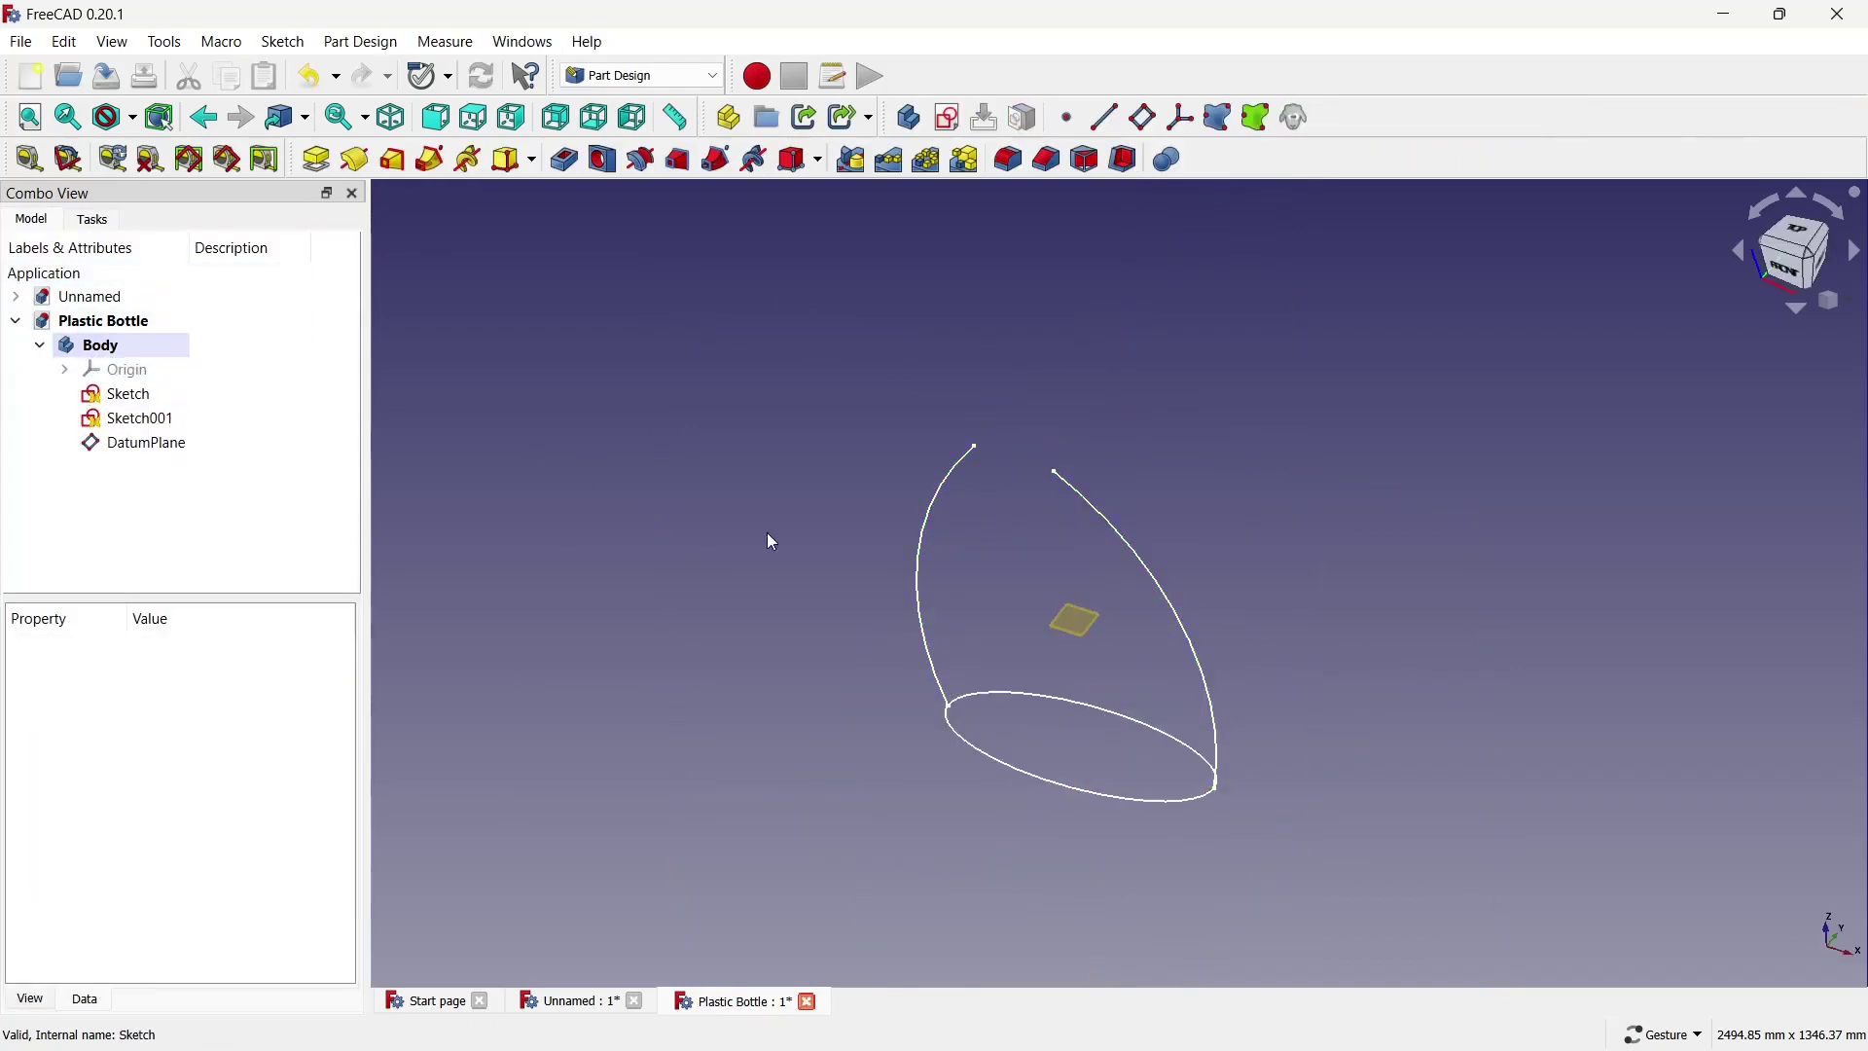
{"action": "left_click", "coordinate": [187, 446]}
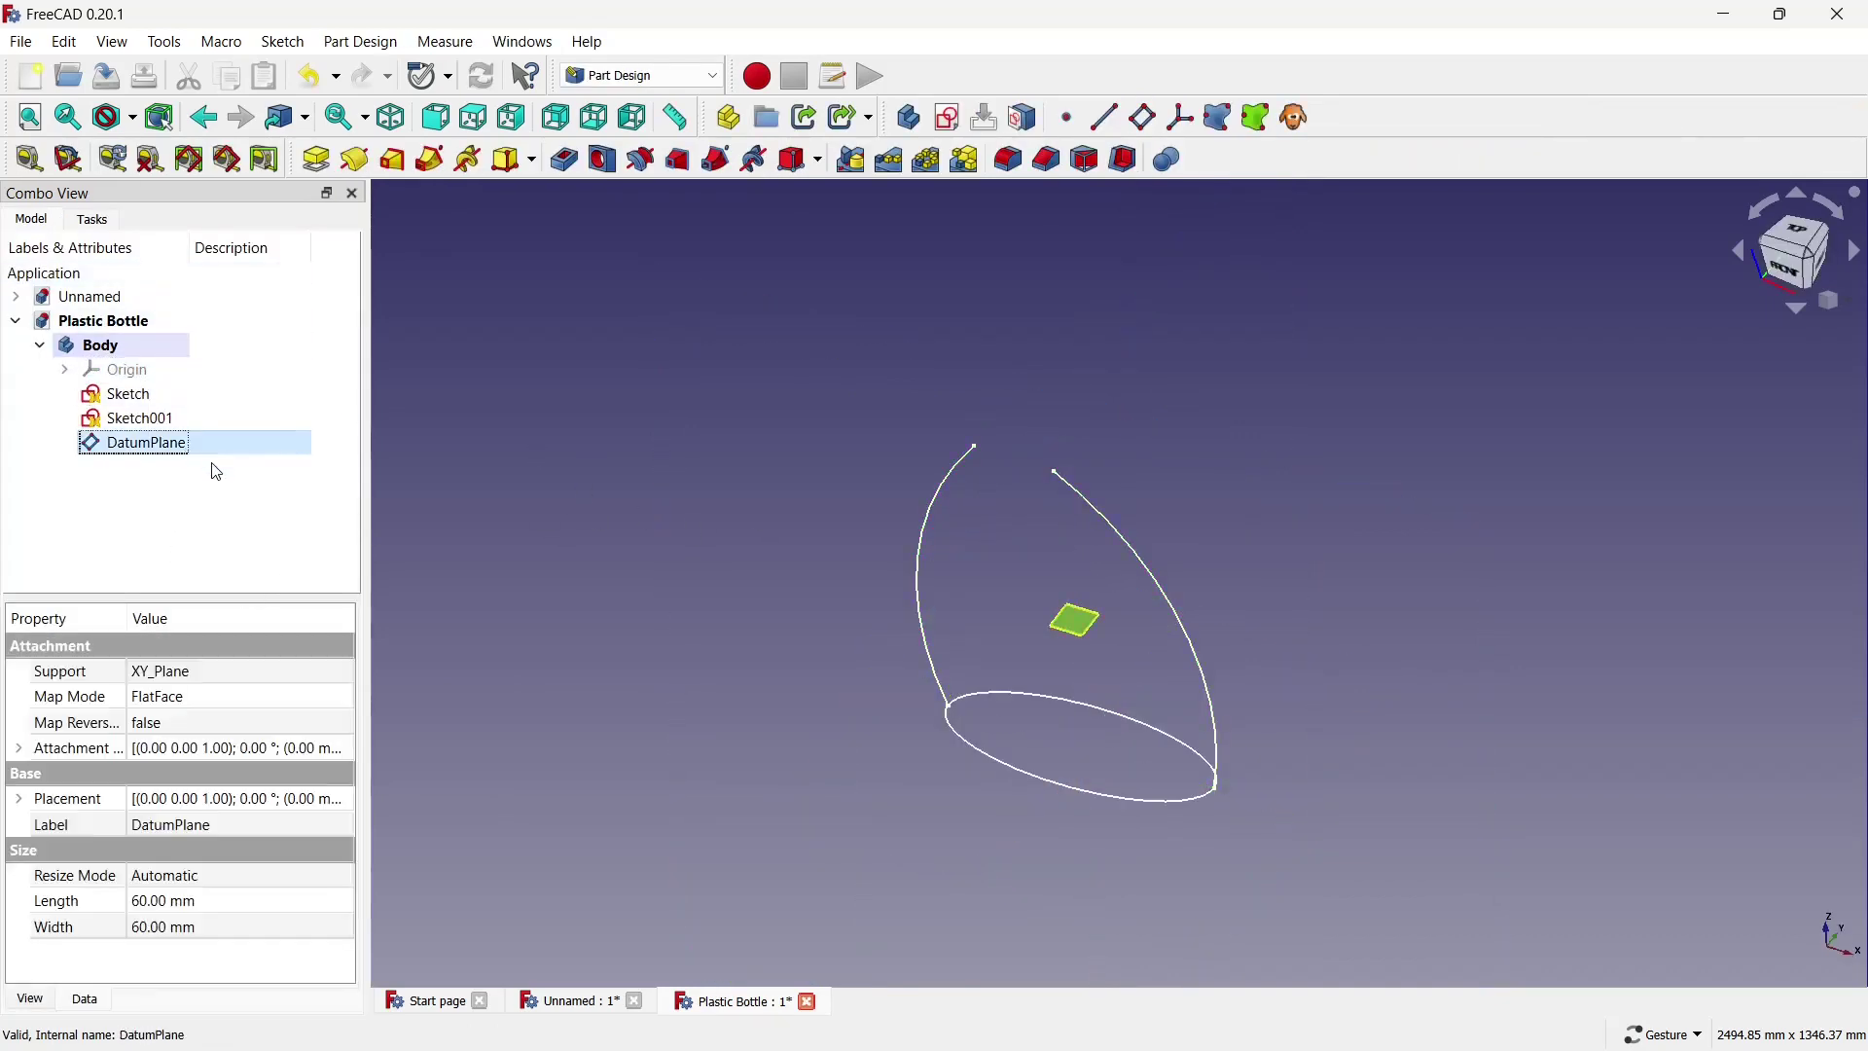
Start a new sketch on the datum plane, hide the plane, and switch to isometric view.
{"action": "left_click", "coordinate": [960, 122]}
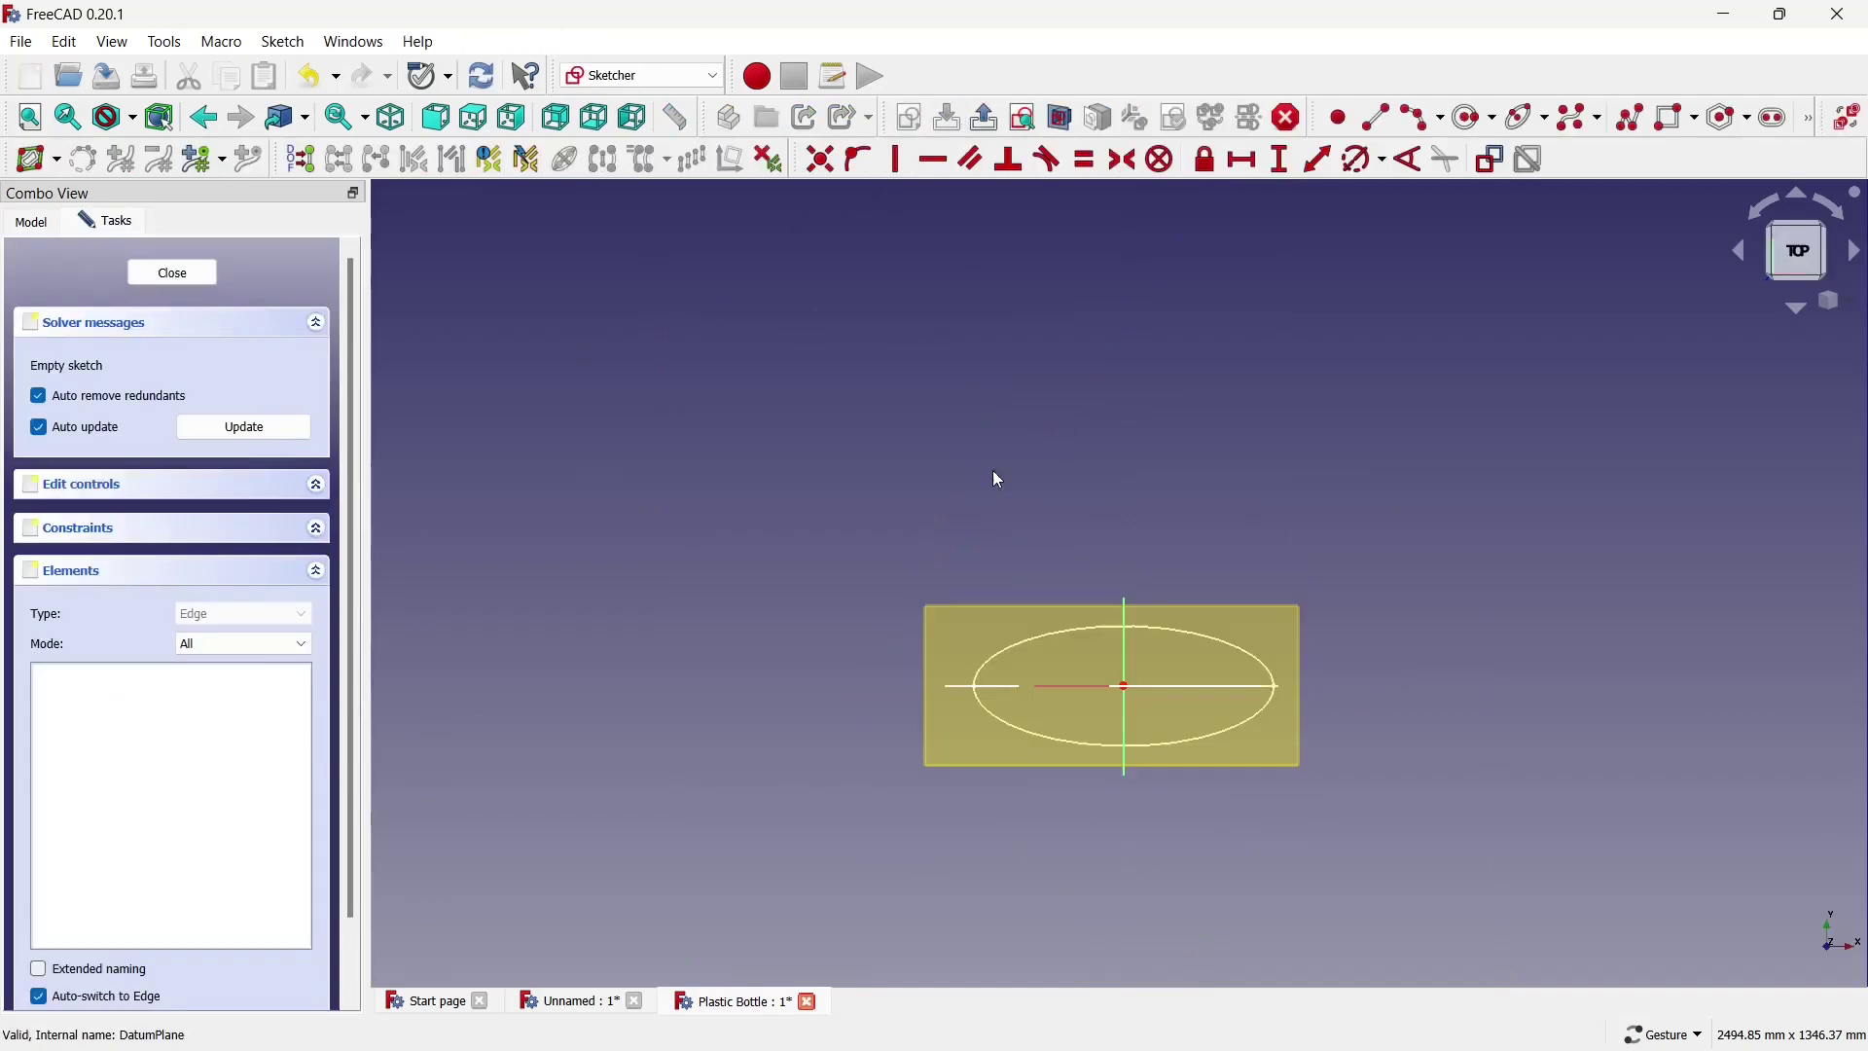
{"action": "left_click", "coordinate": [172, 272]}
{"action": "left_click", "coordinate": [141, 447]}
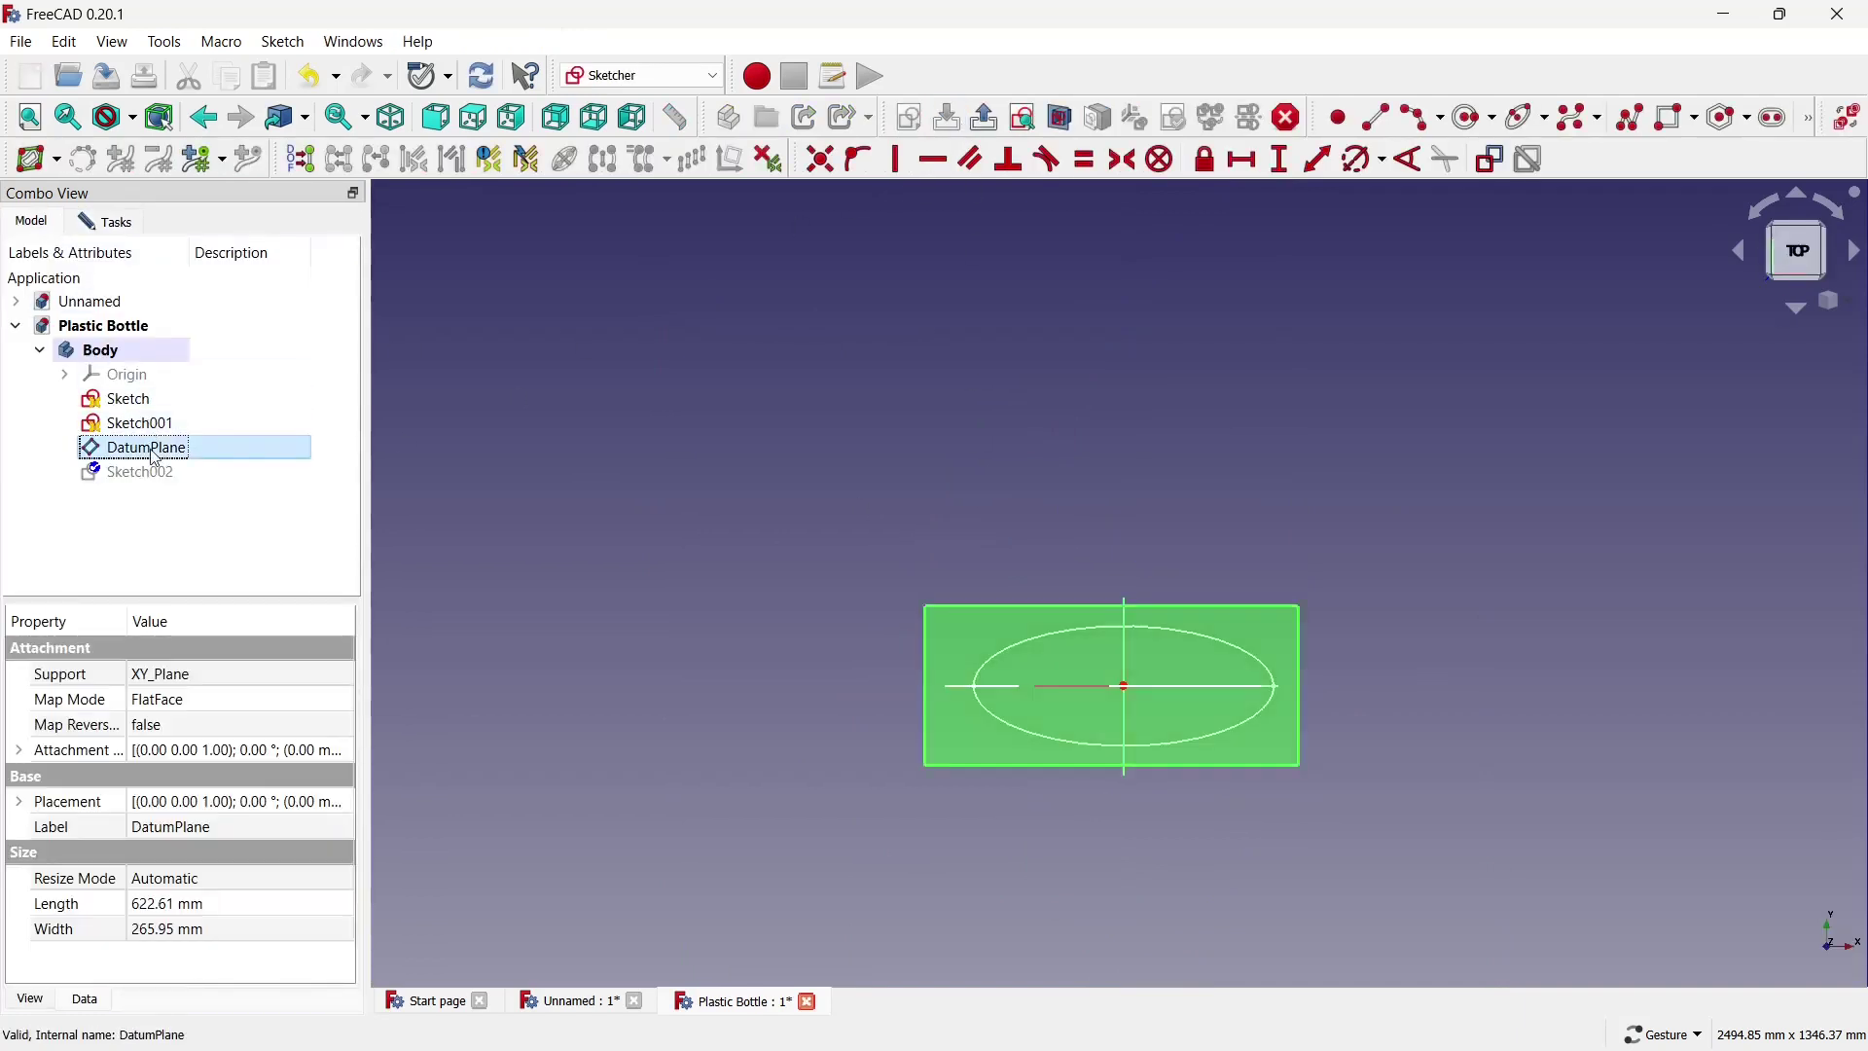
{"action": "key", "text": "space"}
{"action": "left_click", "coordinate": [1812, 401]}
{"action": "left_click", "coordinate": [1846, 305]}
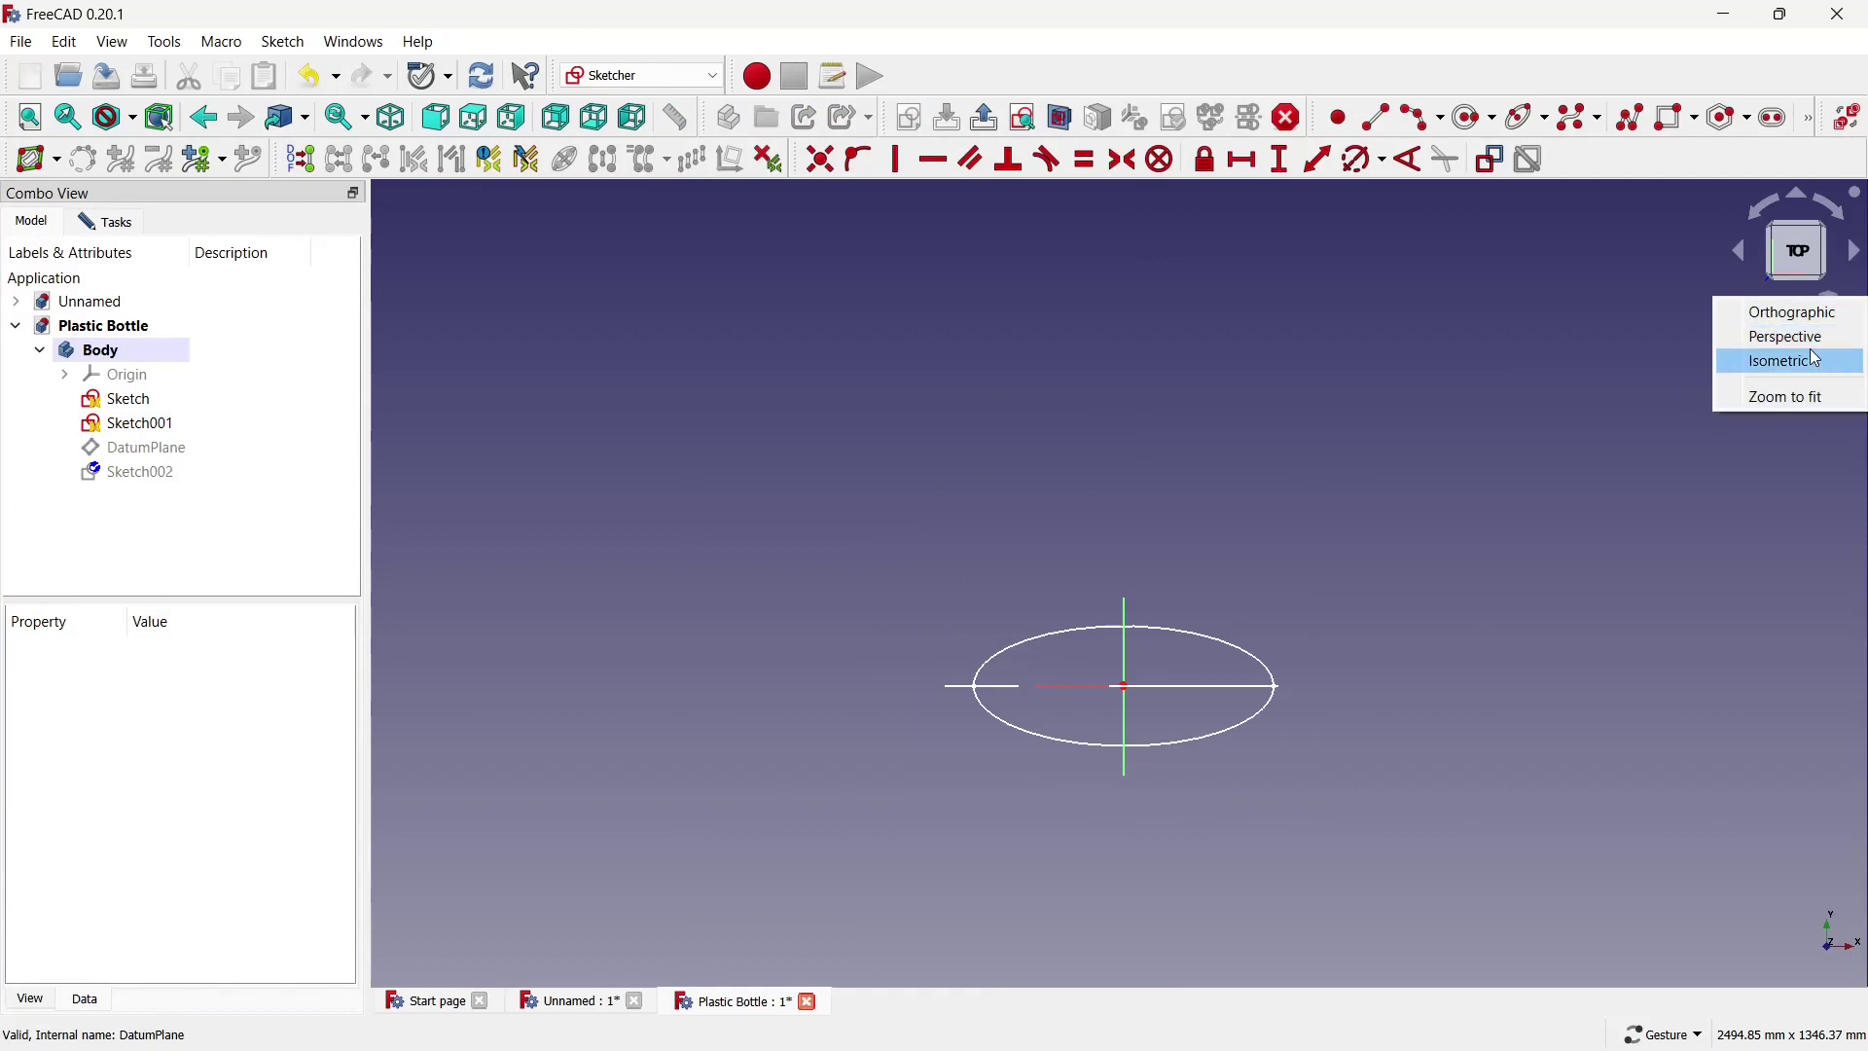
{"action": "left_click", "coordinate": [1778, 360]}
{"action": "scroll", "coordinate": [973, 538], "scroll_direction": "up", "scroll_amount": 2}
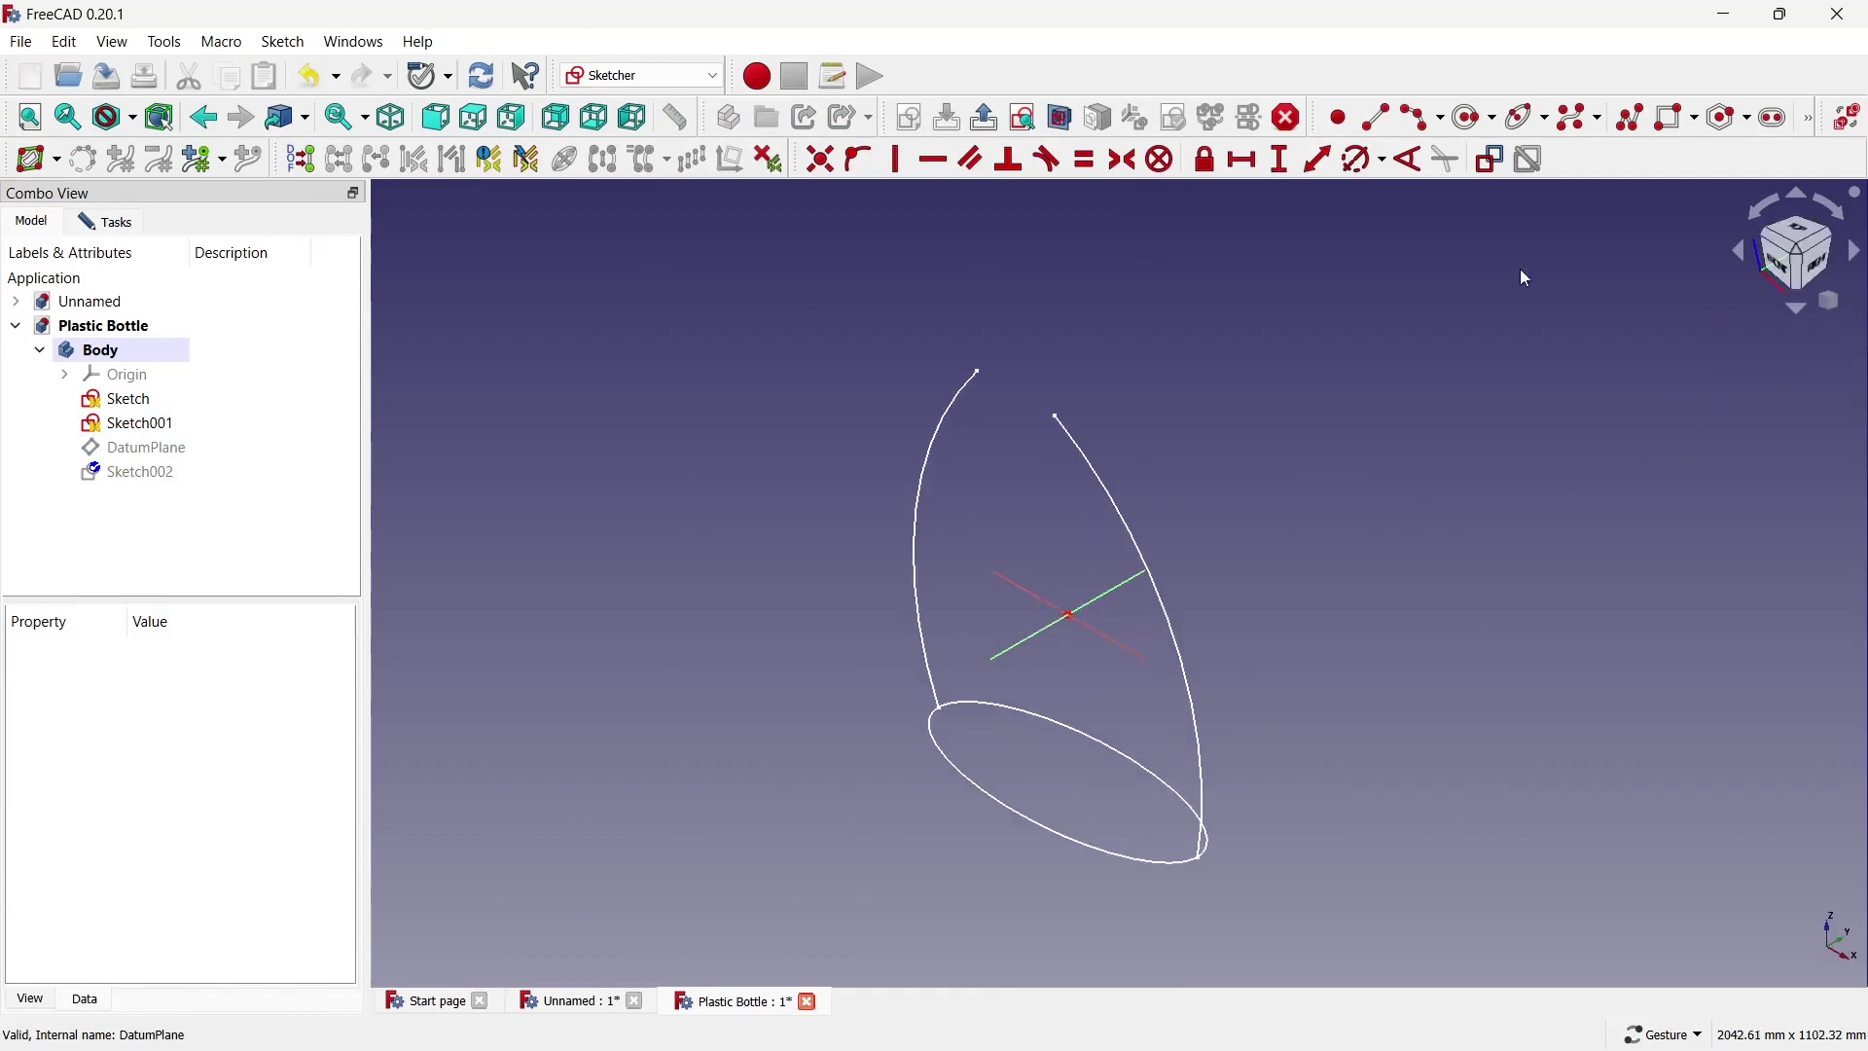
Project the right bottle curve and draw an ellipse centred on the axis, reaching the left curve.
{"action": "left_click", "coordinate": [1812, 117]}
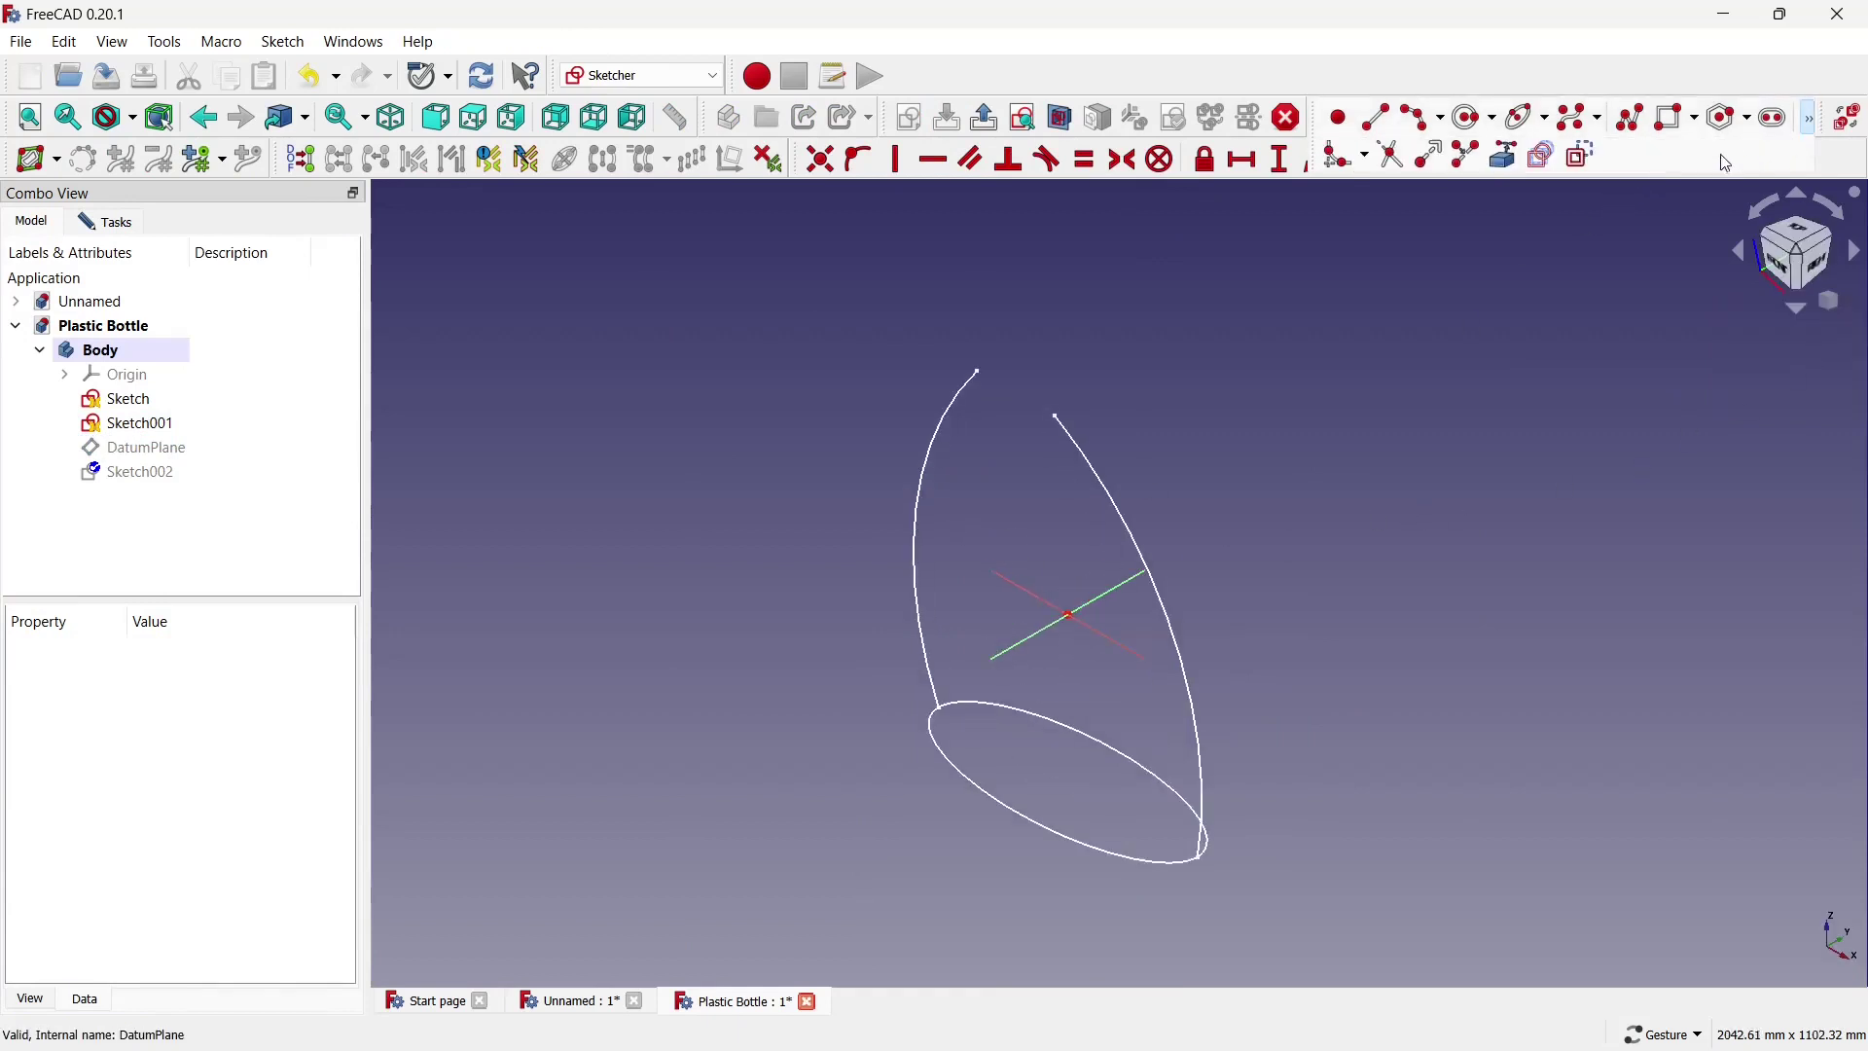
{"action": "left_click", "coordinate": [1523, 165]}
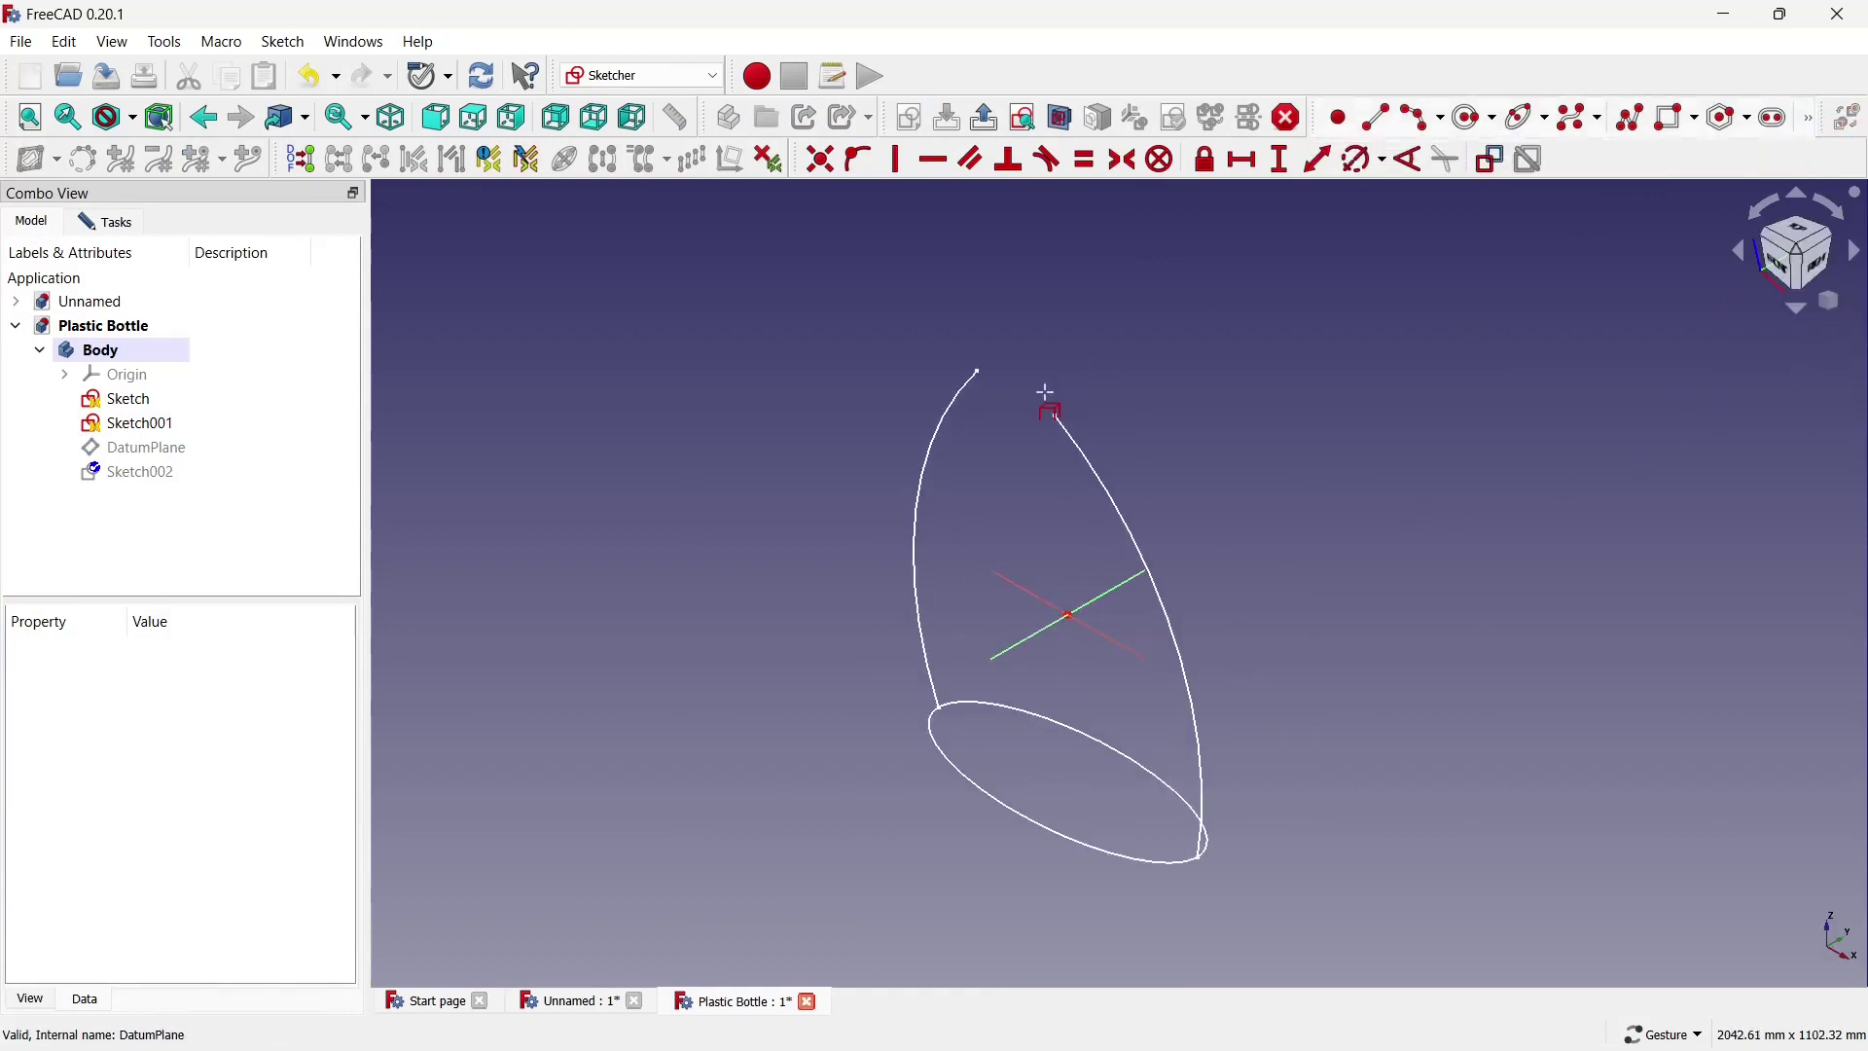
{"action": "left_click", "coordinate": [1117, 521]}
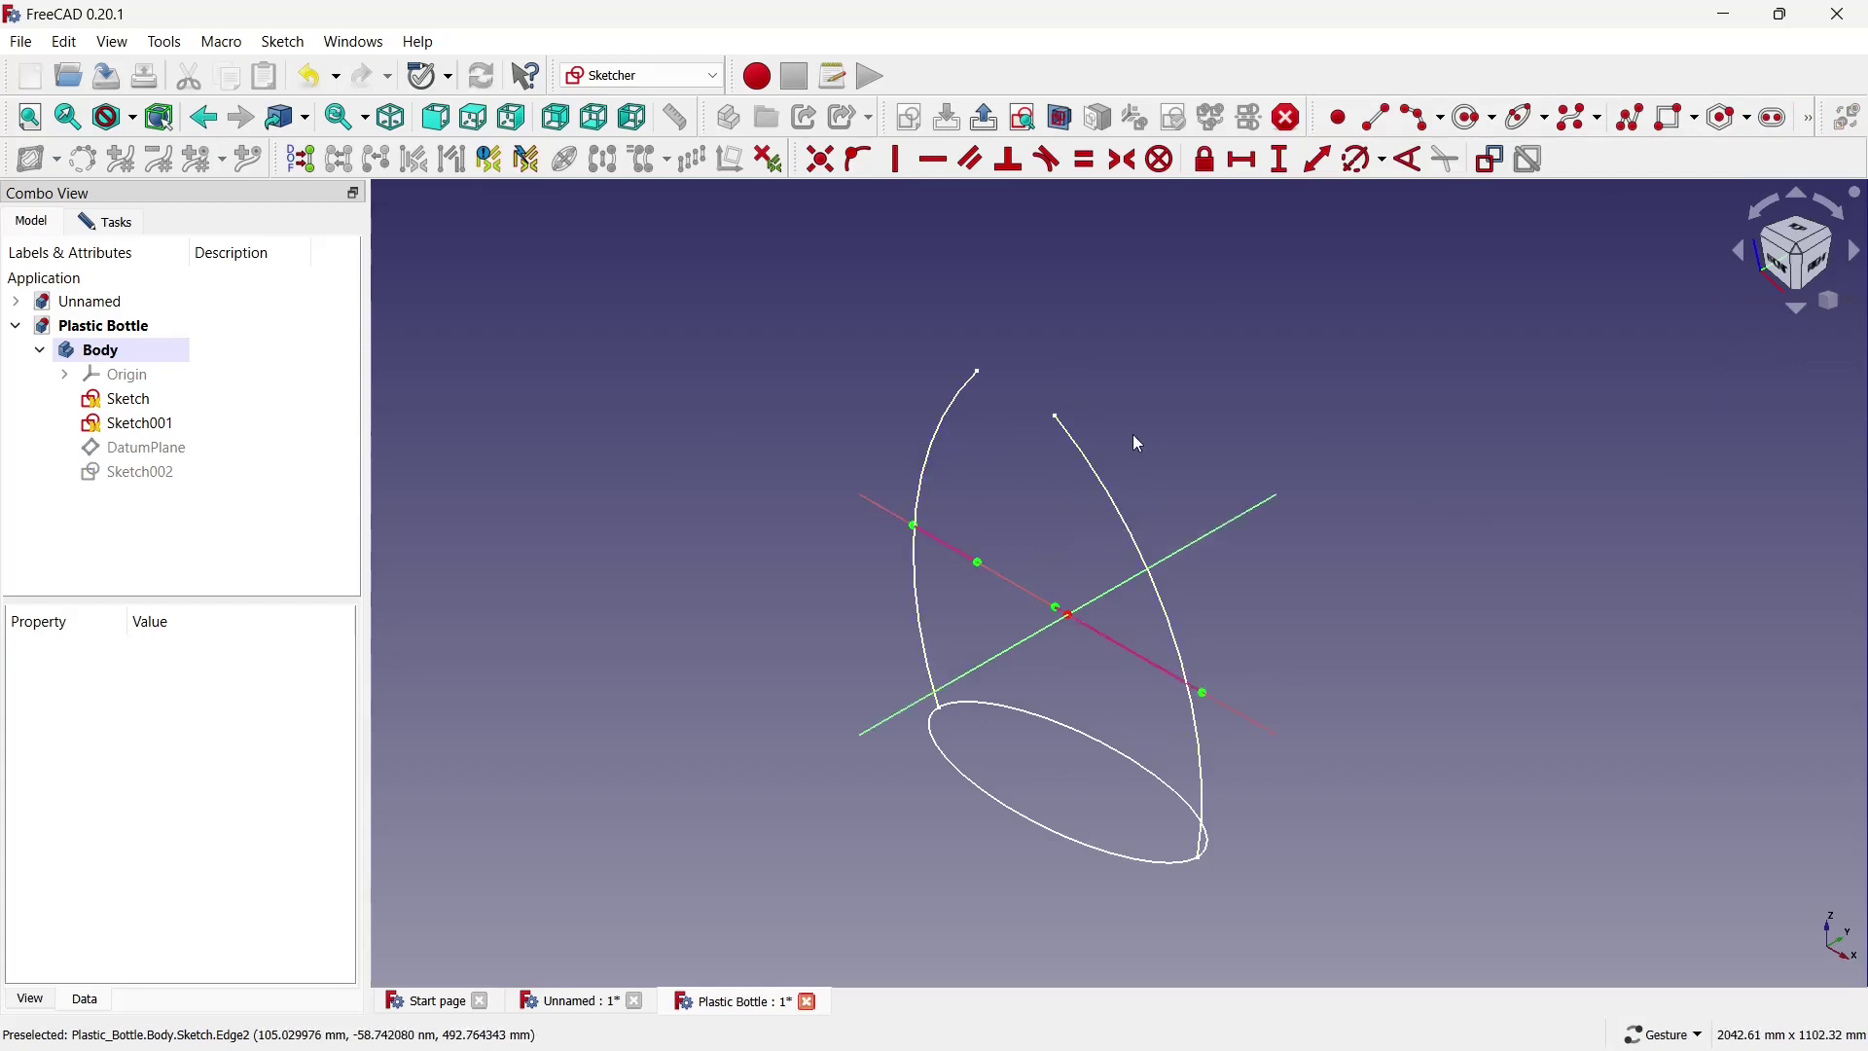
{"action": "left_click", "coordinate": [1514, 127]}
{"action": "scroll", "coordinate": [1051, 562], "scroll_direction": "up", "scroll_amount": 2}
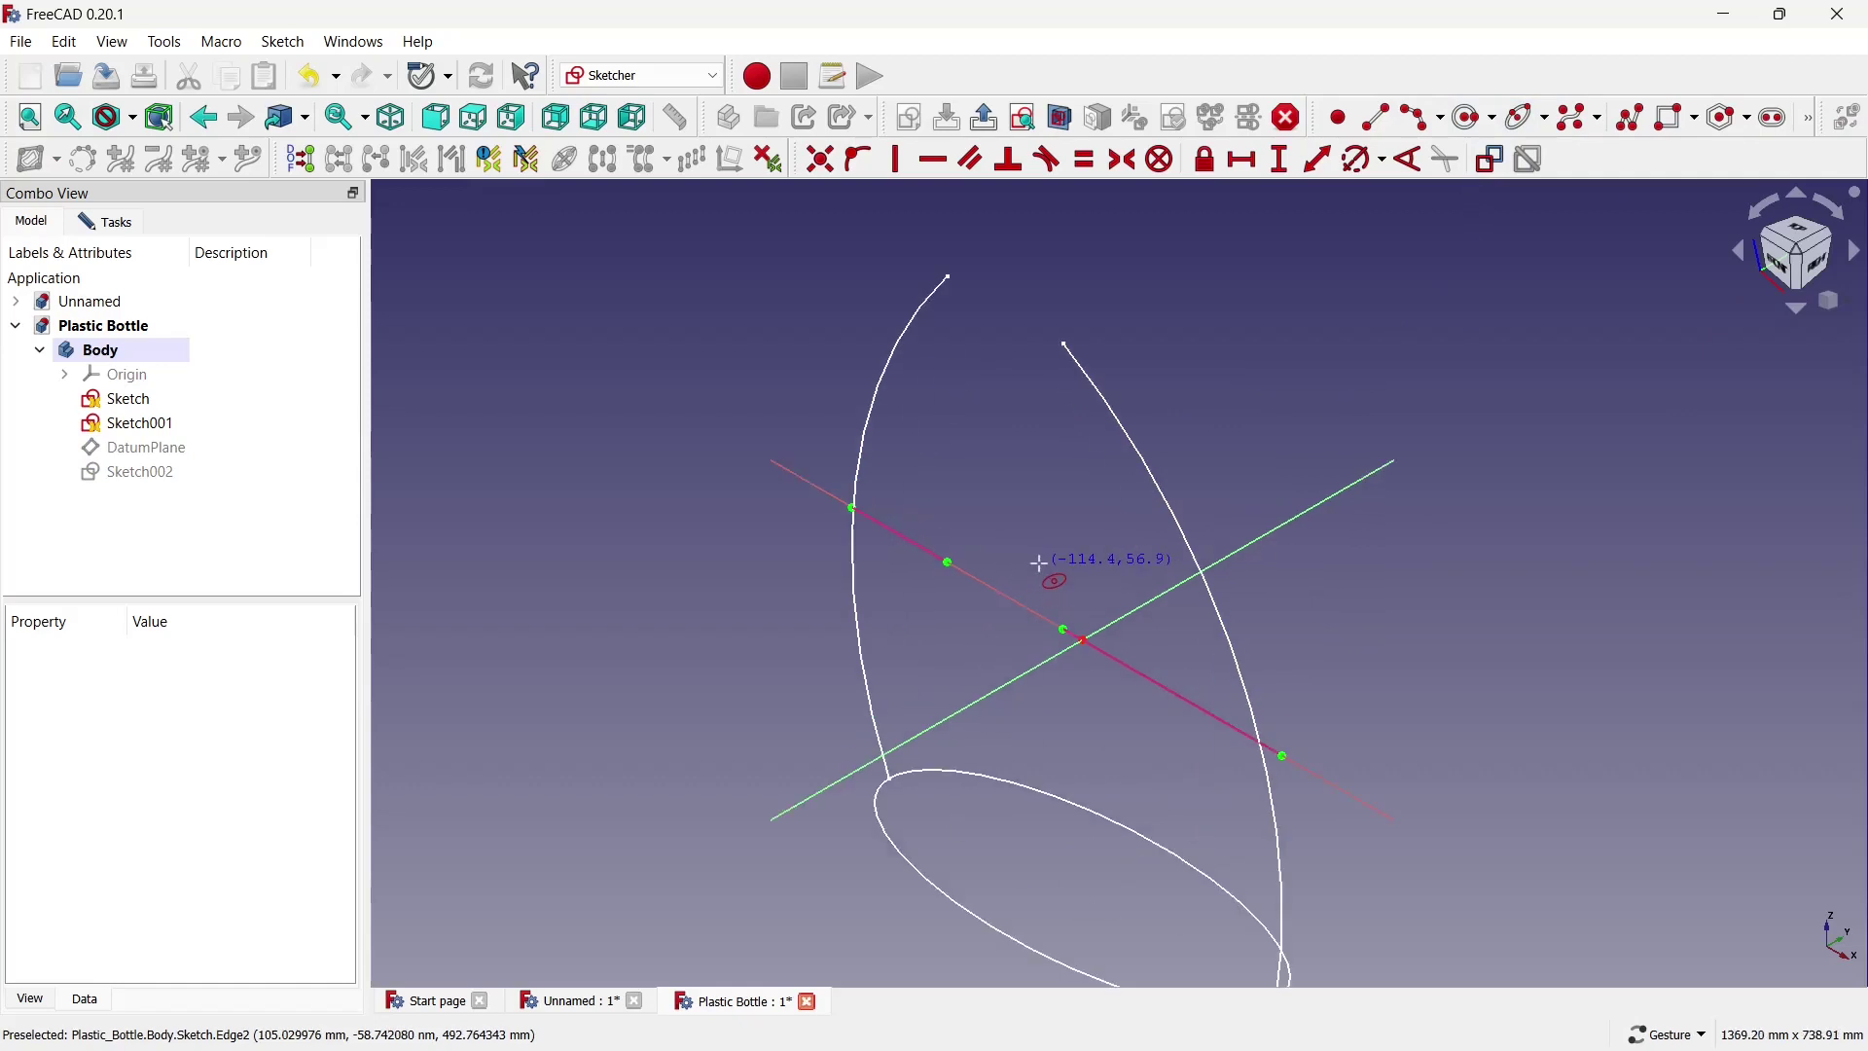
{"action": "left_click", "coordinate": [1045, 613]}
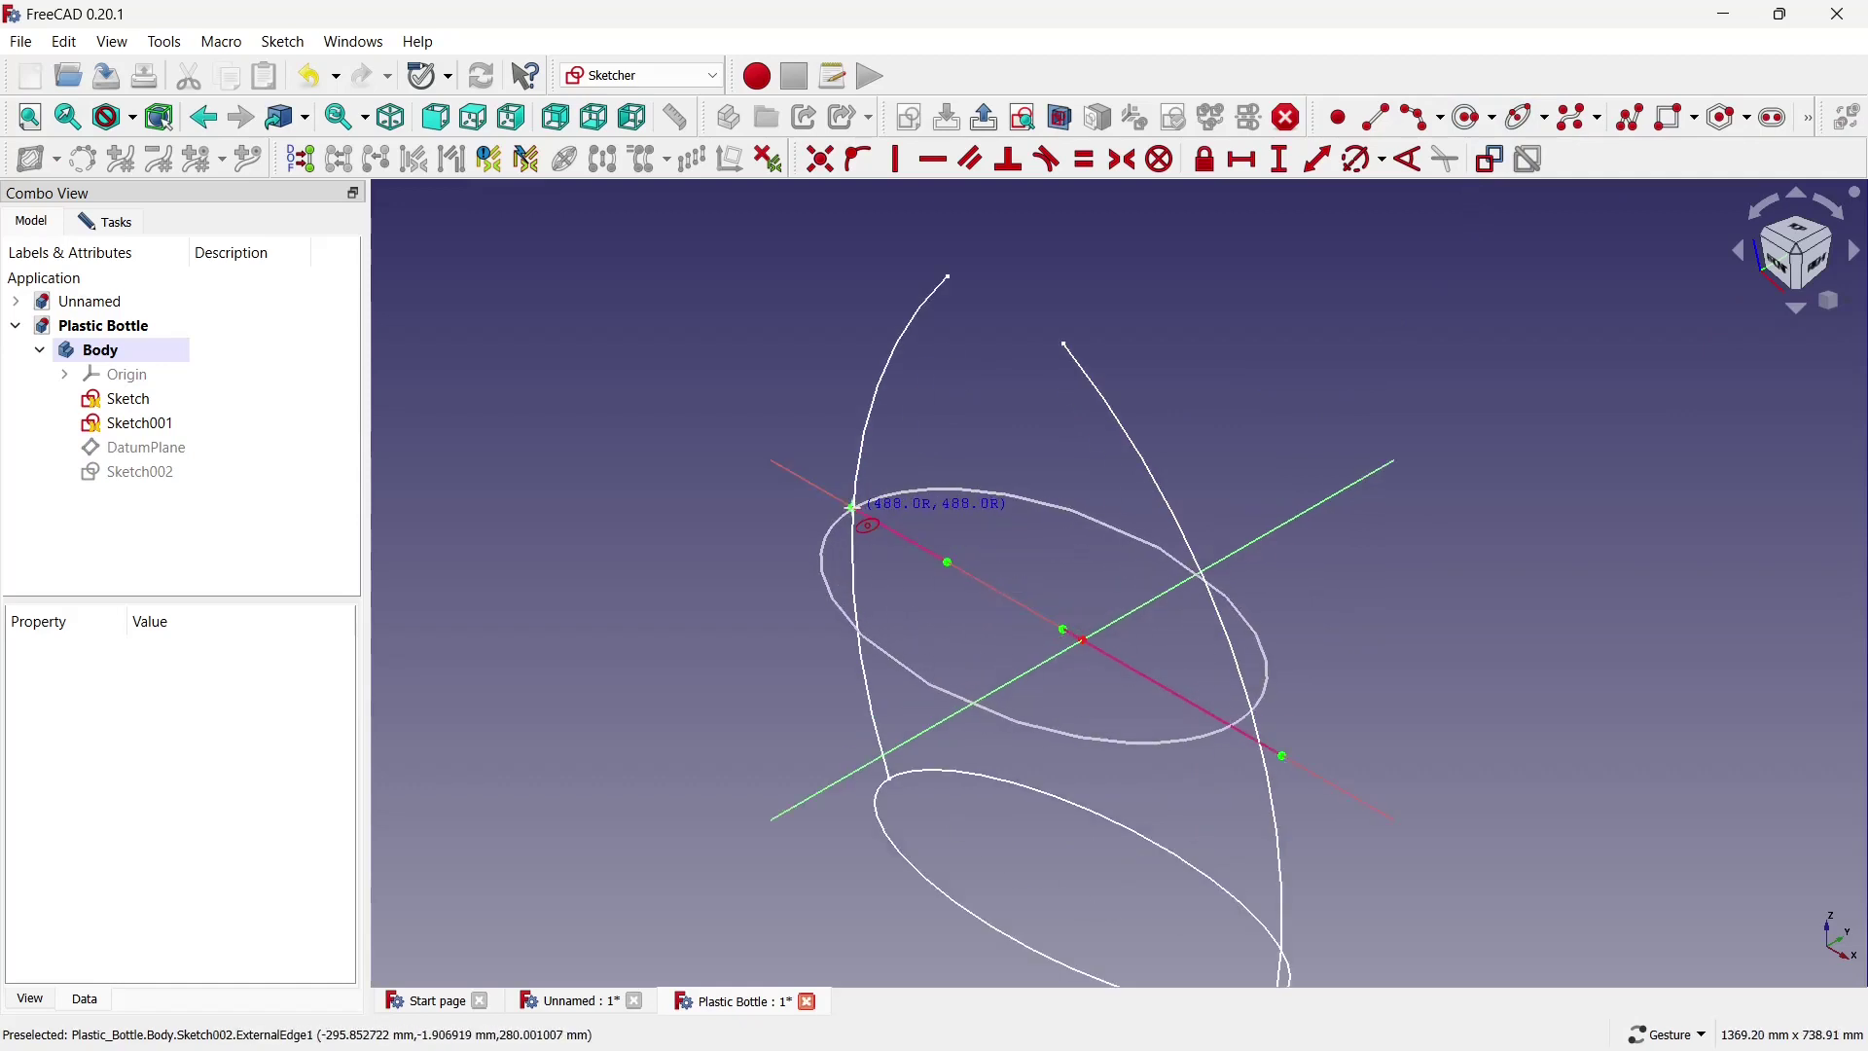
{"action": "scroll", "coordinate": [852, 506], "scroll_direction": "up", "scroll_amount": 5}
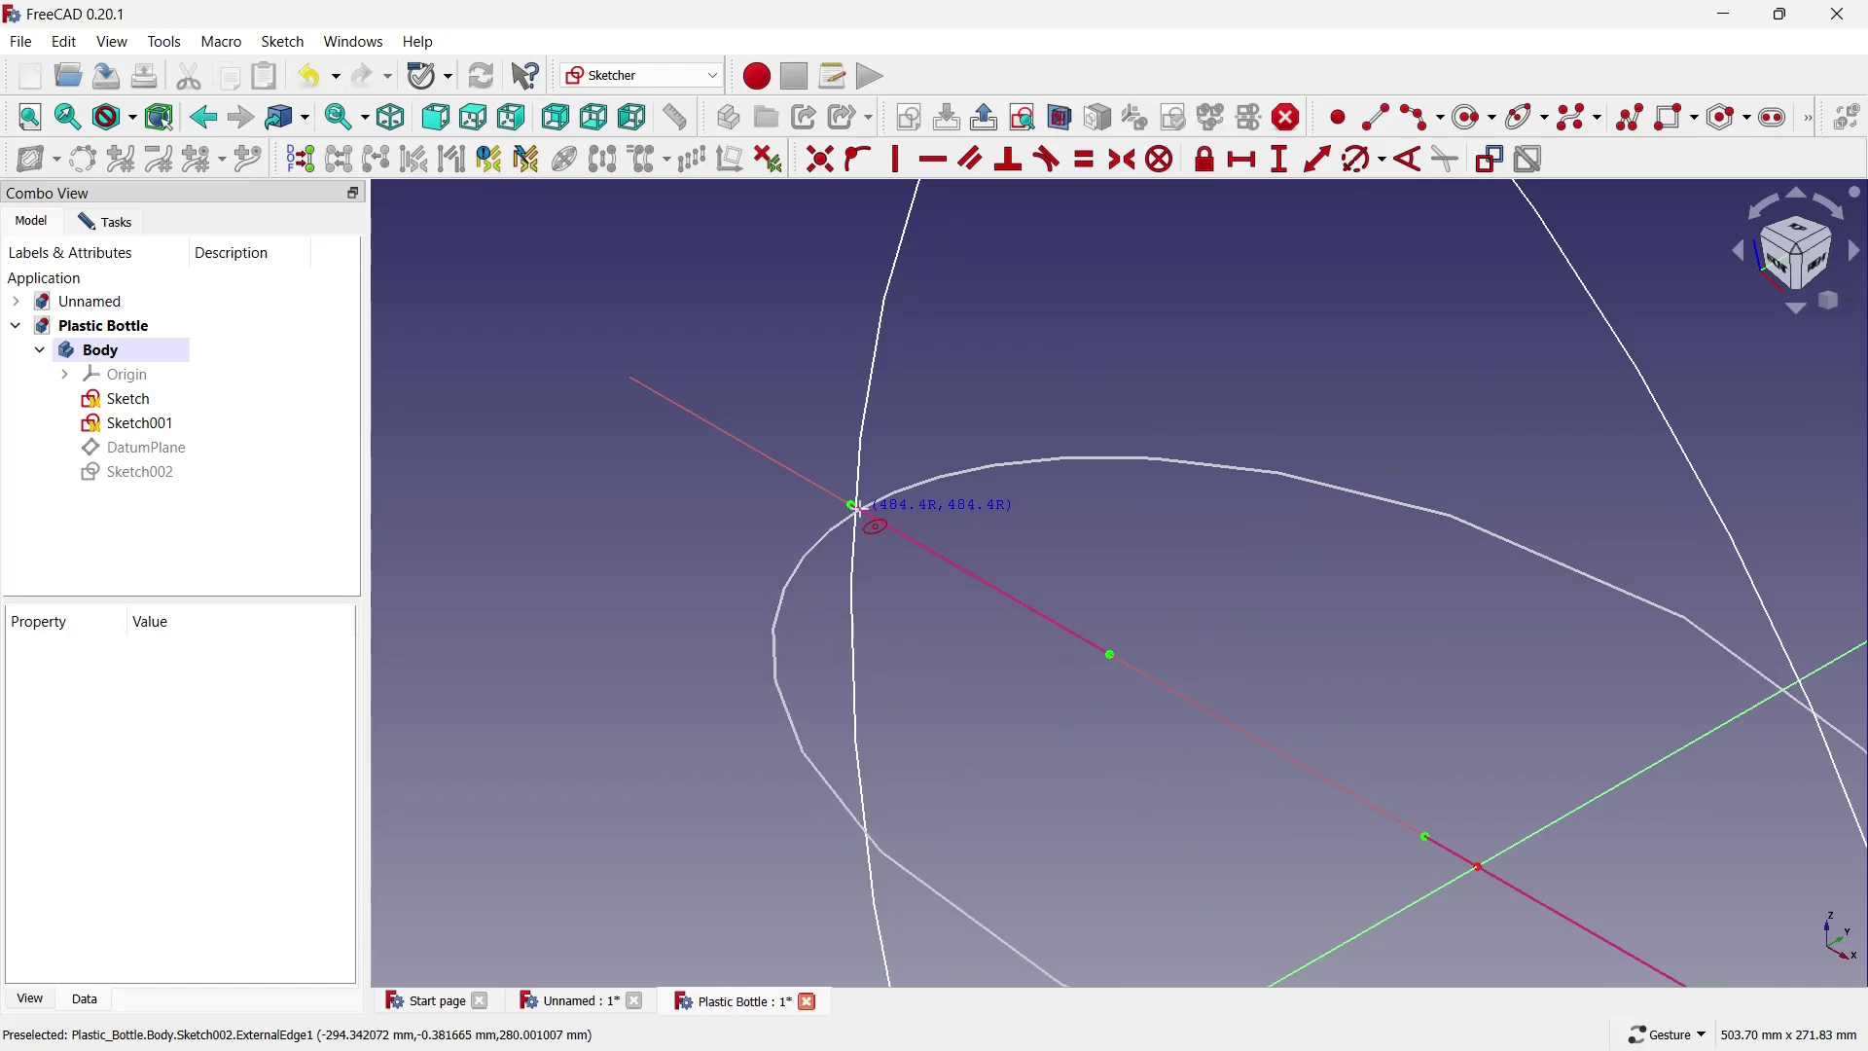
{"action": "scroll", "coordinate": [864, 513], "scroll_direction": "down", "scroll_amount": 4}
{"action": "left_click", "coordinate": [856, 508]}
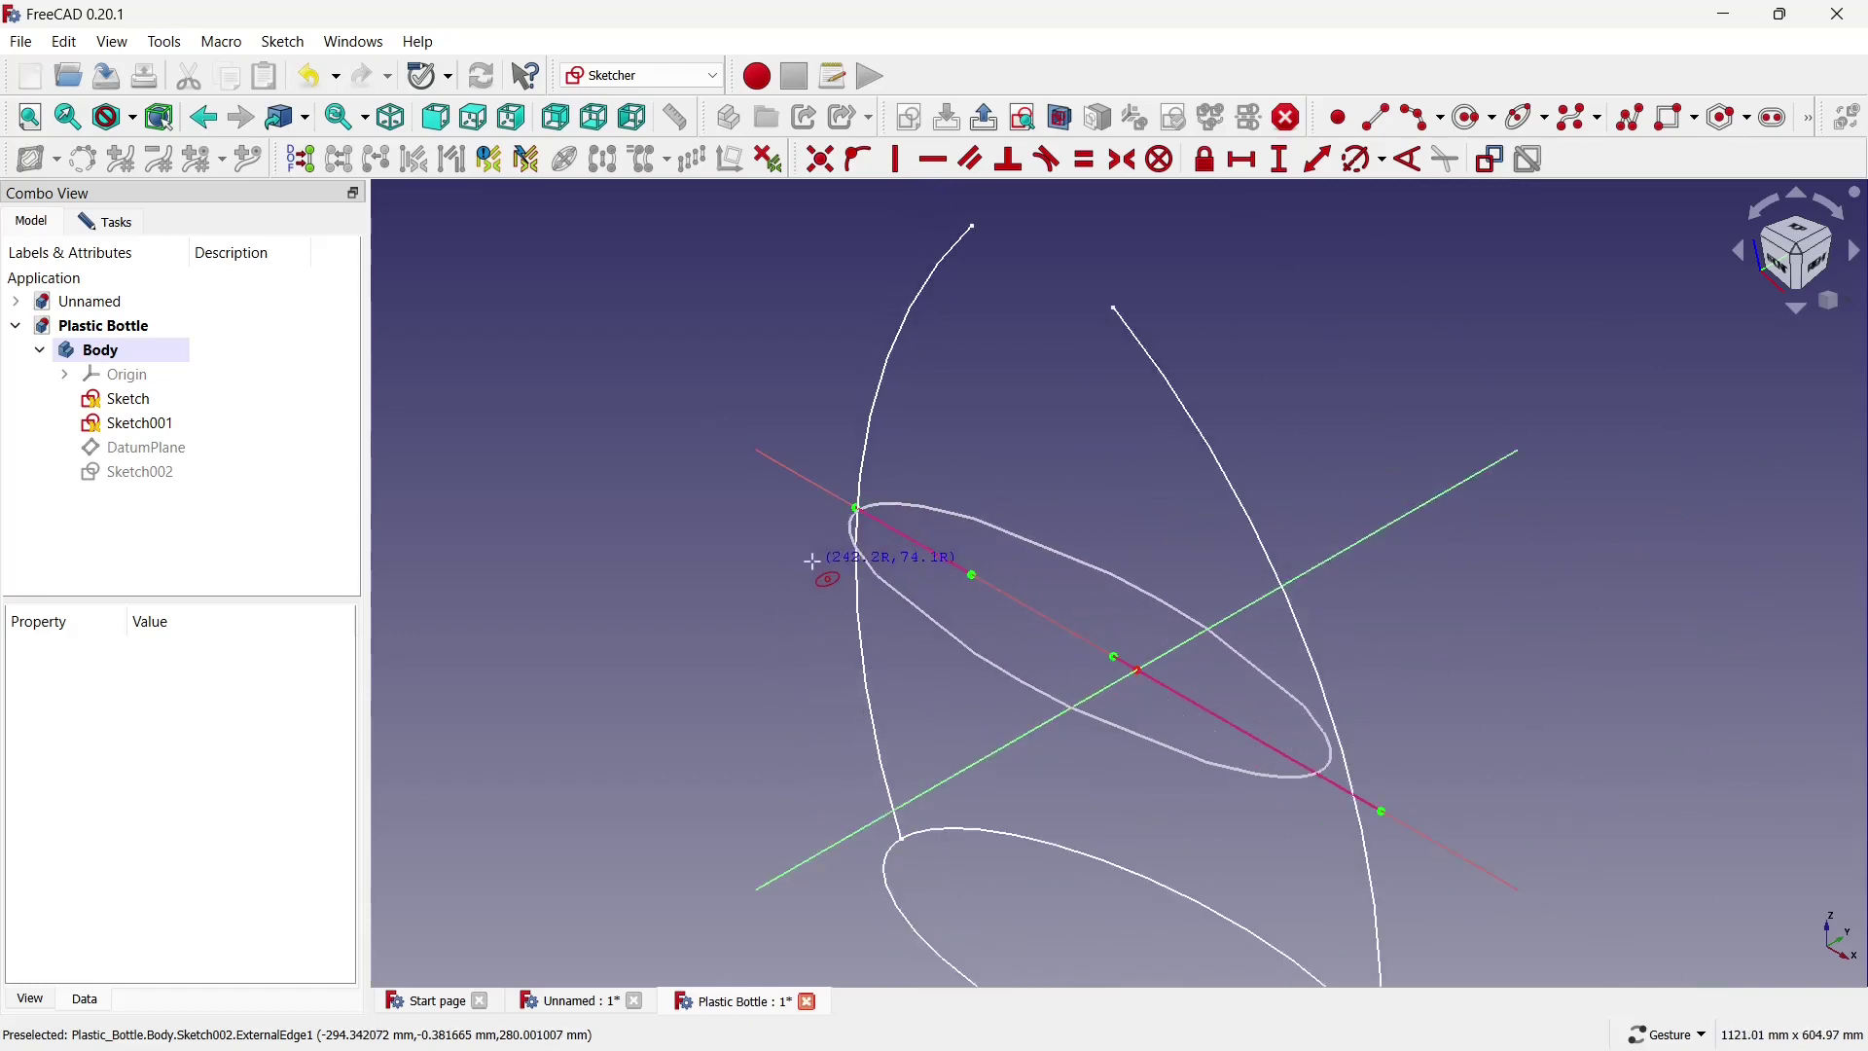
{"action": "left_click", "coordinate": [808, 588]}
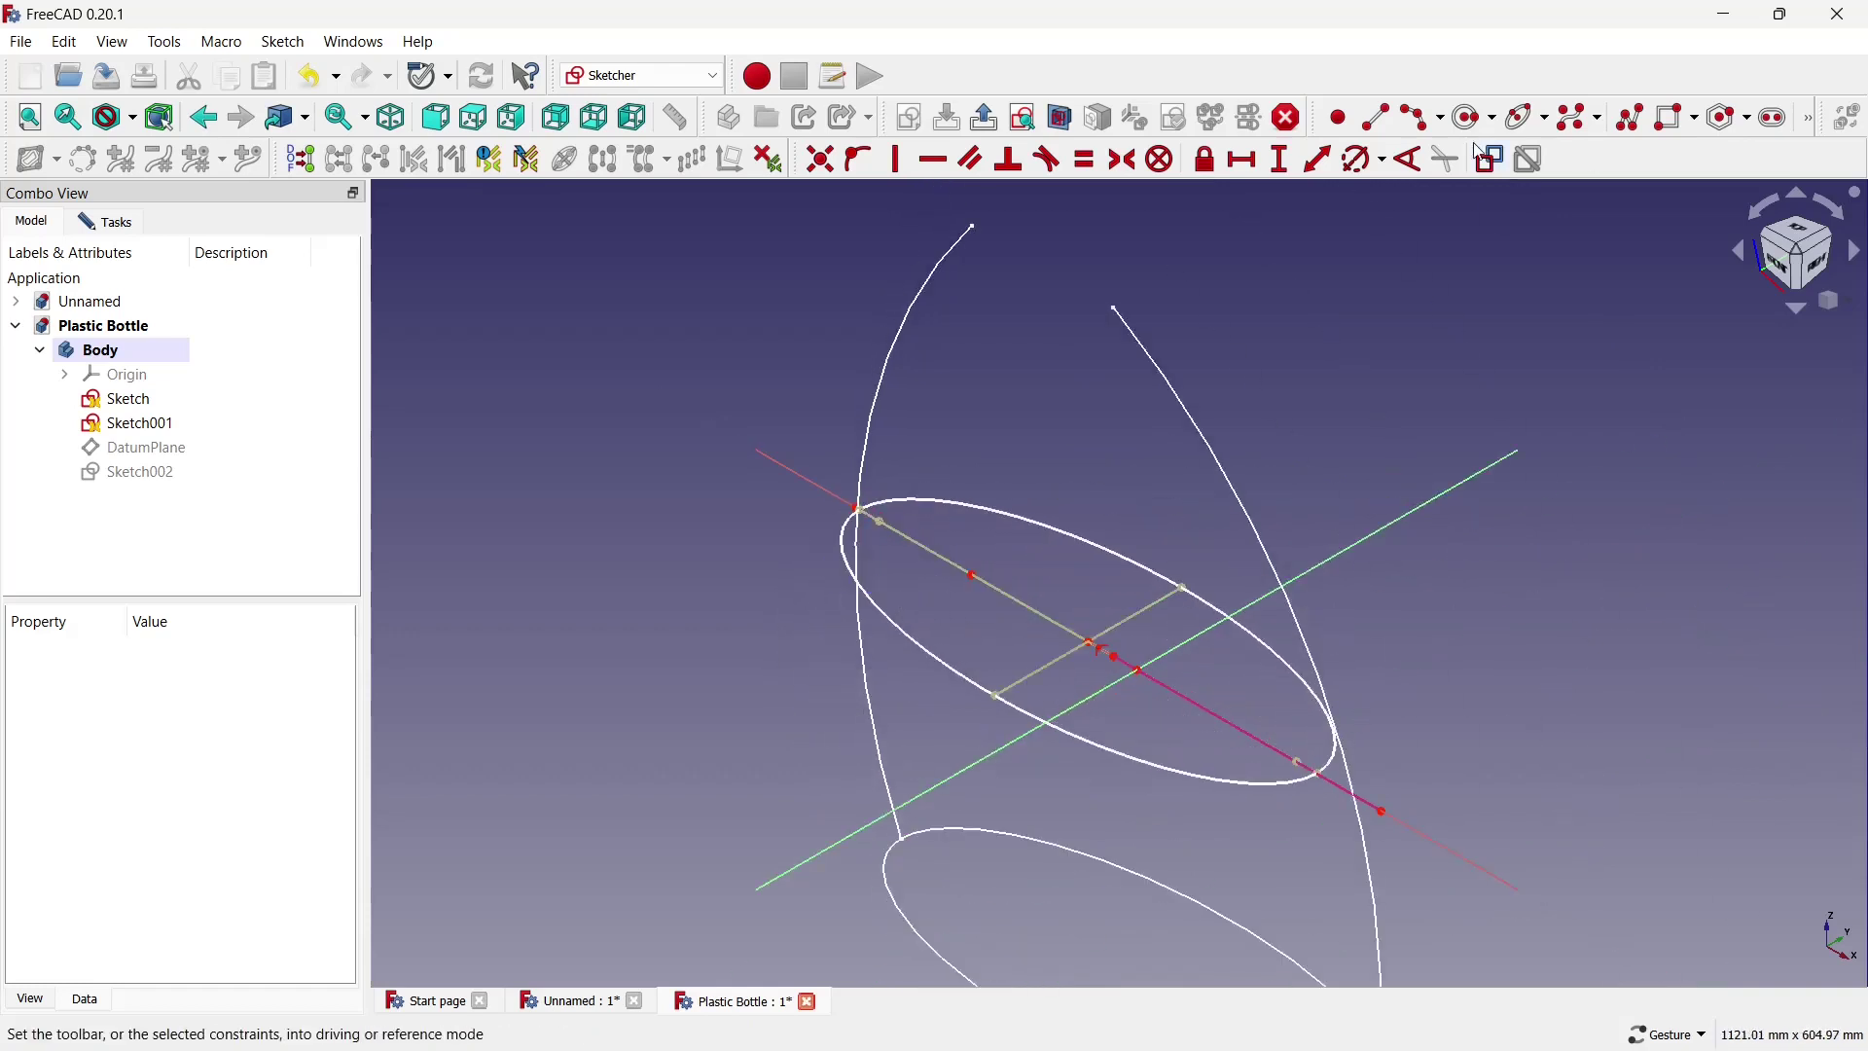
Dimension the new ellipse's axis as 280 mm and shift it toward the right.
{"action": "left_click", "coordinate": [1283, 160]}
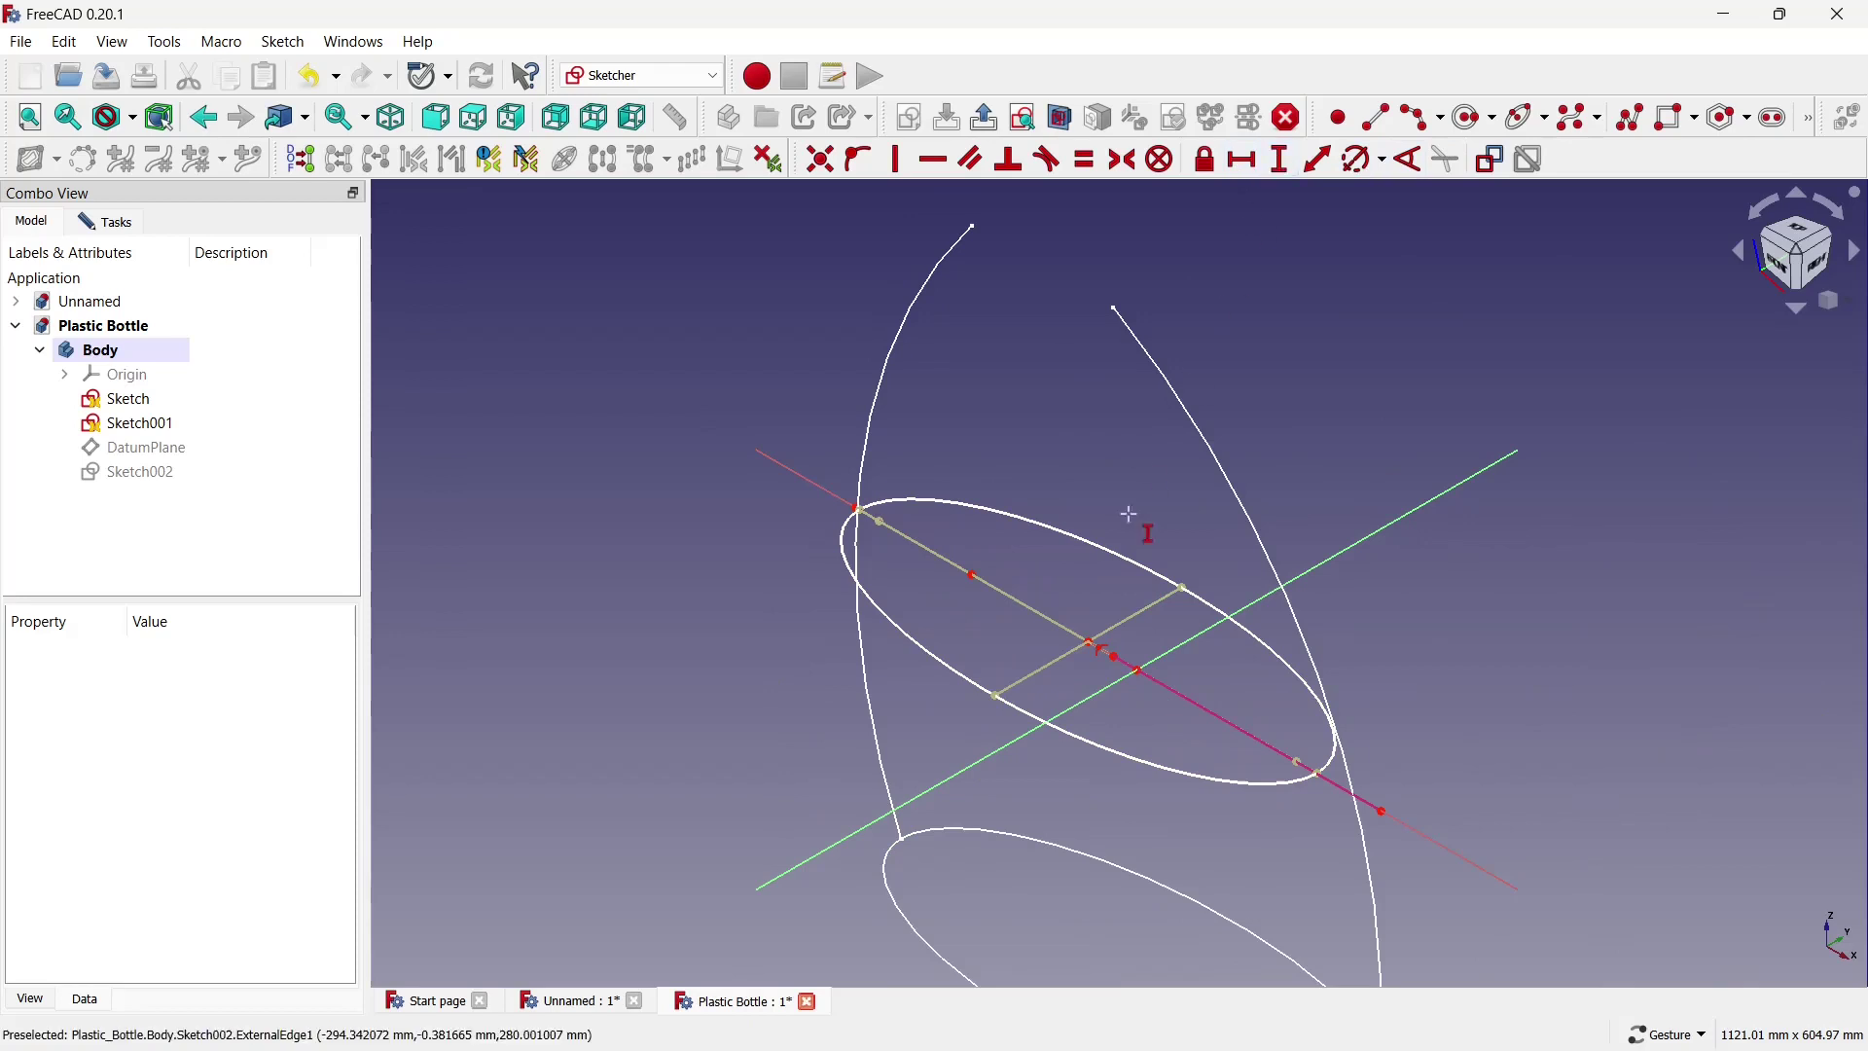
{"action": "left_click", "coordinate": [1109, 624]}
{"action": "type", "text": "280"}
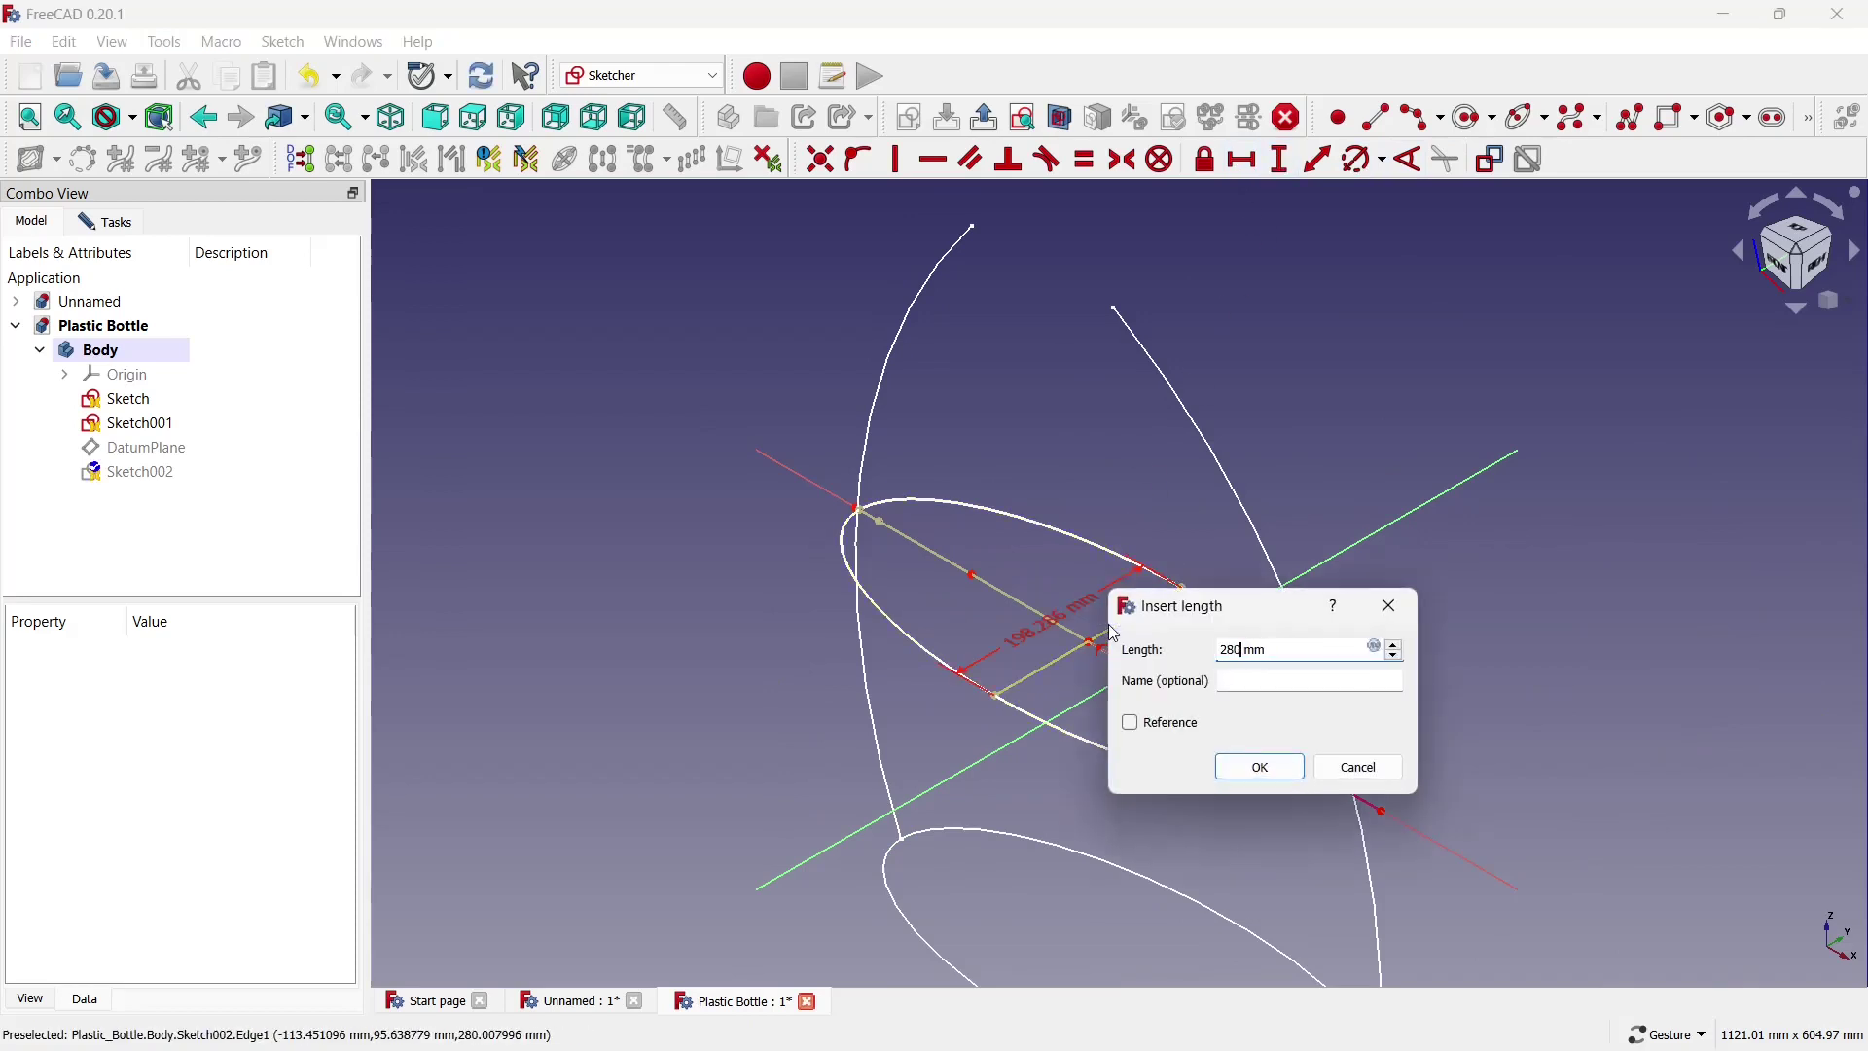
{"action": "left_click", "coordinate": [1292, 771]}
{"action": "scroll", "coordinate": [1294, 758], "scroll_direction": "down", "scroll_amount": 3}
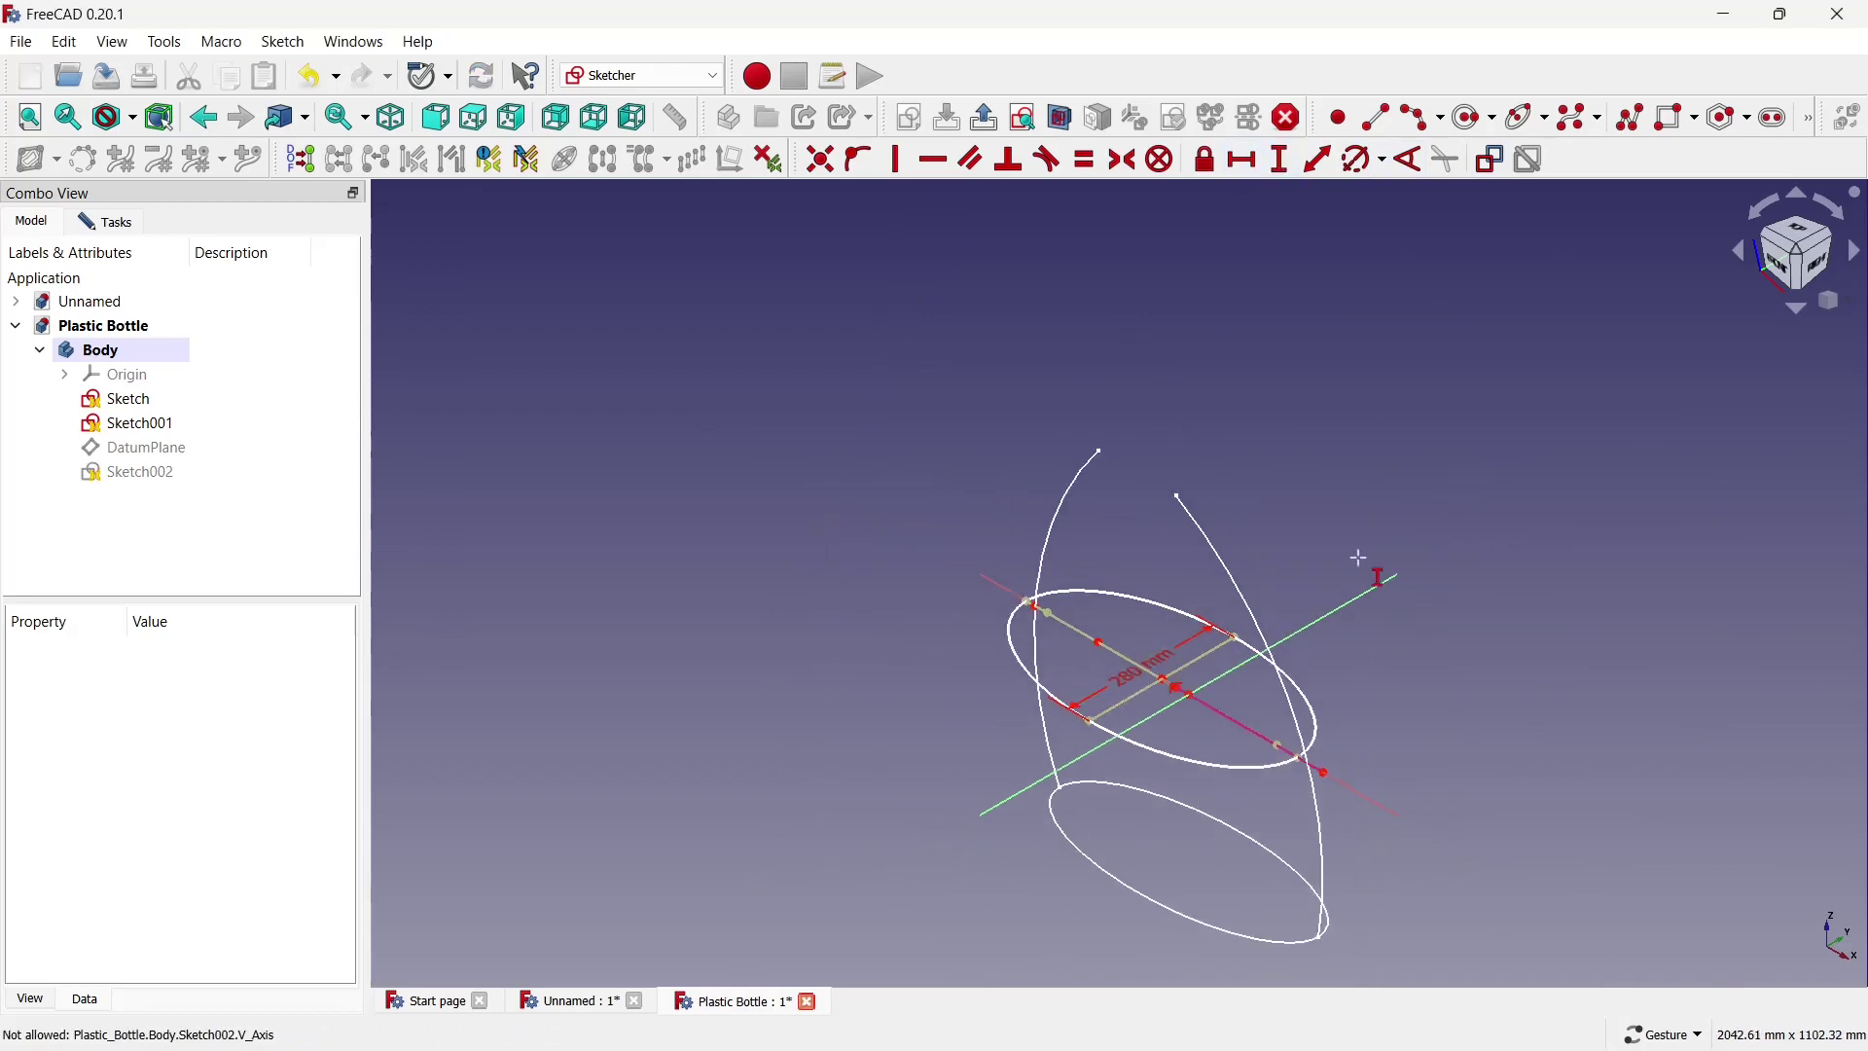
{"action": "scroll", "coordinate": [1304, 708], "scroll_direction": "up", "scroll_amount": 3}
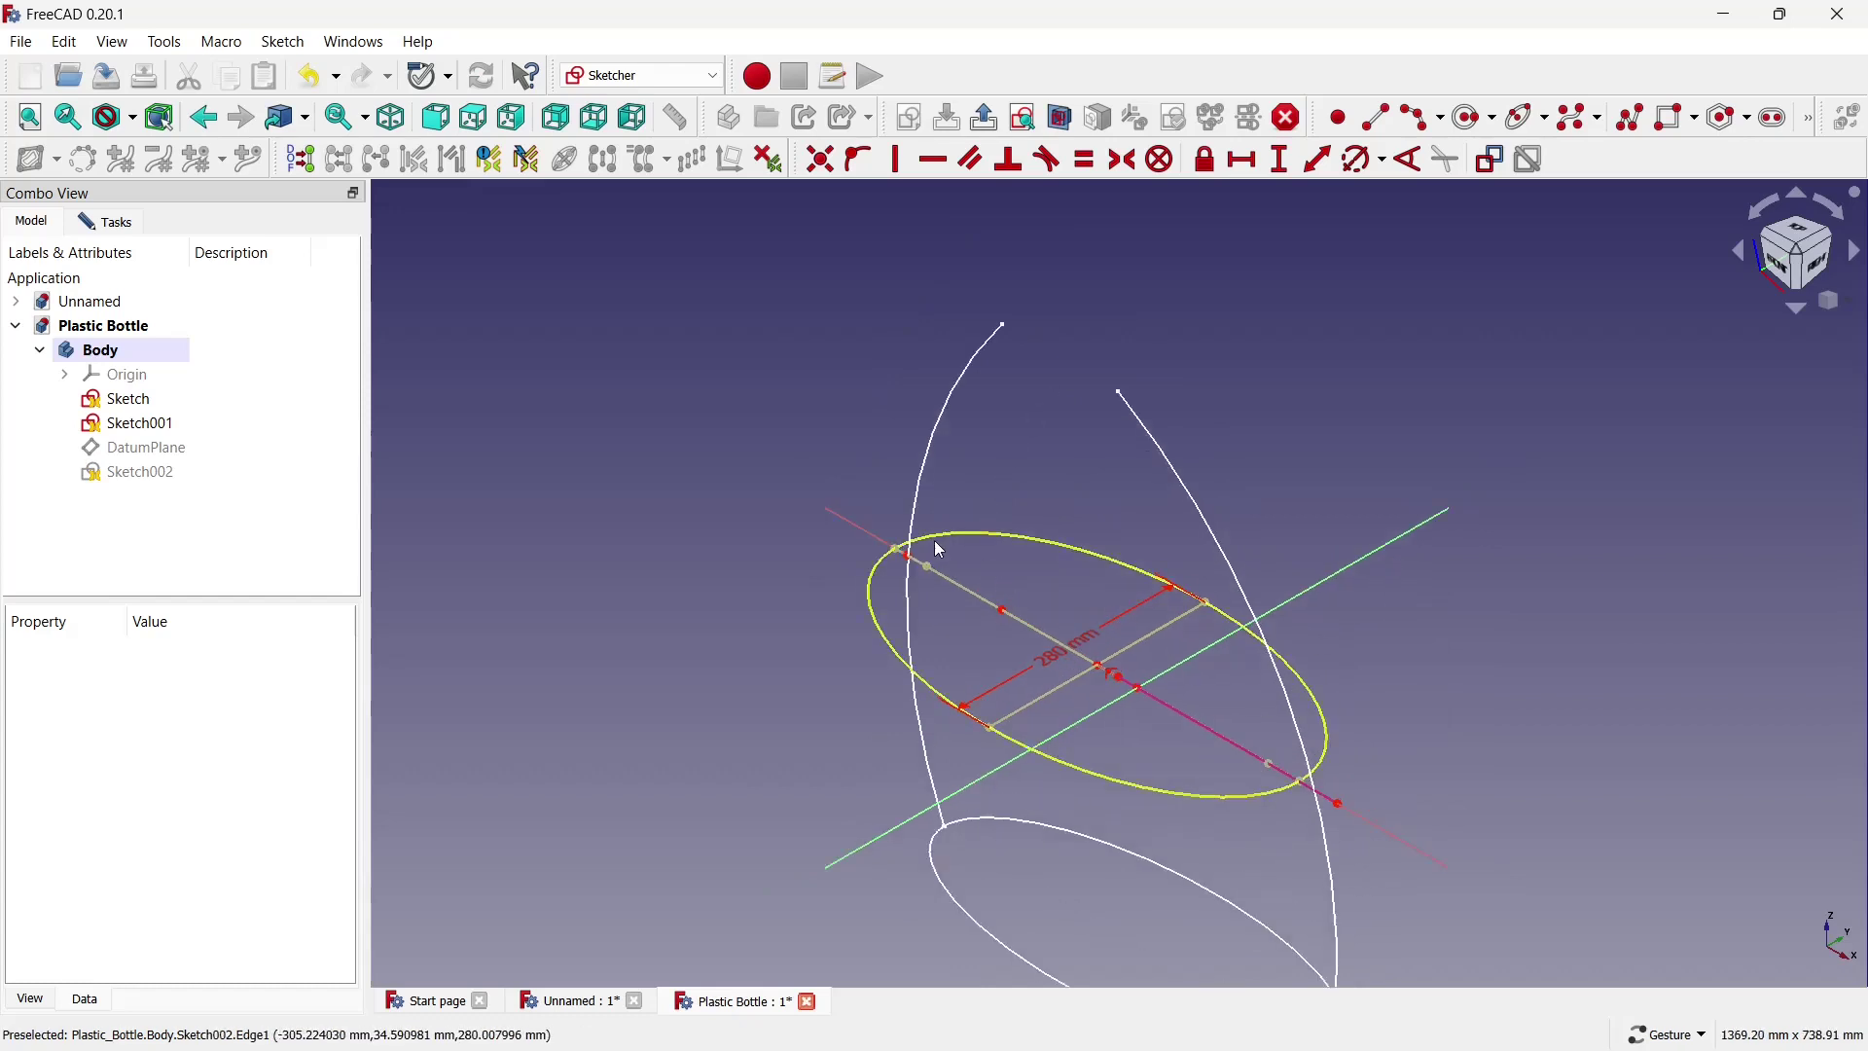
{"action": "left_click_drag", "start_coordinate": [940, 551], "coordinate": [1131, 665]}
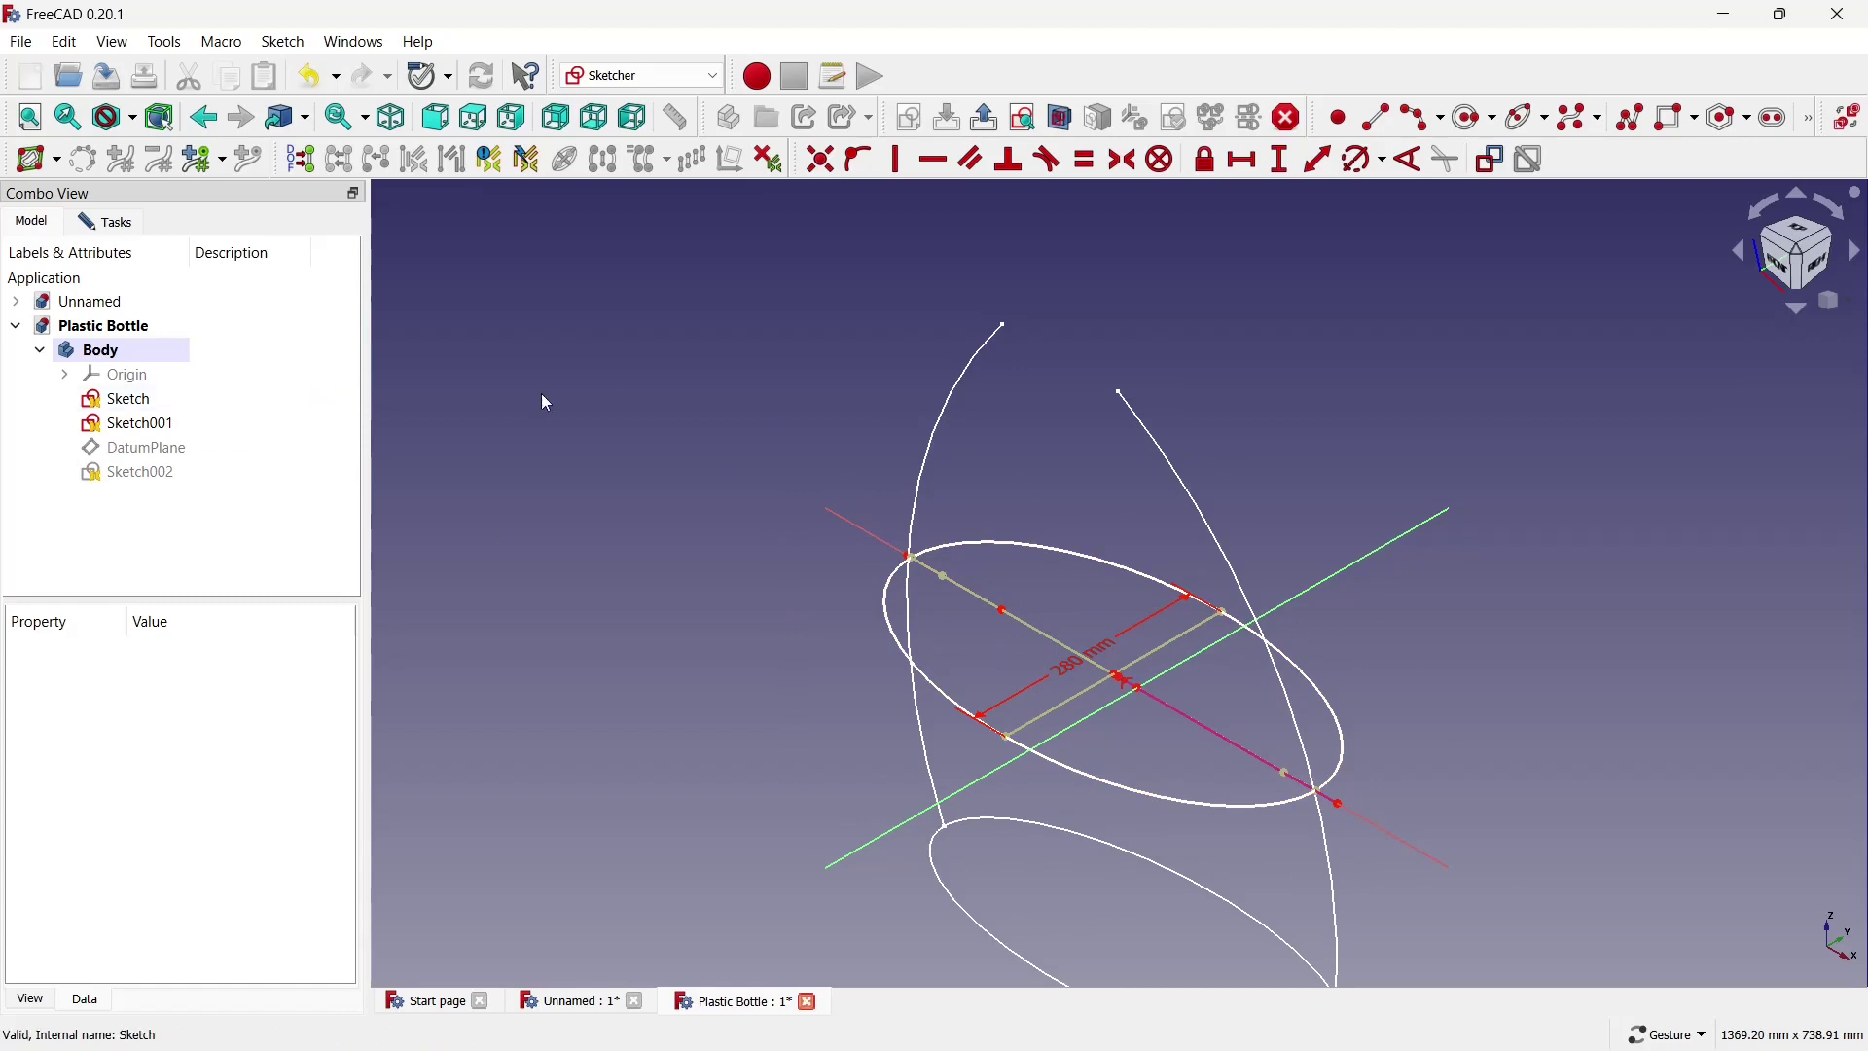
Close Sketch002 and orbit the view toward the front of the bottle.
{"action": "left_click", "coordinate": [146, 231]}
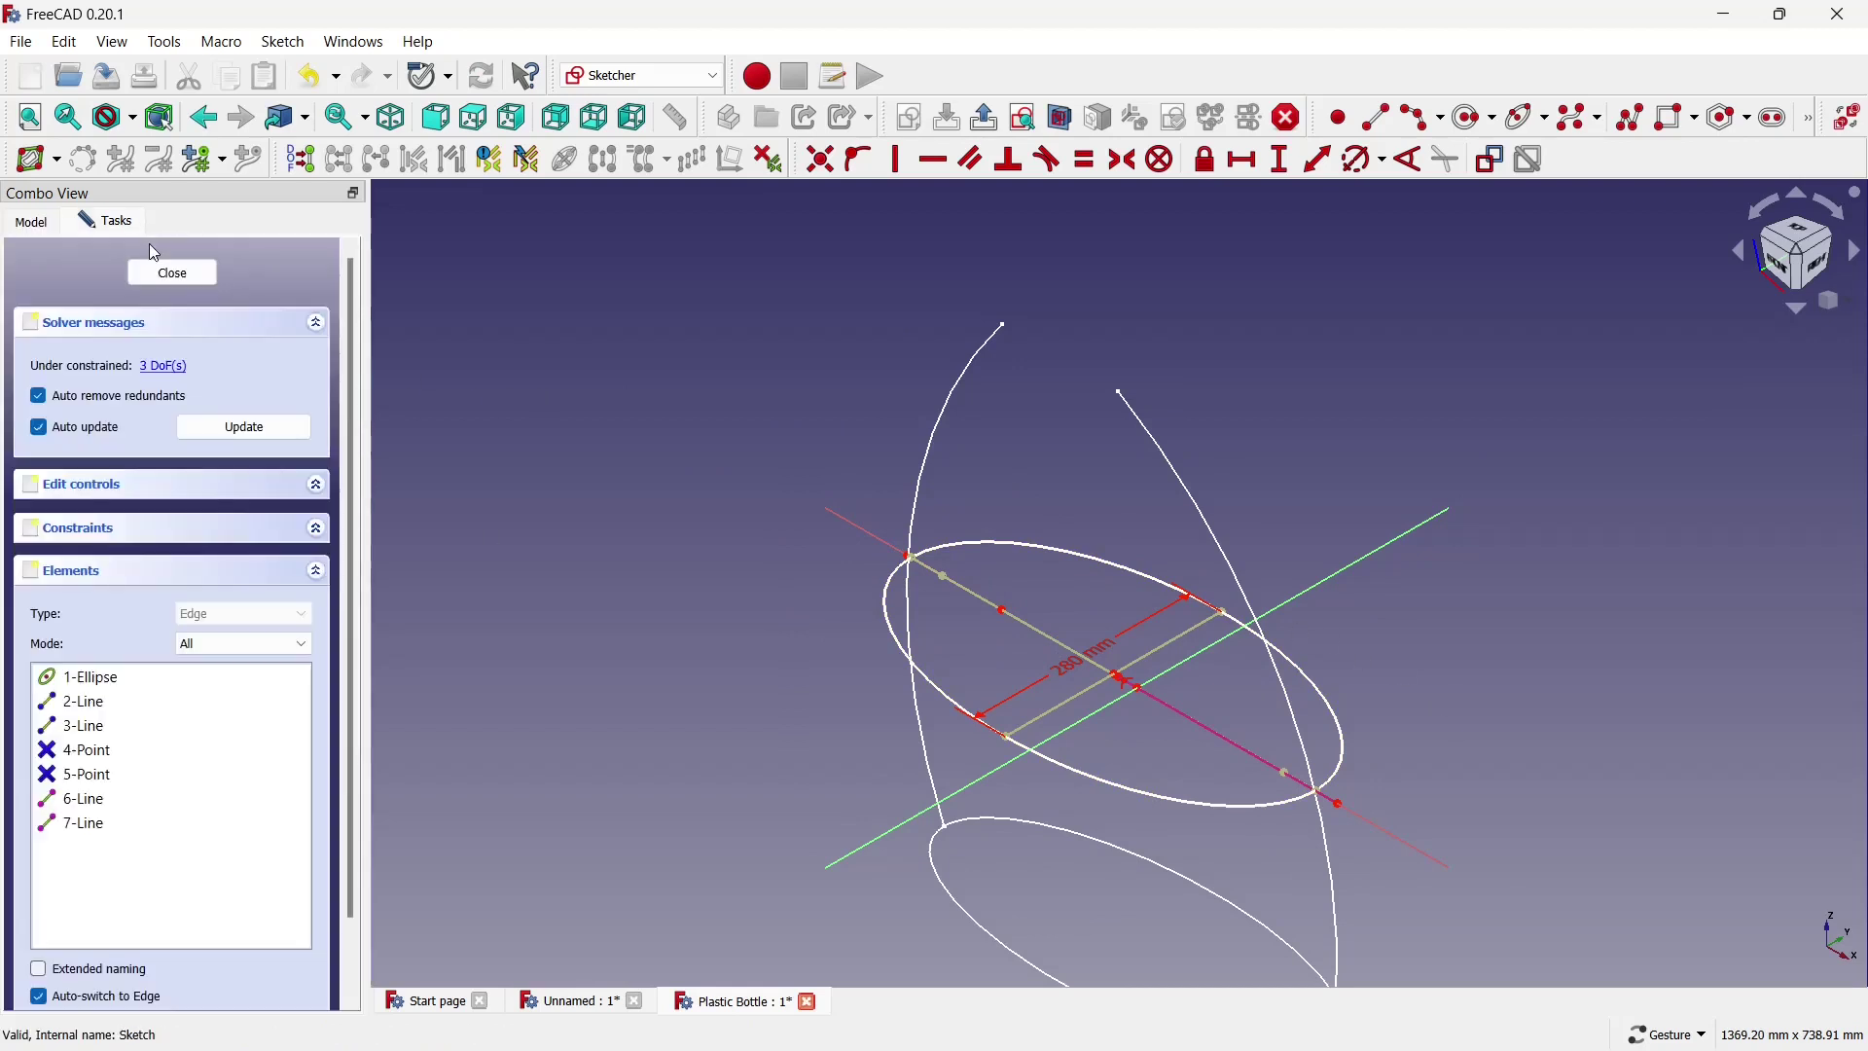
{"action": "left_click", "coordinate": [164, 274]}
{"action": "mouse_move", "coordinate": [1323, 545]}
{"action": "left_mouse_down"}
{"action": "mouse_move", "coordinate": [1393, 541]}
{"action": "mouse_move", "coordinate": [1027, 498]}
{"action": "left_mouse_up"}
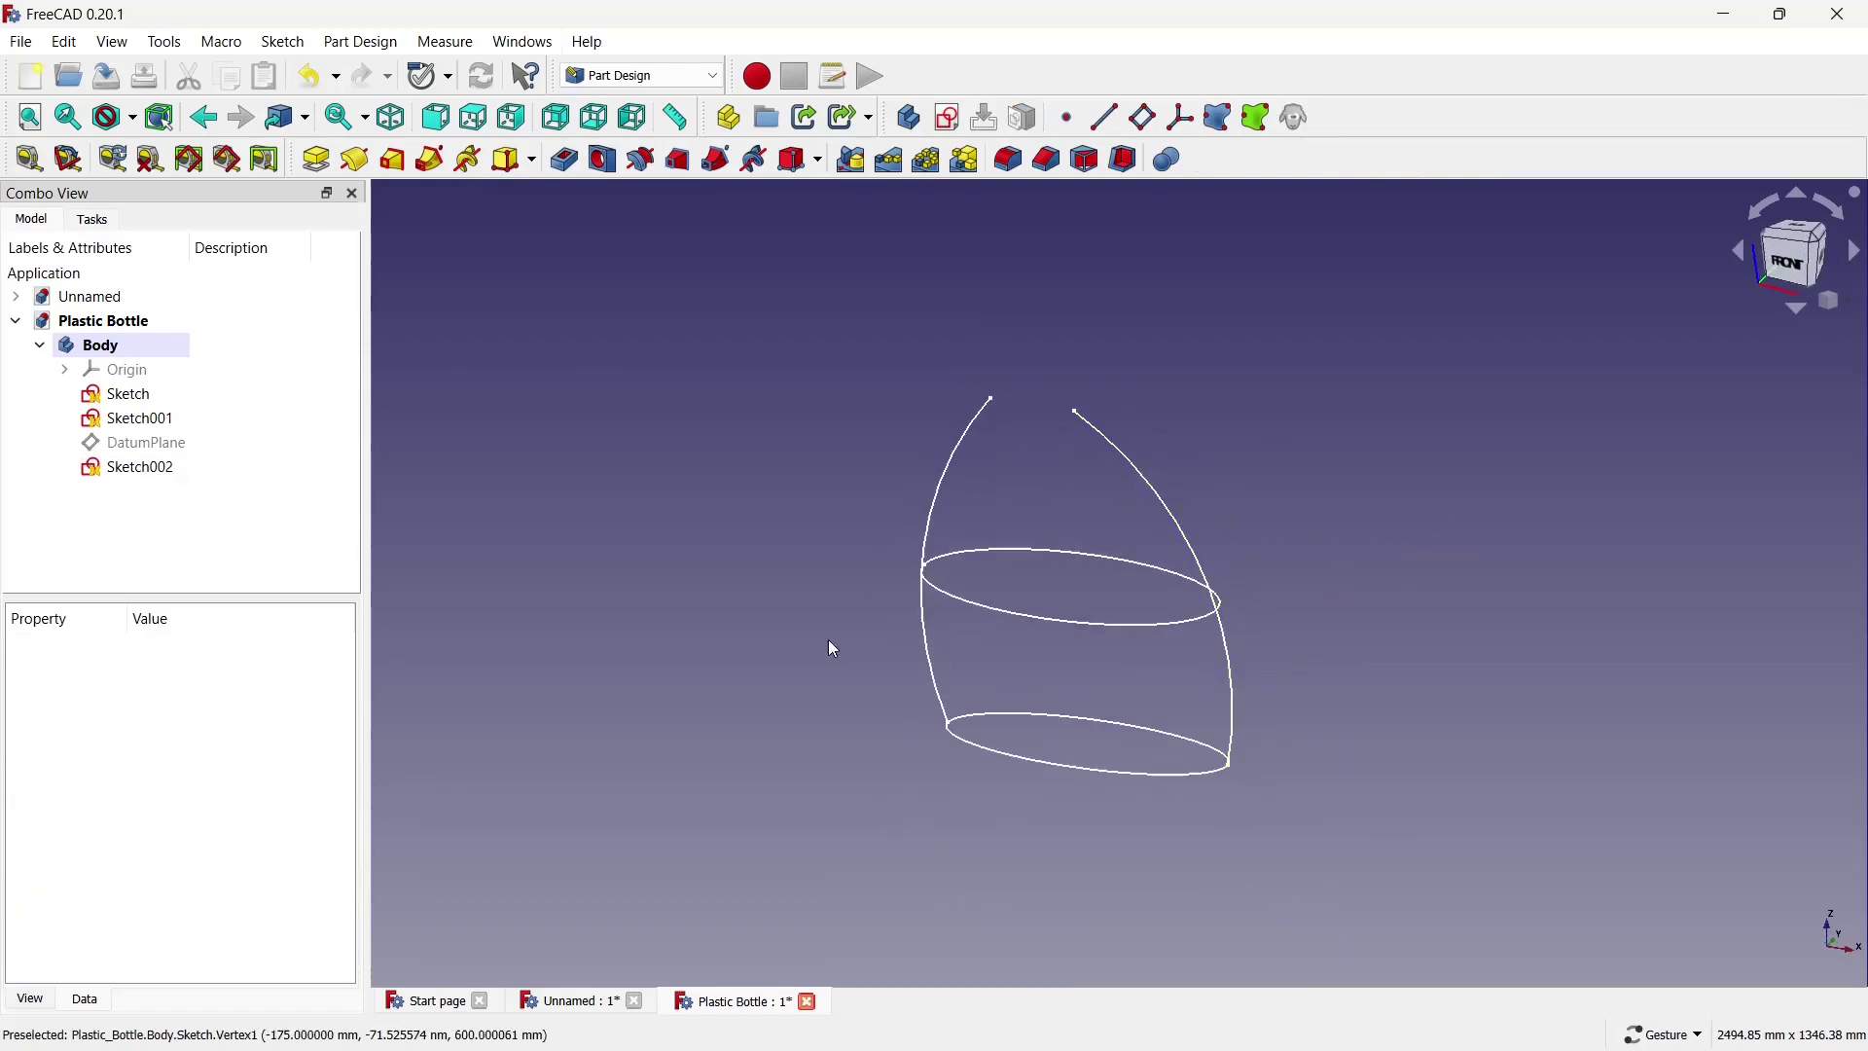
Add a datum plane at the top end of the left side curve and start a sketch on it.
{"action": "left_click", "coordinate": [989, 407]}
{"action": "left_click", "coordinate": [1158, 127]}
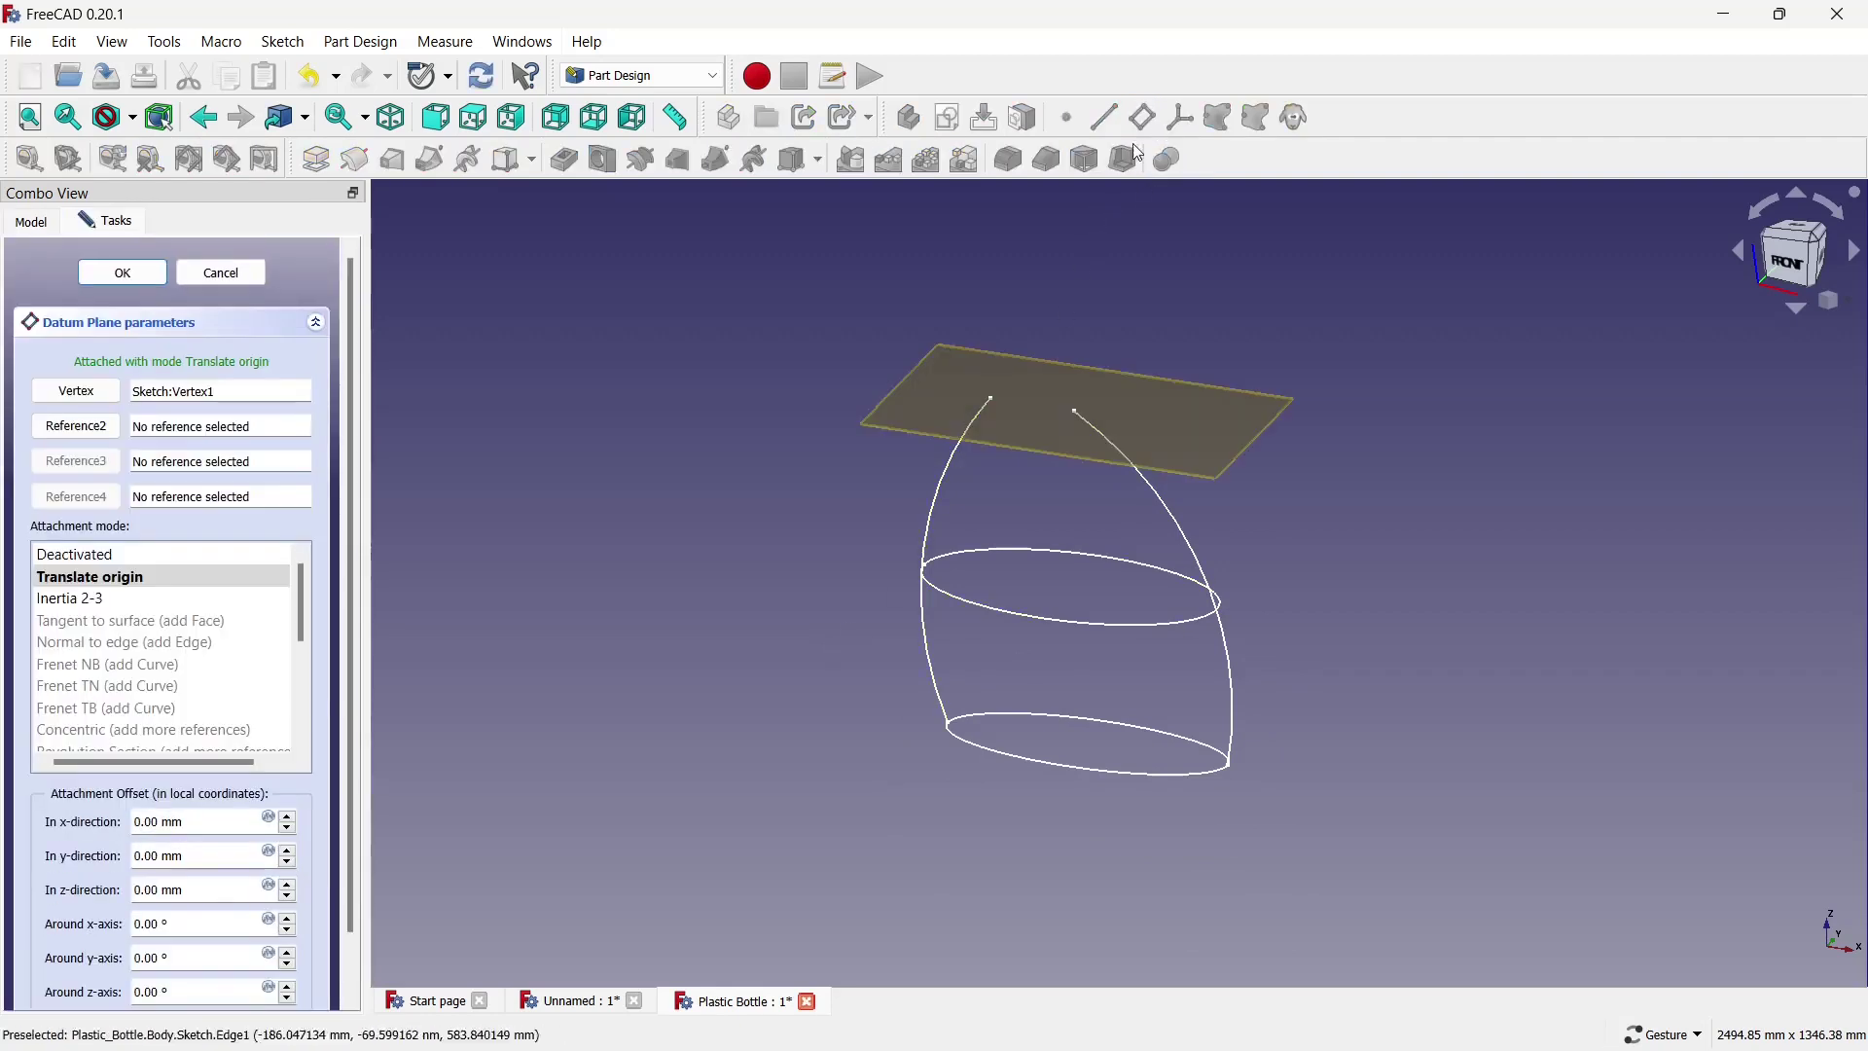
{"action": "left_click", "coordinate": [123, 273]}
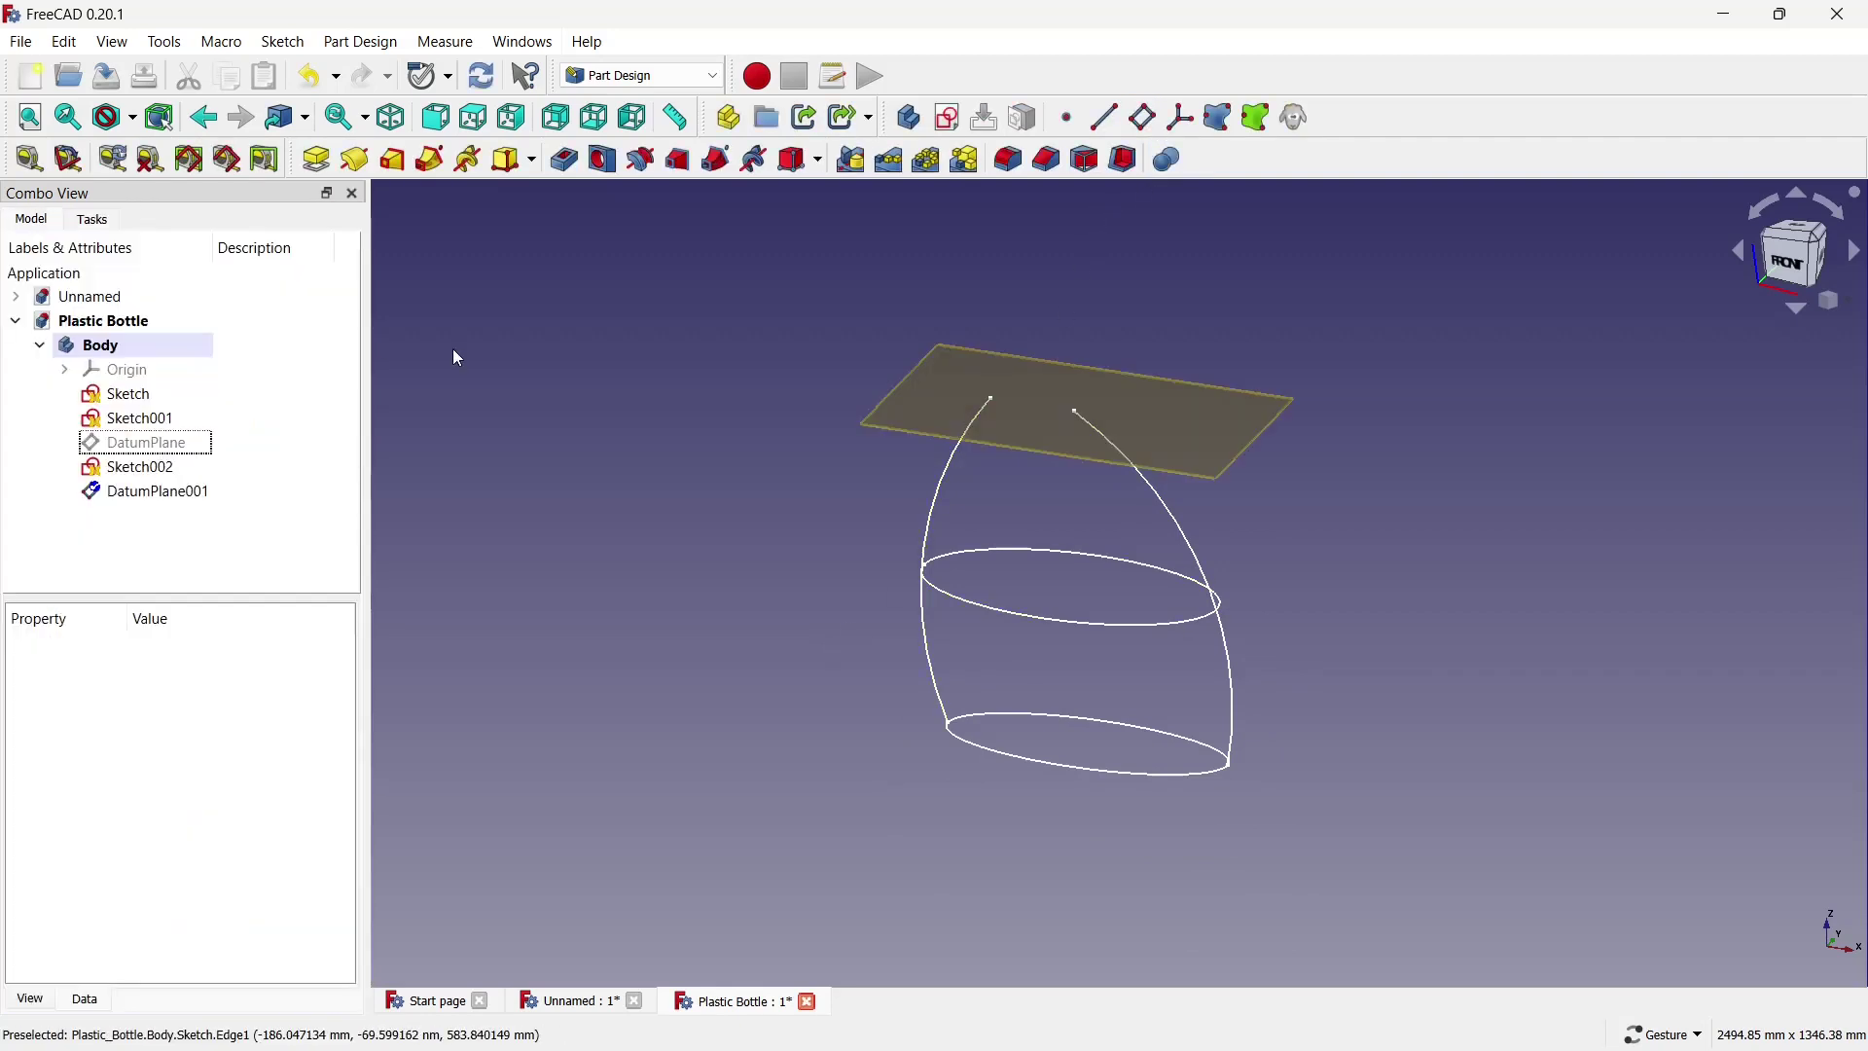
{"action": "left_click", "coordinate": [977, 374]}
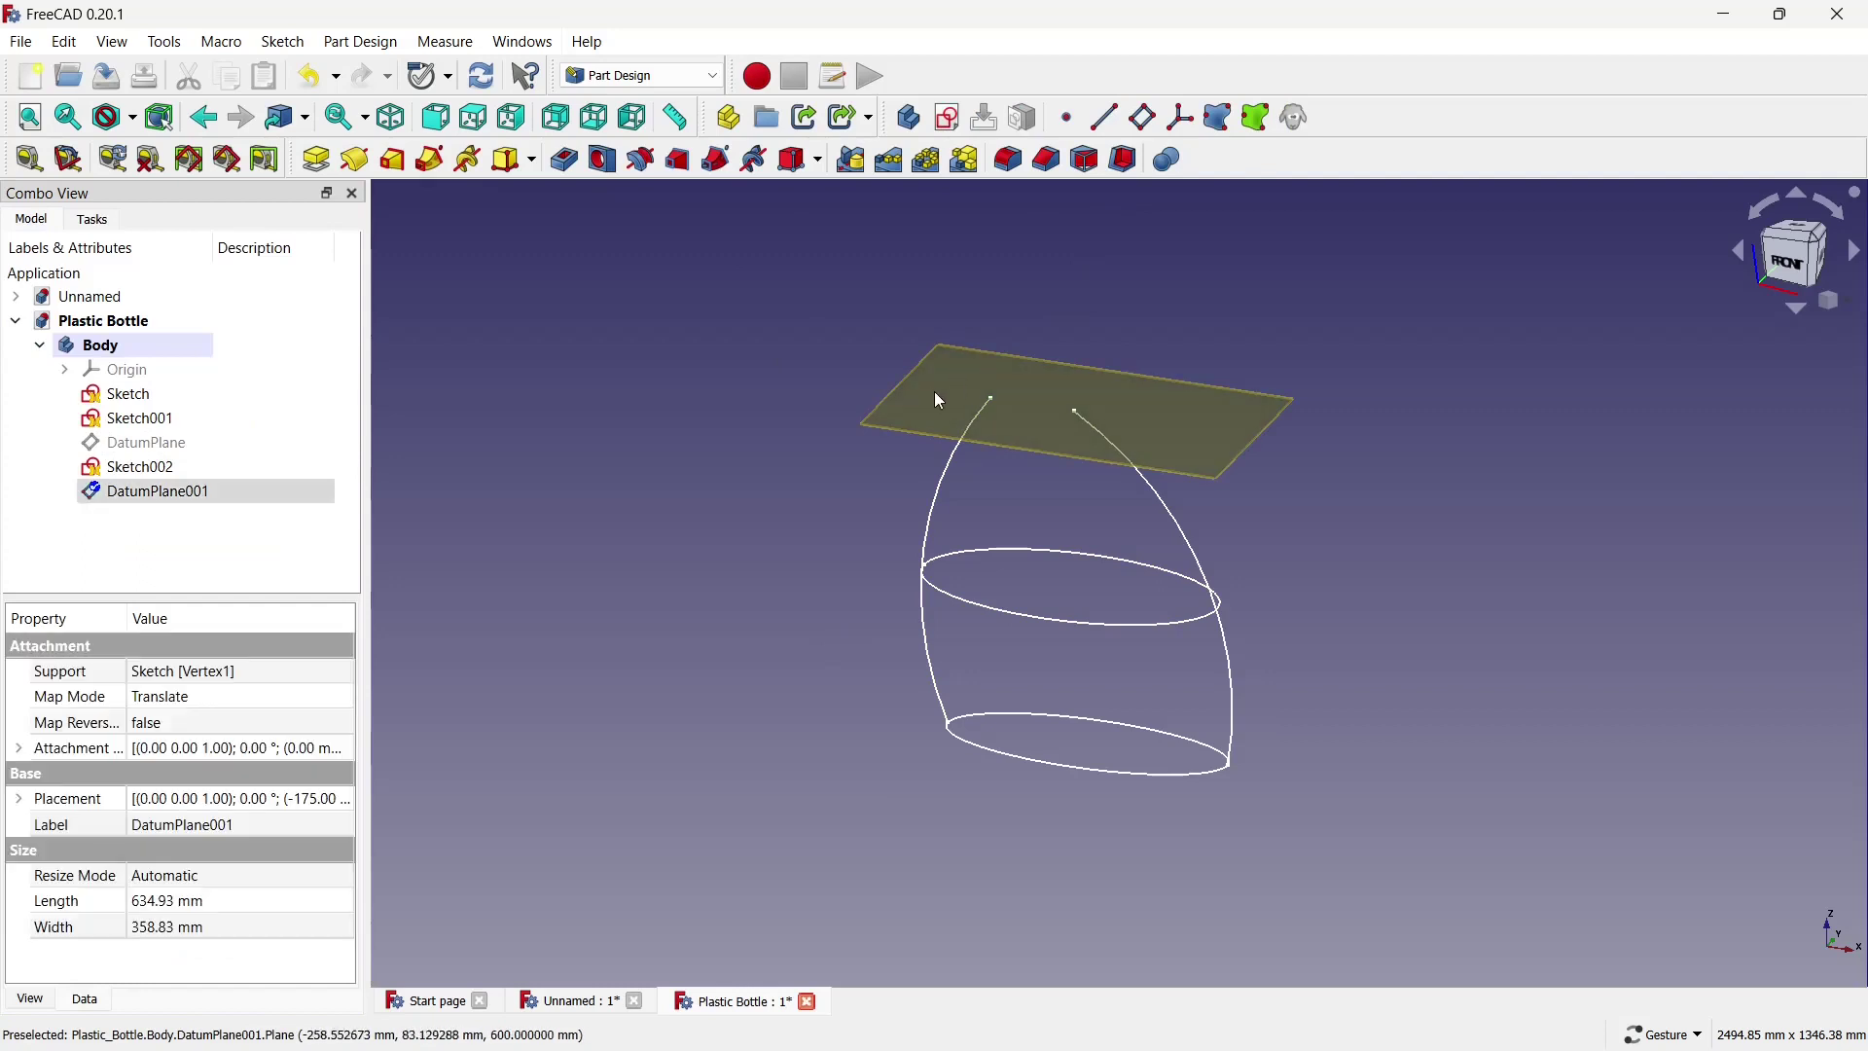
{"action": "left_click", "coordinate": [953, 119]}
Hide DatumPlane001 and view the empty Sketch003 isometrically.
{"action": "scroll", "coordinate": [1108, 686], "scroll_direction": "up", "scroll_amount": 3}
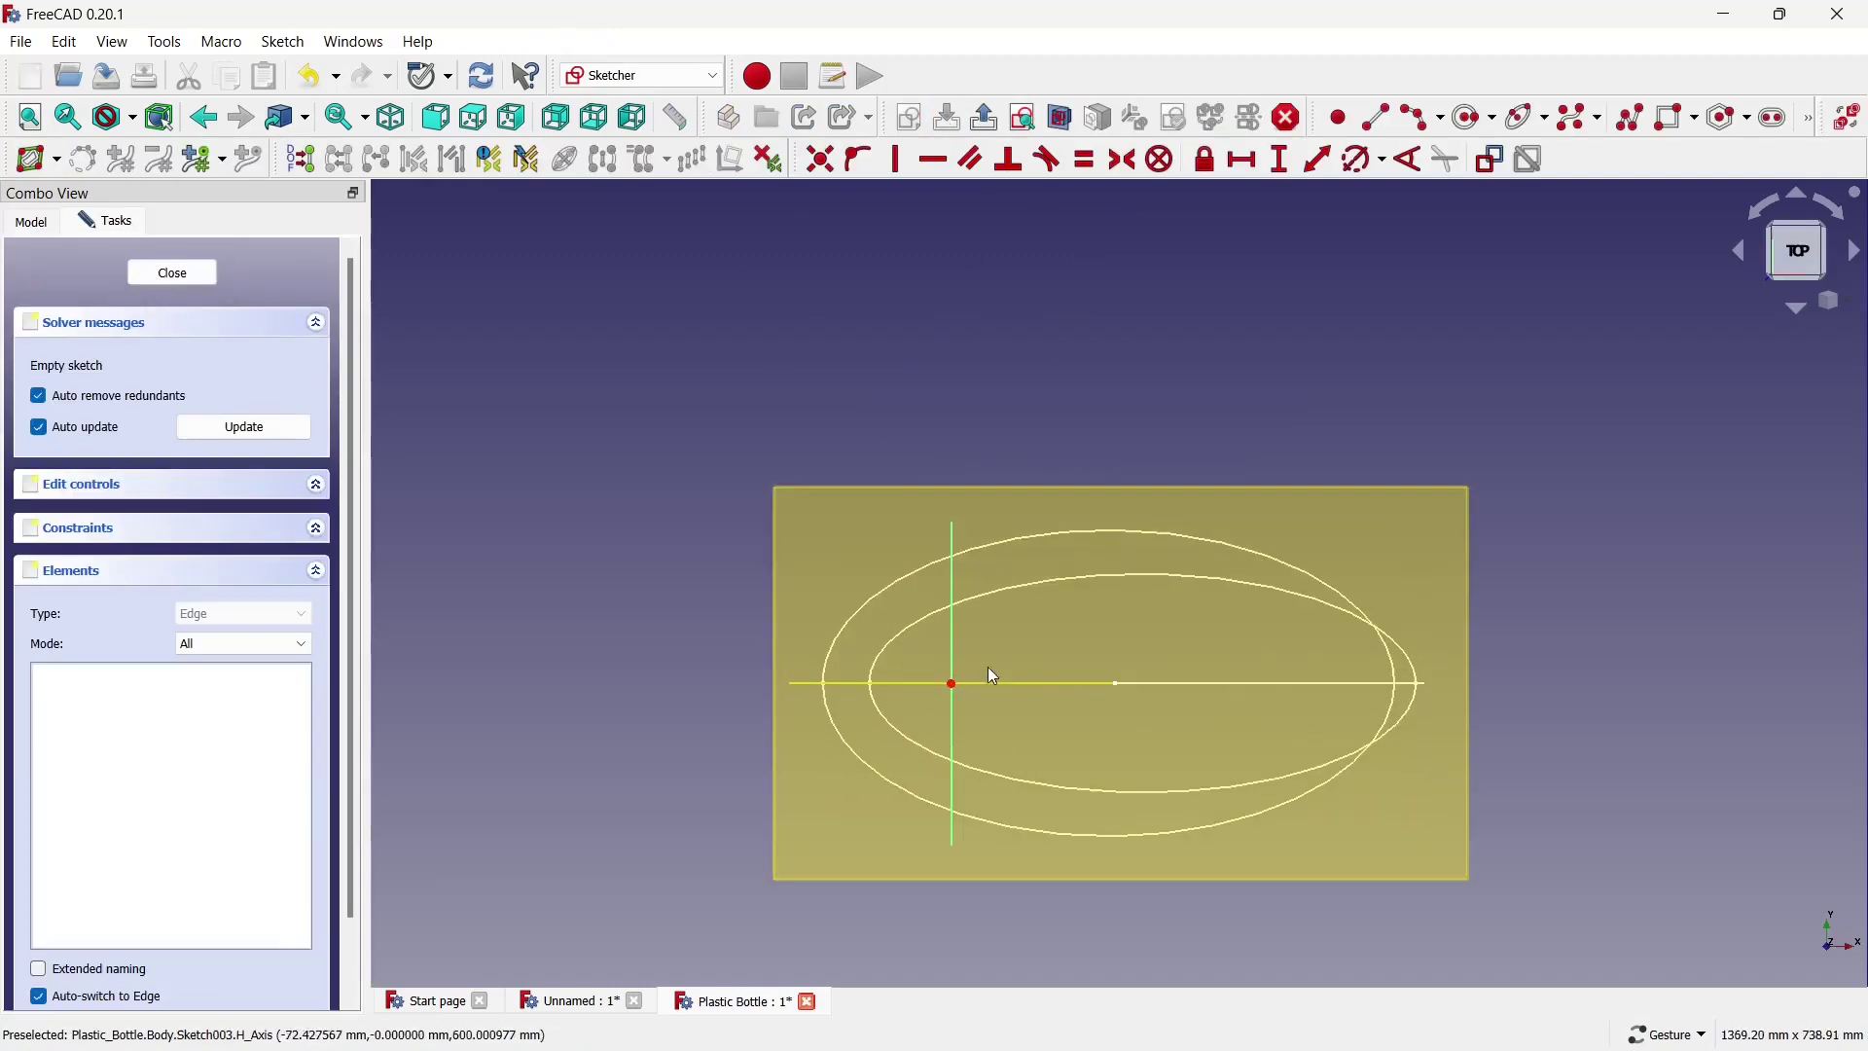
{"action": "left_click", "coordinate": [61, 230]}
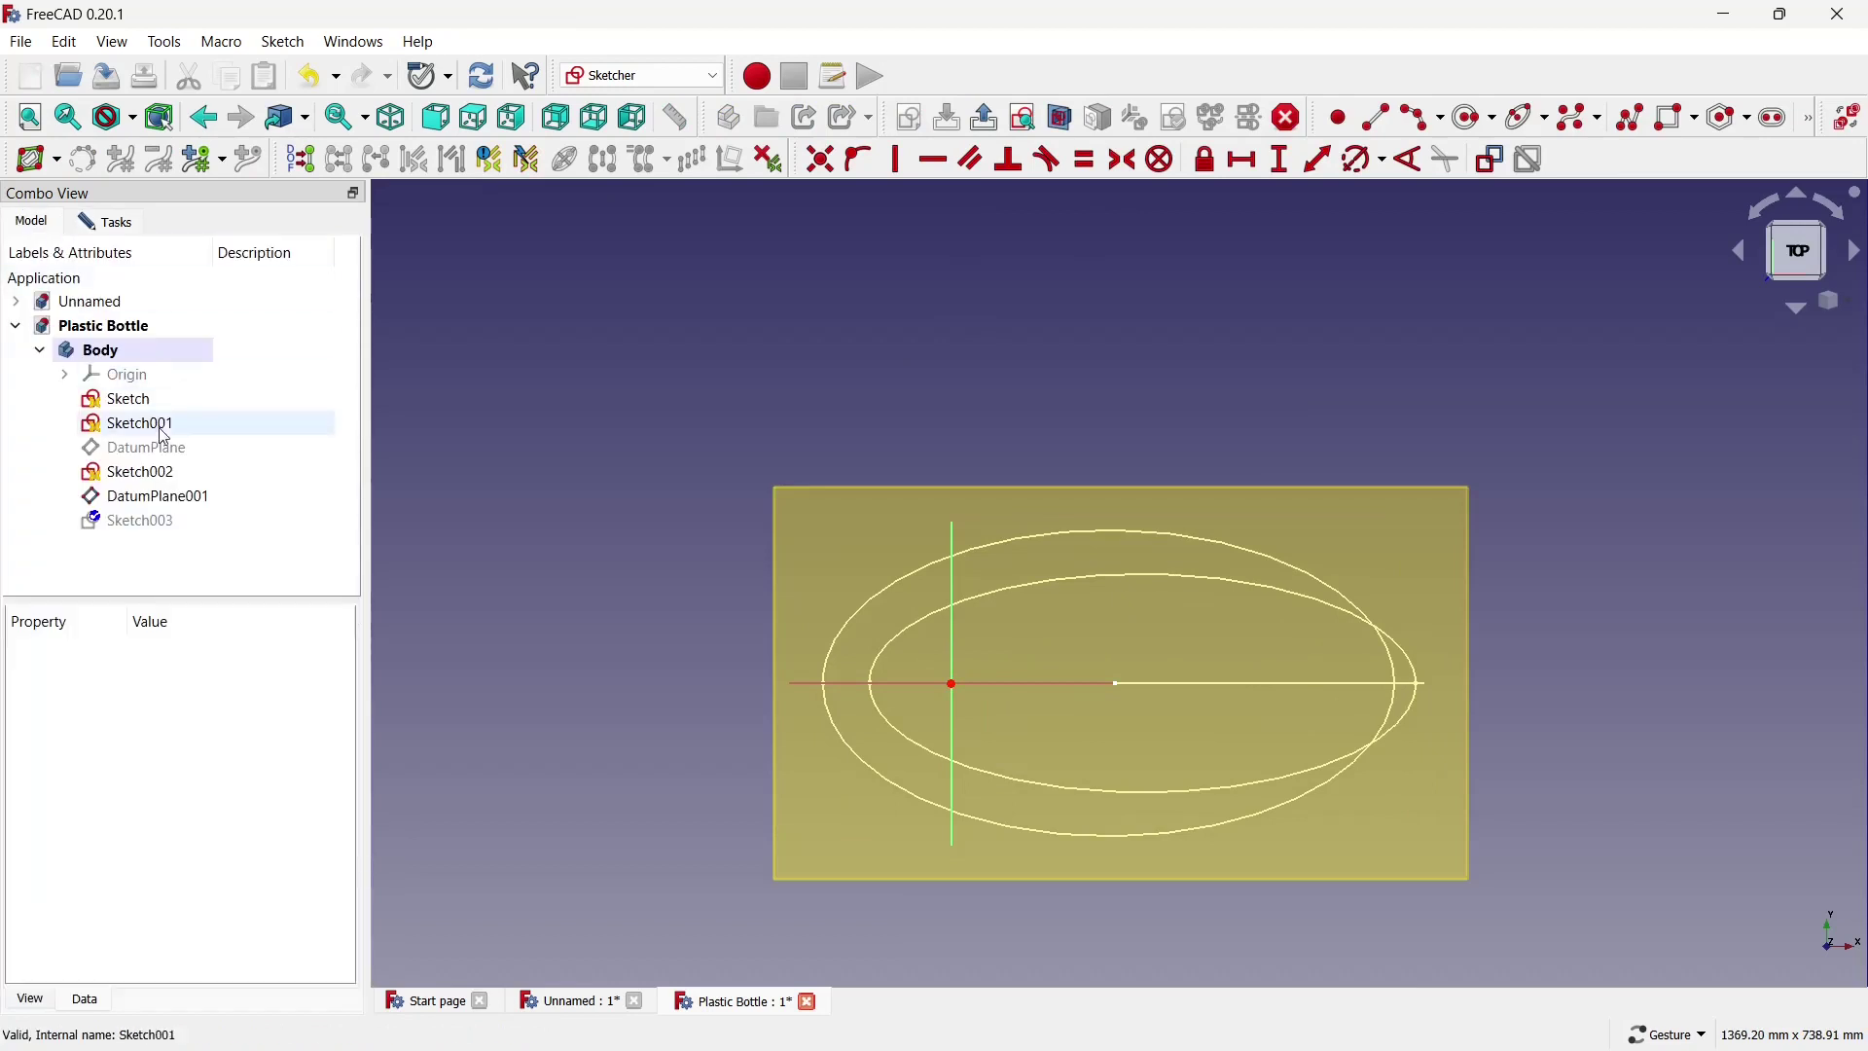
{"action": "left_click", "coordinate": [163, 498]}
{"action": "key", "text": "space"}
{"action": "left_click", "coordinate": [832, 510]}
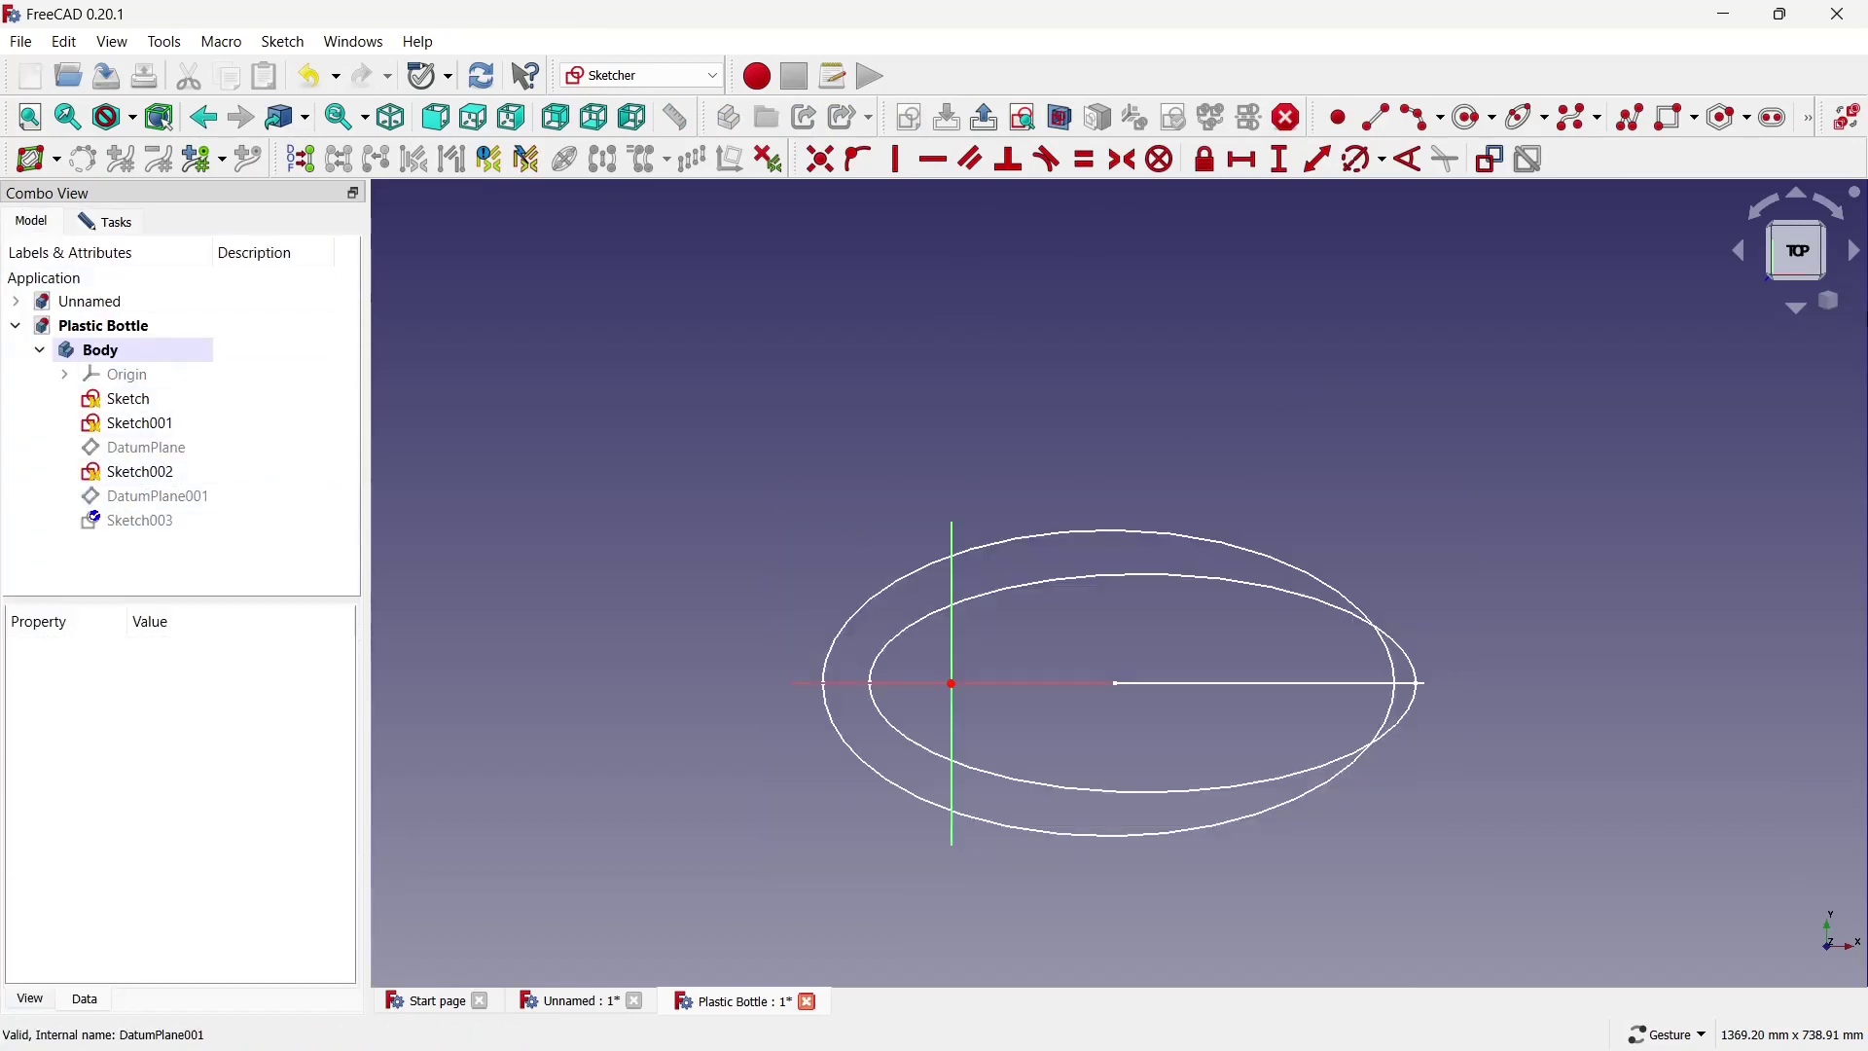
{"action": "left_click", "coordinate": [1830, 301]}
{"action": "left_click", "coordinate": [1808, 364]}
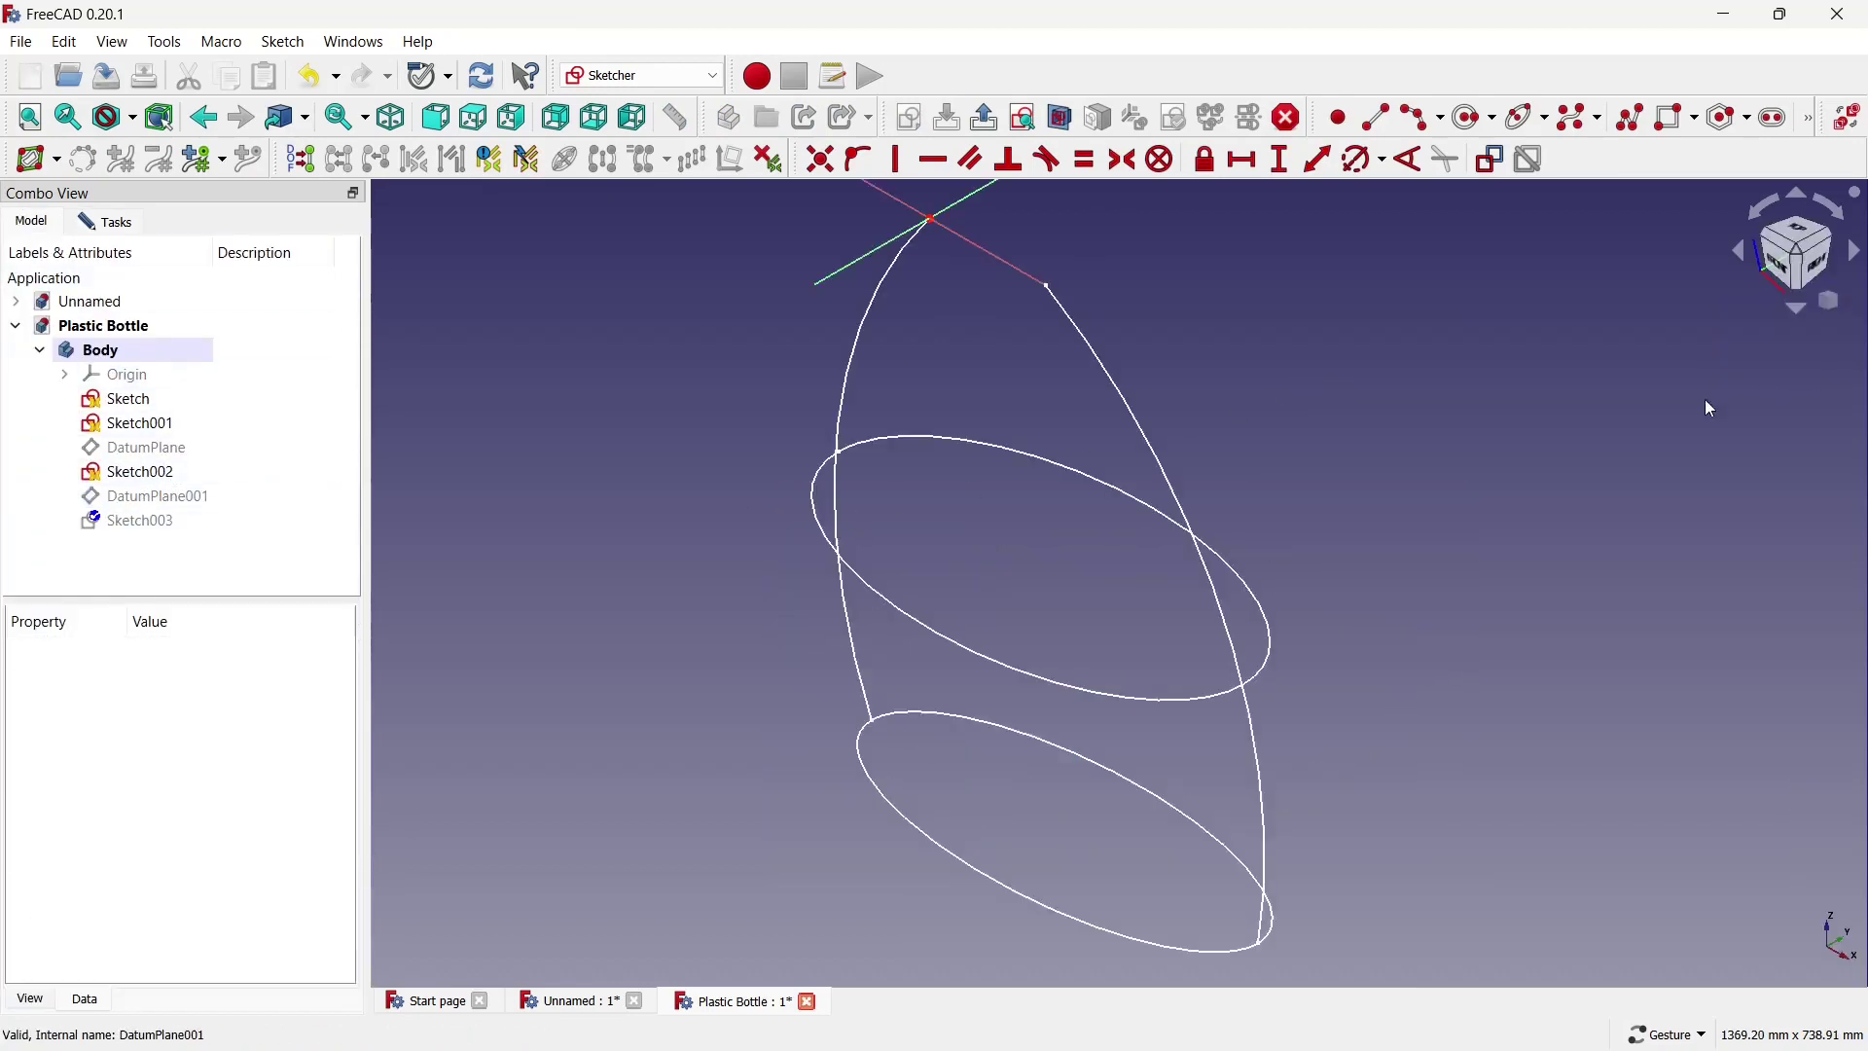
{"action": "scroll", "coordinate": [1083, 288], "scroll_direction": "up", "scroll_amount": 2}
{"action": "scroll", "coordinate": [1200, 491], "scroll_direction": "up", "scroll_amount": 2}
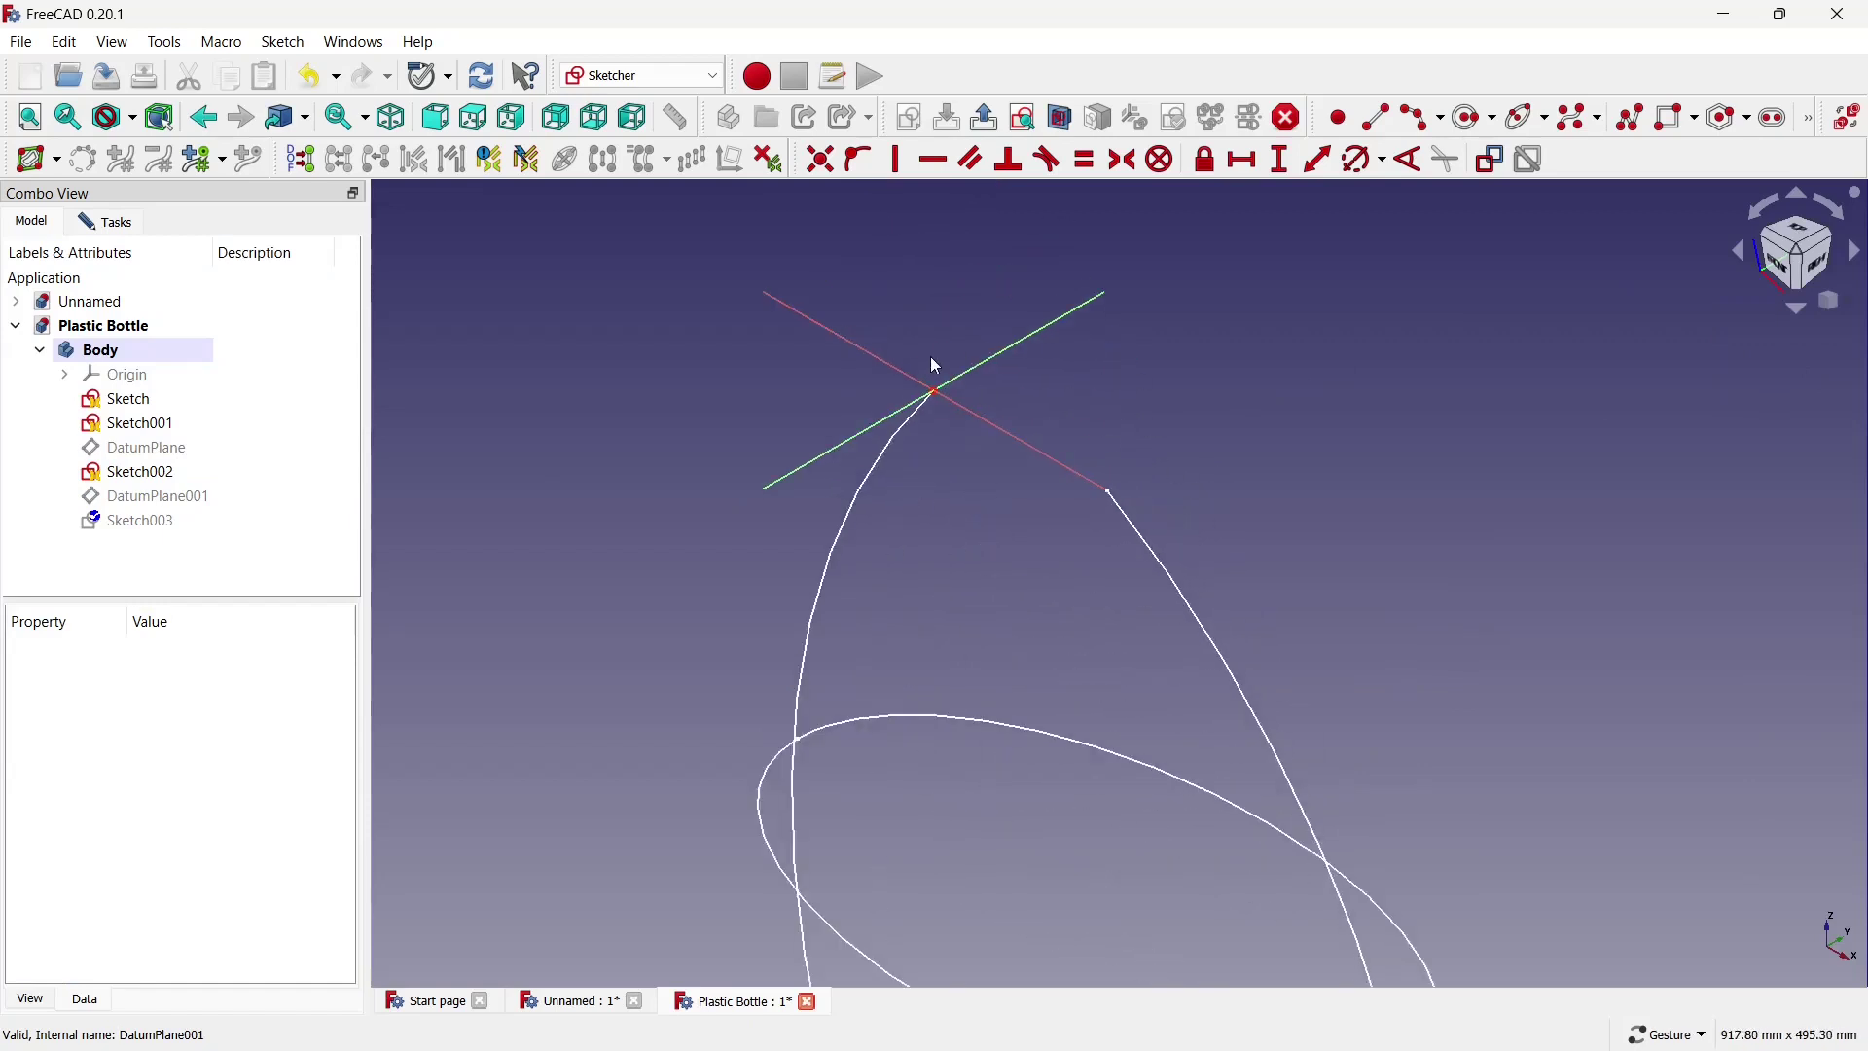
{"action": "scroll", "coordinate": [935, 366], "scroll_direction": "up", "scroll_amount": 2}
Switch the circle tool to three rim points and project the right side curve into the sketch.
{"action": "left_click", "coordinate": [1505, 118]}
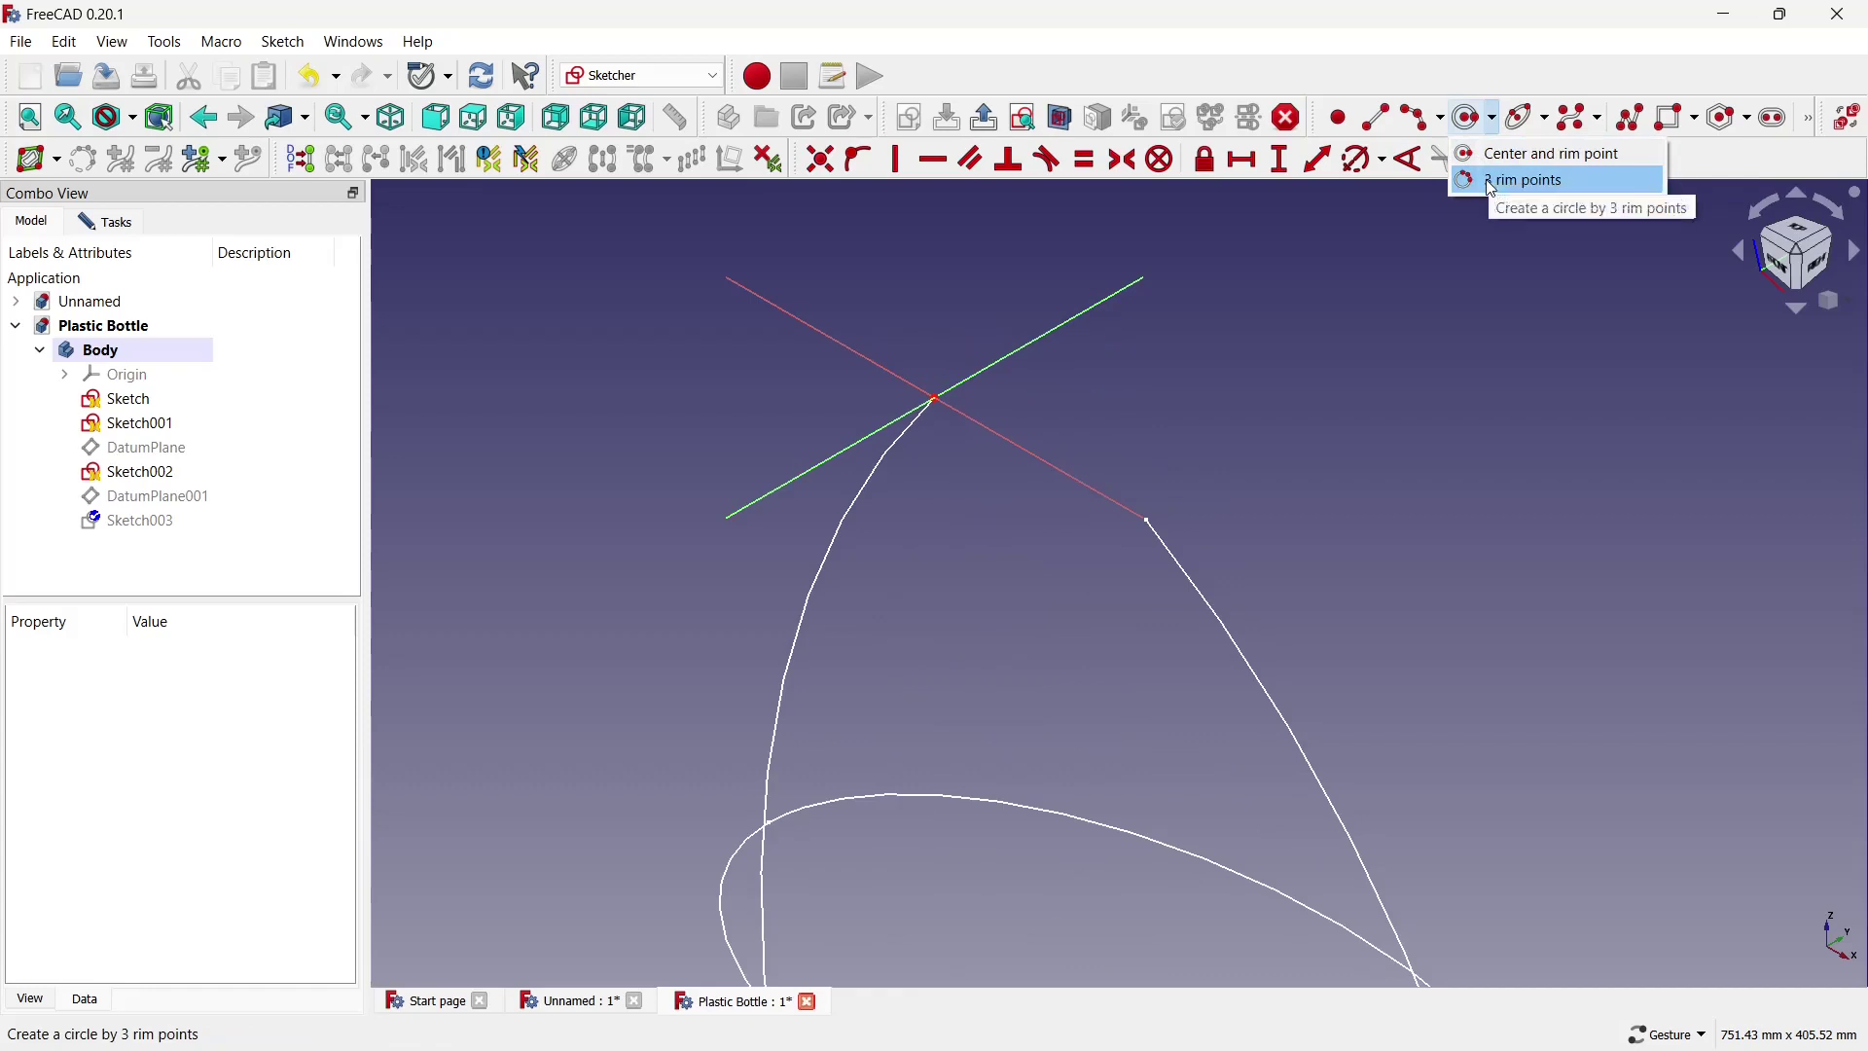
{"action": "left_click", "coordinate": [1518, 180]}
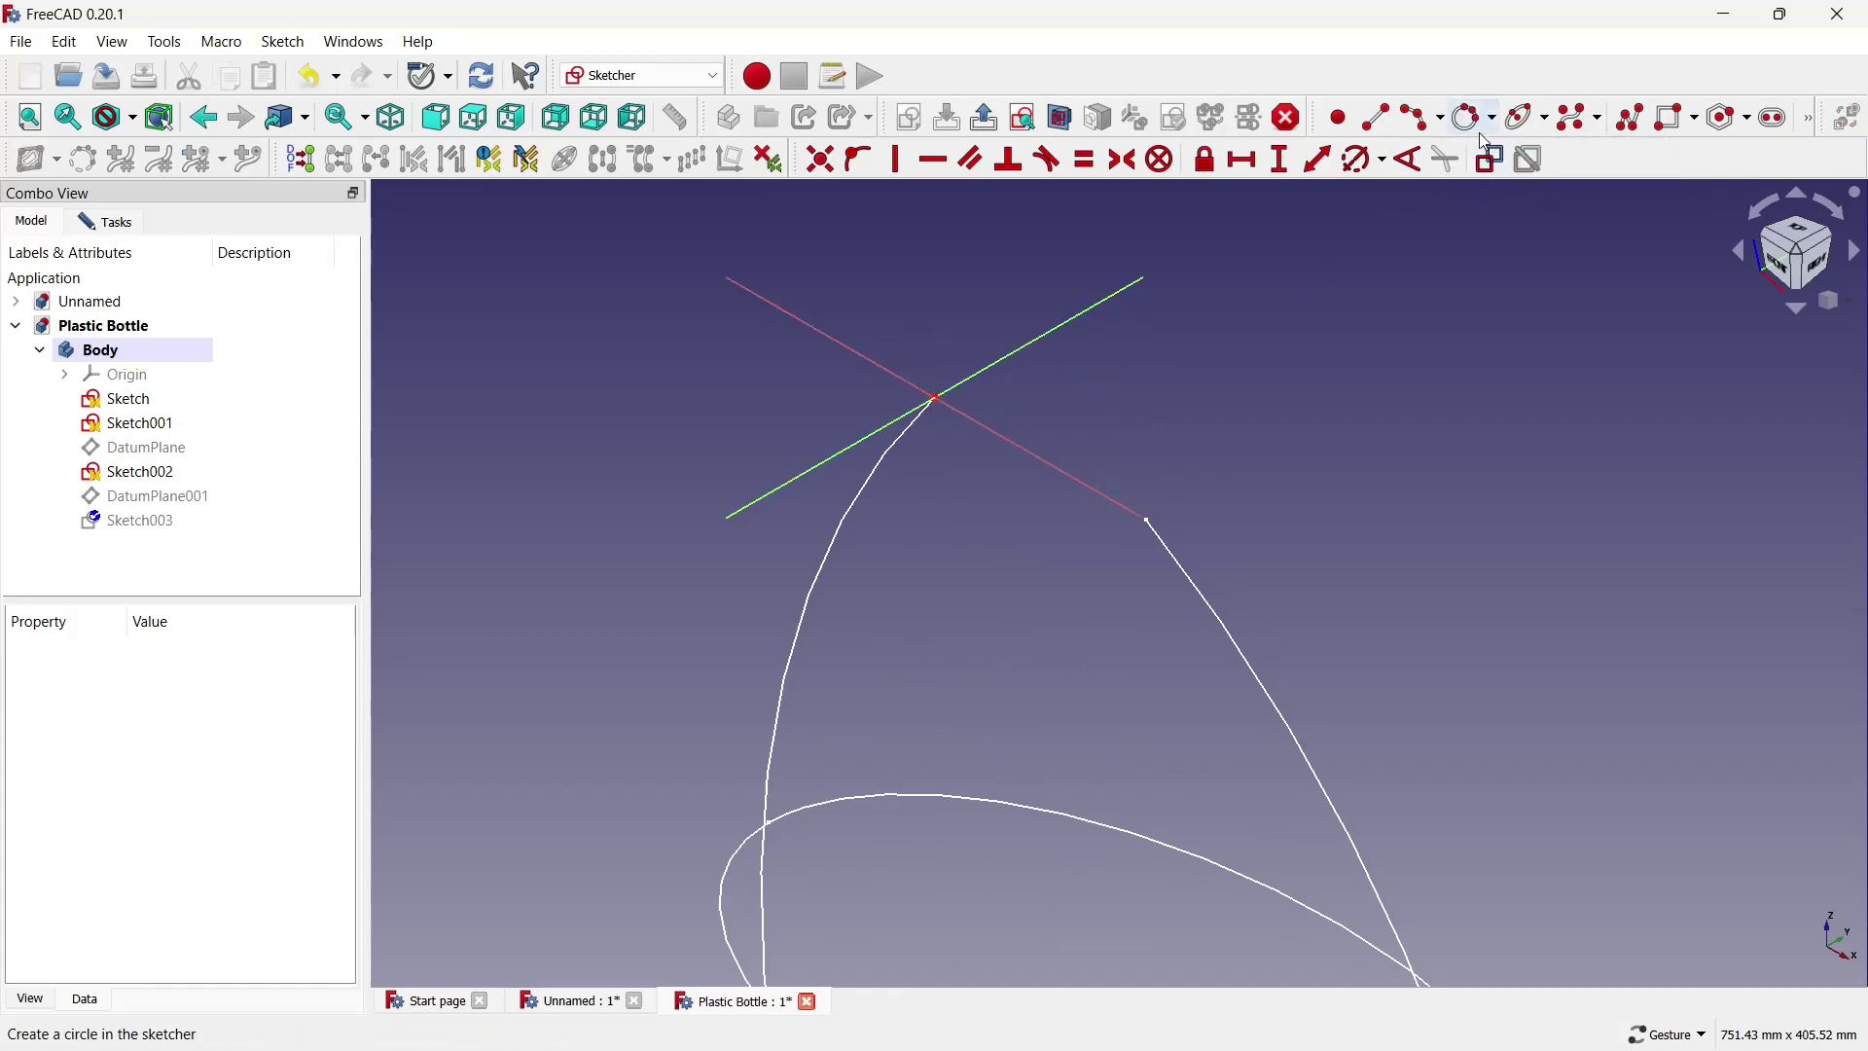
{"action": "left_click", "coordinate": [1409, 159]}
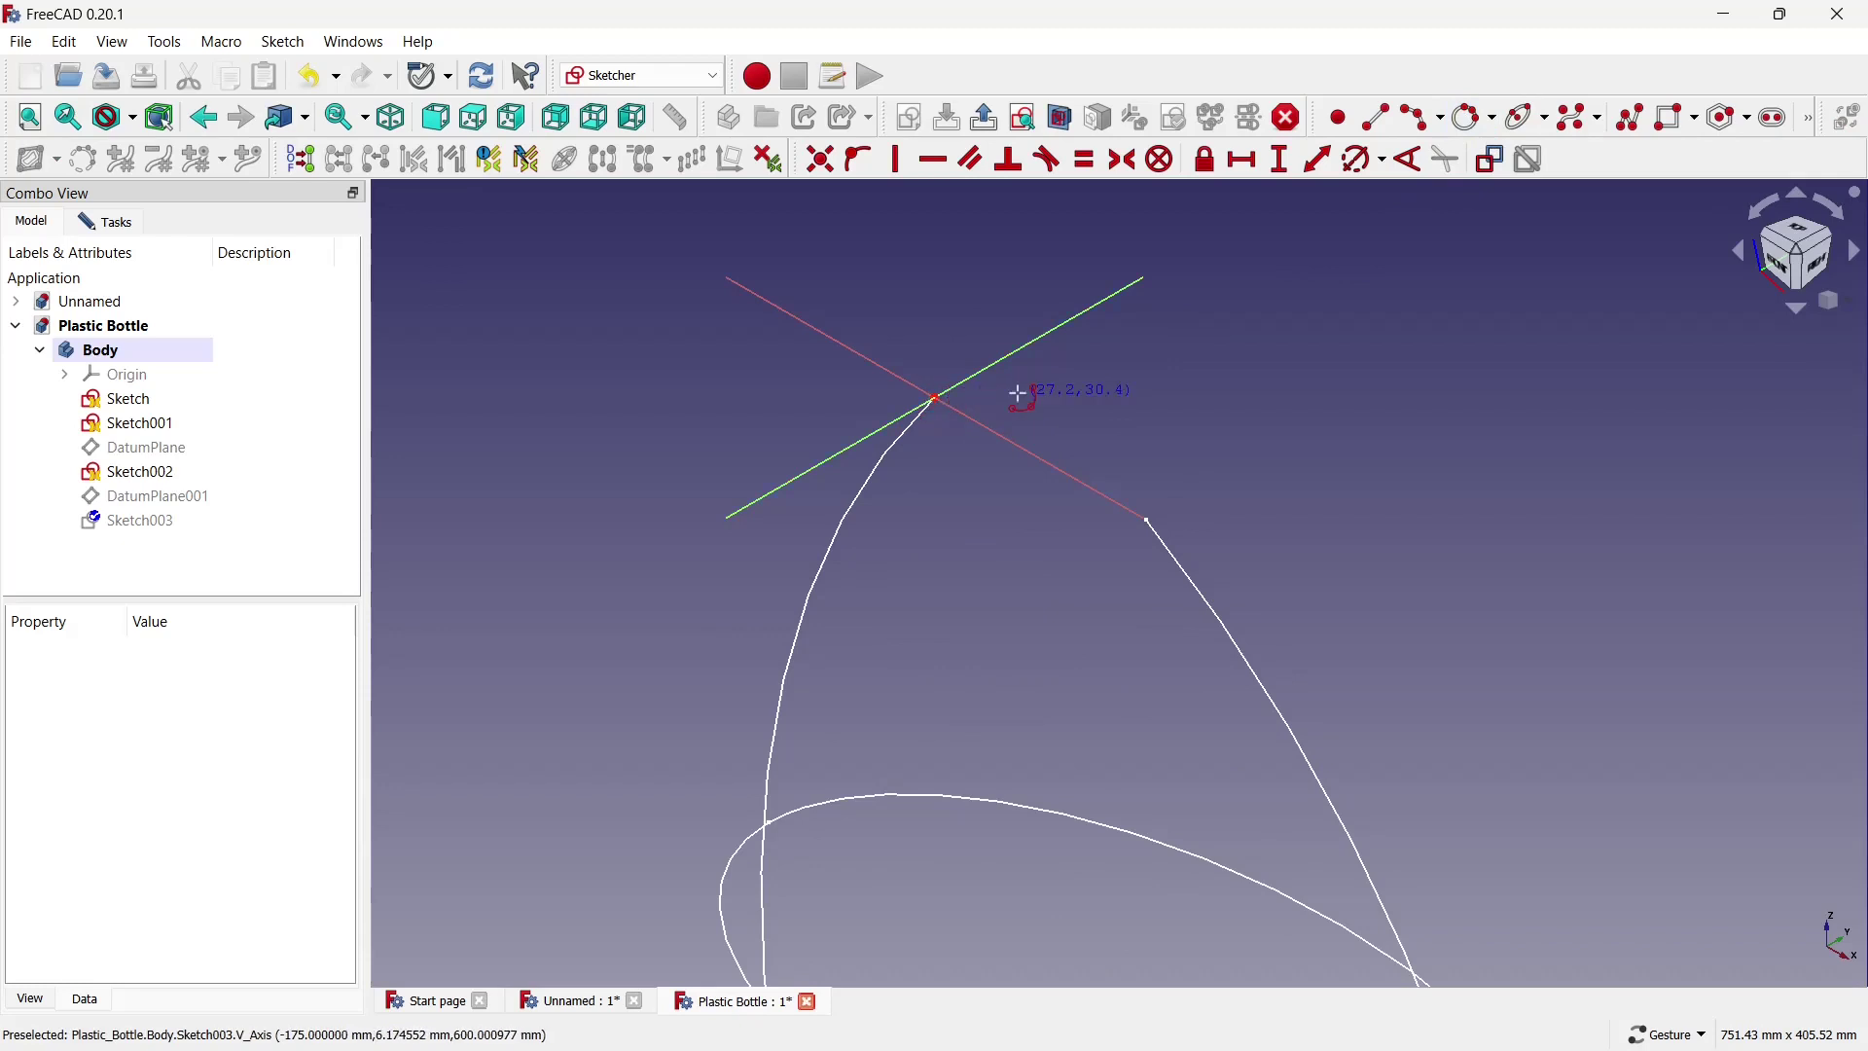
{"action": "left_click", "coordinate": [1813, 118]}
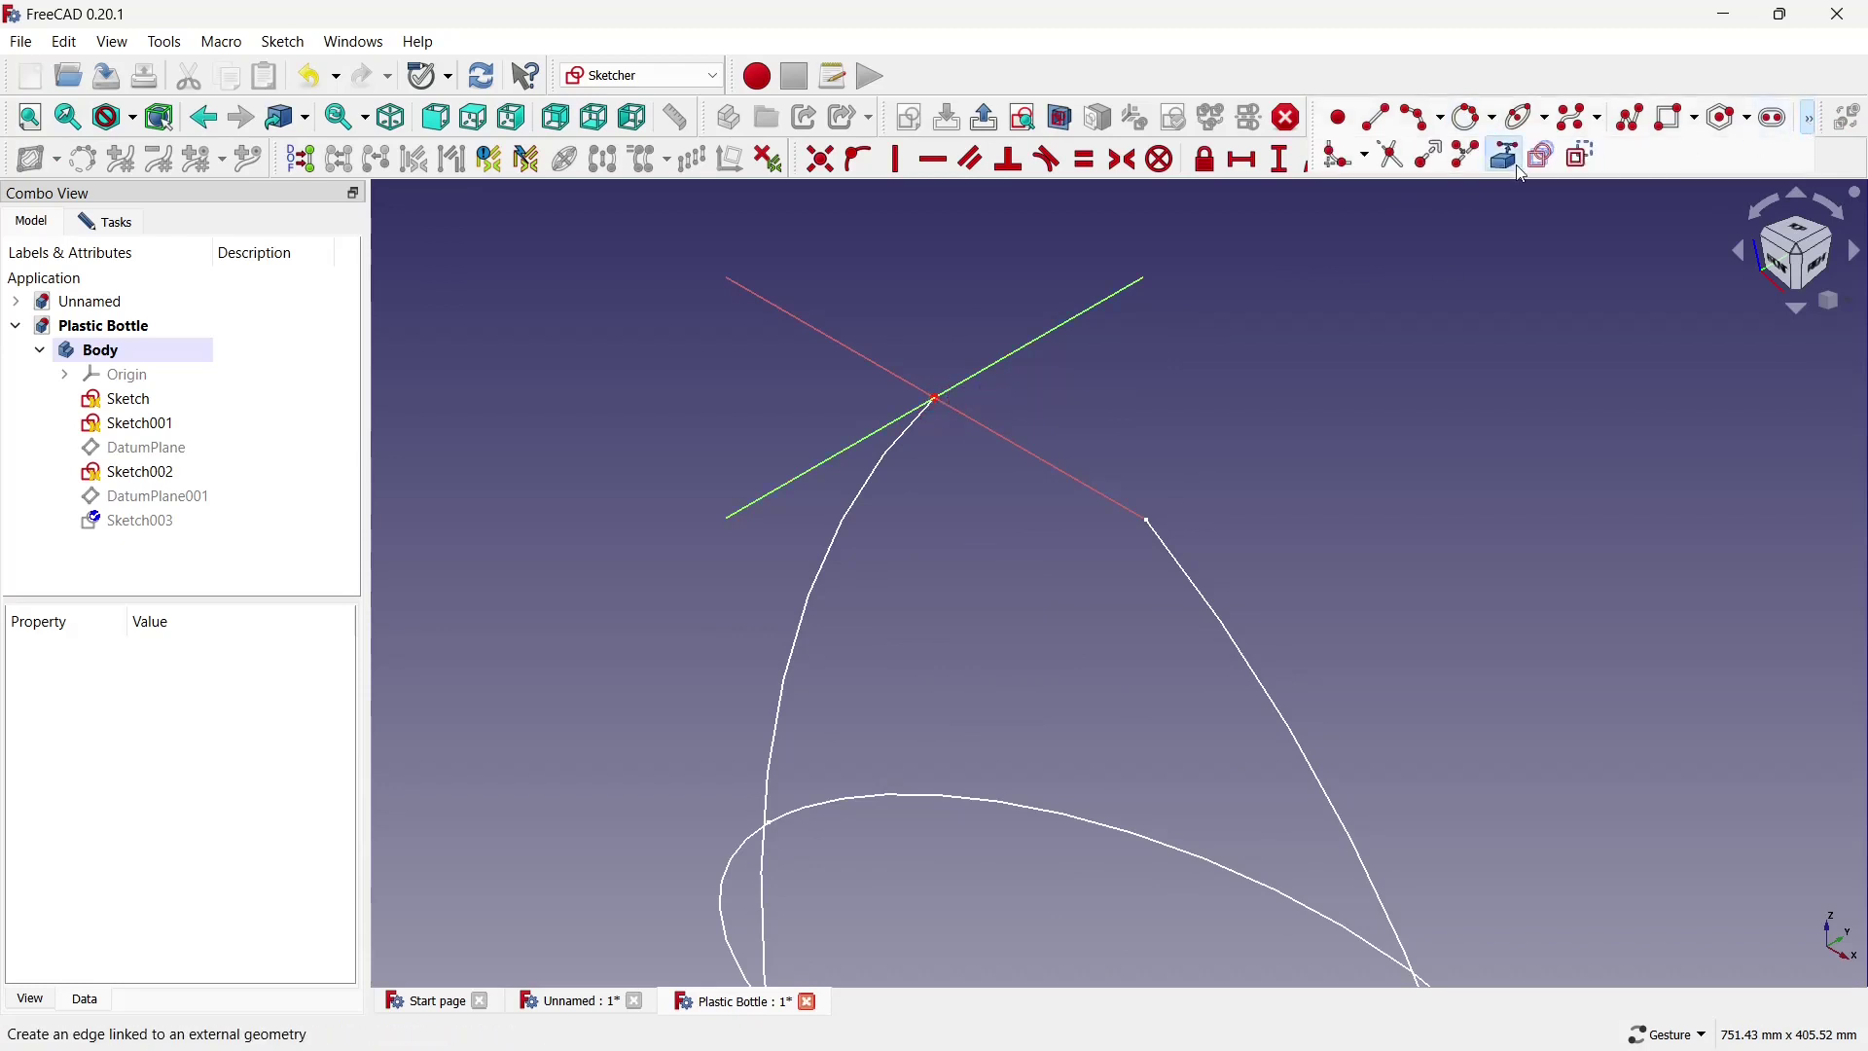
{"action": "left_click", "coordinate": [1150, 523]}
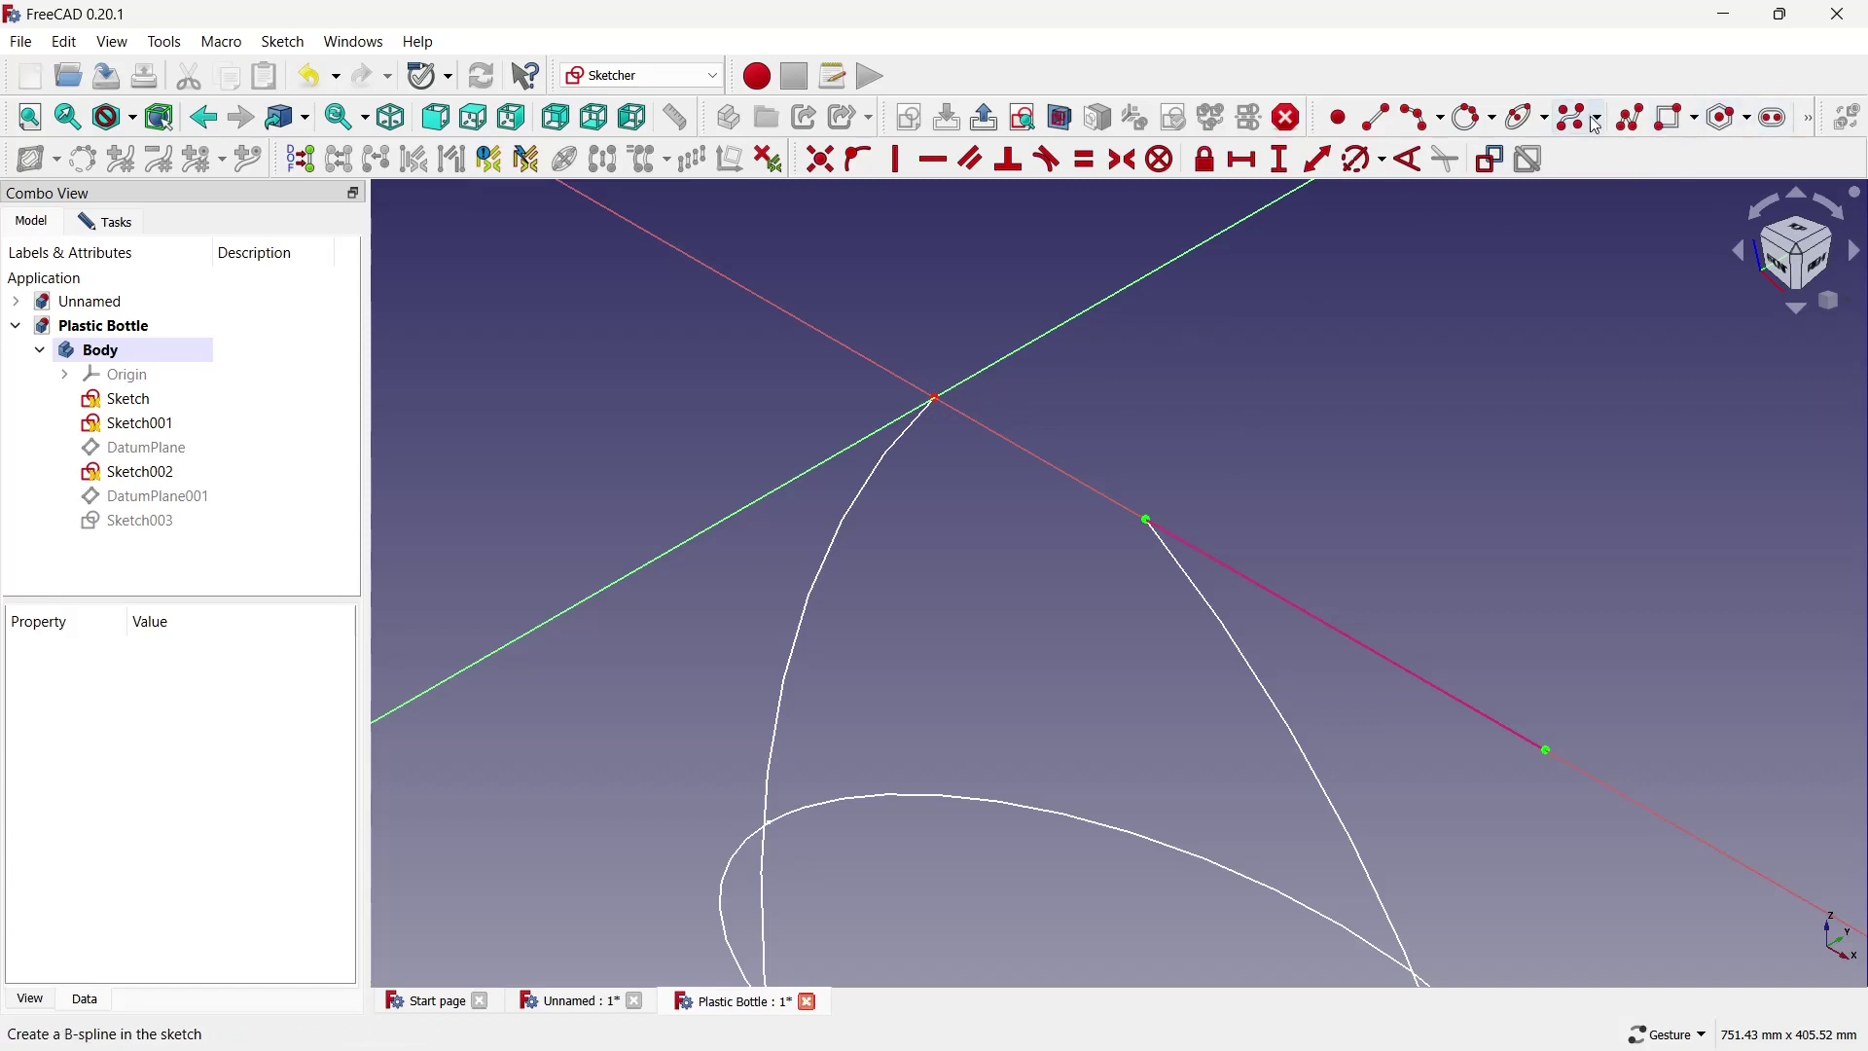
Draw the neck circle through the top ends of both side curves.
{"action": "left_click", "coordinate": [1475, 118]}
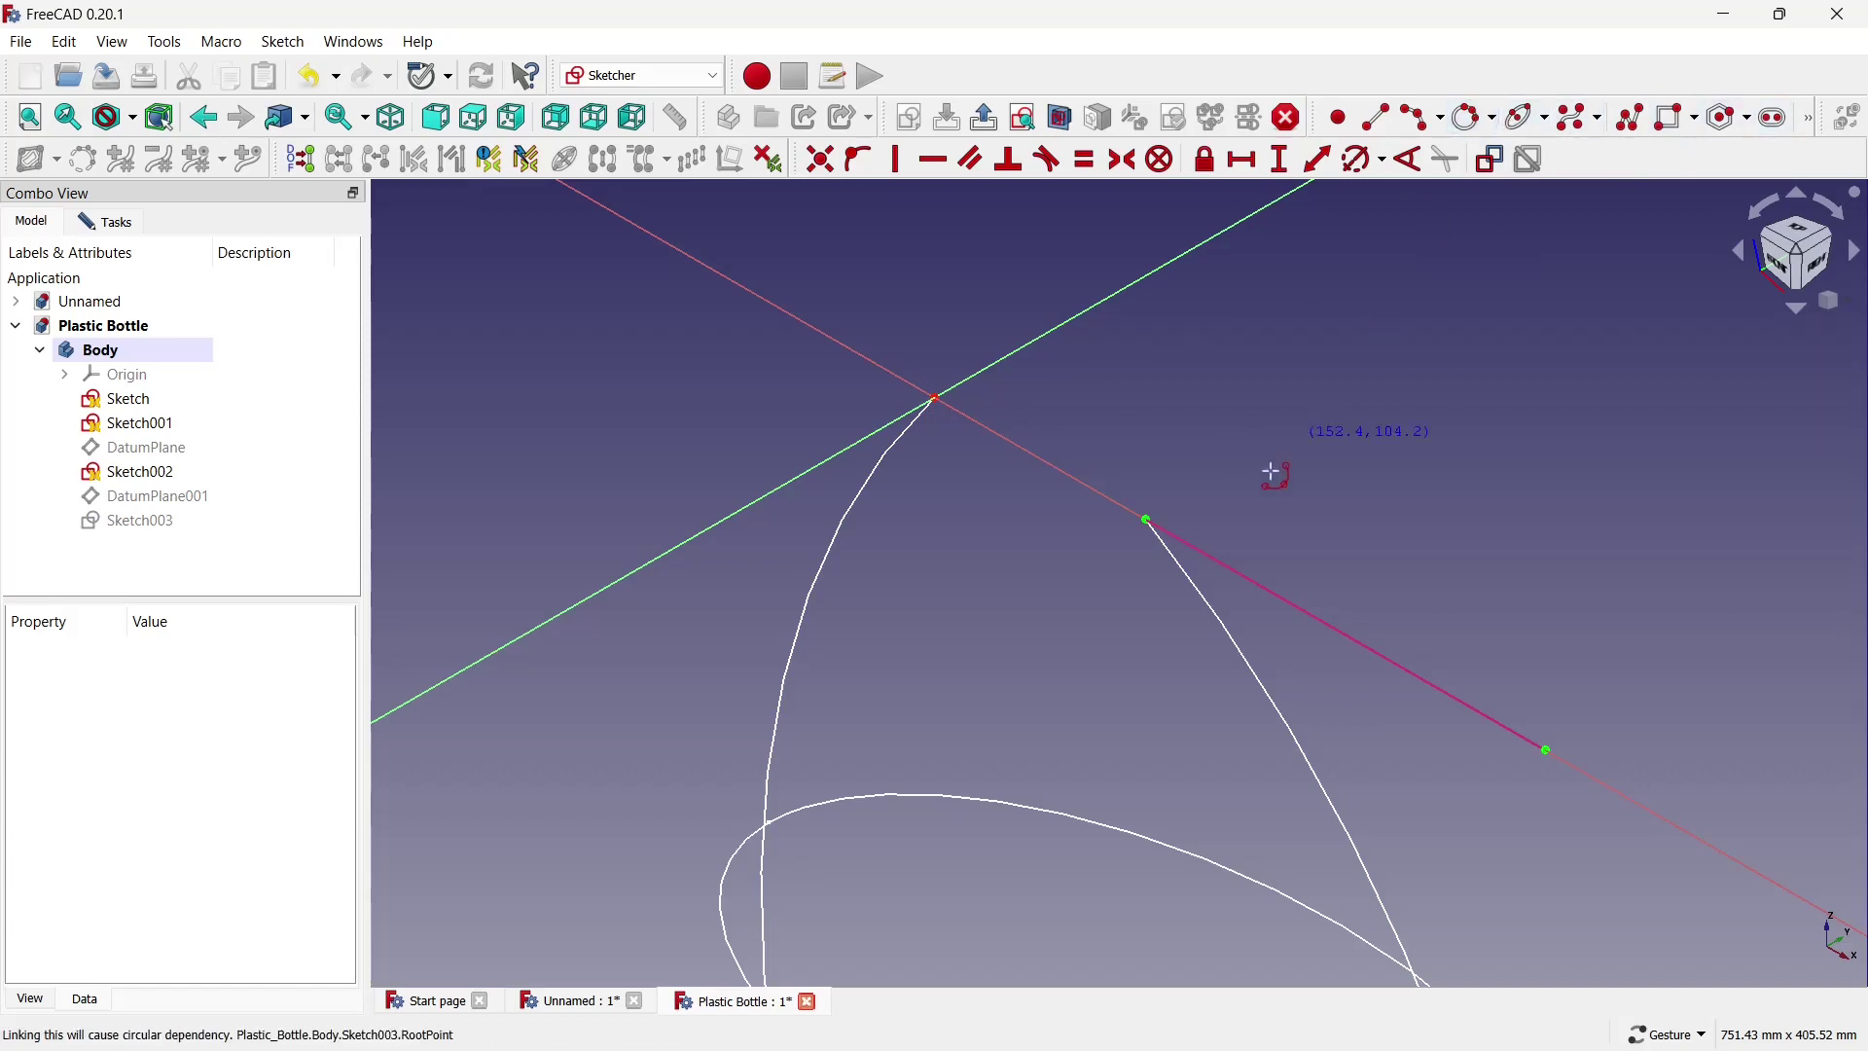
{"action": "left_click", "coordinate": [1150, 520]}
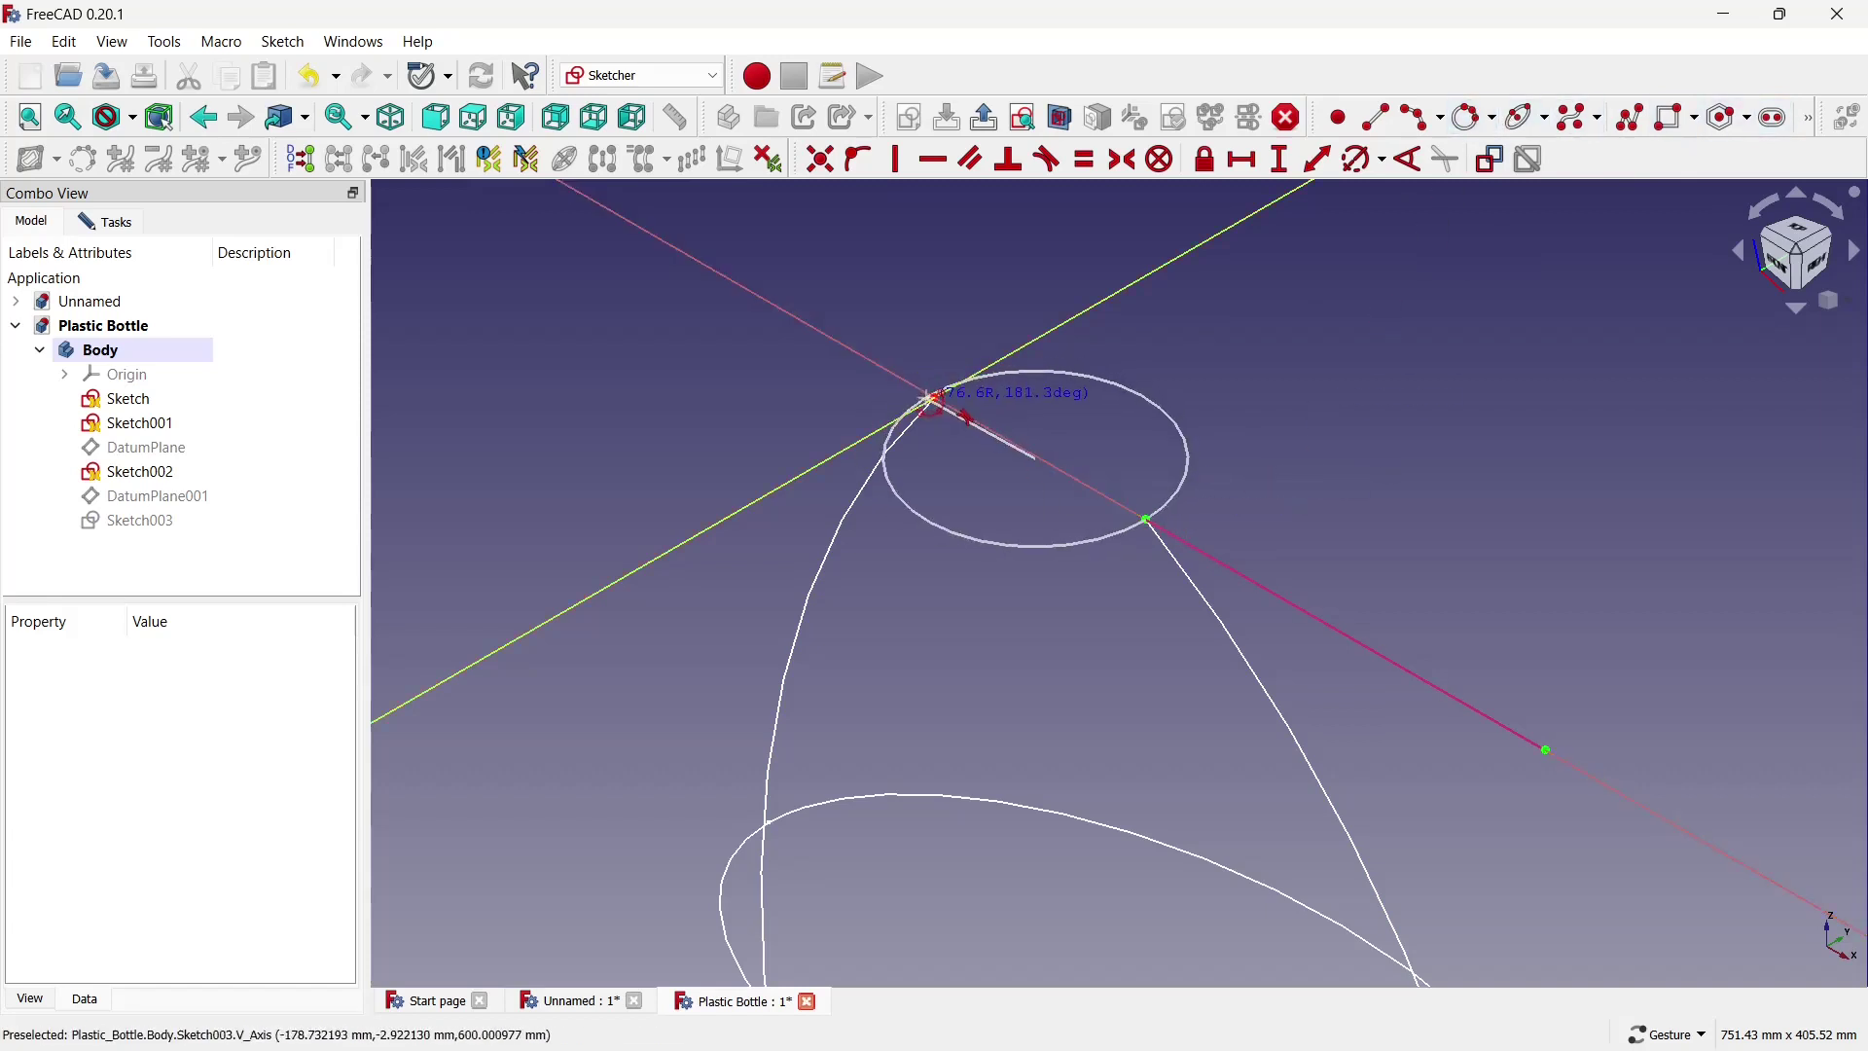
{"action": "scroll", "coordinate": [932, 399], "scroll_direction": "up", "scroll_amount": 4}
{"action": "scroll", "coordinate": [934, 401], "scroll_direction": "up", "scroll_amount": 1}
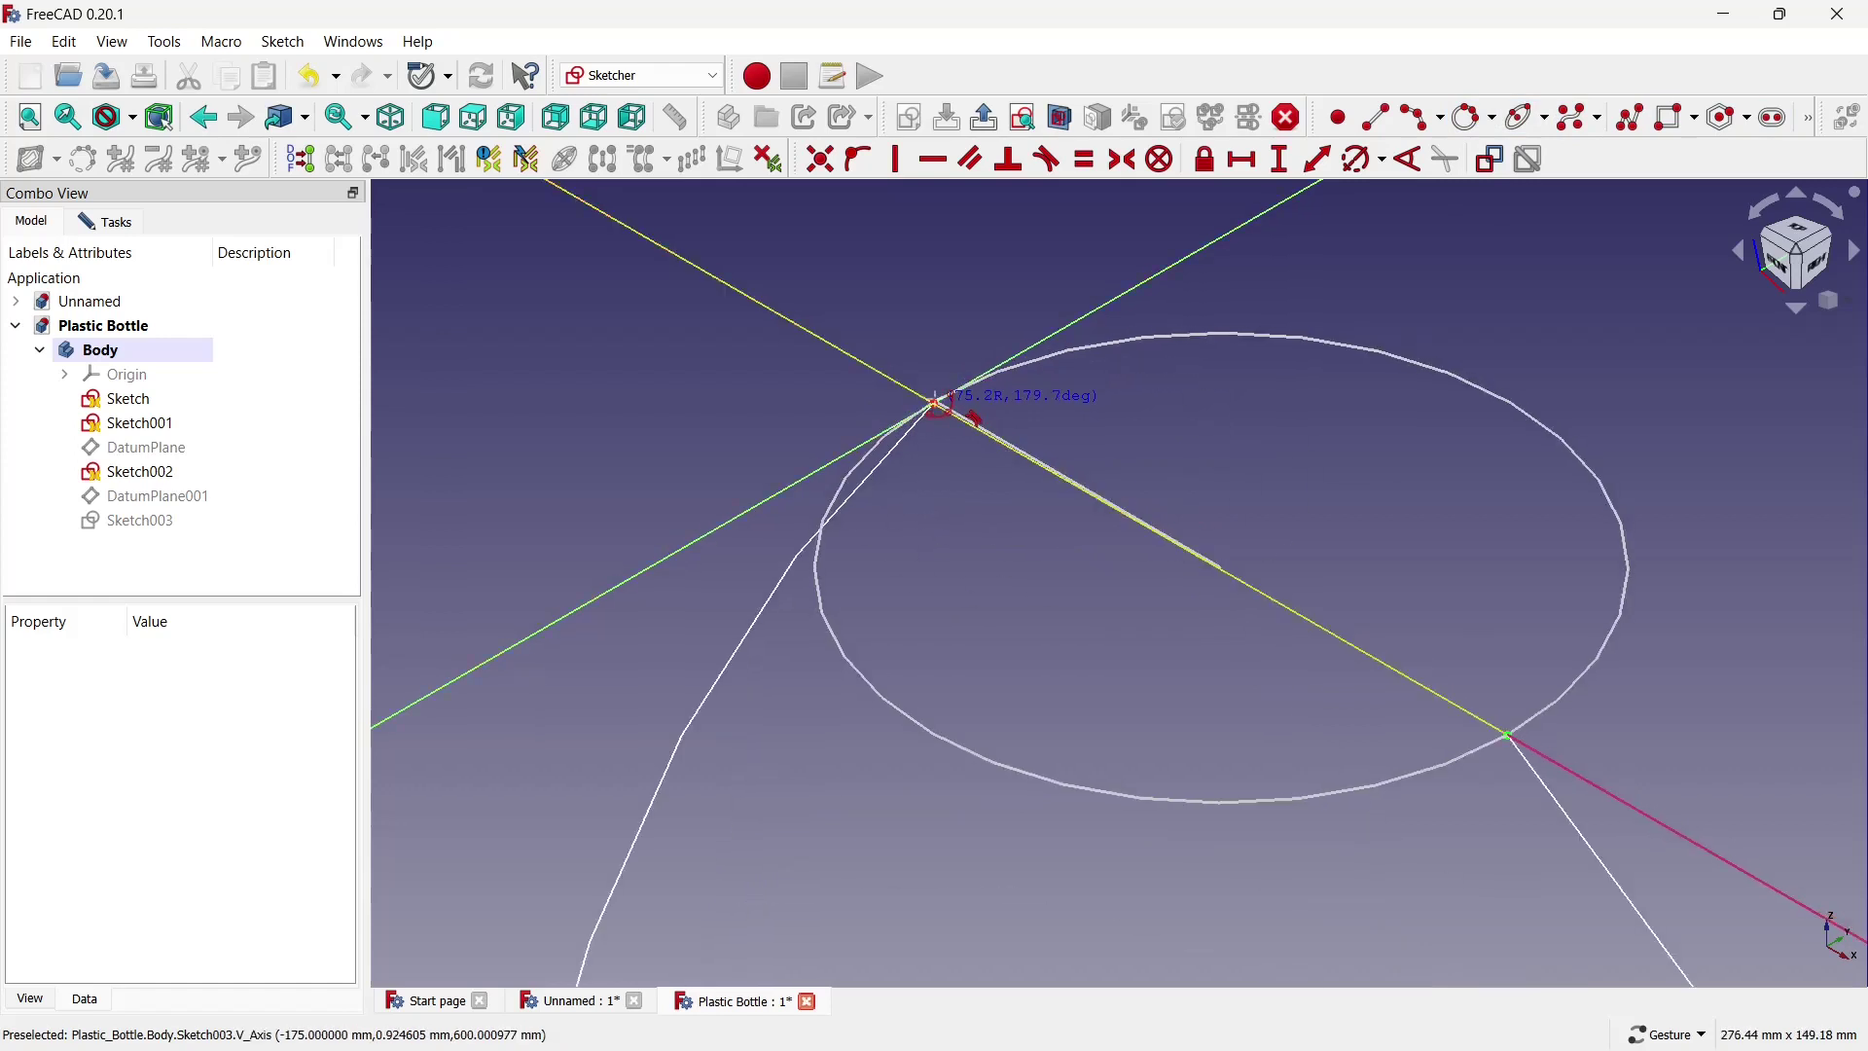
{"action": "scroll", "coordinate": [934, 401], "scroll_direction": "up", "scroll_amount": 2}
{"action": "scroll", "coordinate": [931, 408], "scroll_direction": "up", "scroll_amount": 2}
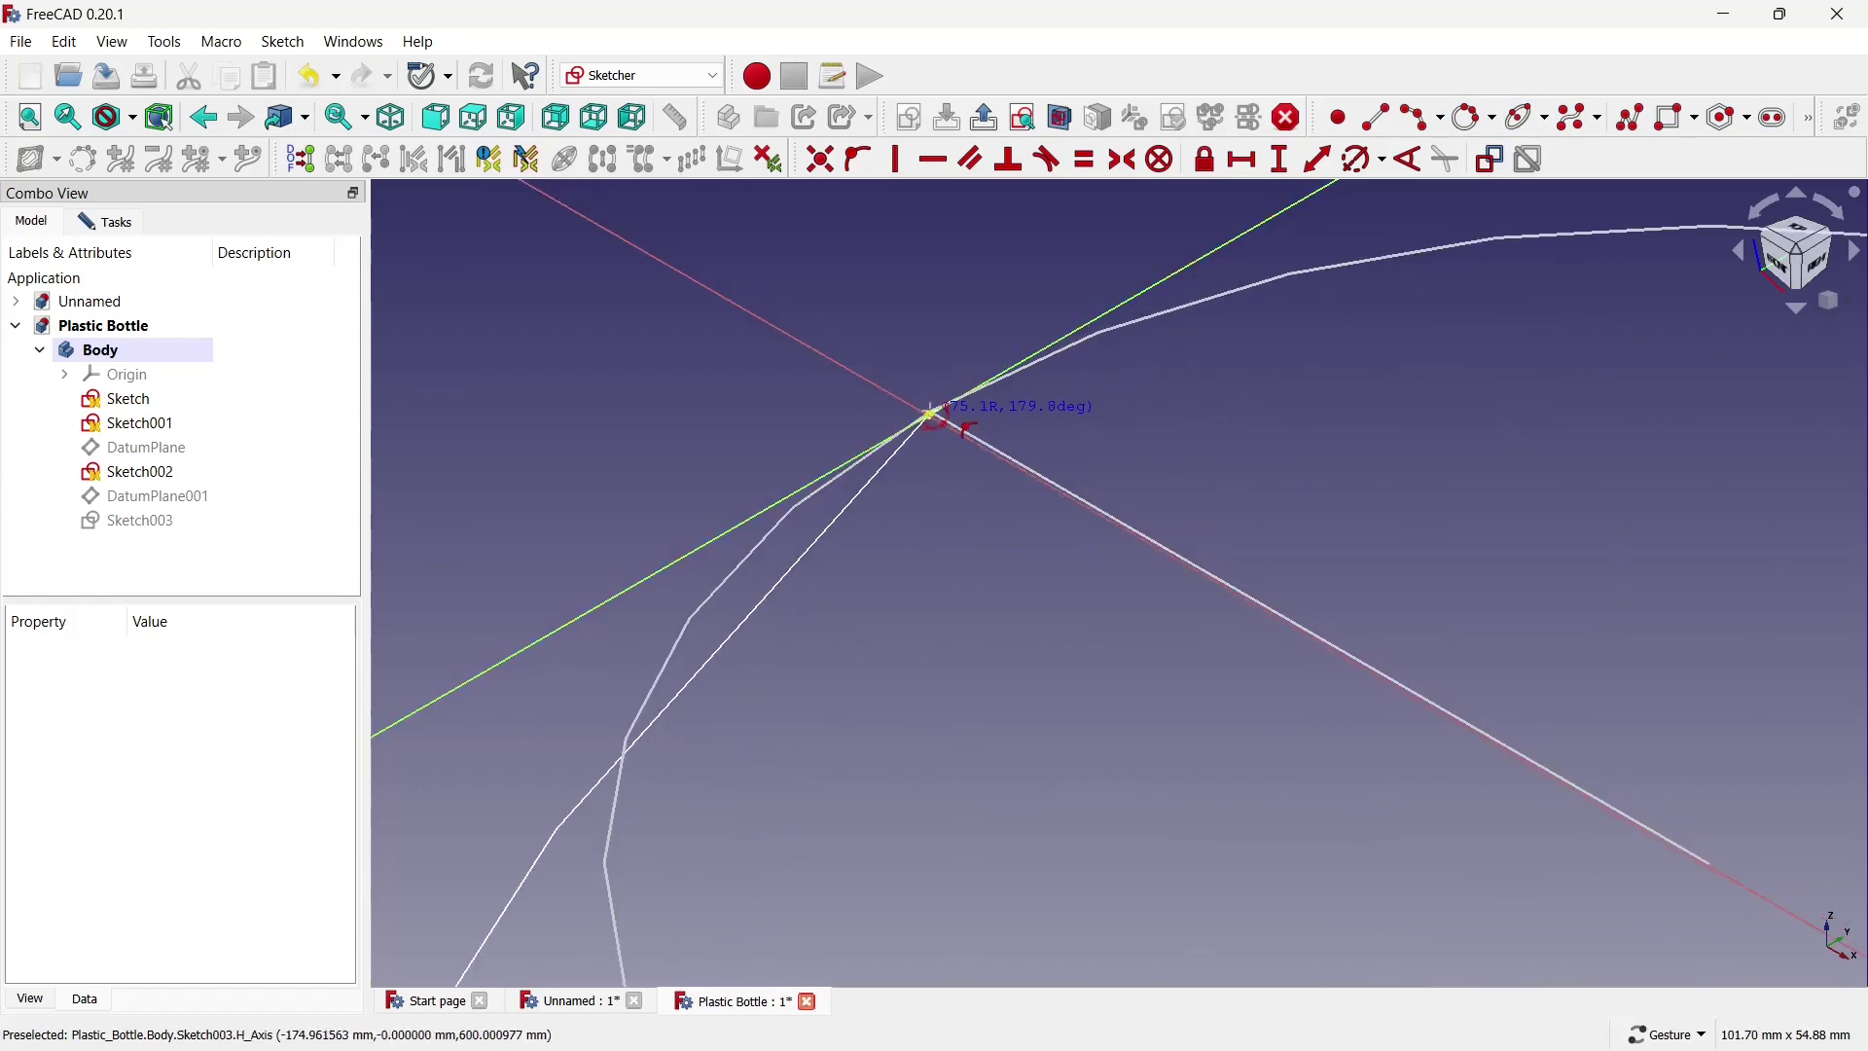
{"action": "scroll", "coordinate": [931, 411], "scroll_direction": "down", "scroll_amount": 3}
{"action": "scroll", "coordinate": [932, 412], "scroll_direction": "down", "scroll_amount": 3}
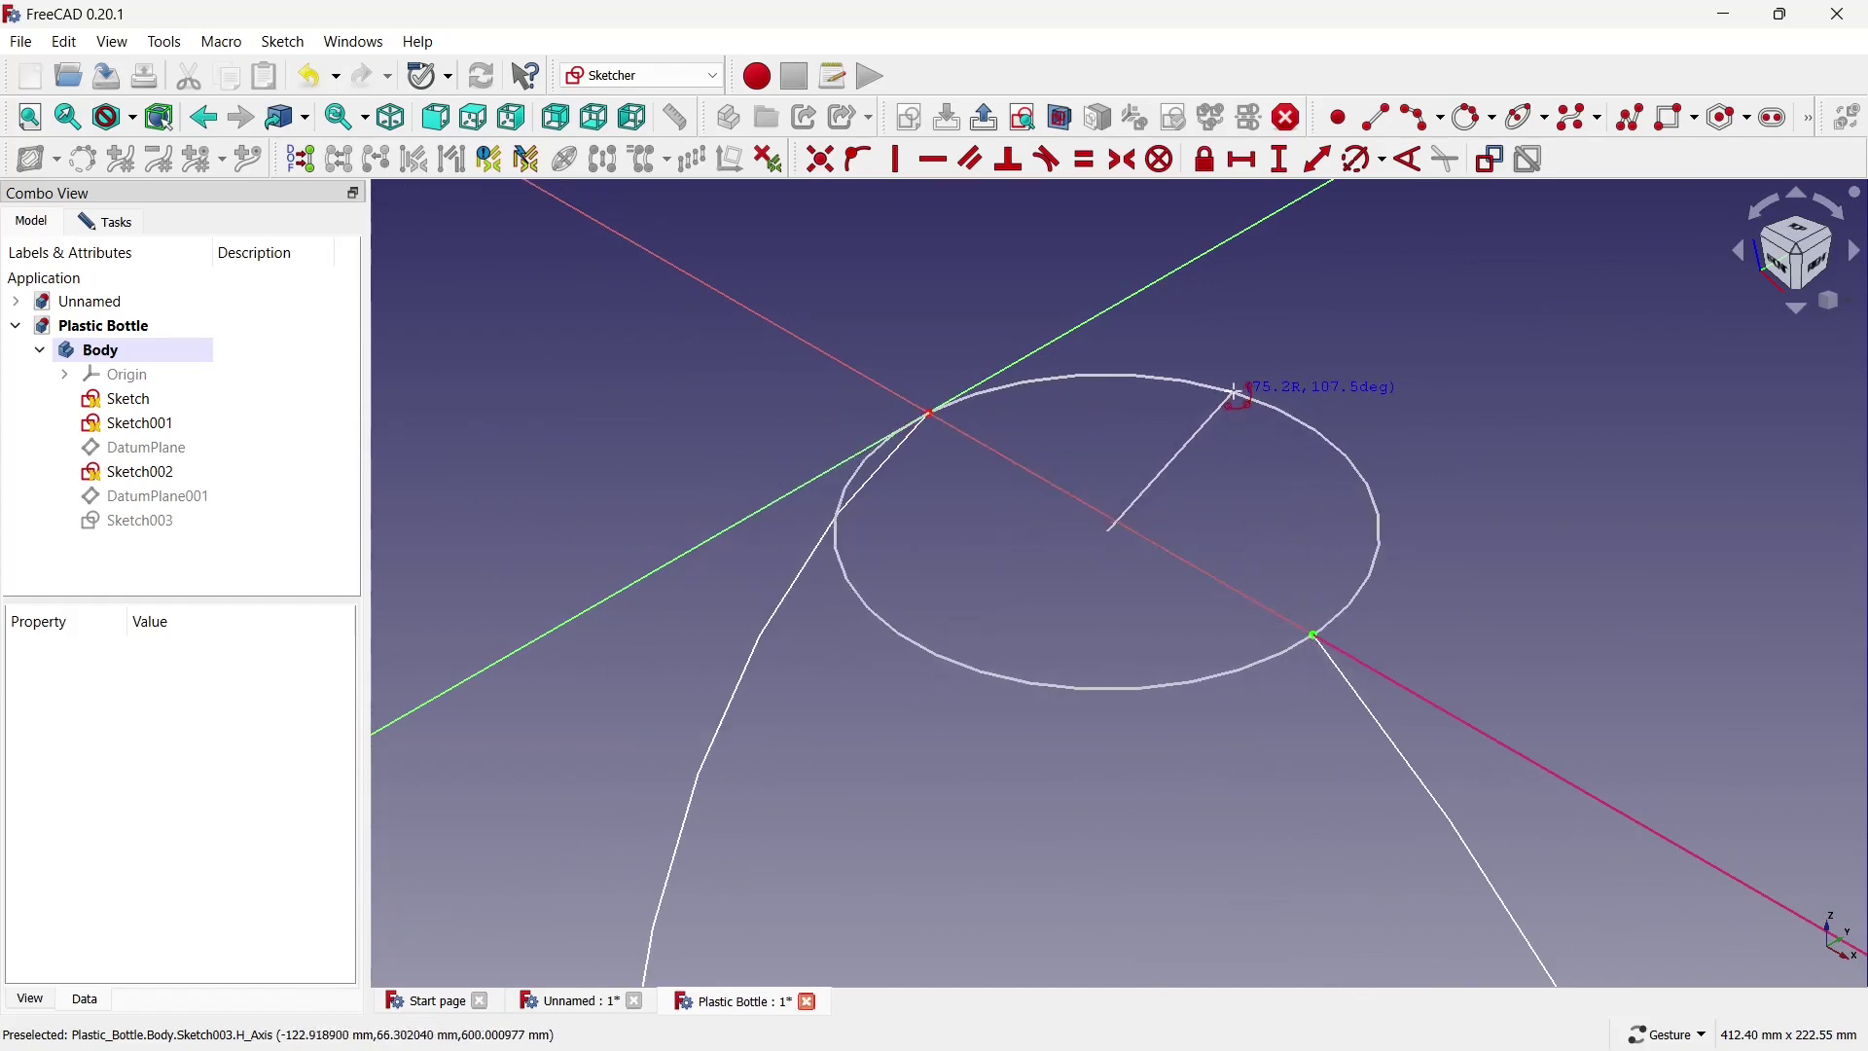
{"action": "left_click", "coordinate": [1235, 393]}
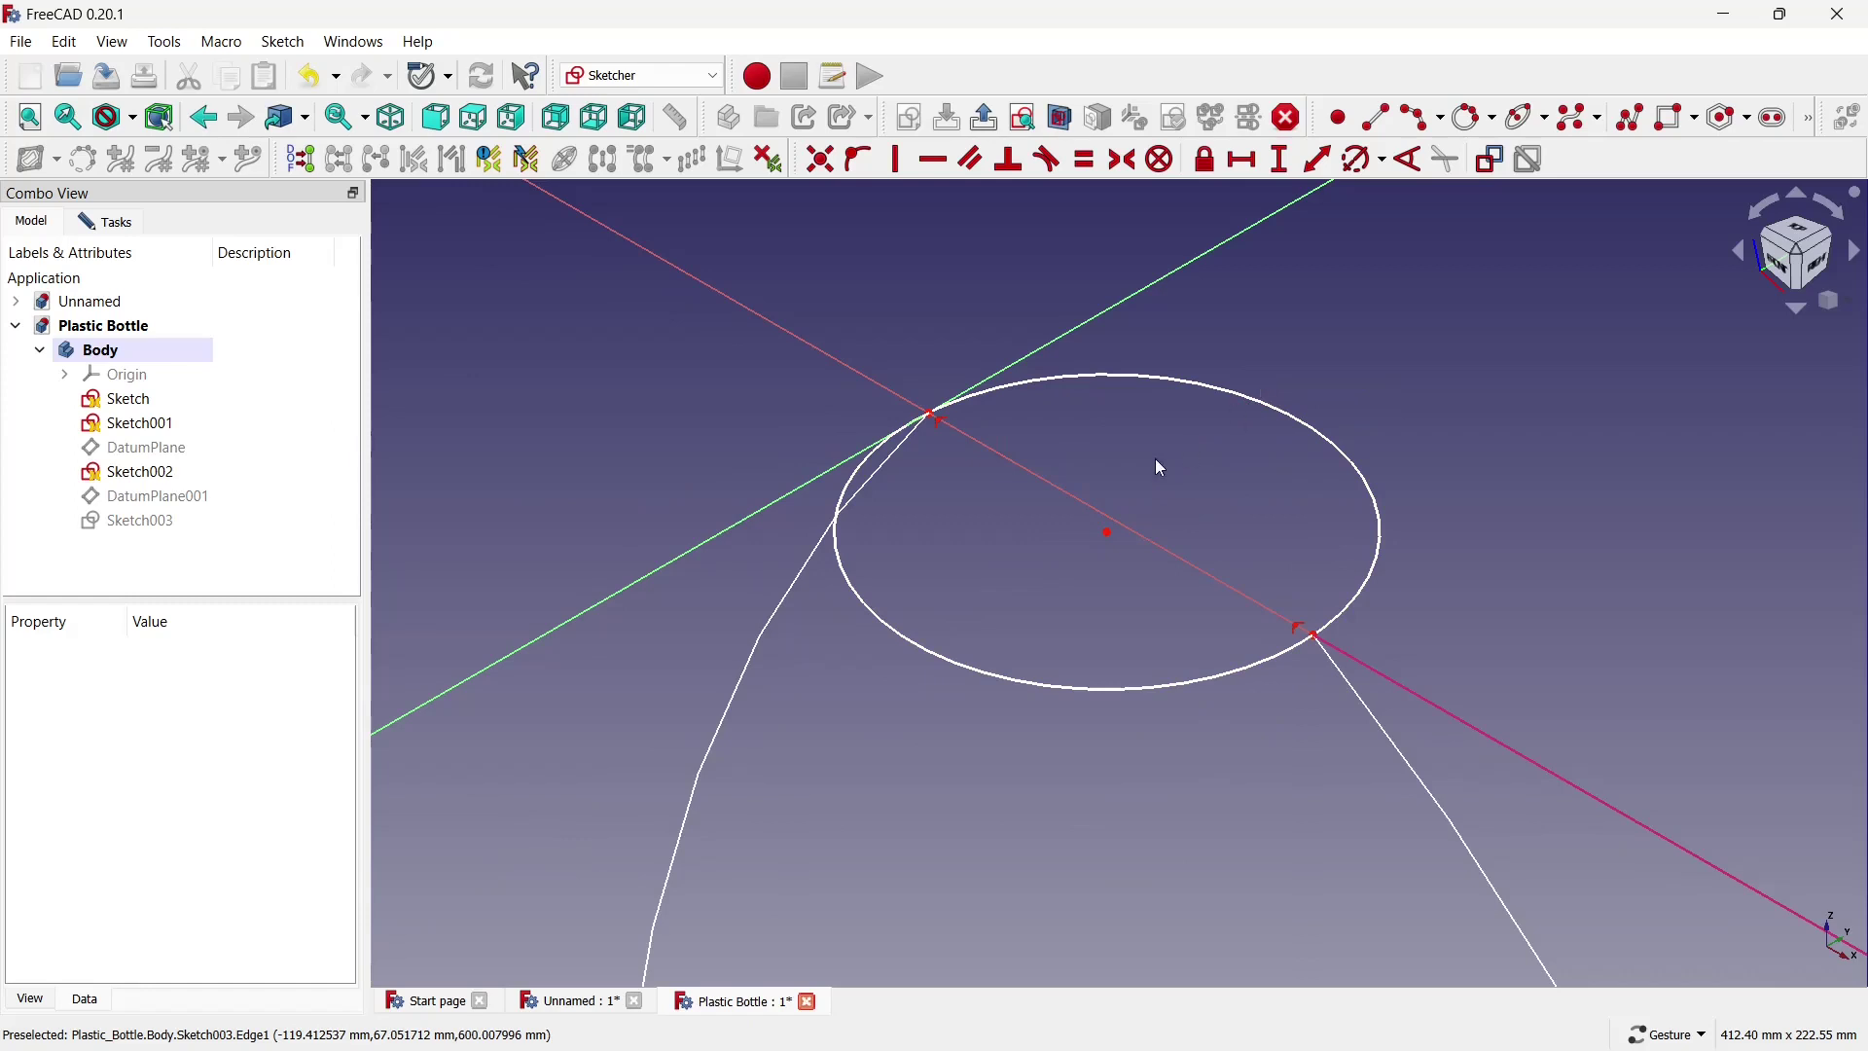
{"action": "scroll", "coordinate": [1154, 457], "scroll_direction": "down", "scroll_amount": 5}
{"action": "scroll", "coordinate": [1148, 440], "scroll_direction": "down", "scroll_amount": 1}
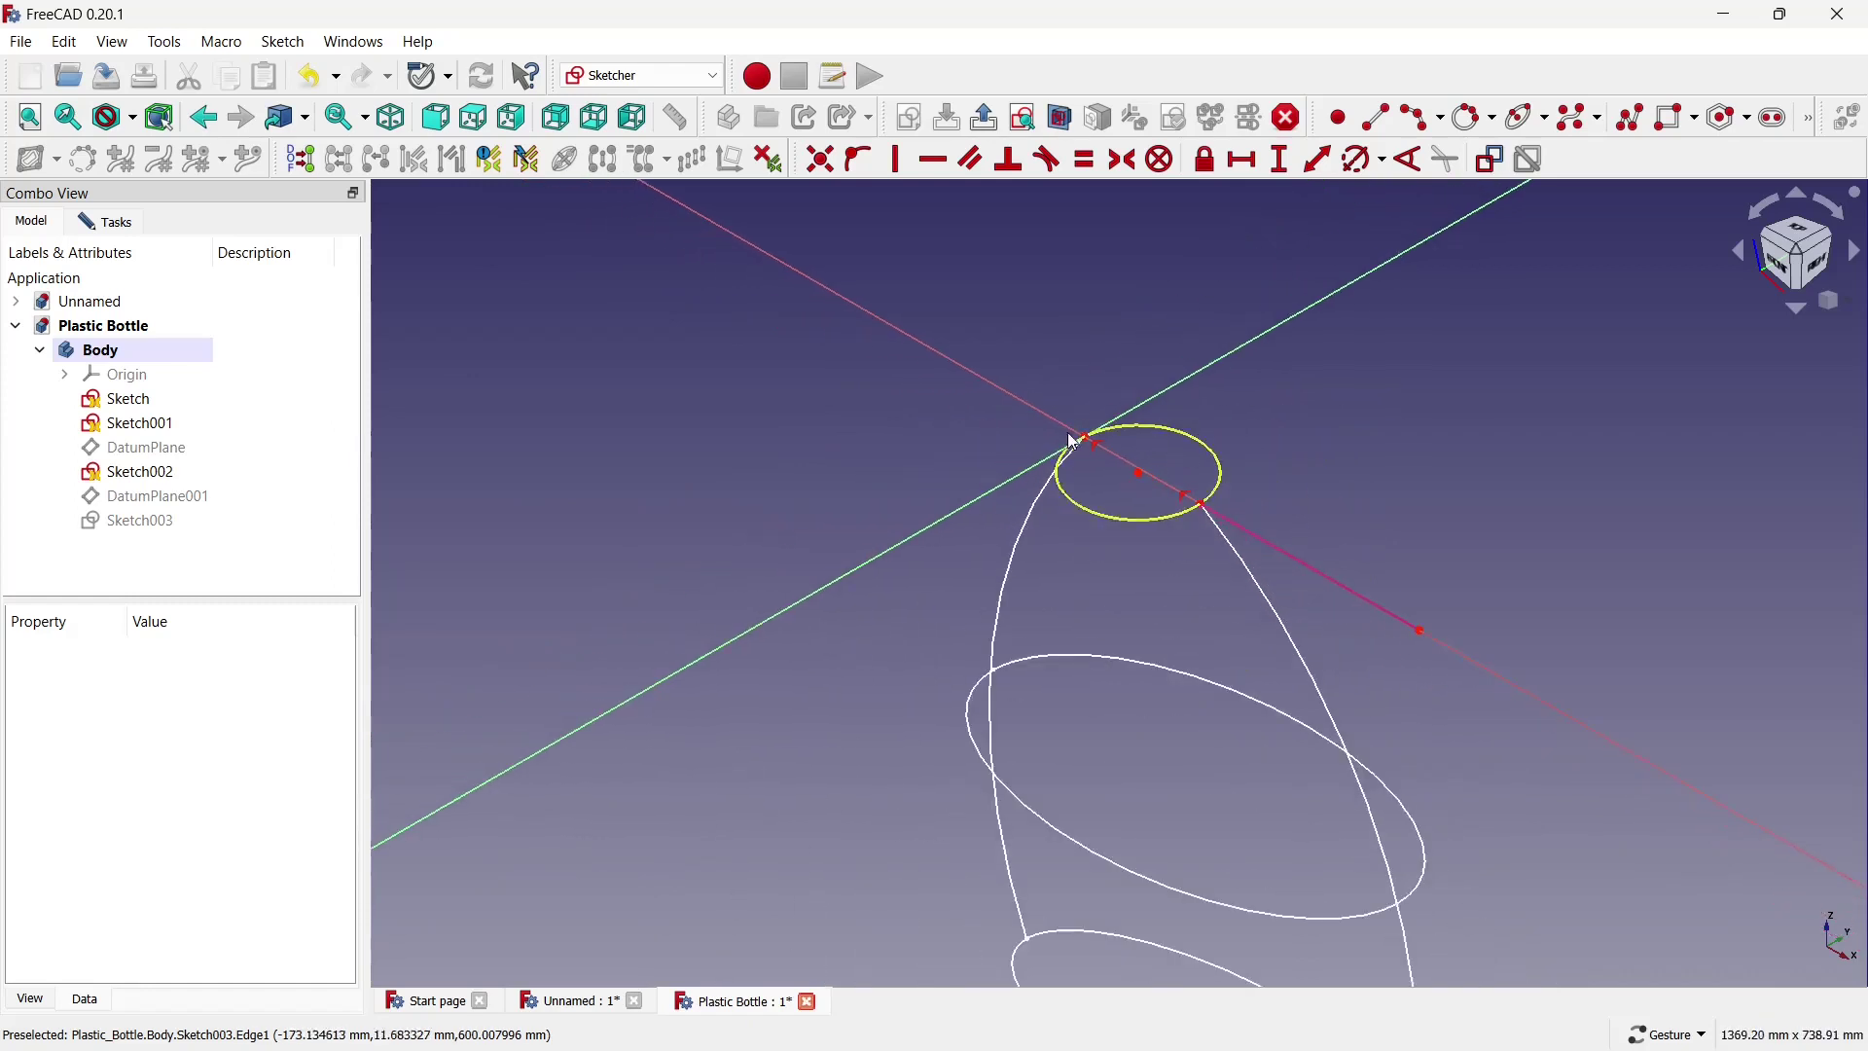
In Top view, attempt a vertical constraint on the circle centre, then undo it.
{"action": "left_click", "coordinate": [1797, 237]}
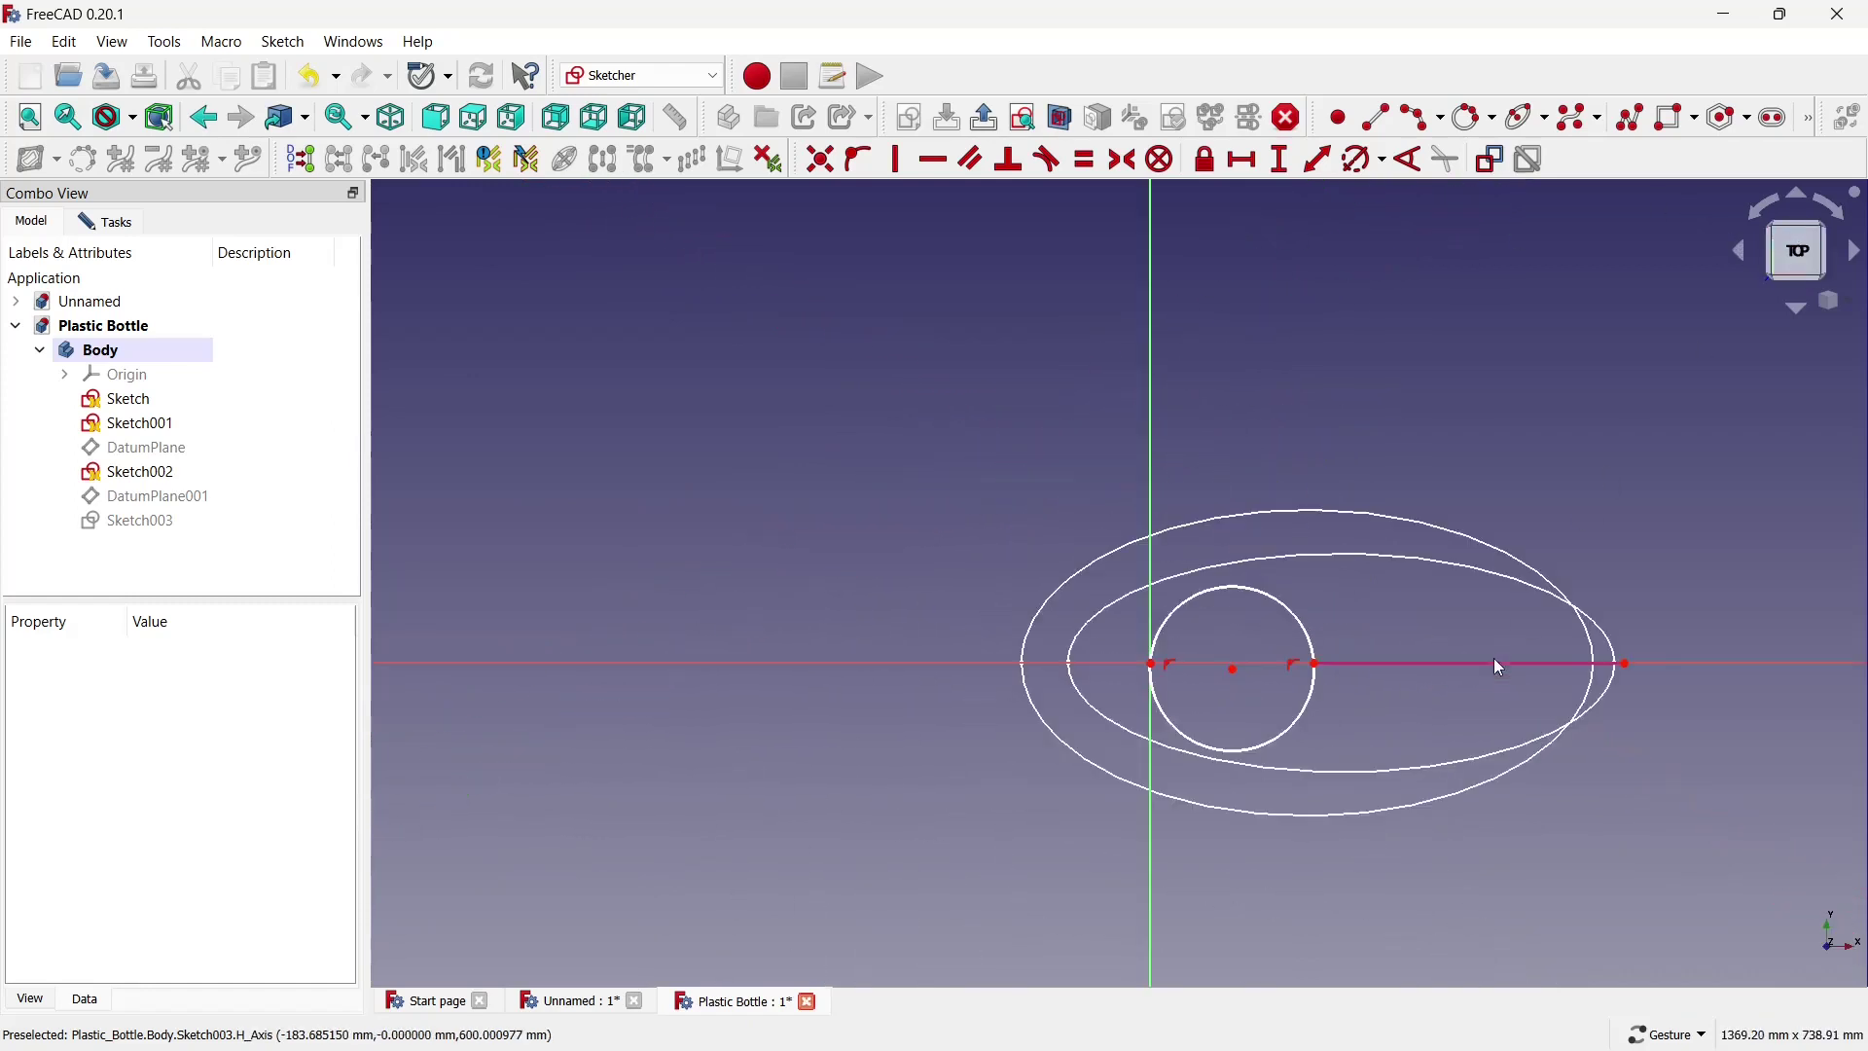
{"action": "scroll", "coordinate": [1243, 634], "scroll_direction": "up", "scroll_amount": 3}
{"action": "scroll", "coordinate": [884, 681], "scroll_direction": "up", "scroll_amount": 4}
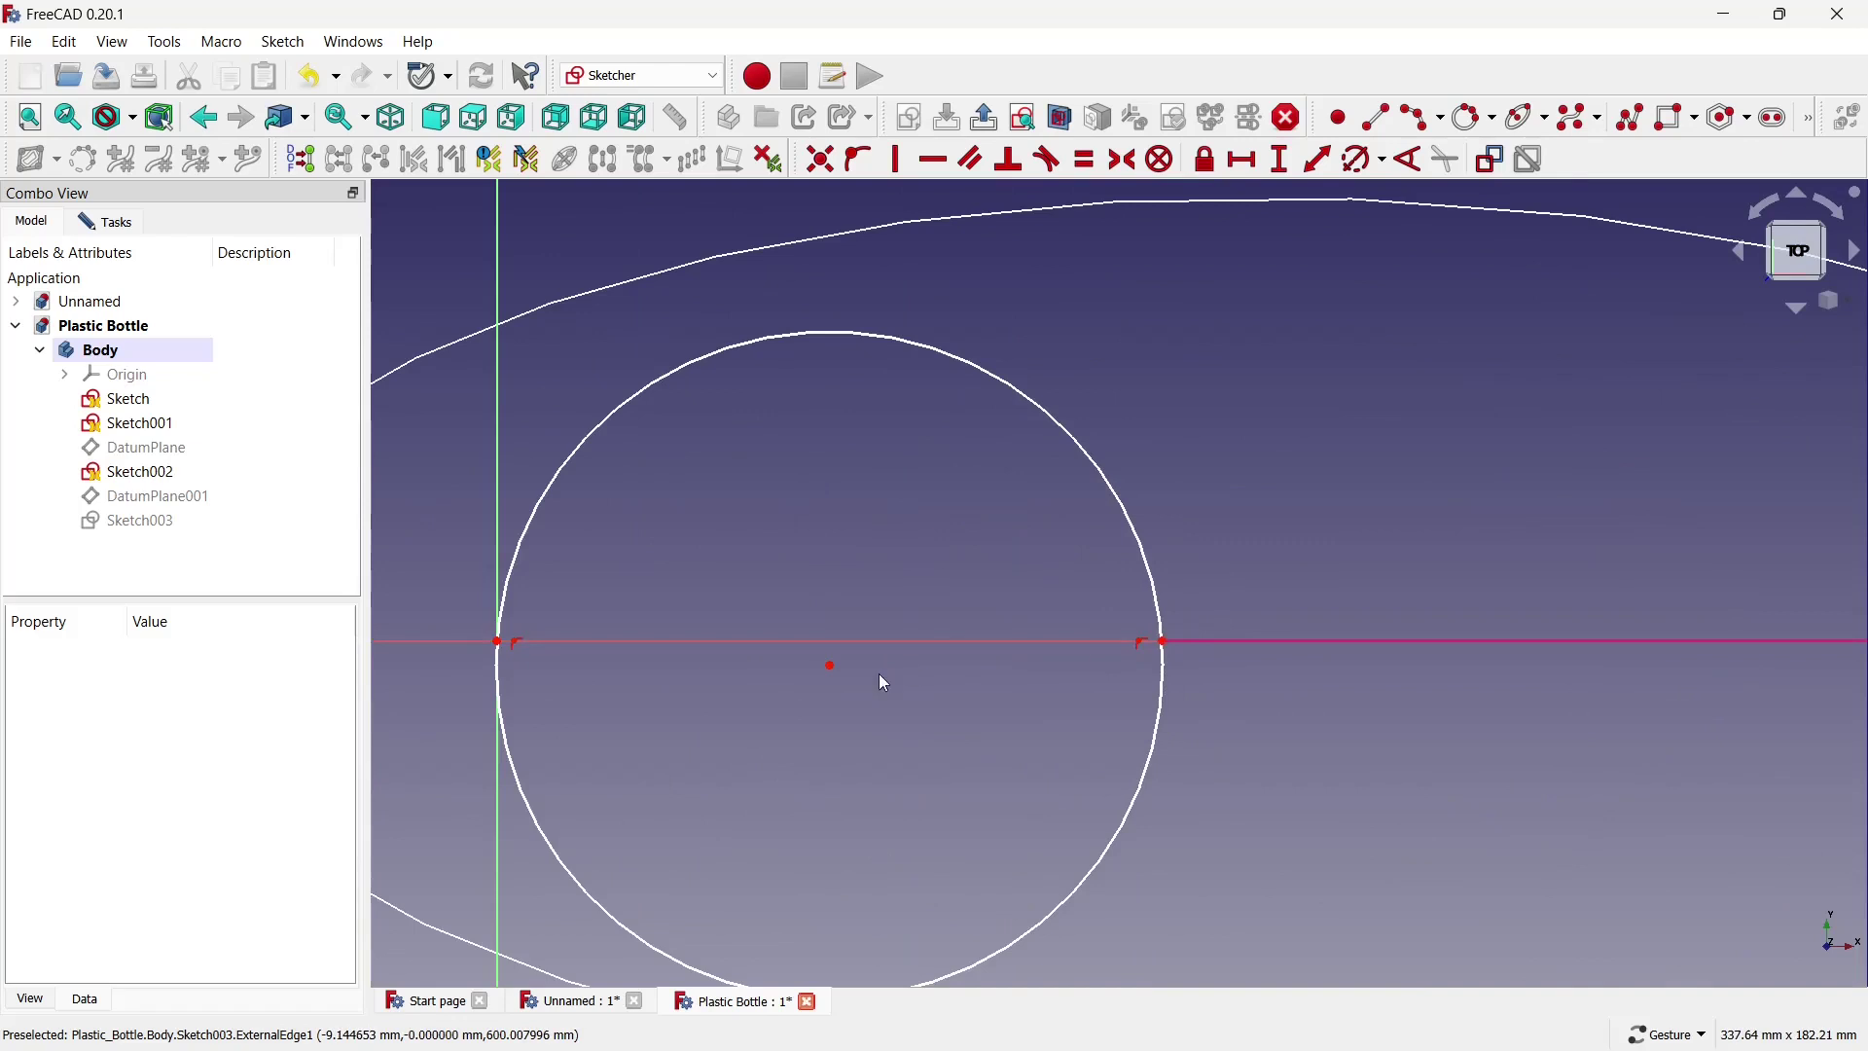
{"action": "left_click", "coordinate": [827, 666]}
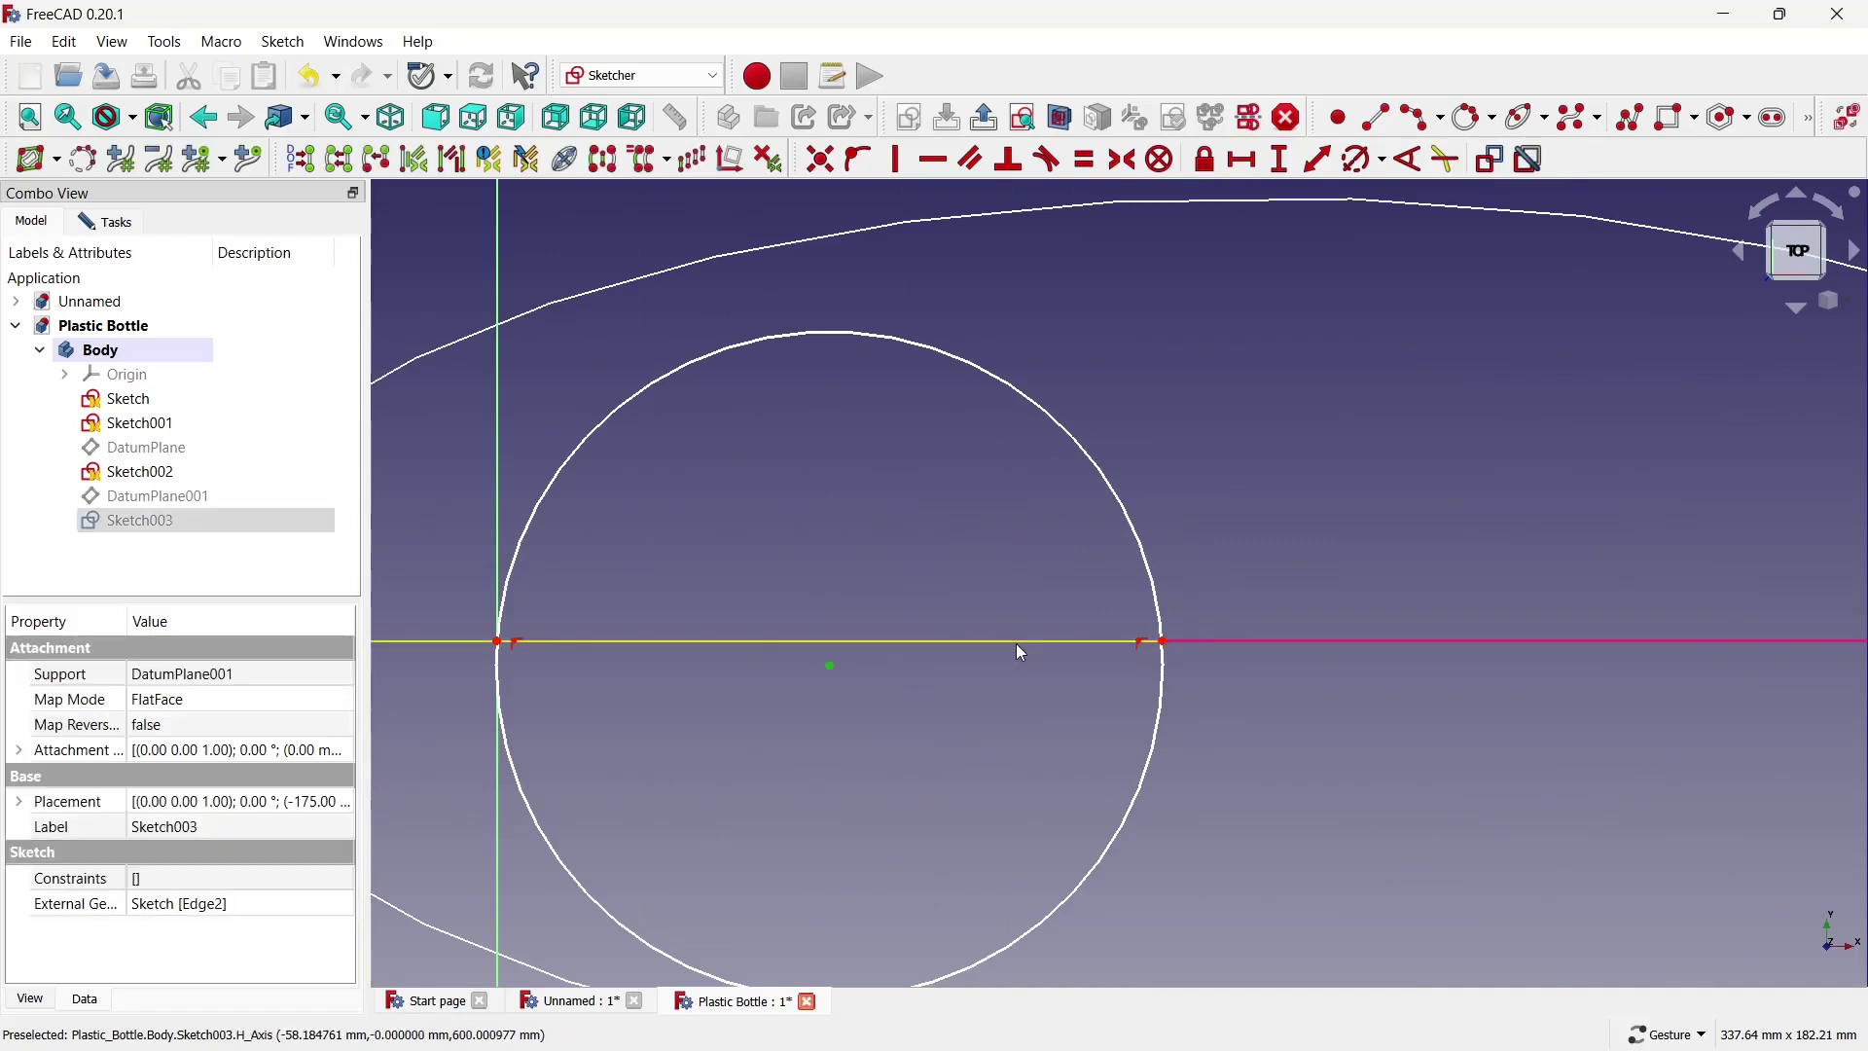
{"action": "left_click", "coordinate": [1016, 644]}
{"action": "left_click", "coordinate": [916, 166]}
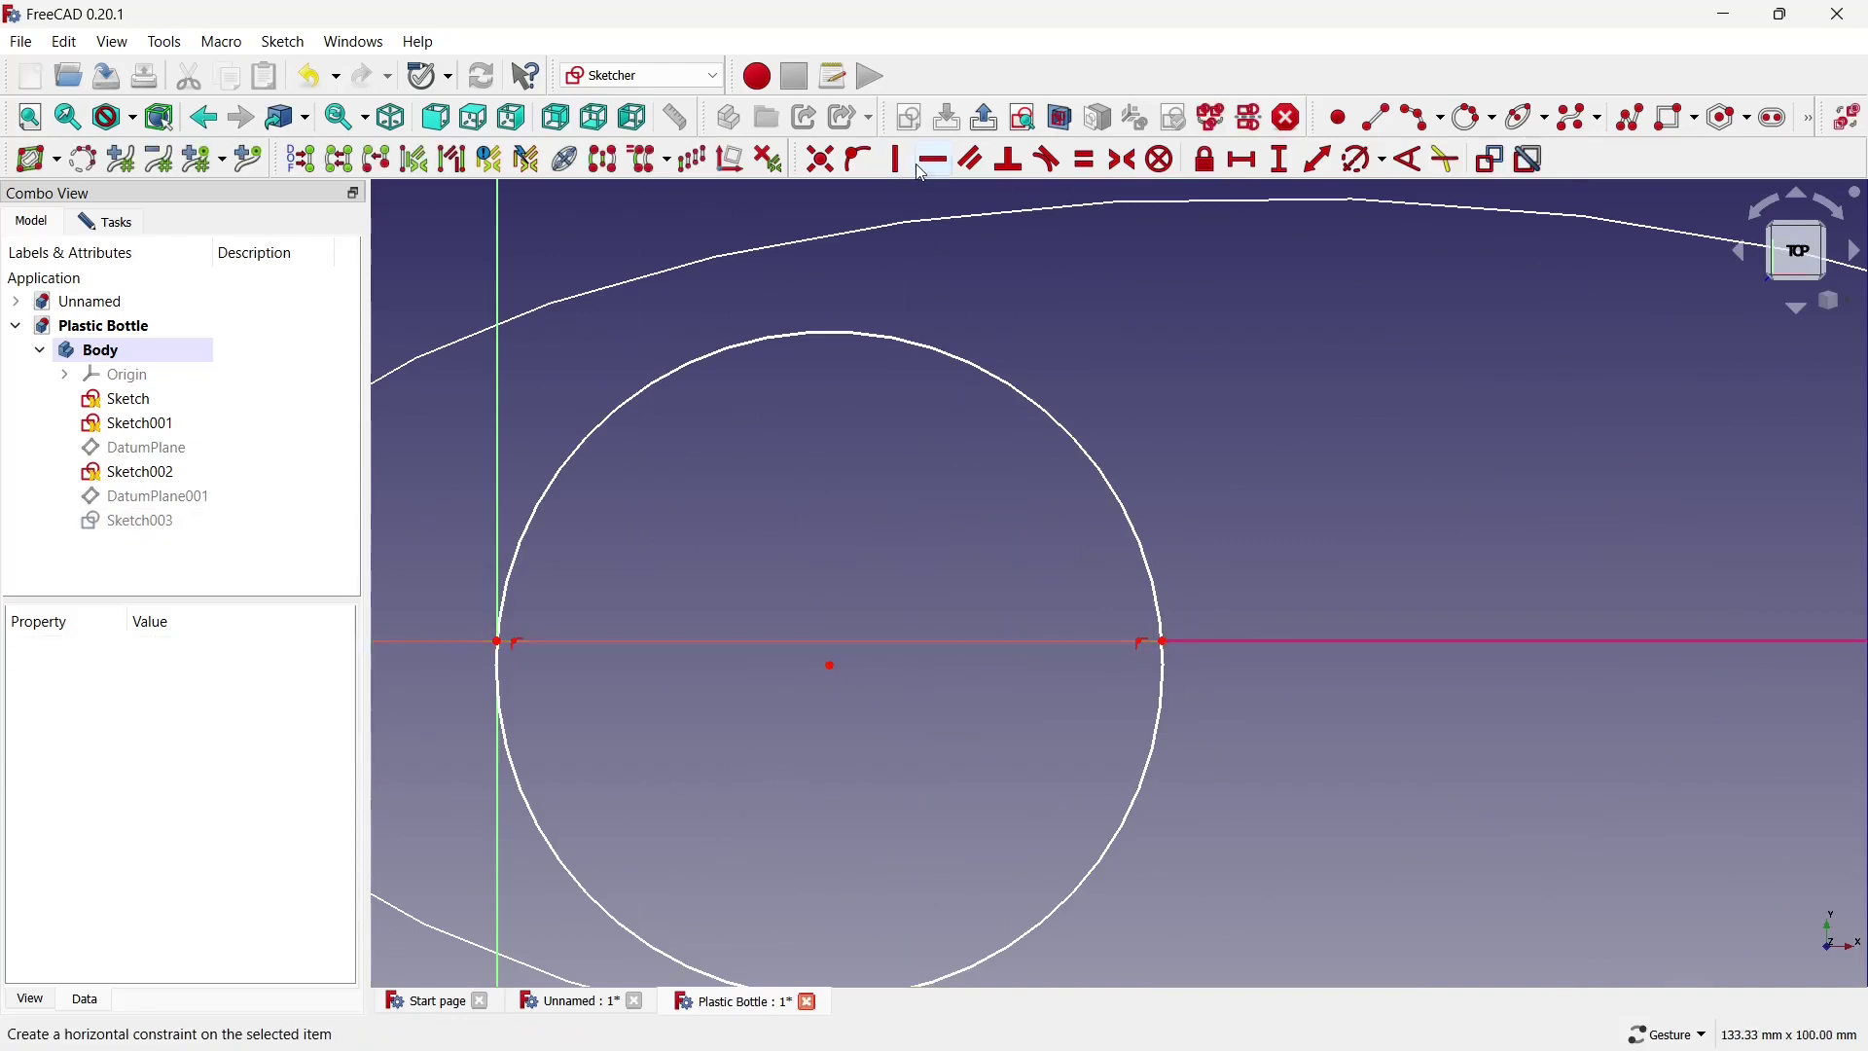
{"action": "left_click", "coordinate": [895, 160]}
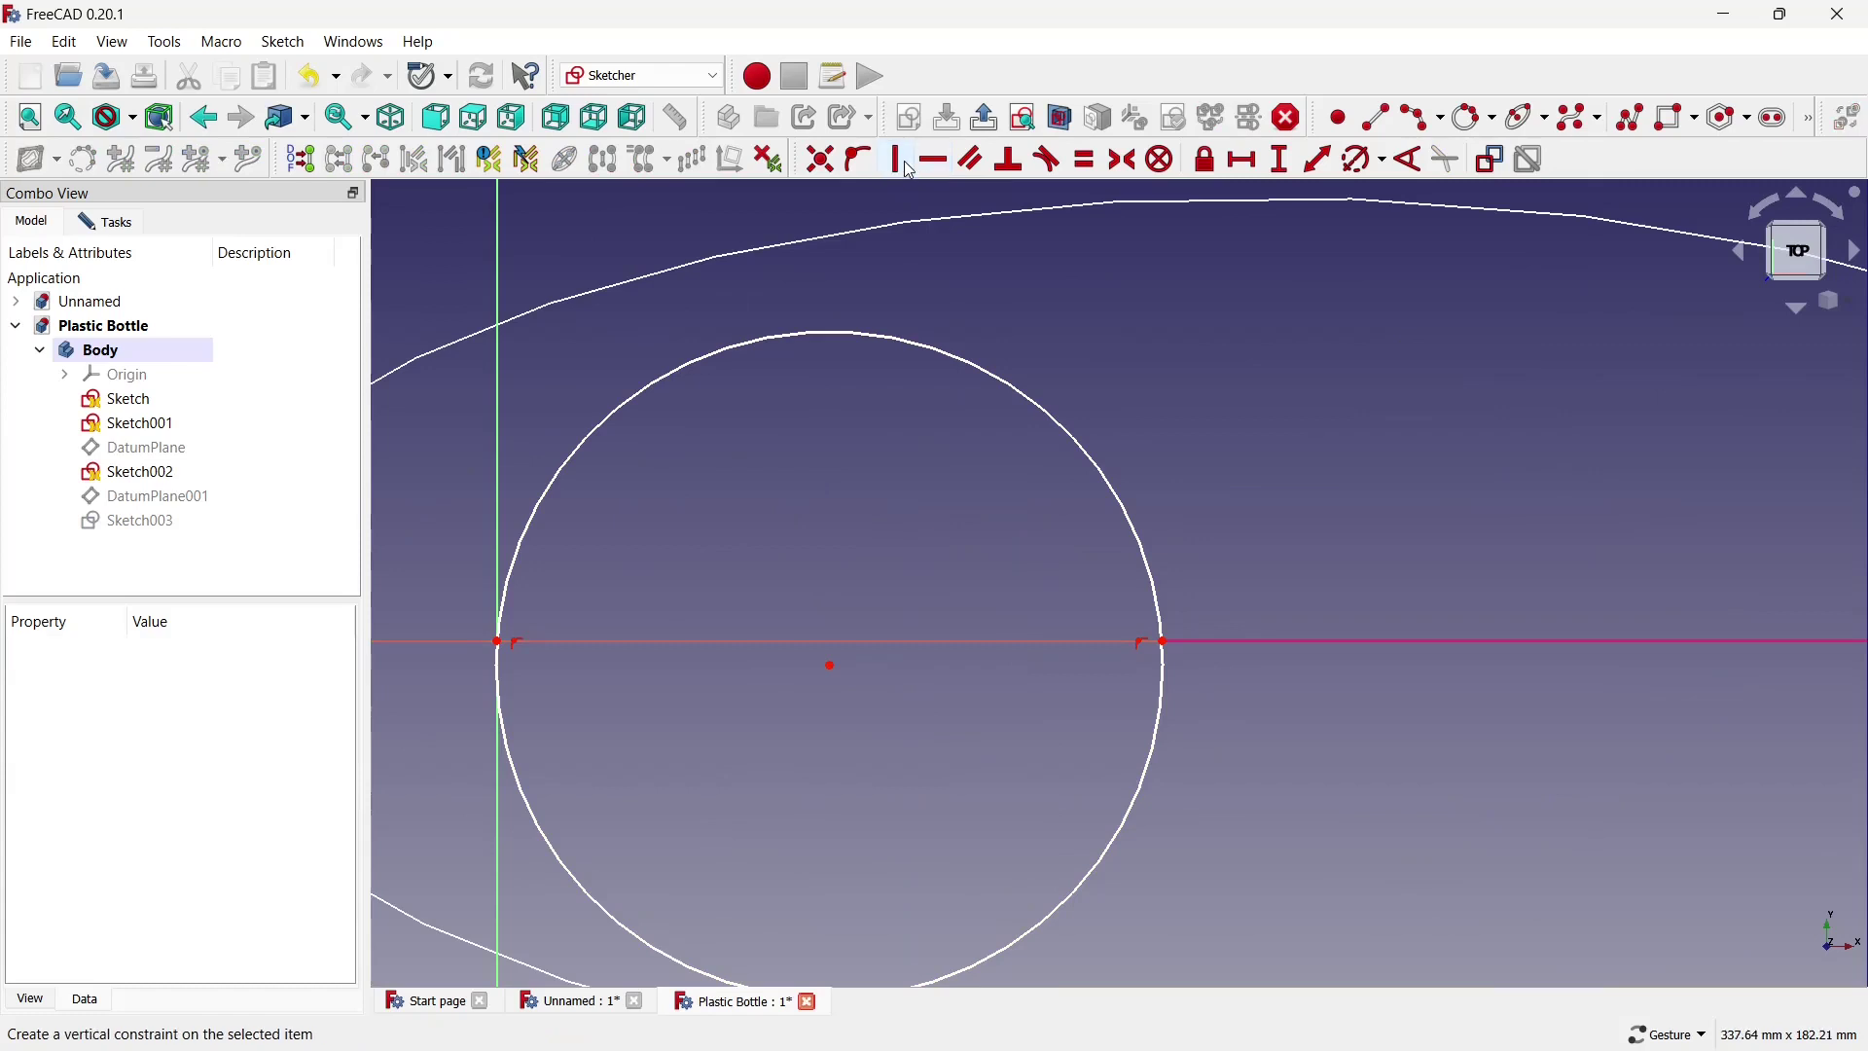
{"action": "left_click", "coordinate": [832, 669]}
{"action": "left_click", "coordinate": [1164, 643]}
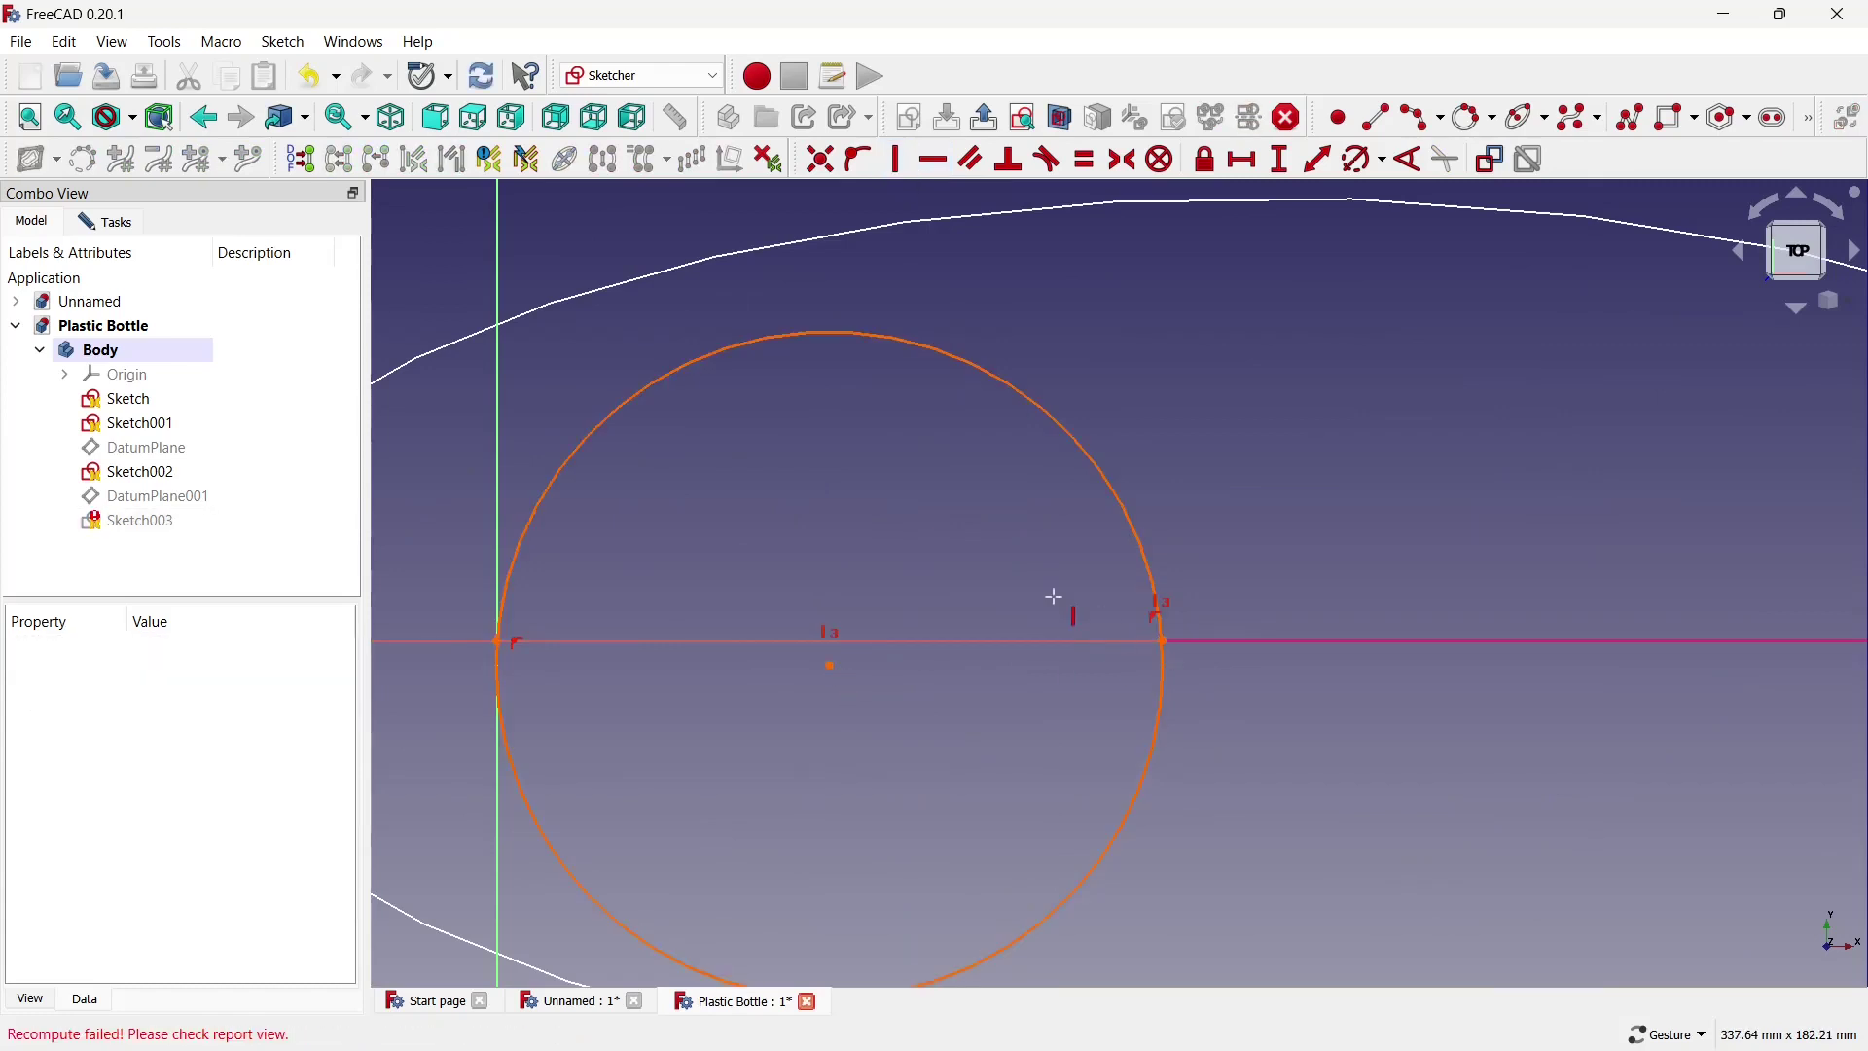
{"action": "key", "text": "ctrl+z"}
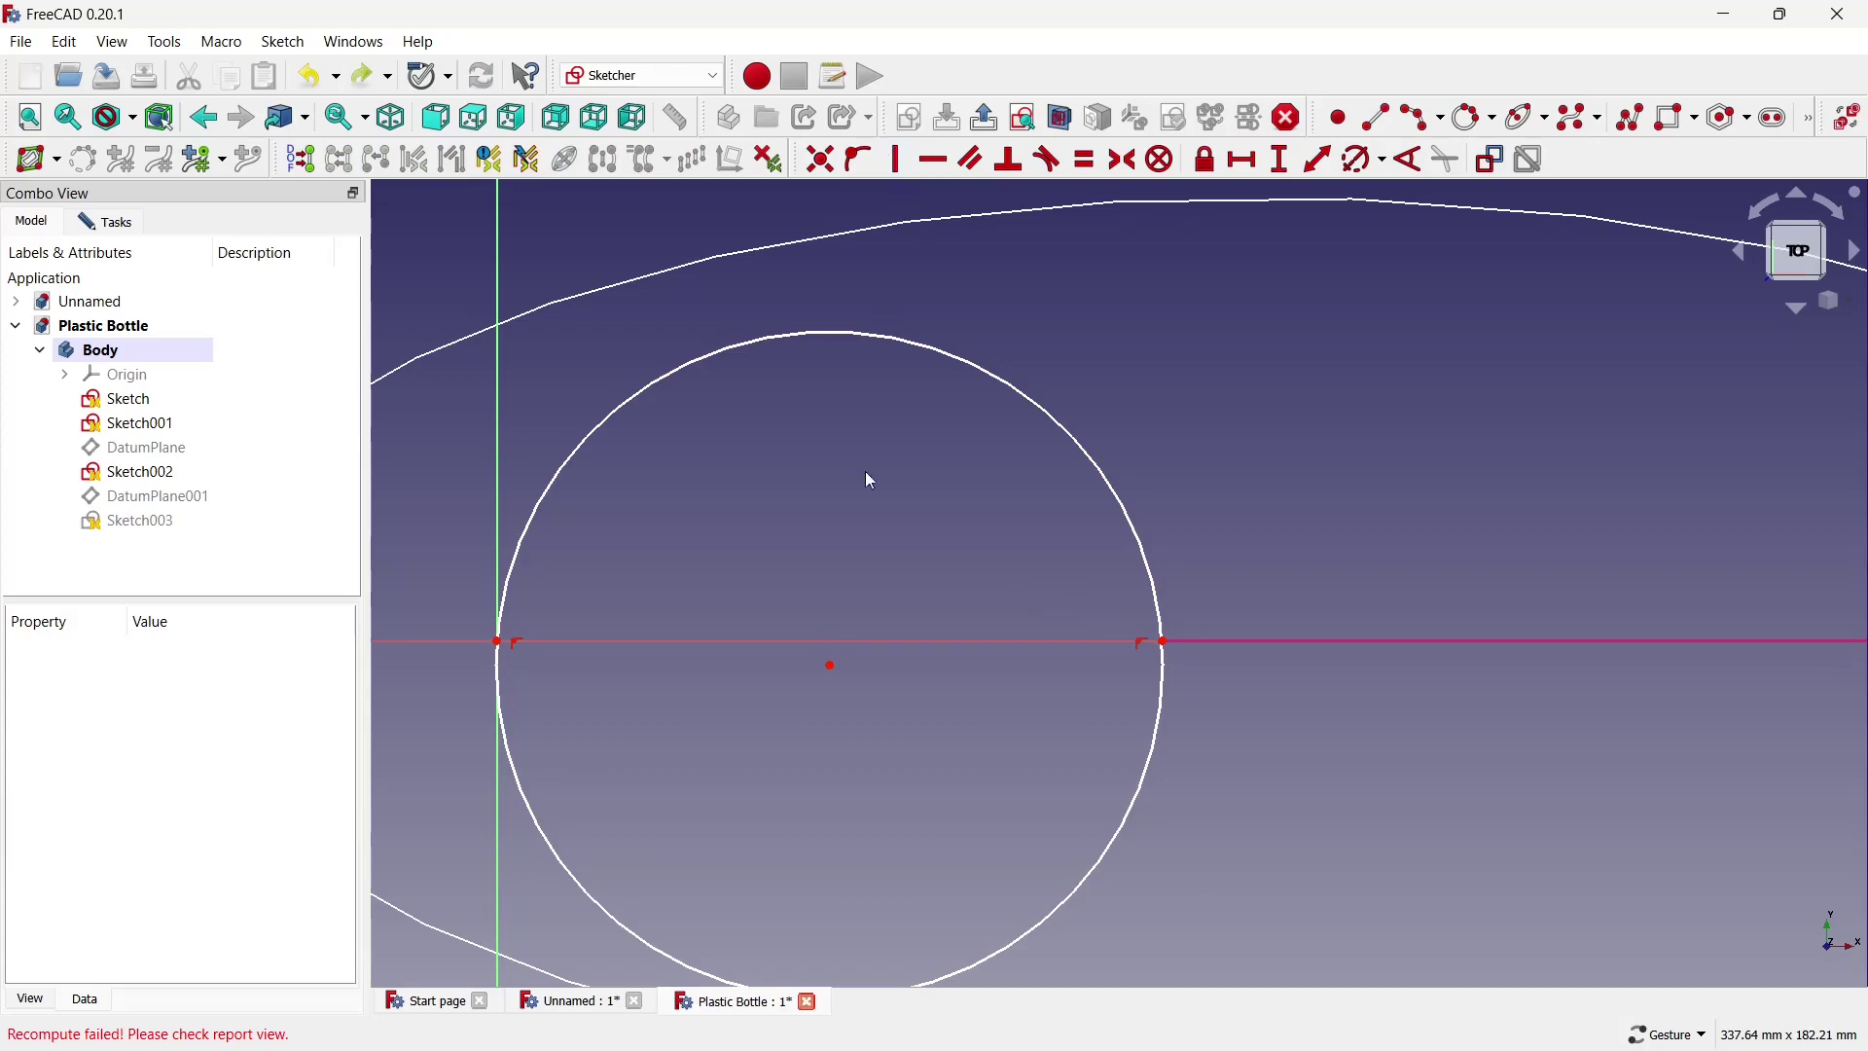
Put the circle centre on the horizontal axis with Point on Object and close the sketch.
{"action": "left_click", "coordinate": [832, 664]}
{"action": "left_click", "coordinate": [849, 639]}
{"action": "left_click", "coordinate": [859, 159]}
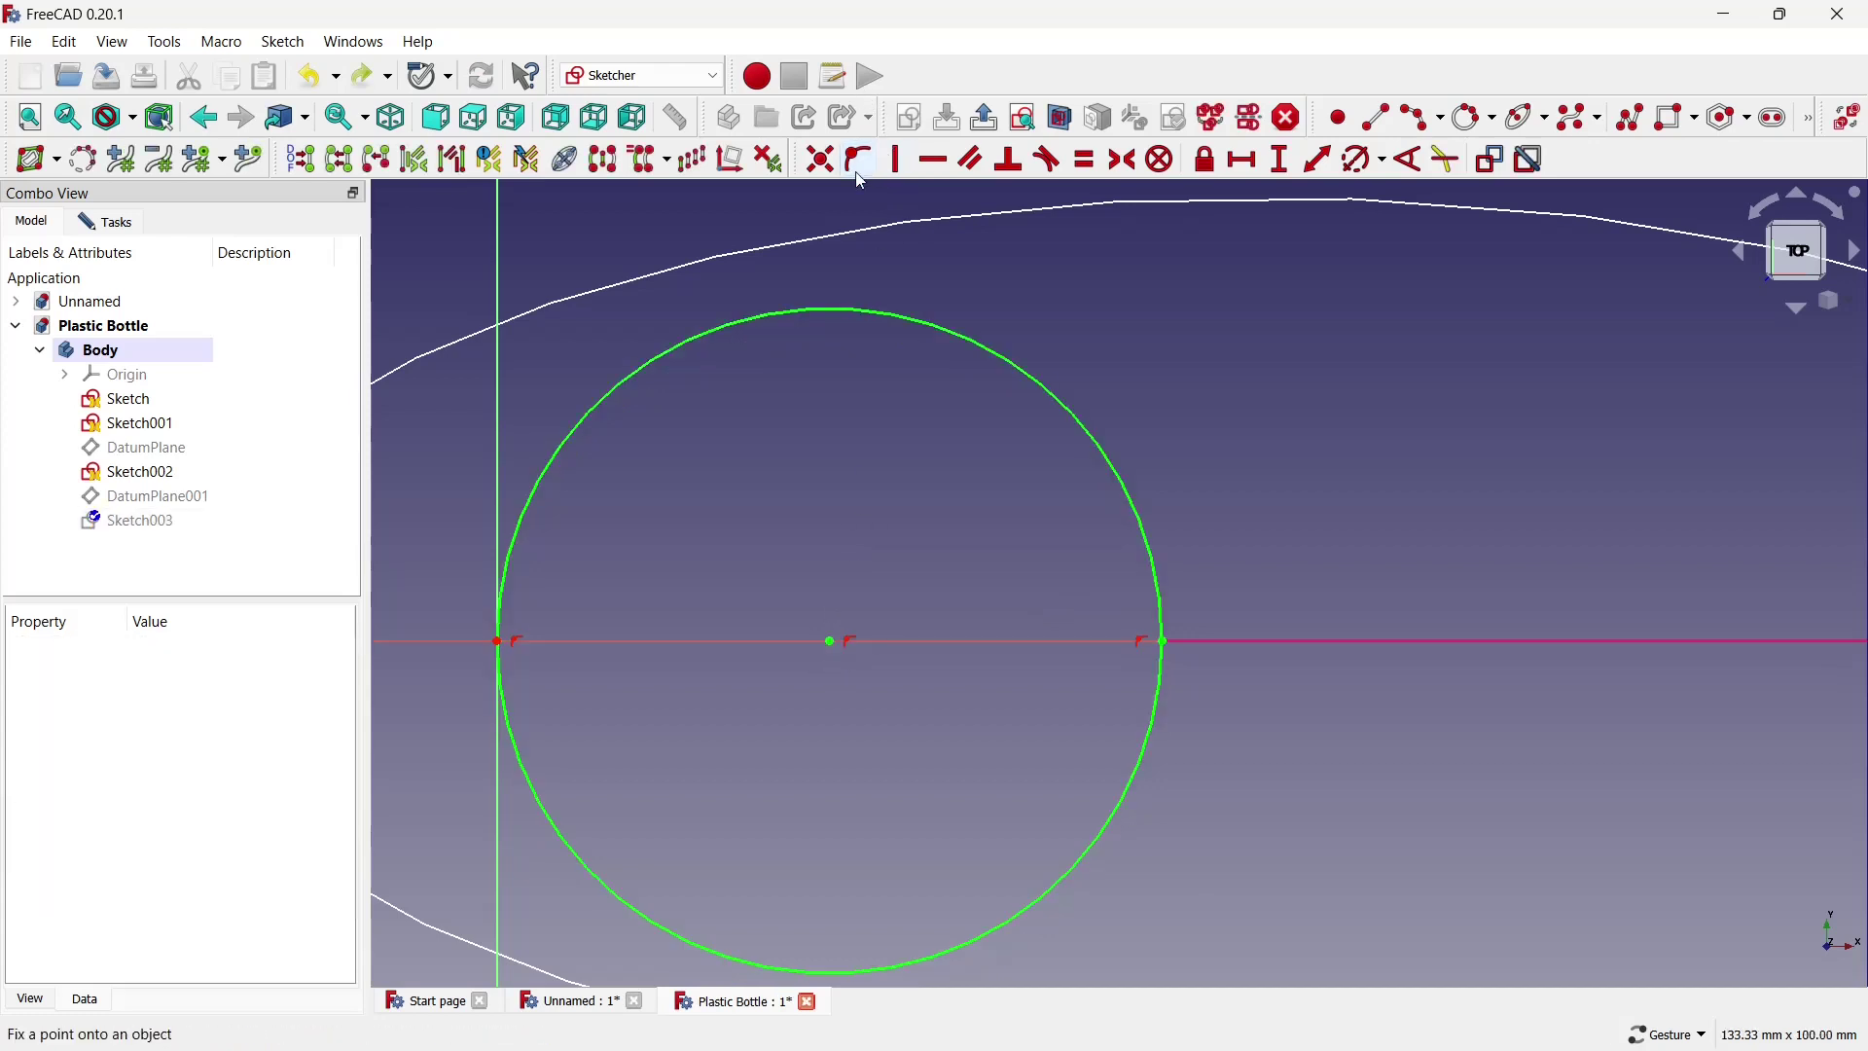
{"action": "scroll", "coordinate": [949, 411], "scroll_direction": "down", "scroll_amount": 2}
{"action": "scroll", "coordinate": [849, 321], "scroll_direction": "down", "scroll_amount": 3}
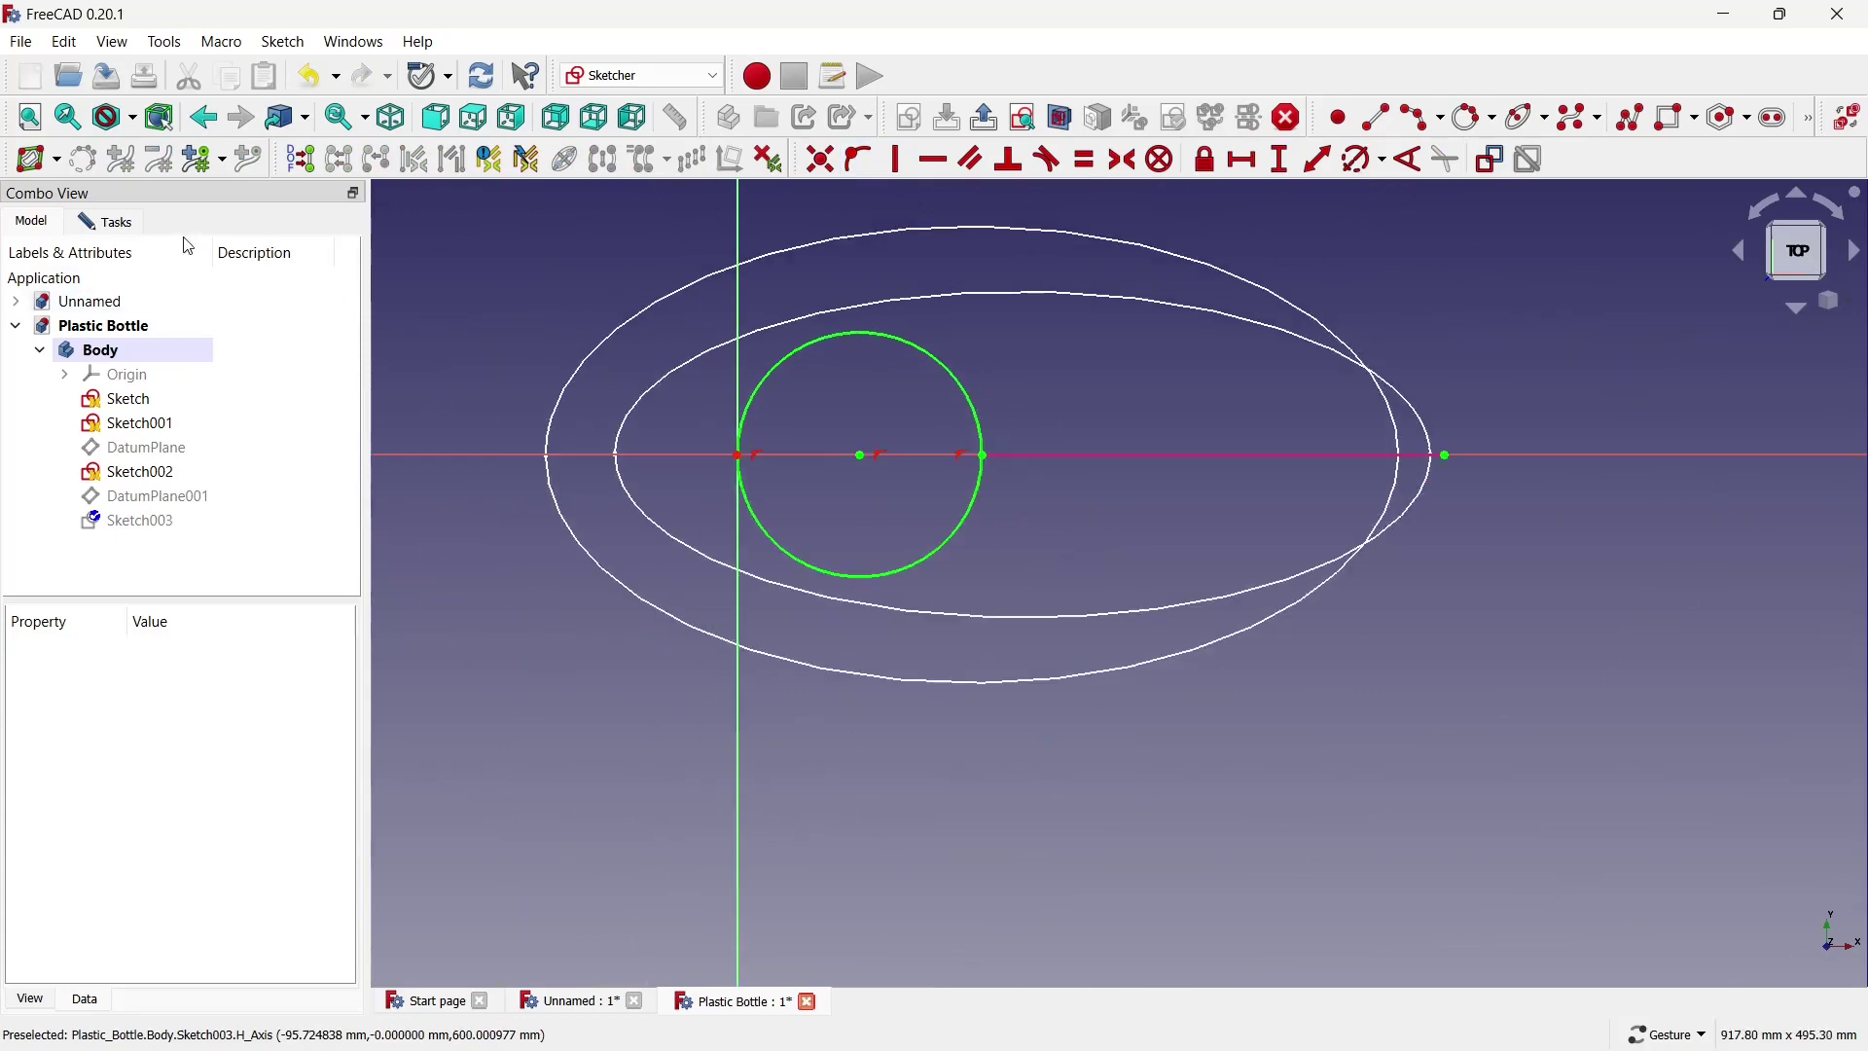
{"action": "left_click", "coordinate": [127, 226]}
{"action": "left_click", "coordinate": [172, 277]}
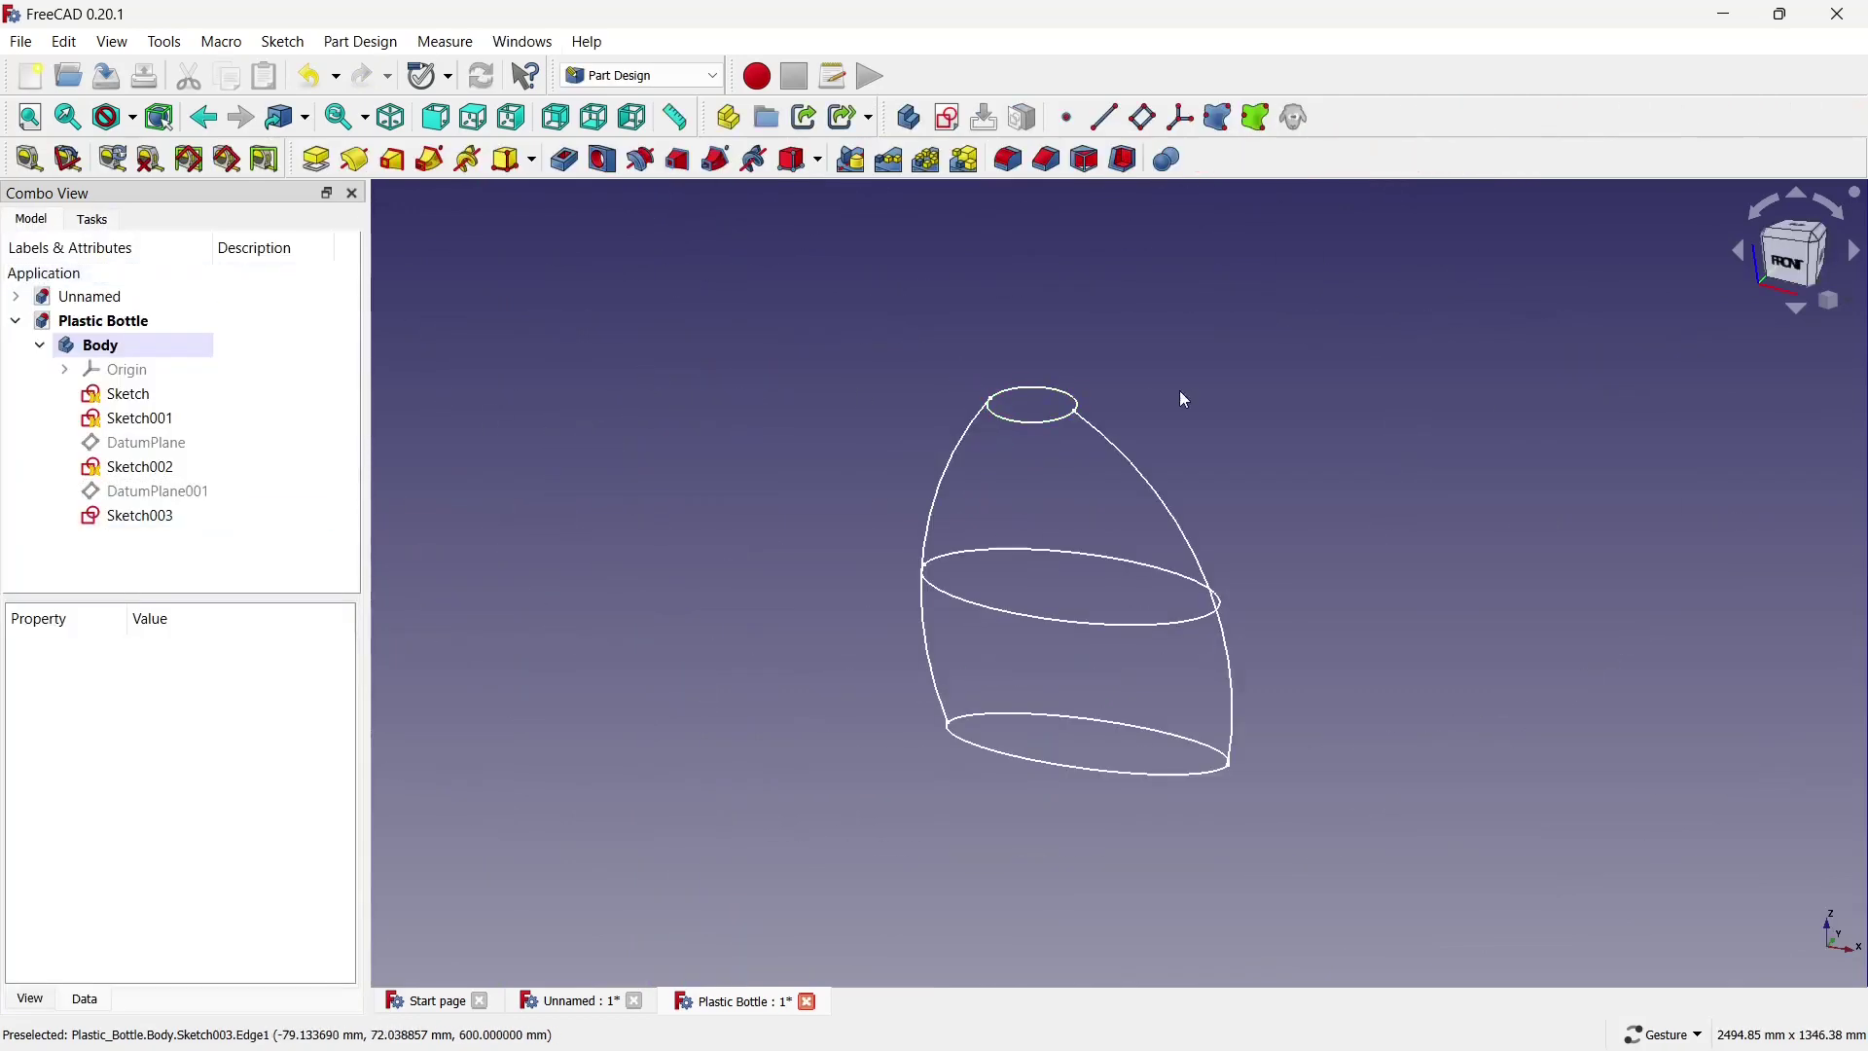
Save, then additive-loft Sketch001 through Sketch002 and Sketch003 into a solid bottle body.
{"action": "key", "text": "ctrl+s"}
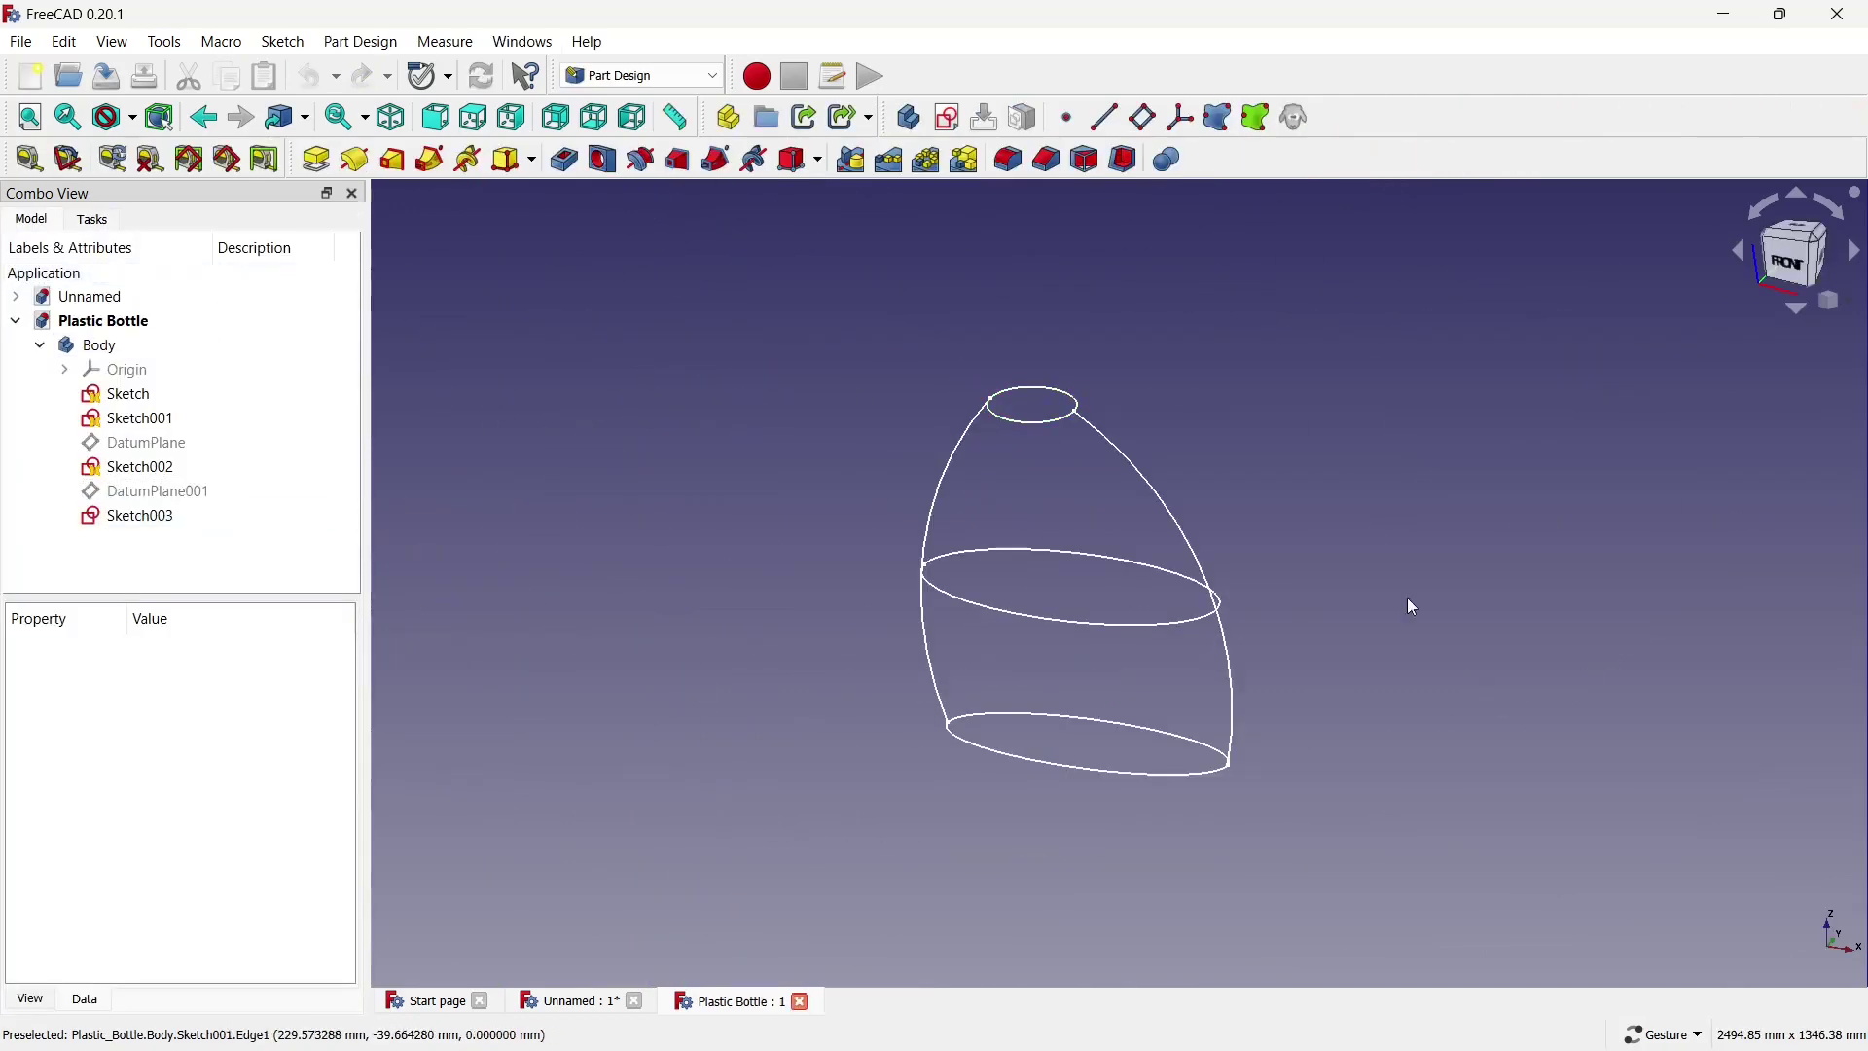
{"action": "left_click", "coordinate": [393, 159]}
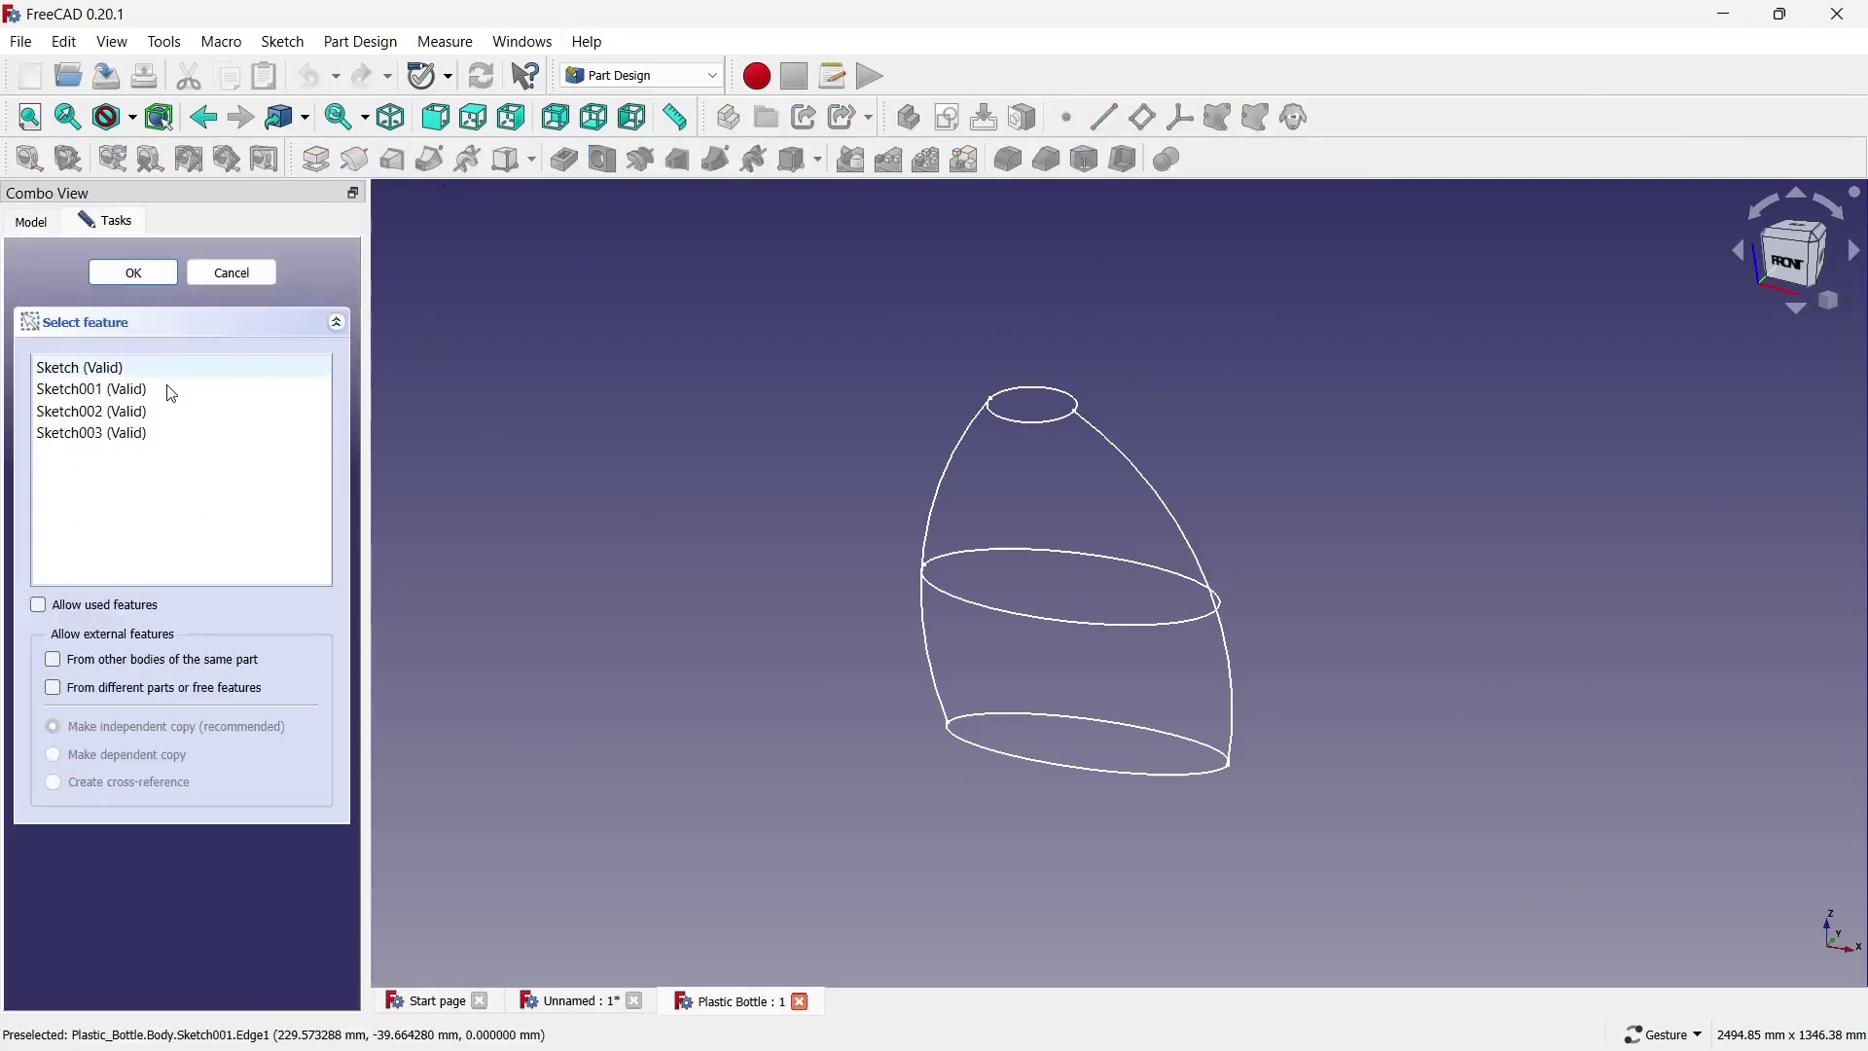
{"action": "left_click", "coordinate": [1160, 772]}
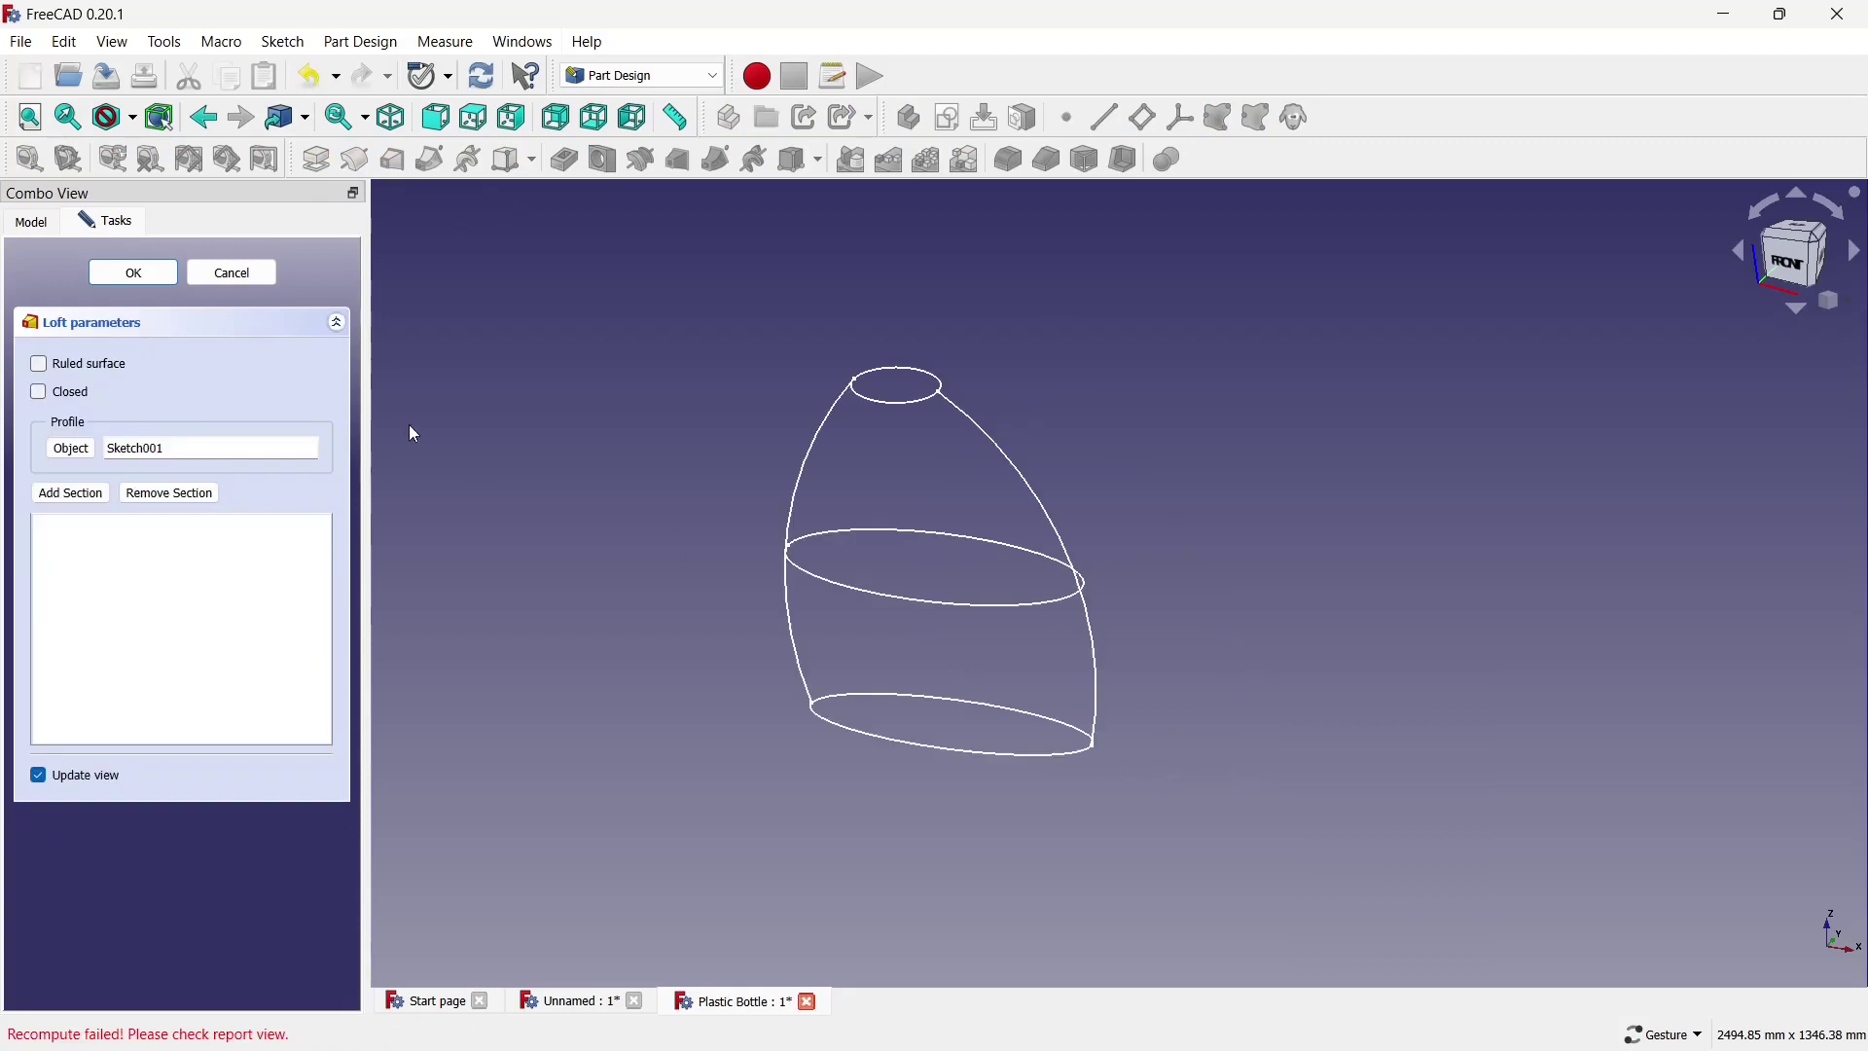
{"action": "left_click", "coordinate": [72, 494]}
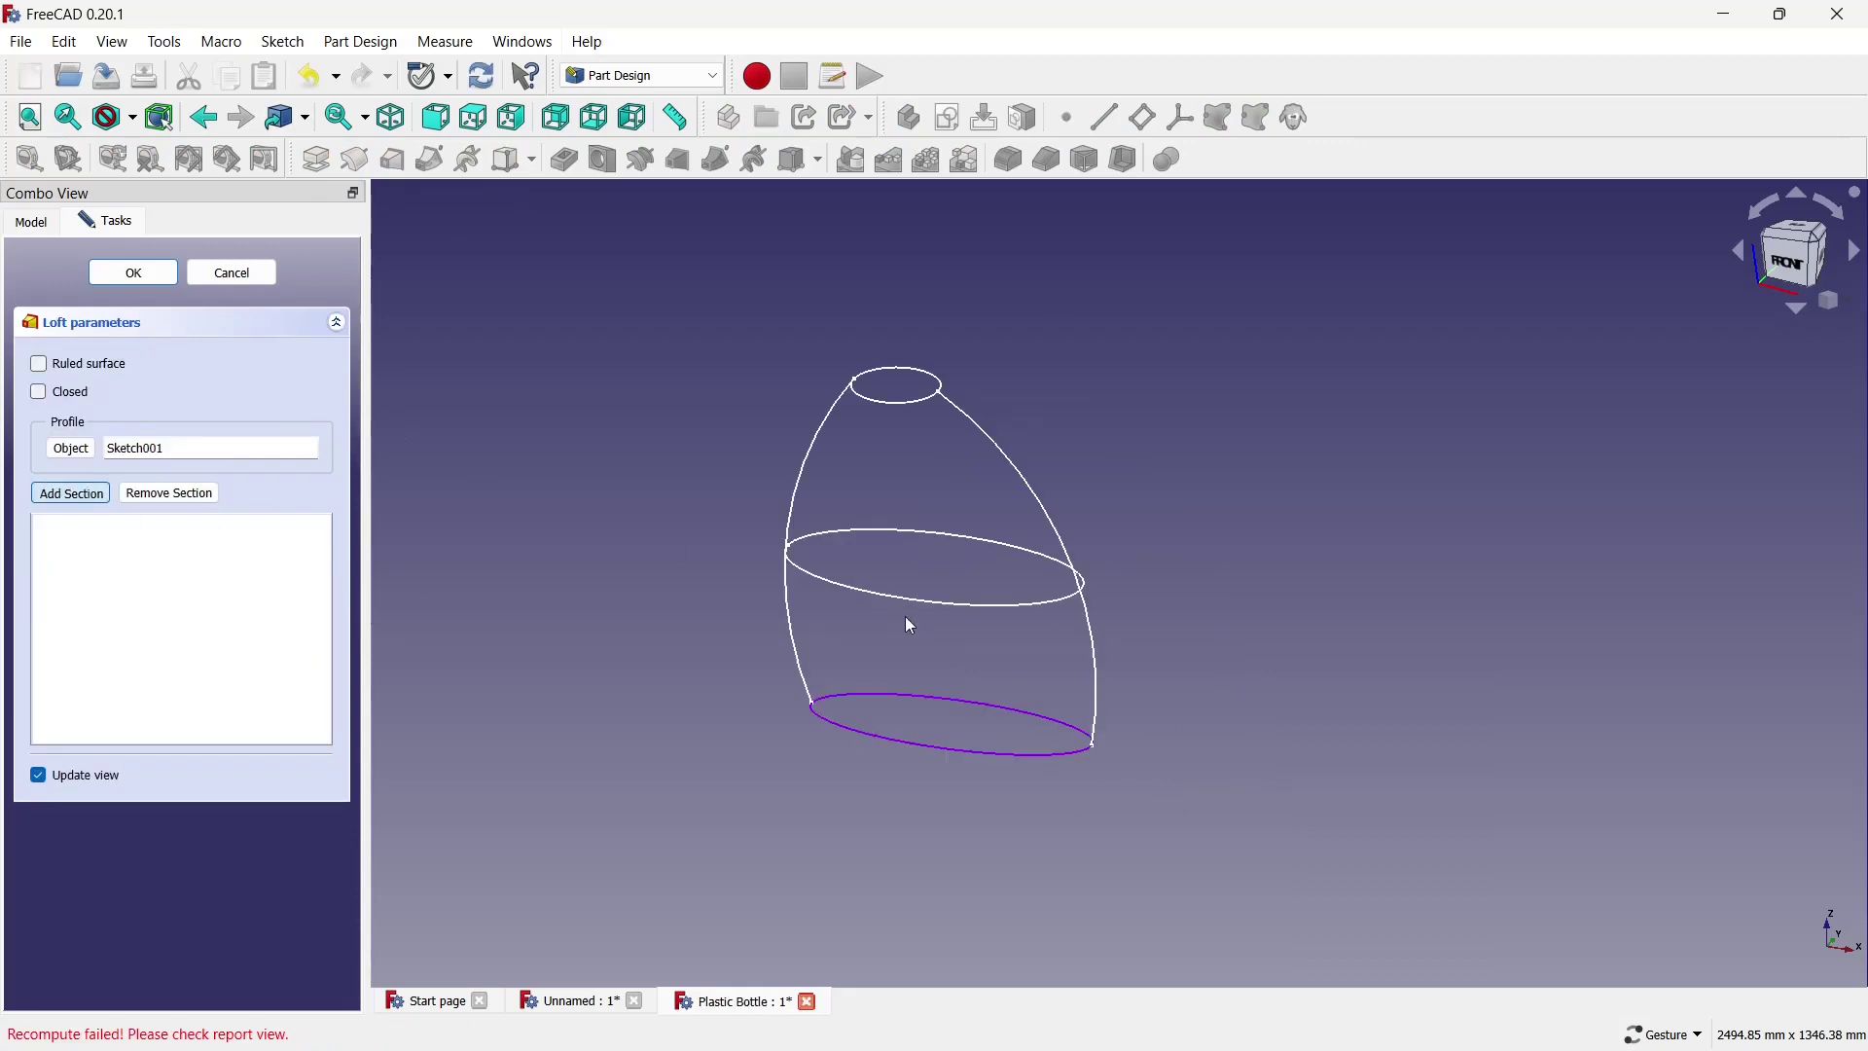
{"action": "left_click", "coordinate": [922, 600]}
{"action": "left_click", "coordinate": [70, 494]}
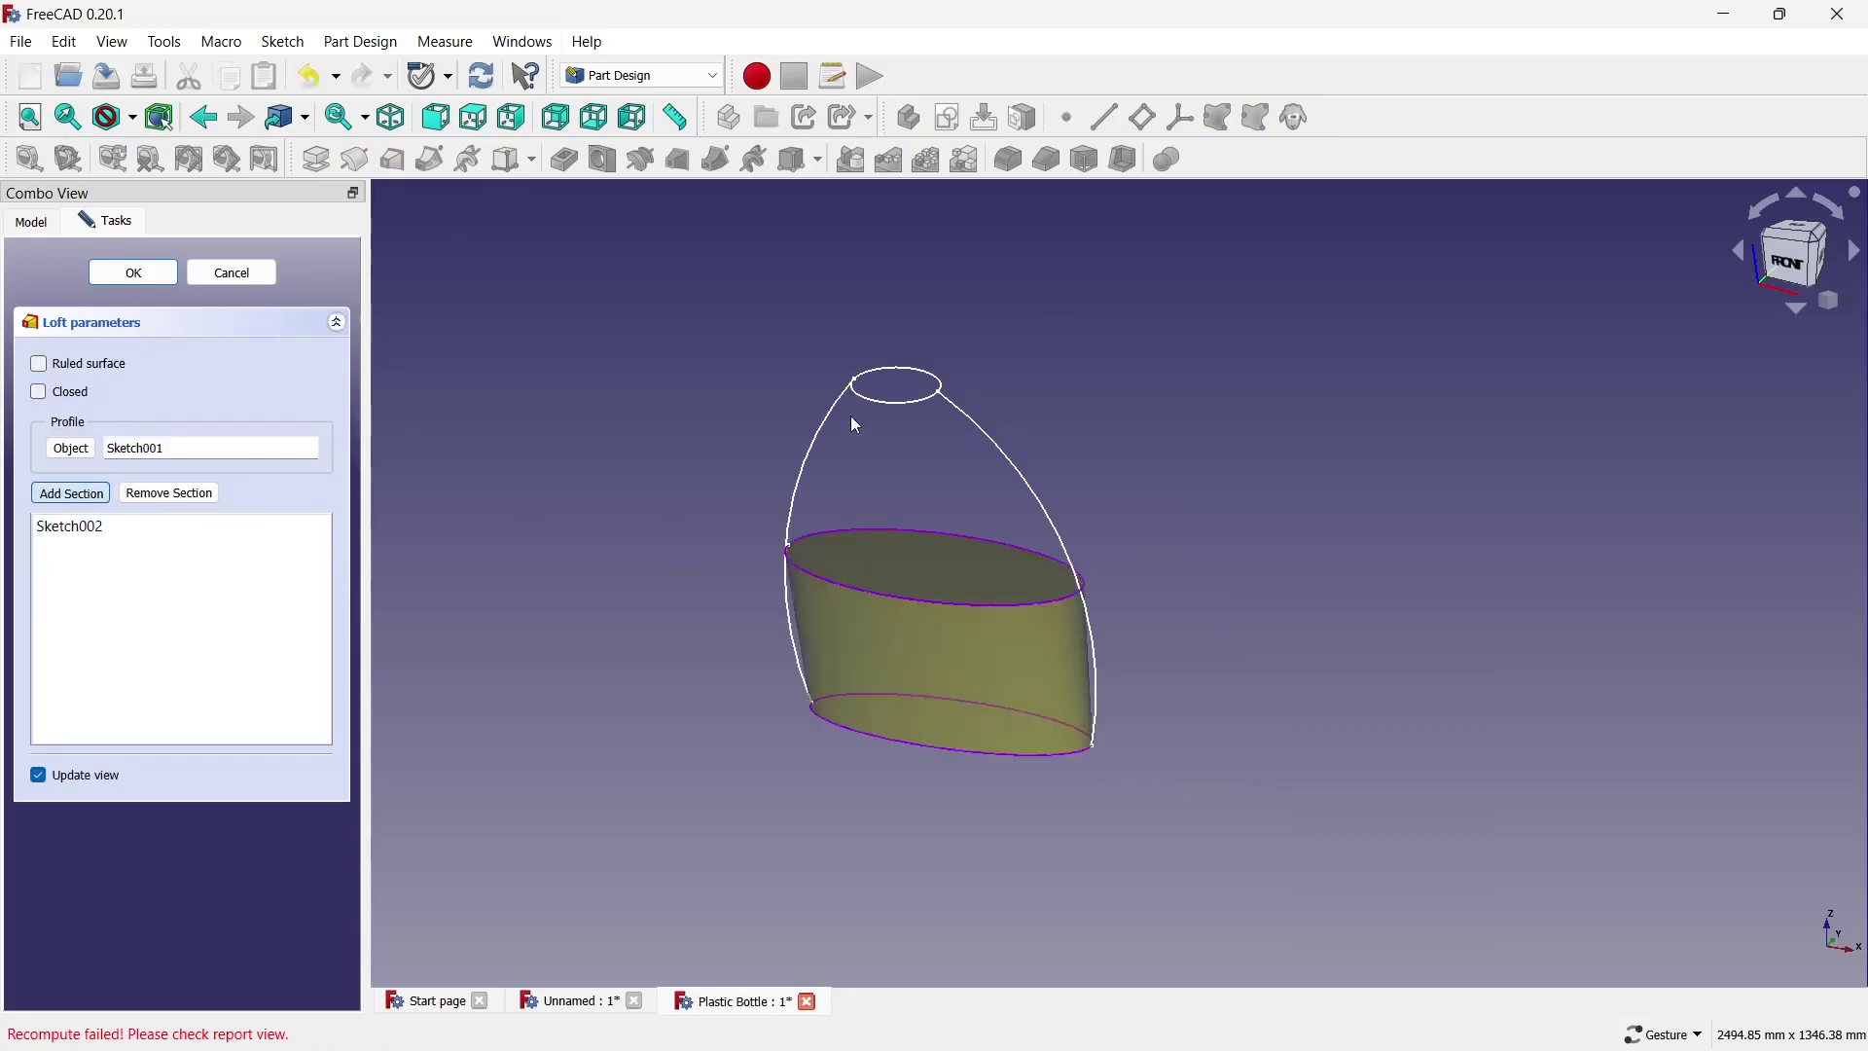
{"action": "left_click", "coordinate": [891, 402]}
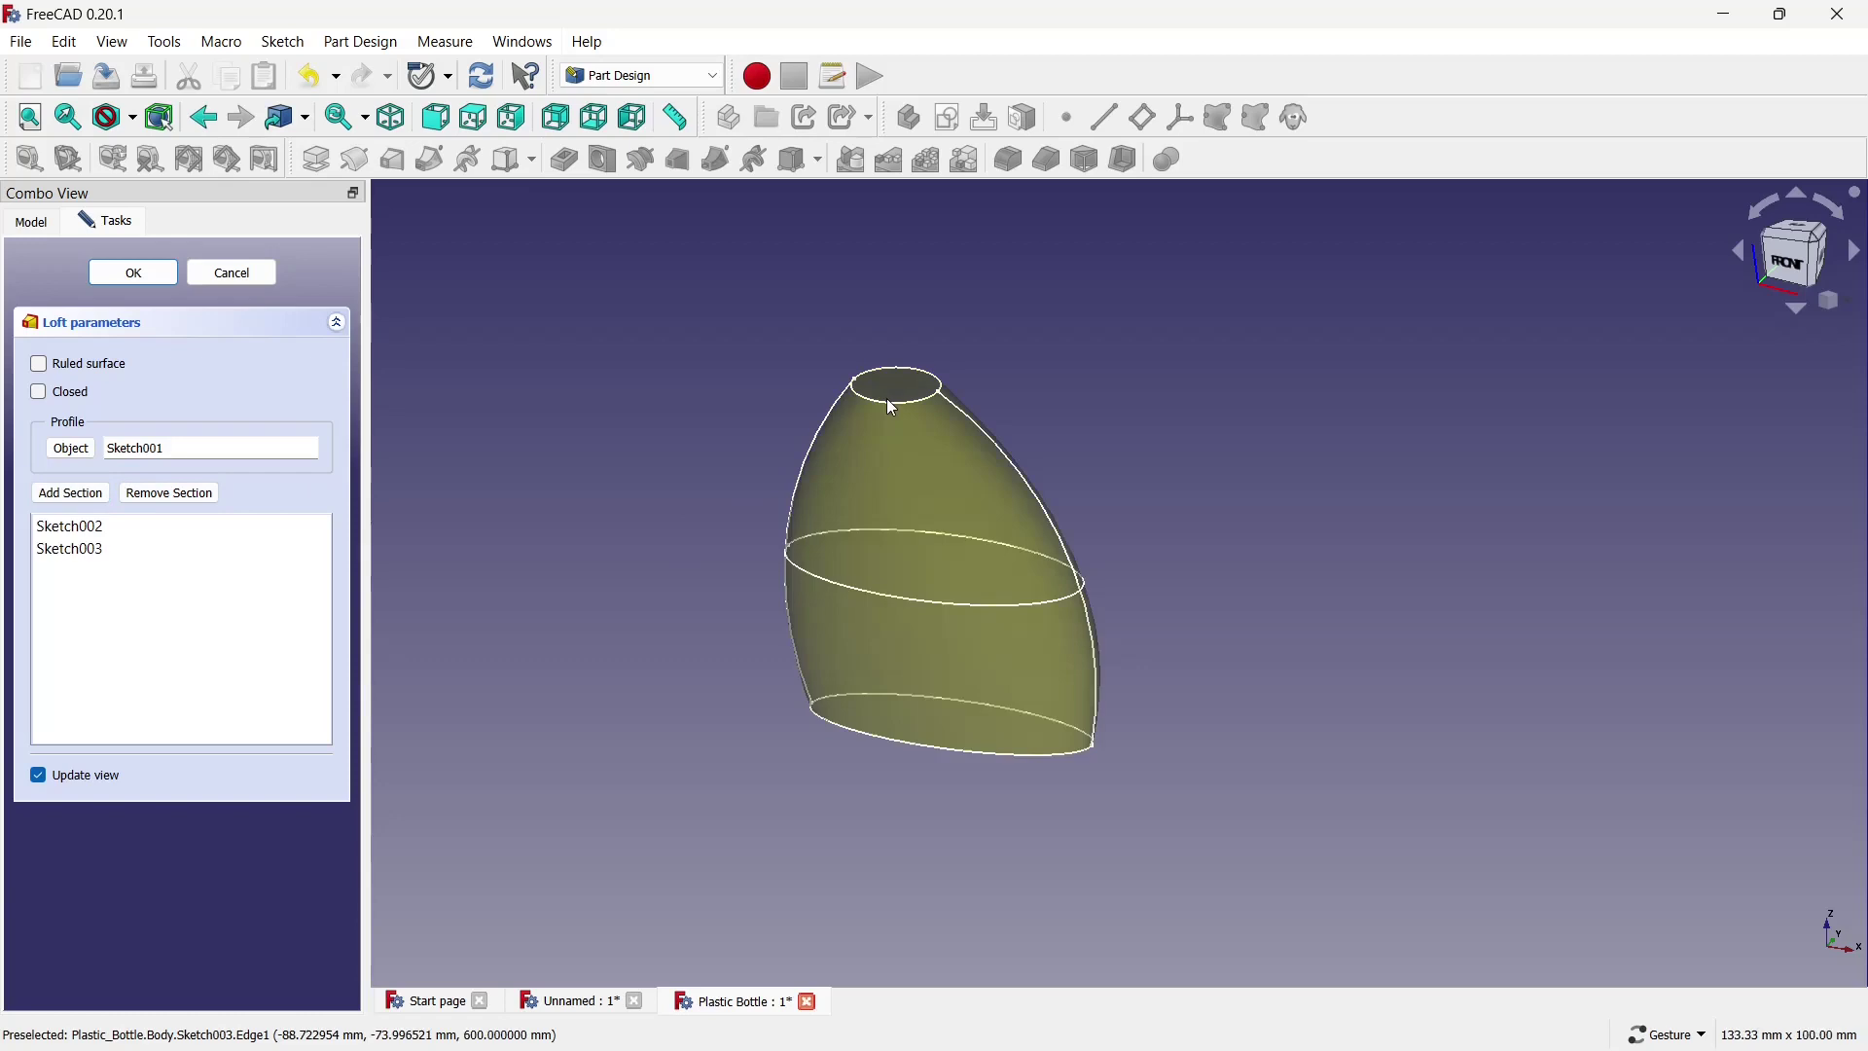
{"action": "left_click", "coordinate": [121, 279]}
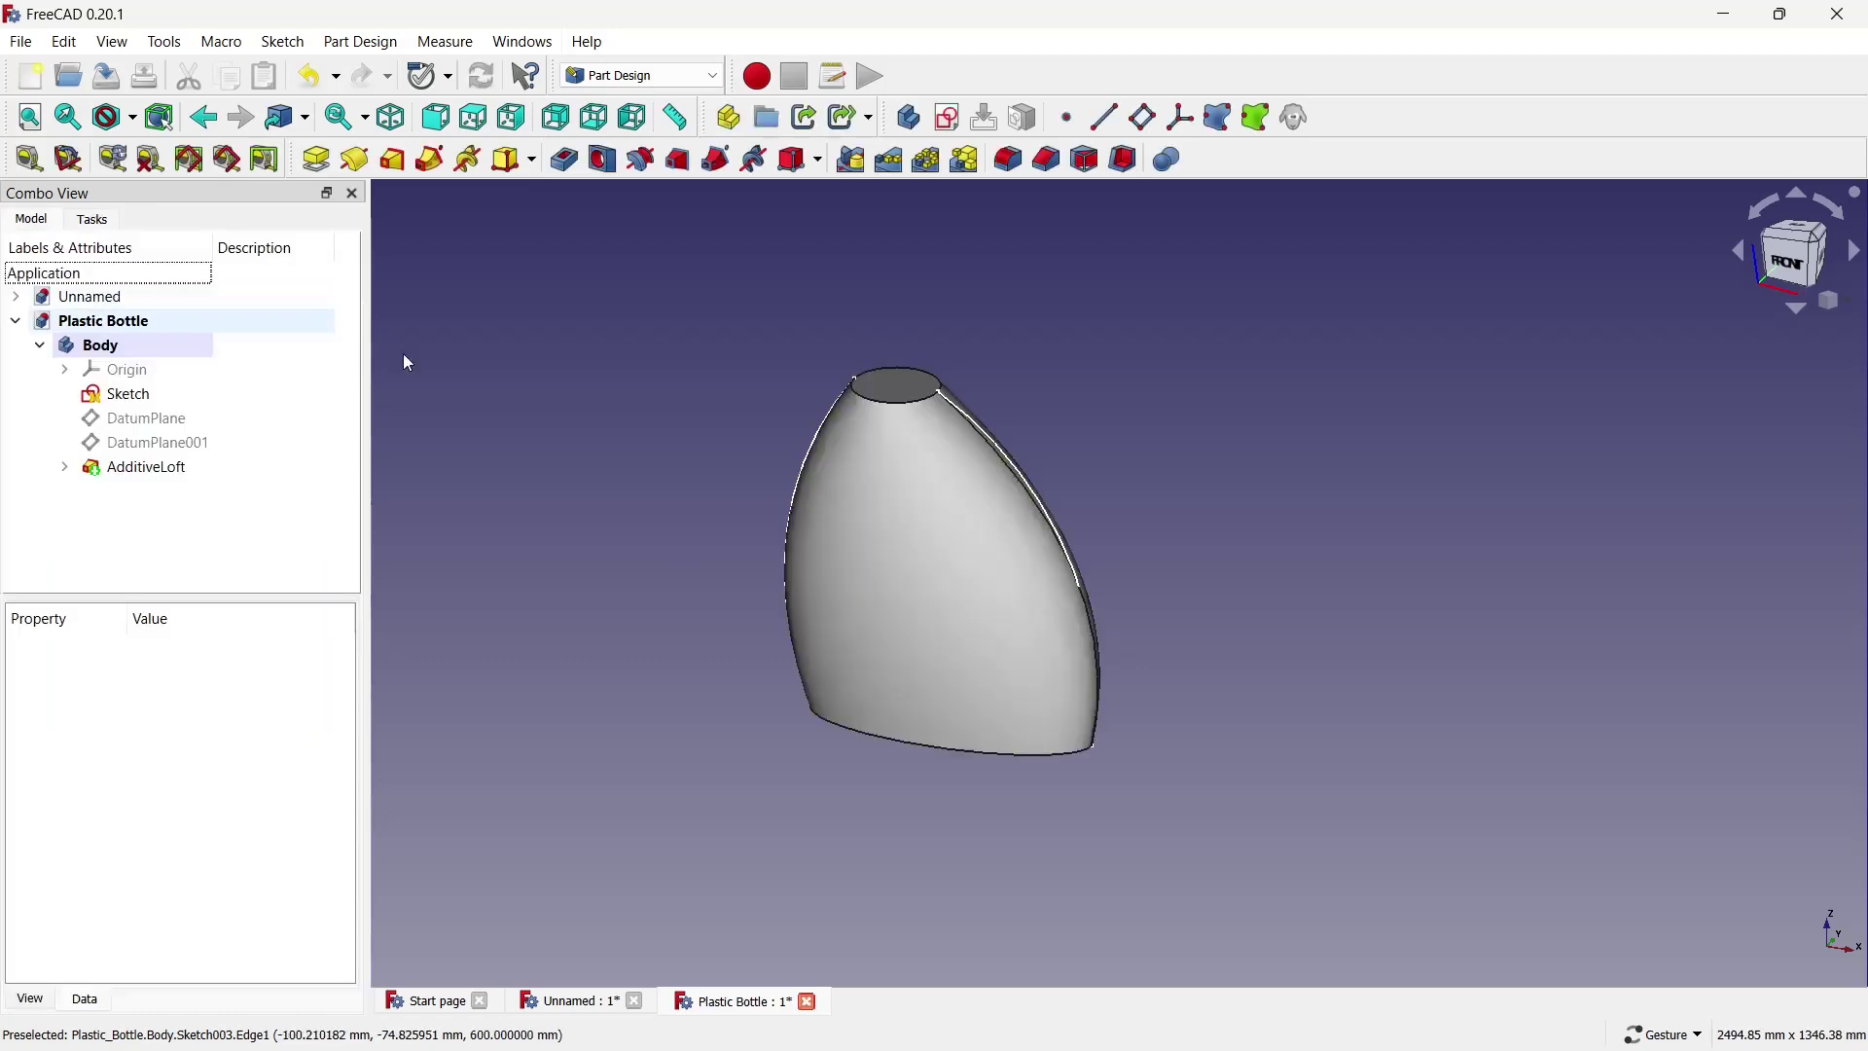
{"action": "left_click", "coordinate": [162, 402]}
Orbit the lofted bottle into view and save the document.
{"action": "left_click", "coordinate": [720, 424]}
{"action": "mouse_move", "coordinate": [1031, 613]}
{"action": "left_mouse_down"}
{"action": "mouse_move", "coordinate": [1122, 623]}
{"action": "mouse_move", "coordinate": [709, 717]}
{"action": "mouse_move", "coordinate": [1064, 578]}
{"action": "mouse_move", "coordinate": [1059, 626]}
{"action": "mouse_move", "coordinate": [1042, 510]}
{"action": "left_mouse_up"}
{"action": "scroll", "coordinate": [852, 539], "scroll_direction": "up", "scroll_amount": 1}
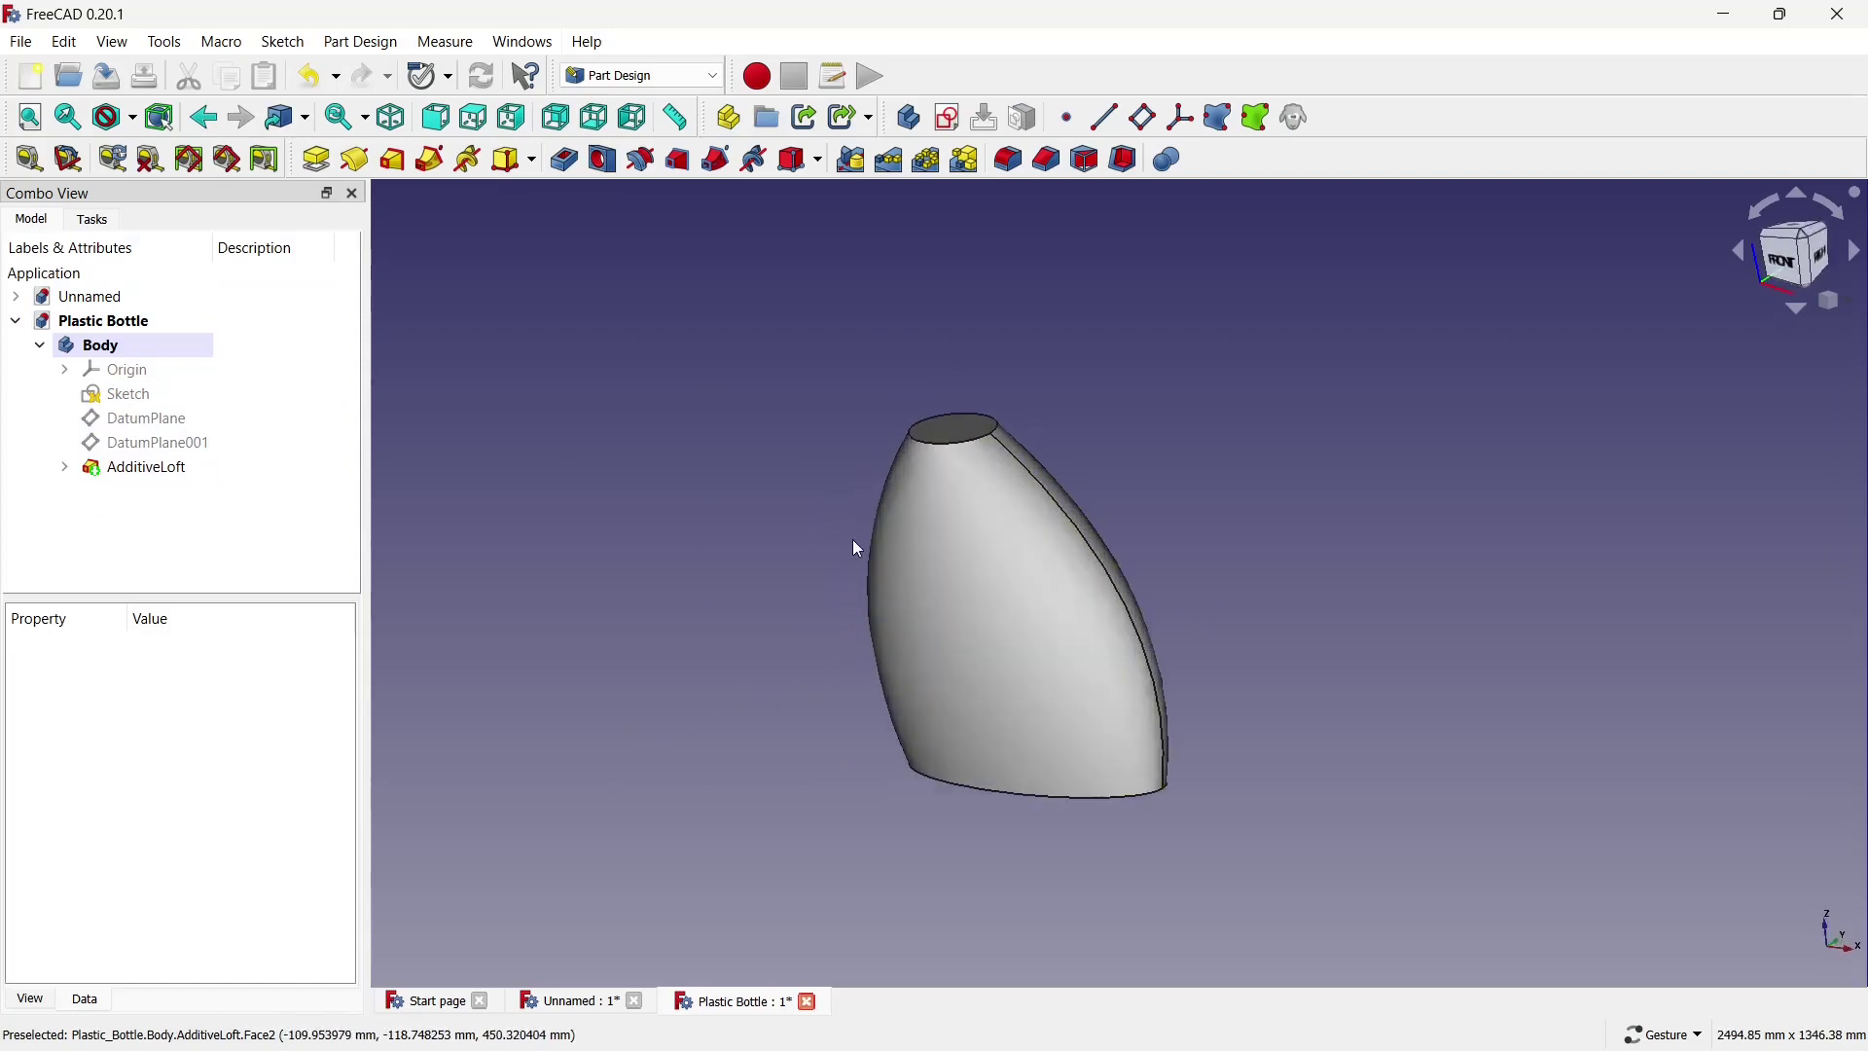
{"action": "key", "text": "ctrl+s"}
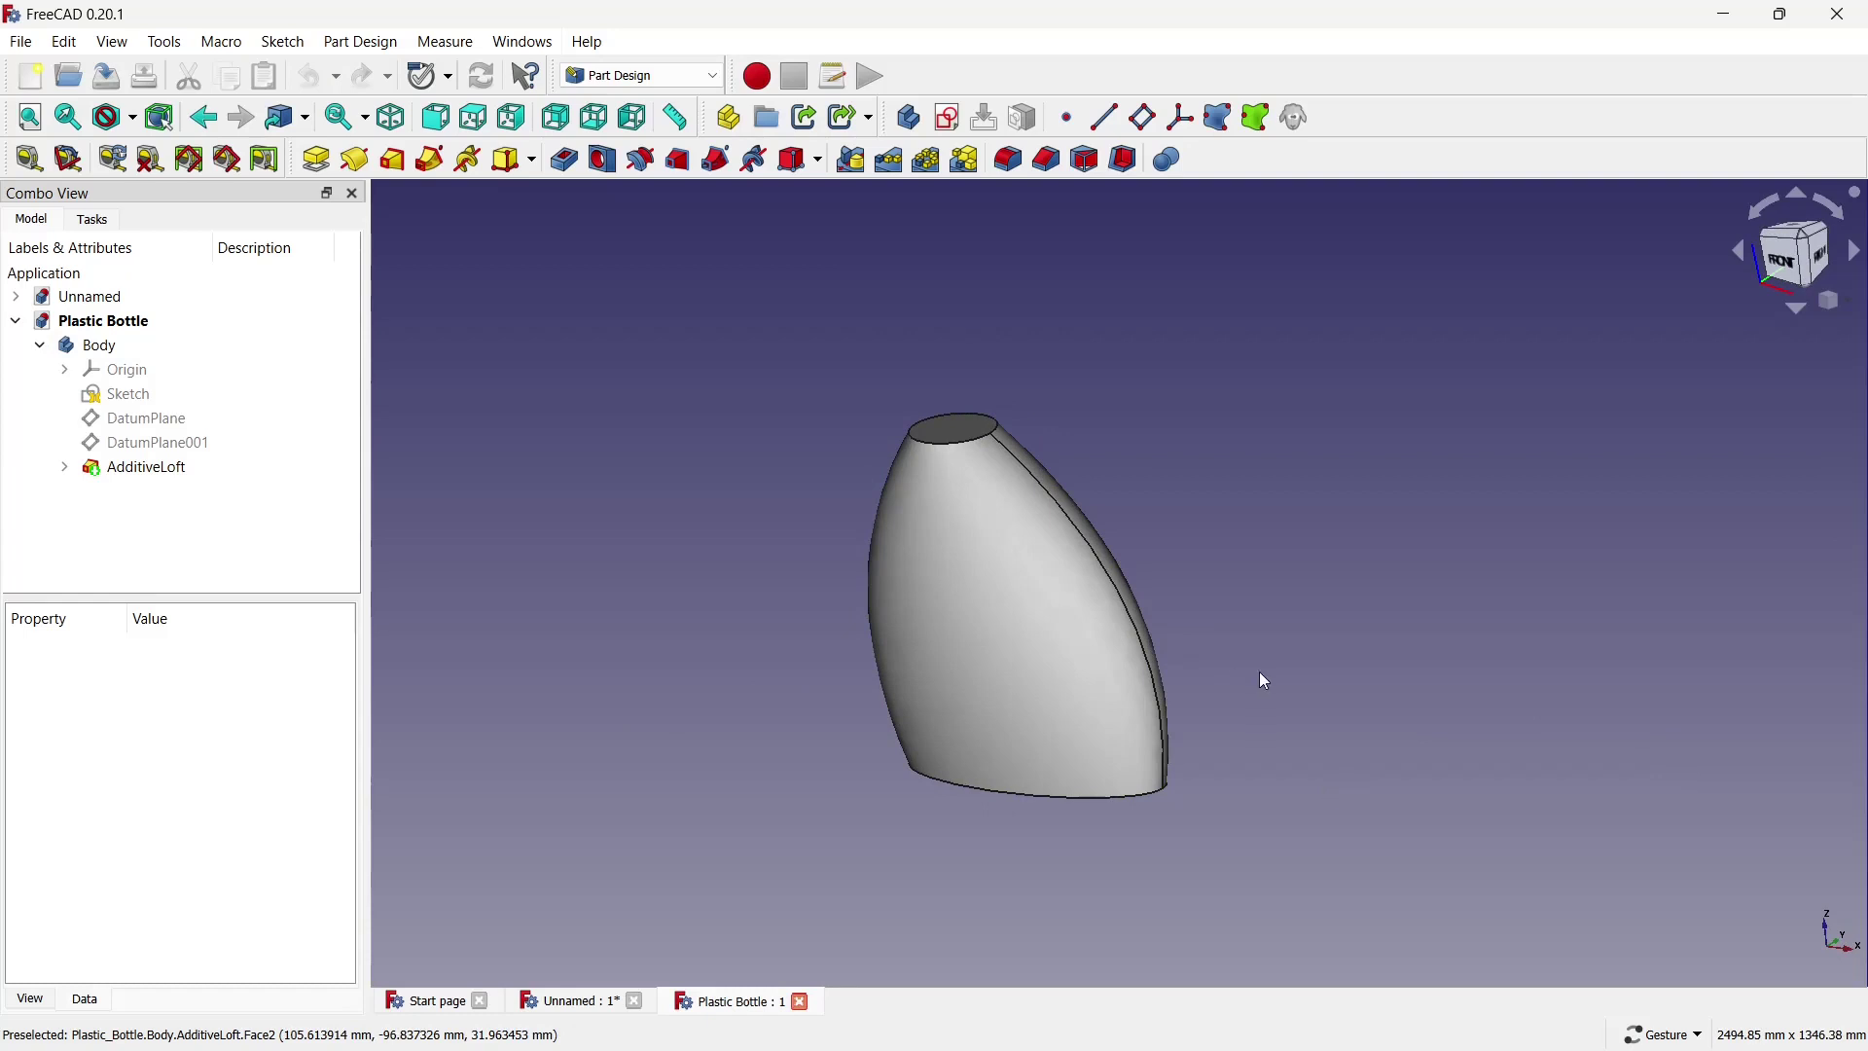
Show the Origin and create a datum plane on XZ_Plane offset 80 mm in z.
{"action": "left_click", "coordinate": [251, 372]}
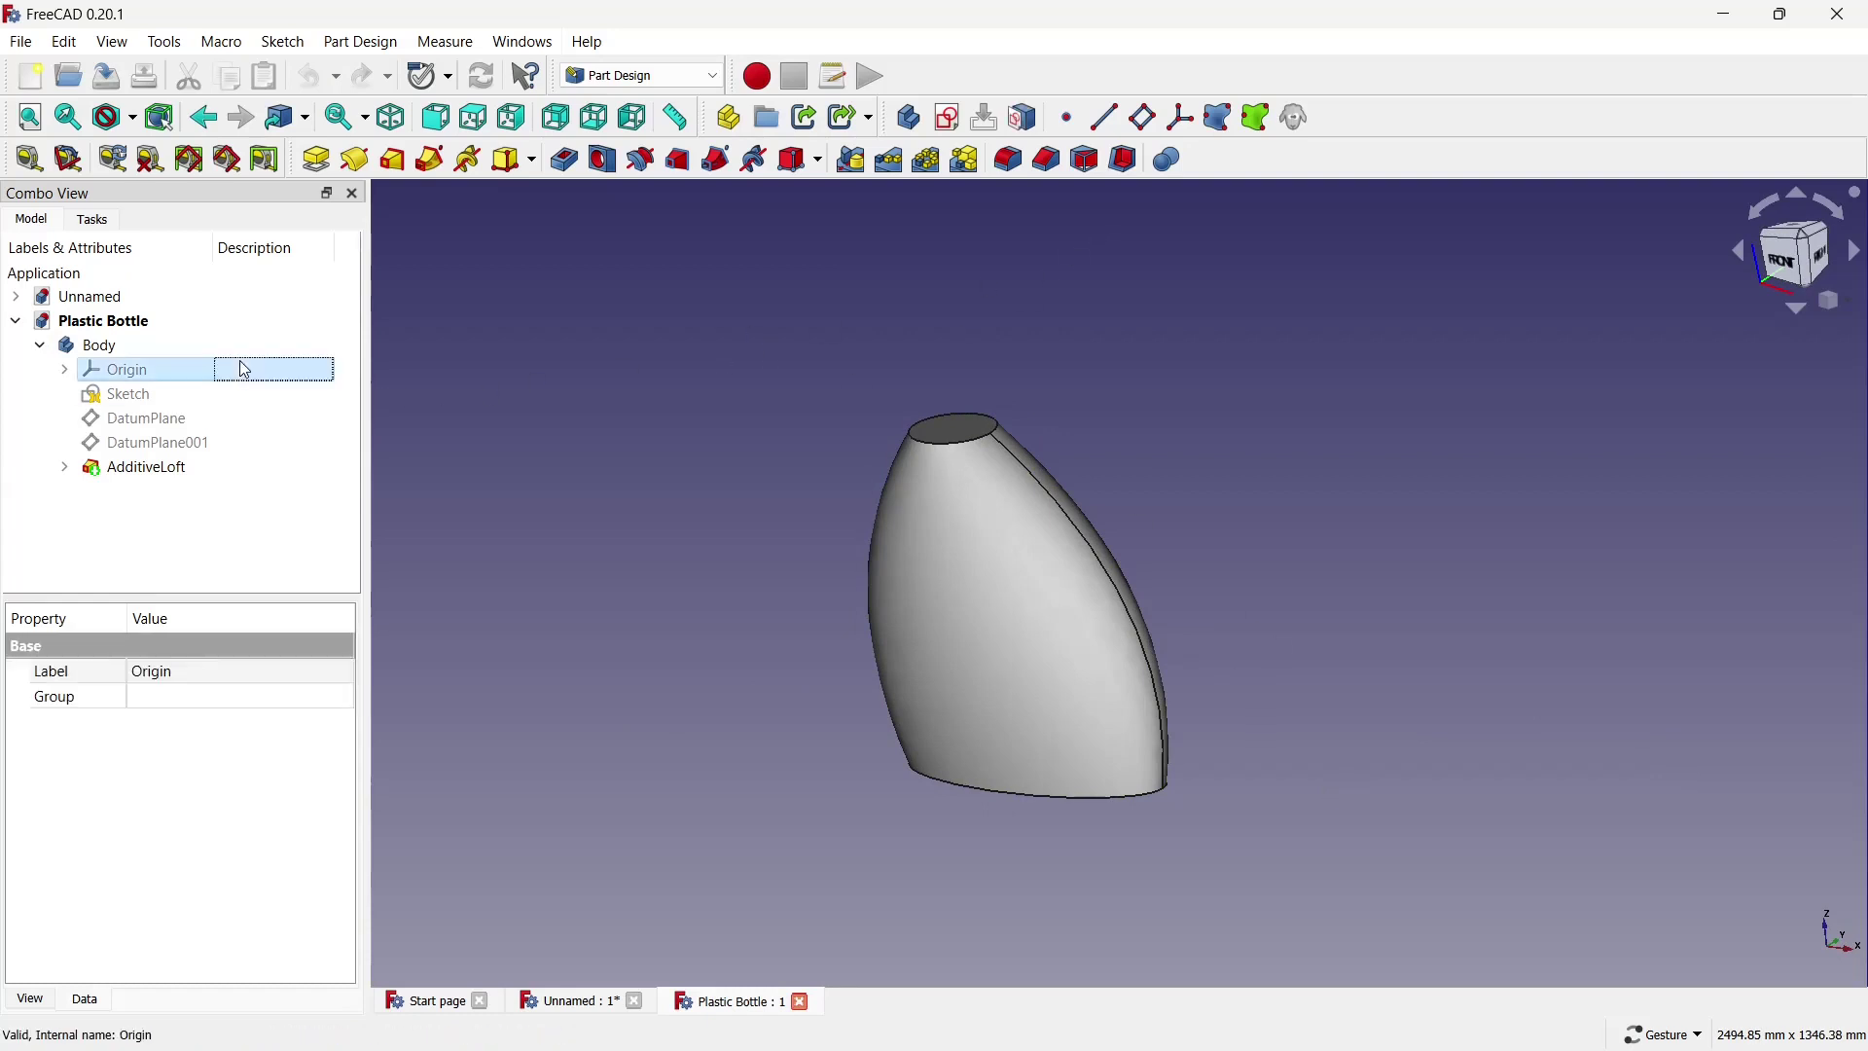
{"action": "key", "text": "space"}
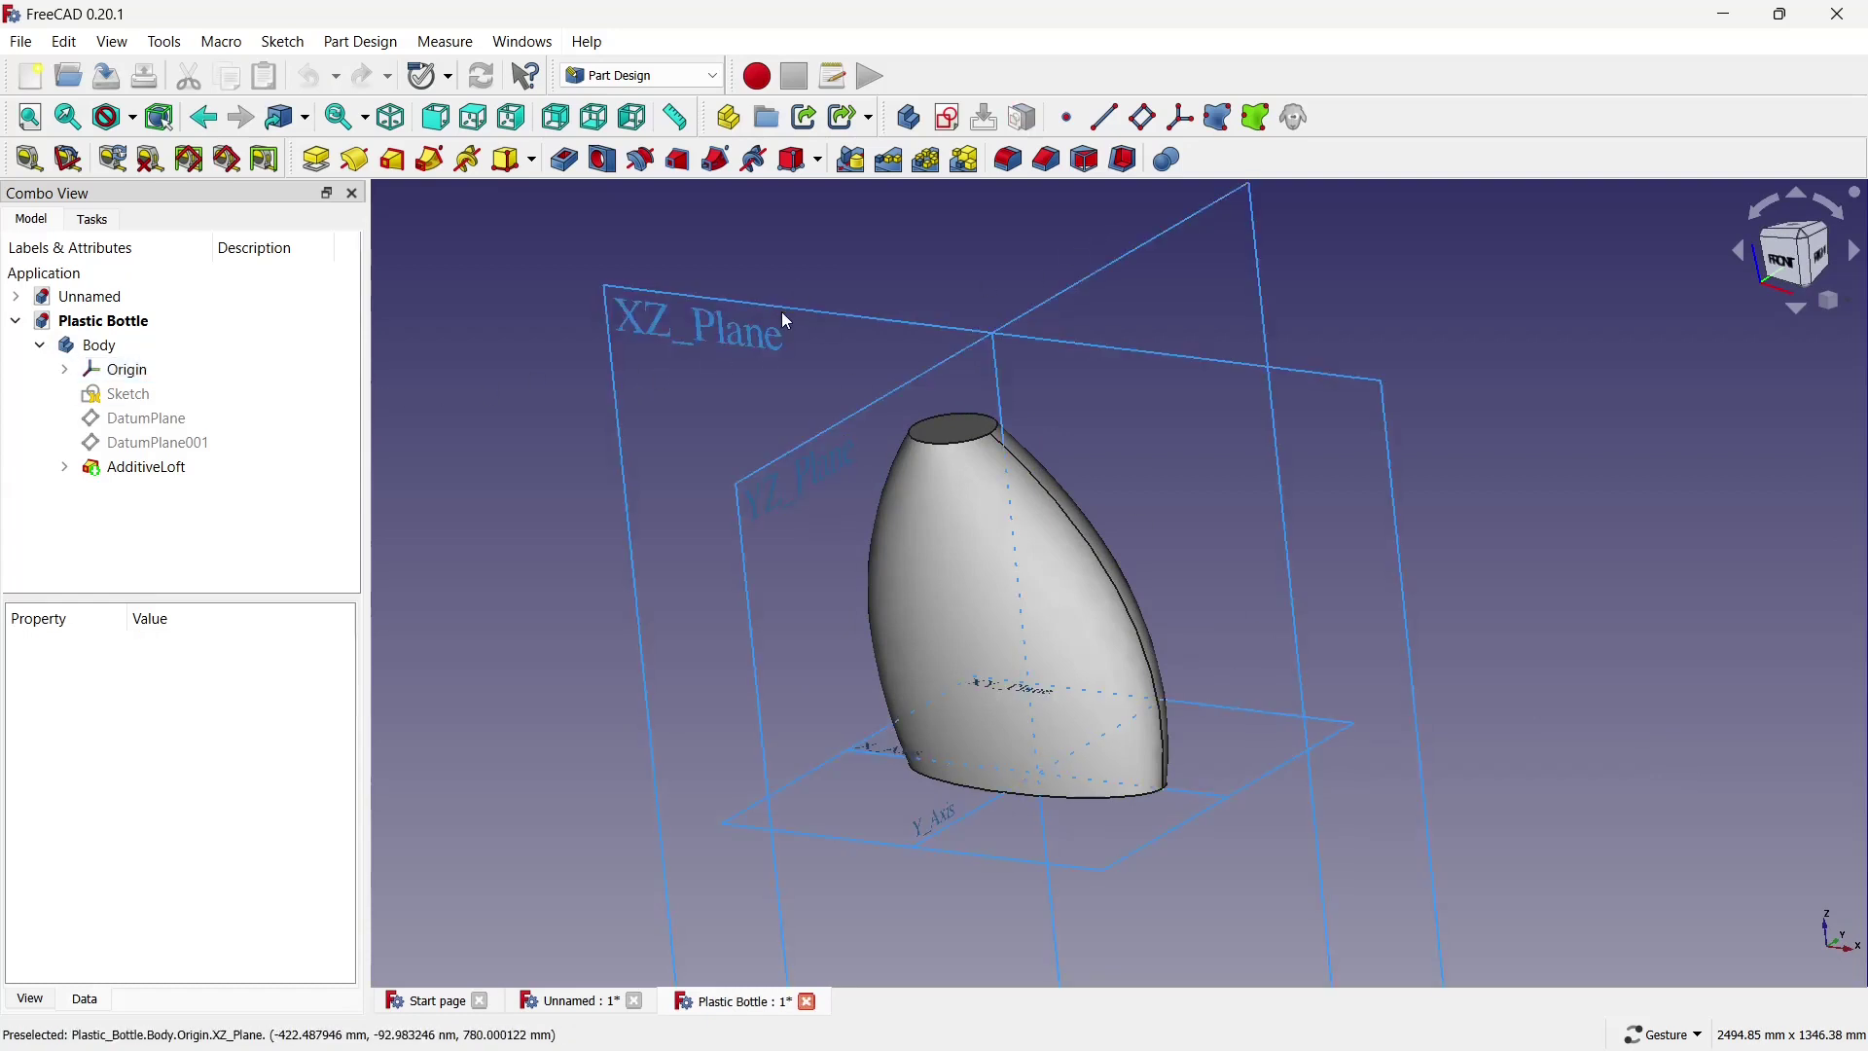
{"action": "left_click", "coordinate": [757, 309]}
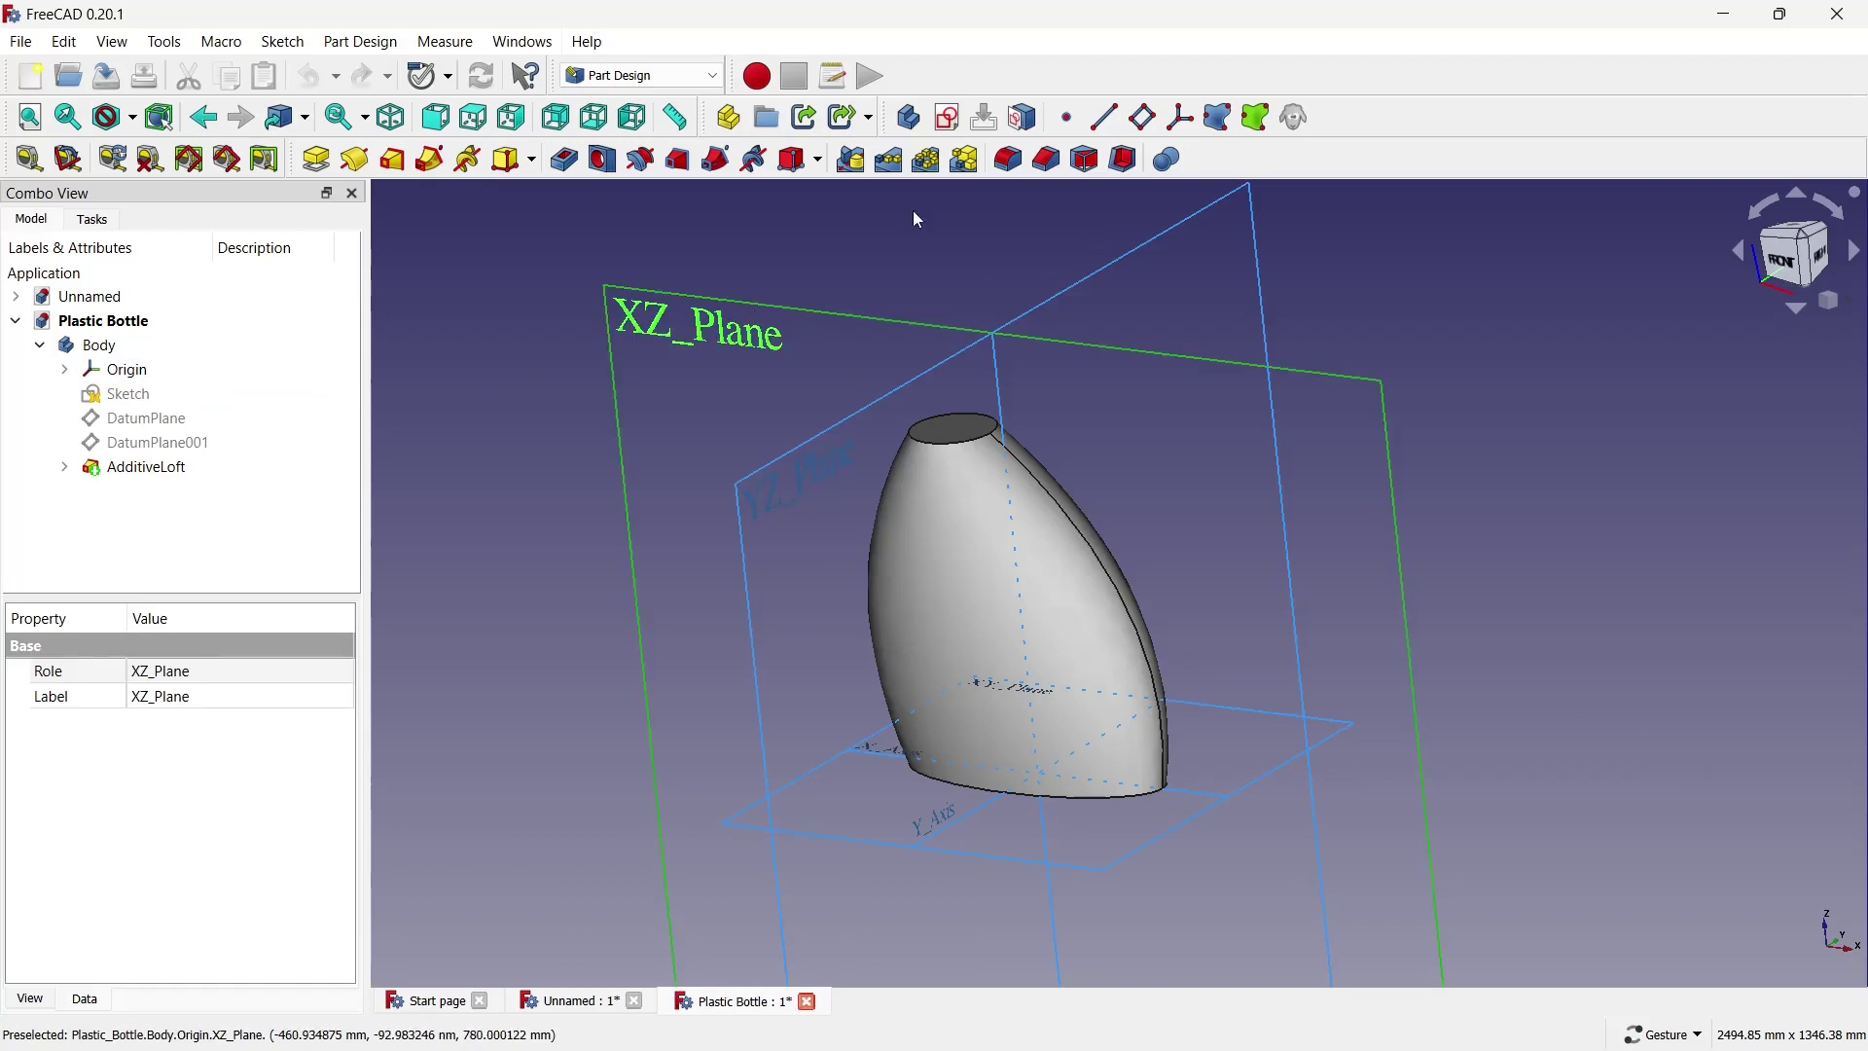
{"action": "left_click", "coordinate": [1143, 118]}
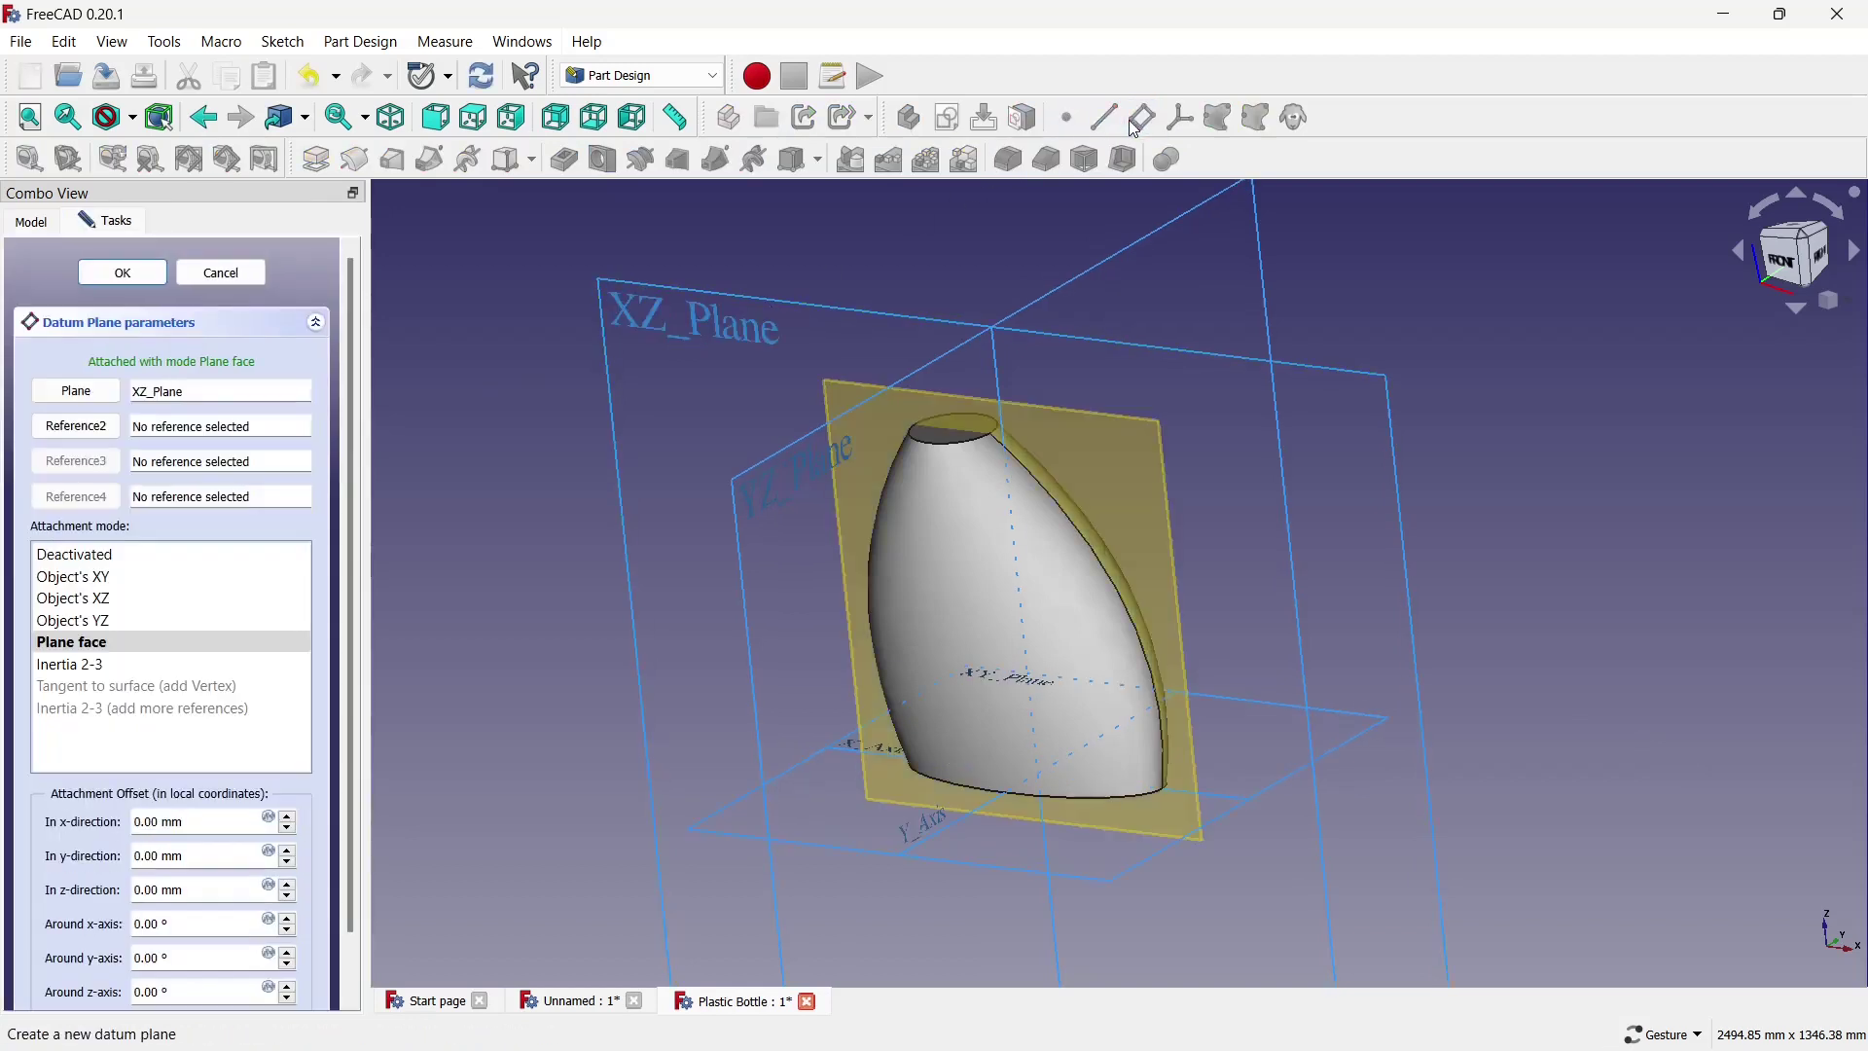
{"action": "left_click", "coordinate": [210, 878]}
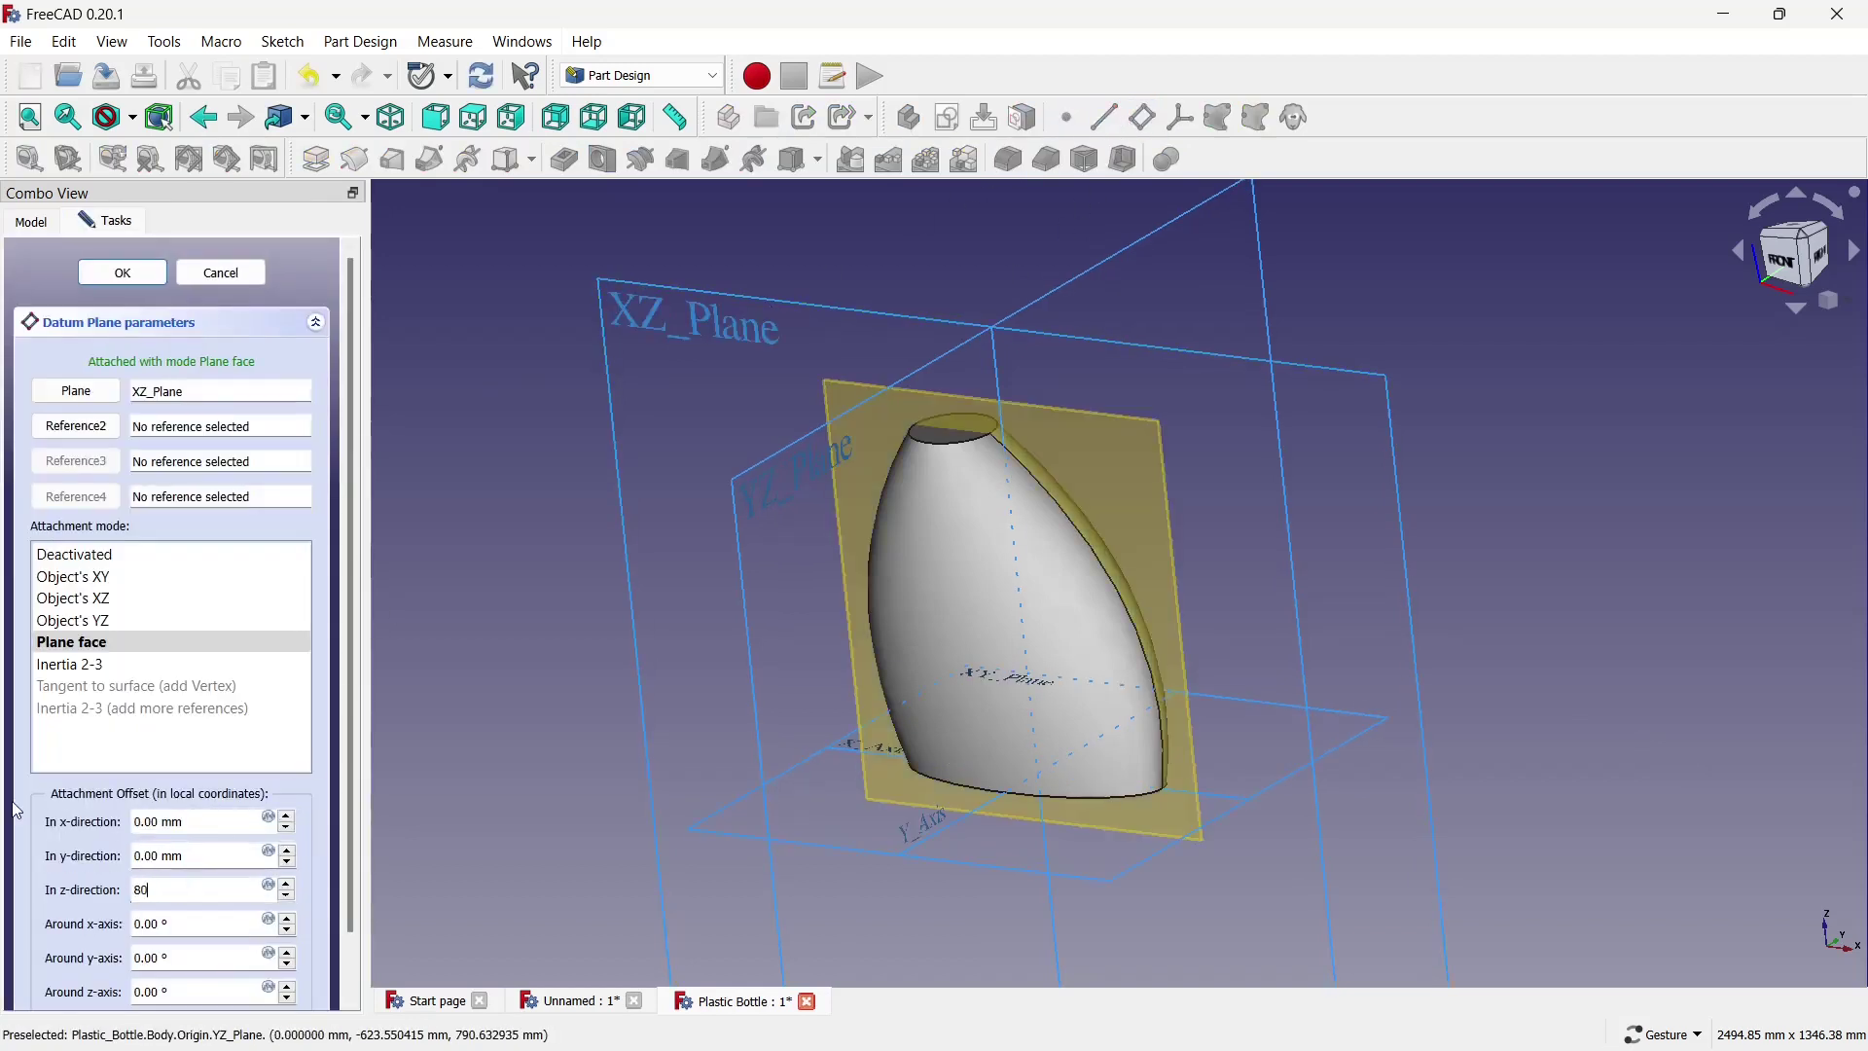
{"action": "type", "text": "80"}
{"action": "left_click", "coordinate": [550, 569]}
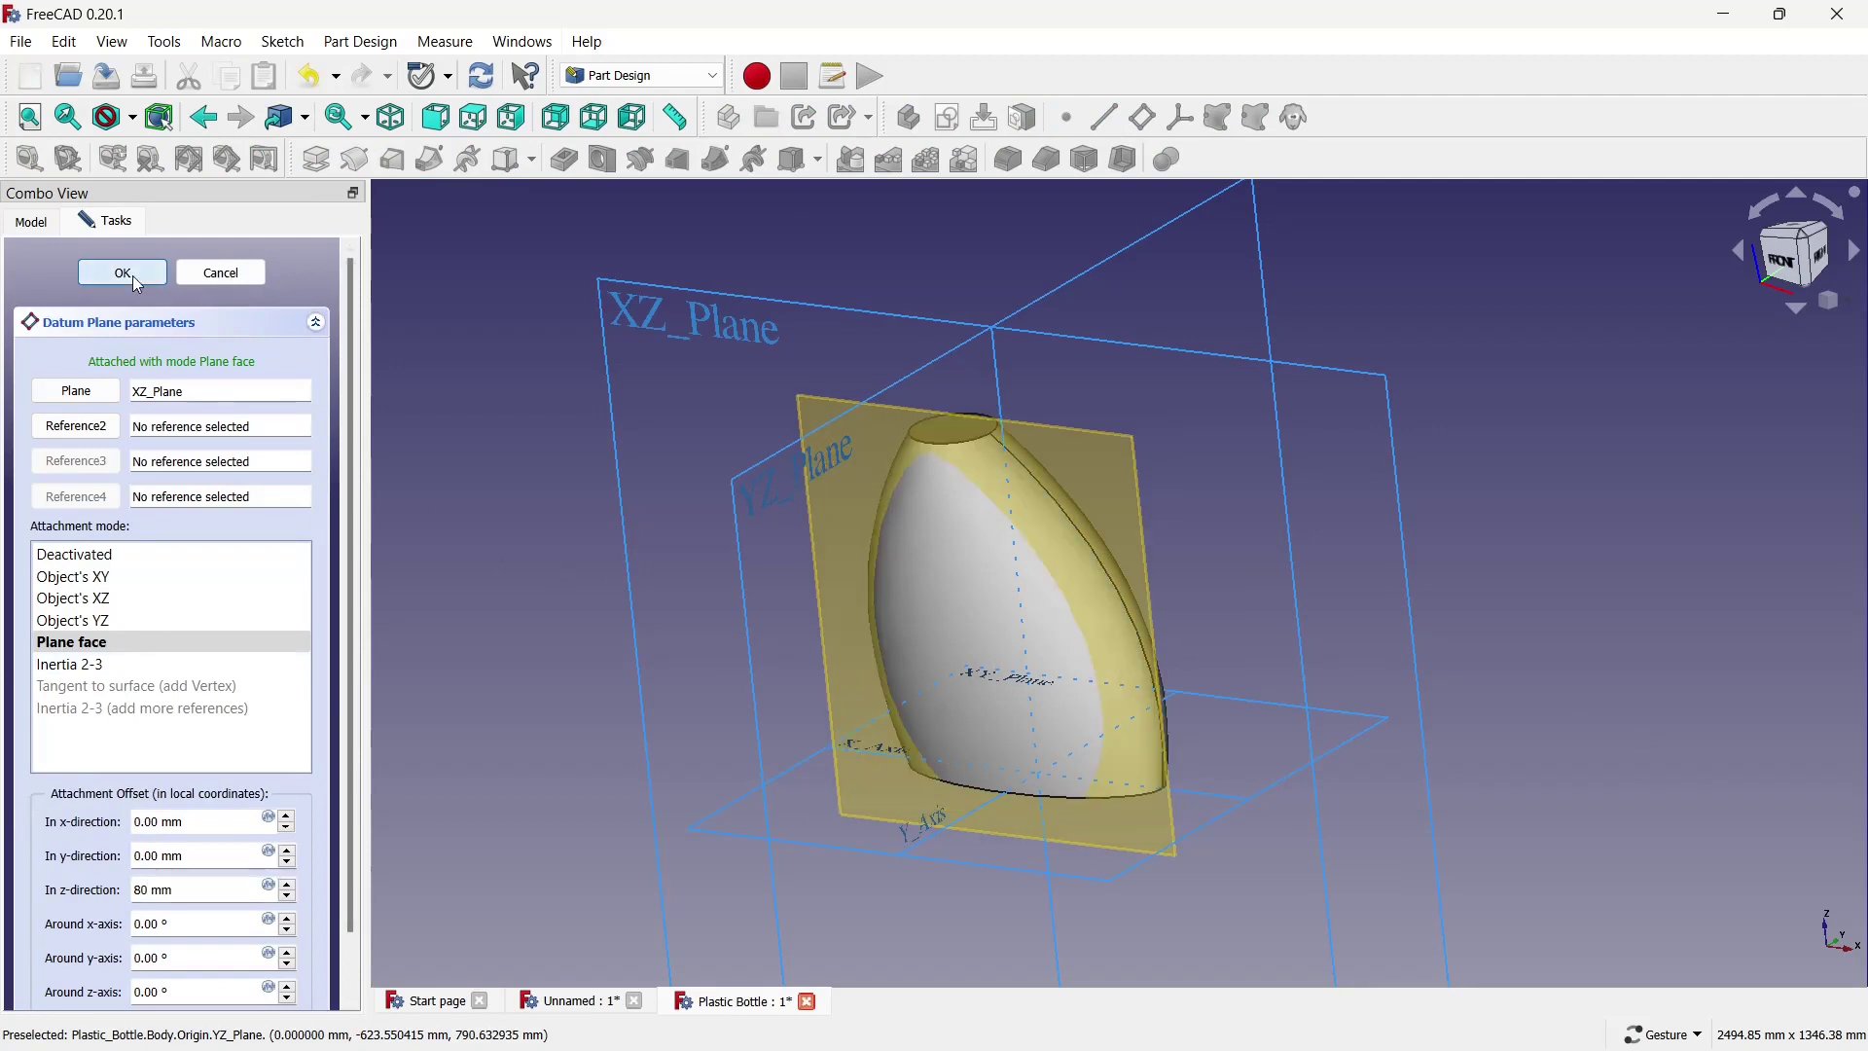
{"action": "left_click", "coordinate": [122, 273]}
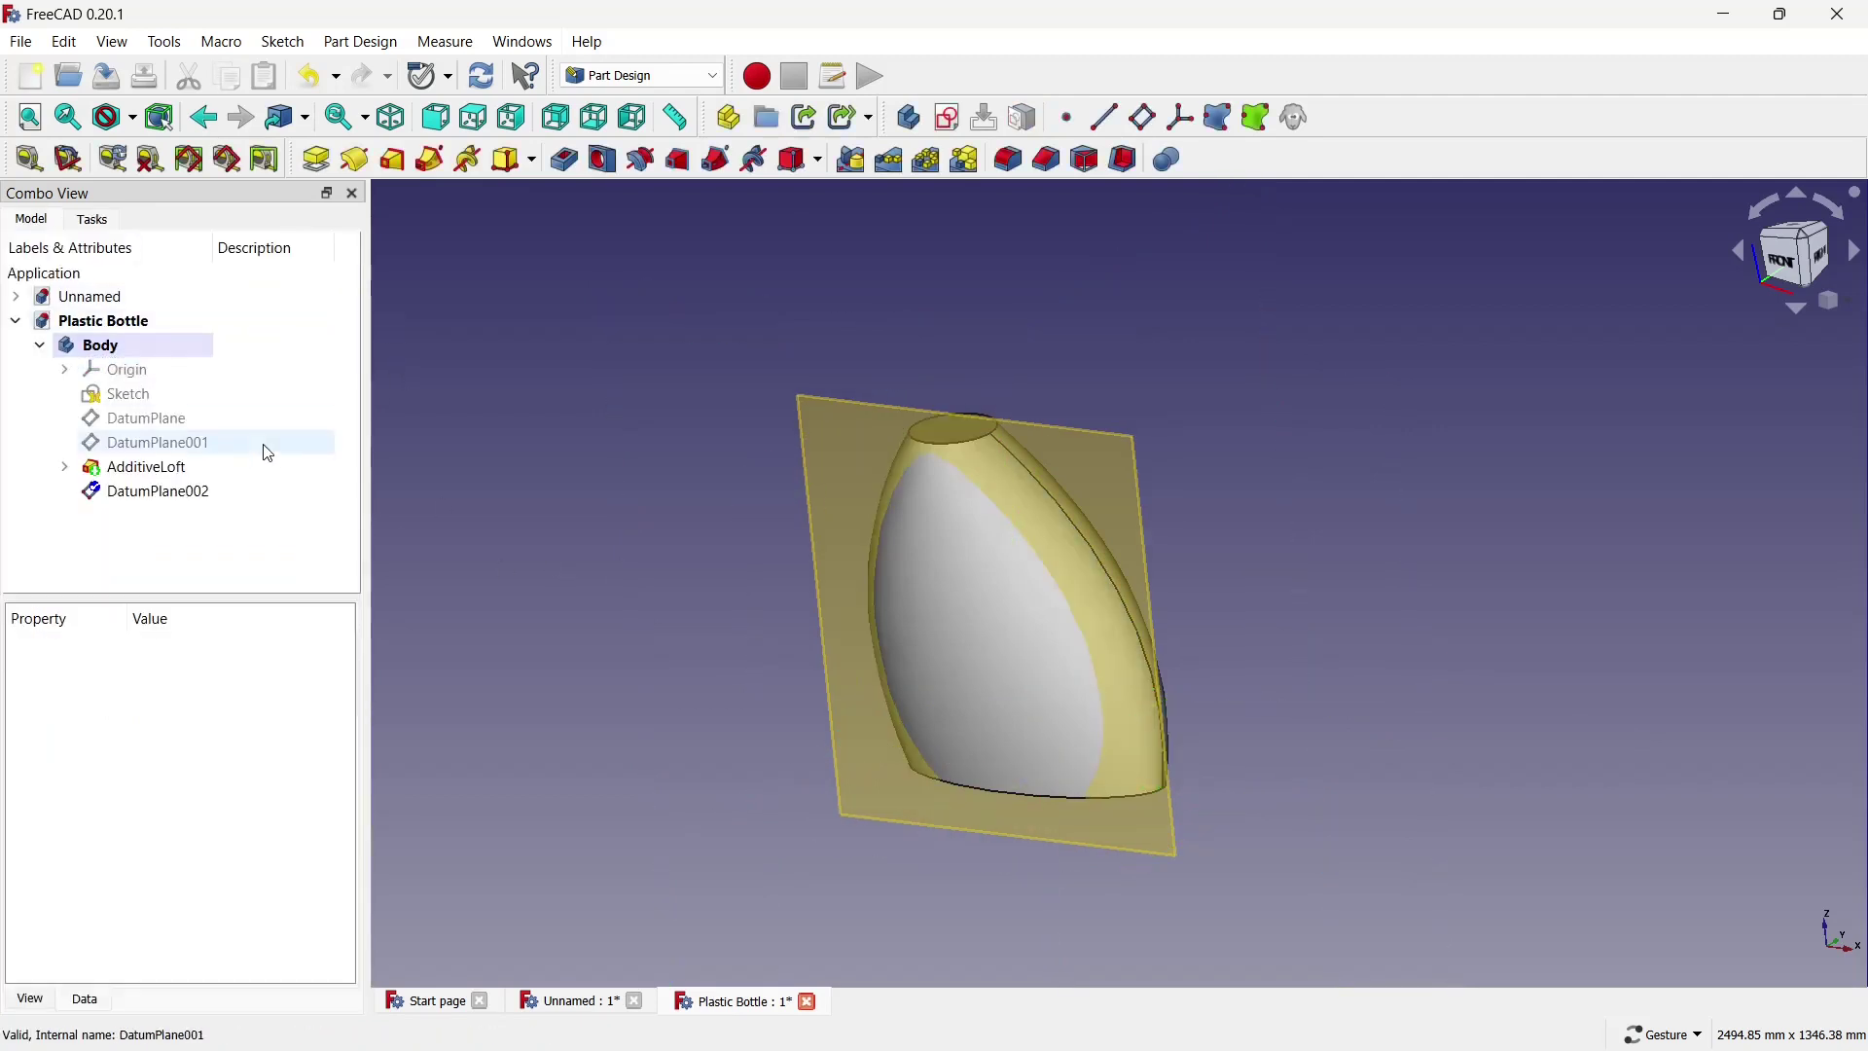
{"action": "left_click", "coordinate": [210, 490]}
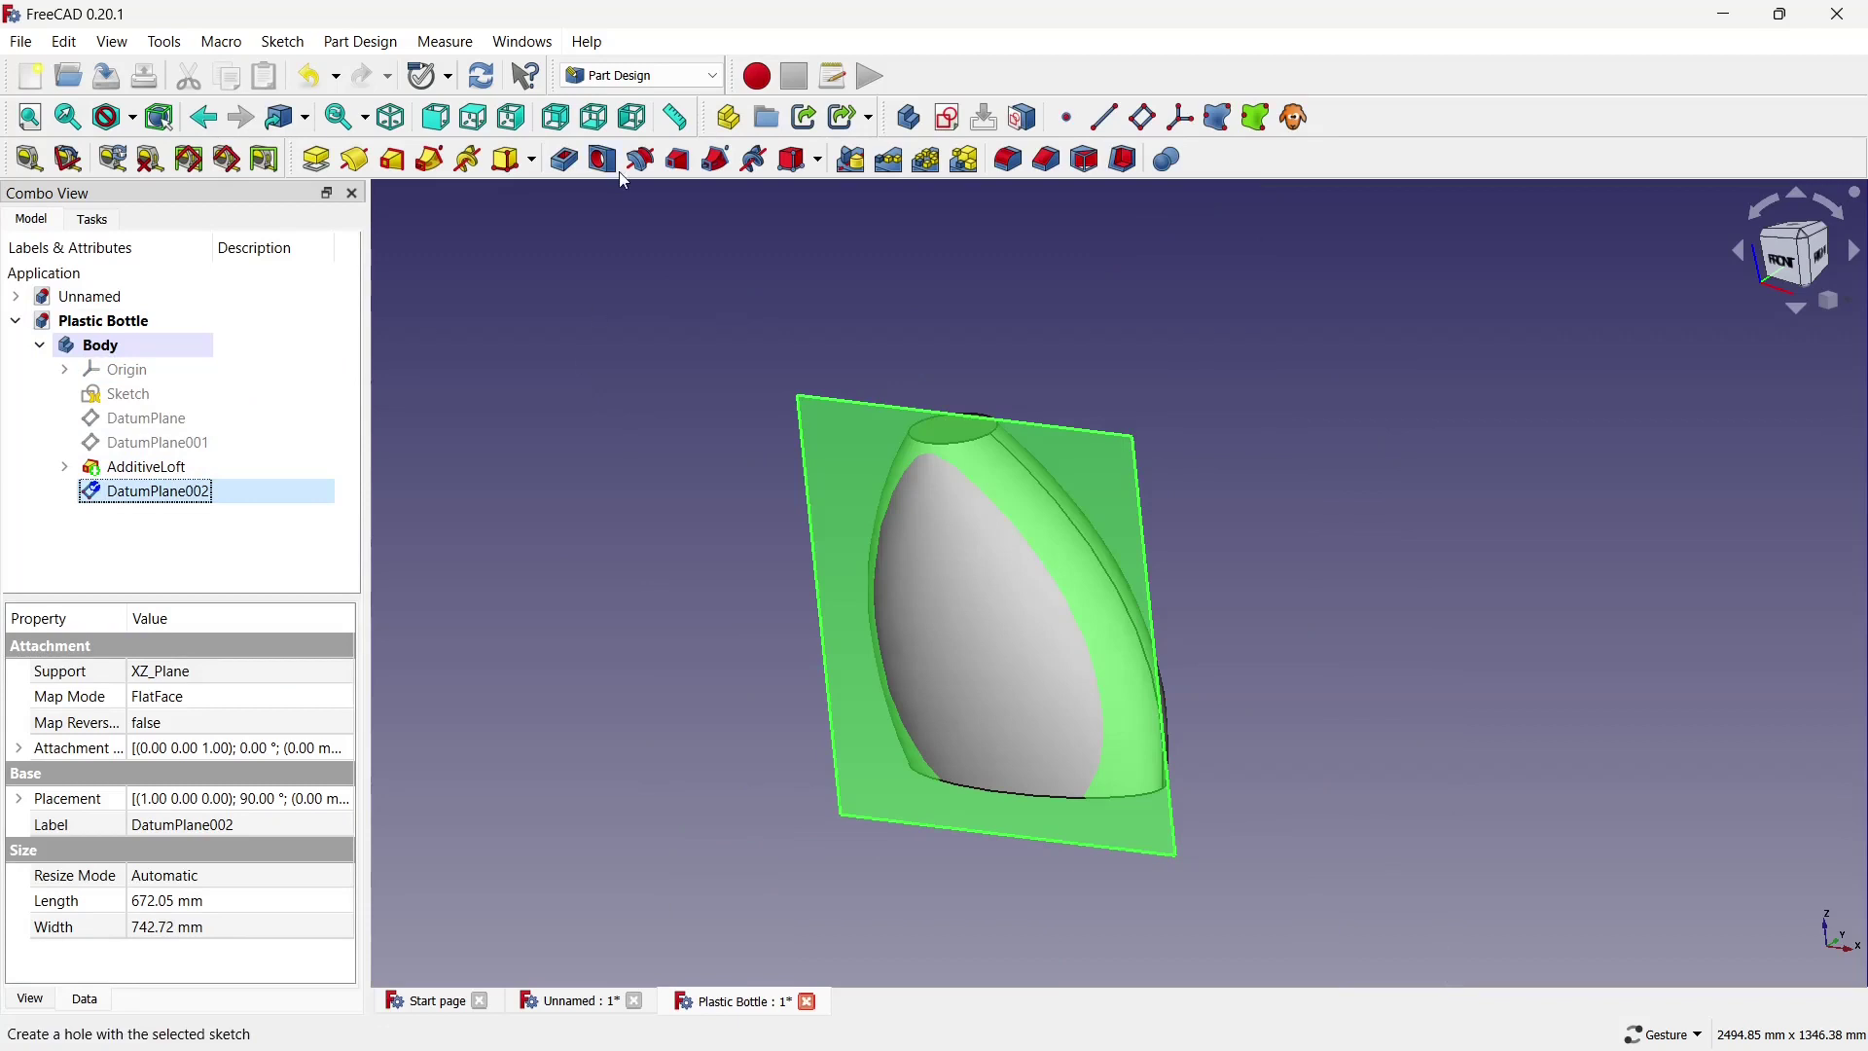
Sketch a circle on DatumPlane002 and switch the display to wireframe.
{"action": "left_click", "coordinate": [944, 117]}
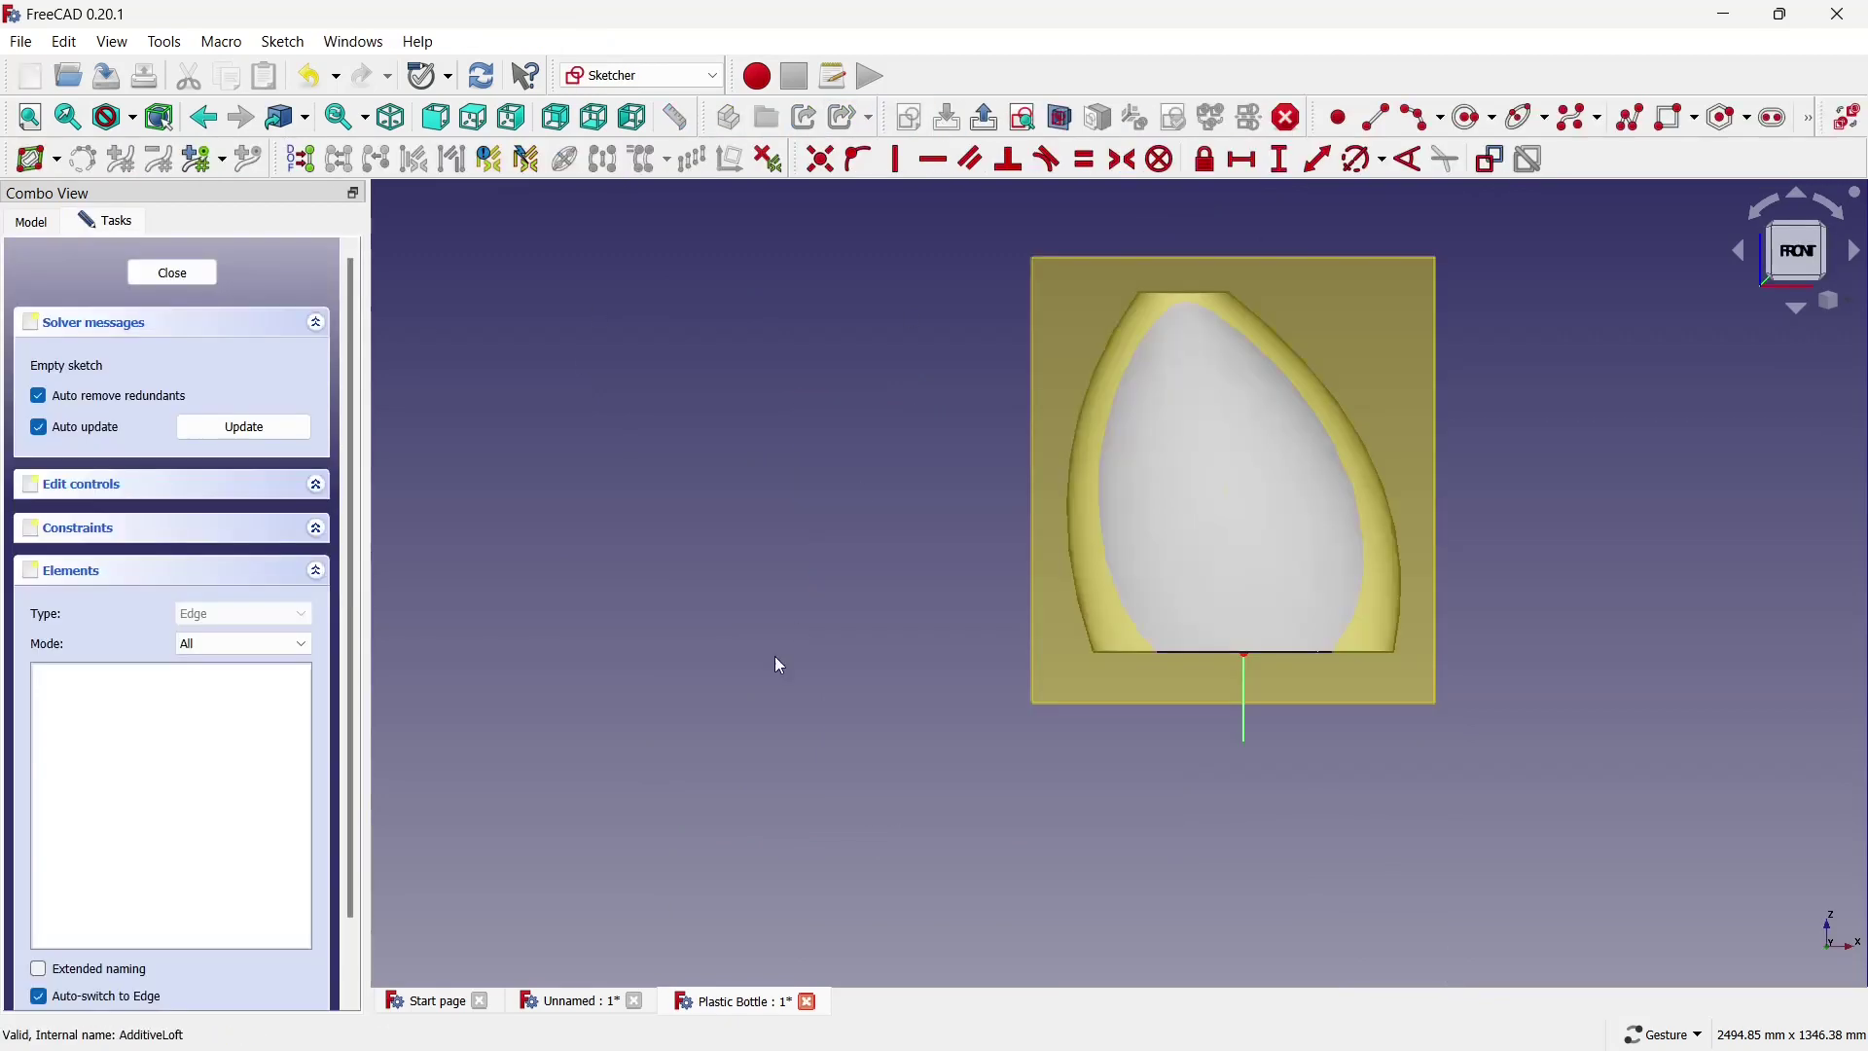
{"action": "left_click", "coordinate": [1409, 158]}
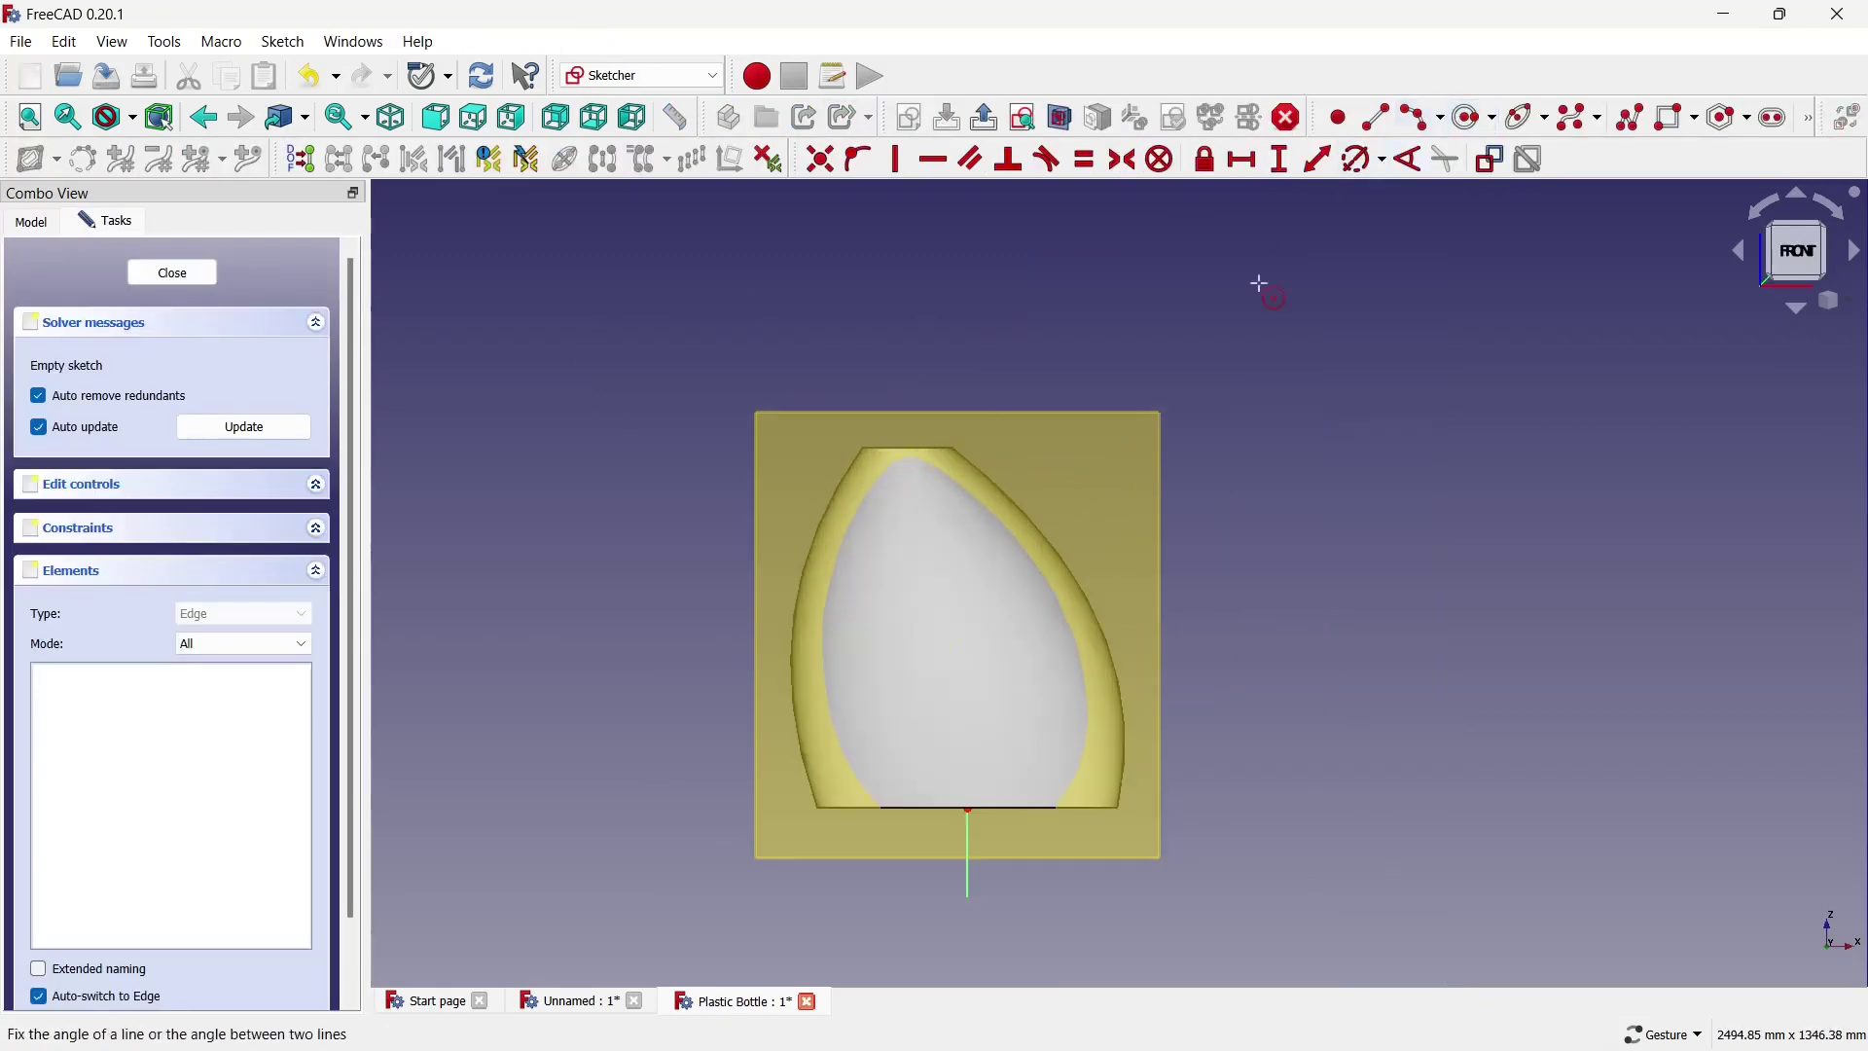
{"action": "double_click", "coordinate": [918, 551]}
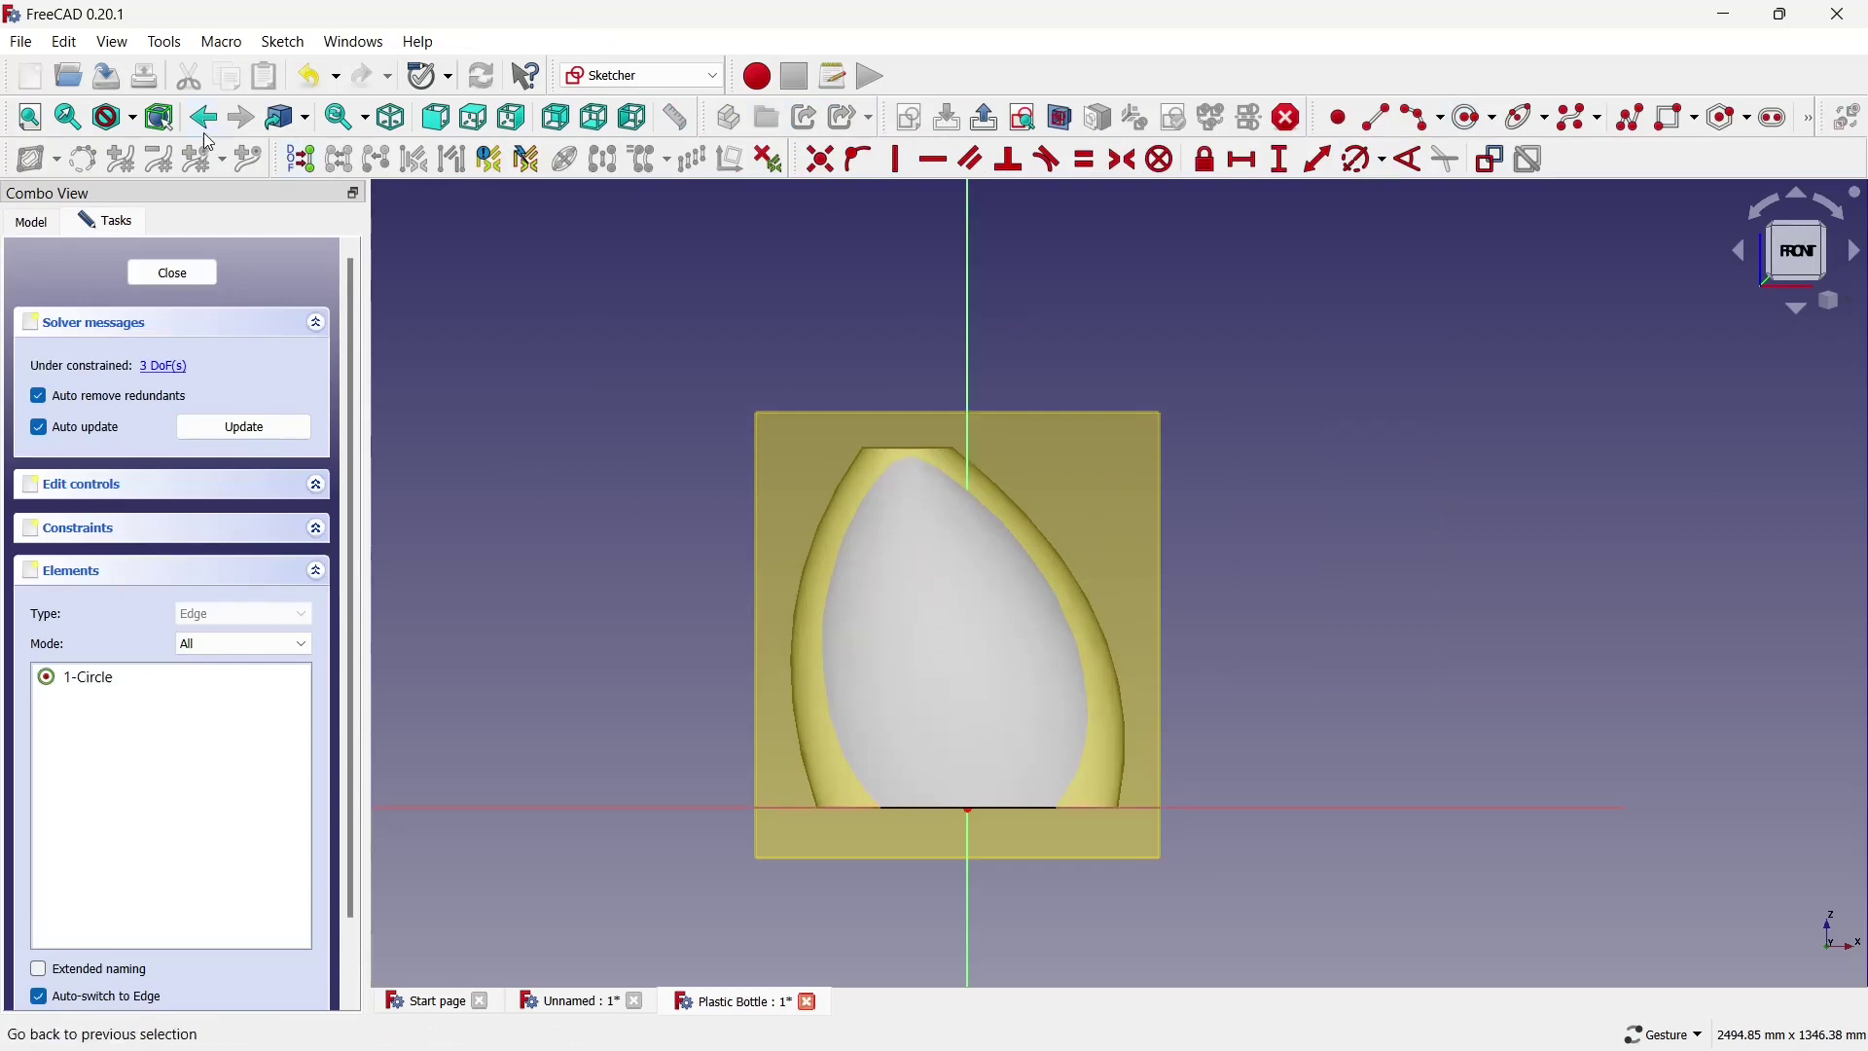
{"action": "left_click", "coordinate": [130, 118]}
{"action": "left_click", "coordinate": [155, 207]}
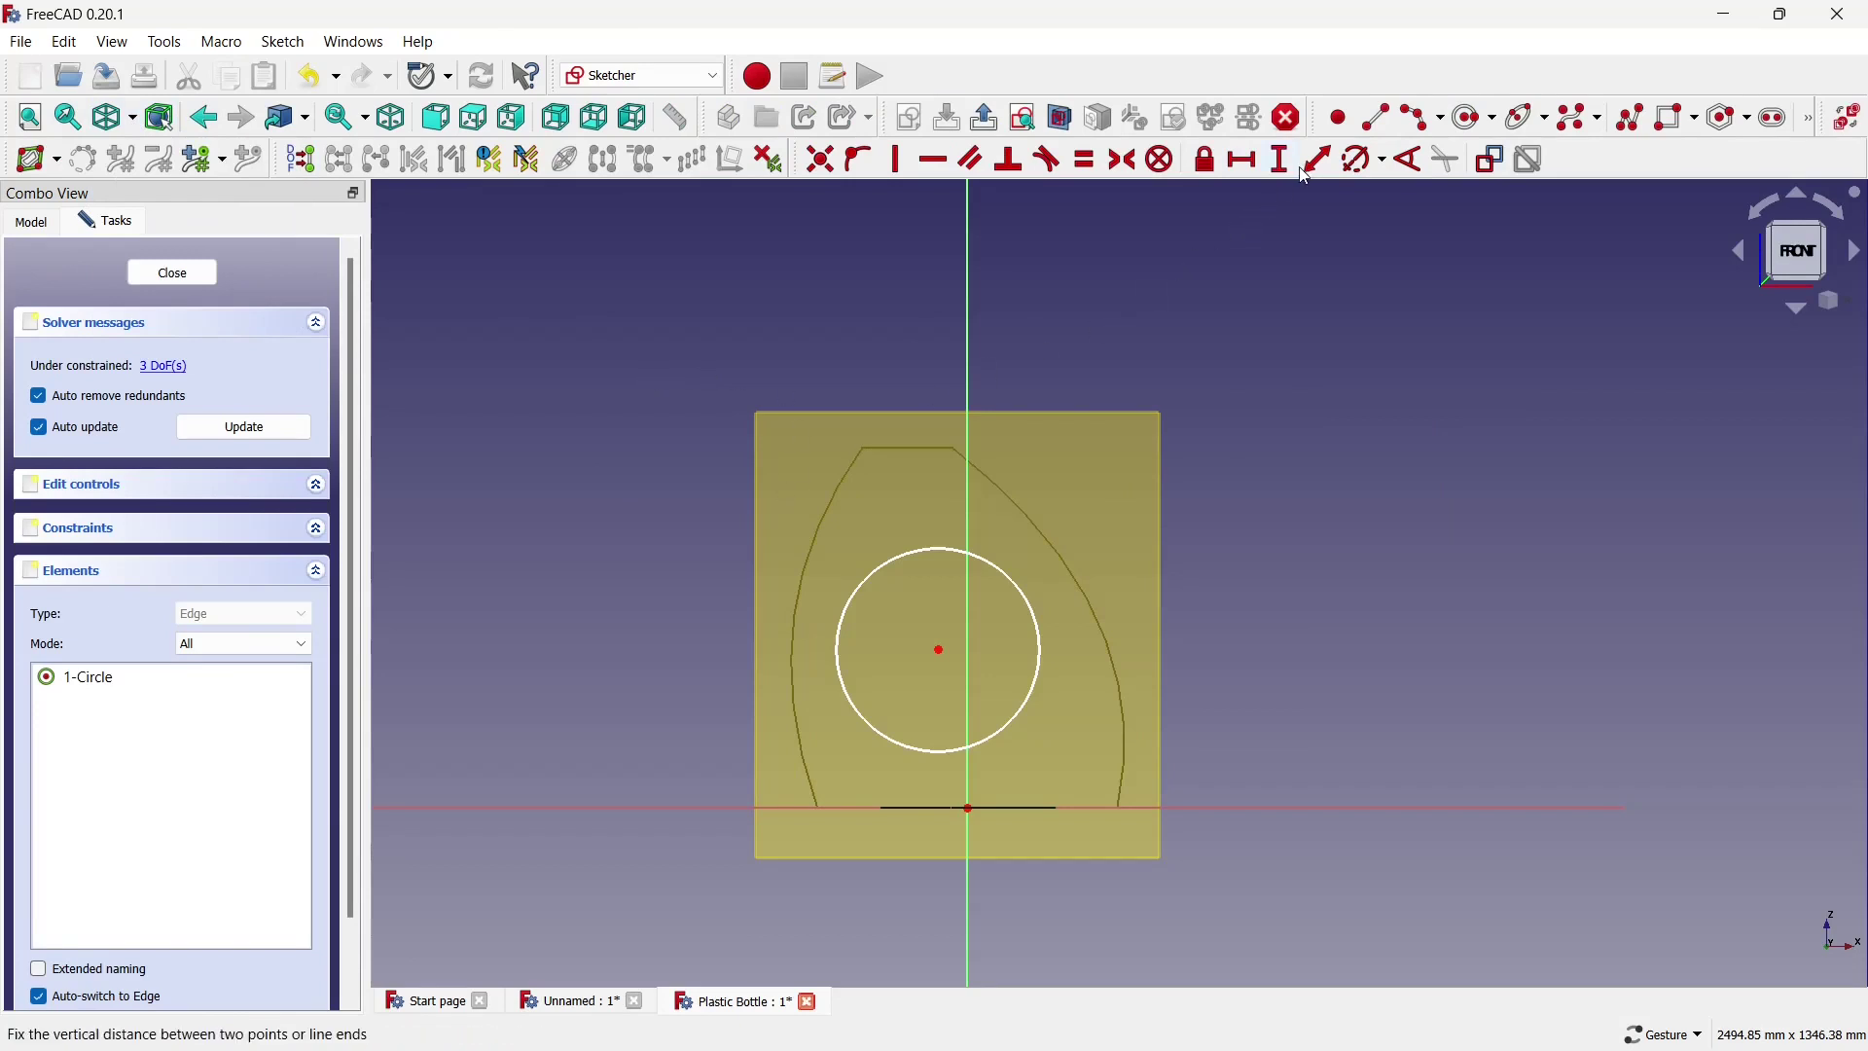
Give the circle a 400 mm diameter and a 45 mm horizontal offset from the origin.
{"action": "left_click", "coordinate": [1365, 159]}
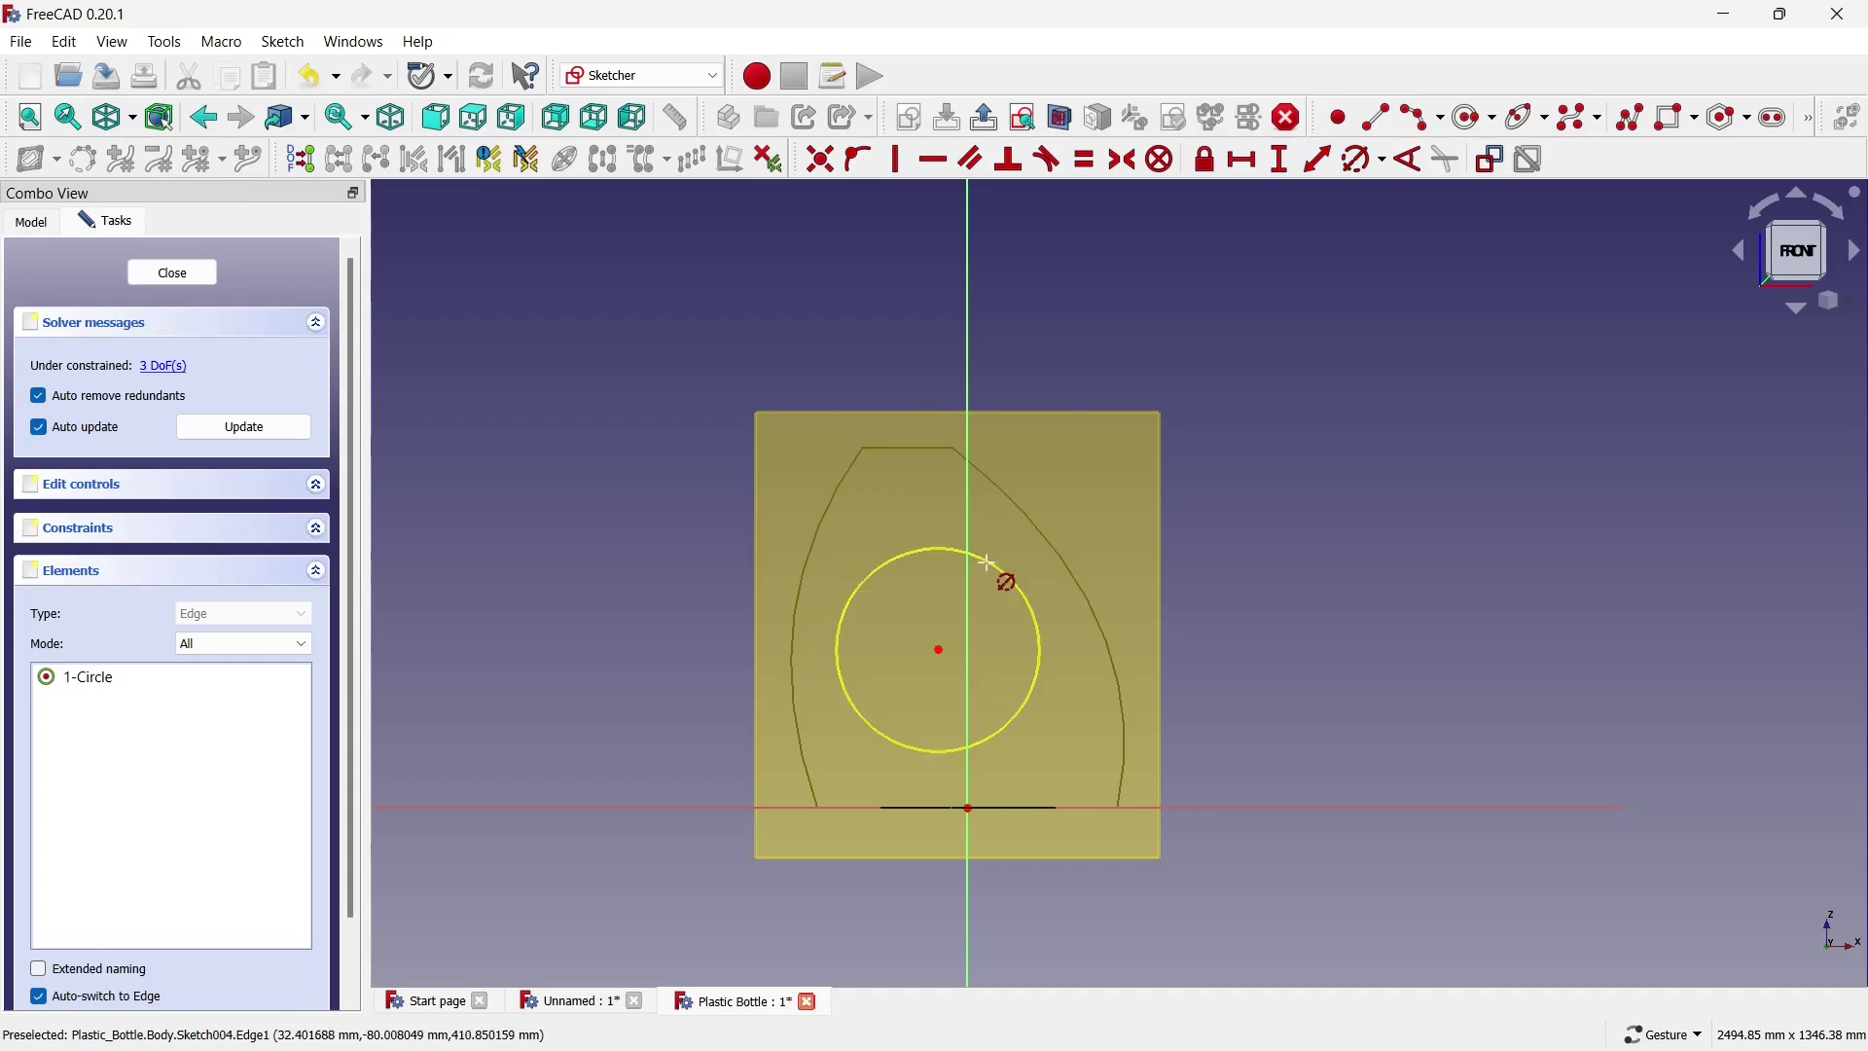
{"action": "left_click", "coordinate": [984, 564]}
{"action": "type", "text": "400"}
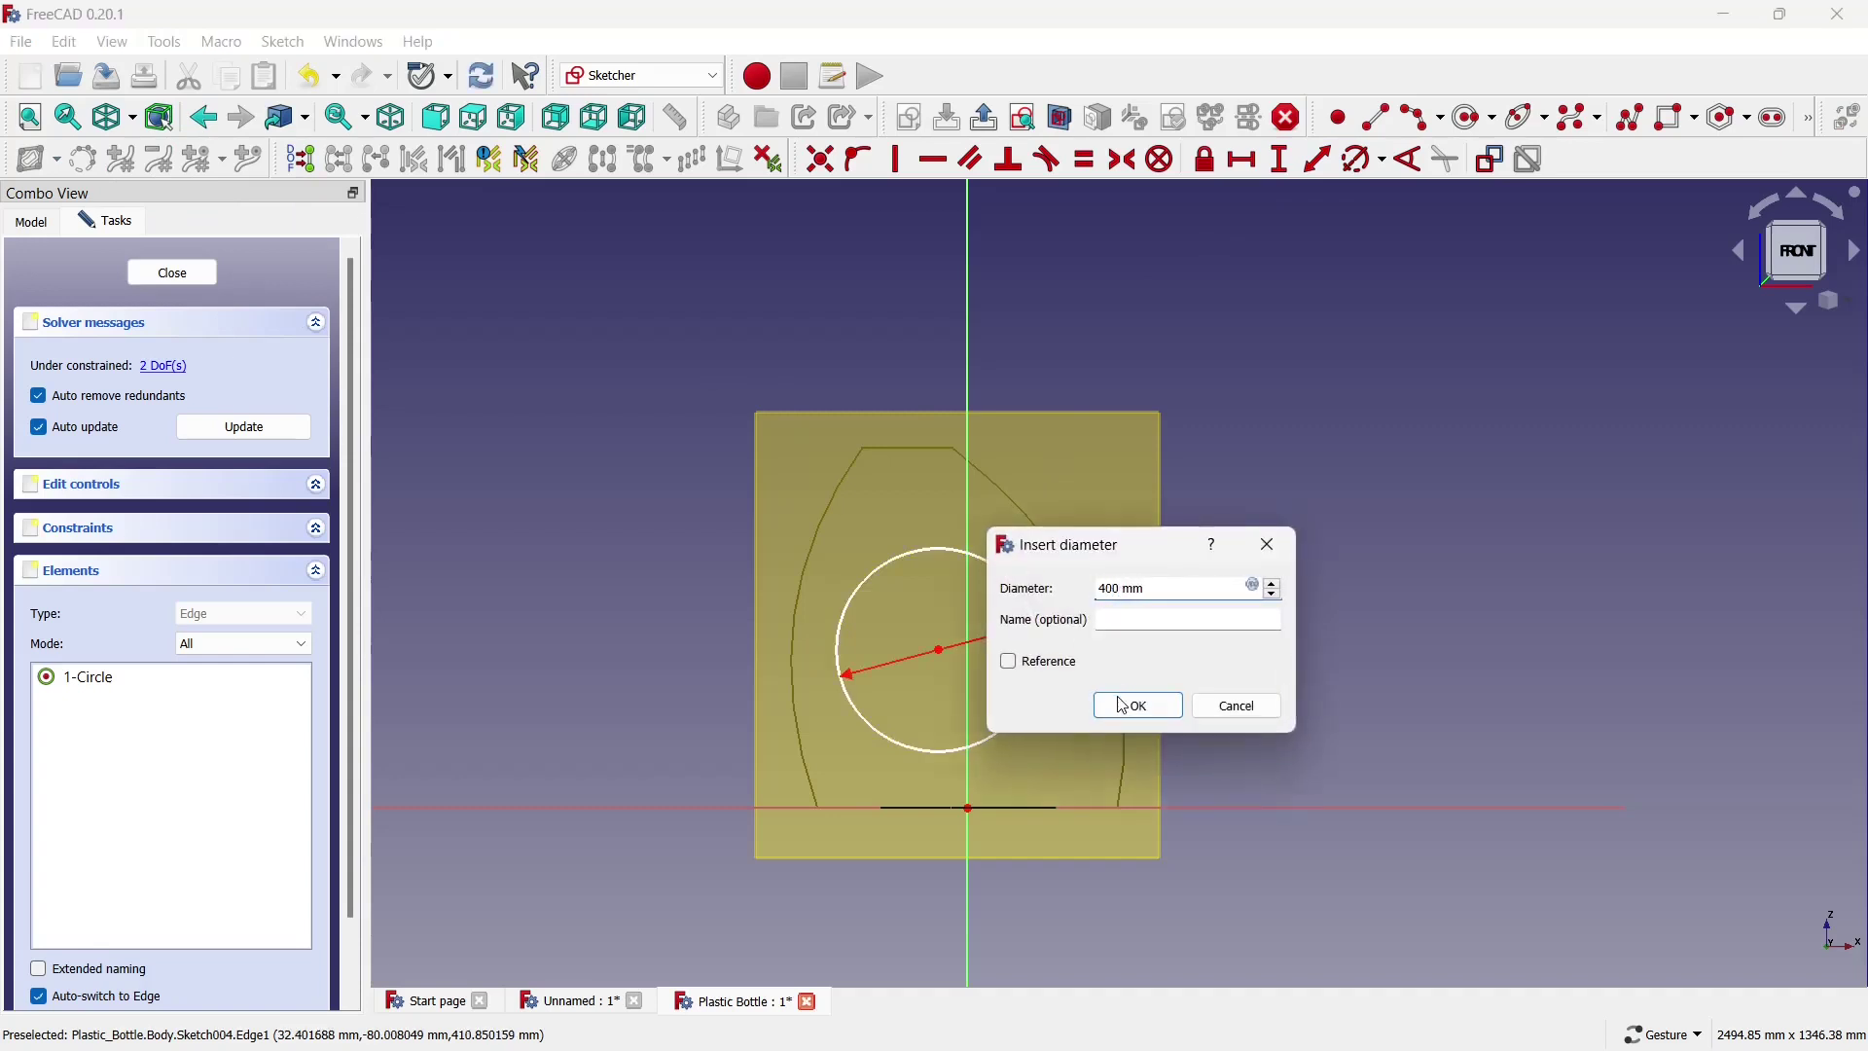
{"action": "left_click", "coordinate": [1126, 706]}
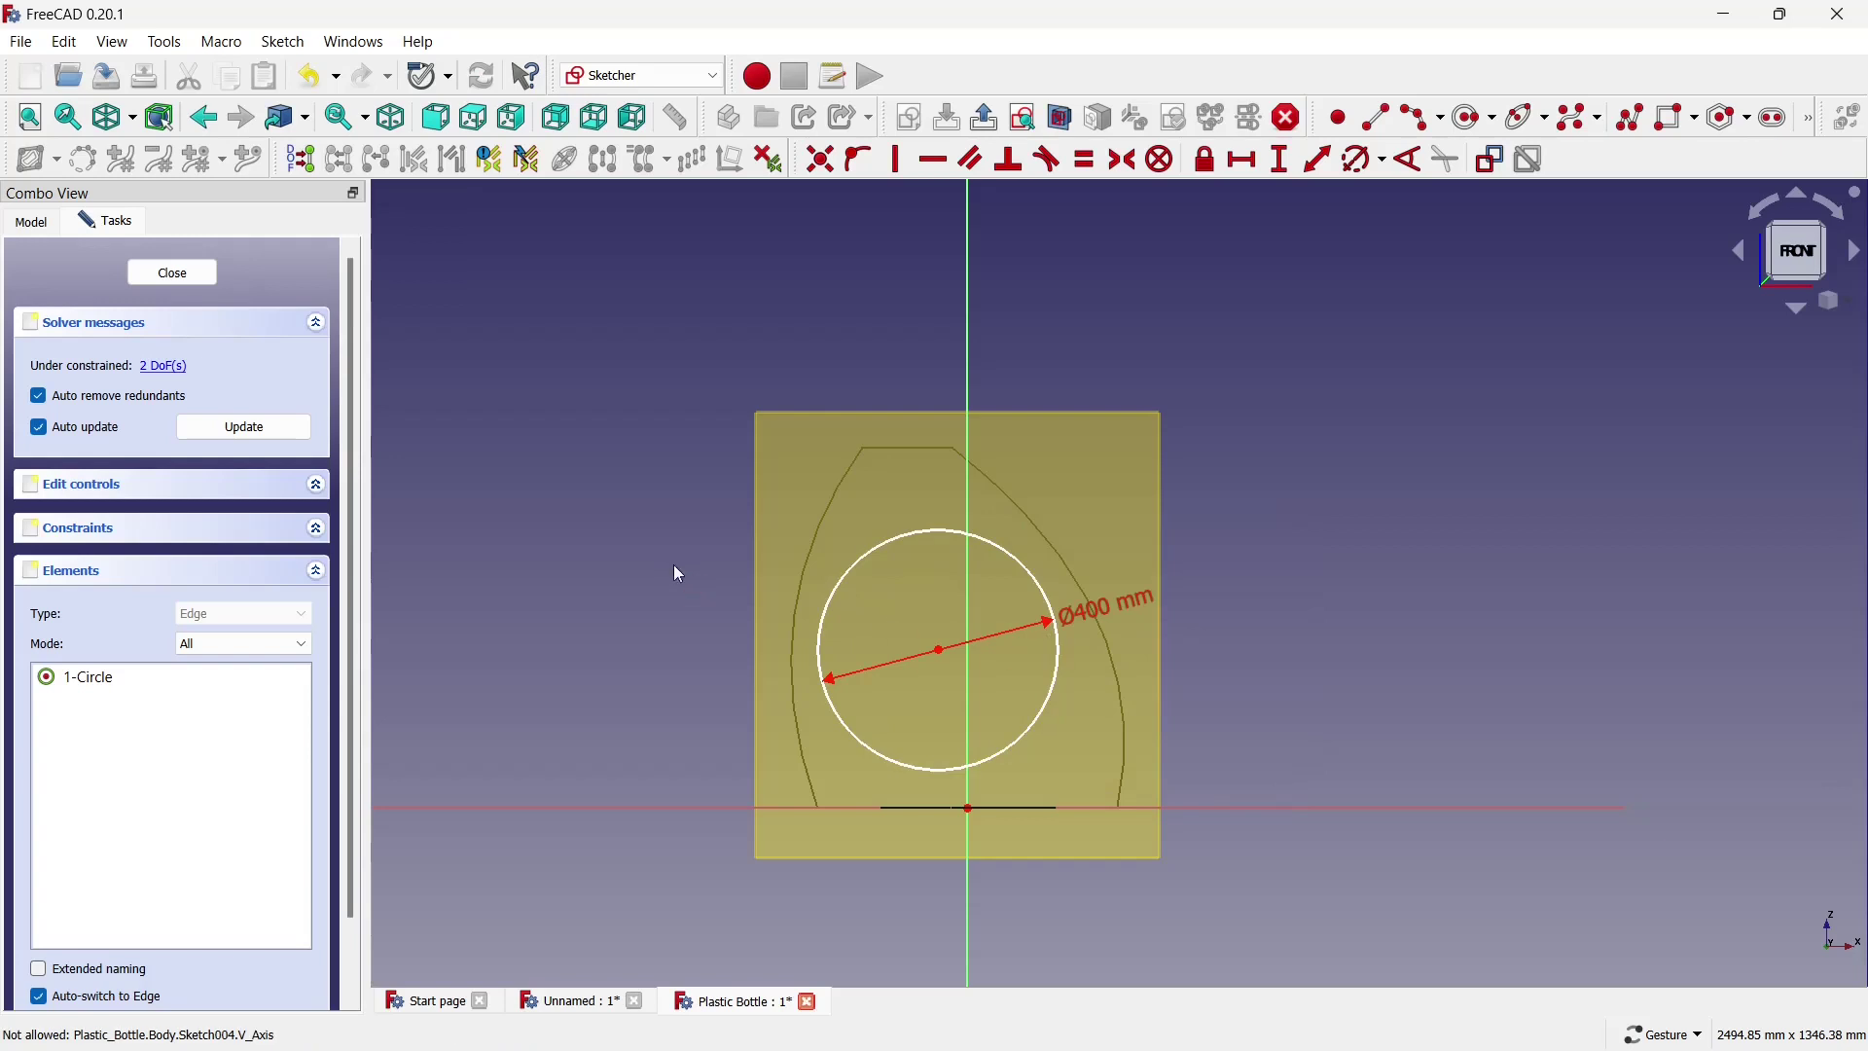
{"action": "left_click", "coordinate": [1255, 166]}
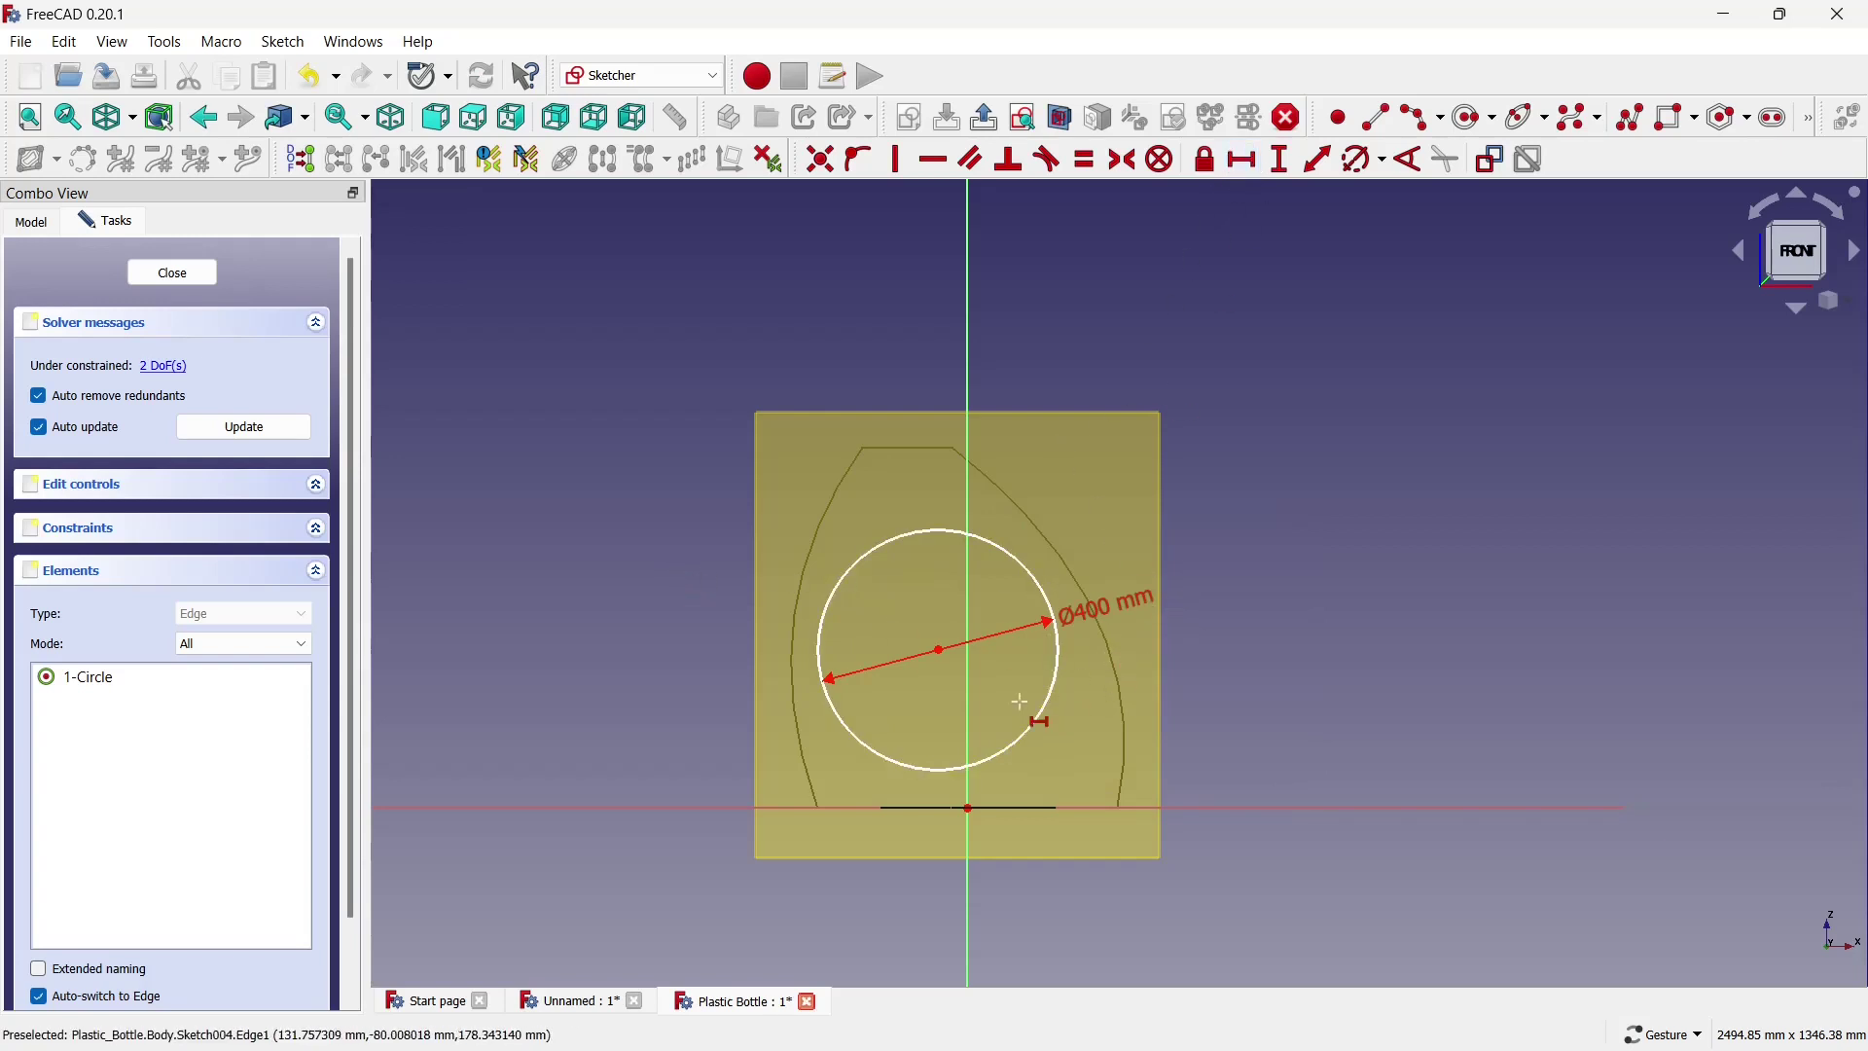
{"action": "left_click", "coordinate": [939, 649]}
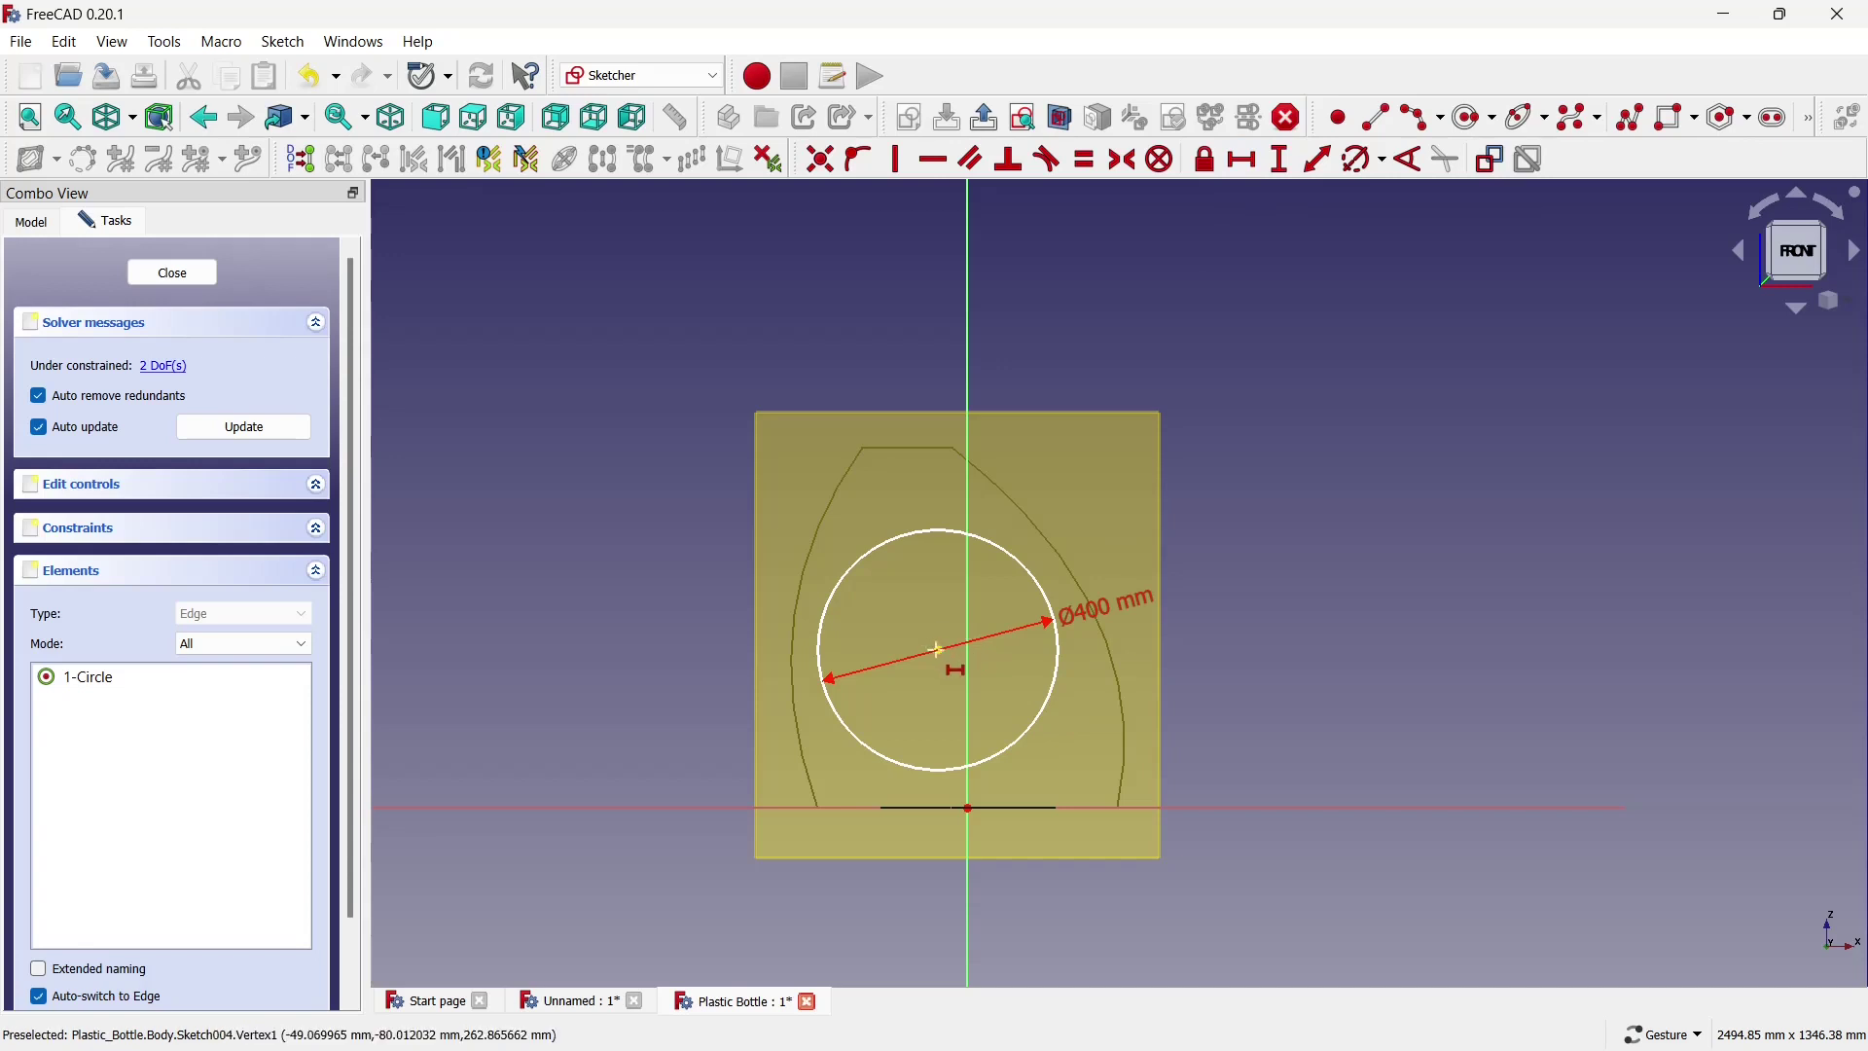
{"action": "left_click", "coordinate": [968, 808]}
{"action": "type", "text": "45"}
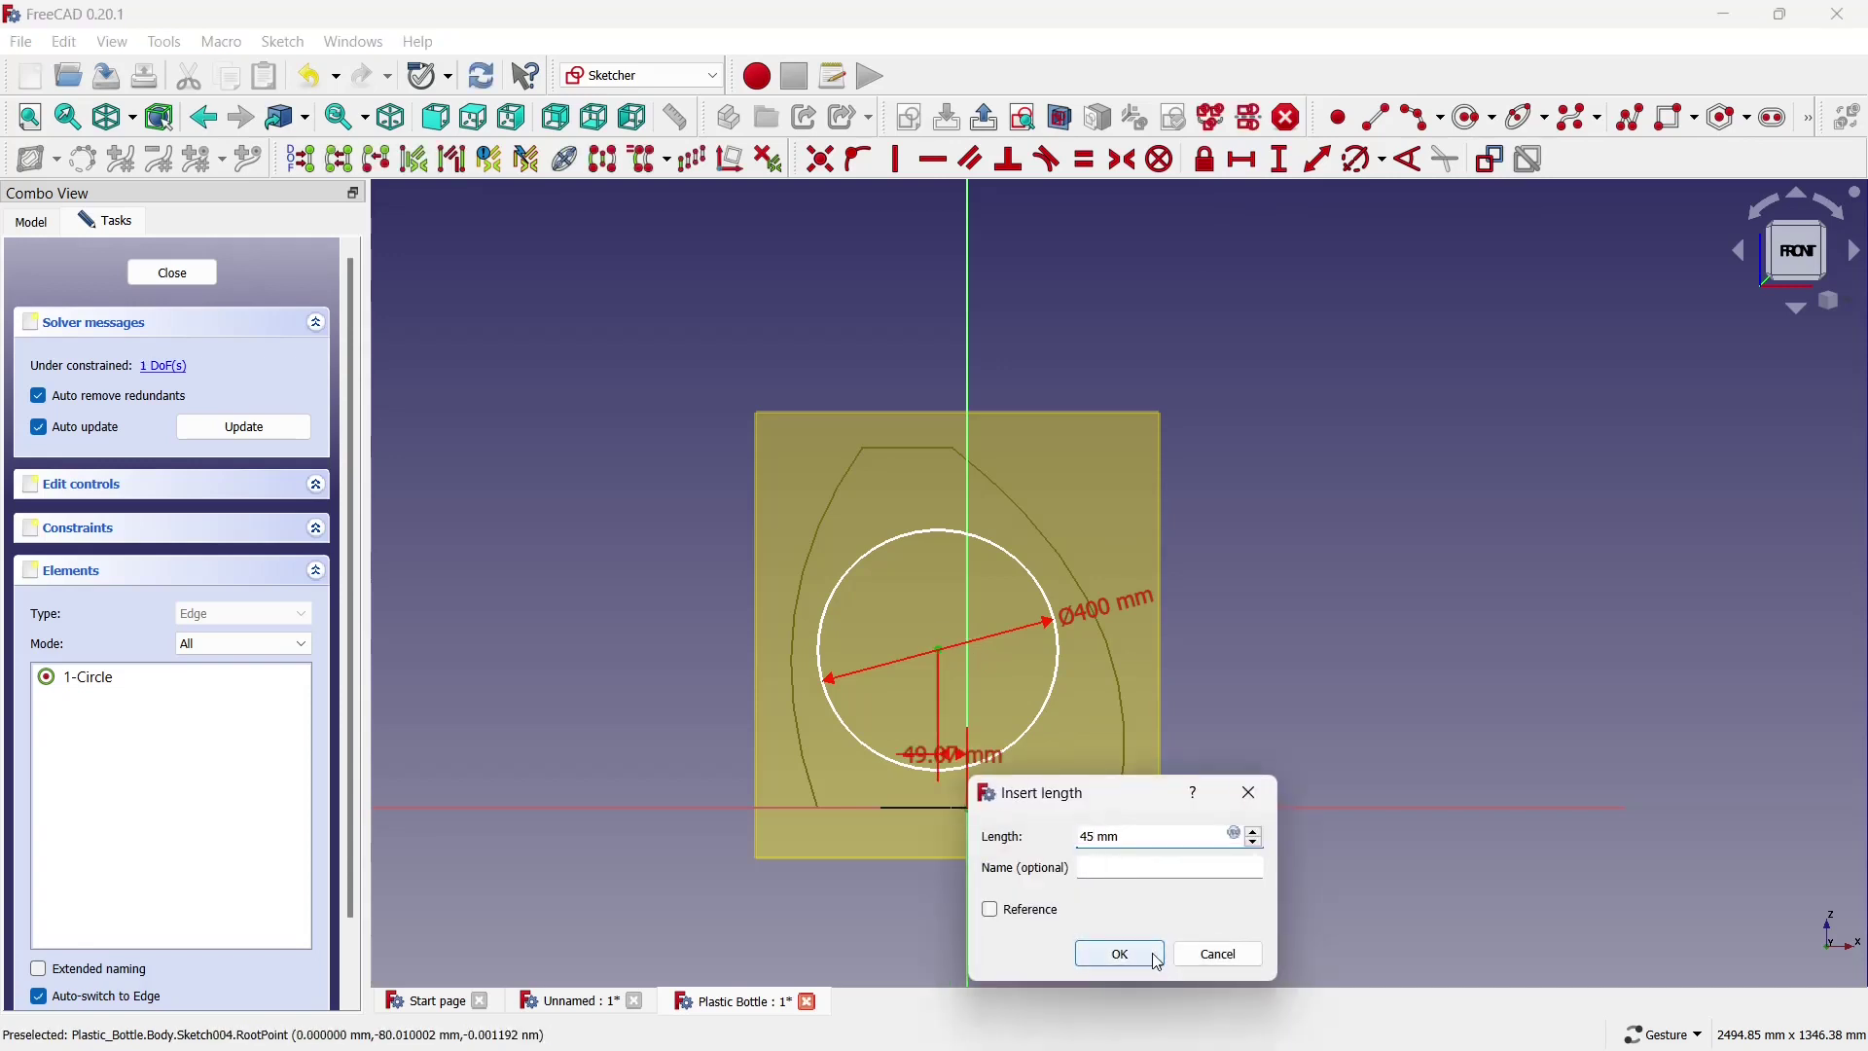
{"action": "left_click", "coordinate": [1120, 954]}
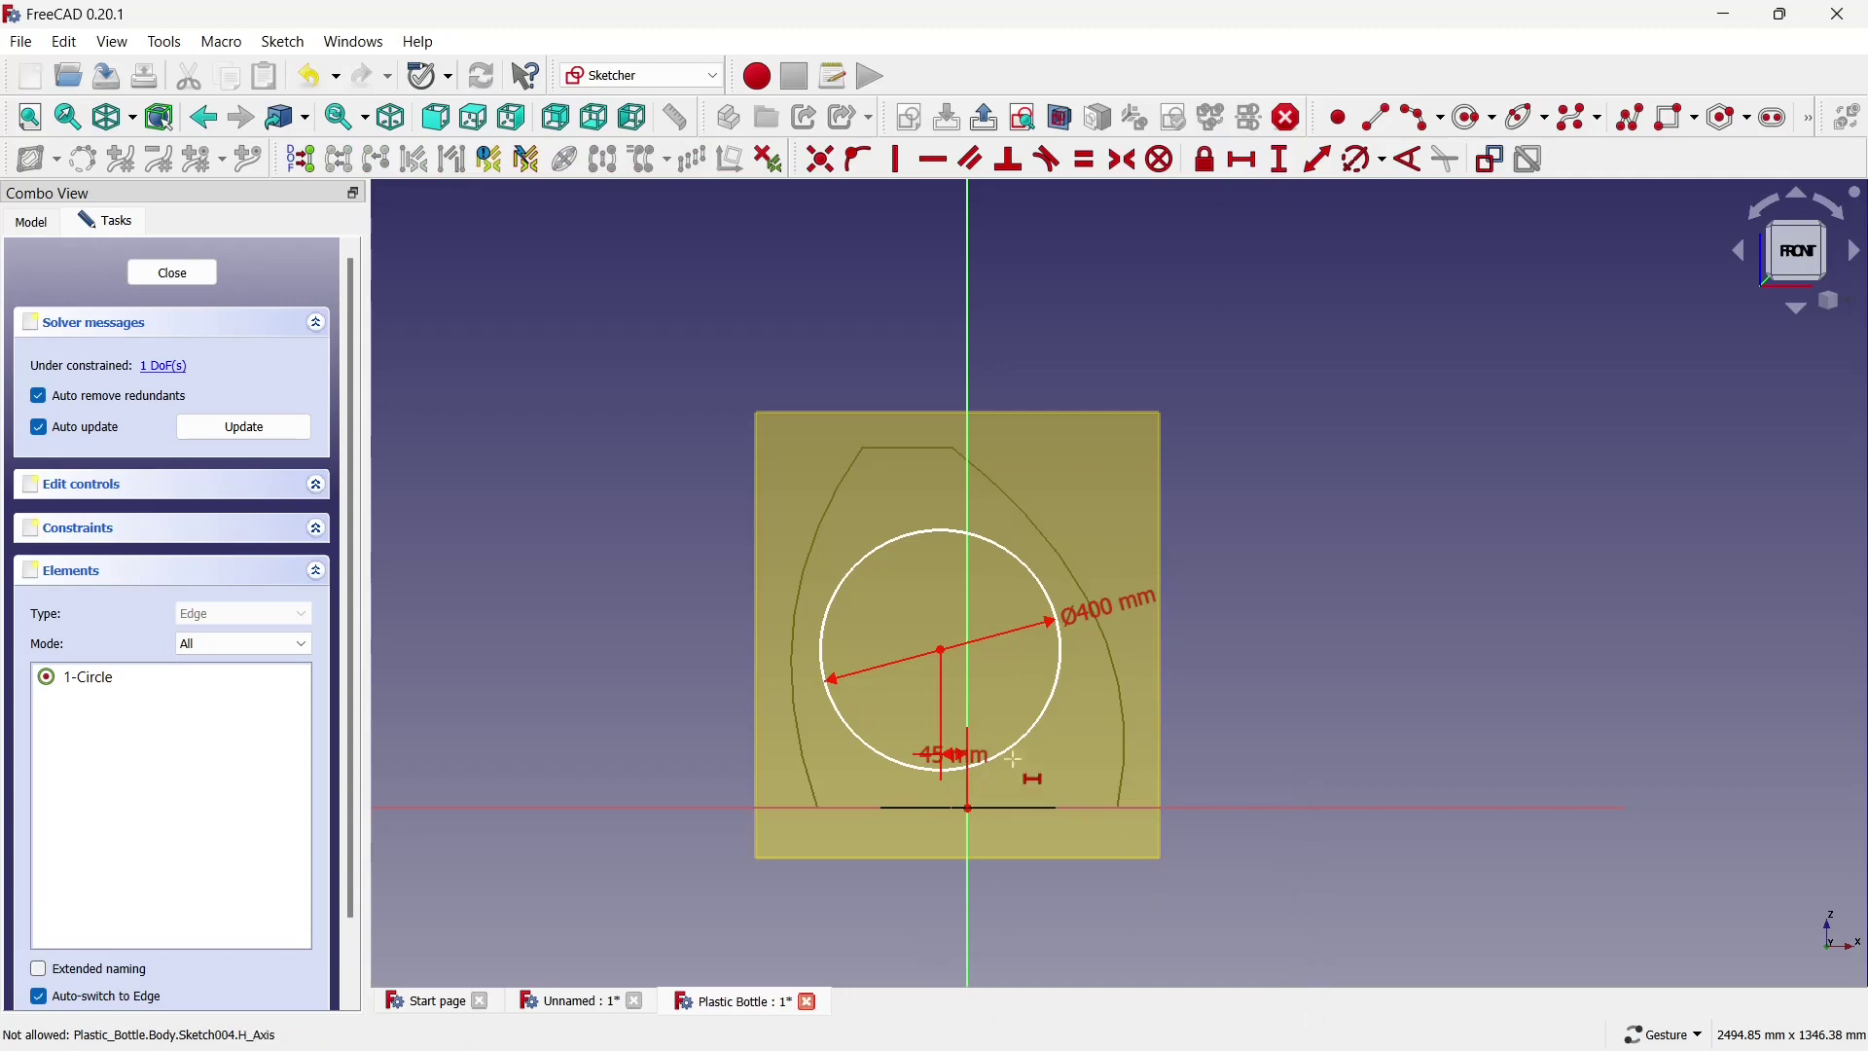
Place the circle centre 290 mm above the horizontal axis and close the sketch.
{"action": "left_click", "coordinate": [1280, 159]}
{"action": "left_click", "coordinate": [942, 650]}
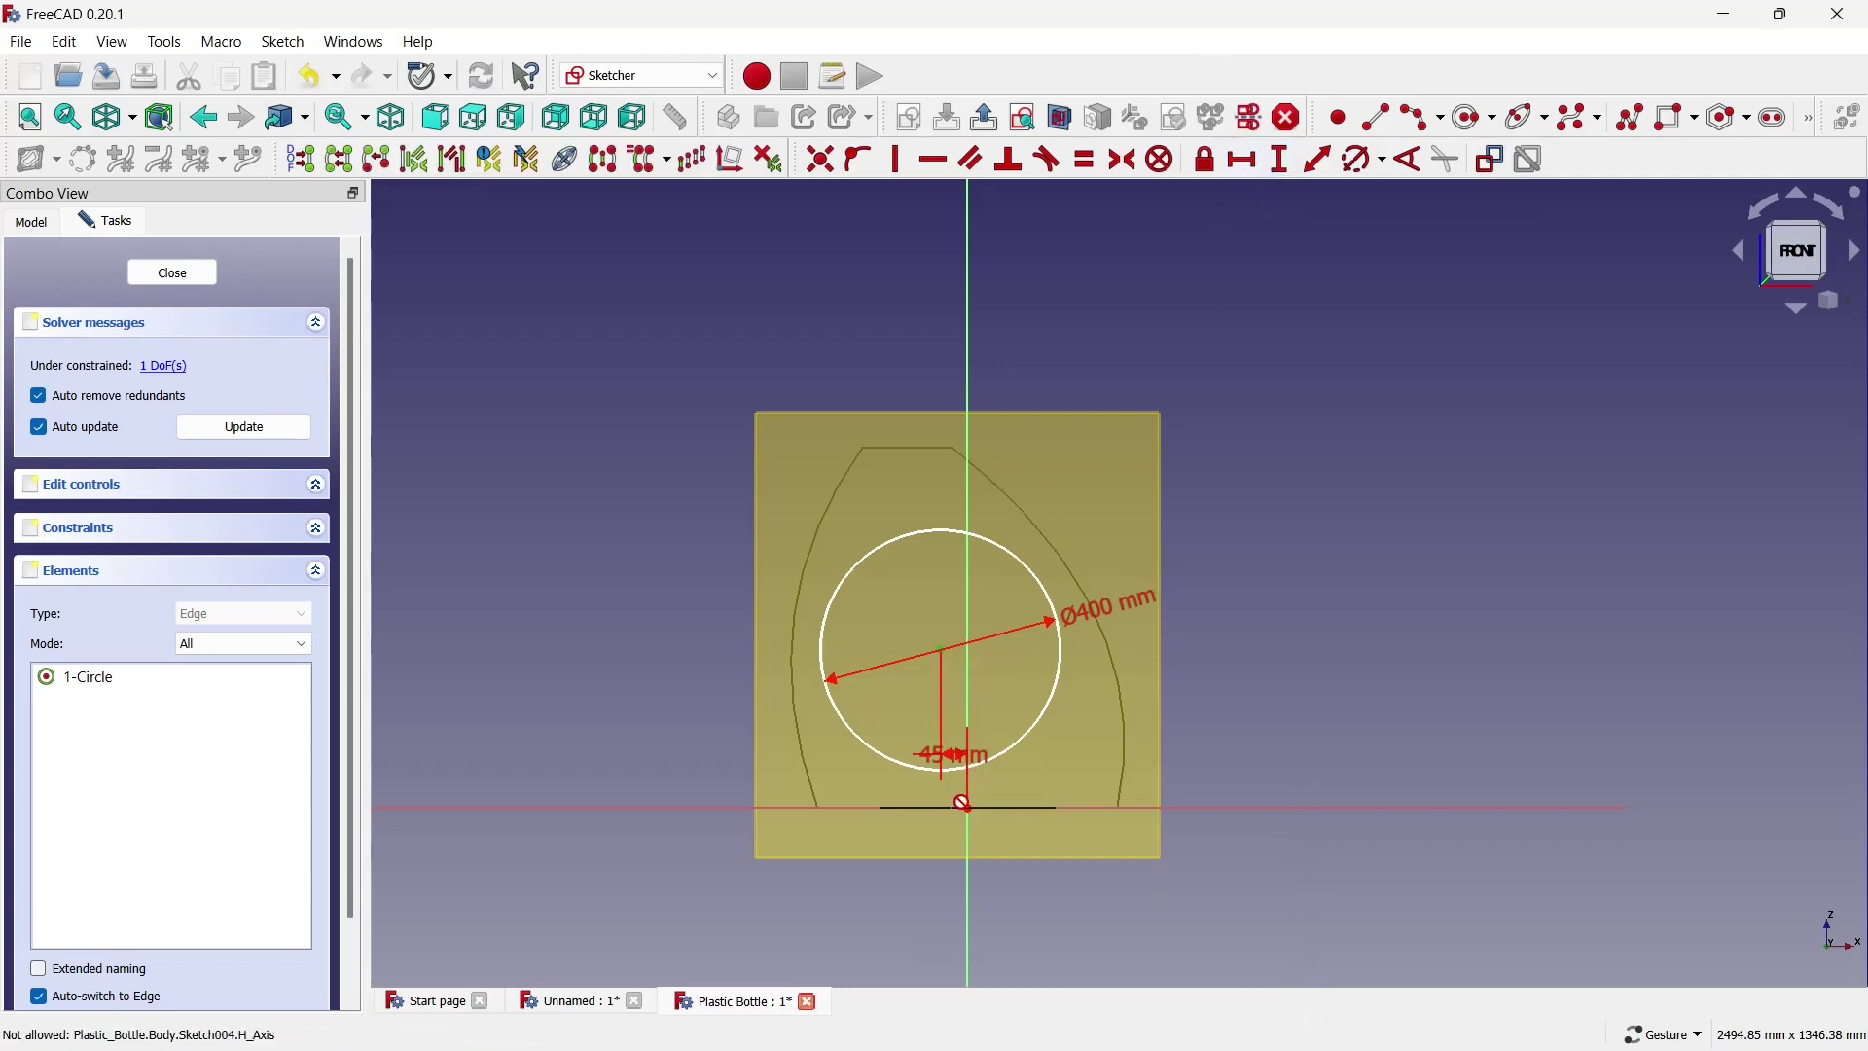
{"action": "left_click", "coordinate": [965, 808]}
{"action": "type", "text": "29"}
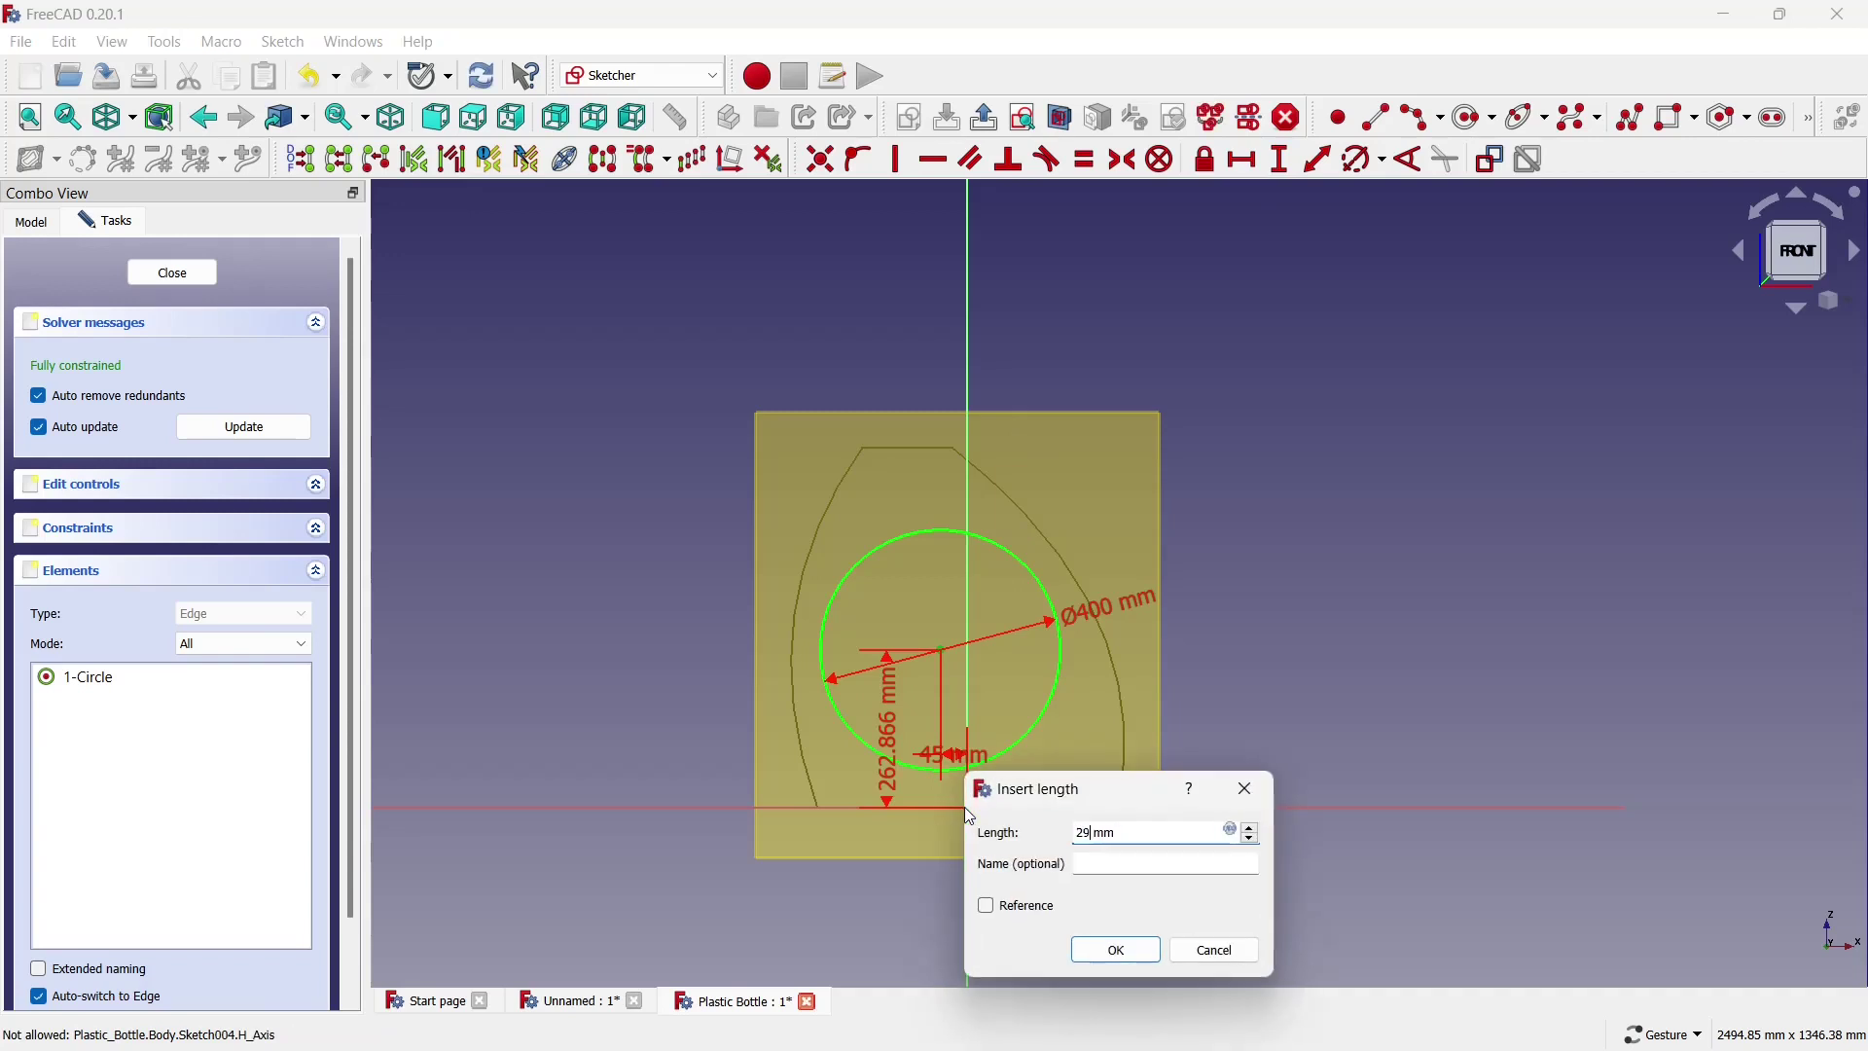
{"action": "type", "text": "0"}
{"action": "left_click", "coordinate": [1082, 949]}
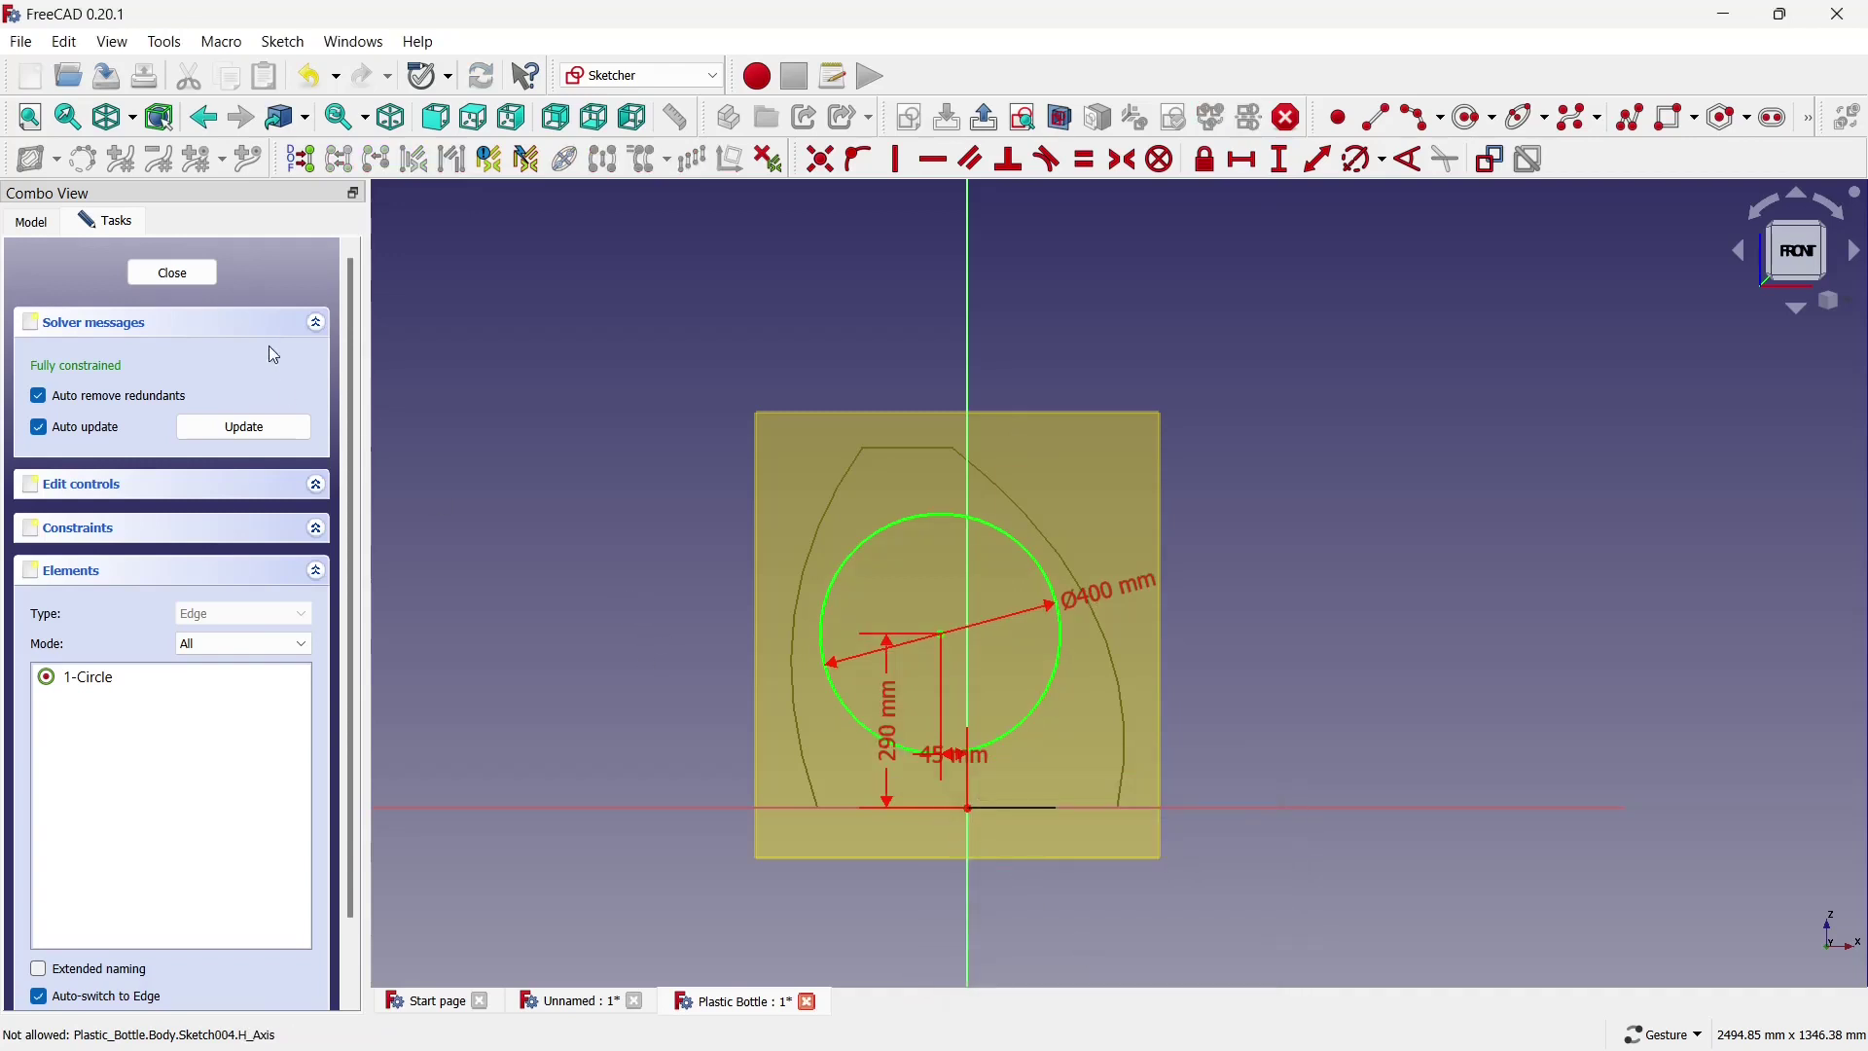
{"action": "left_click", "coordinate": [207, 277]}
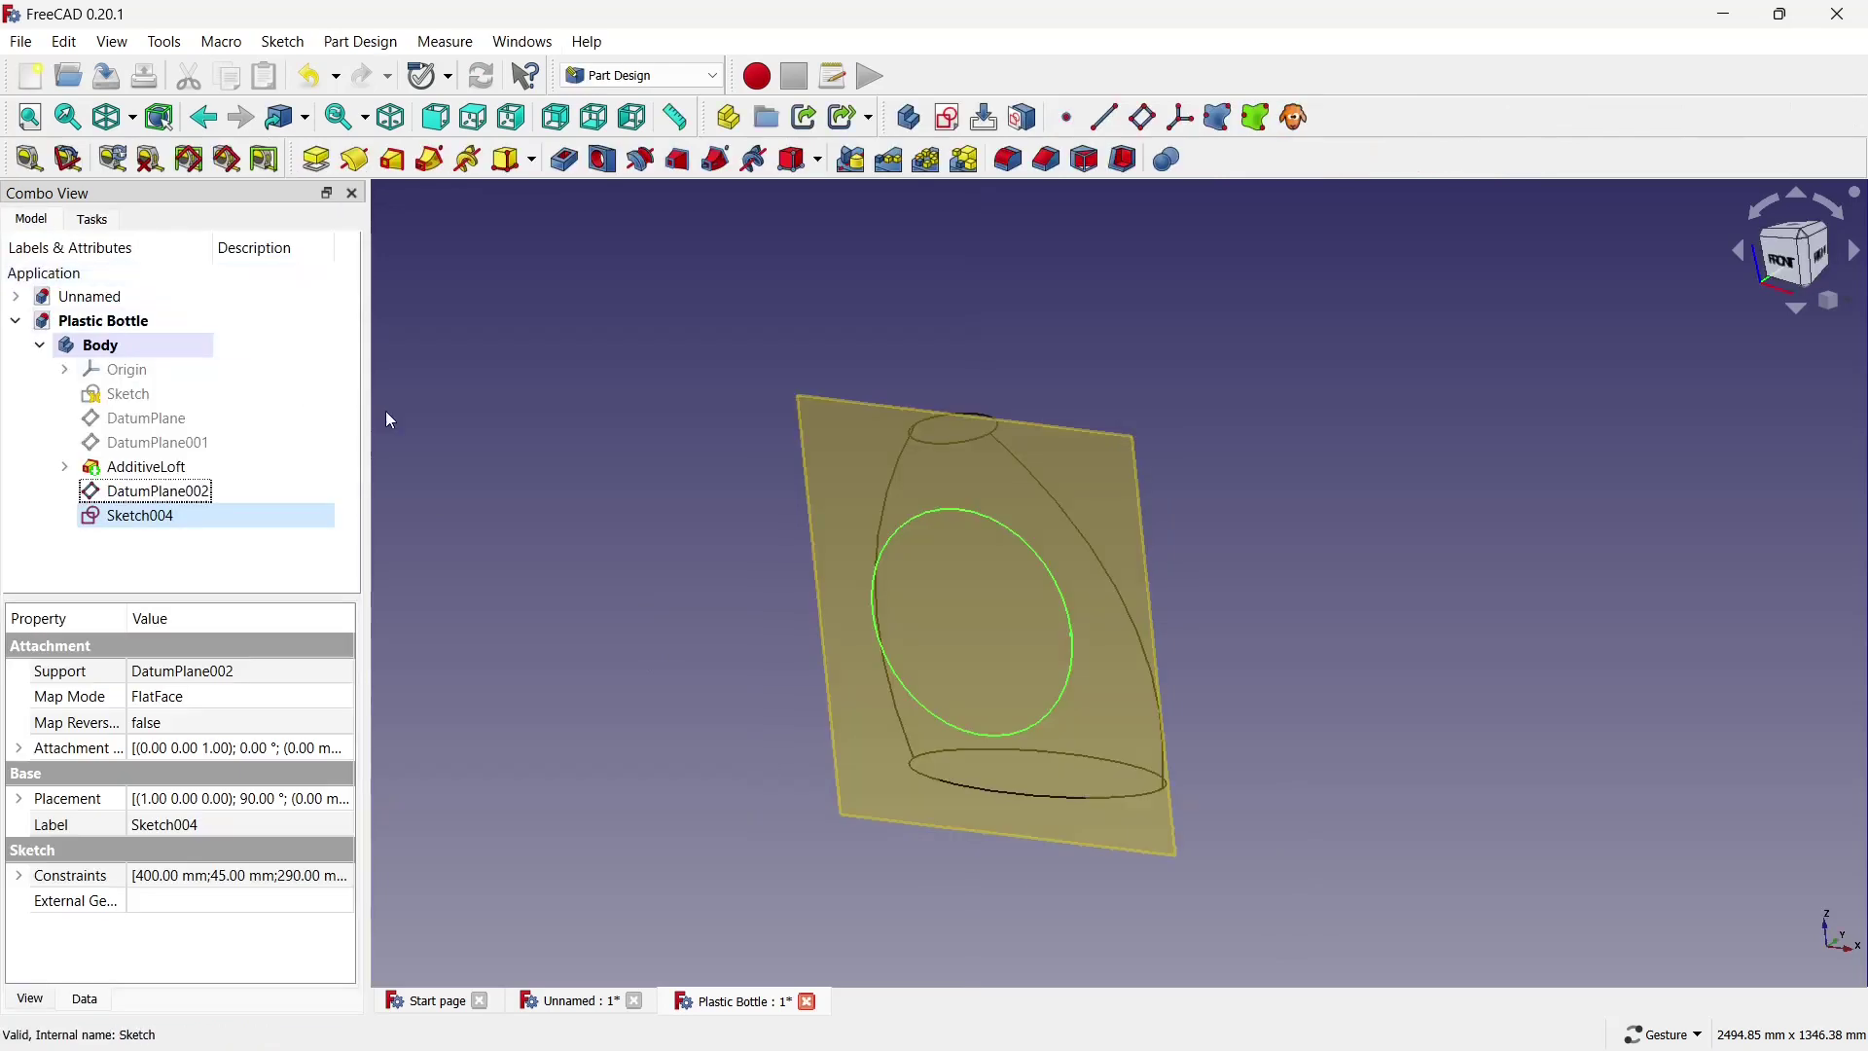
Start a Pocket from Sketch004 with the model shown shaded.
{"action": "left_click", "coordinate": [114, 118]}
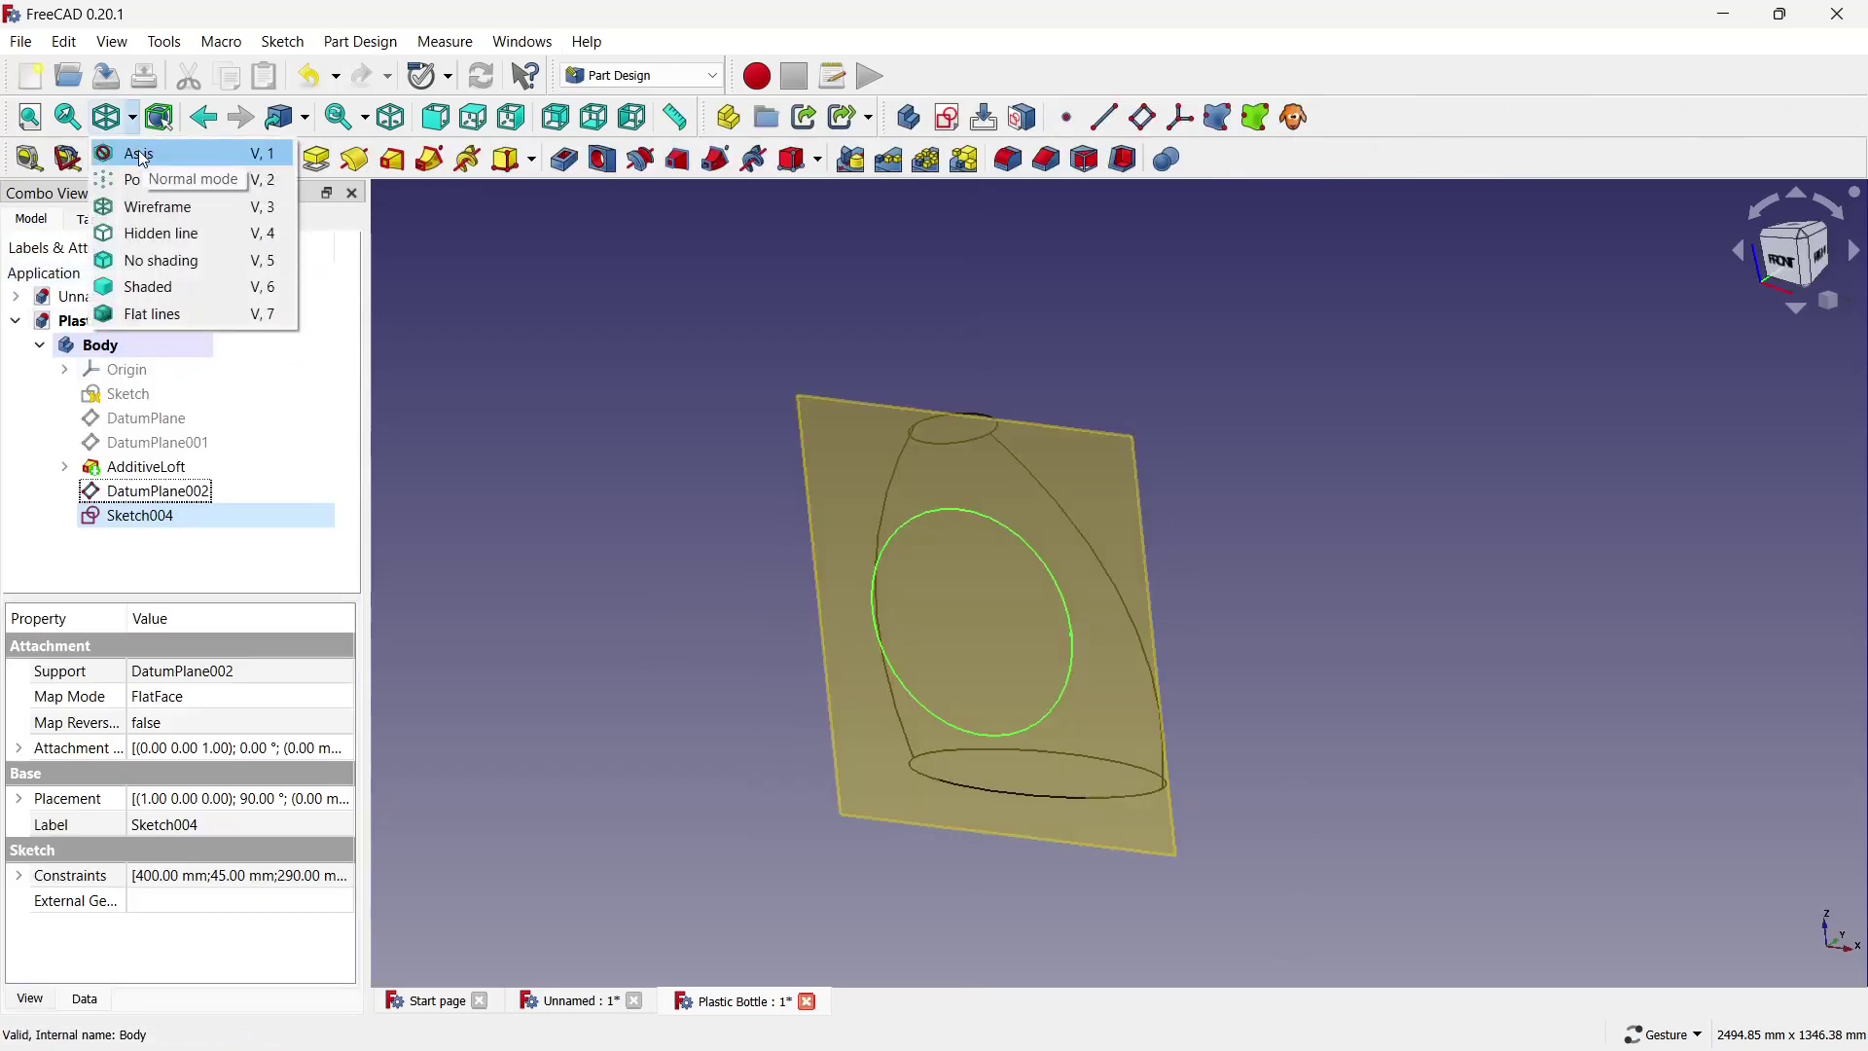
{"action": "left_click", "coordinate": [393, 283]}
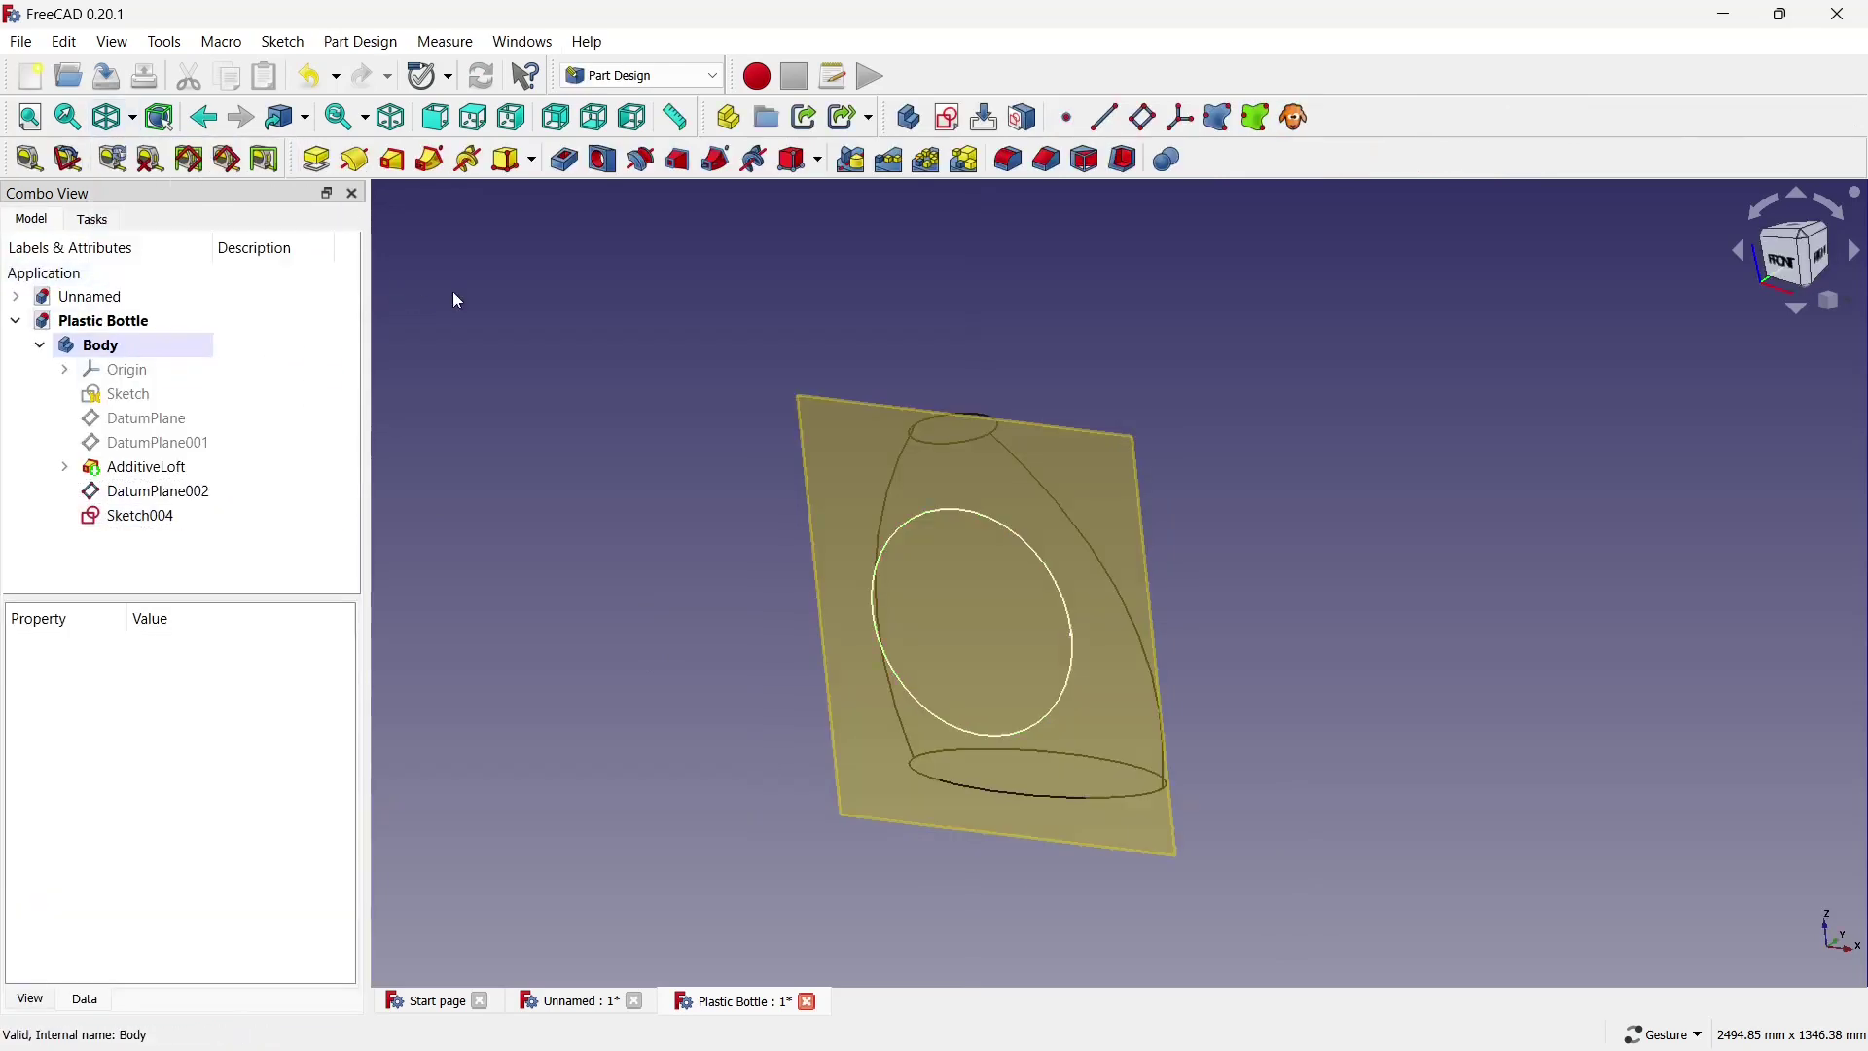
{"action": "left_click", "coordinate": [216, 521]}
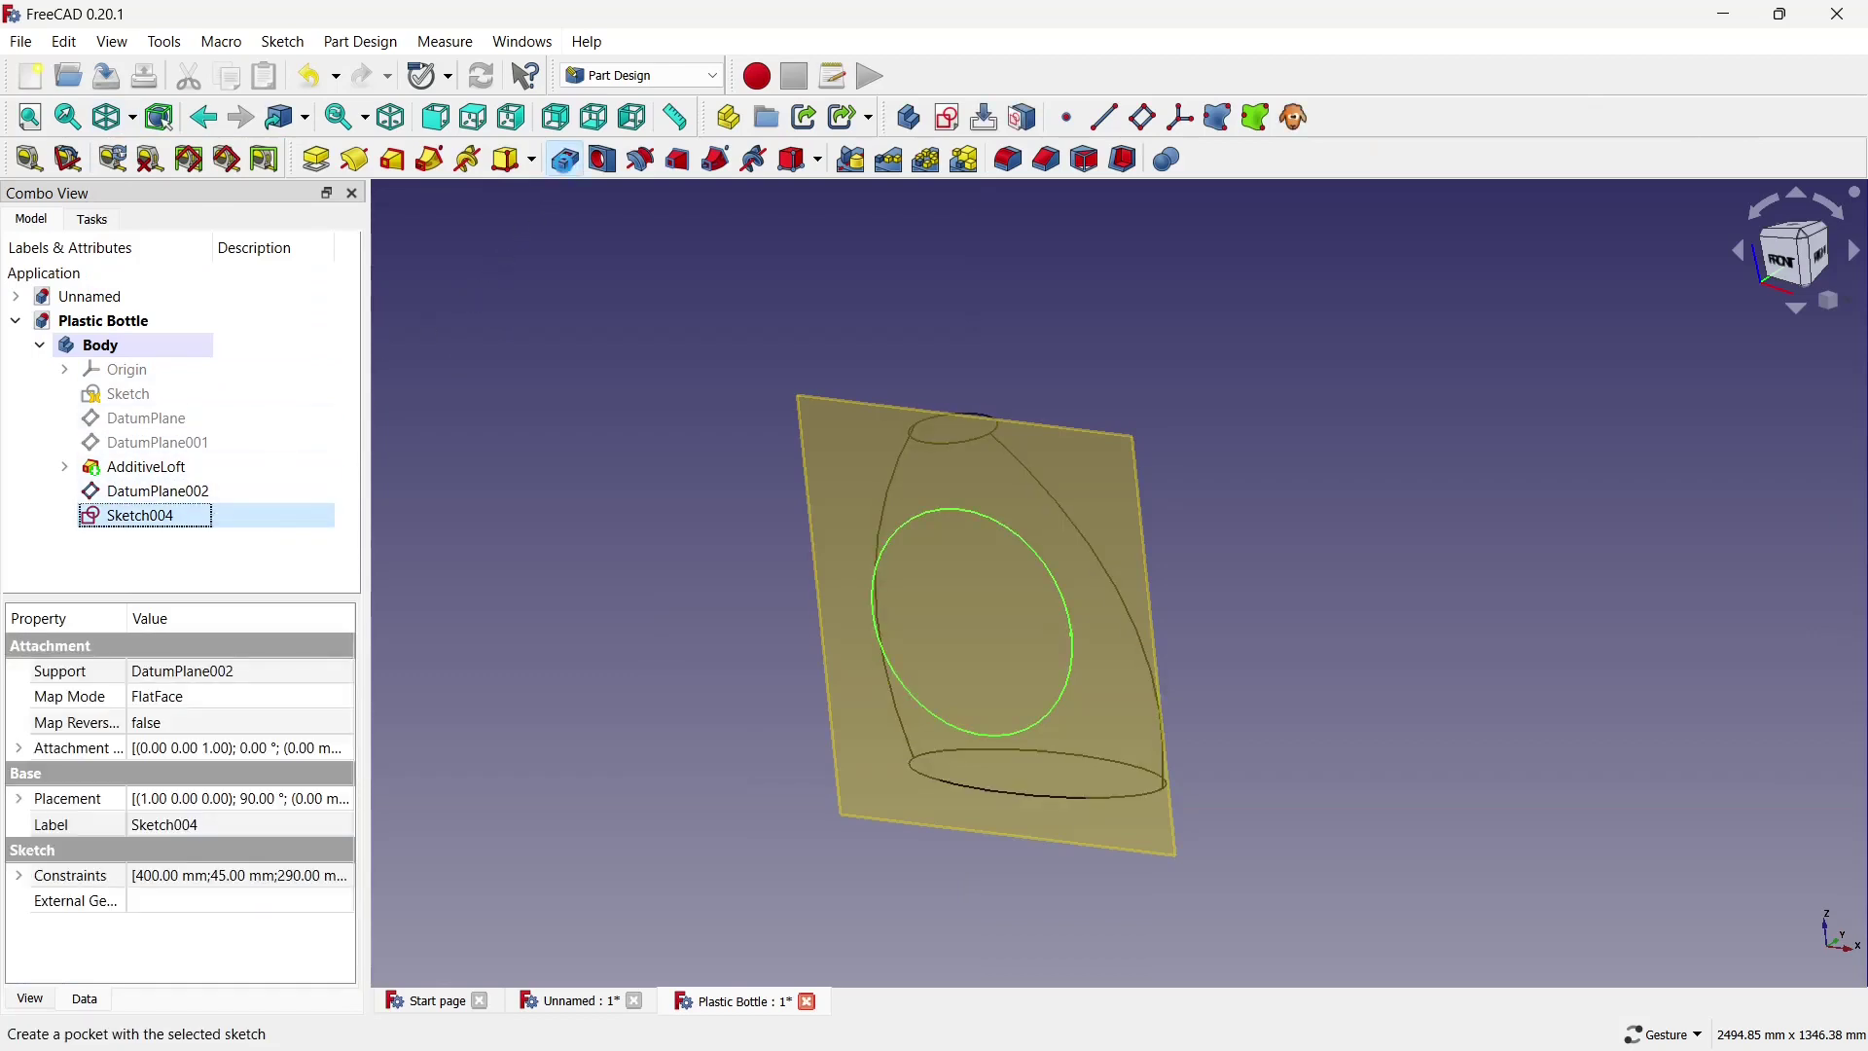
{"action": "left_click", "coordinate": [566, 161]}
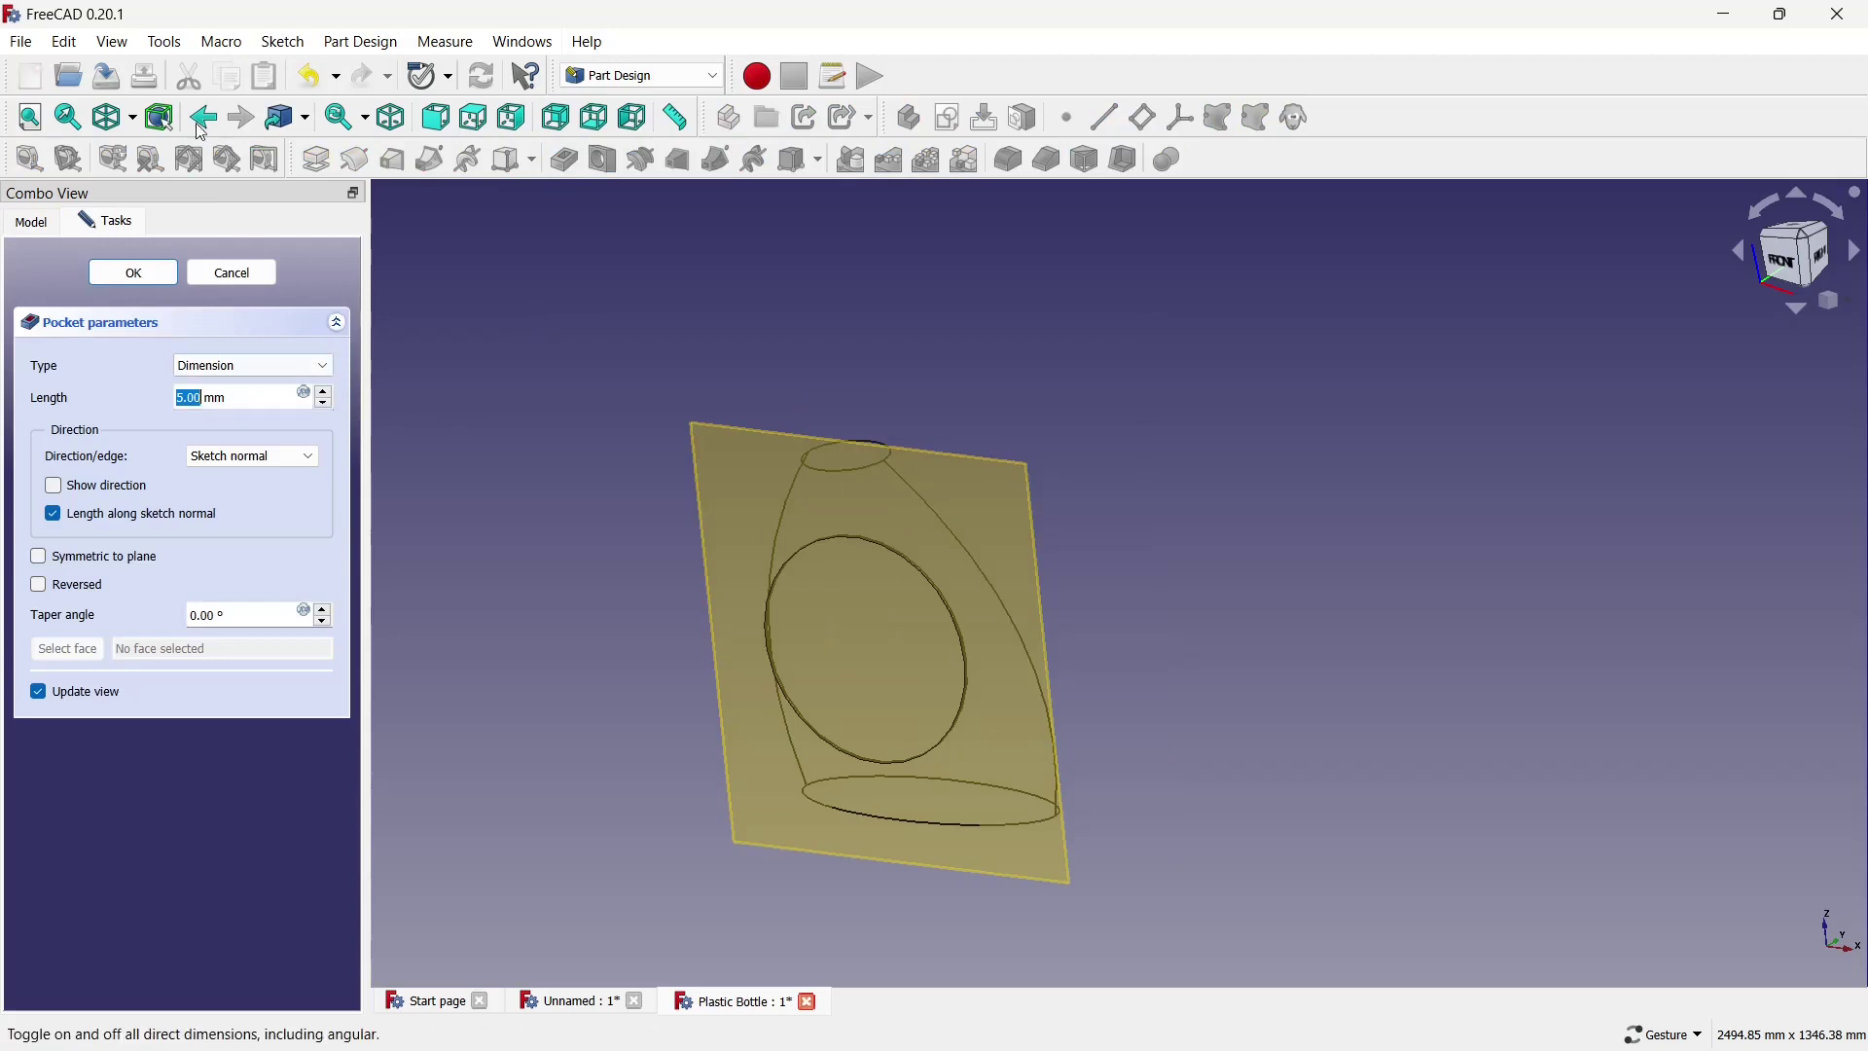
{"action": "left_click", "coordinate": [130, 118]}
{"action": "left_click", "coordinate": [142, 153]}
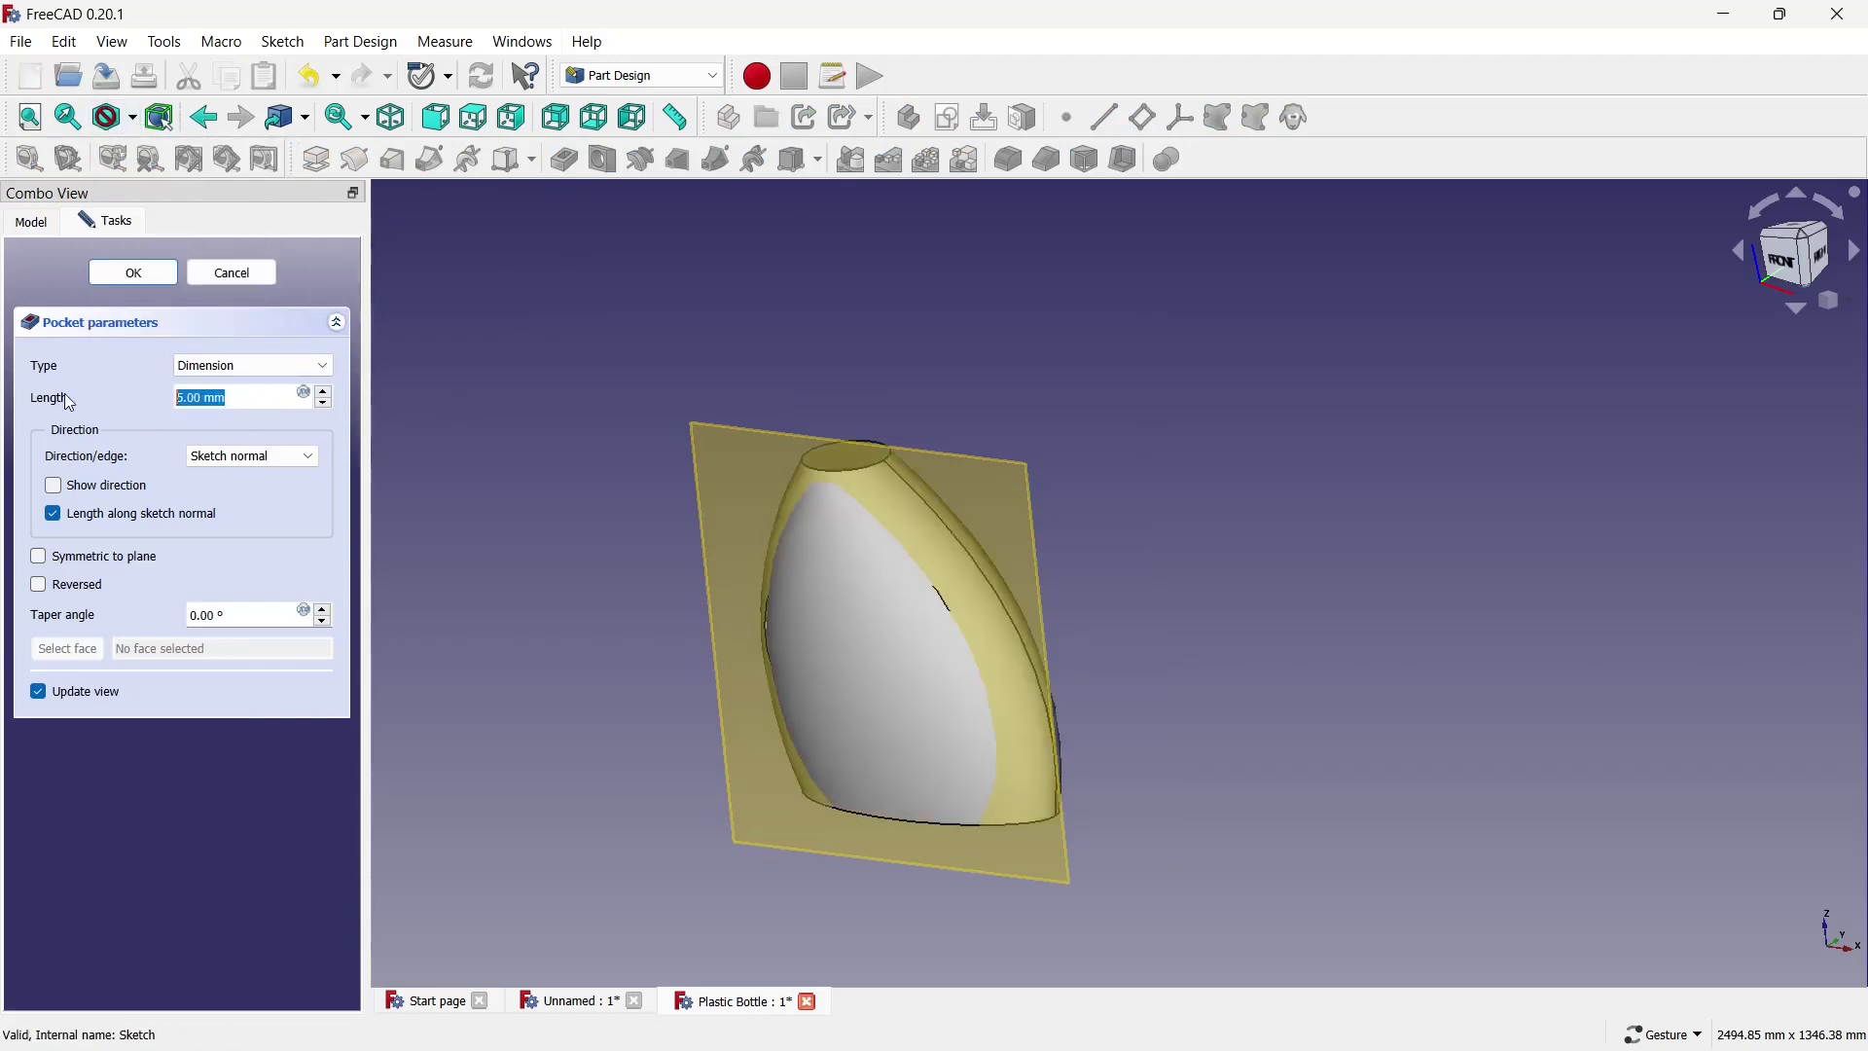
Set the pocket length to 200 mm, reverse it, and accept the recess.
{"action": "type", "text": "1"}
{"action": "triple_click", "coordinate": [233, 397]}
{"action": "type", "text": "20"}
{"action": "left_click", "coordinate": [68, 589]}
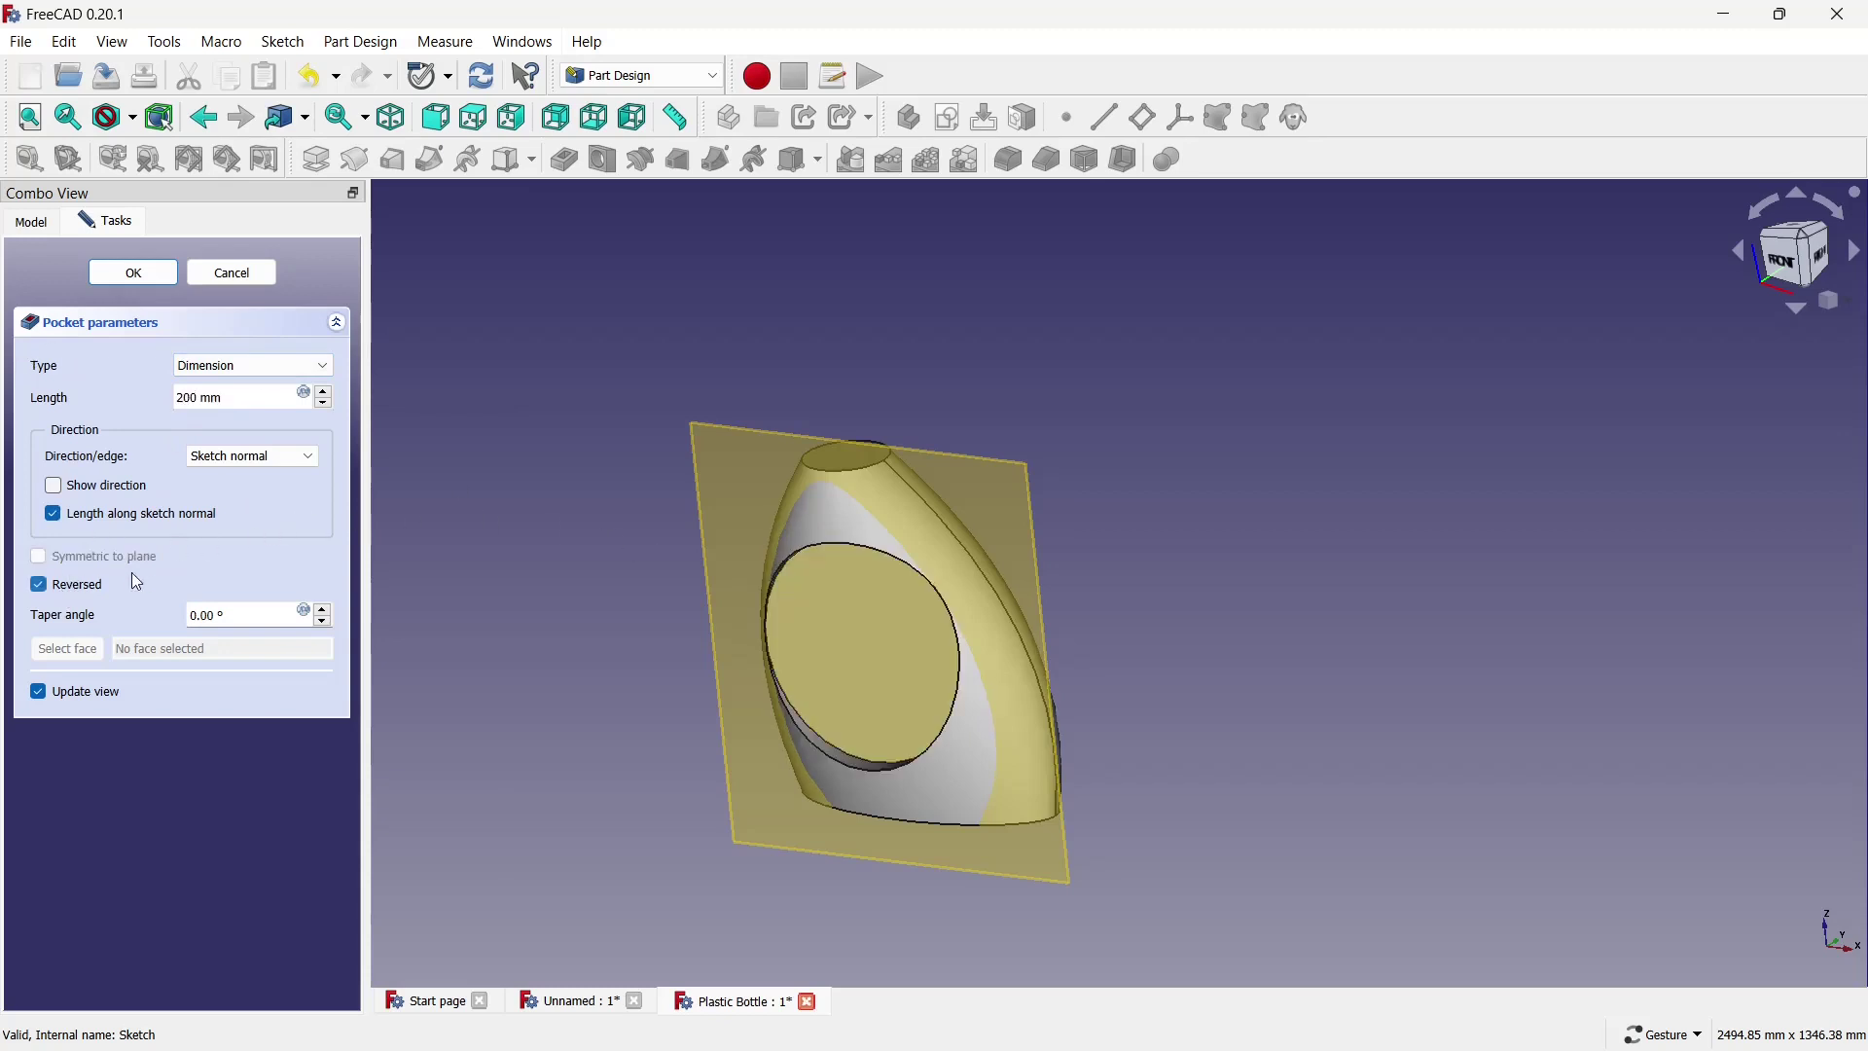
{"action": "key", "text": "1"}
{"action": "mouse_move", "coordinate": [1242, 592]}
{"action": "left_mouse_down"}
{"action": "mouse_move", "coordinate": [1126, 580]}
{"action": "mouse_move", "coordinate": [1021, 609]}
{"action": "left_mouse_up"}
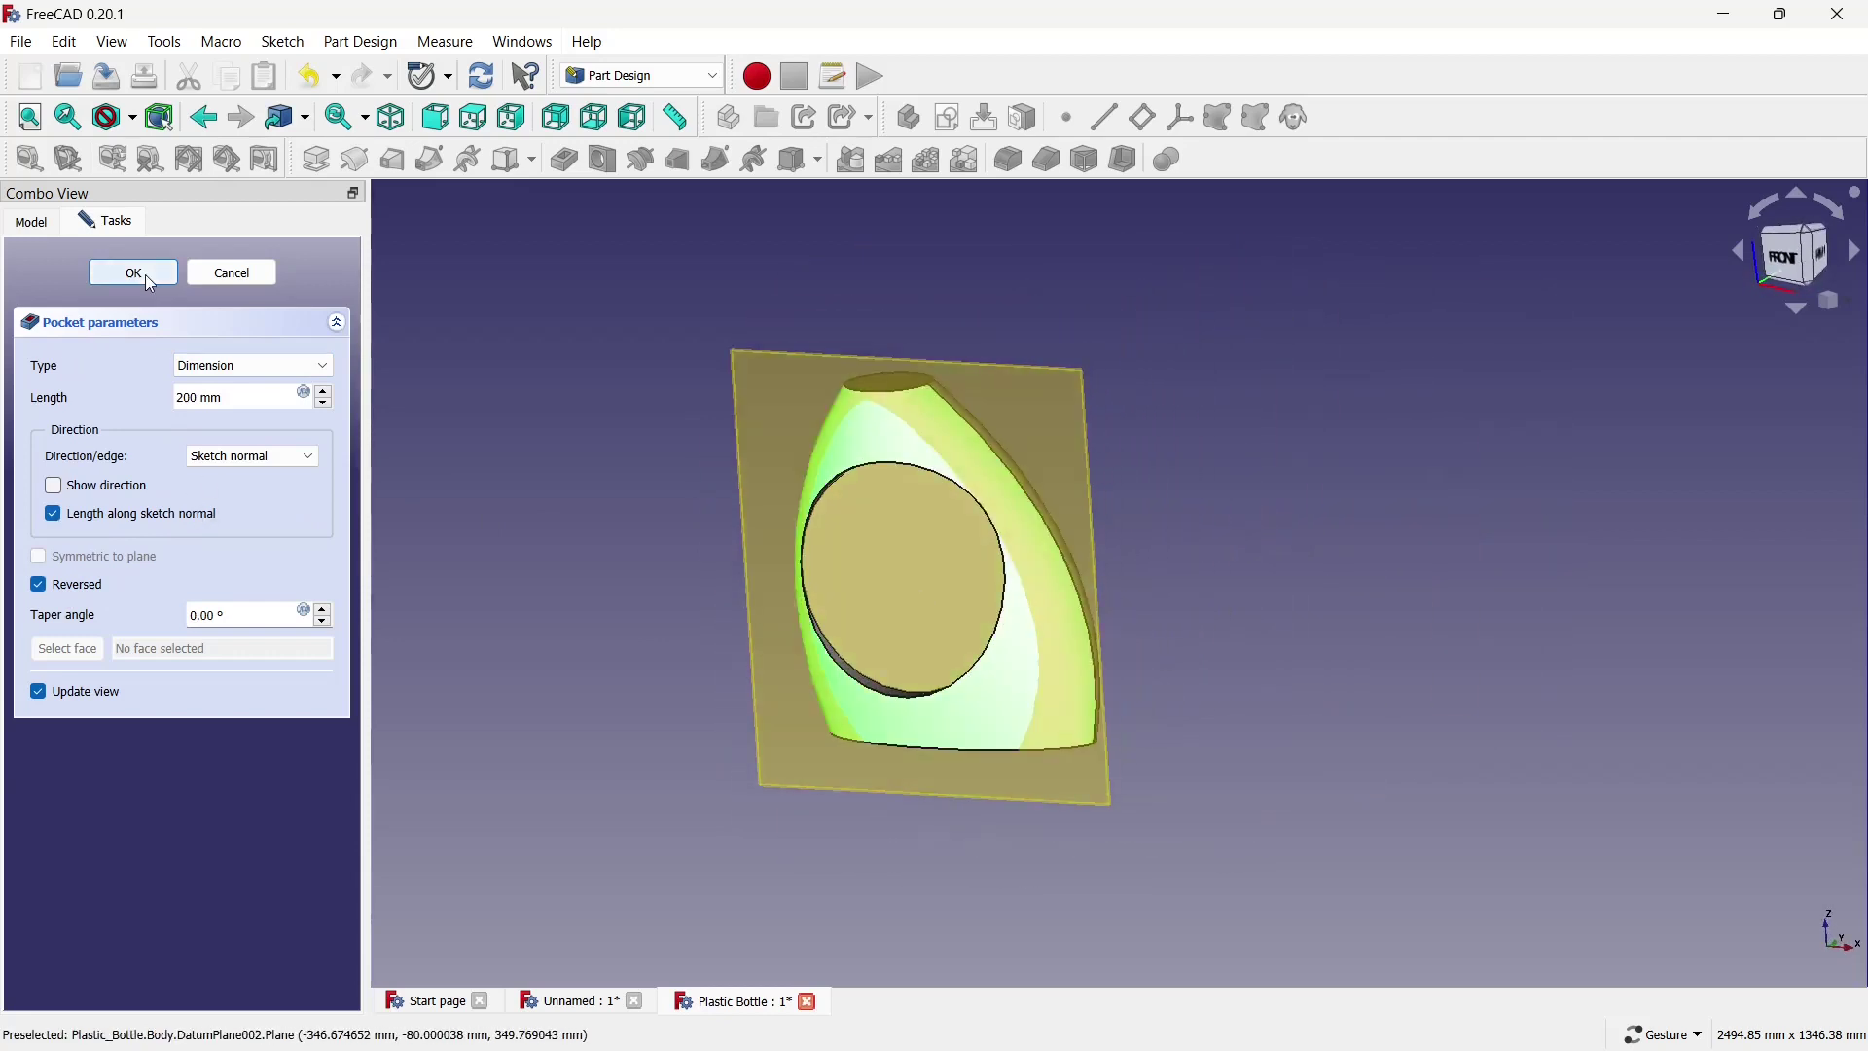
{"action": "left_click", "coordinate": [149, 278]}
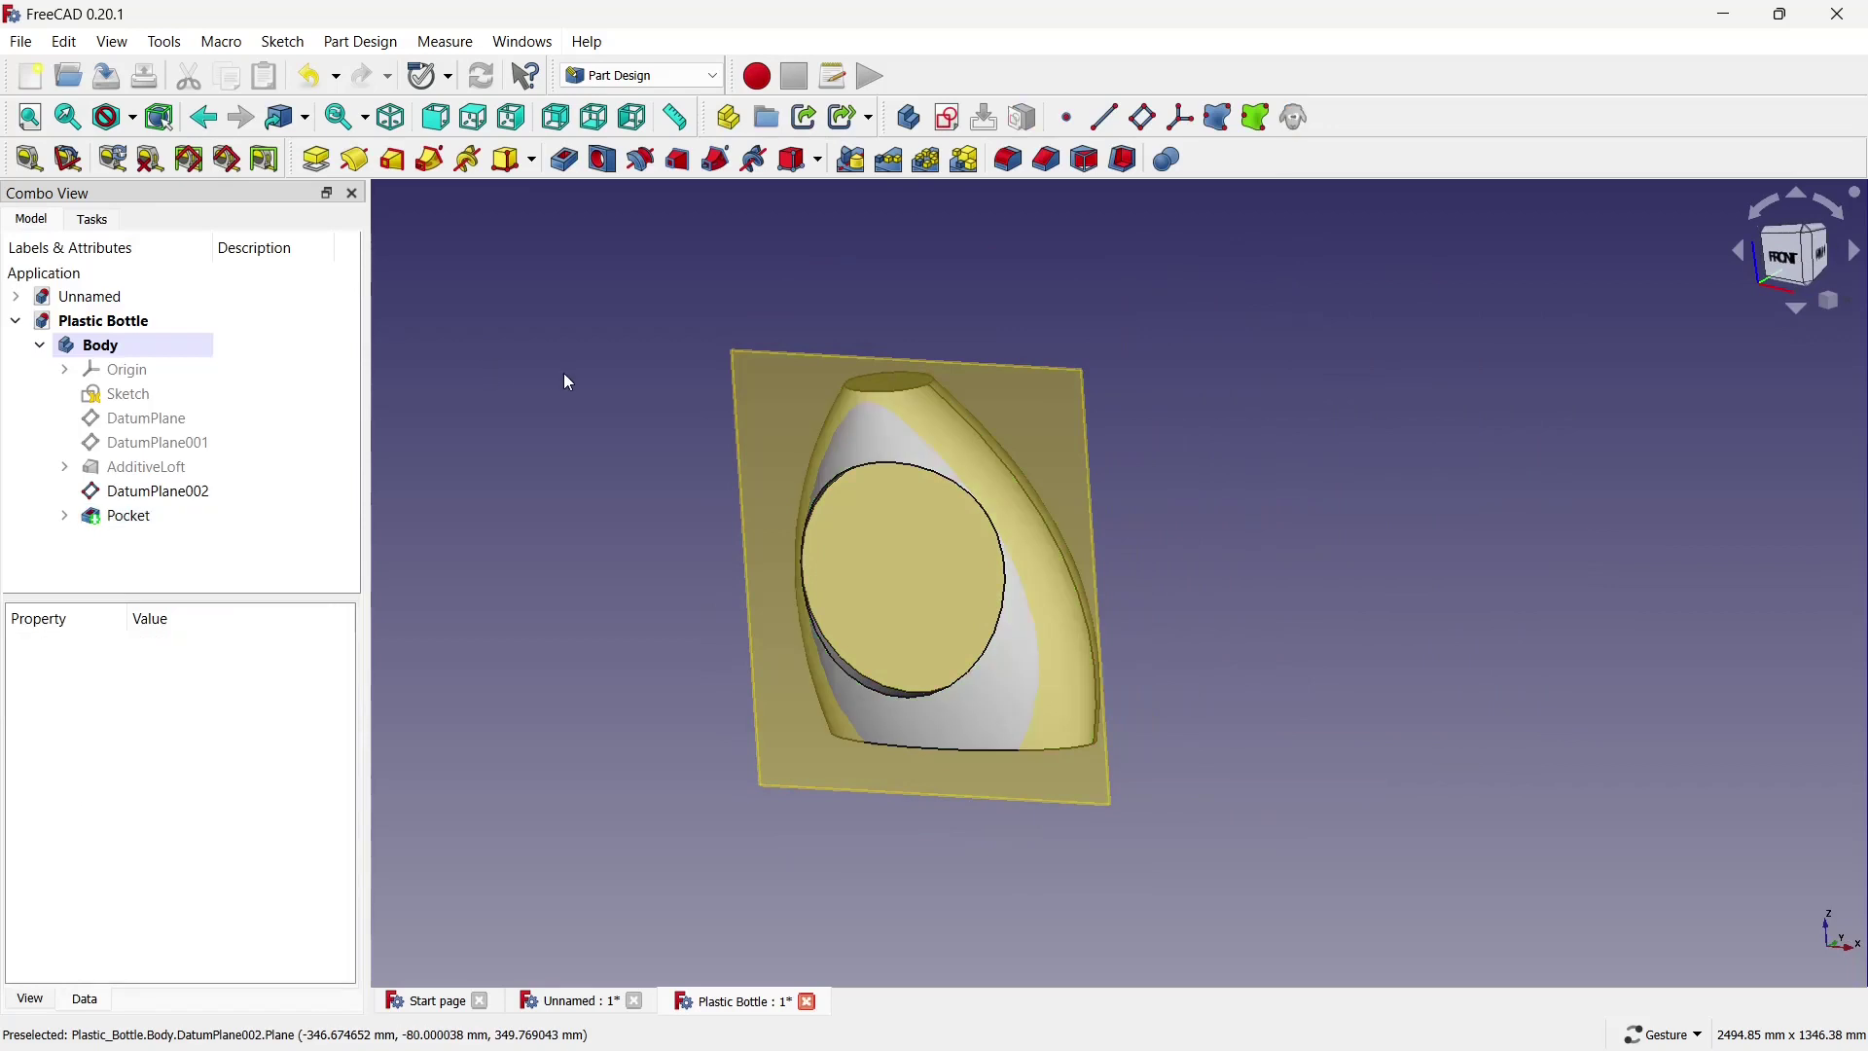
Hide DatumPlane002 and change its attachment z-offset to 70 mm.
{"action": "left_click", "coordinate": [156, 491]}
{"action": "key", "text": "space"}
{"action": "left_click", "coordinate": [545, 458]}
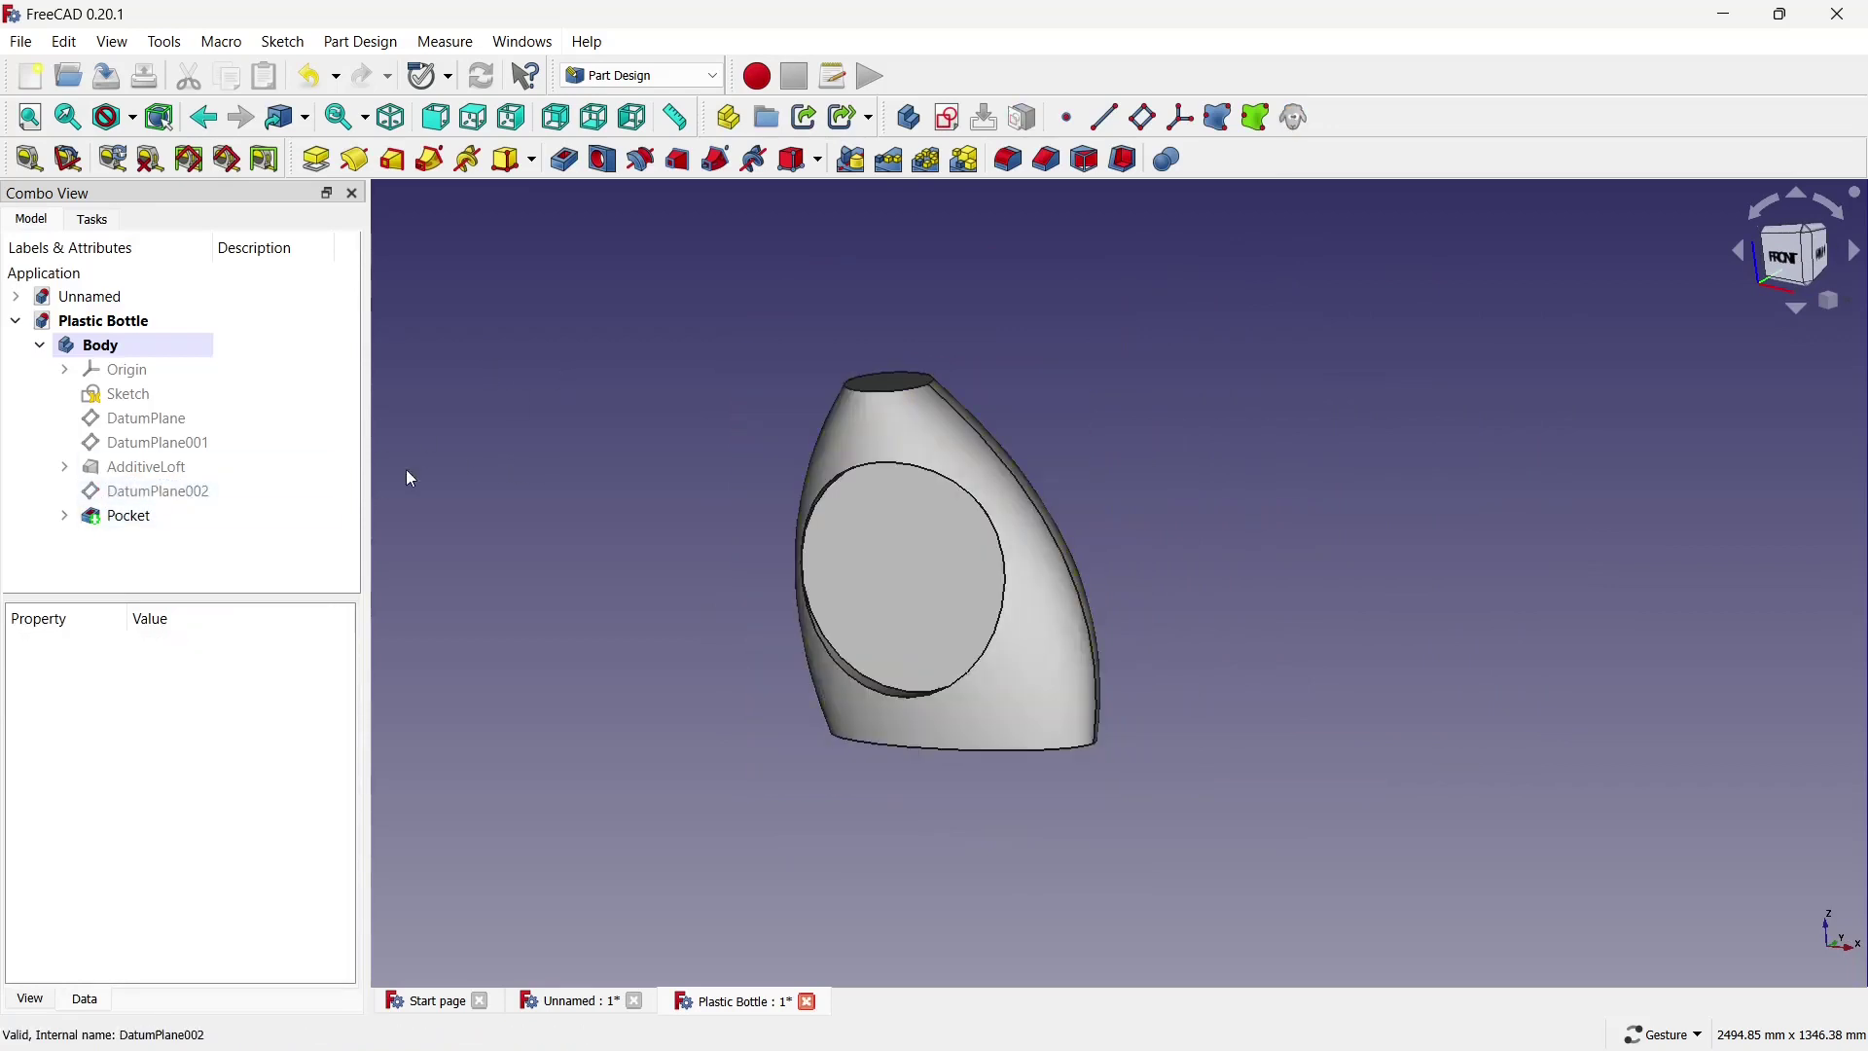
{"action": "left_click", "coordinate": [194, 496]}
{"action": "right_click", "coordinate": [191, 496]}
{"action": "left_click", "coordinate": [207, 506]}
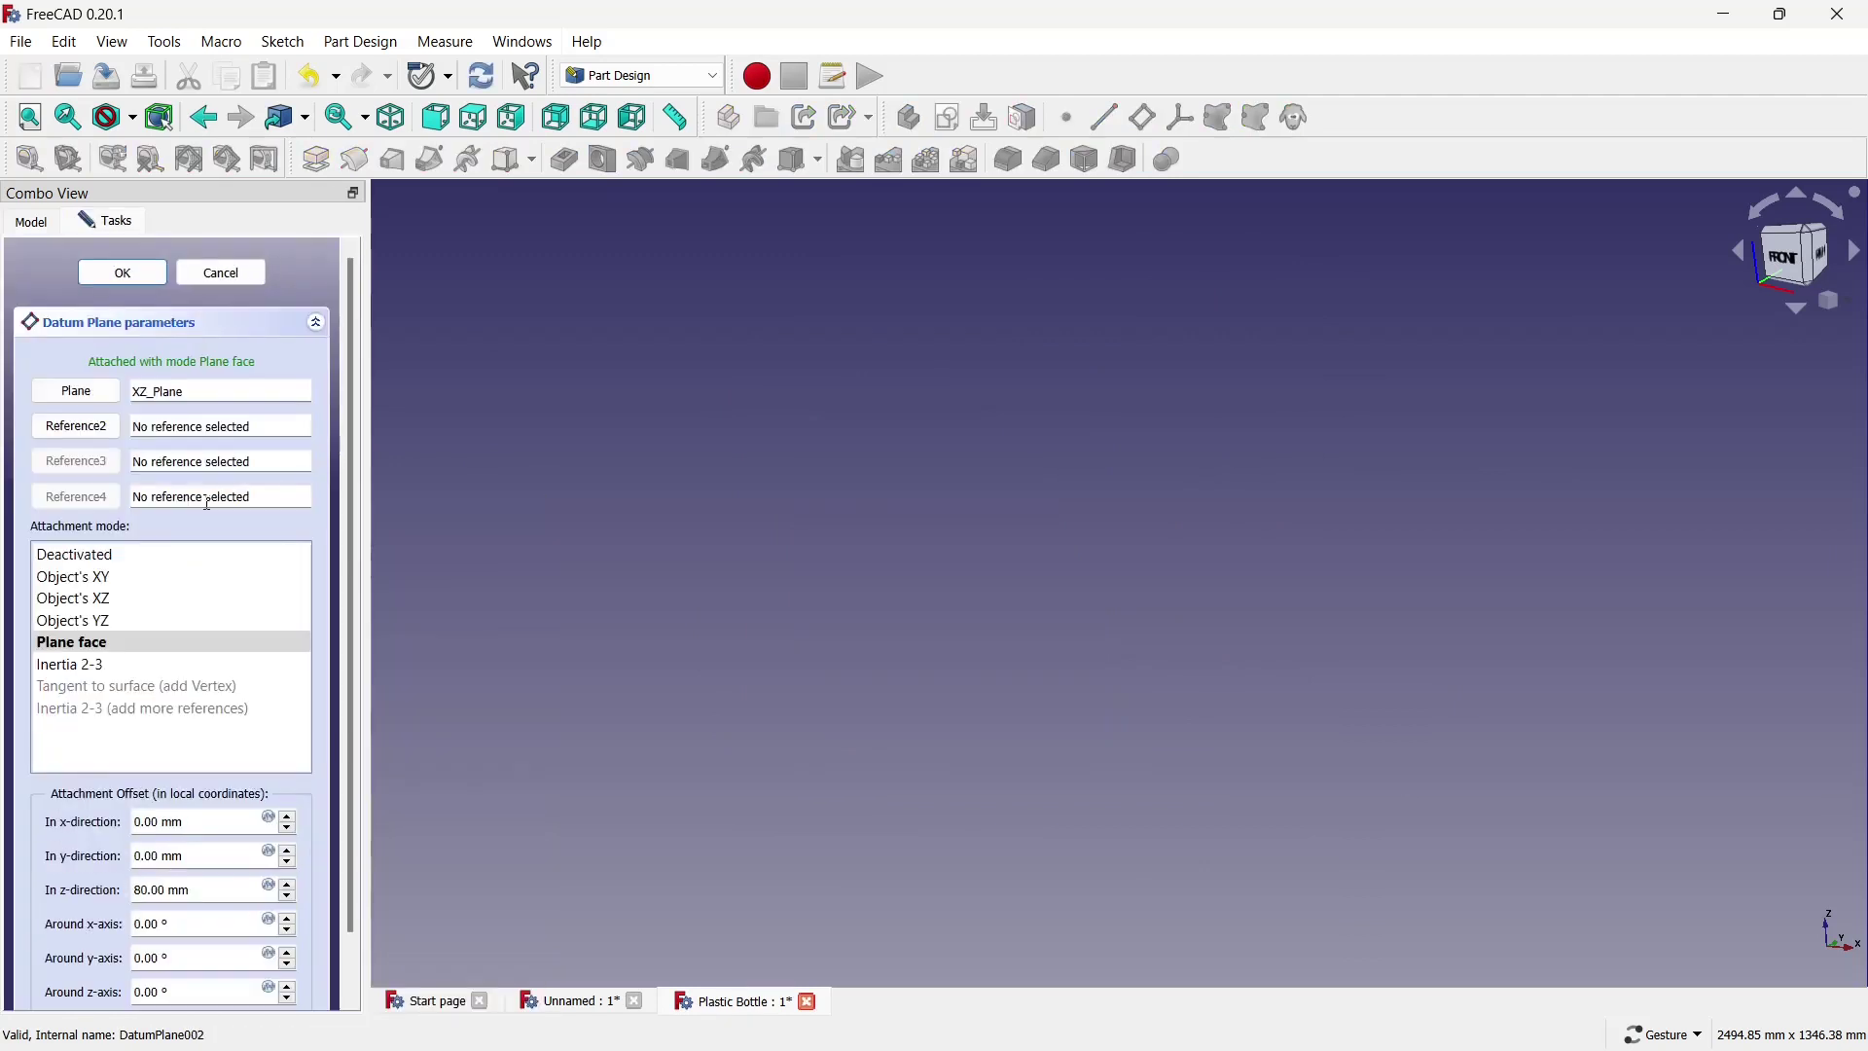
{"action": "double_click", "coordinate": [190, 890]}
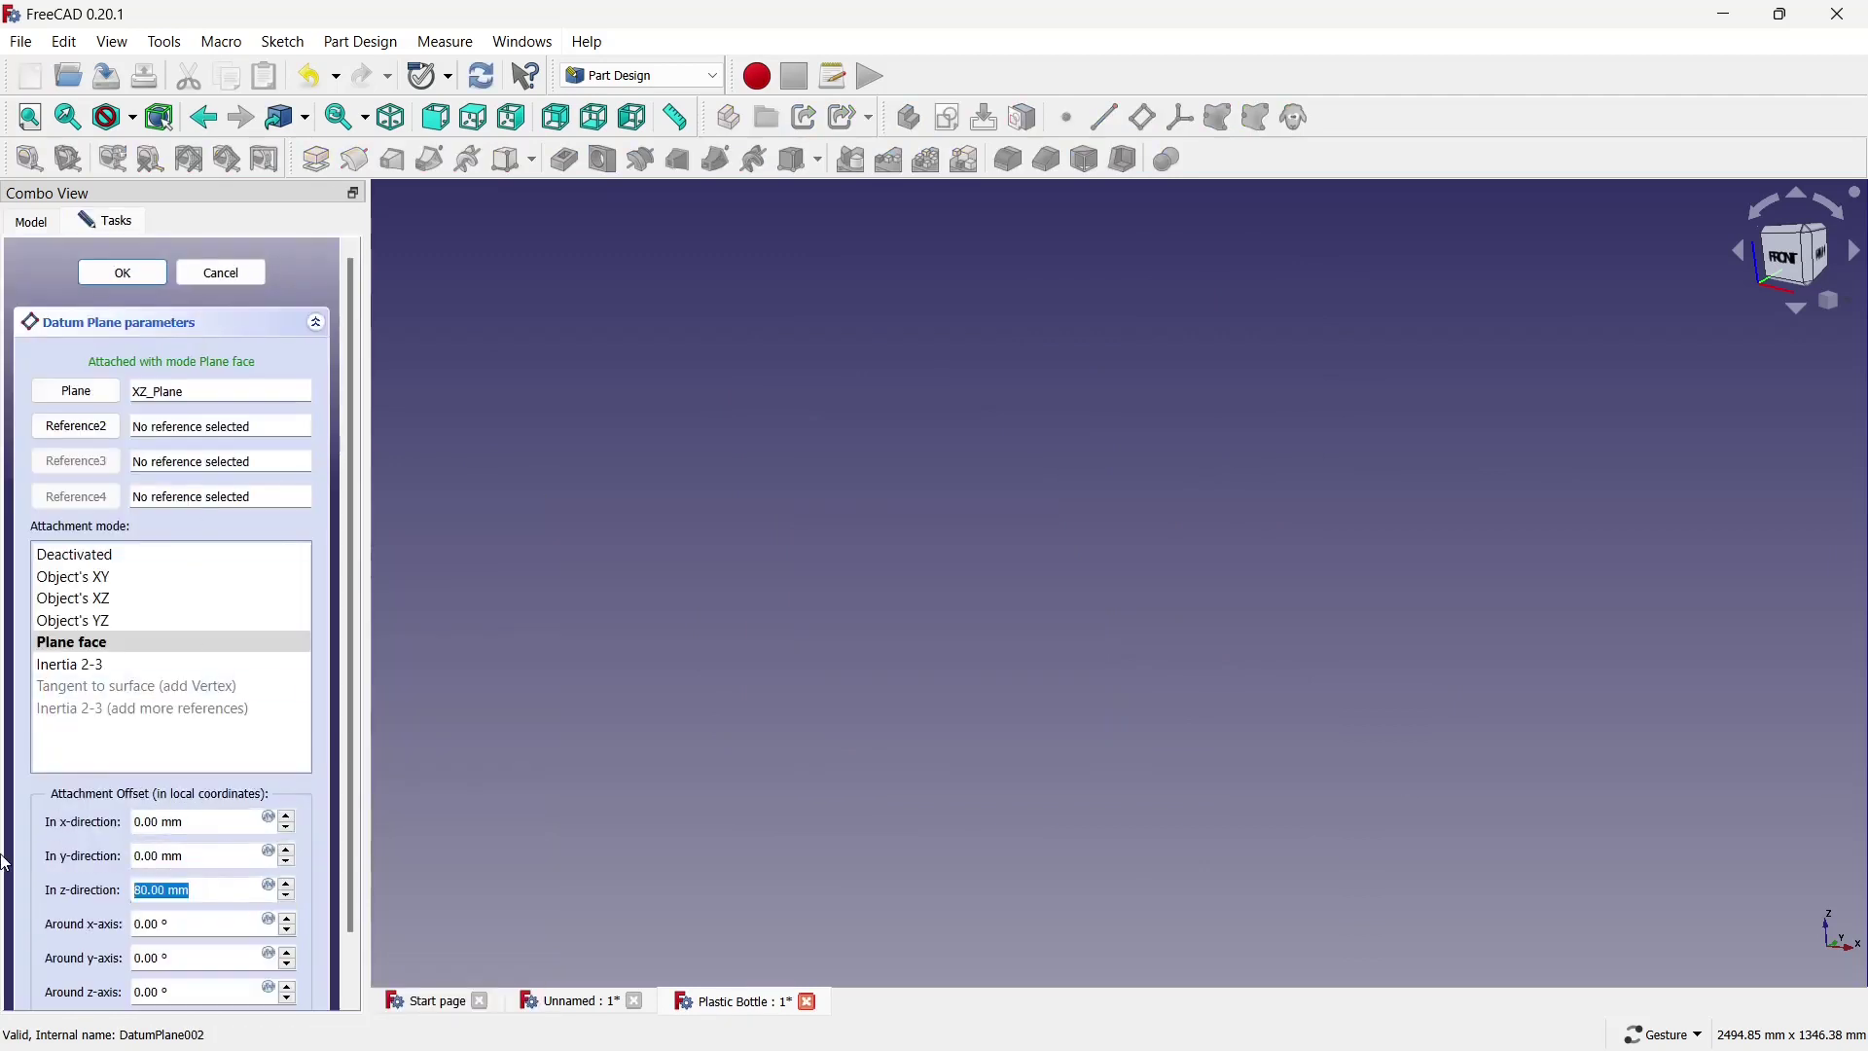
{"action": "type", "text": "70"}
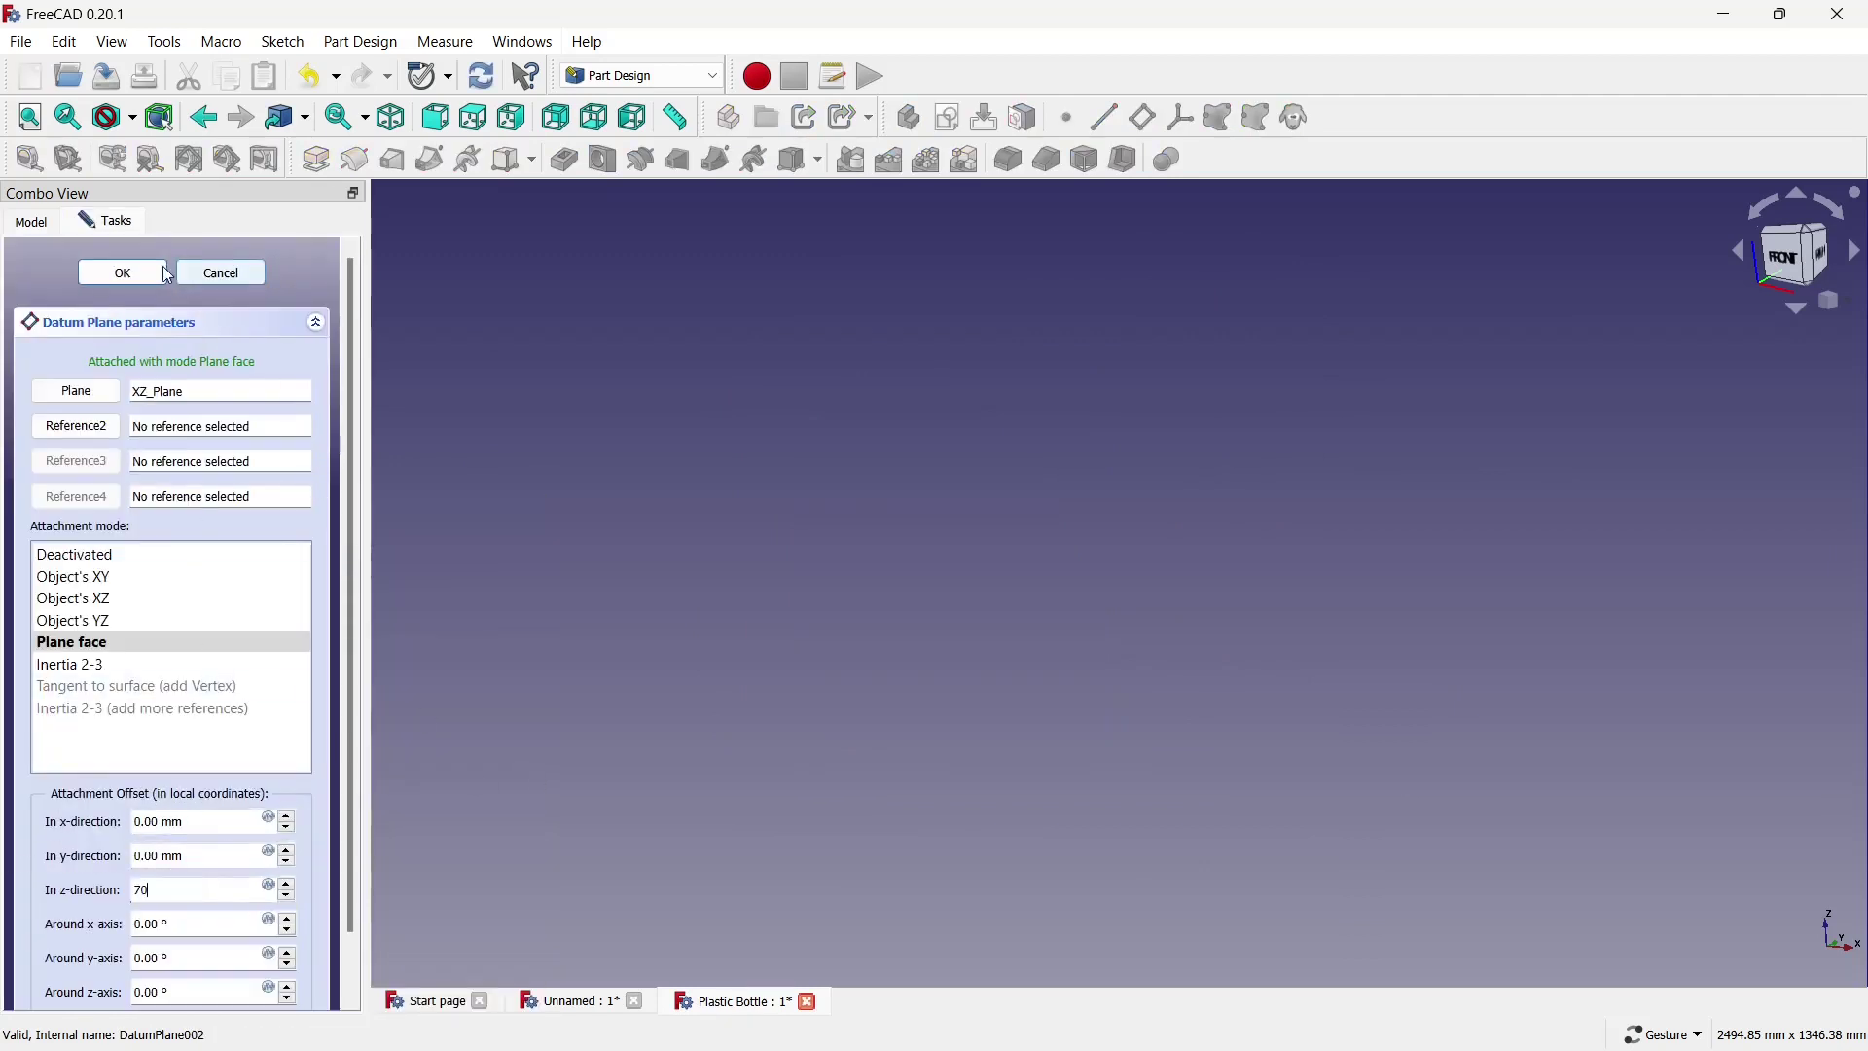
{"action": "left_click", "coordinate": [123, 272]}
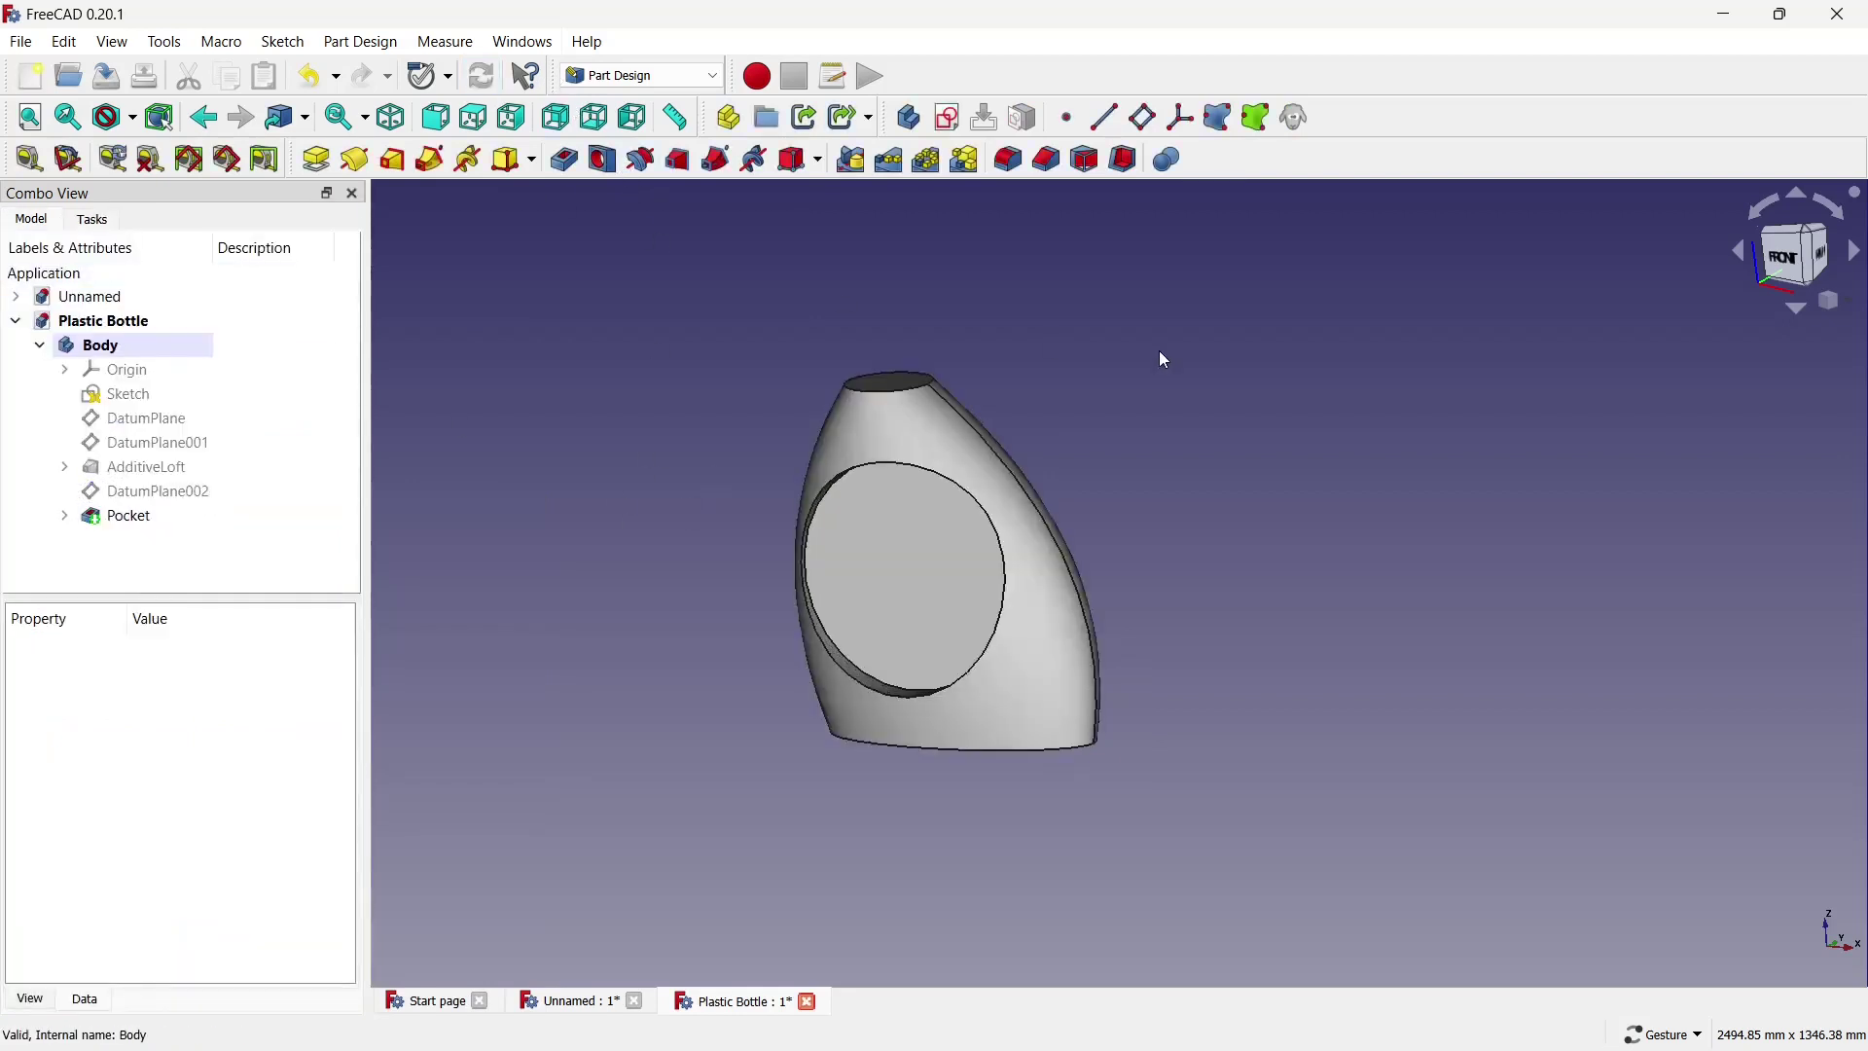
{"action": "mouse_move", "coordinate": [1160, 352]}
{"action": "left_mouse_down"}
{"action": "mouse_move", "coordinate": [1307, 536]}
{"action": "mouse_move", "coordinate": [1122, 453]}
{"action": "left_mouse_up"}
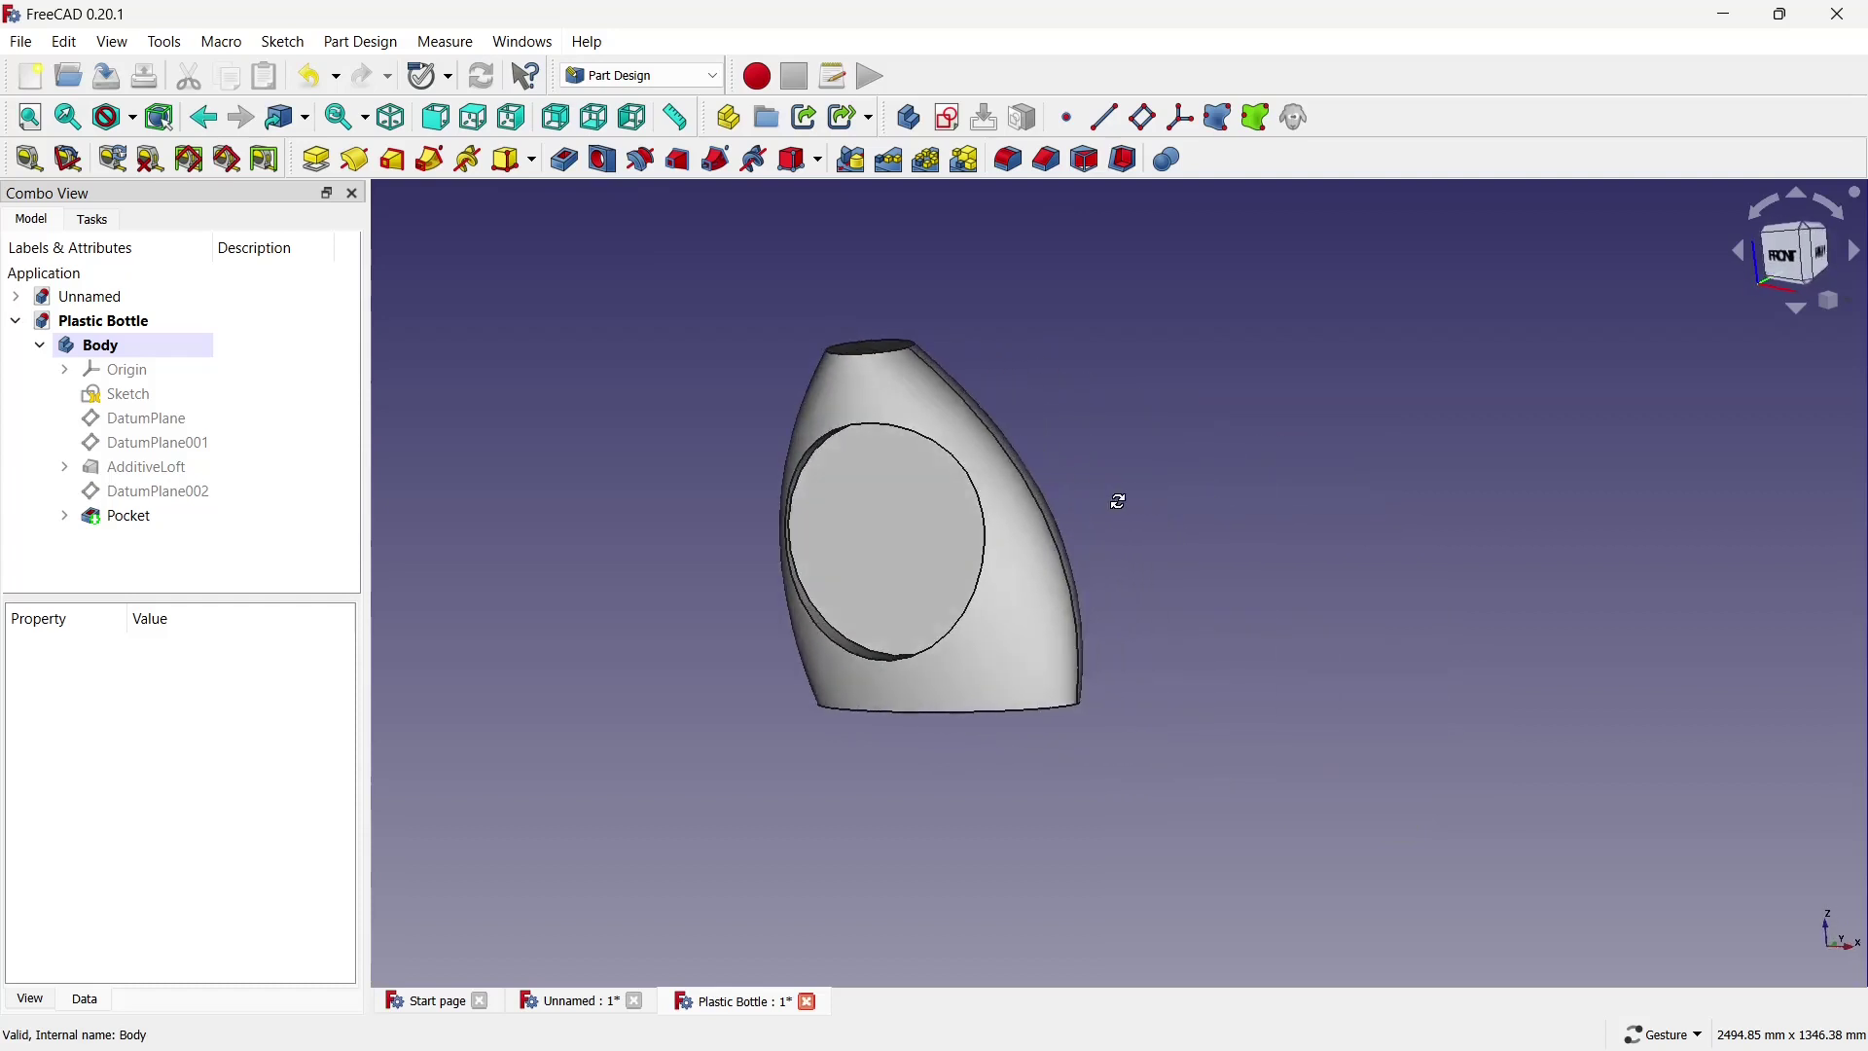
{"action": "scroll", "coordinate": [1025, 596], "scroll_direction": "up", "scroll_amount": 1}
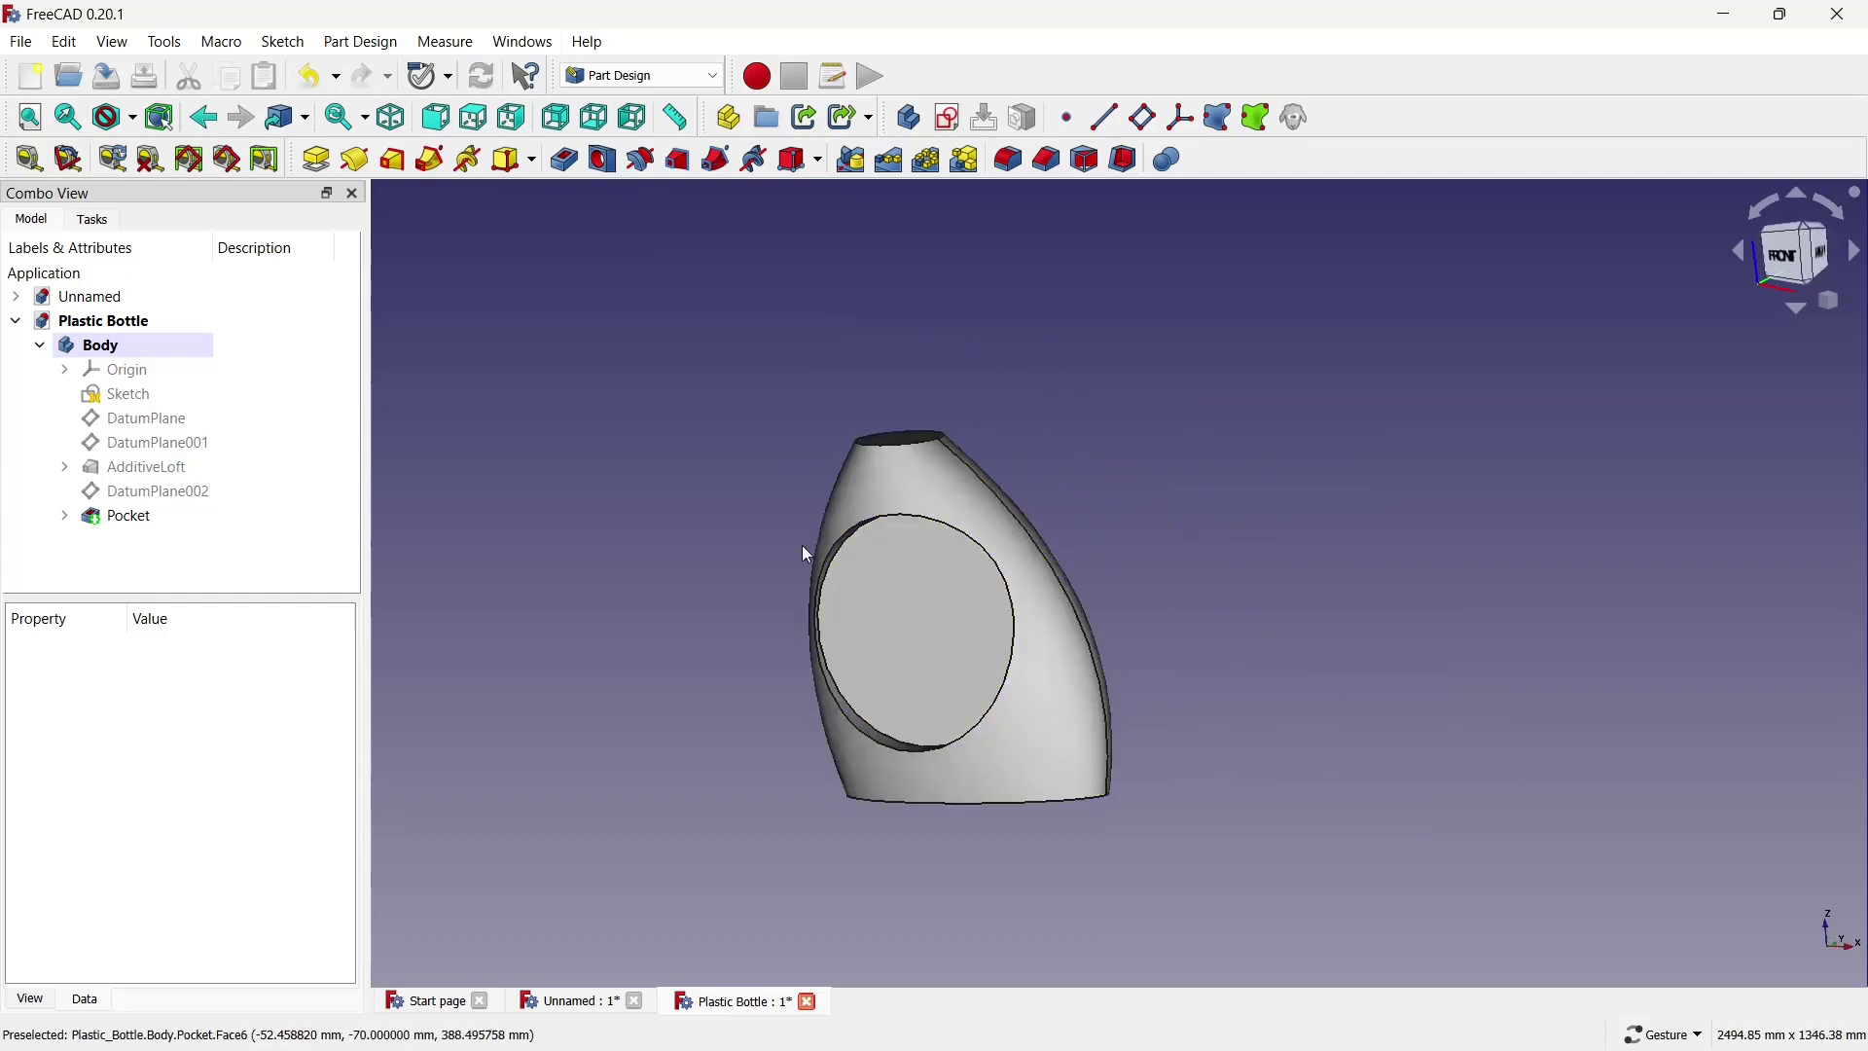
Mirror the Pocket recess across the base XZ plane, then orbit to check the copy.
{"action": "left_click", "coordinate": [237, 371]}
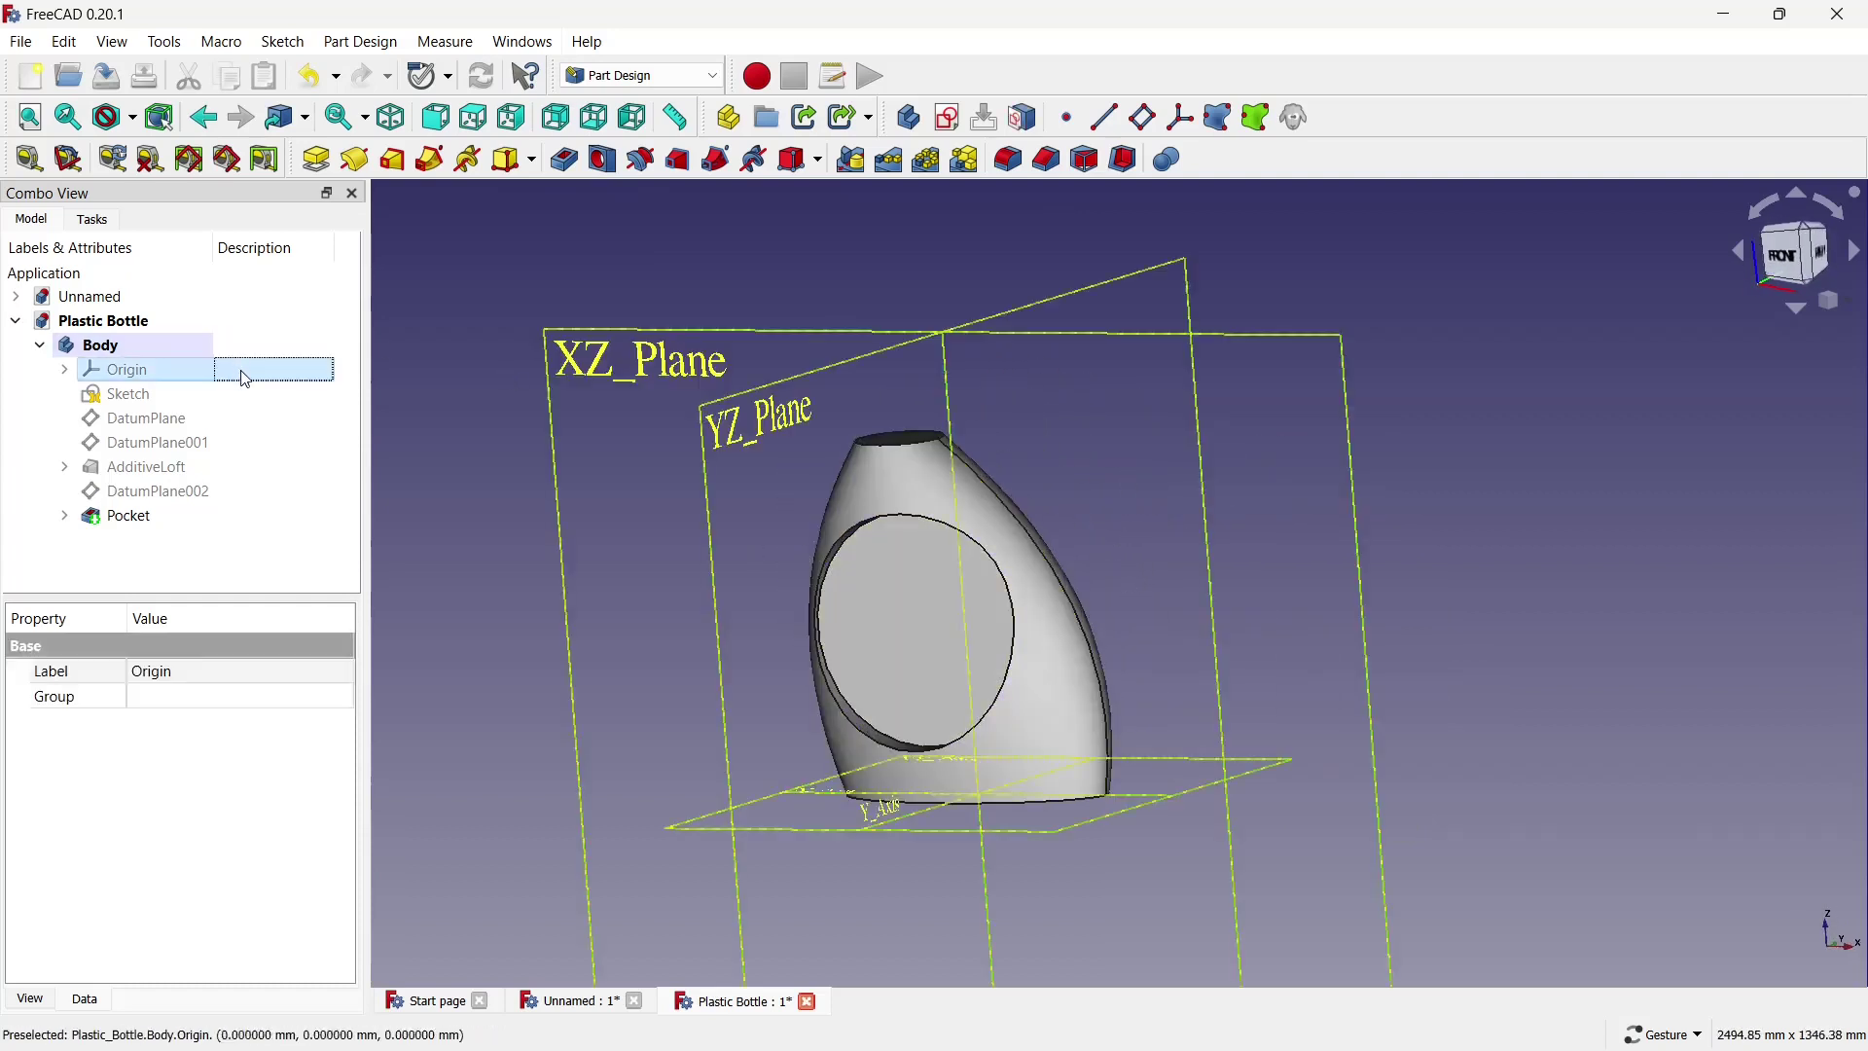
{"action": "left_click", "coordinate": [703, 287]}
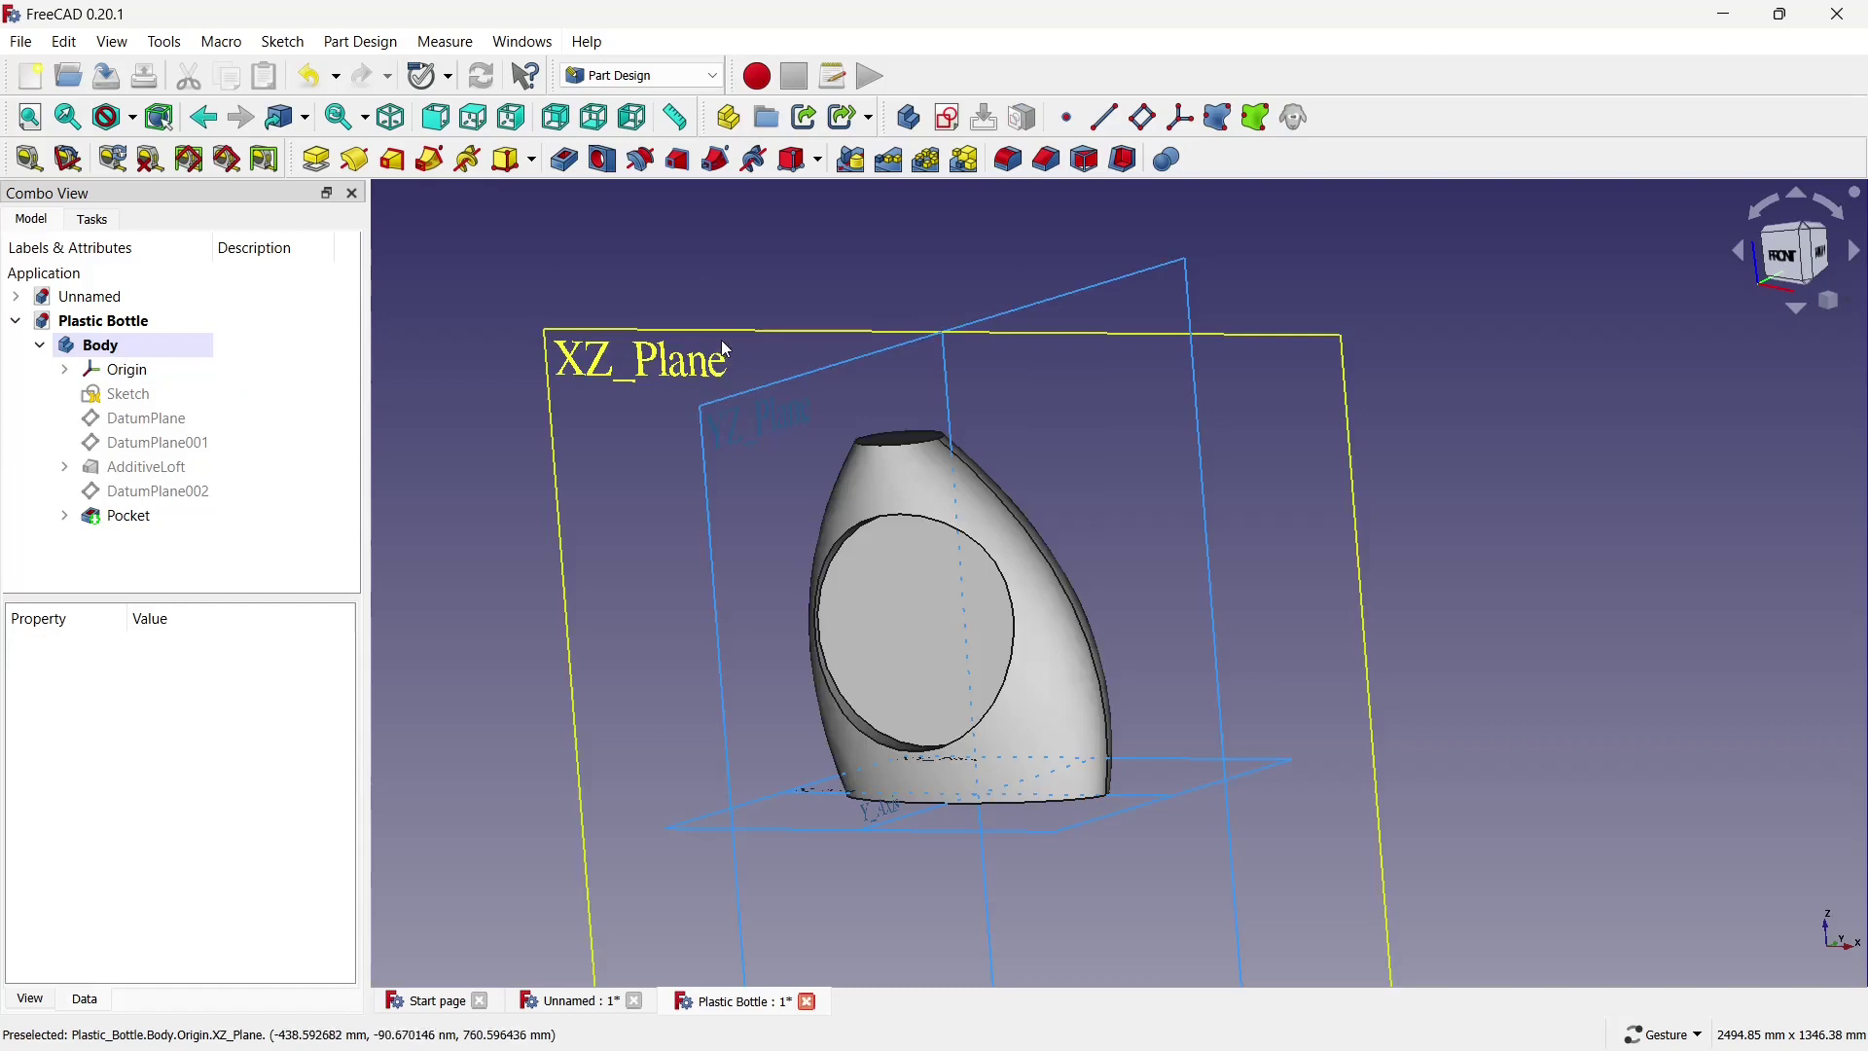
{"action": "left_click", "coordinate": [852, 159]}
{"action": "left_click", "coordinate": [207, 390]}
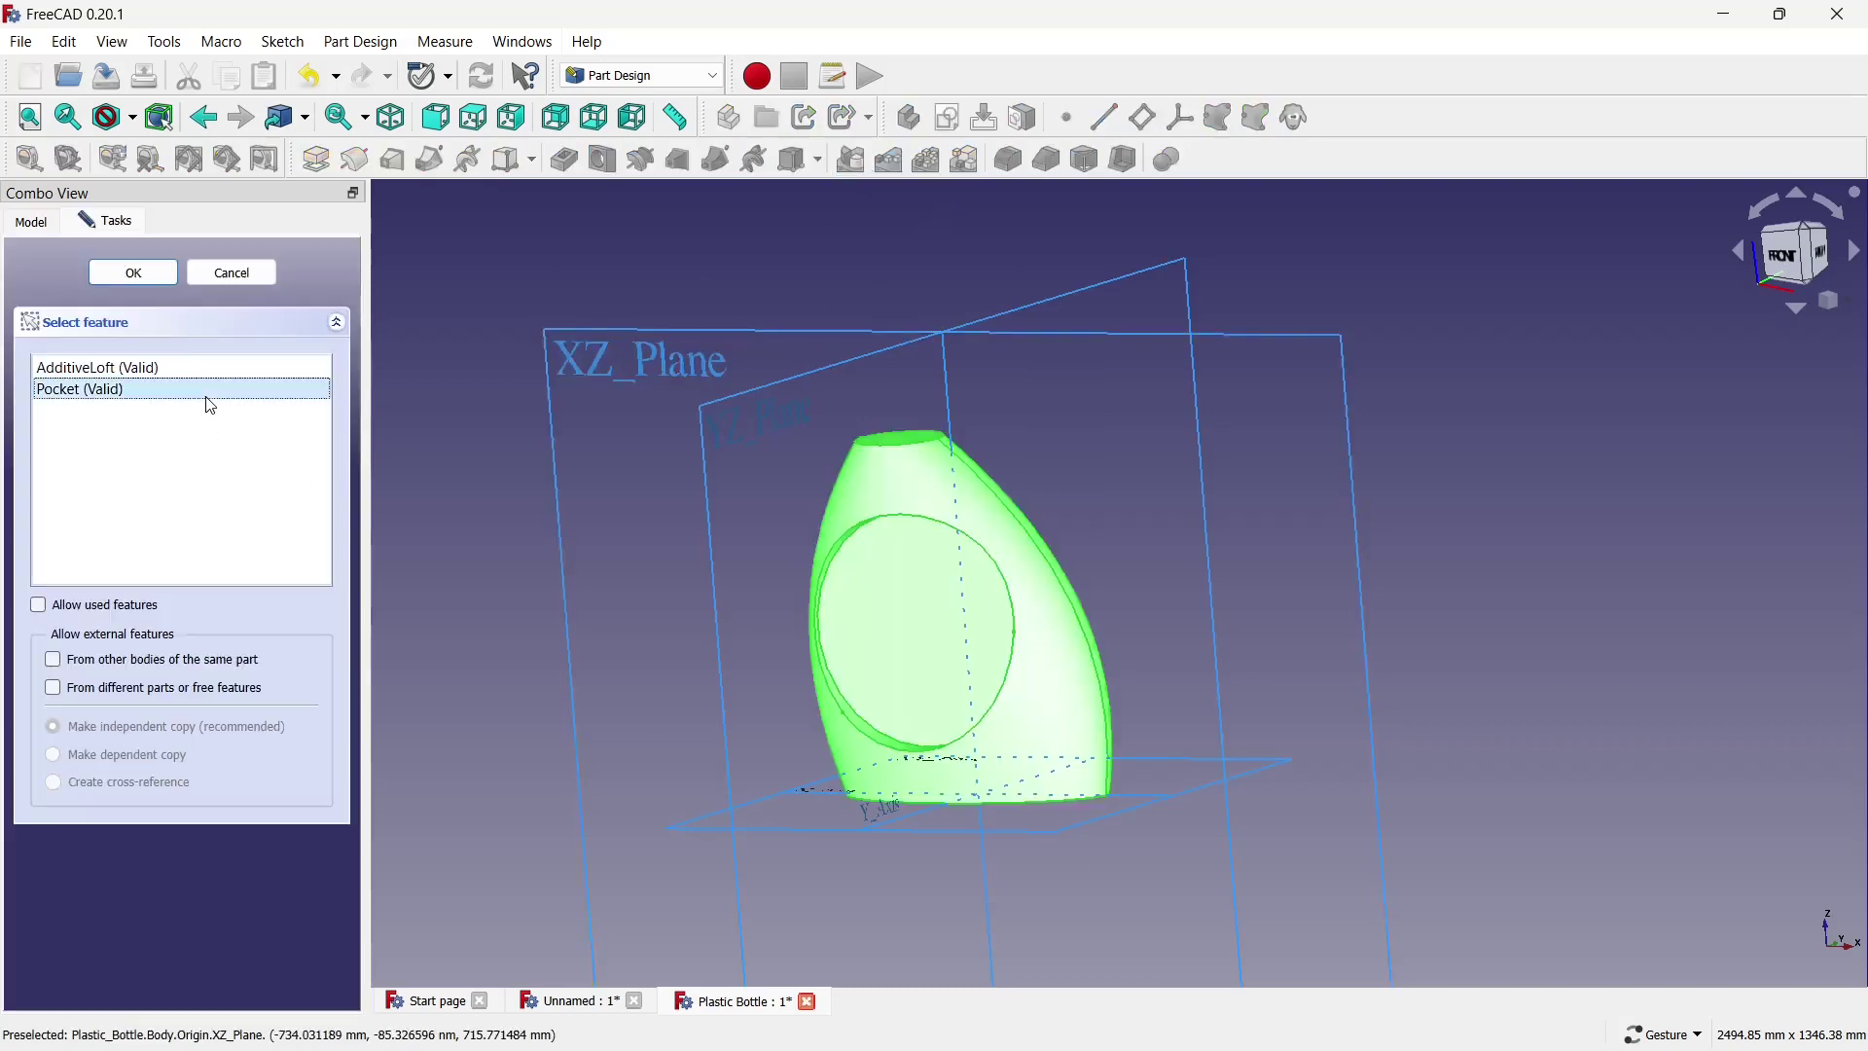
{"action": "key", "text": "Return"}
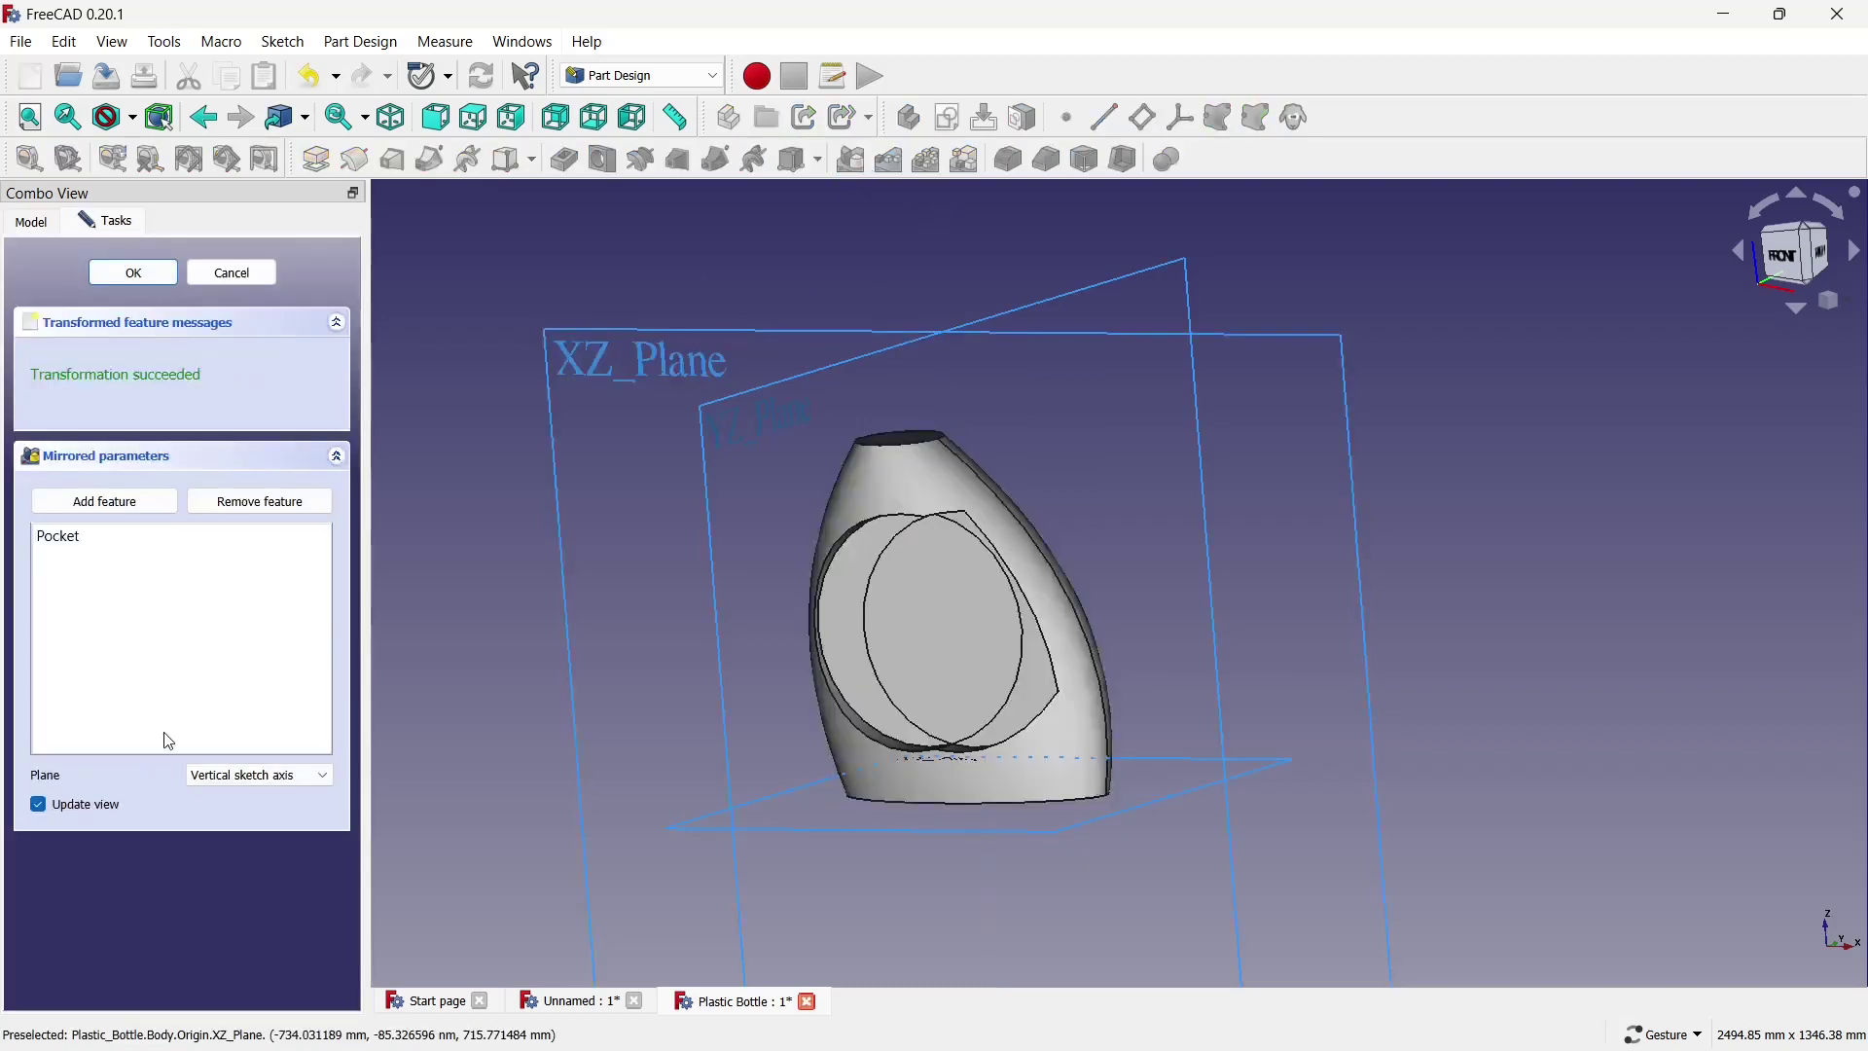
{"action": "left_click", "coordinate": [277, 783]}
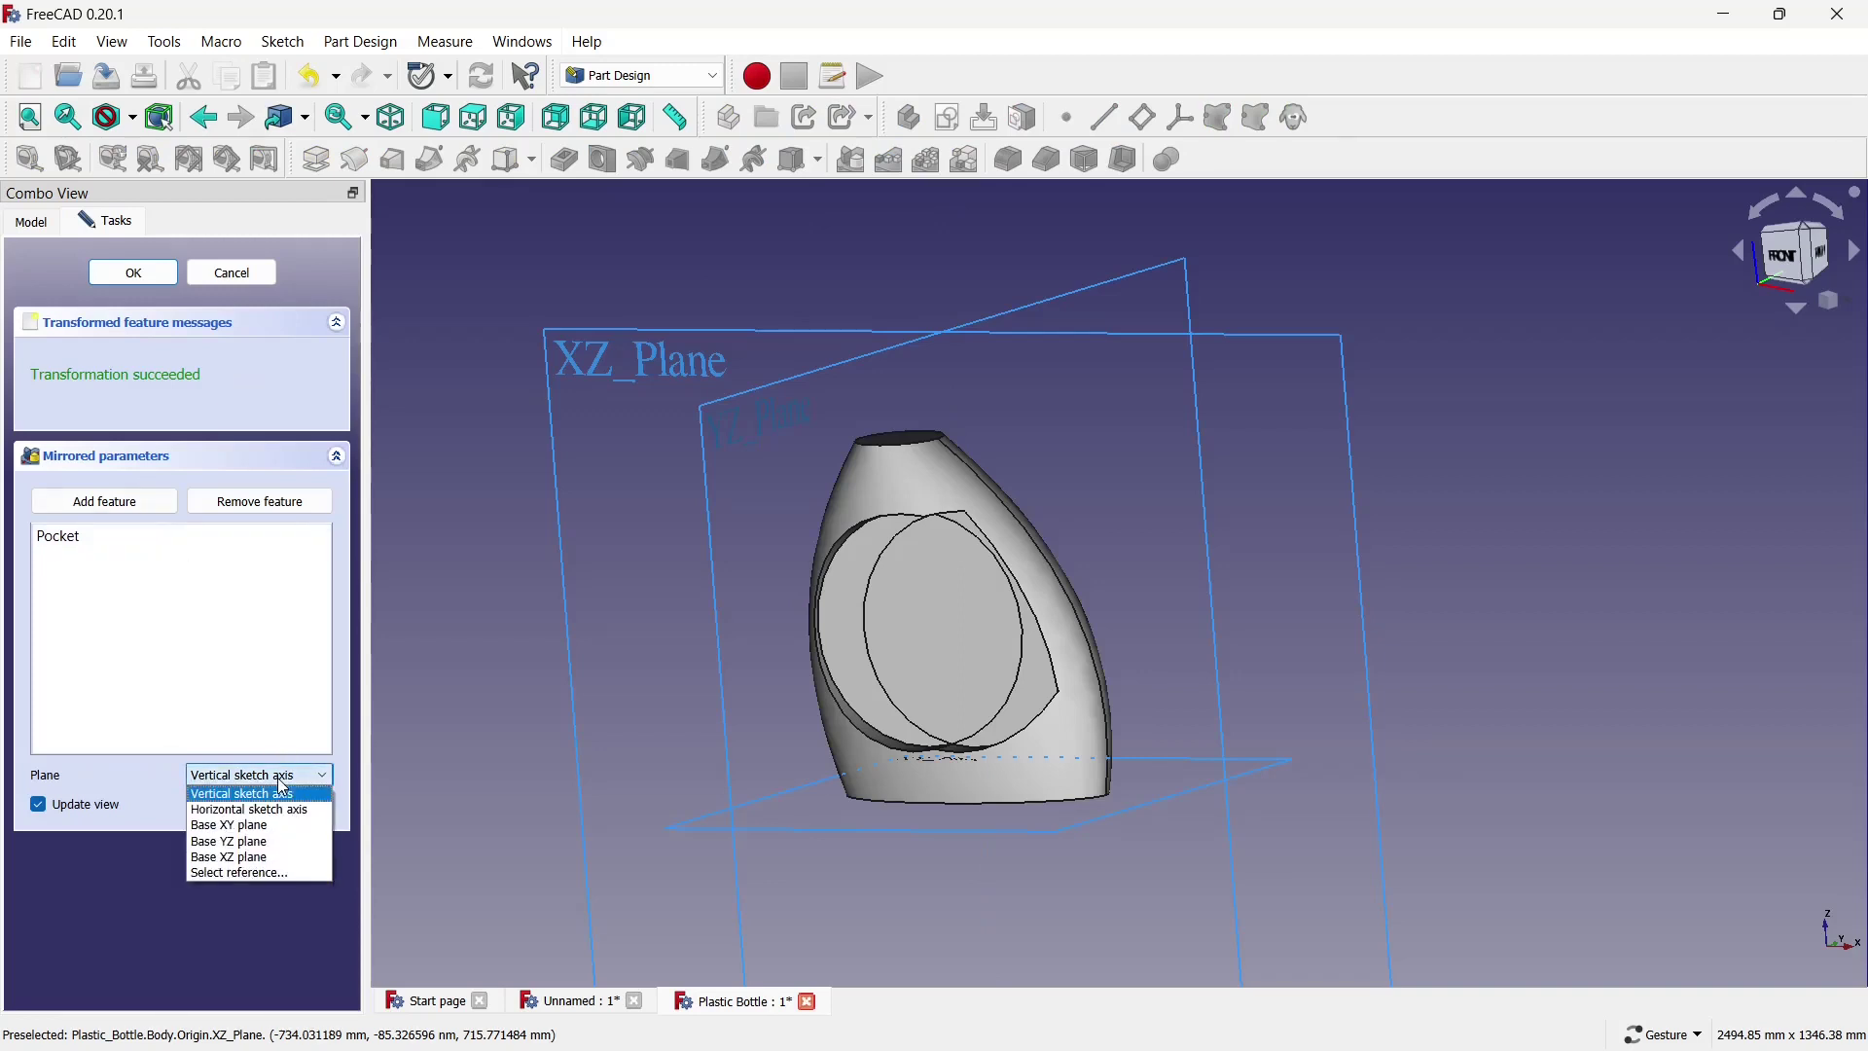
{"action": "left_click", "coordinate": [257, 866]}
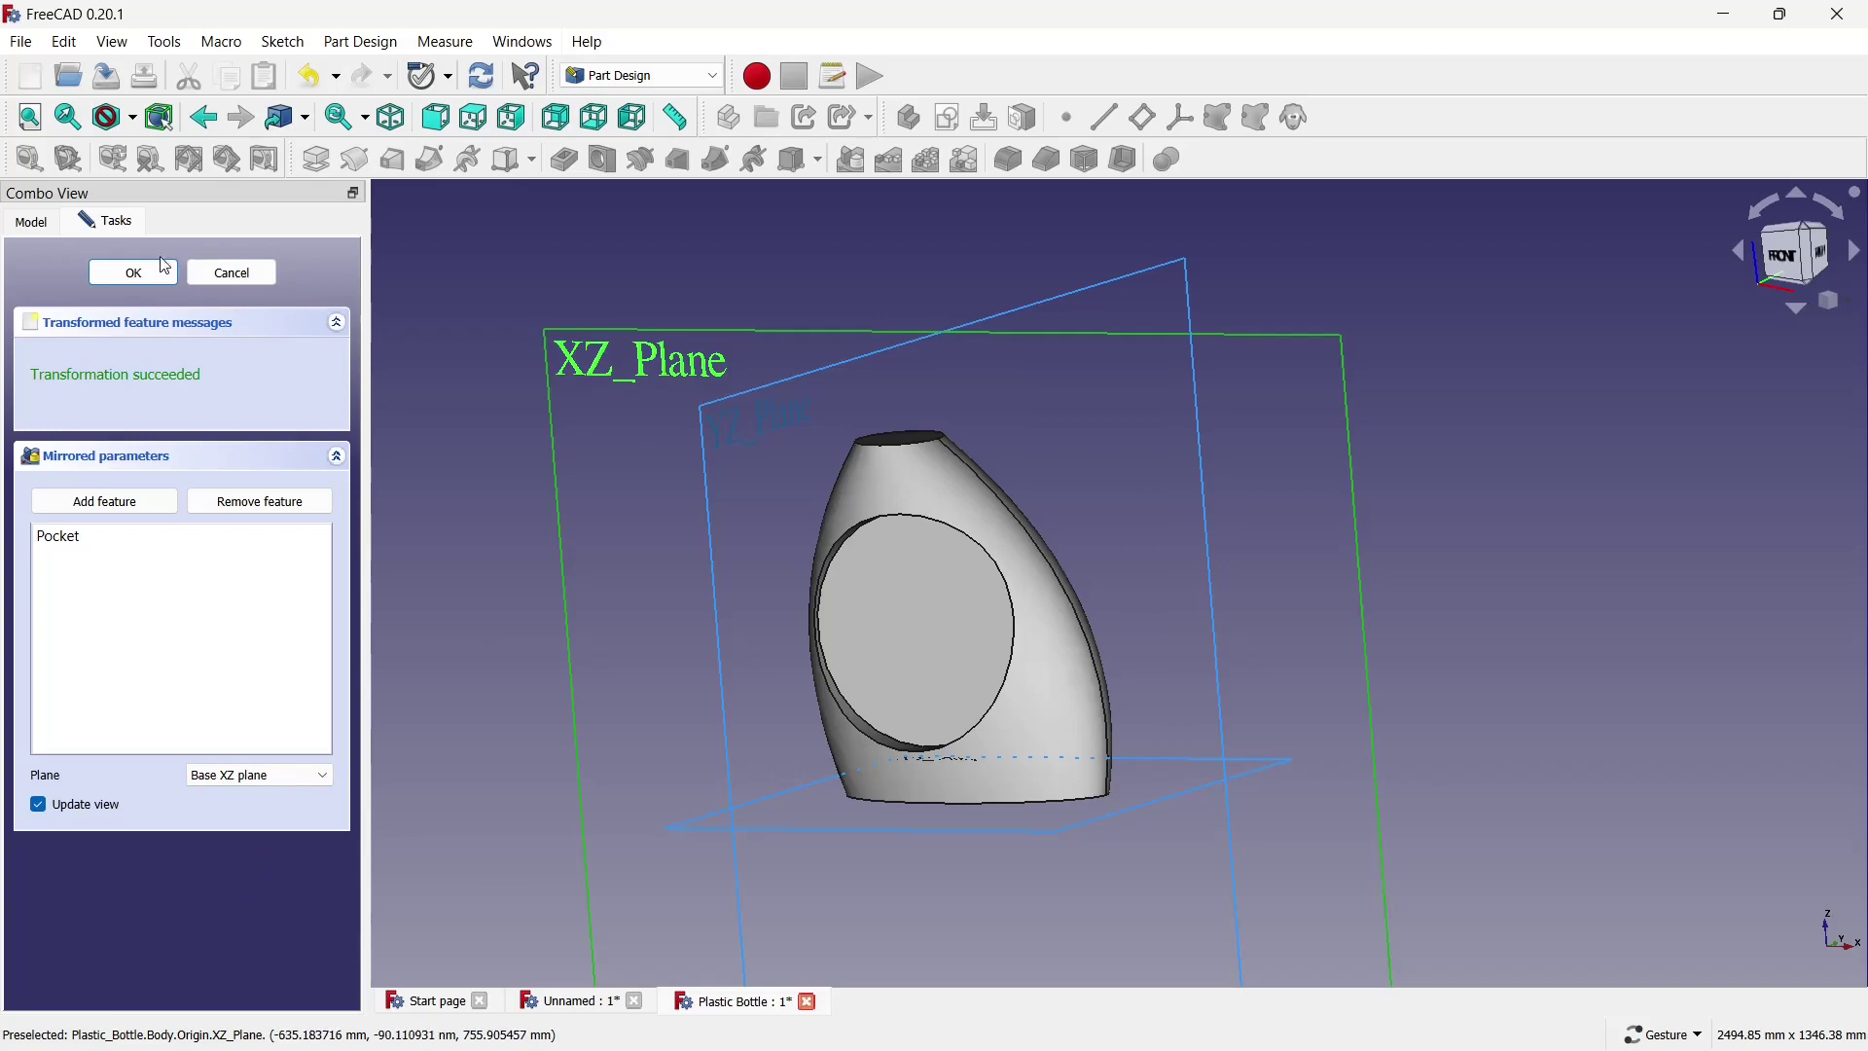
{"action": "left_click", "coordinate": [133, 273]}
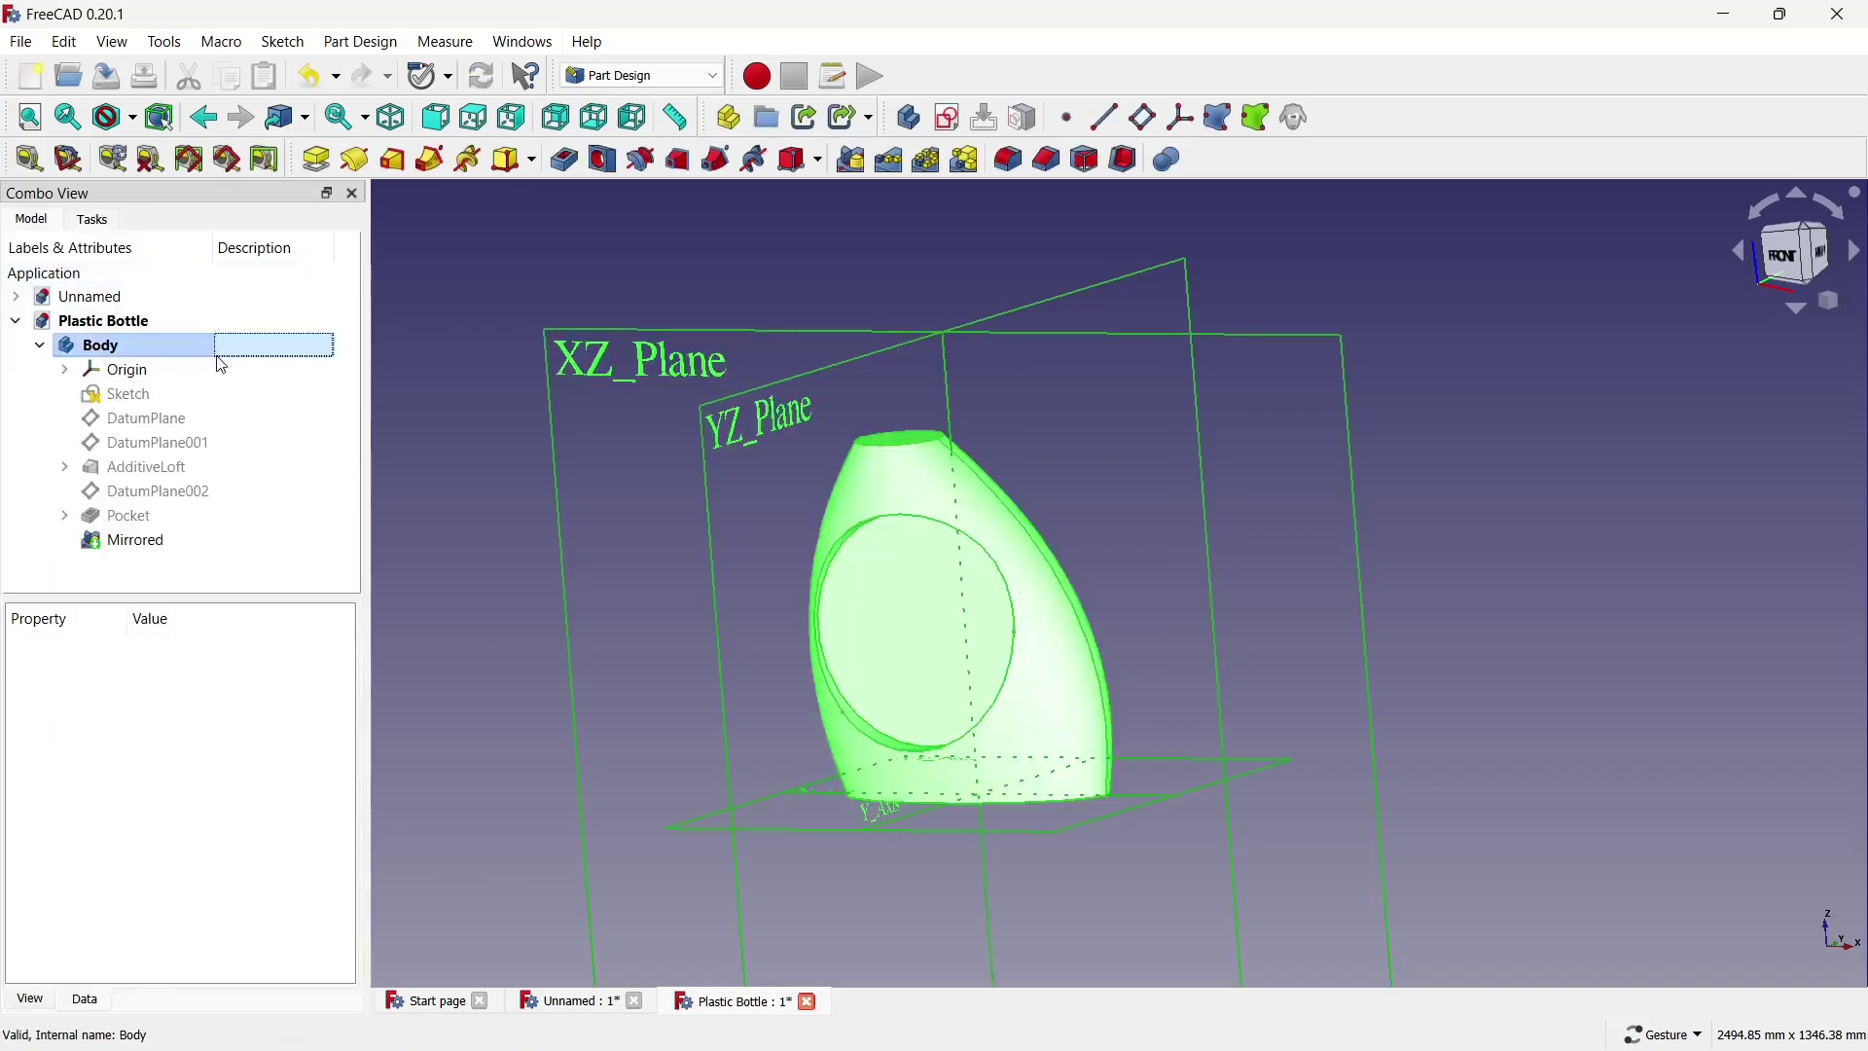
{"action": "mouse_move", "coordinate": [1175, 642]}
{"action": "left_mouse_down"}
{"action": "mouse_move", "coordinate": [1449, 825]}
{"action": "mouse_move", "coordinate": [1072, 755]}
{"action": "mouse_move", "coordinate": [1068, 626]}
{"action": "mouse_move", "coordinate": [1136, 584]}
{"action": "mouse_move", "coordinate": [960, 522]}
{"action": "mouse_move", "coordinate": [1209, 617]}
{"action": "mouse_move", "coordinate": [808, 671]}
{"action": "mouse_move", "coordinate": [1139, 763]}
{"action": "mouse_move", "coordinate": [973, 681]}
{"action": "mouse_move", "coordinate": [938, 701]}
{"action": "left_mouse_up"}
{"action": "scroll", "coordinate": [911, 665], "scroll_direction": "up", "scroll_amount": 1}
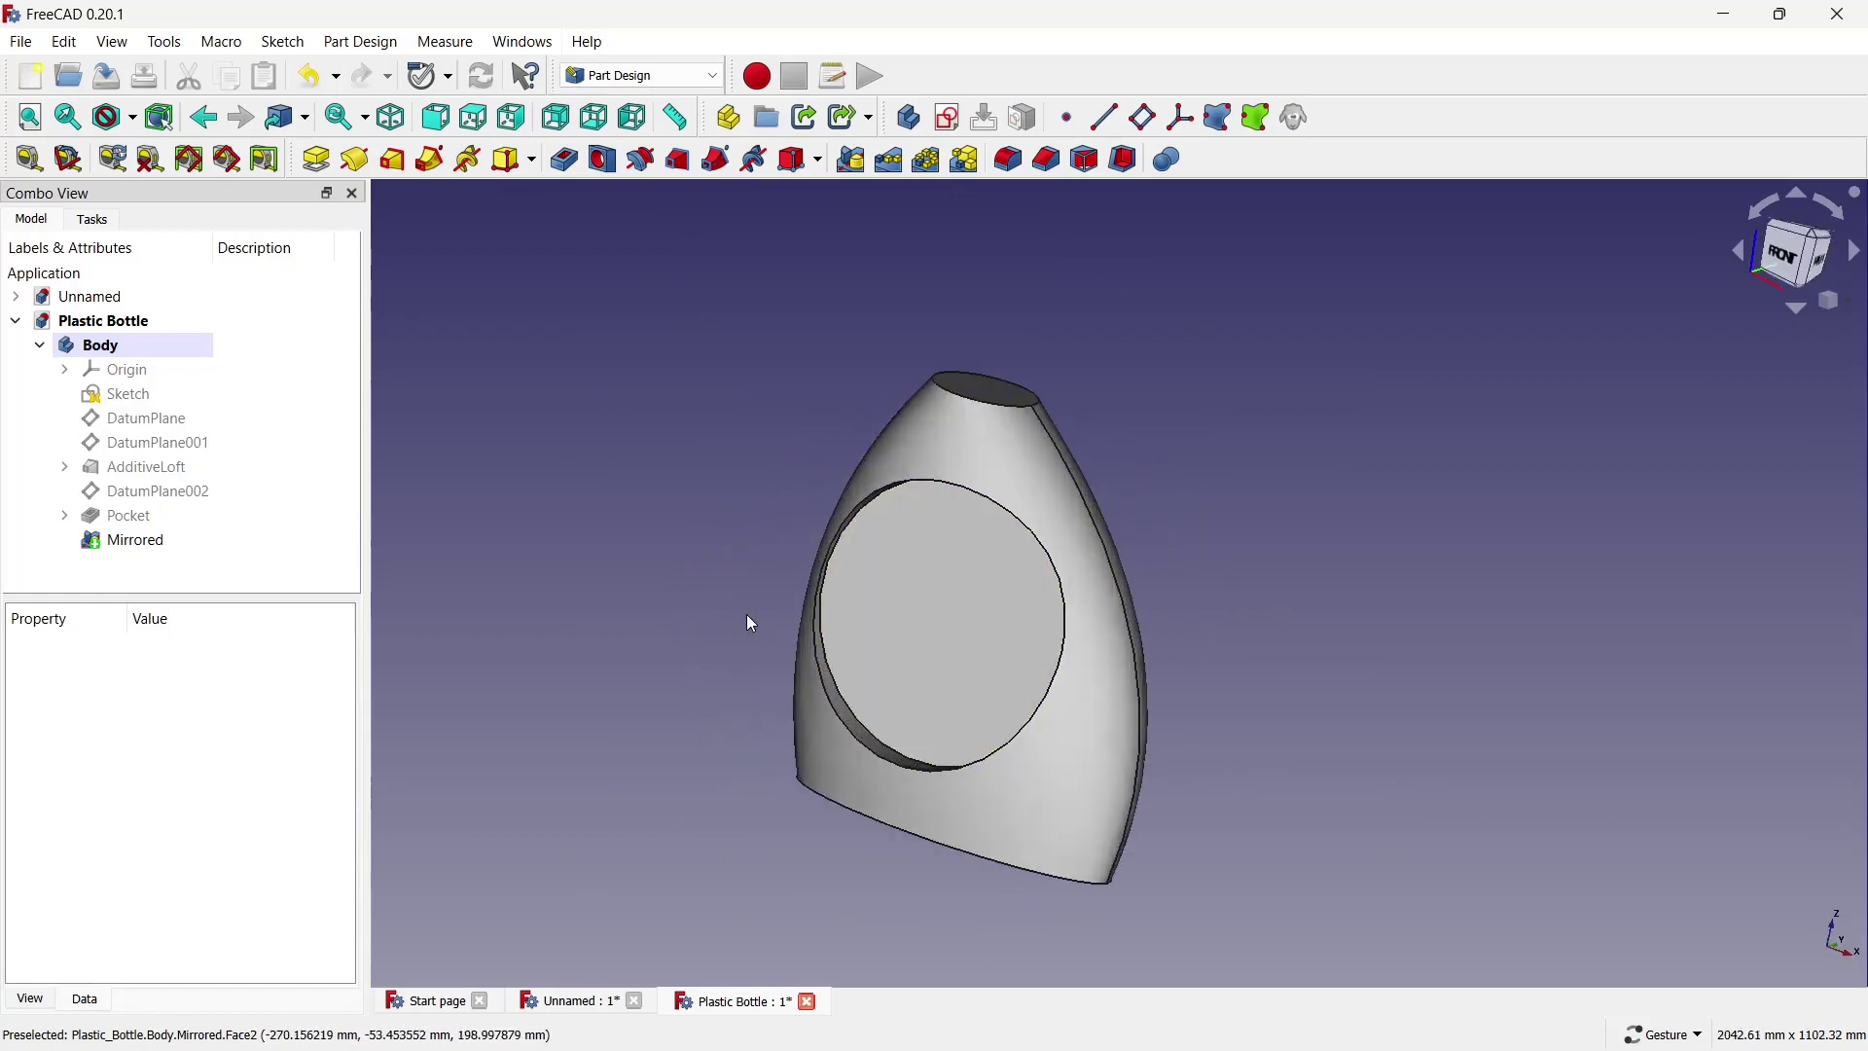
Start a sketch on the mirrored recess face and link its circular edge as external geometry.
{"action": "left_click", "coordinate": [997, 713]}
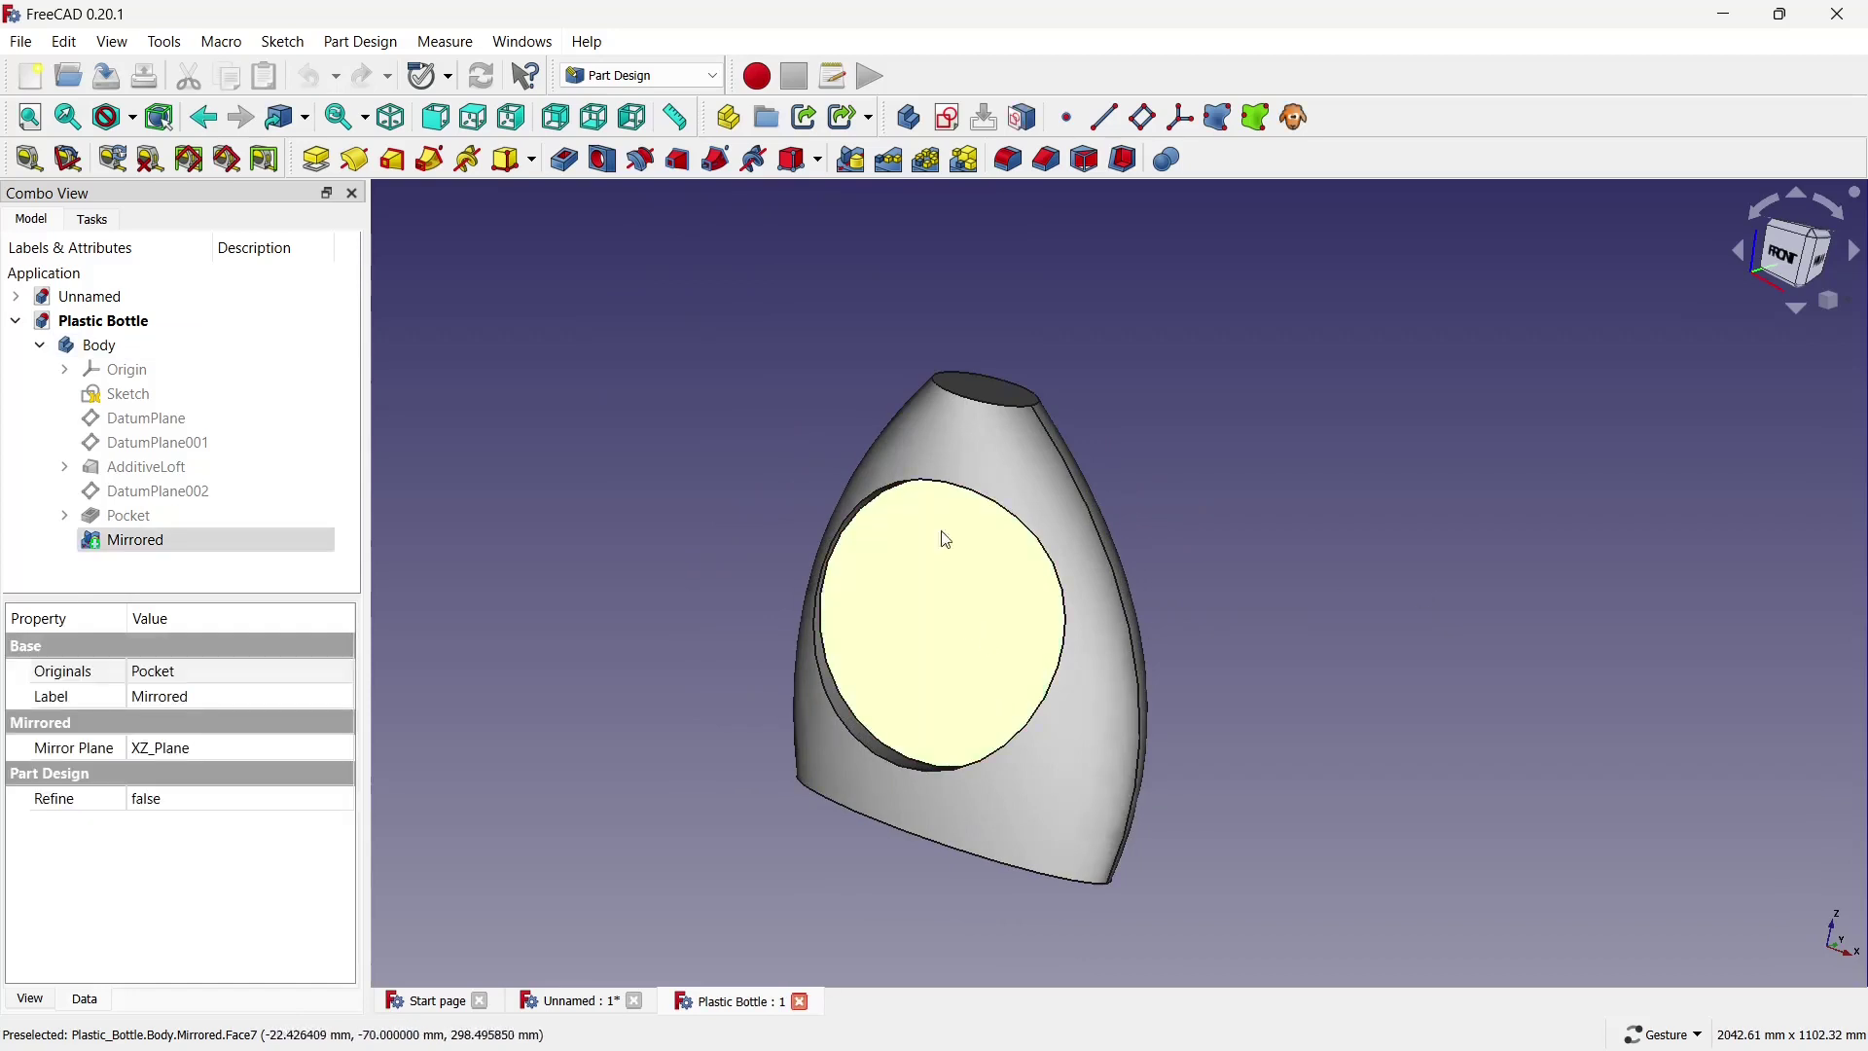
{"action": "left_click", "coordinate": [942, 134]}
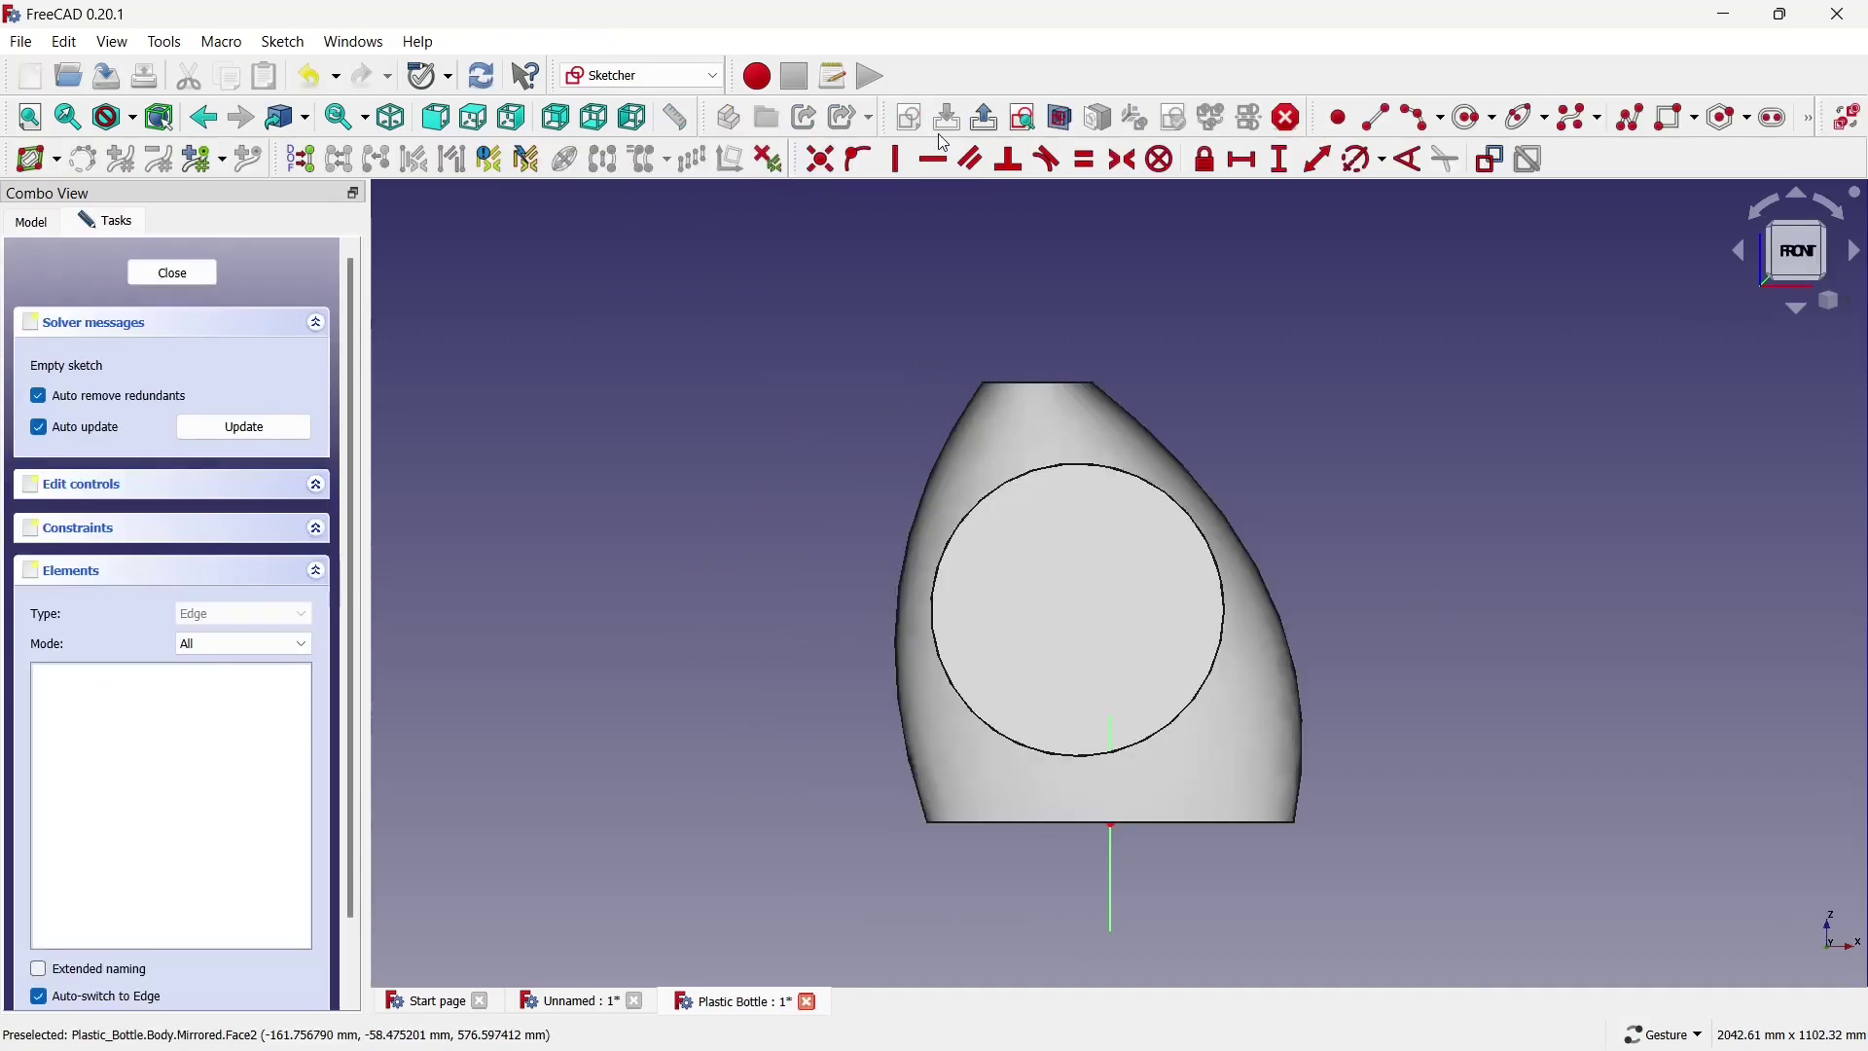
{"action": "left_click", "coordinate": [1830, 300]}
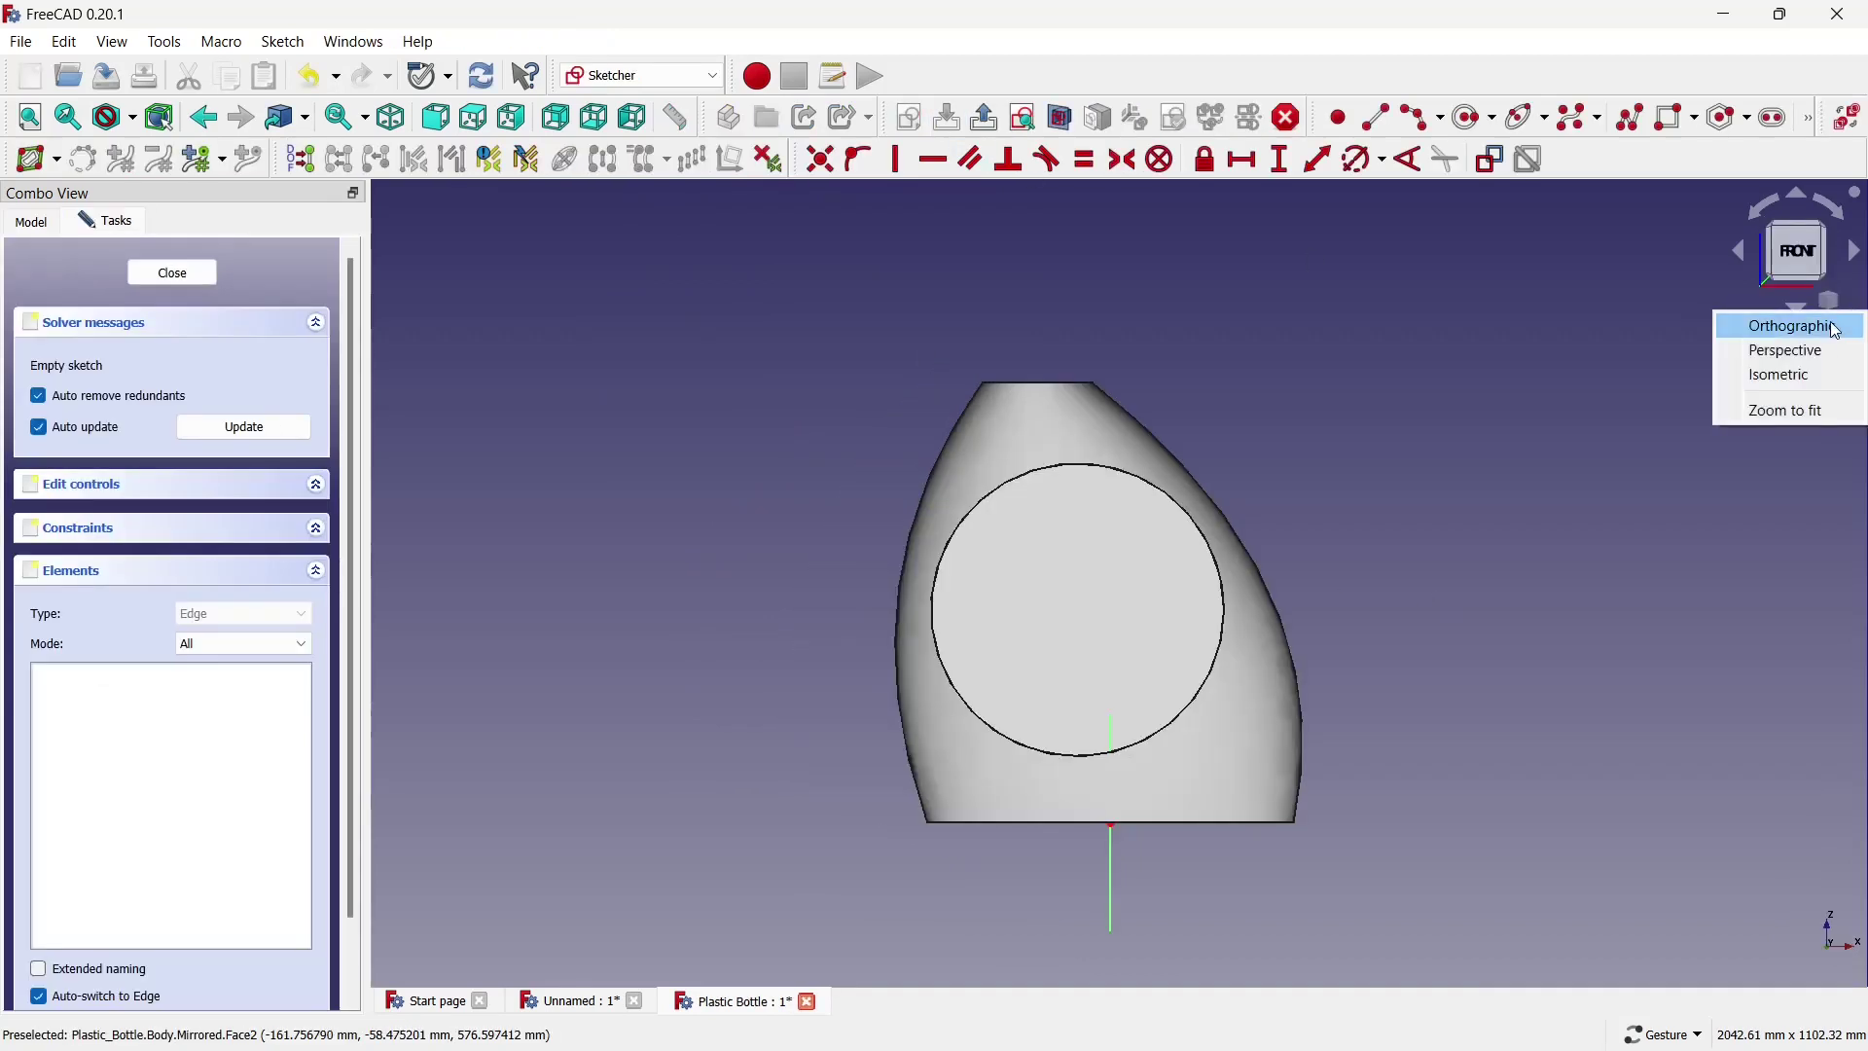
{"action": "left_click", "coordinate": [1805, 373]}
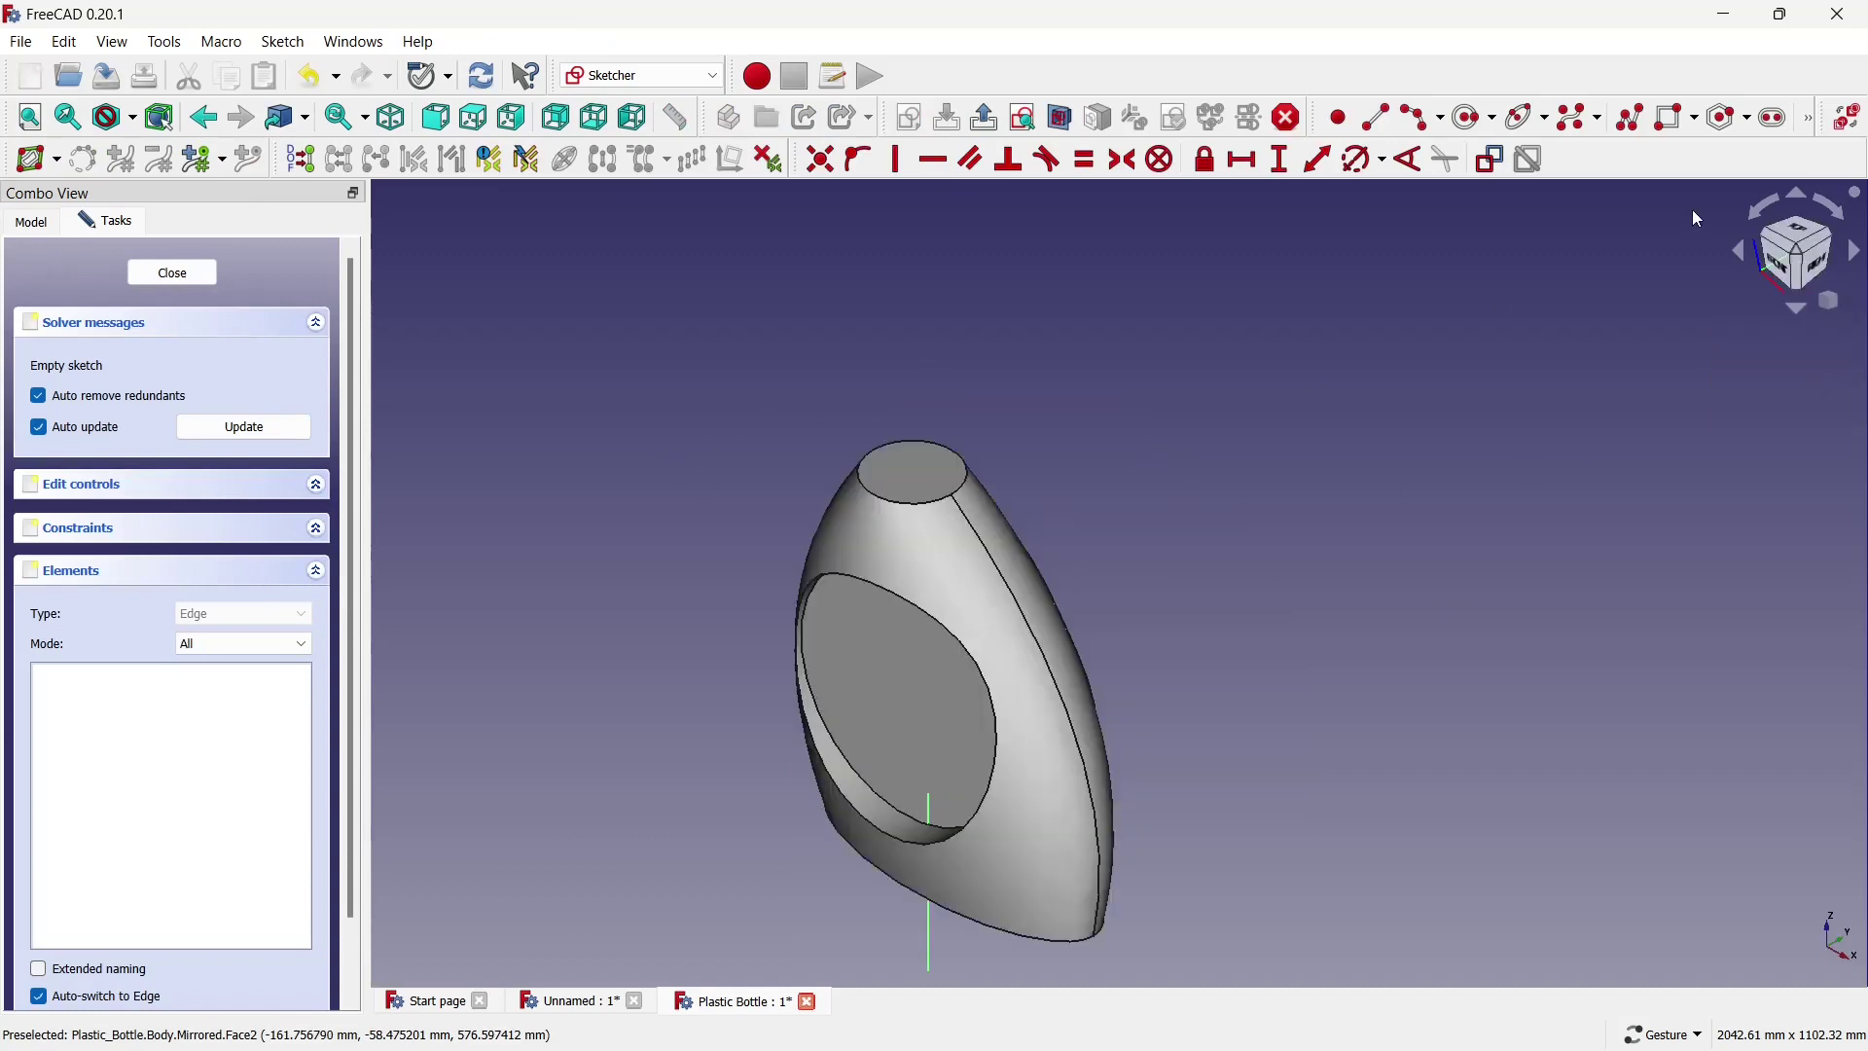
{"action": "left_click", "coordinate": [1811, 117]}
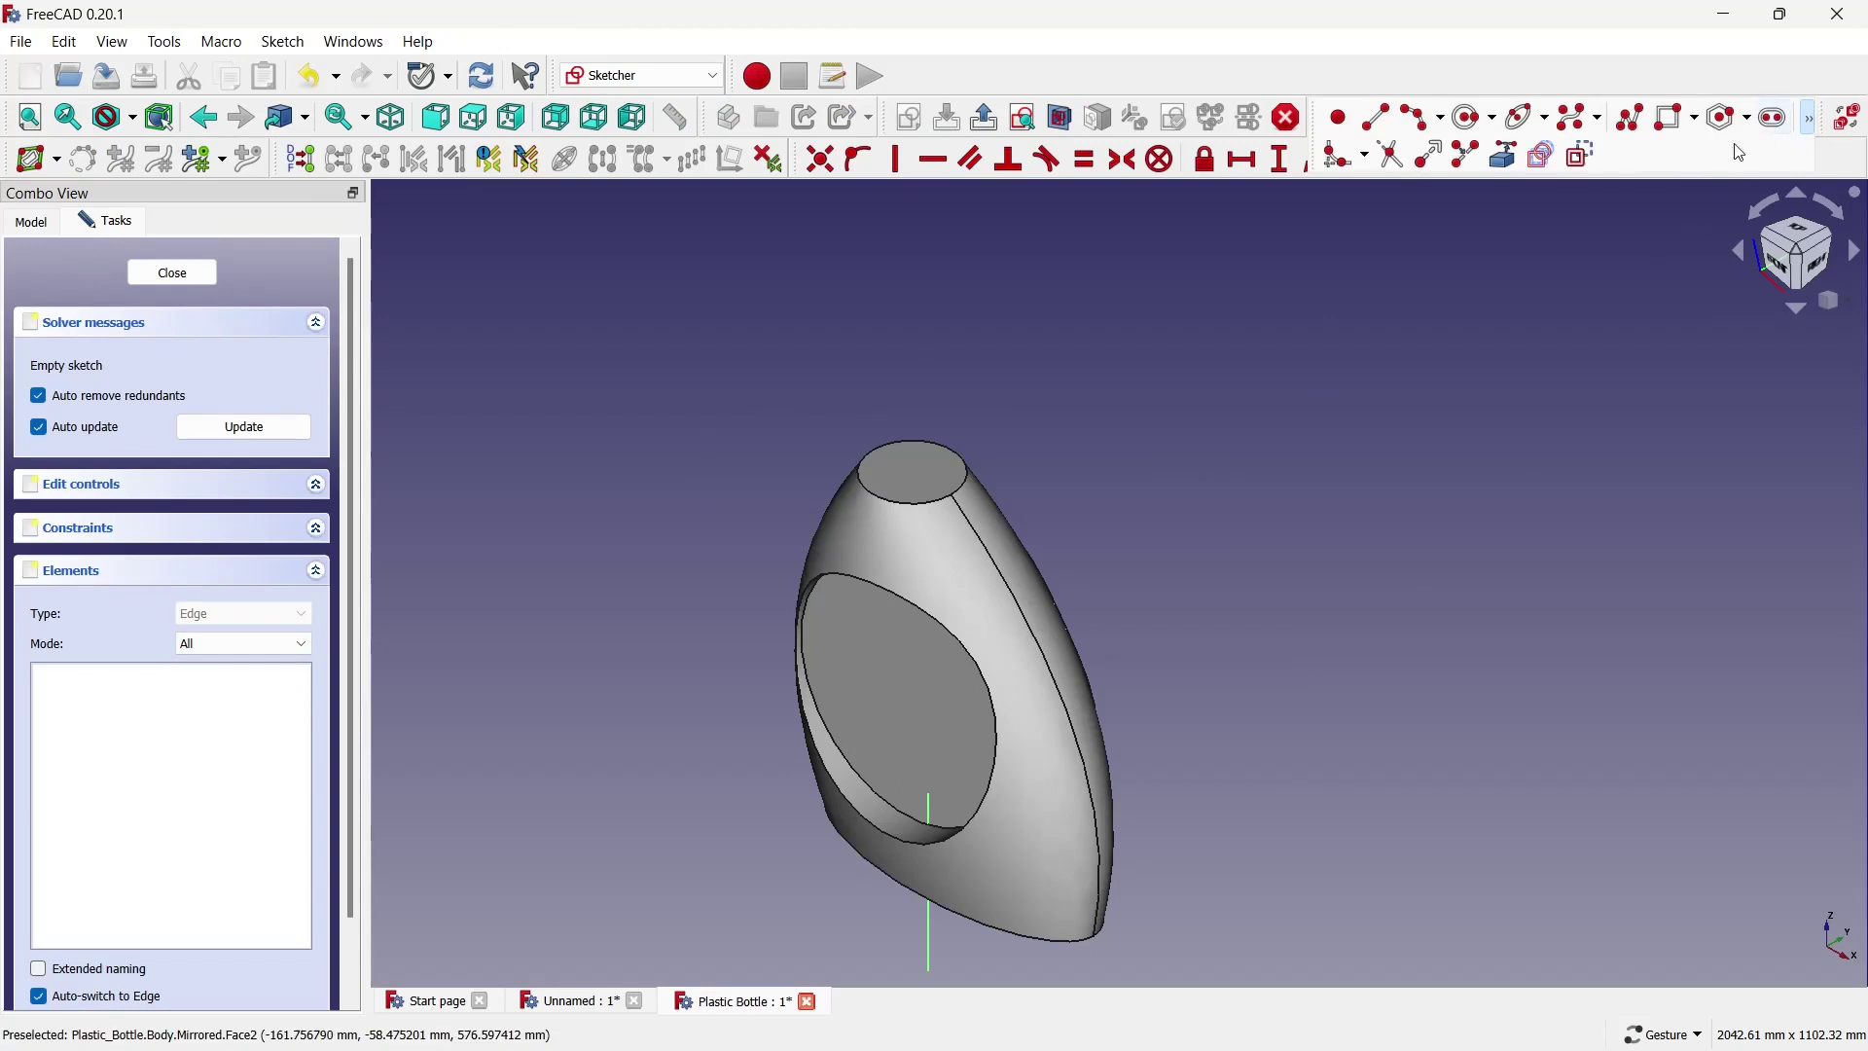
{"action": "left_click", "coordinate": [1503, 177]}
{"action": "scroll", "coordinate": [750, 834], "scroll_direction": "up", "scroll_amount": 2}
{"action": "scroll", "coordinate": [934, 658], "scroll_direction": "up", "scroll_amount": 3}
{"action": "scroll", "coordinate": [896, 626], "scroll_direction": "up", "scroll_amount": 3}
{"action": "scroll", "coordinate": [915, 620], "scroll_direction": "up", "scroll_amount": 2}
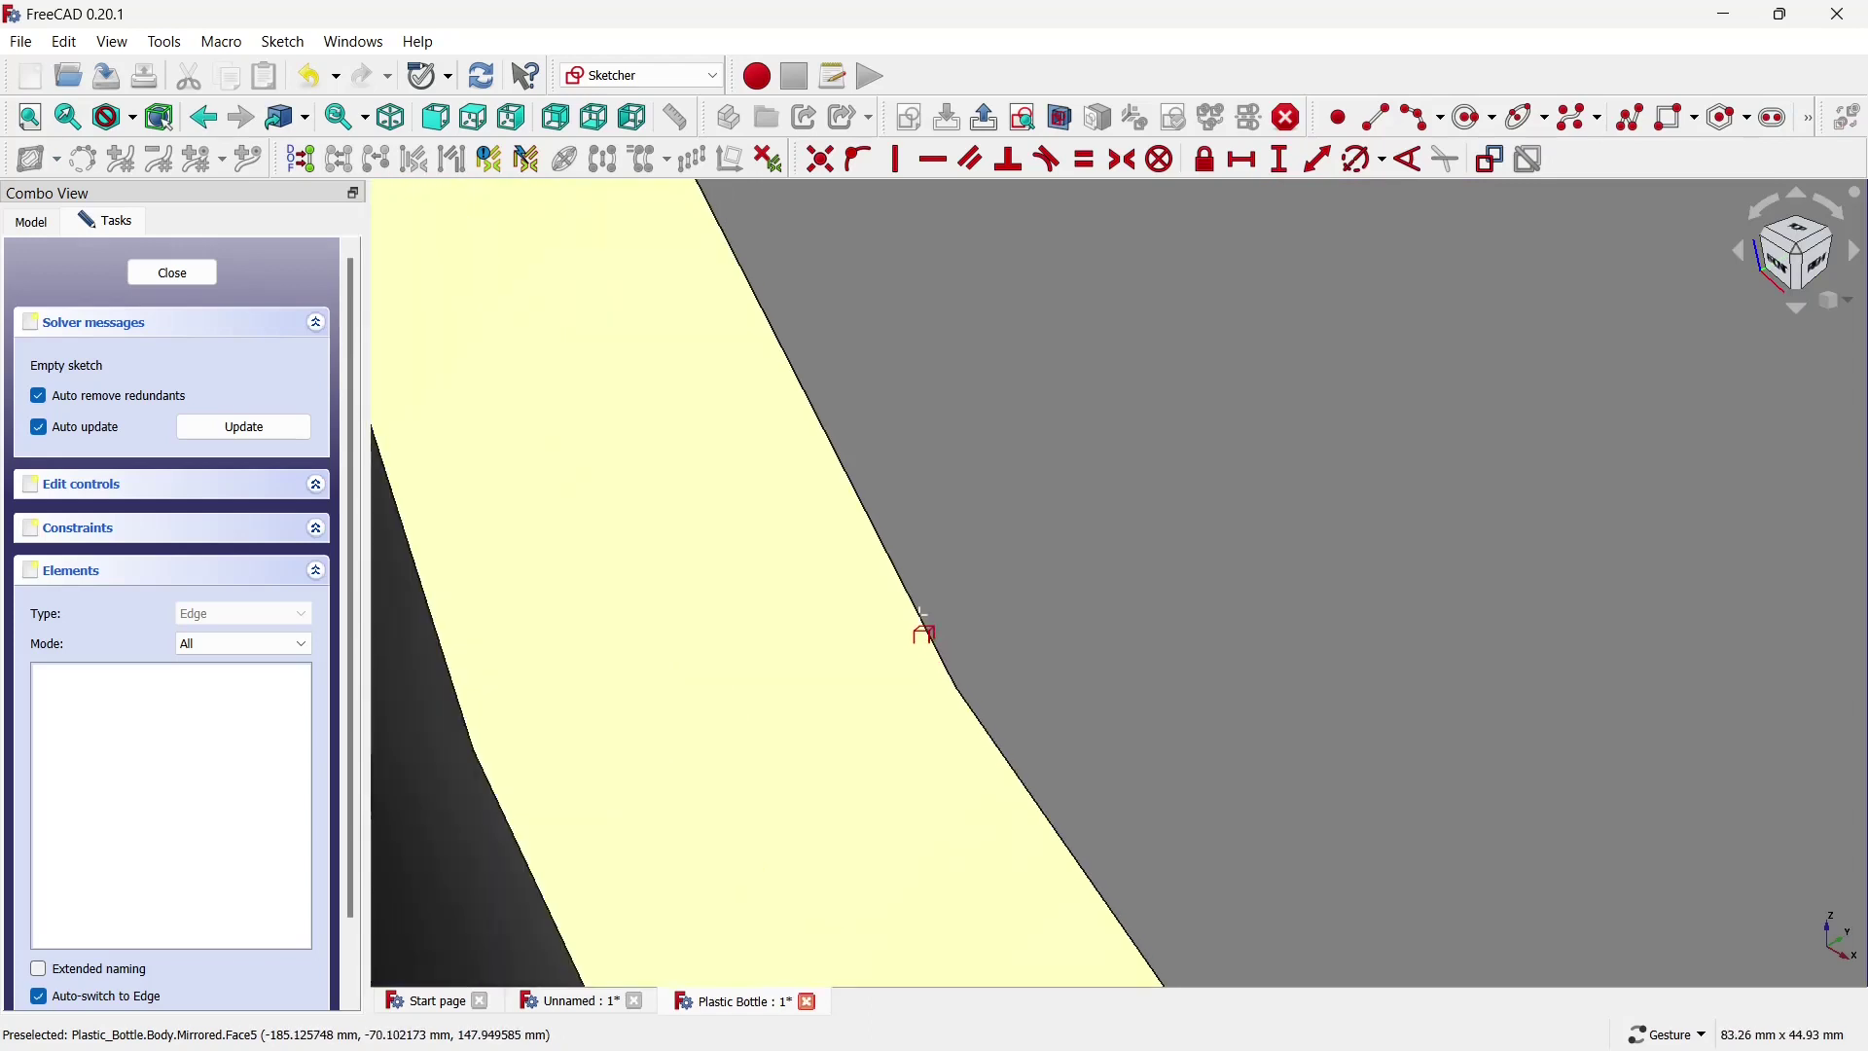
{"action": "left_click", "coordinate": [922, 613]}
{"action": "scroll", "coordinate": [884, 621], "scroll_direction": "down", "scroll_amount": 5}
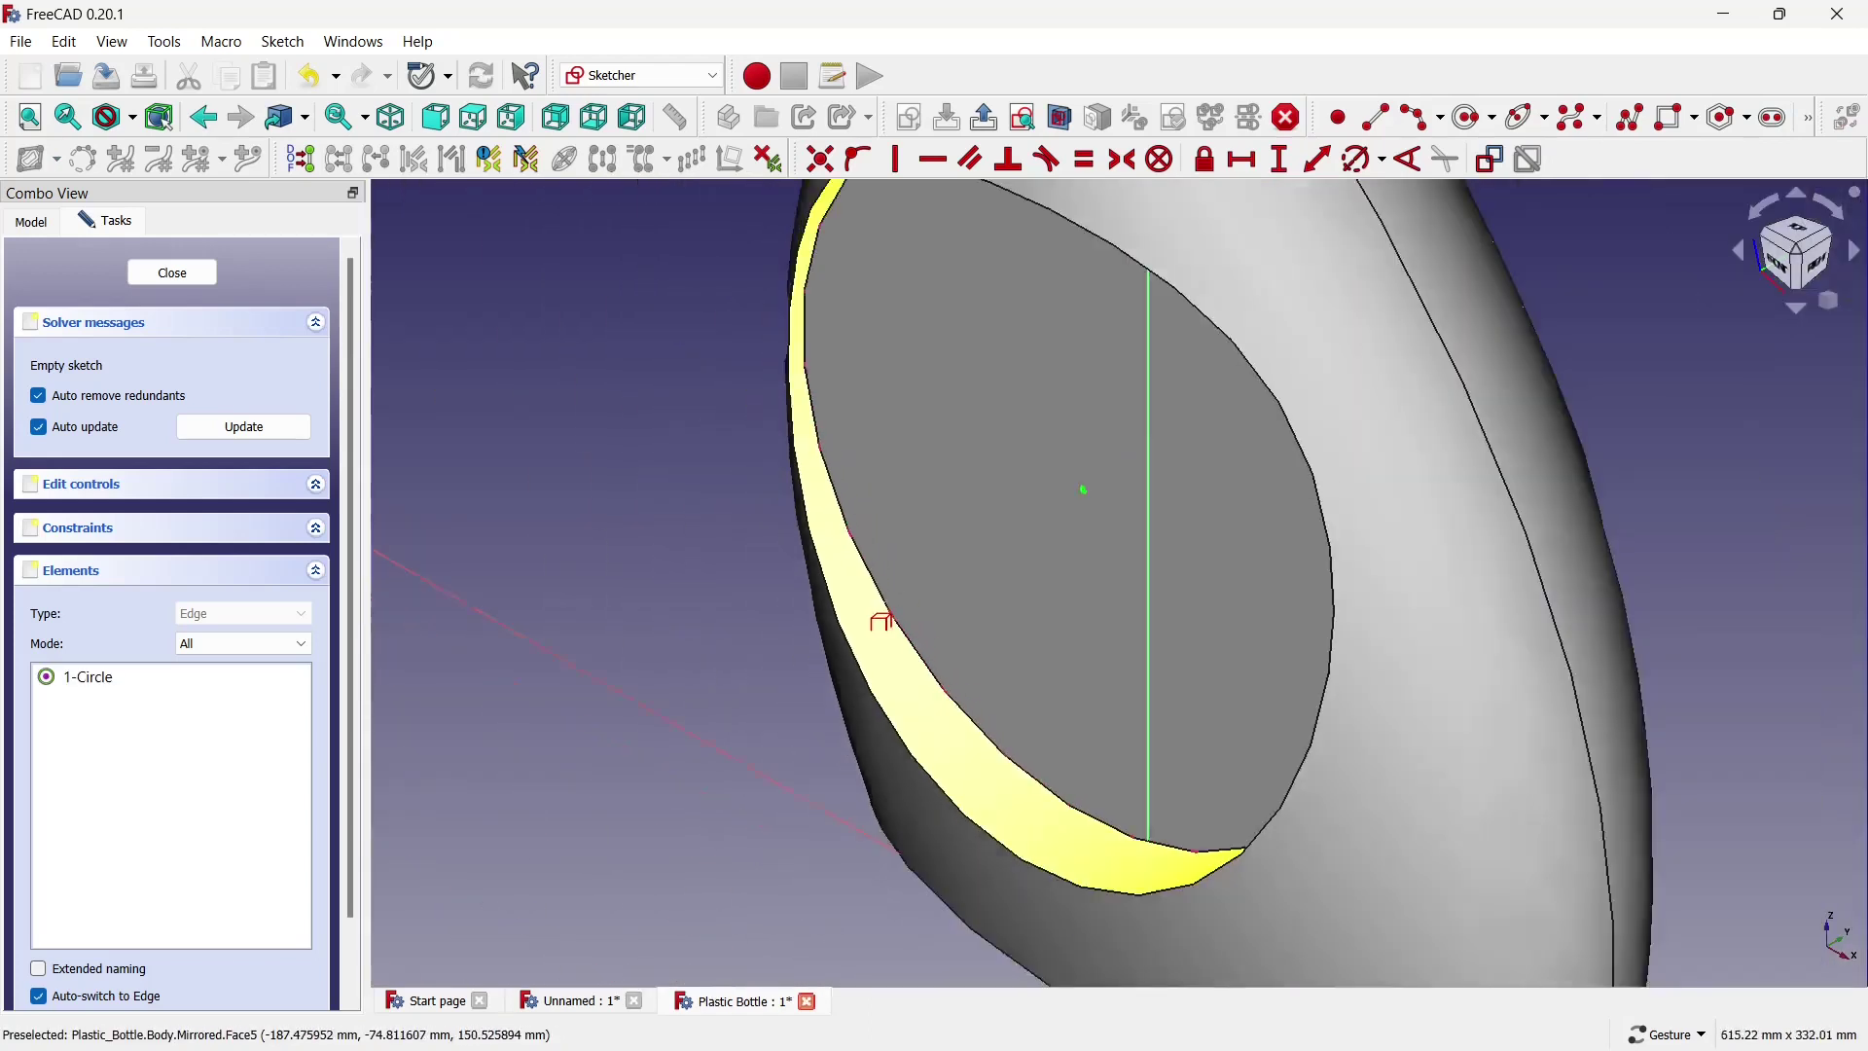
{"action": "scroll", "coordinate": [883, 621], "scroll_direction": "down", "scroll_amount": 5}
{"action": "left_click", "coordinate": [1777, 278]}
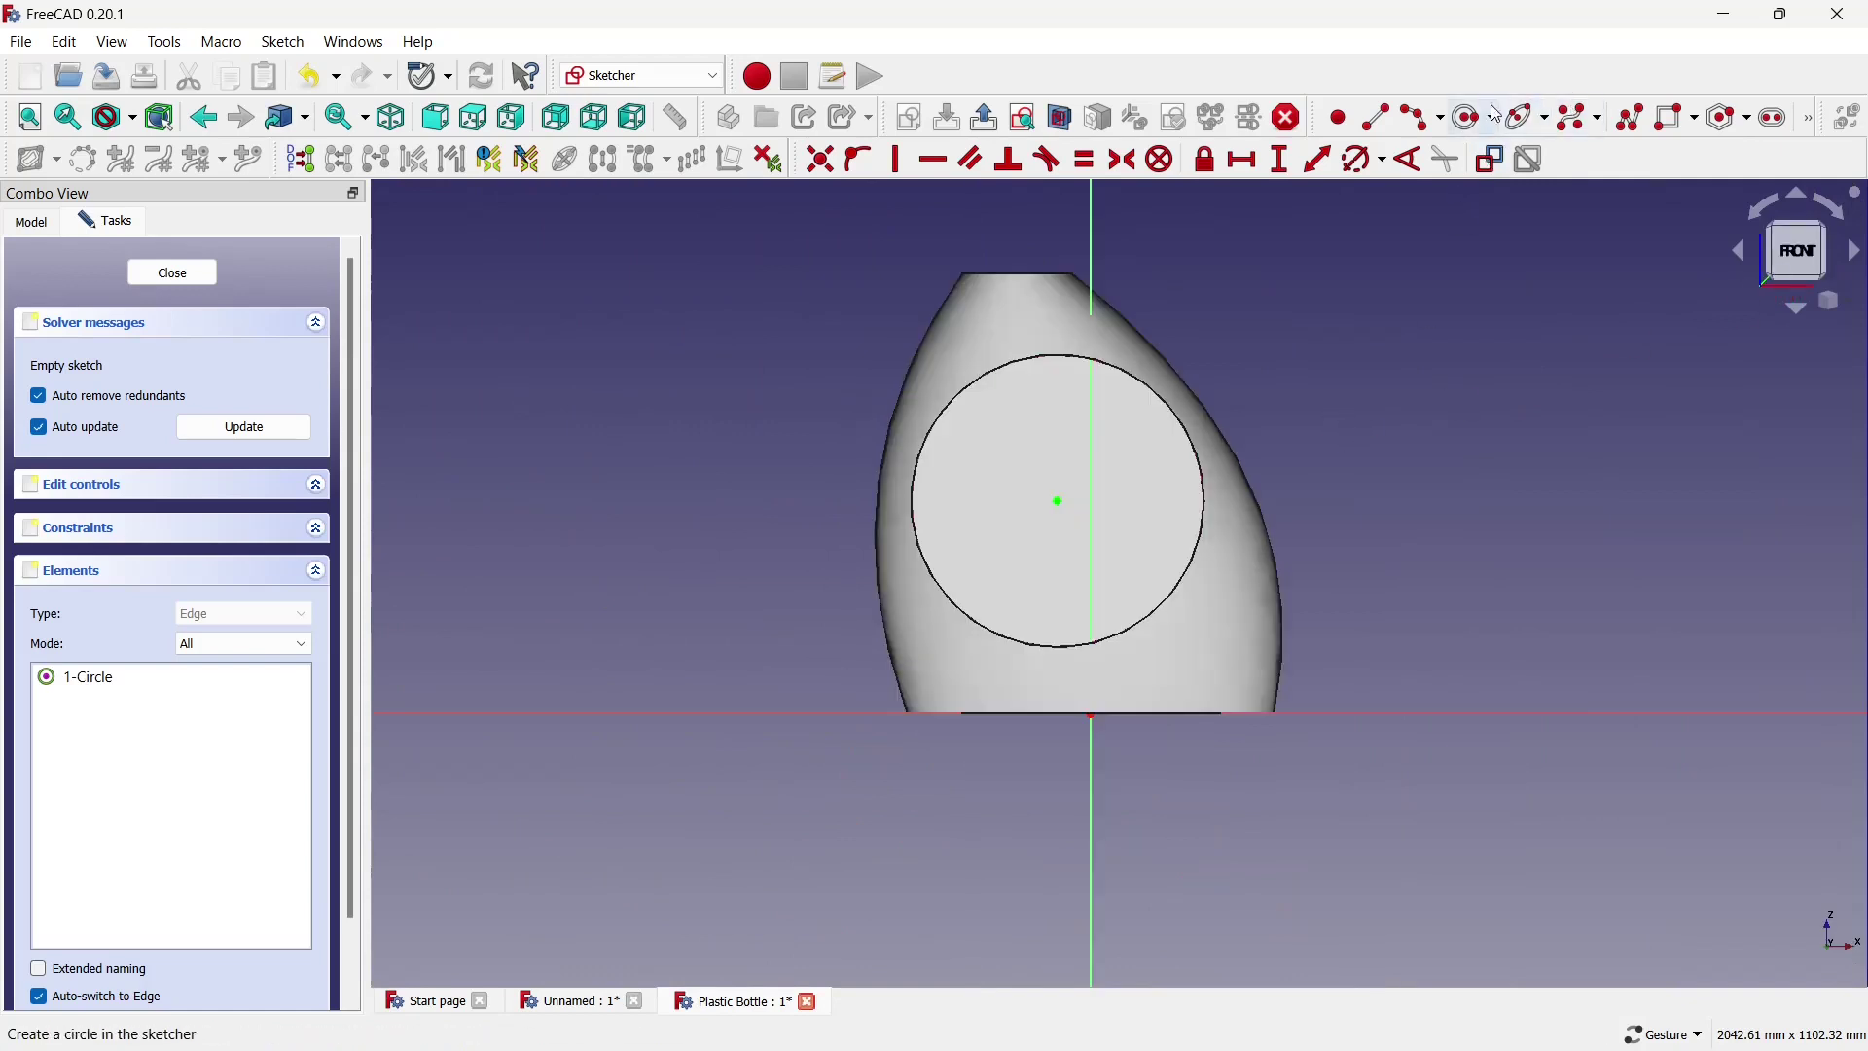
Draw a centre-point arc across the circle and switch the display to wireframe.
{"action": "left_click", "coordinate": [1419, 116]}
{"action": "scroll", "coordinate": [1308, 396], "scroll_direction": "up", "scroll_amount": 3}
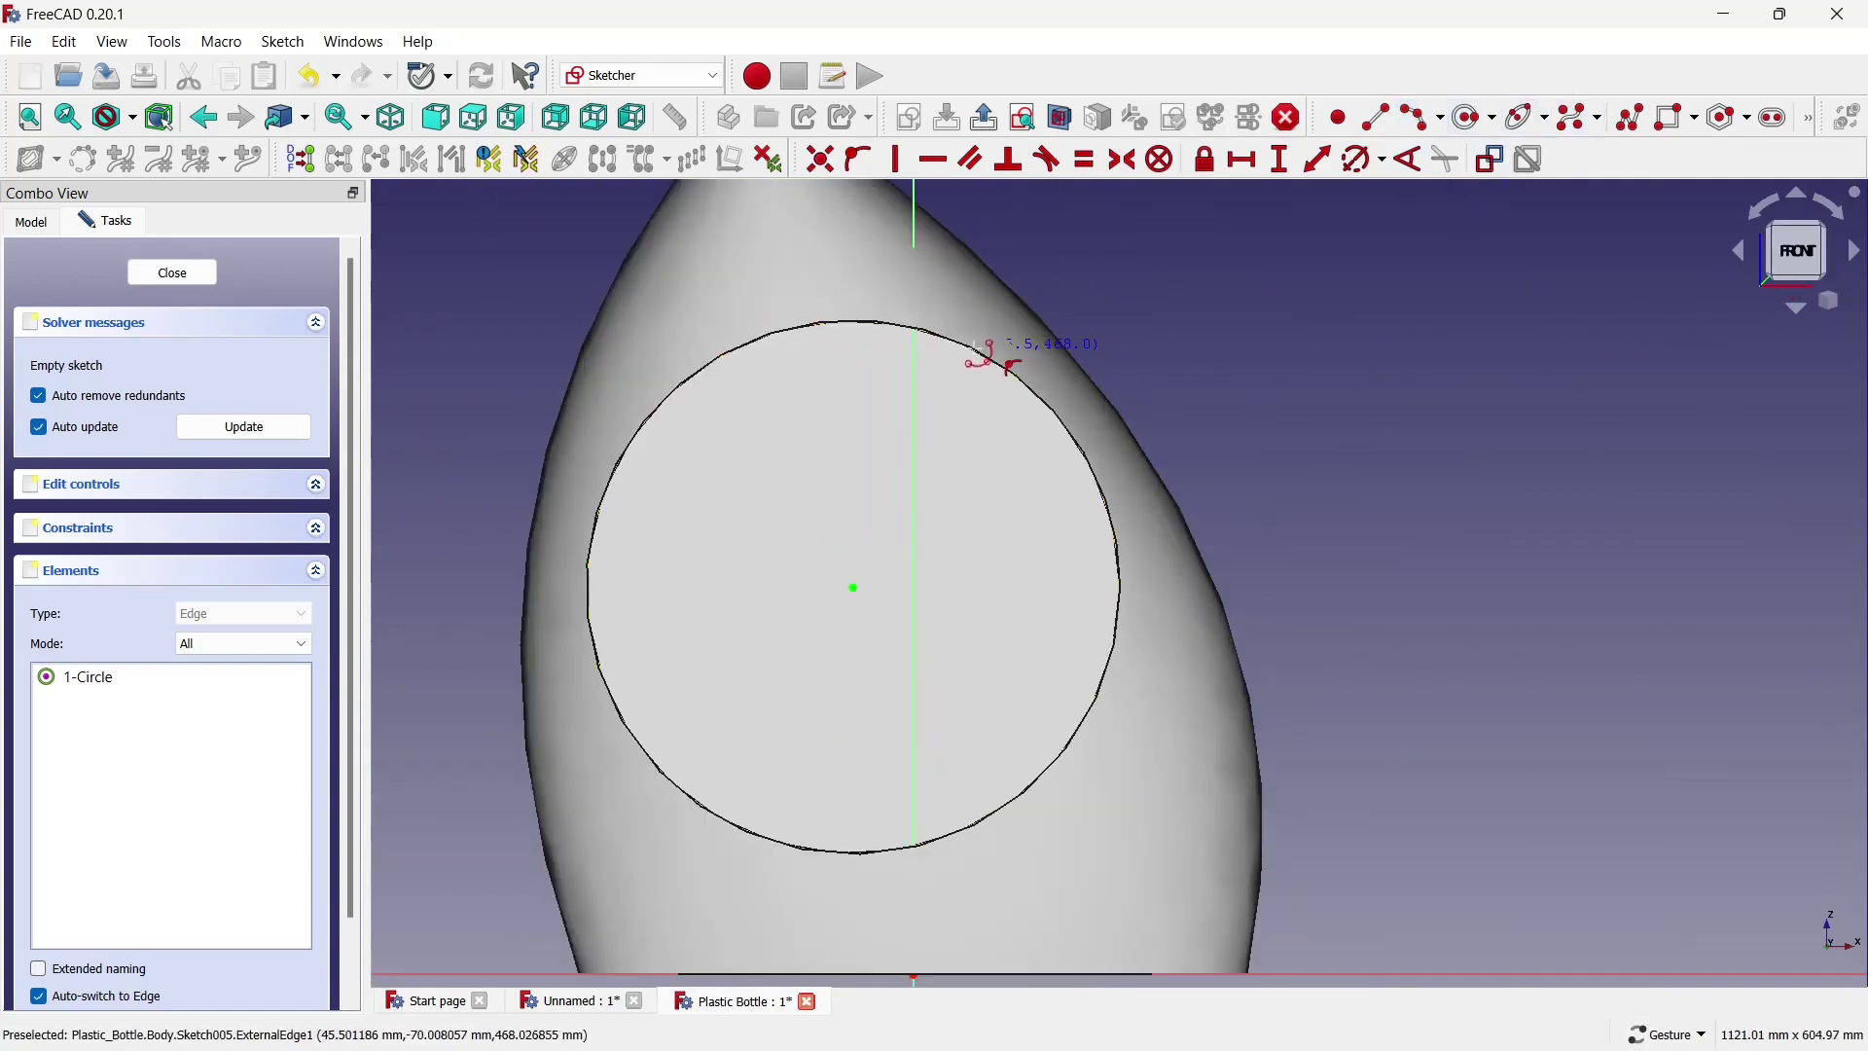
{"action": "left_click", "coordinate": [1027, 487]}
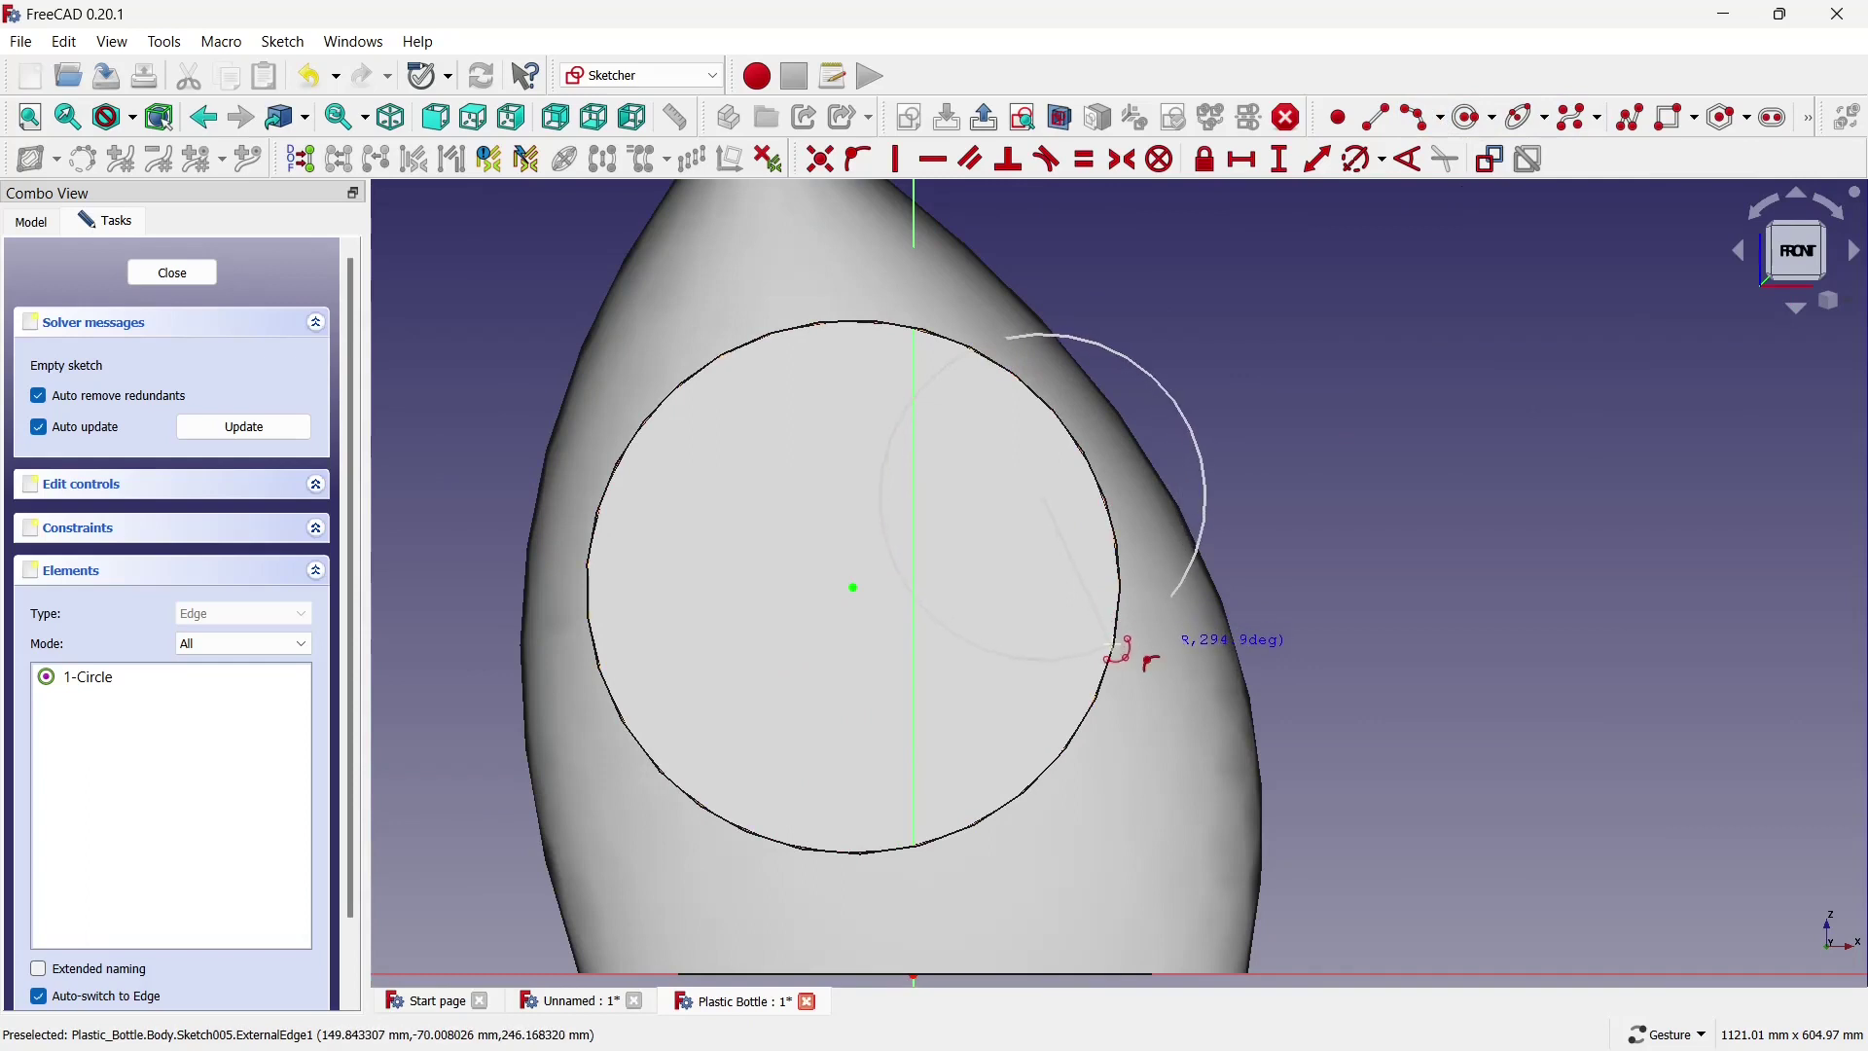
{"action": "left_click", "coordinate": [1034, 601]}
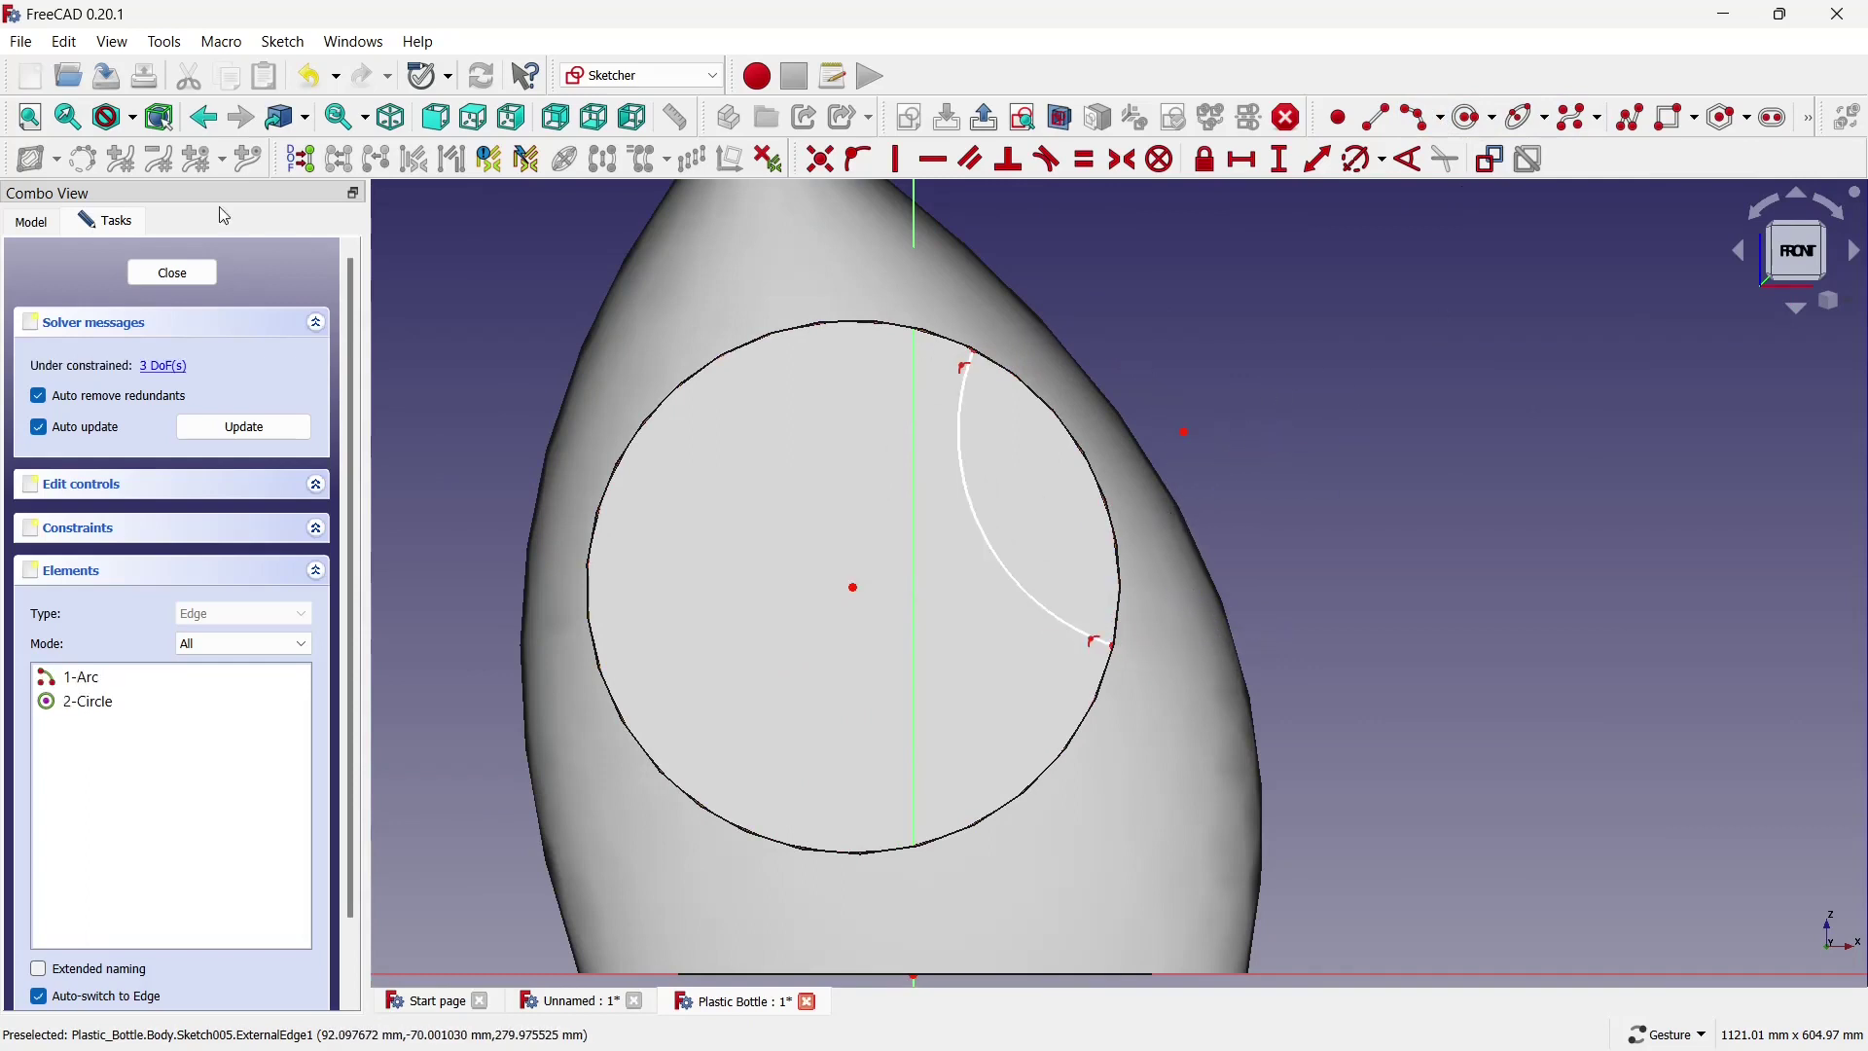
{"action": "left_click", "coordinate": [130, 117]}
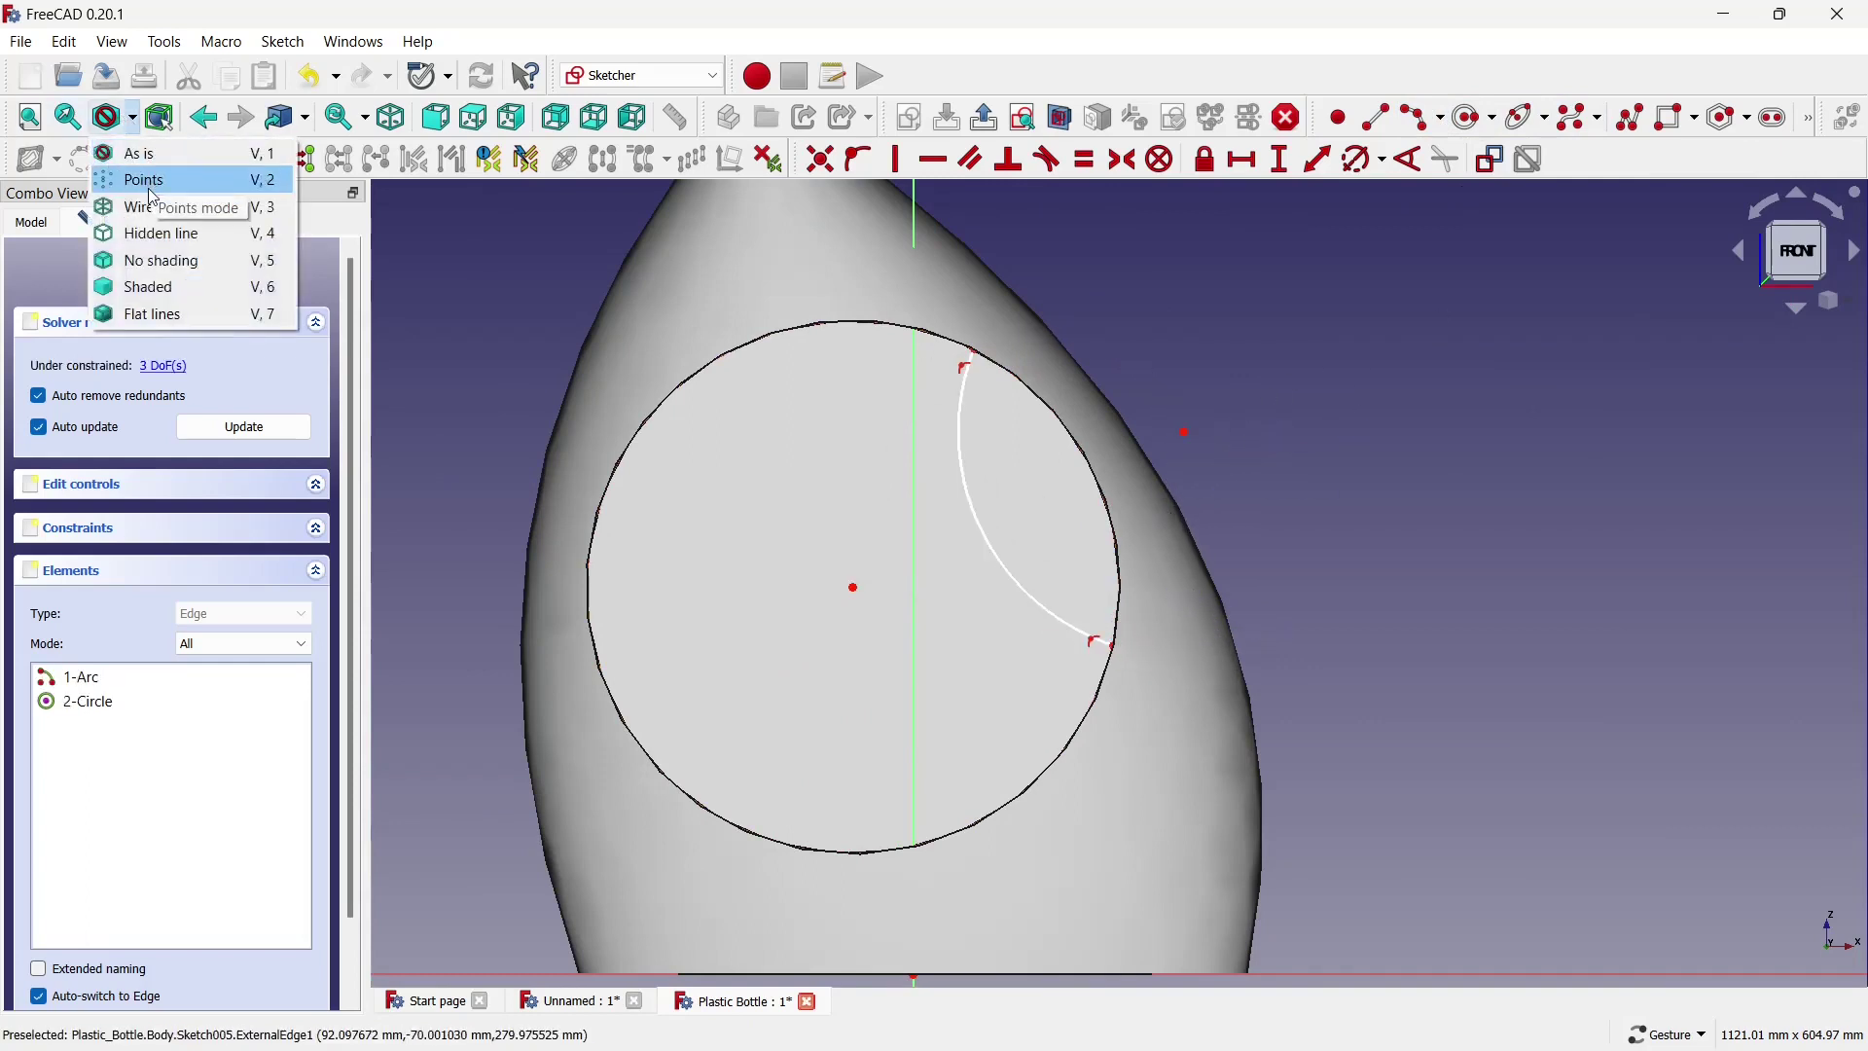
{"action": "left_click", "coordinate": [152, 204]}
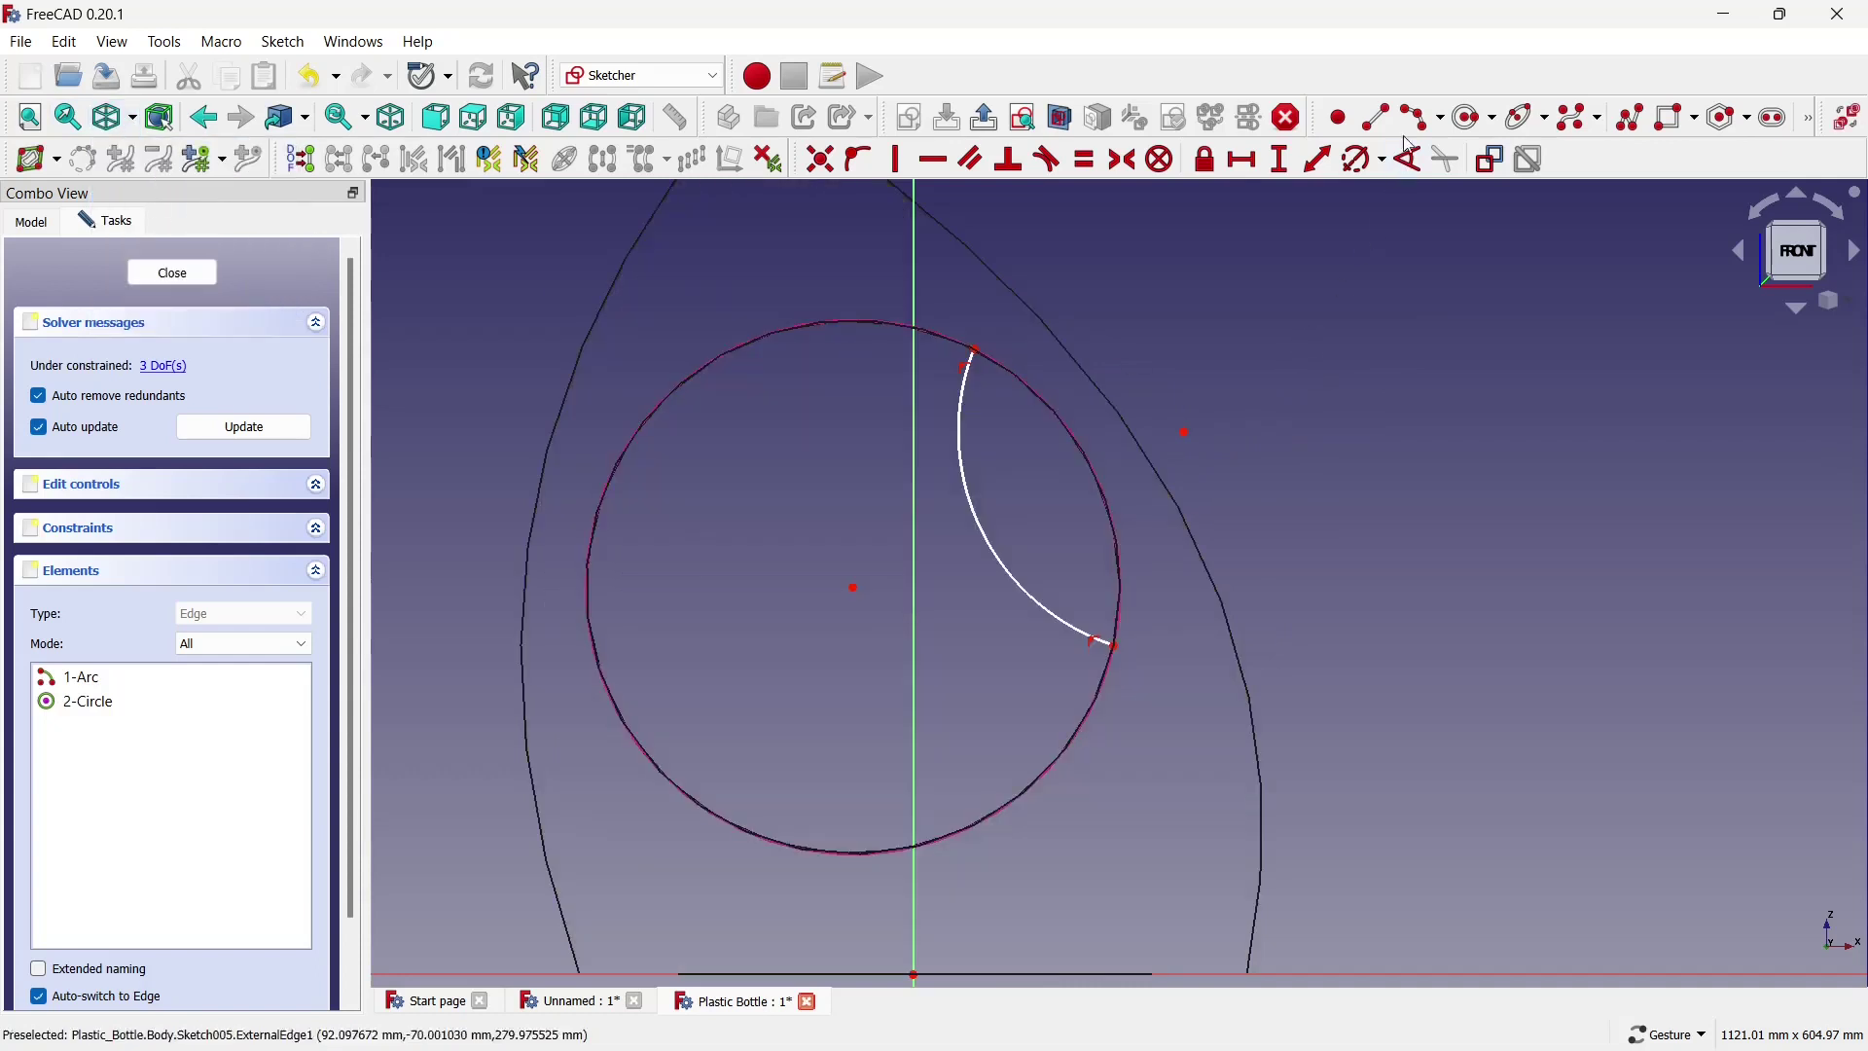
Constrain the arc radius to 300 mm, snap its ends onto the circle, and join them with a line.
{"action": "left_click", "coordinate": [1363, 160]}
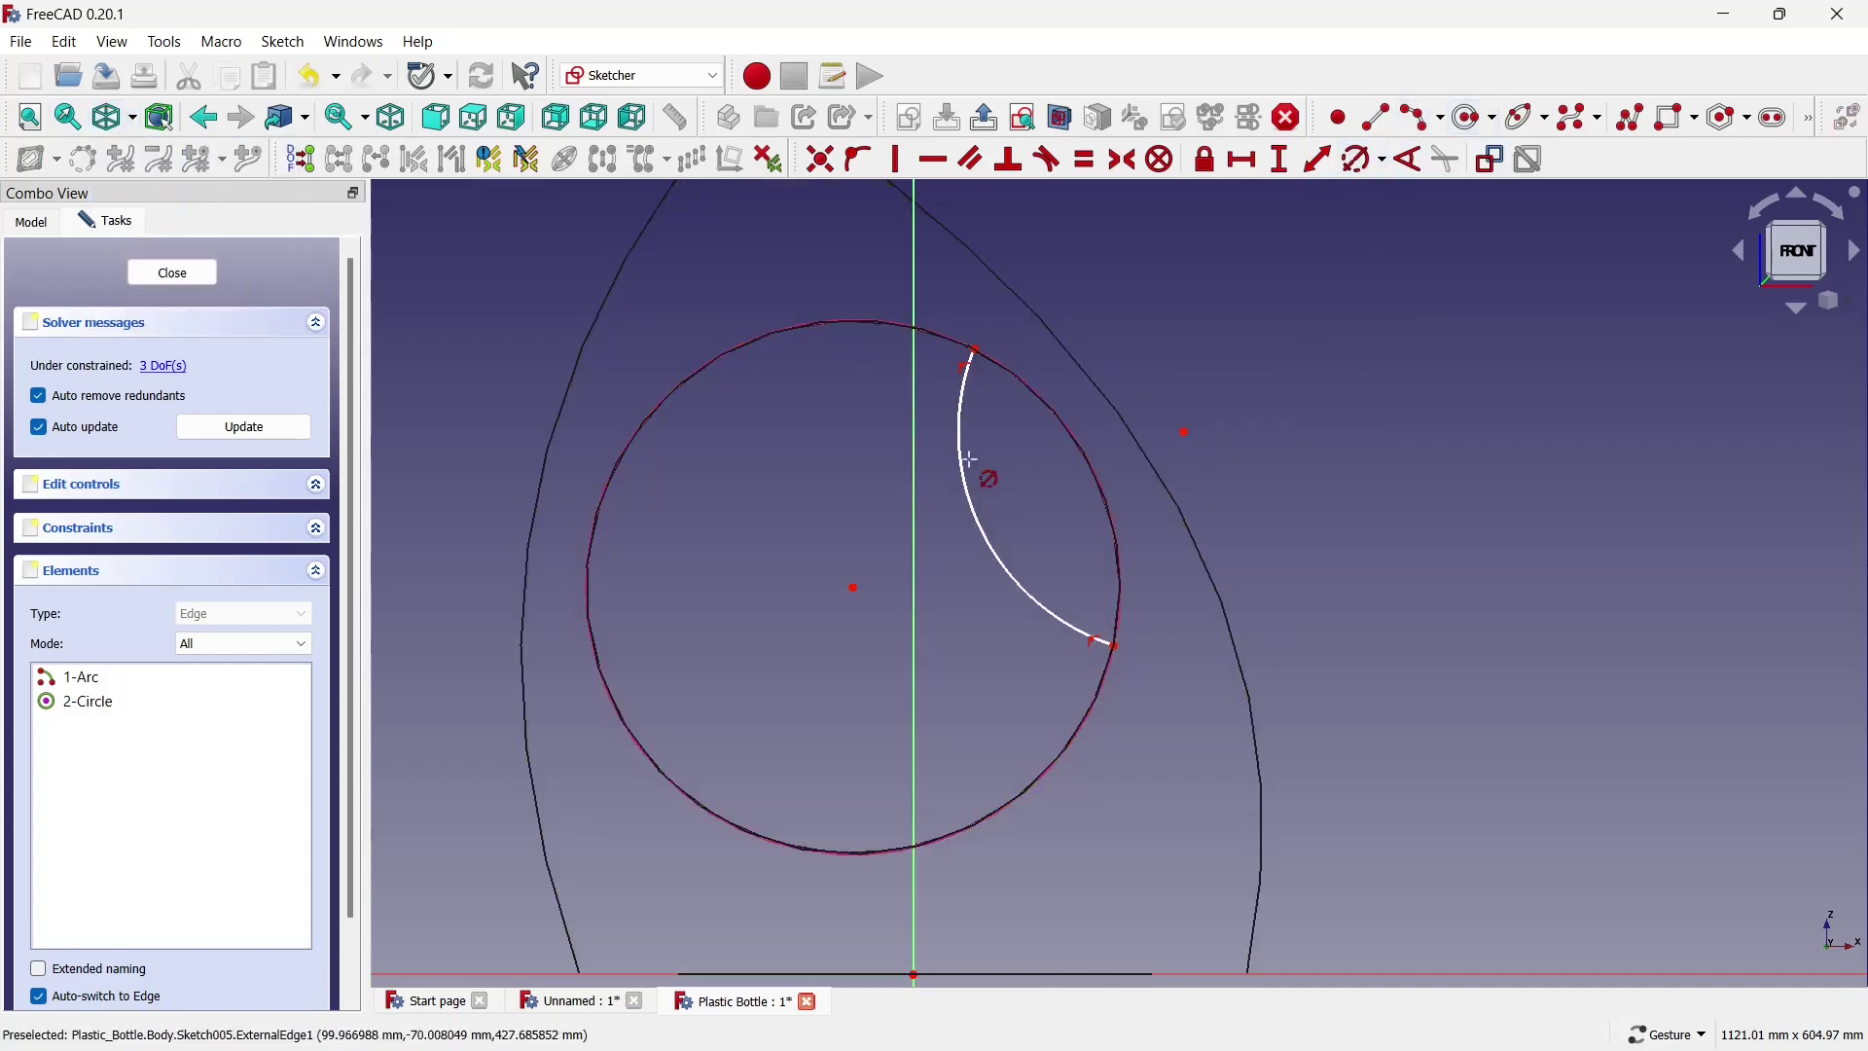
{"action": "left_click", "coordinate": [968, 467]}
{"action": "type", "text": "300"}
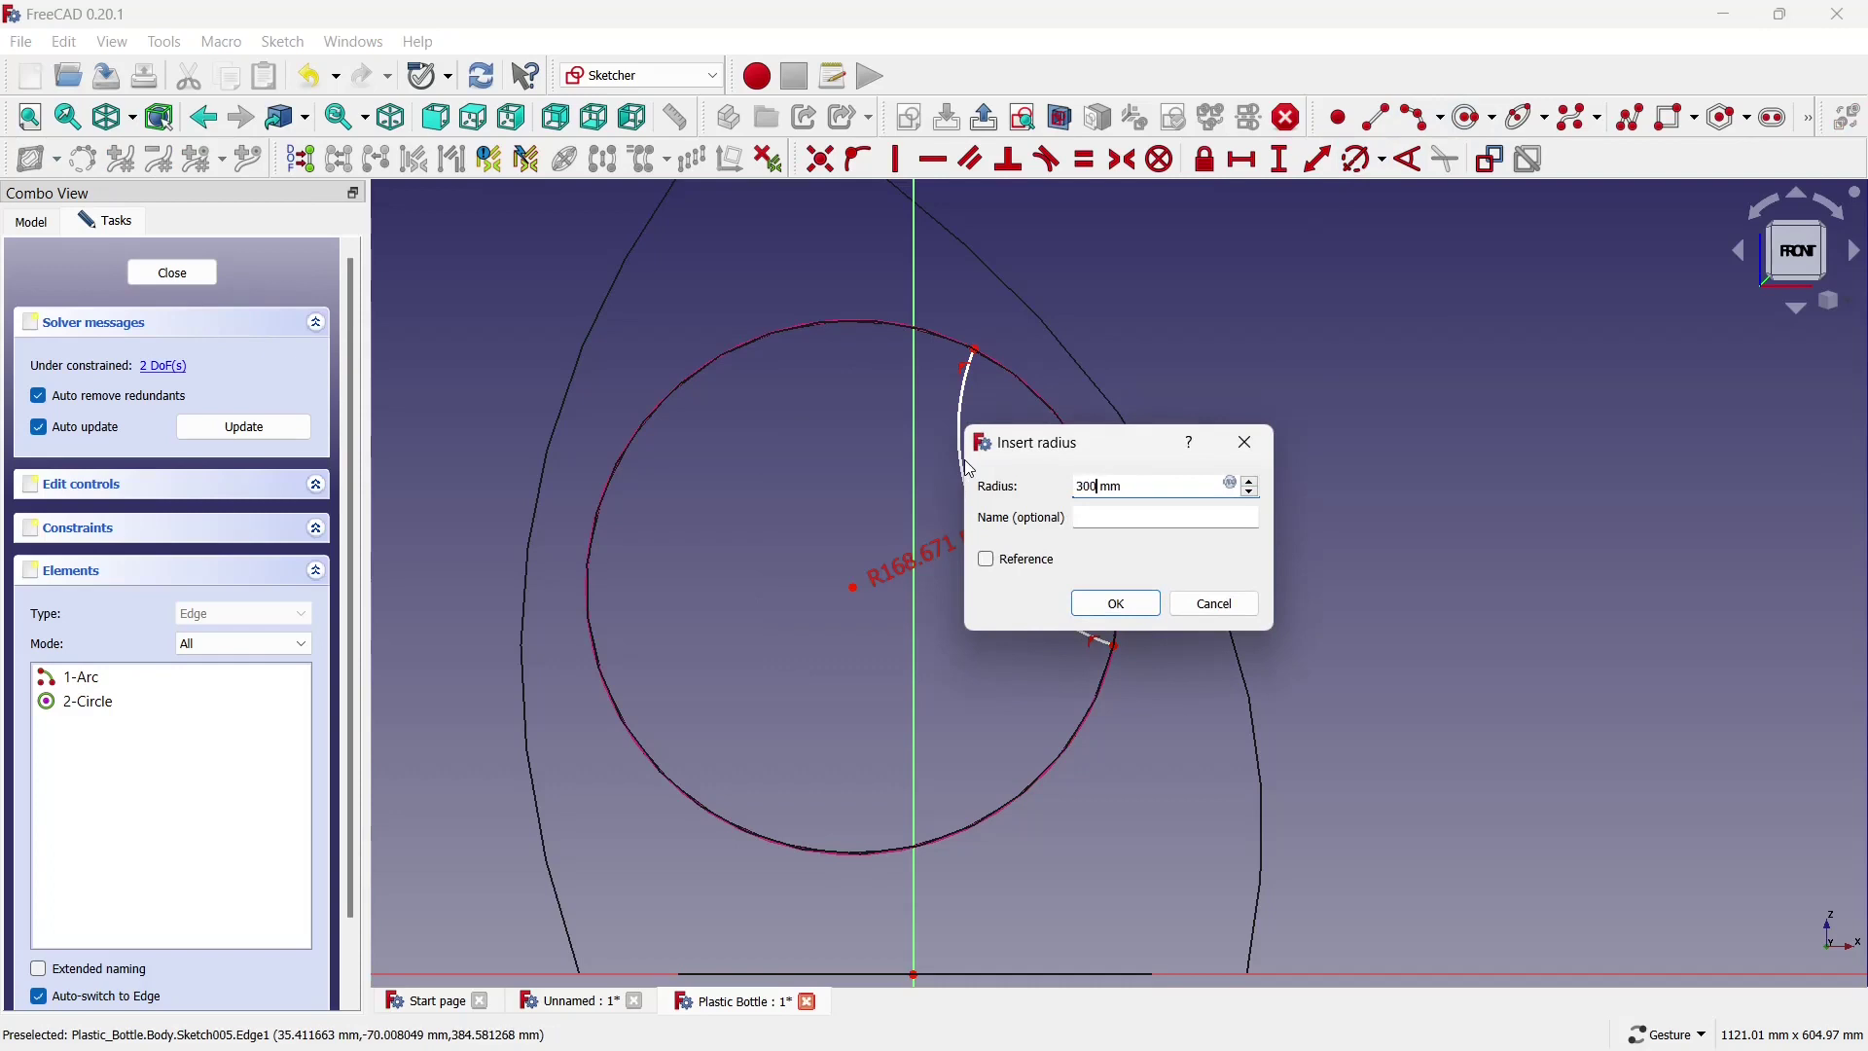
{"action": "left_click", "coordinate": [1117, 603]}
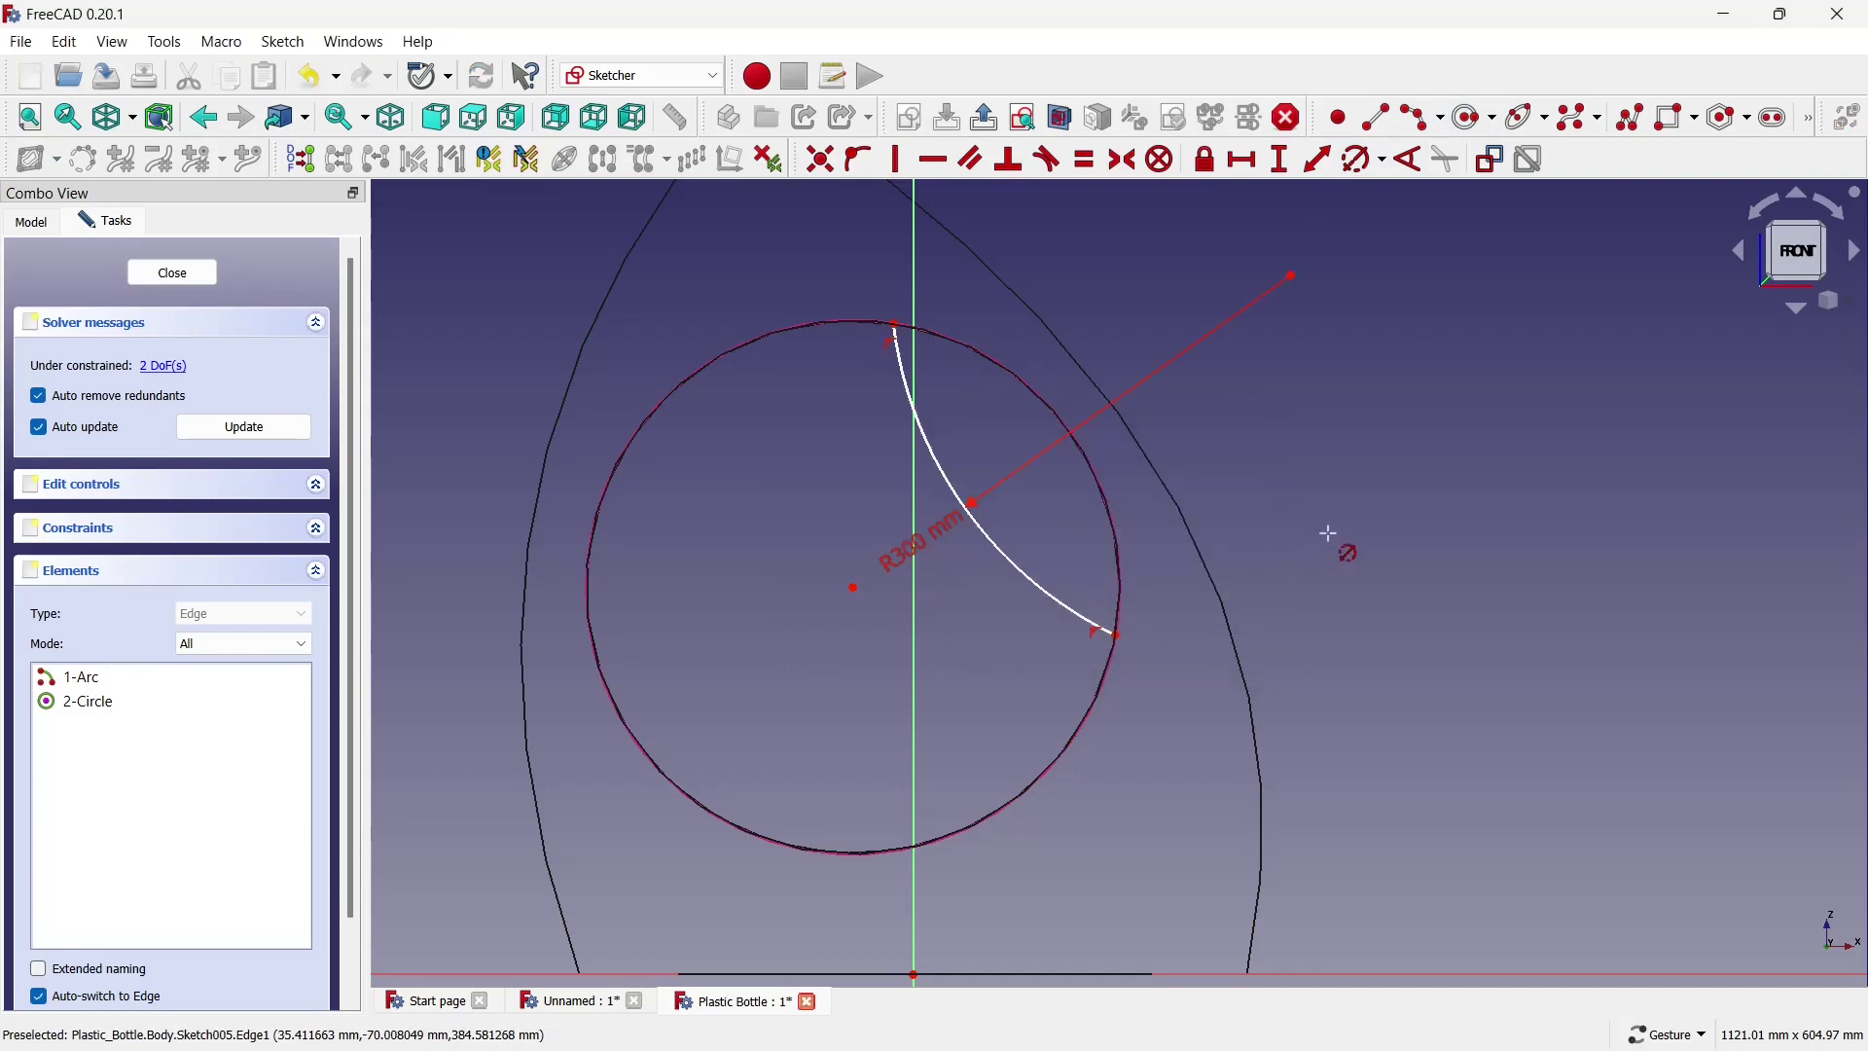
{"action": "left_click_drag", "start_coordinate": [896, 326], "coordinate": [959, 352]}
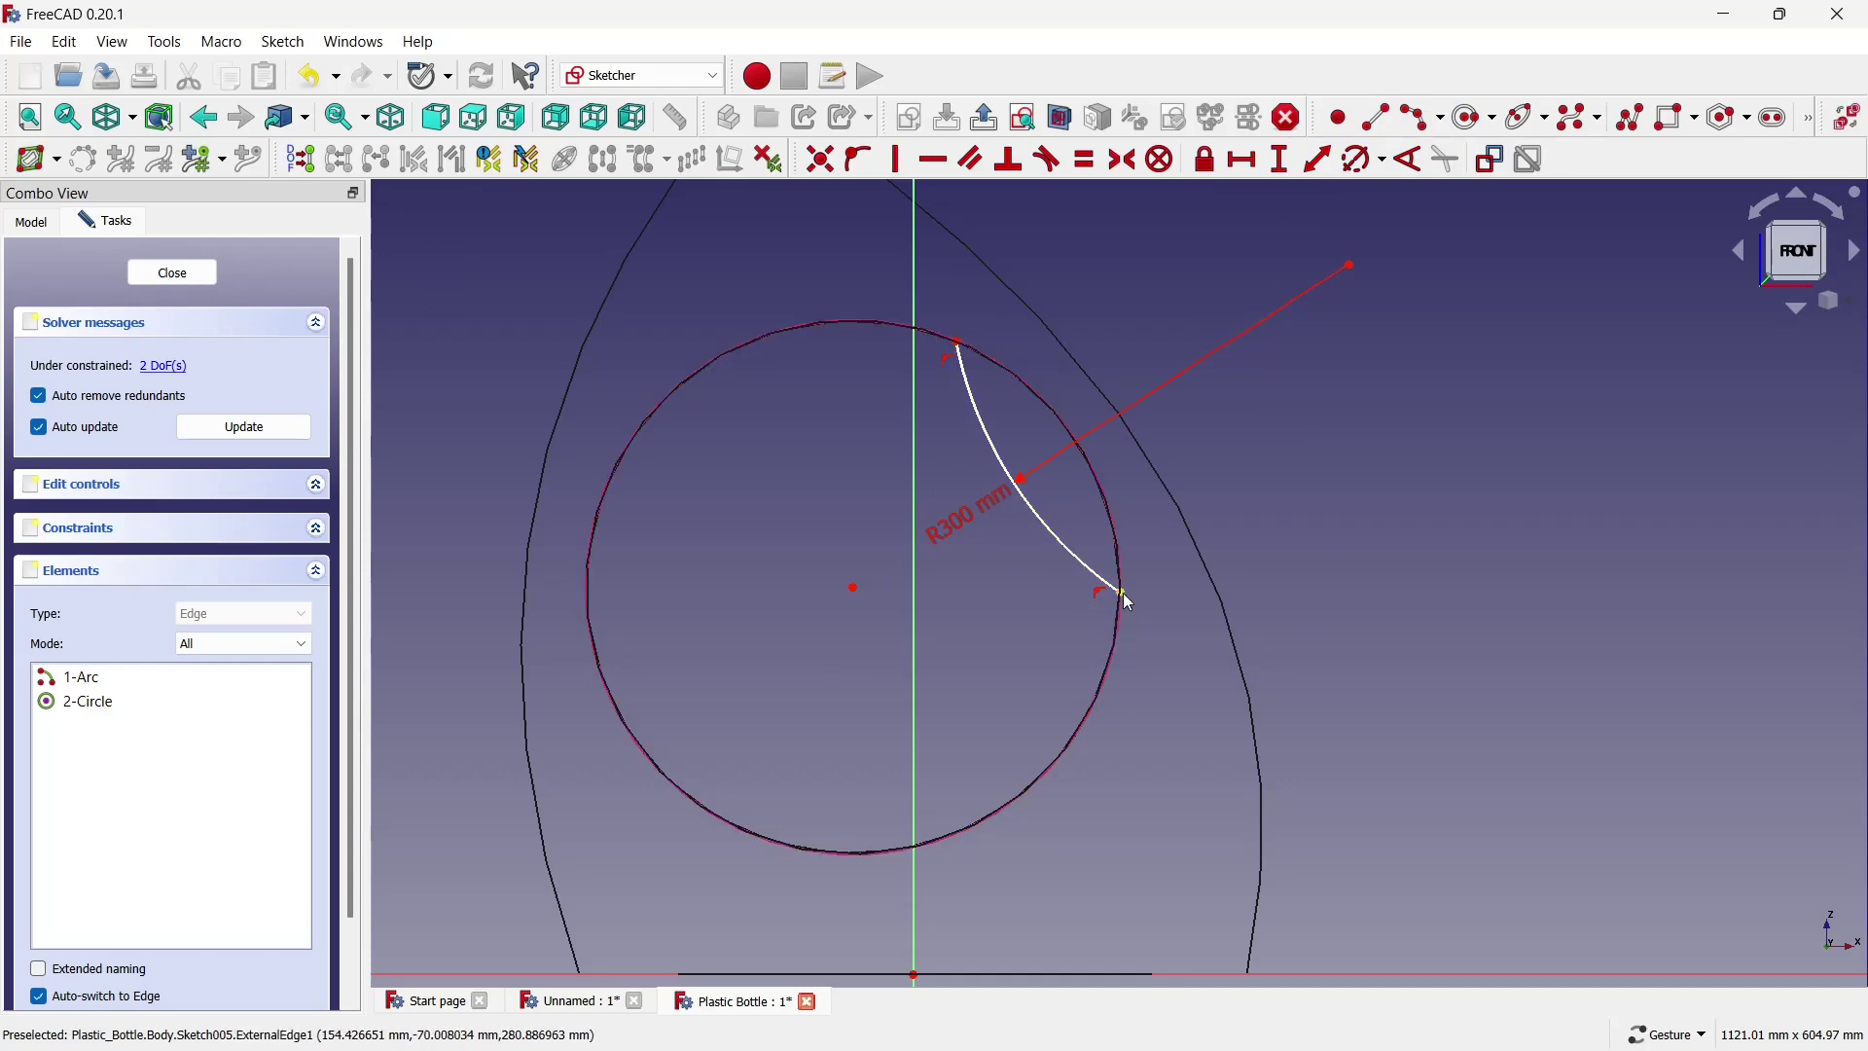
{"action": "left_click_drag", "start_coordinate": [1125, 596], "coordinate": [1099, 652]}
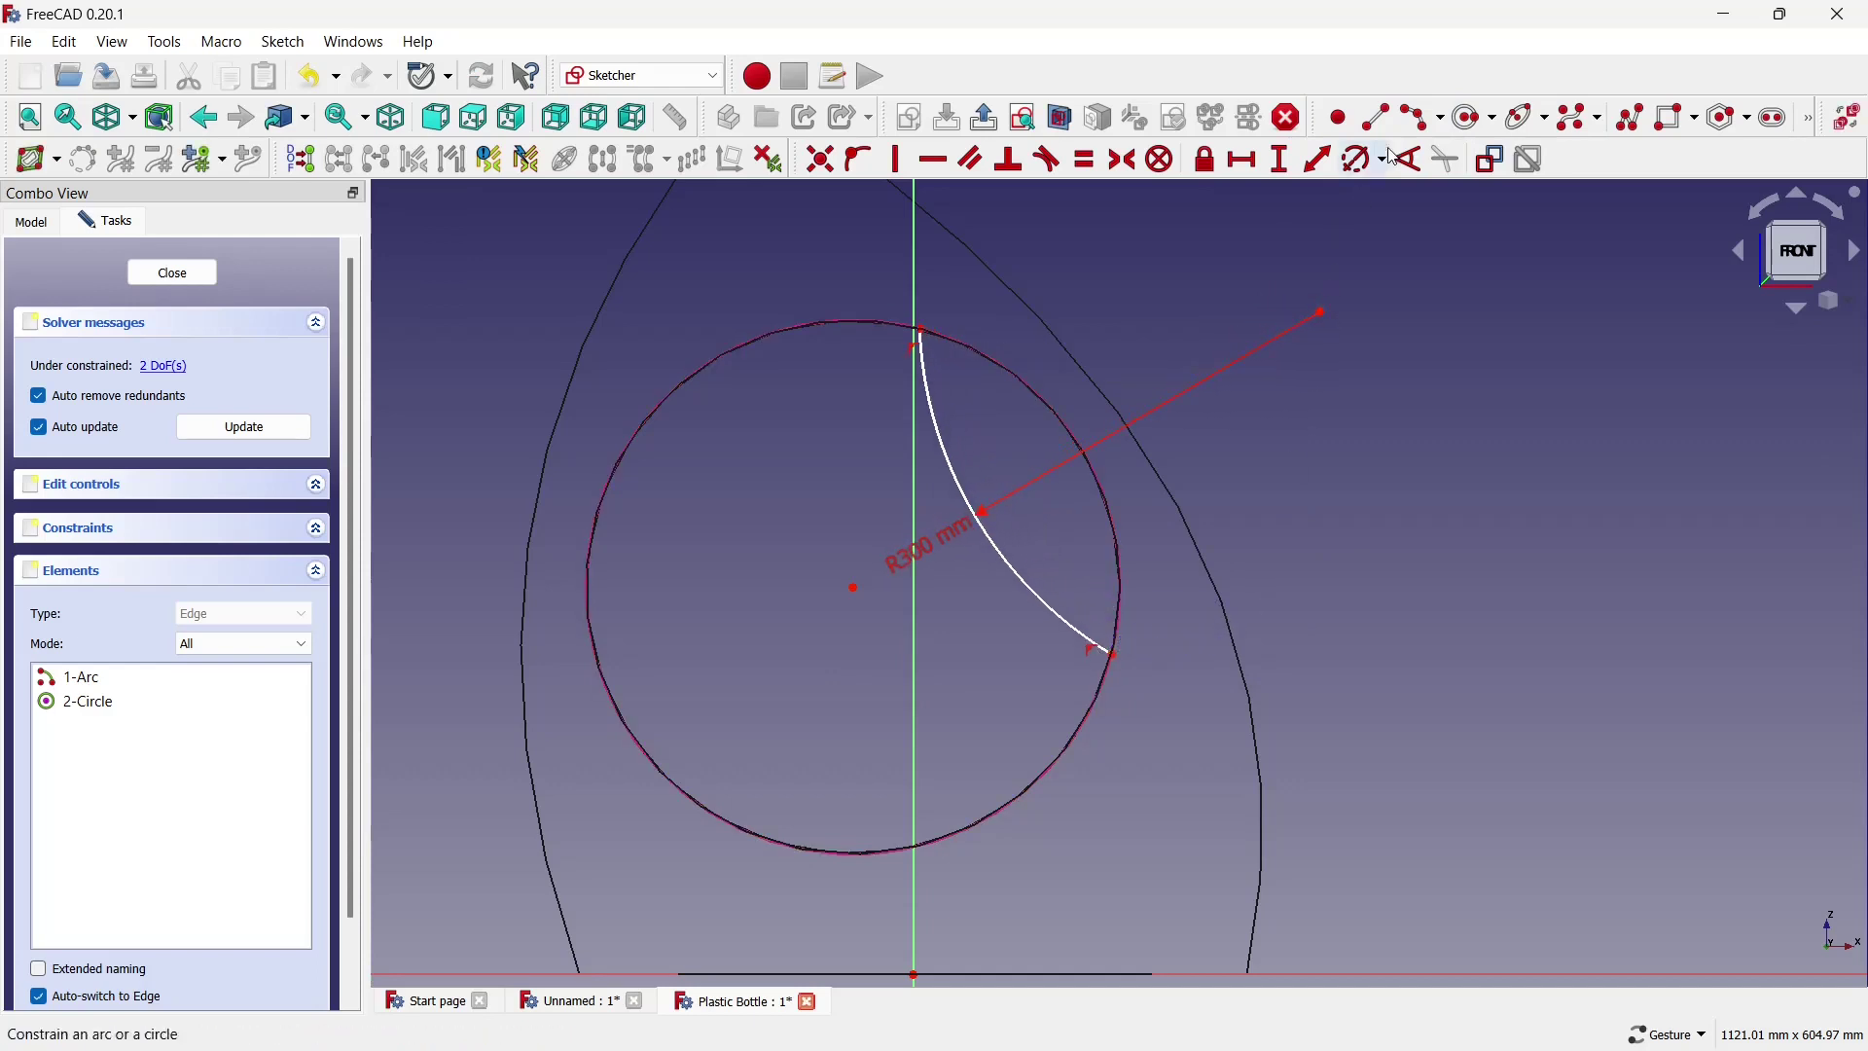
{"action": "left_click", "coordinate": [1376, 118]}
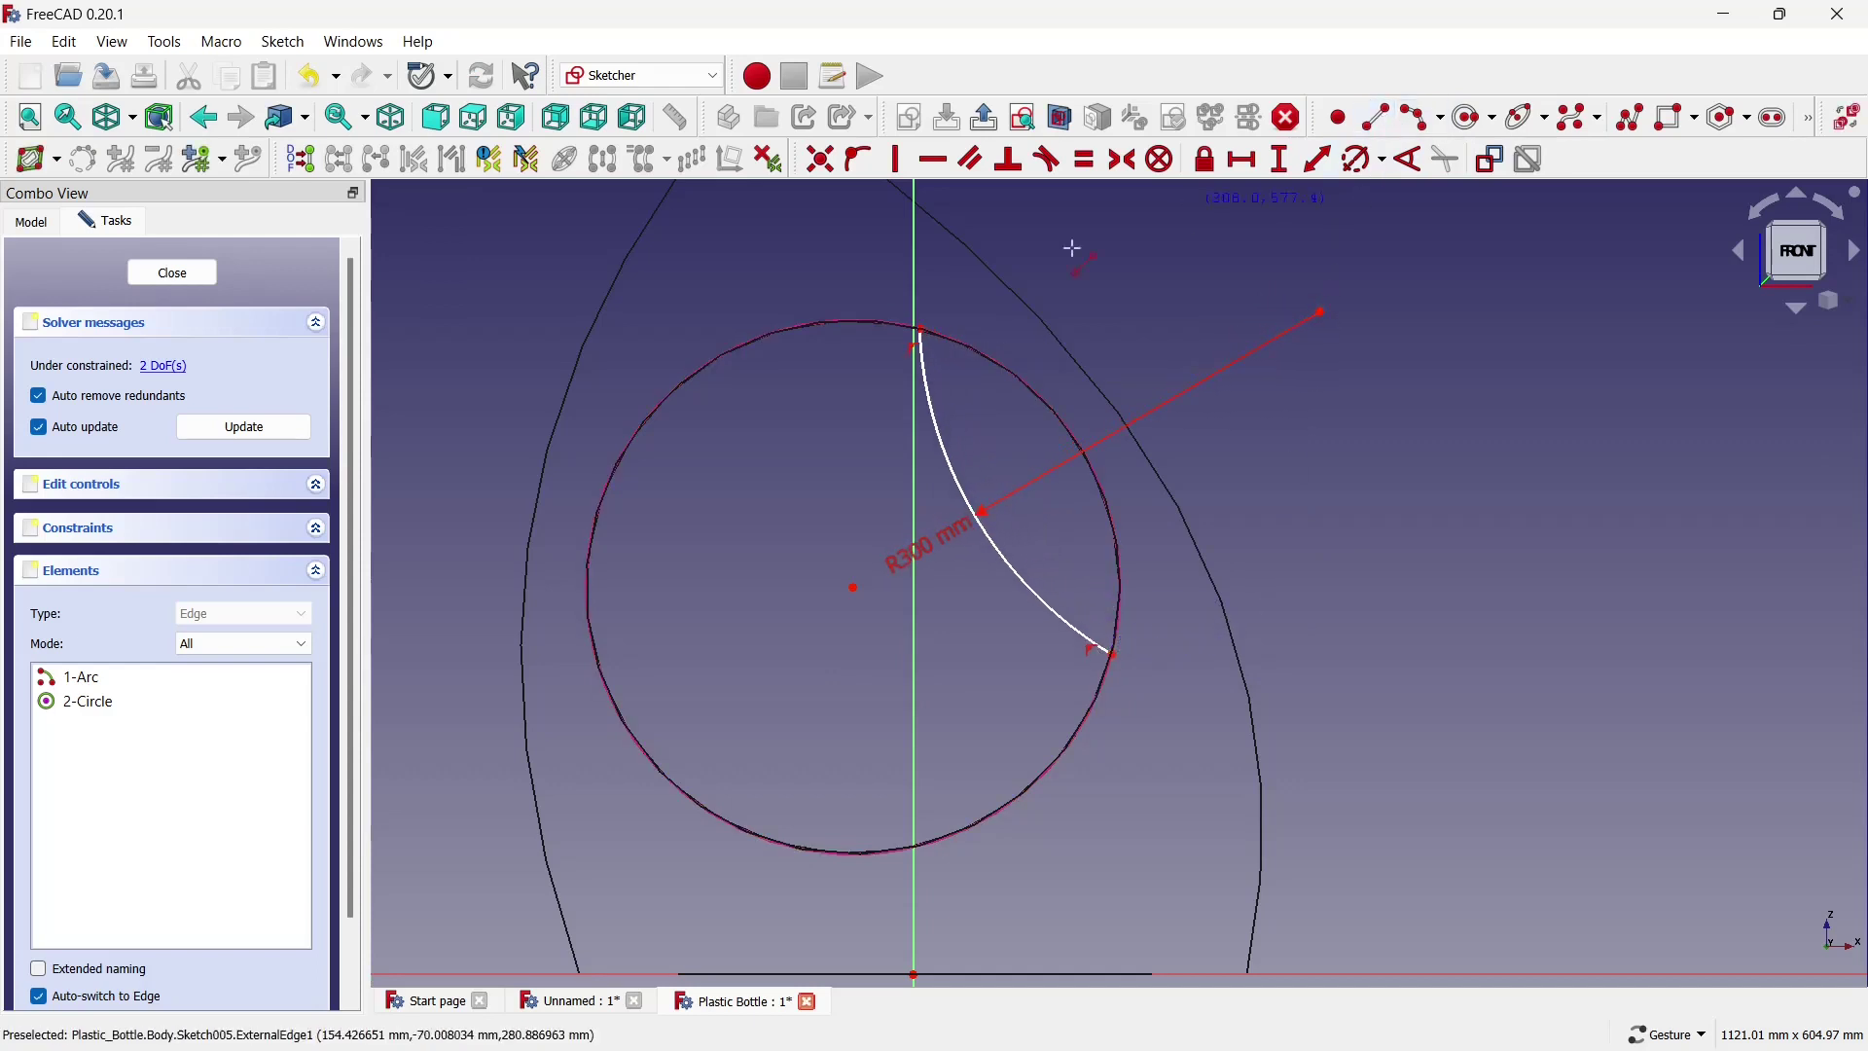
{"action": "left_click", "coordinate": [921, 331]}
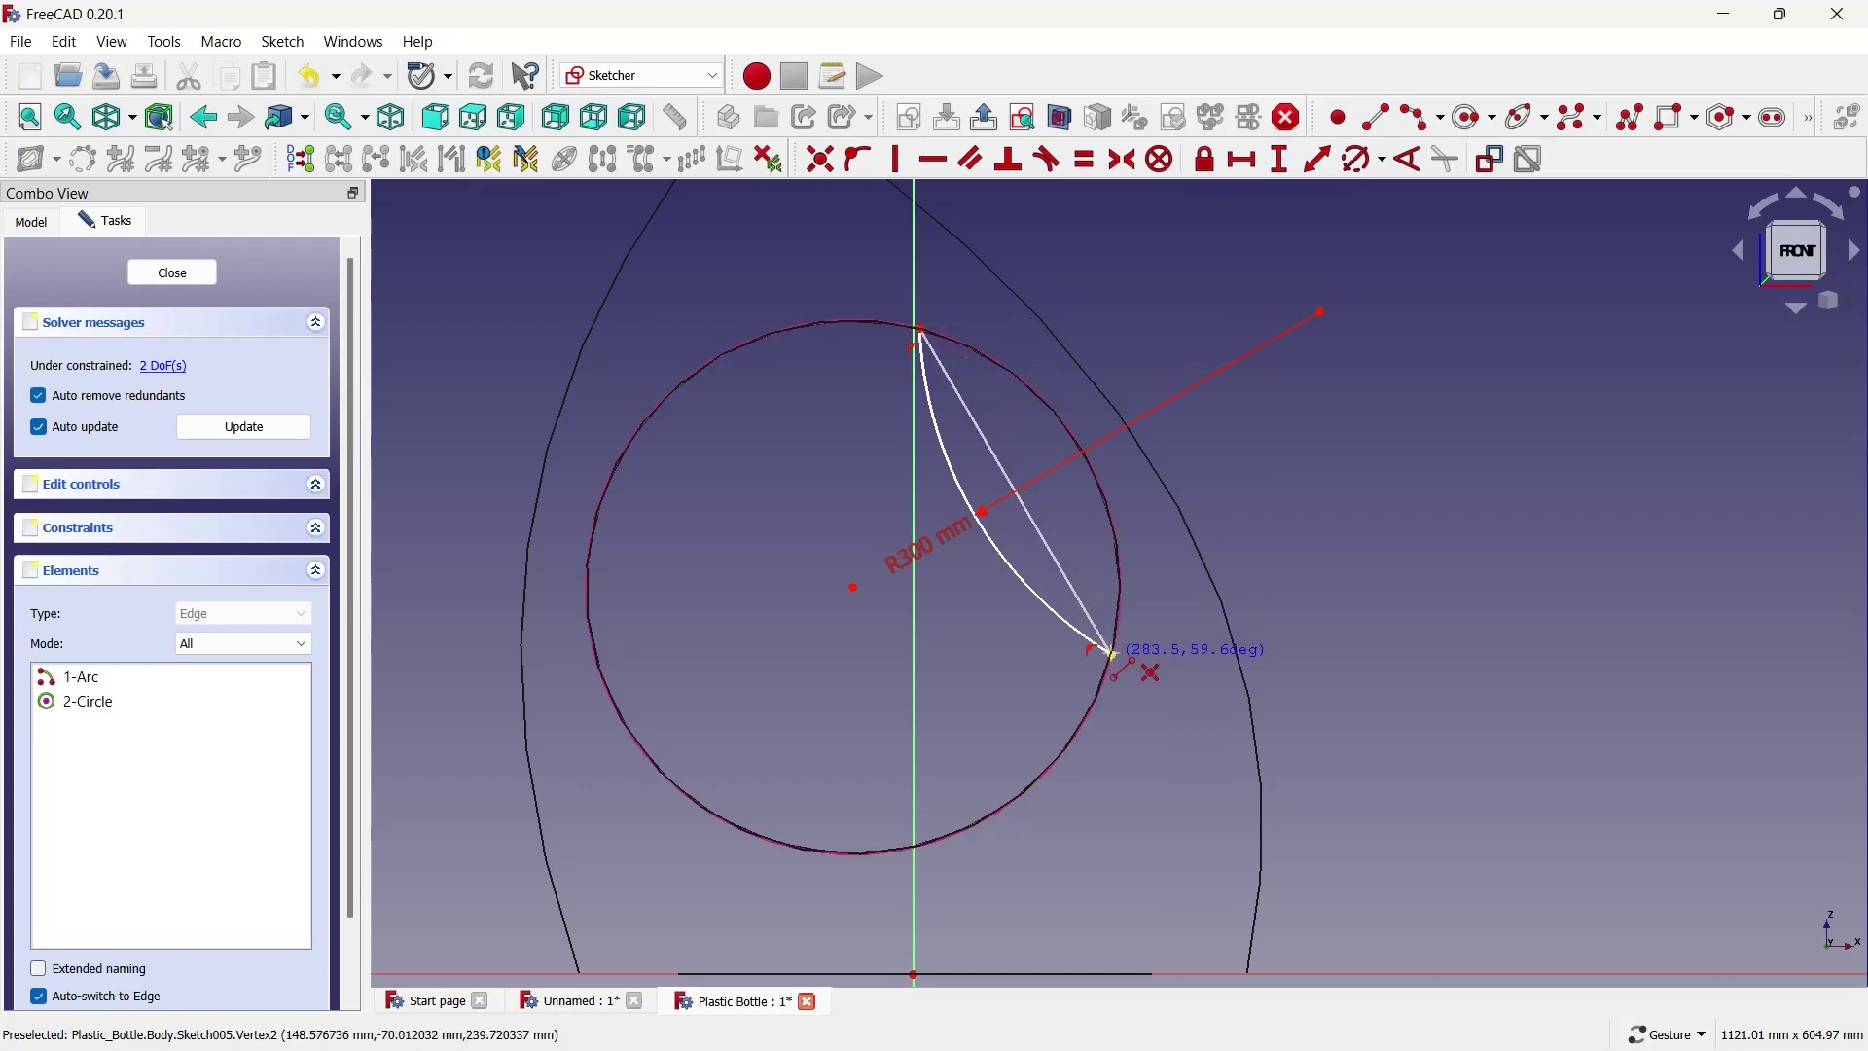
{"action": "left_click", "coordinate": [1113, 650]}
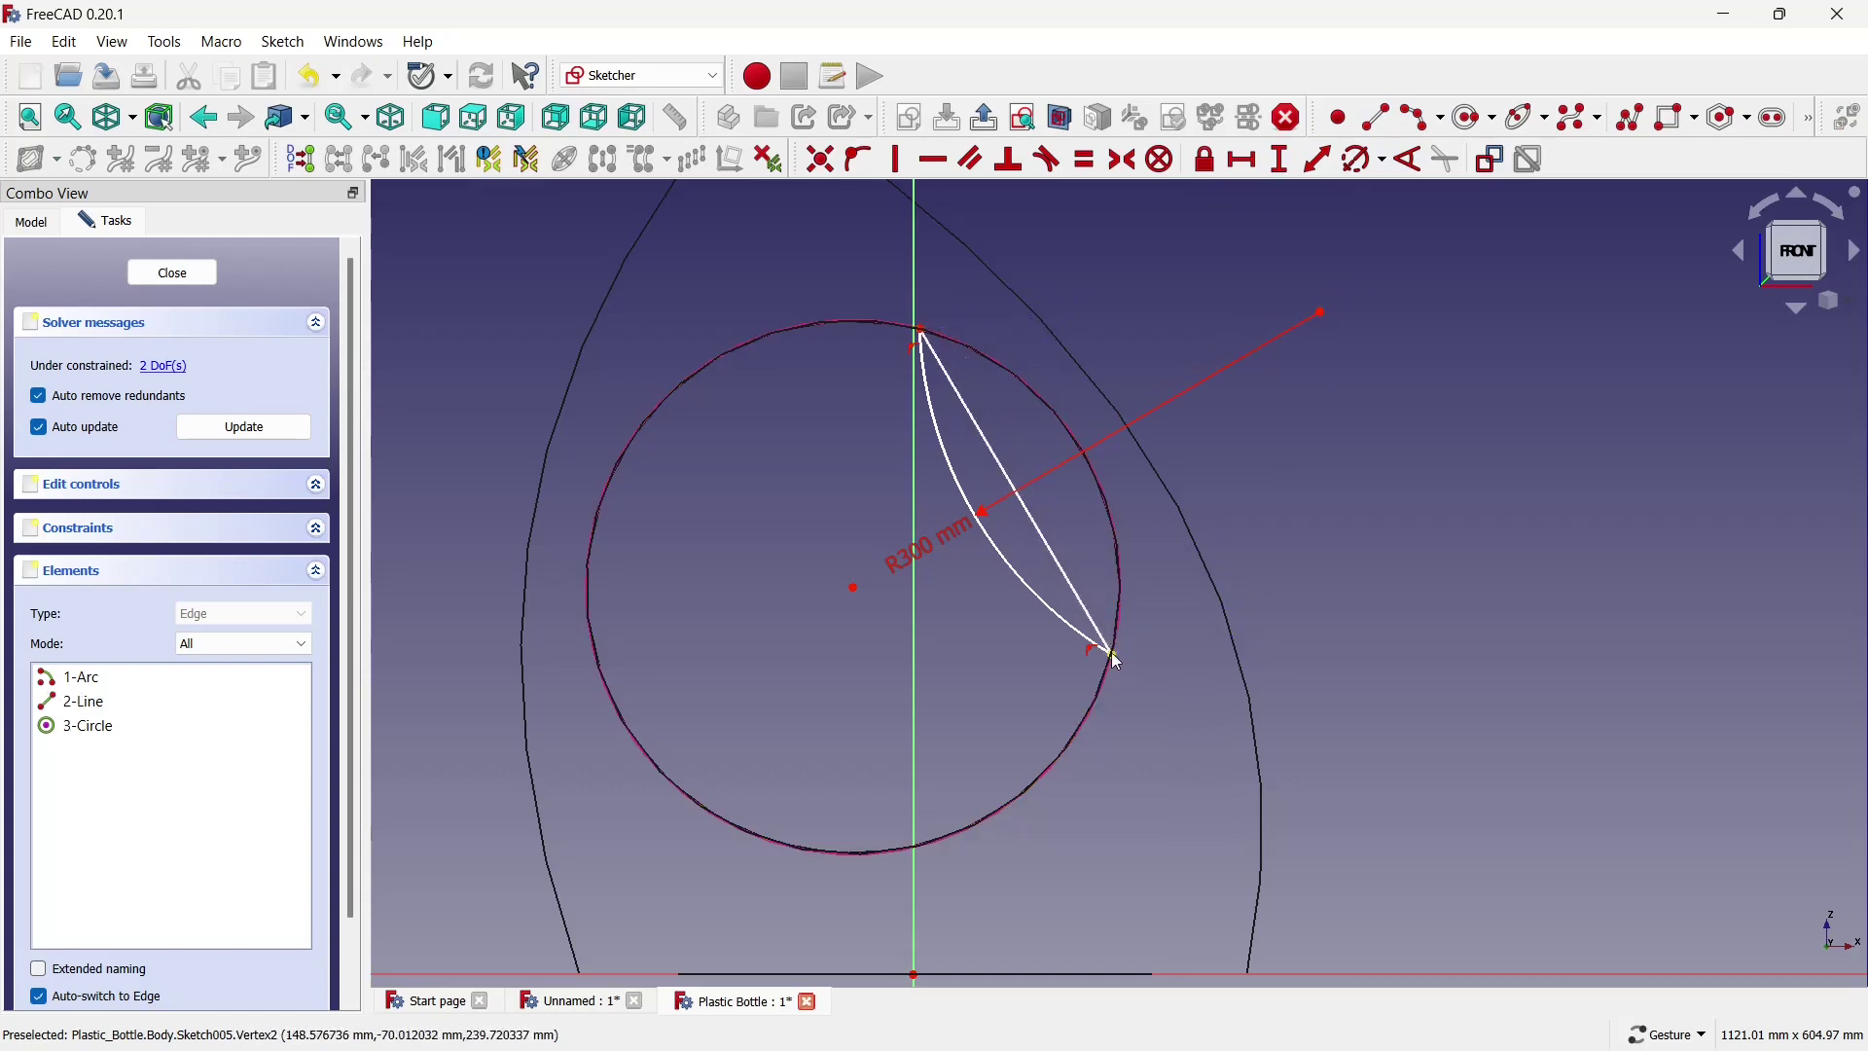
Constrain the joining line to 300 mm and make it construction geometry.
{"action": "left_click", "coordinate": [1329, 173]}
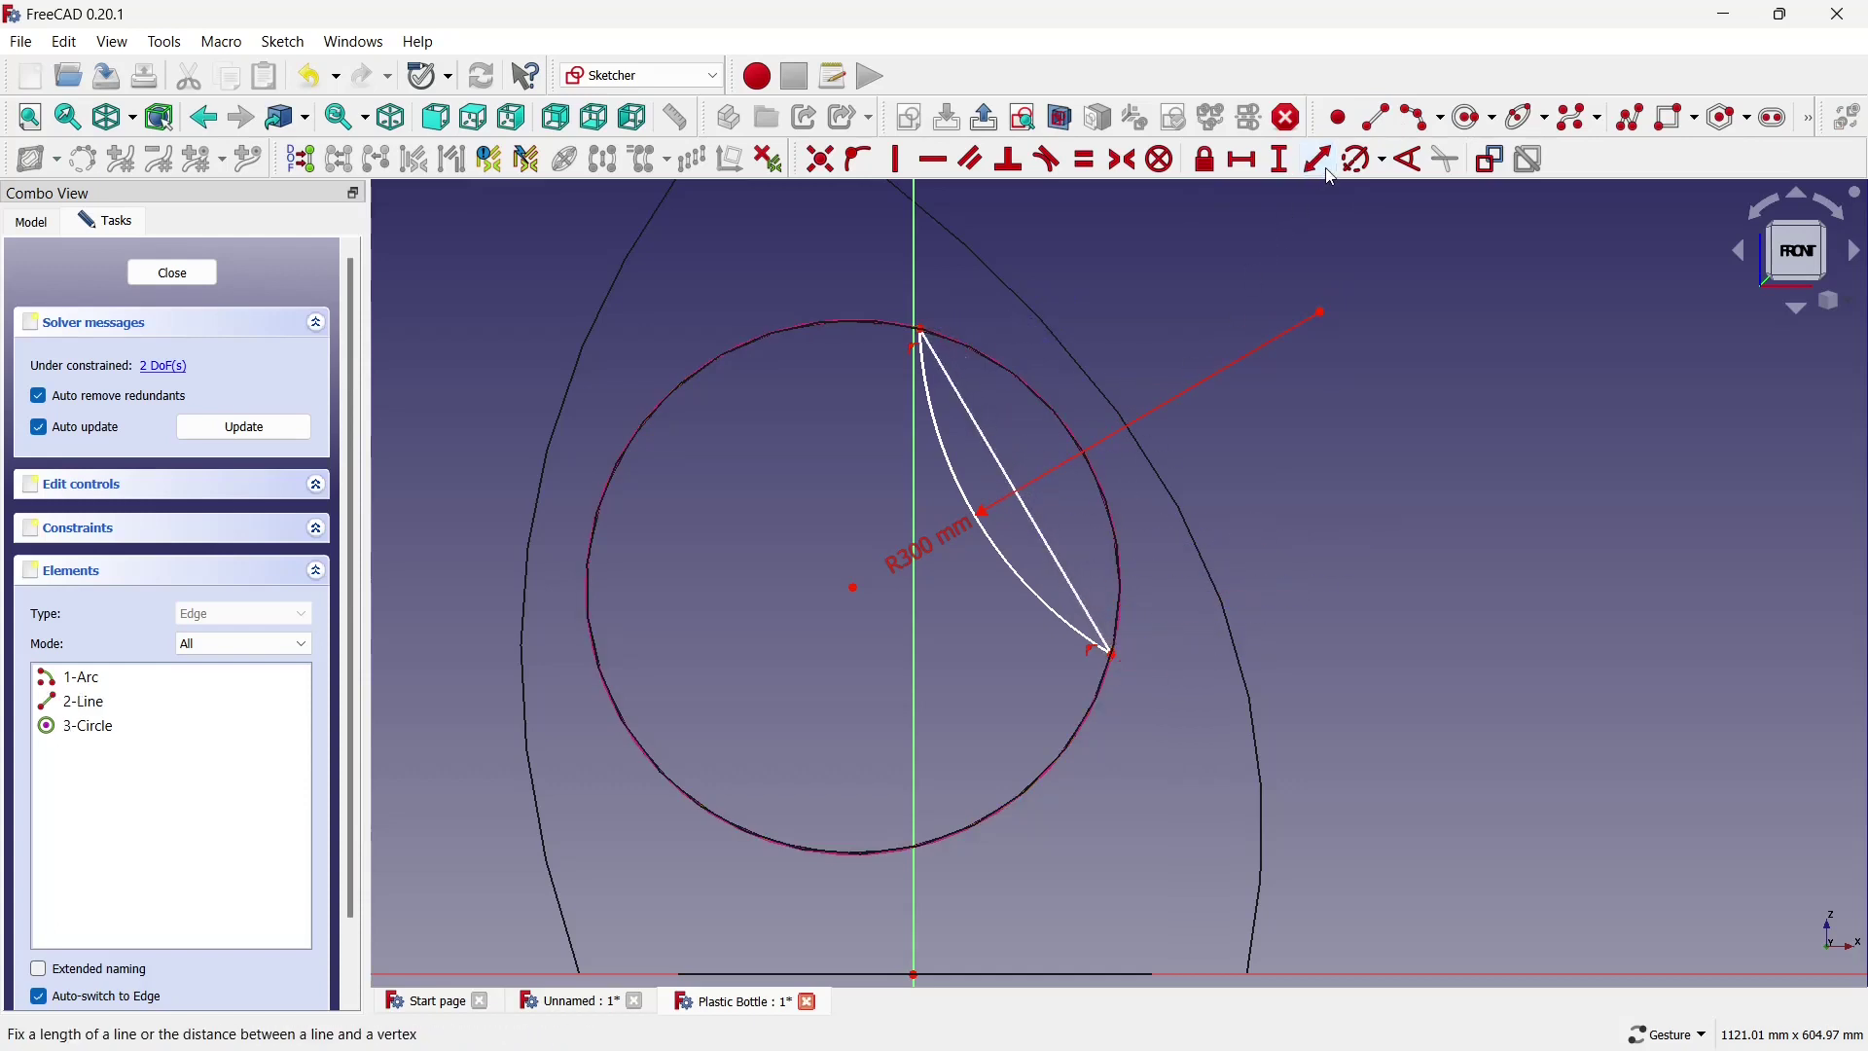
{"action": "left_click", "coordinate": [996, 458]}
{"action": "type", "text": "300"}
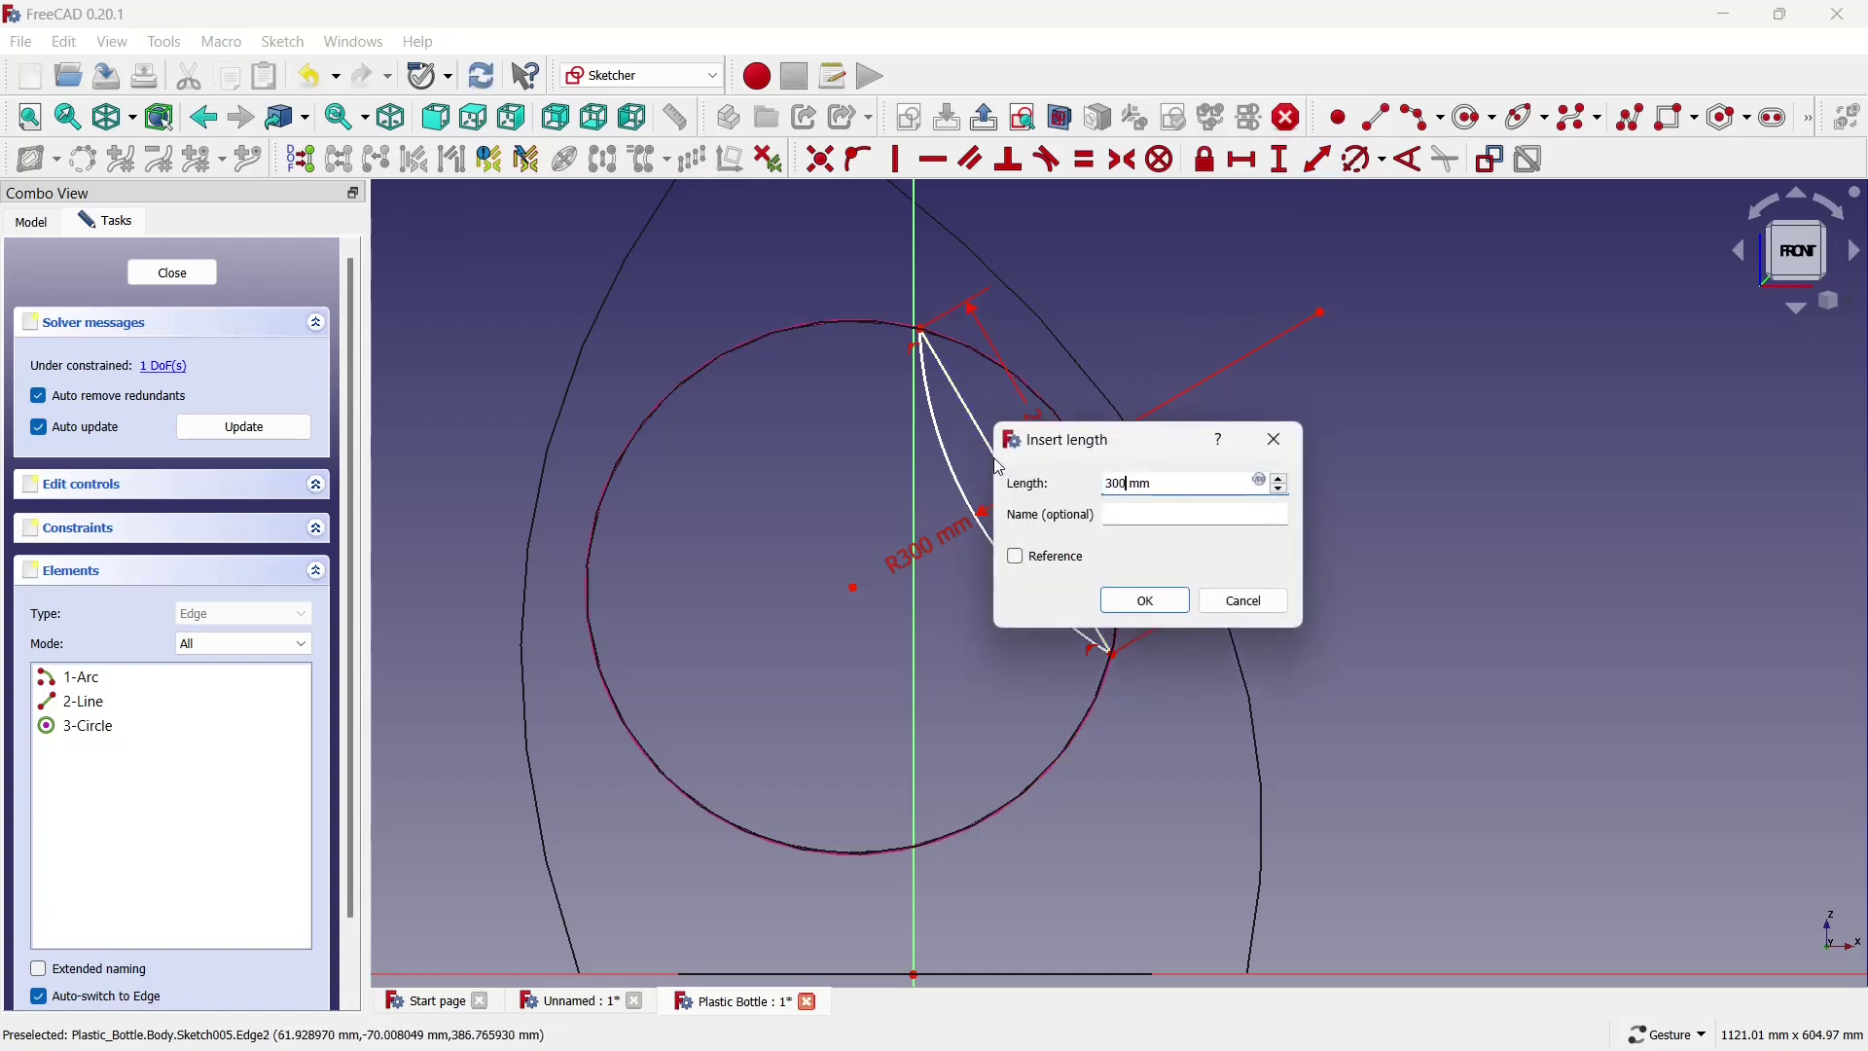
{"action": "key", "text": "Return"}
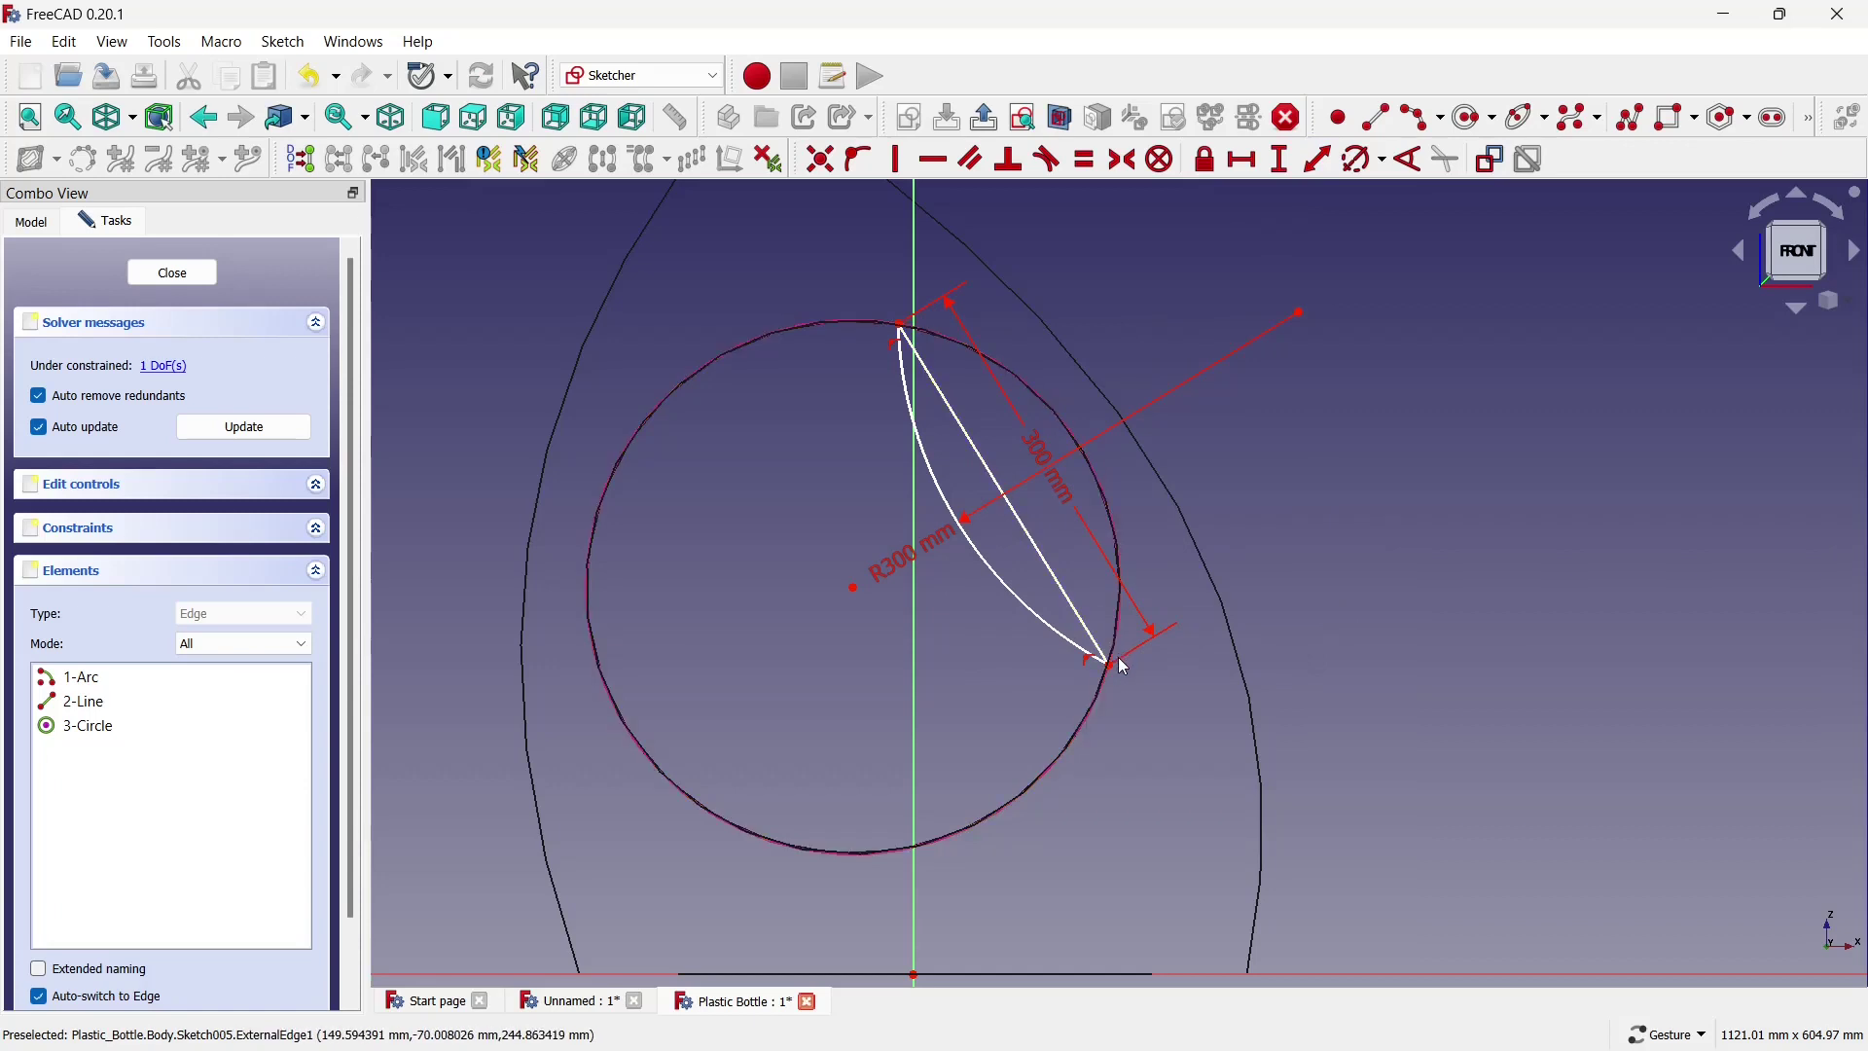
{"action": "left_click_drag", "start_coordinate": [1120, 671], "coordinate": [1110, 694]}
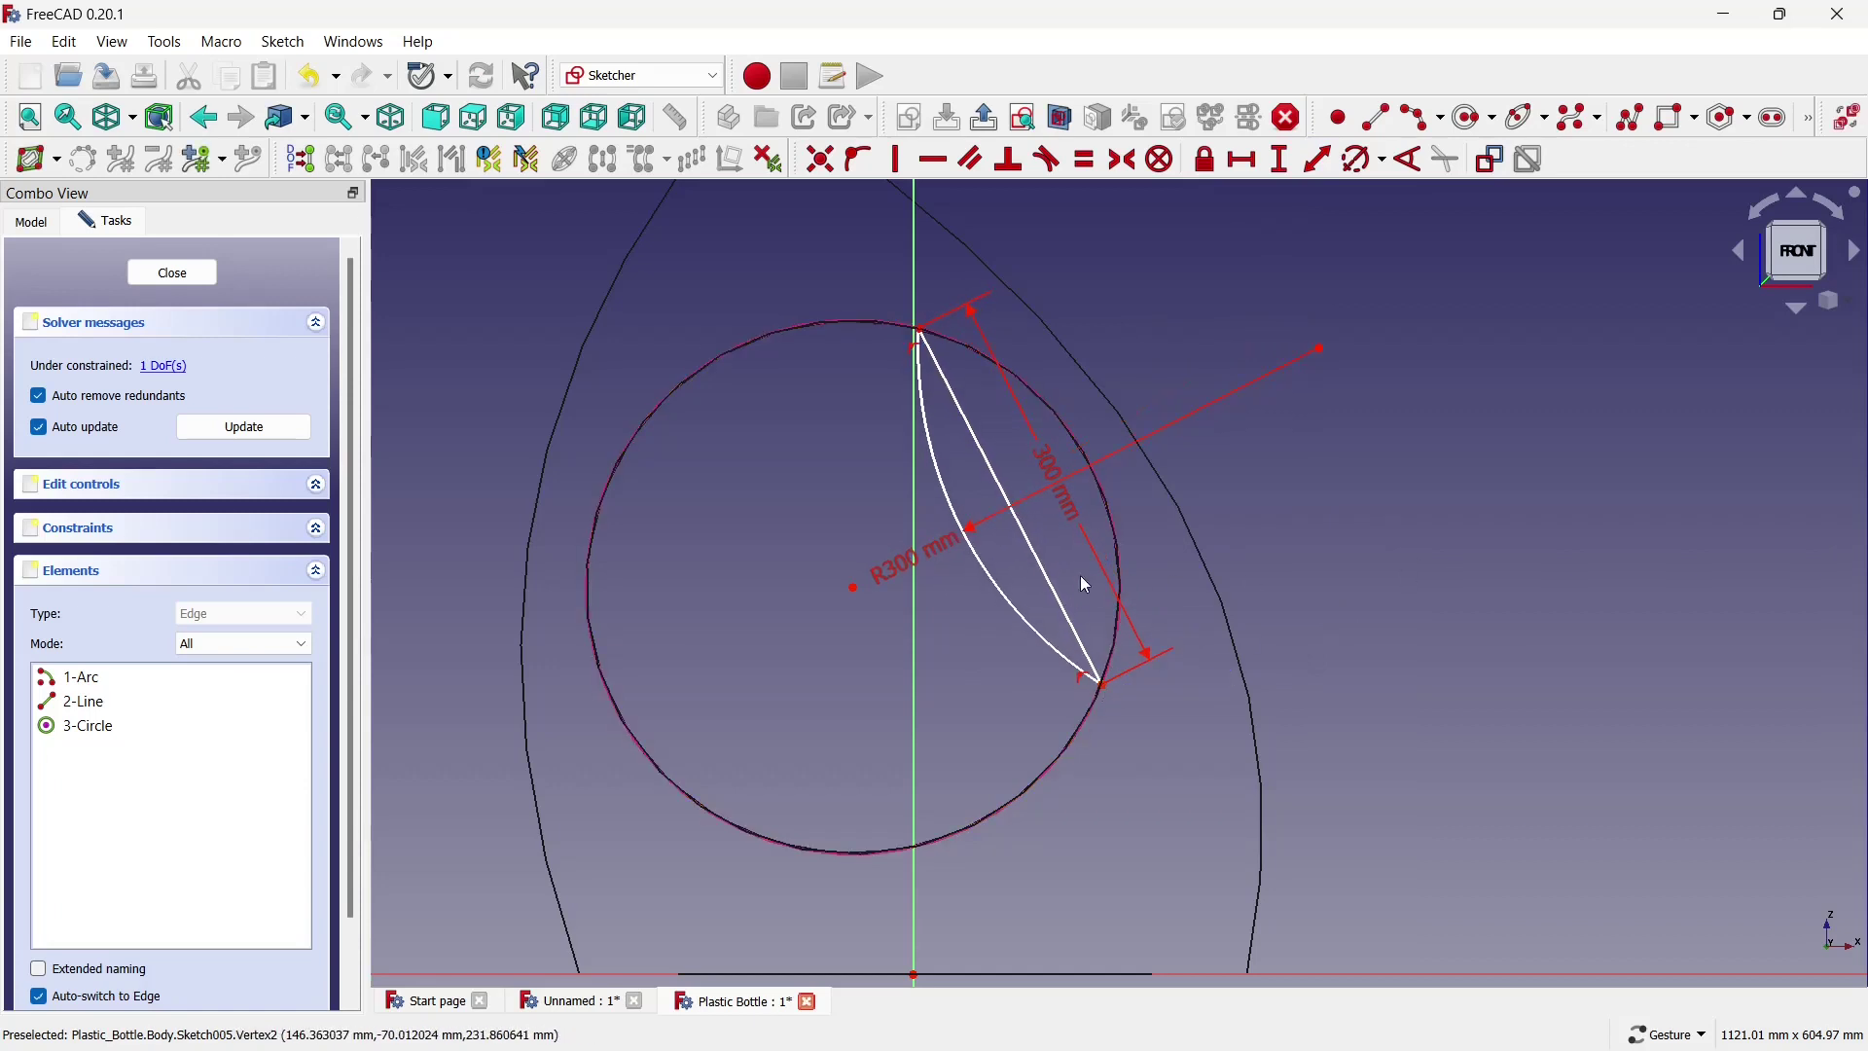
{"action": "right_click", "coordinate": [1031, 560]}
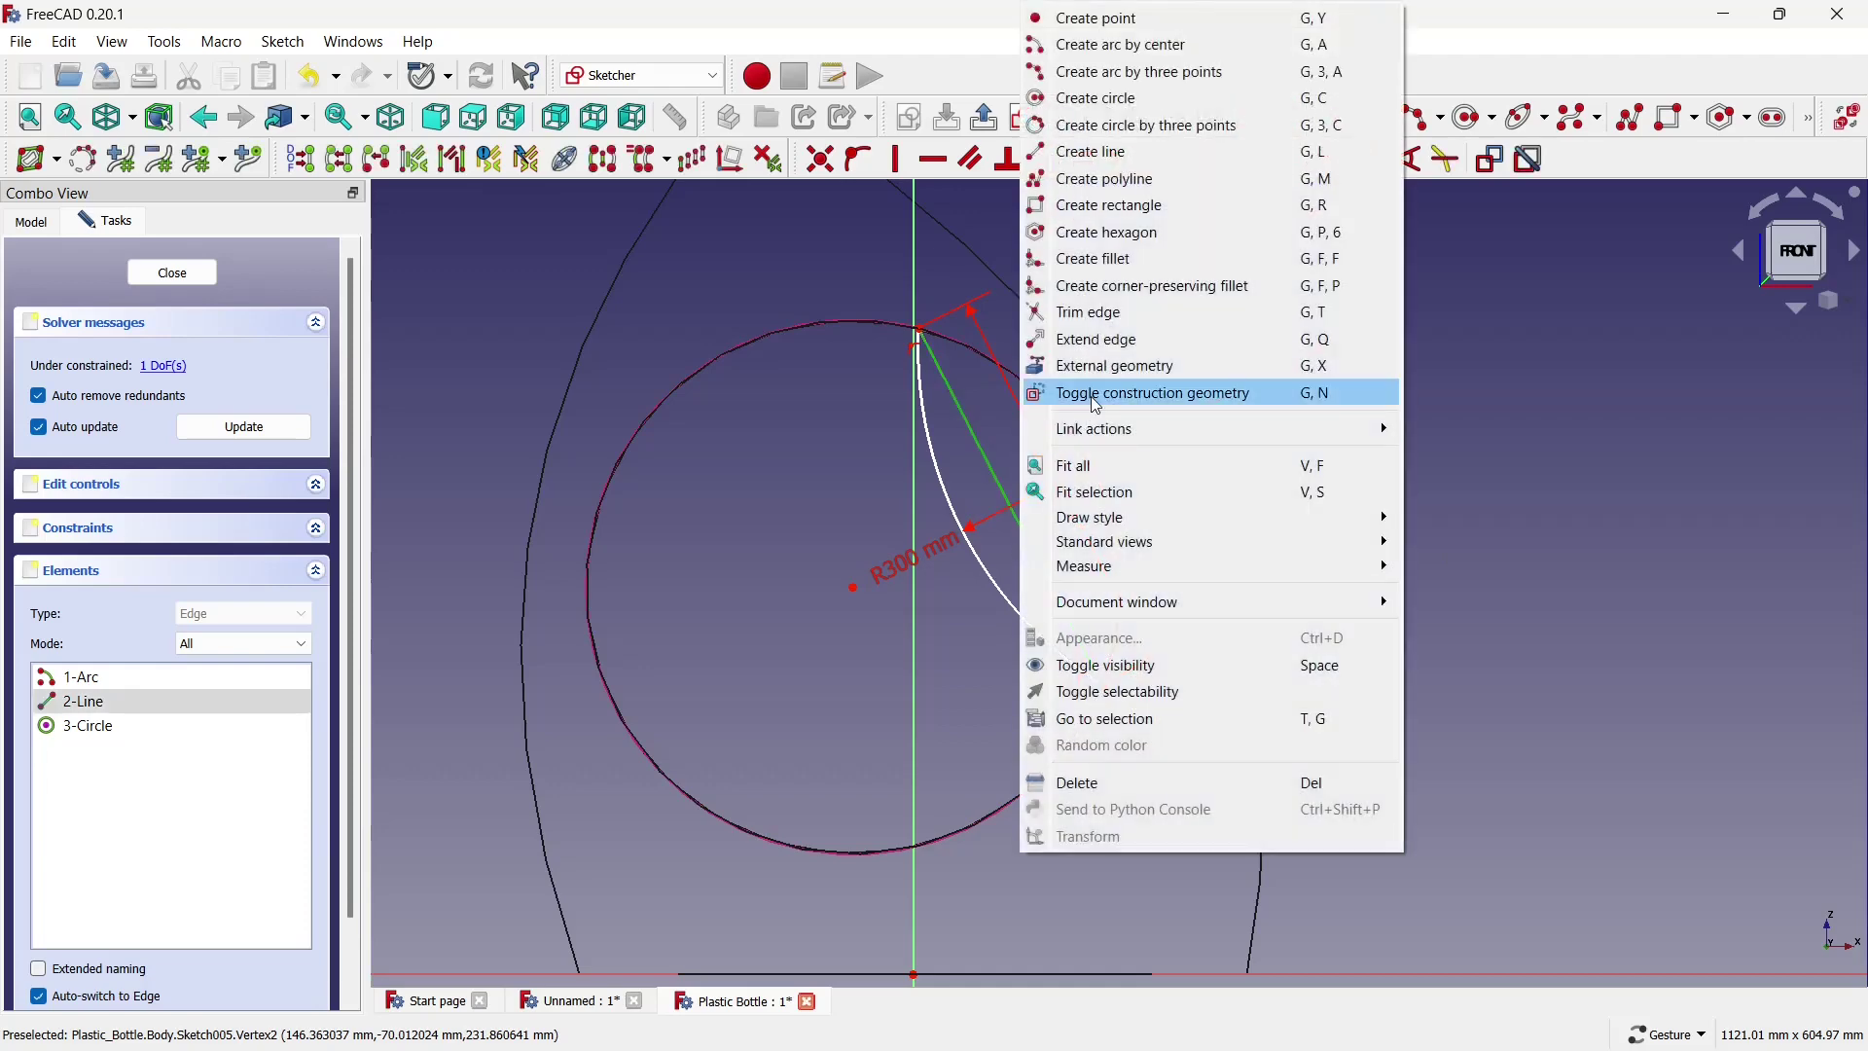
{"action": "left_click", "coordinate": [1245, 395]}
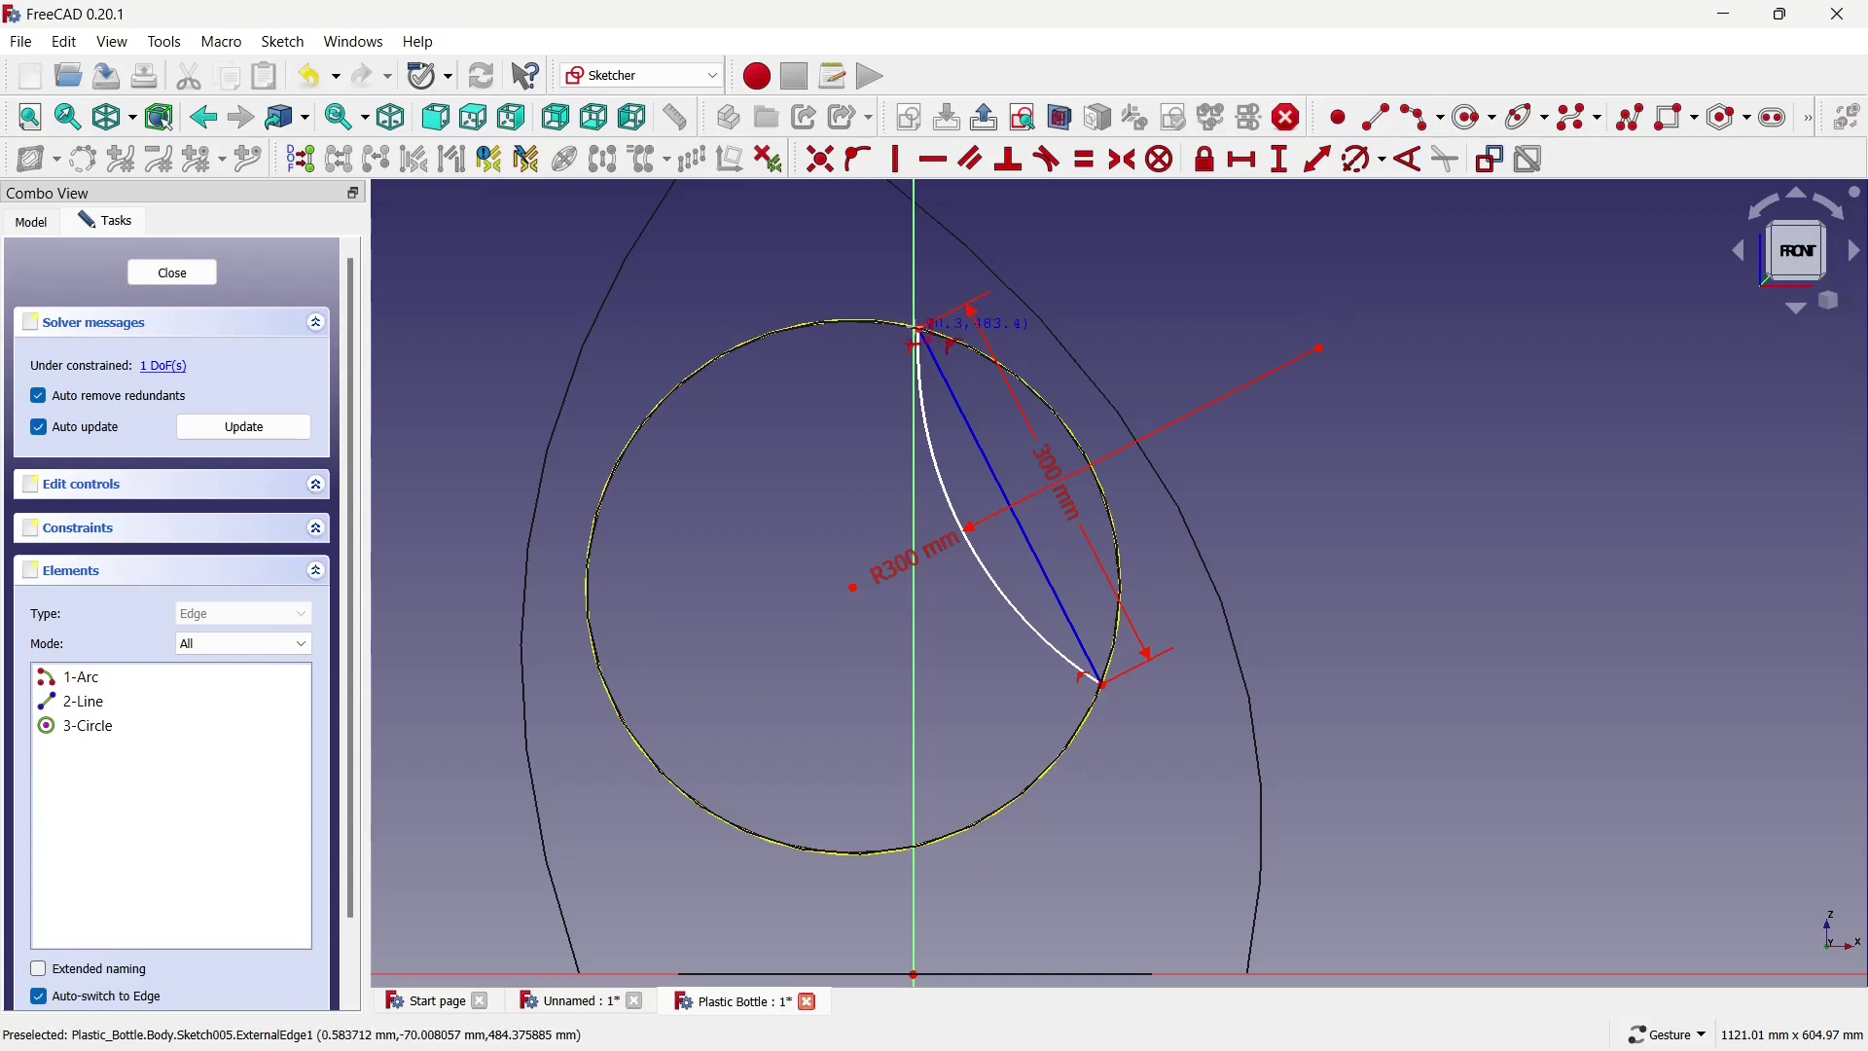
Draw a three-point arc along the circle between the line's two ends.
{"action": "left_click", "coordinate": [919, 335]}
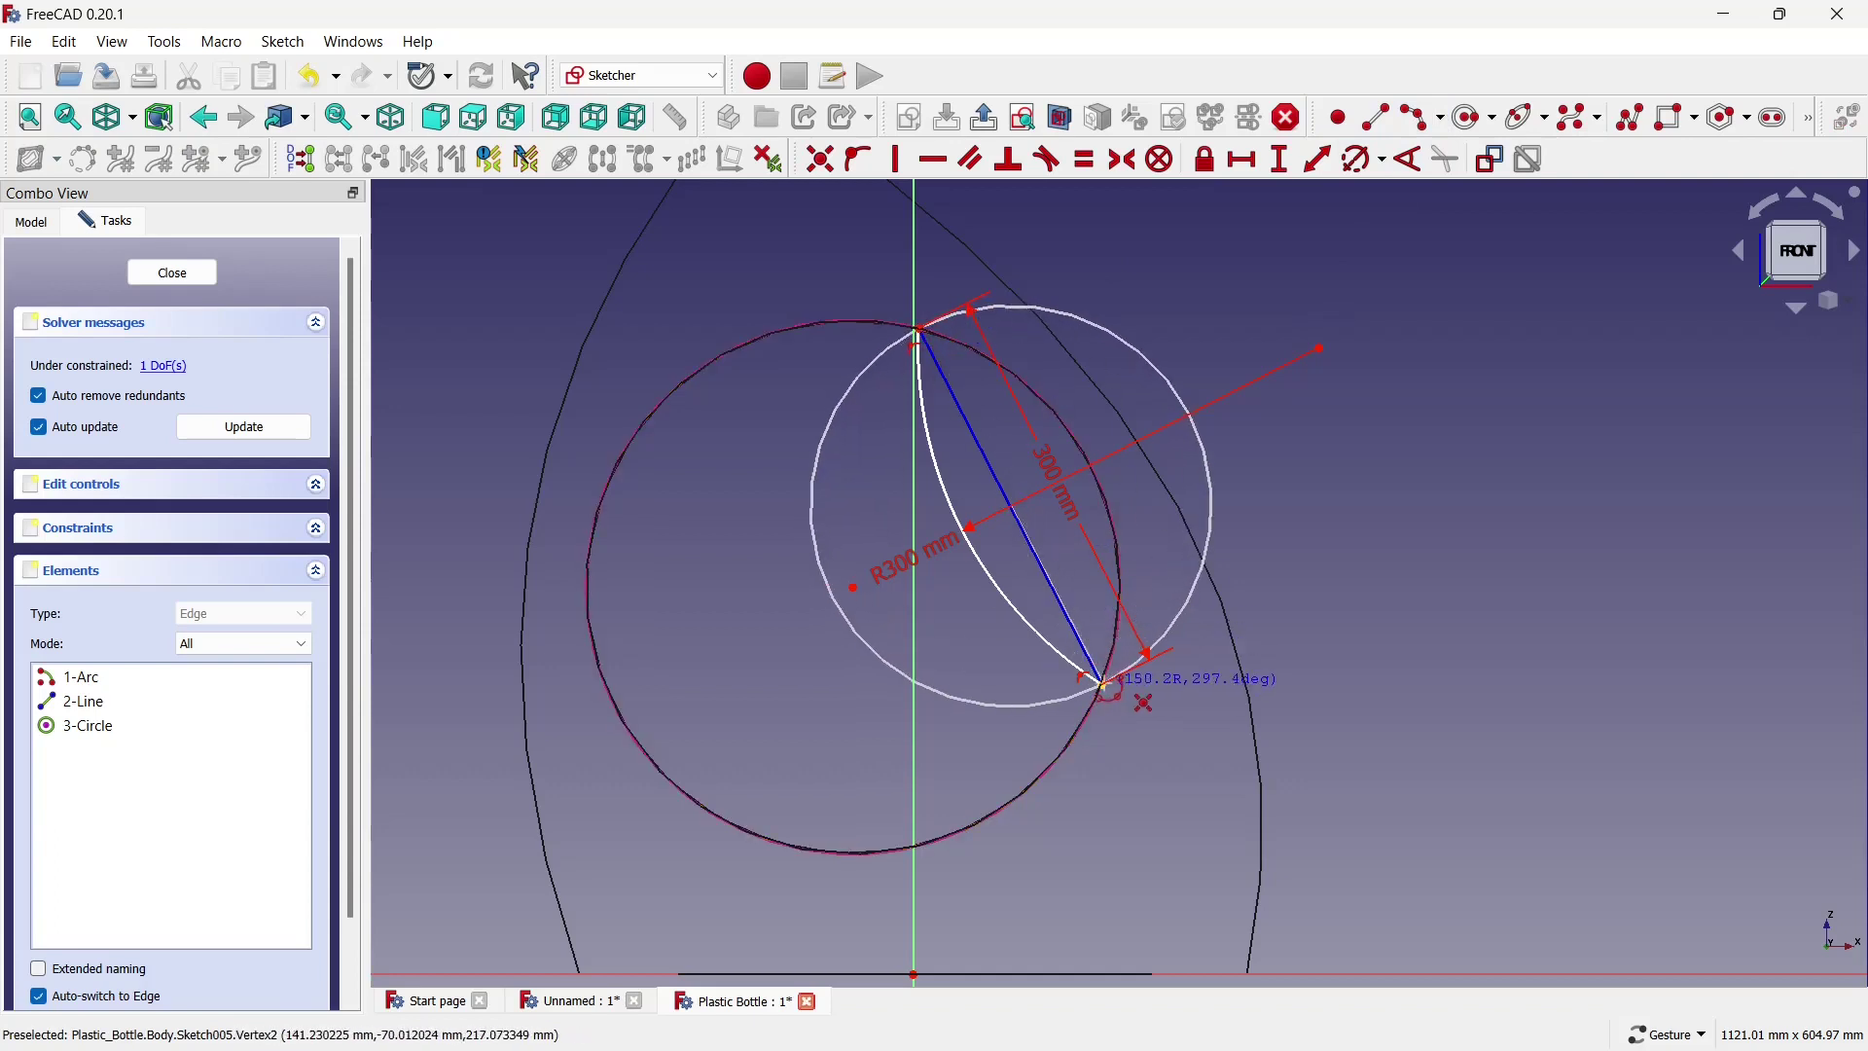
{"action": "left_click", "coordinate": [1103, 684]}
{"action": "left_click", "coordinate": [1096, 449]}
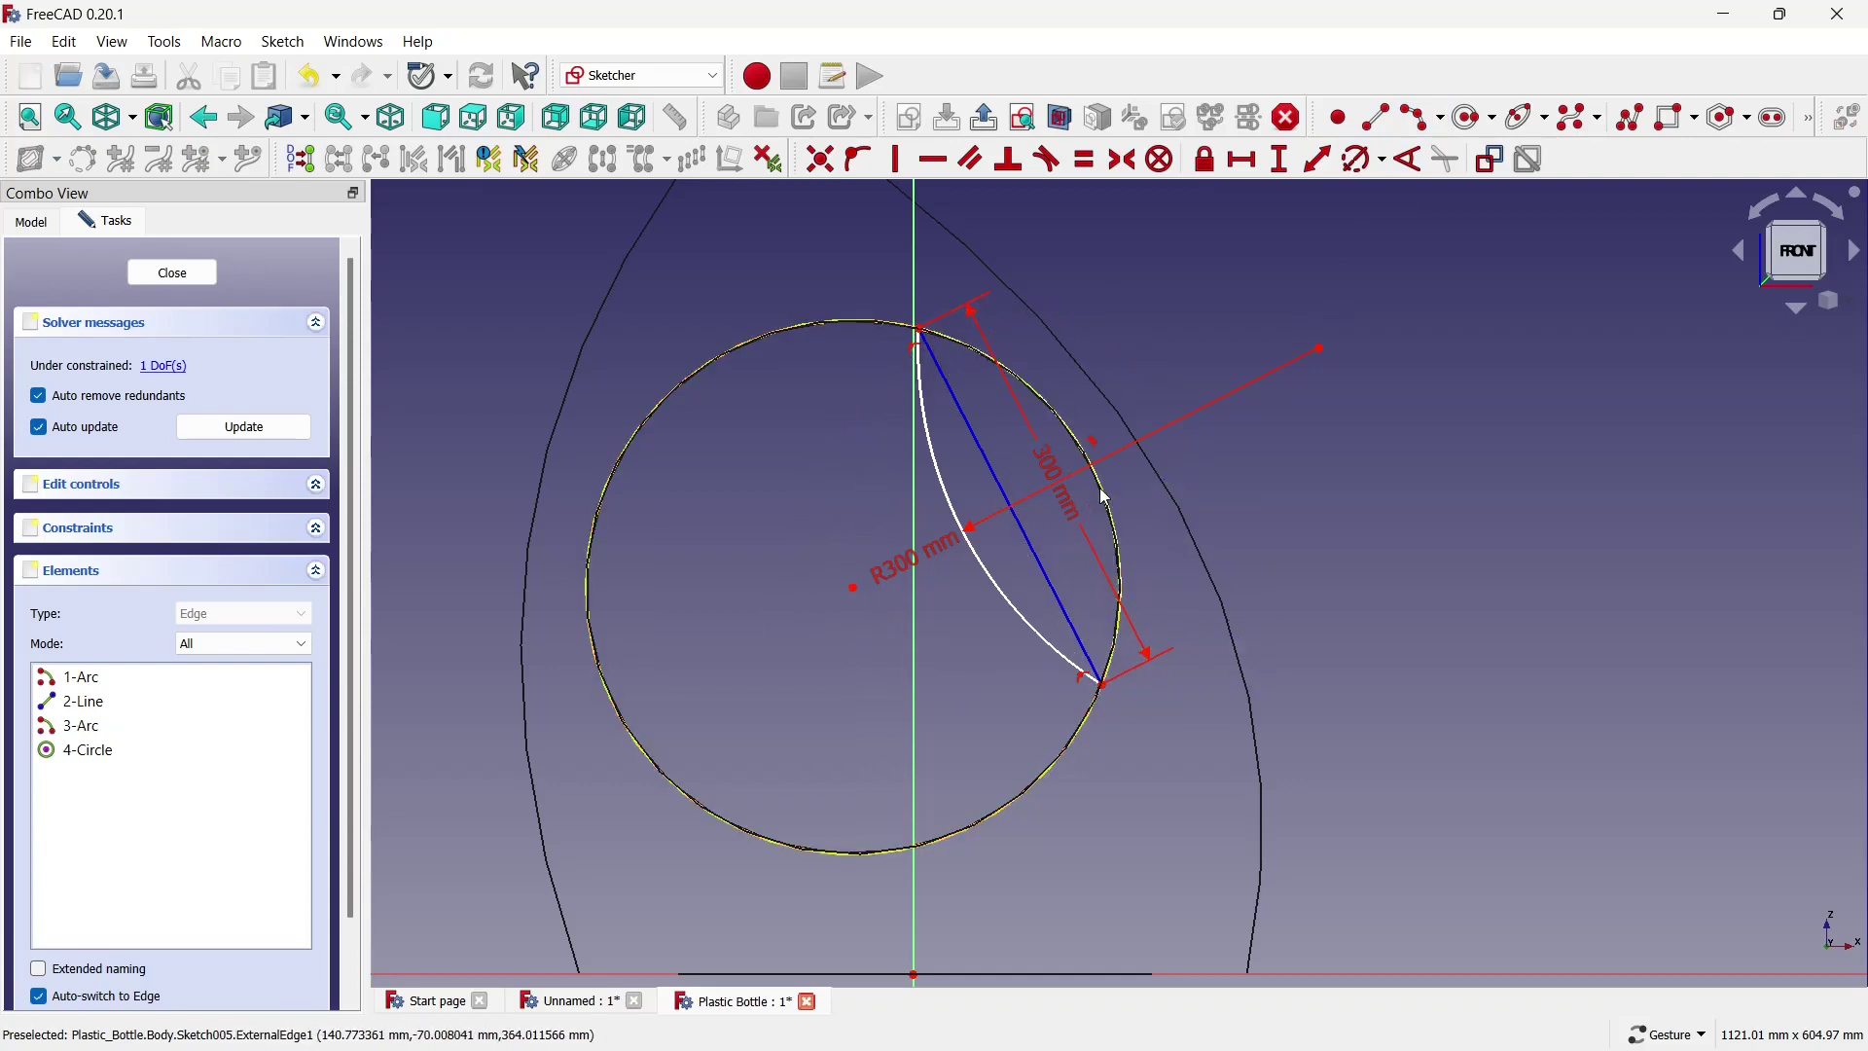
Close the sketch, restore shaded display, and cut the grip profile as a Through all pocket.
{"action": "left_click", "coordinate": [203, 276]}
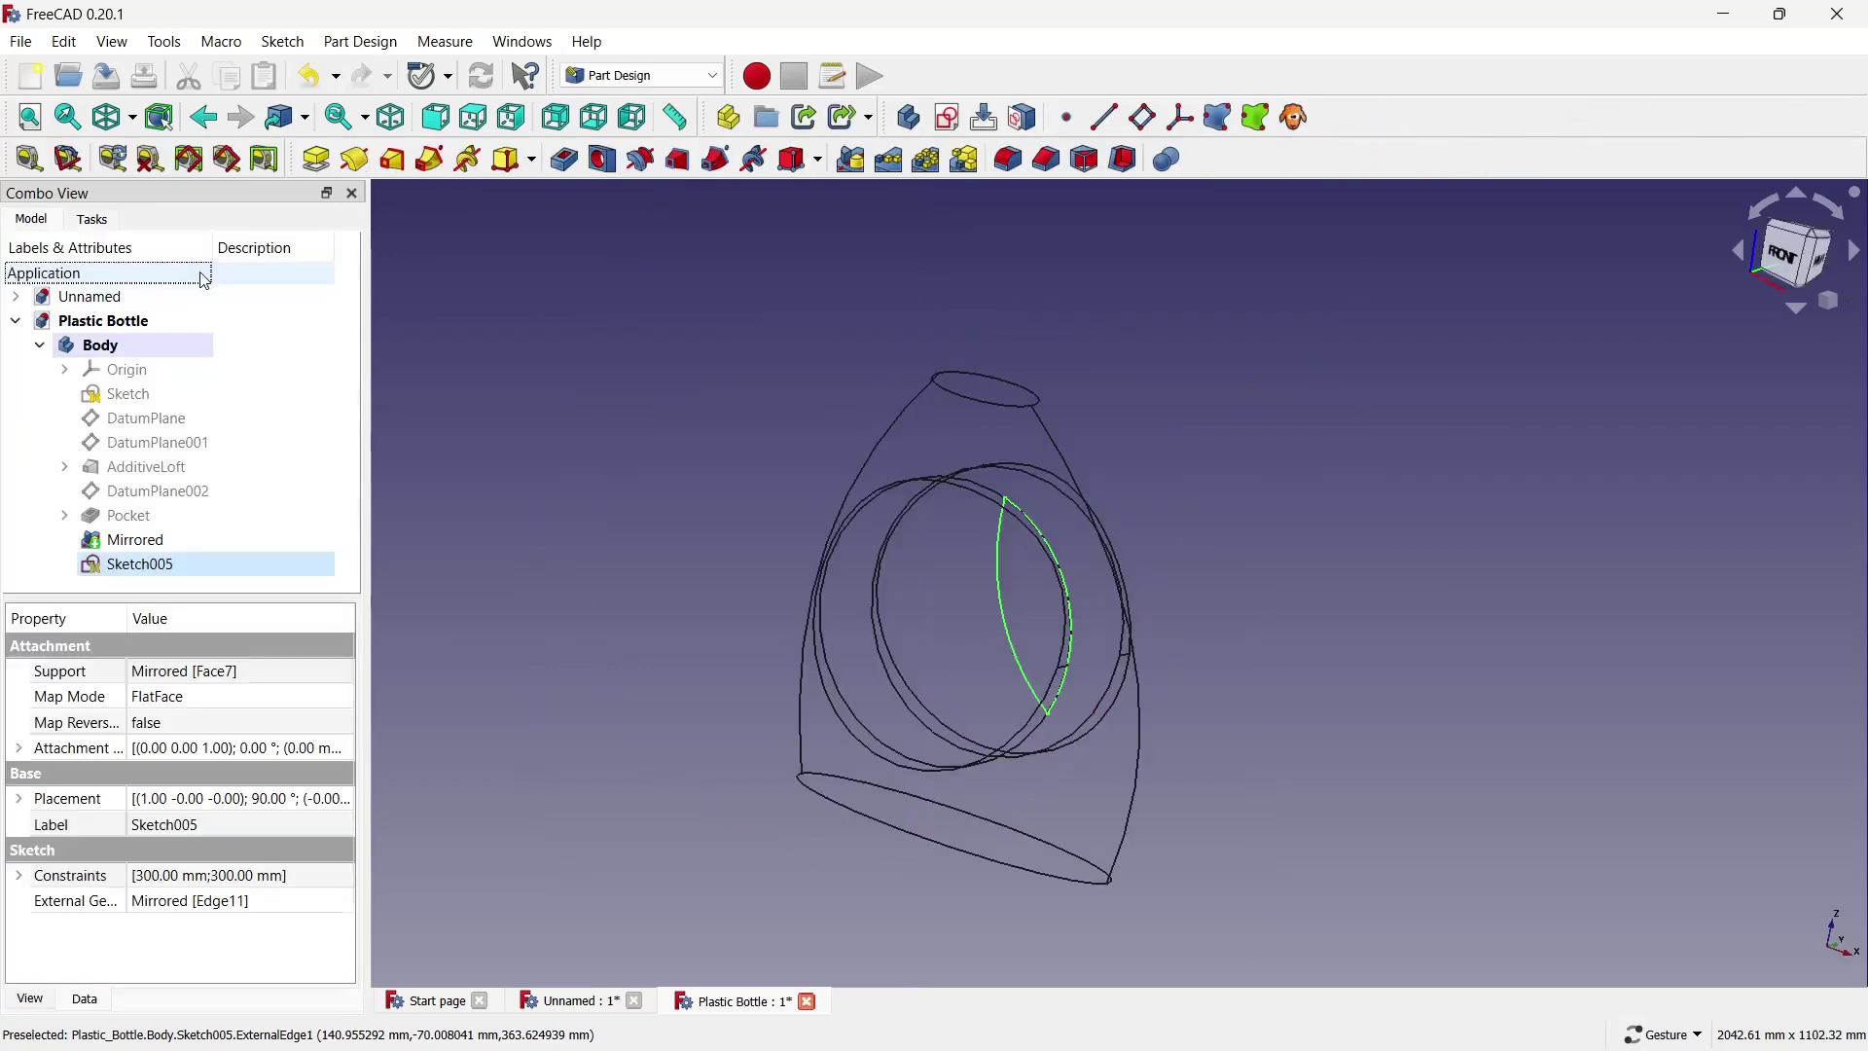
{"action": "left_click", "coordinate": [130, 117]}
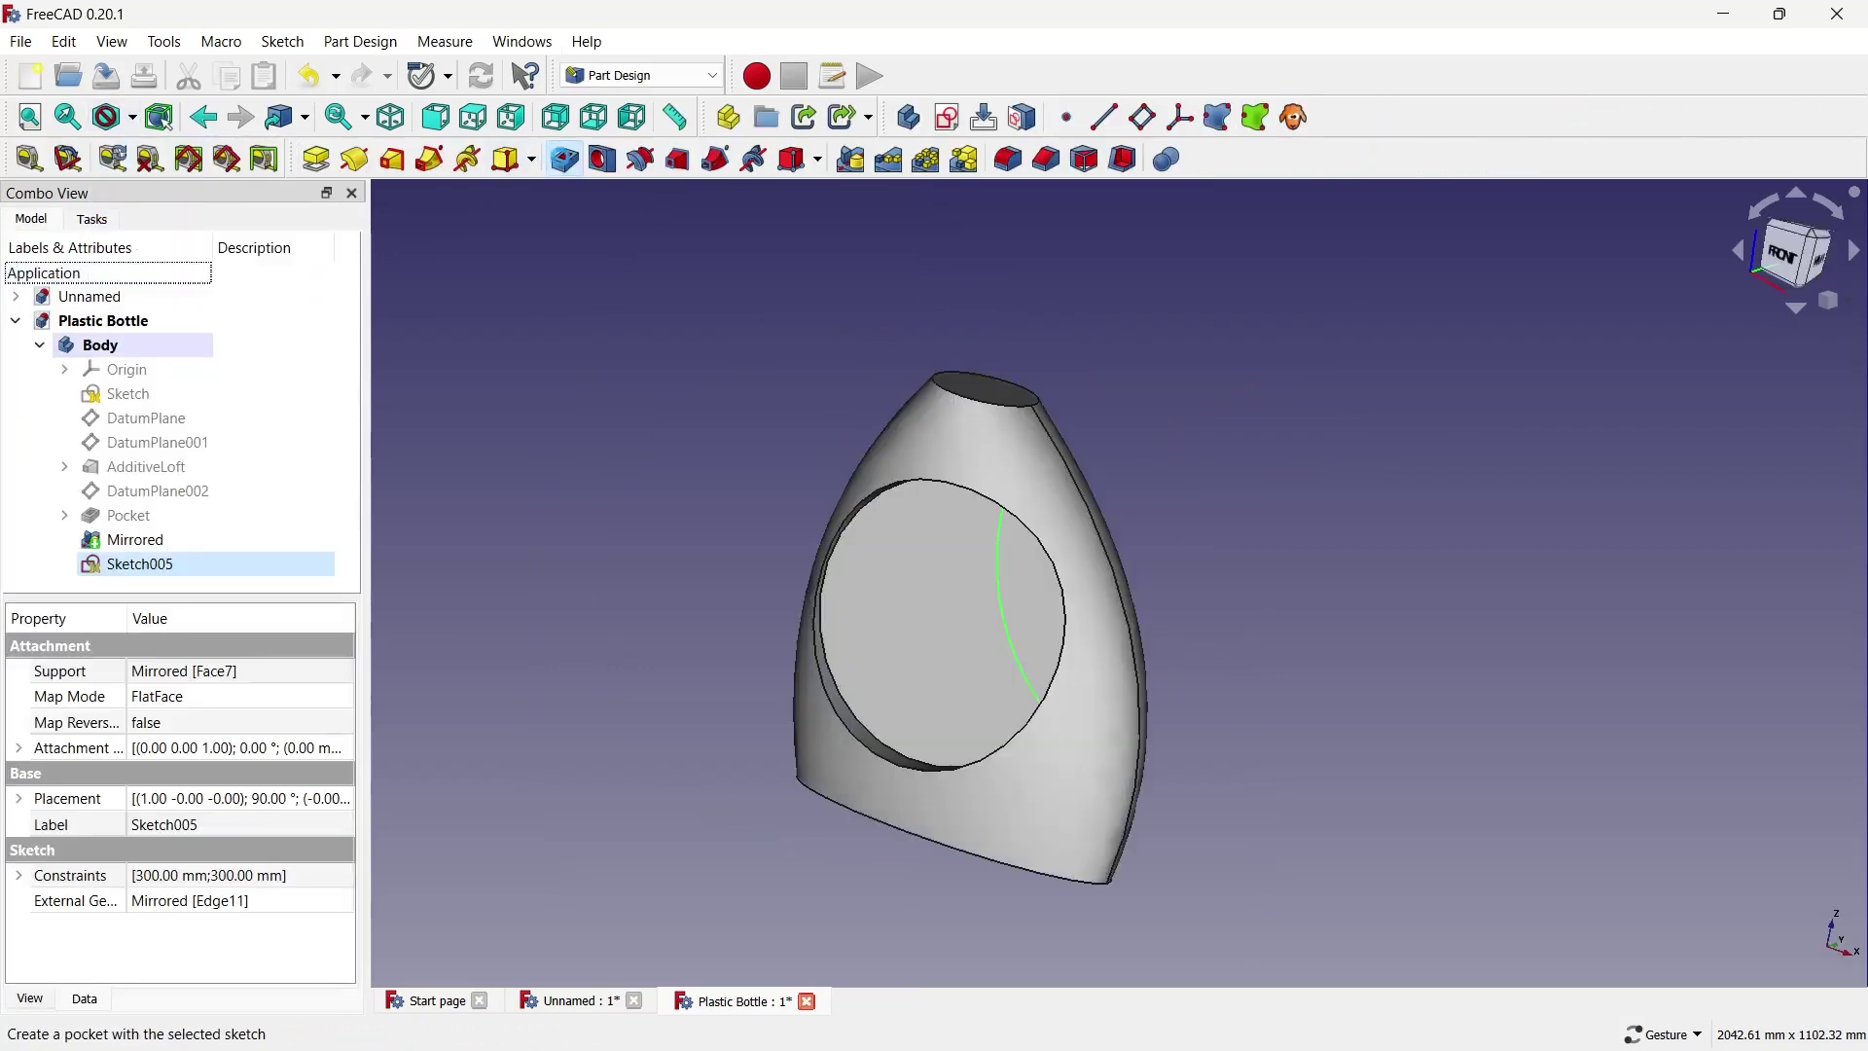
{"action": "left_click", "coordinate": [564, 158]}
{"action": "left_click", "coordinate": [284, 364]}
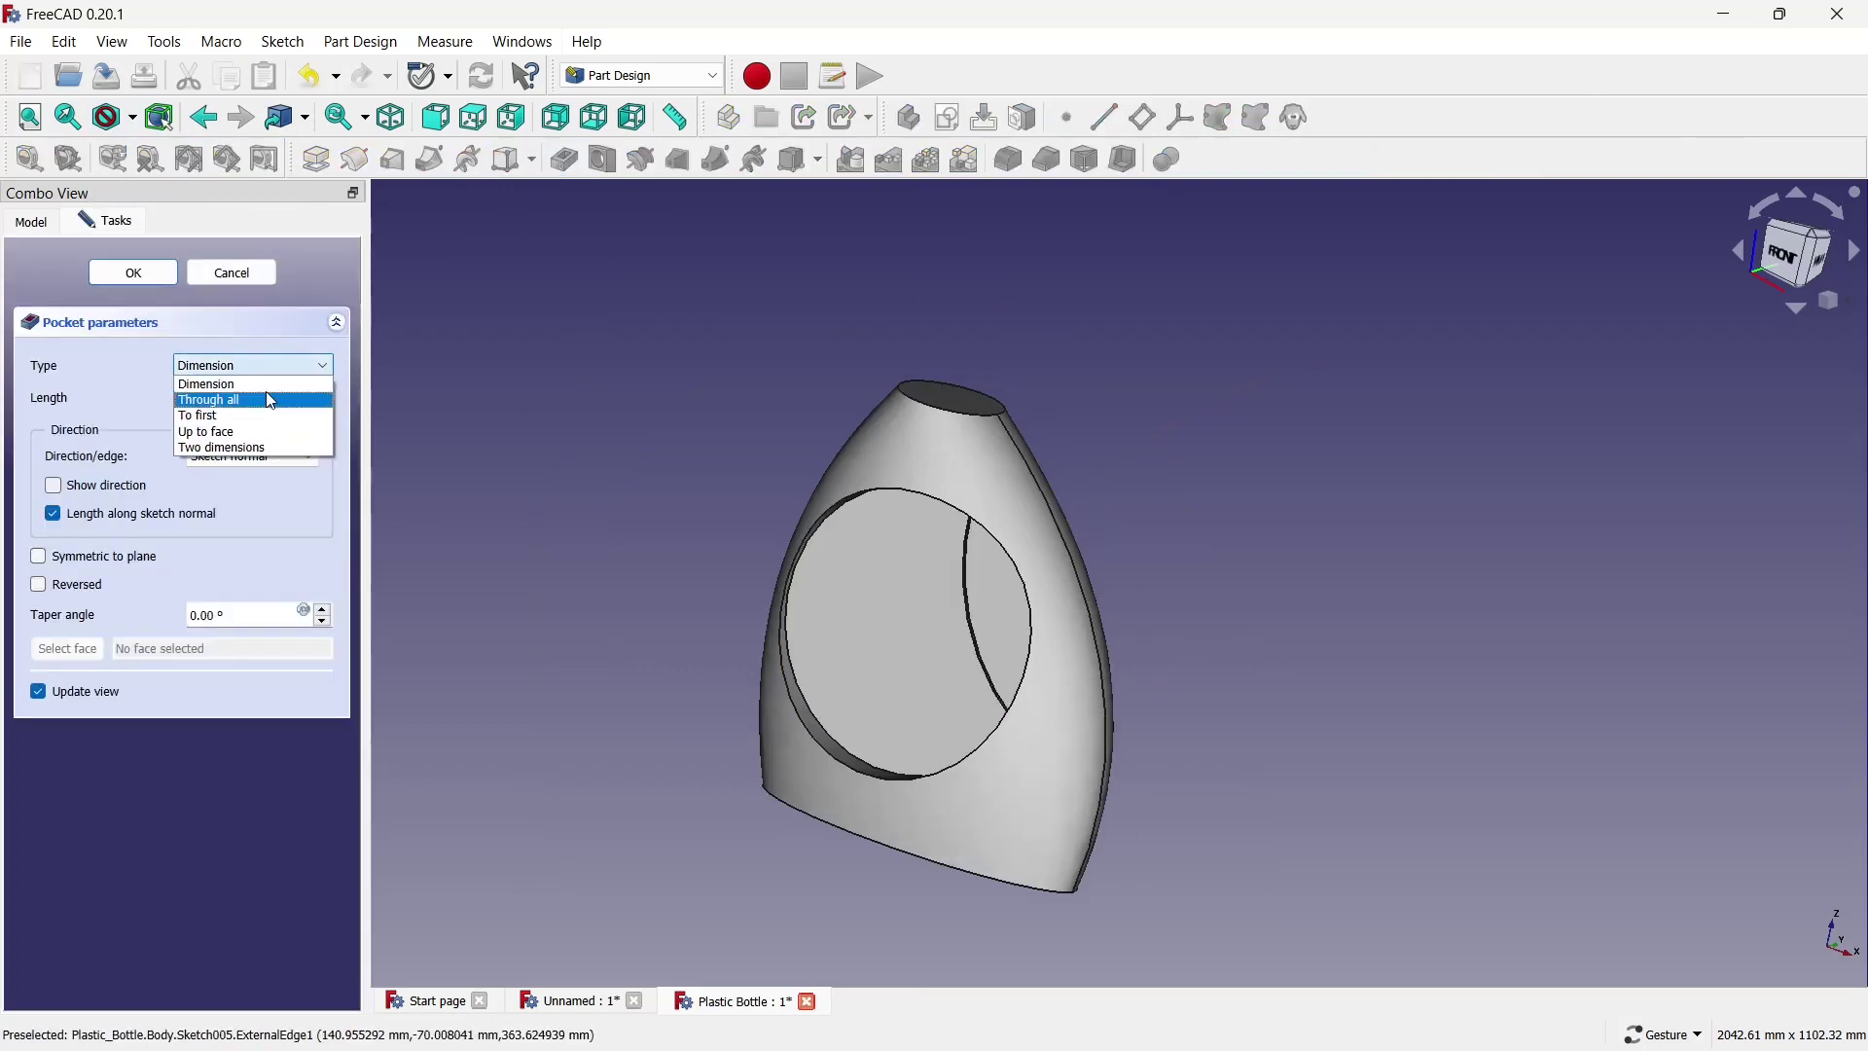
{"action": "left_click", "coordinate": [312, 401]}
{"action": "key", "text": "Down"}
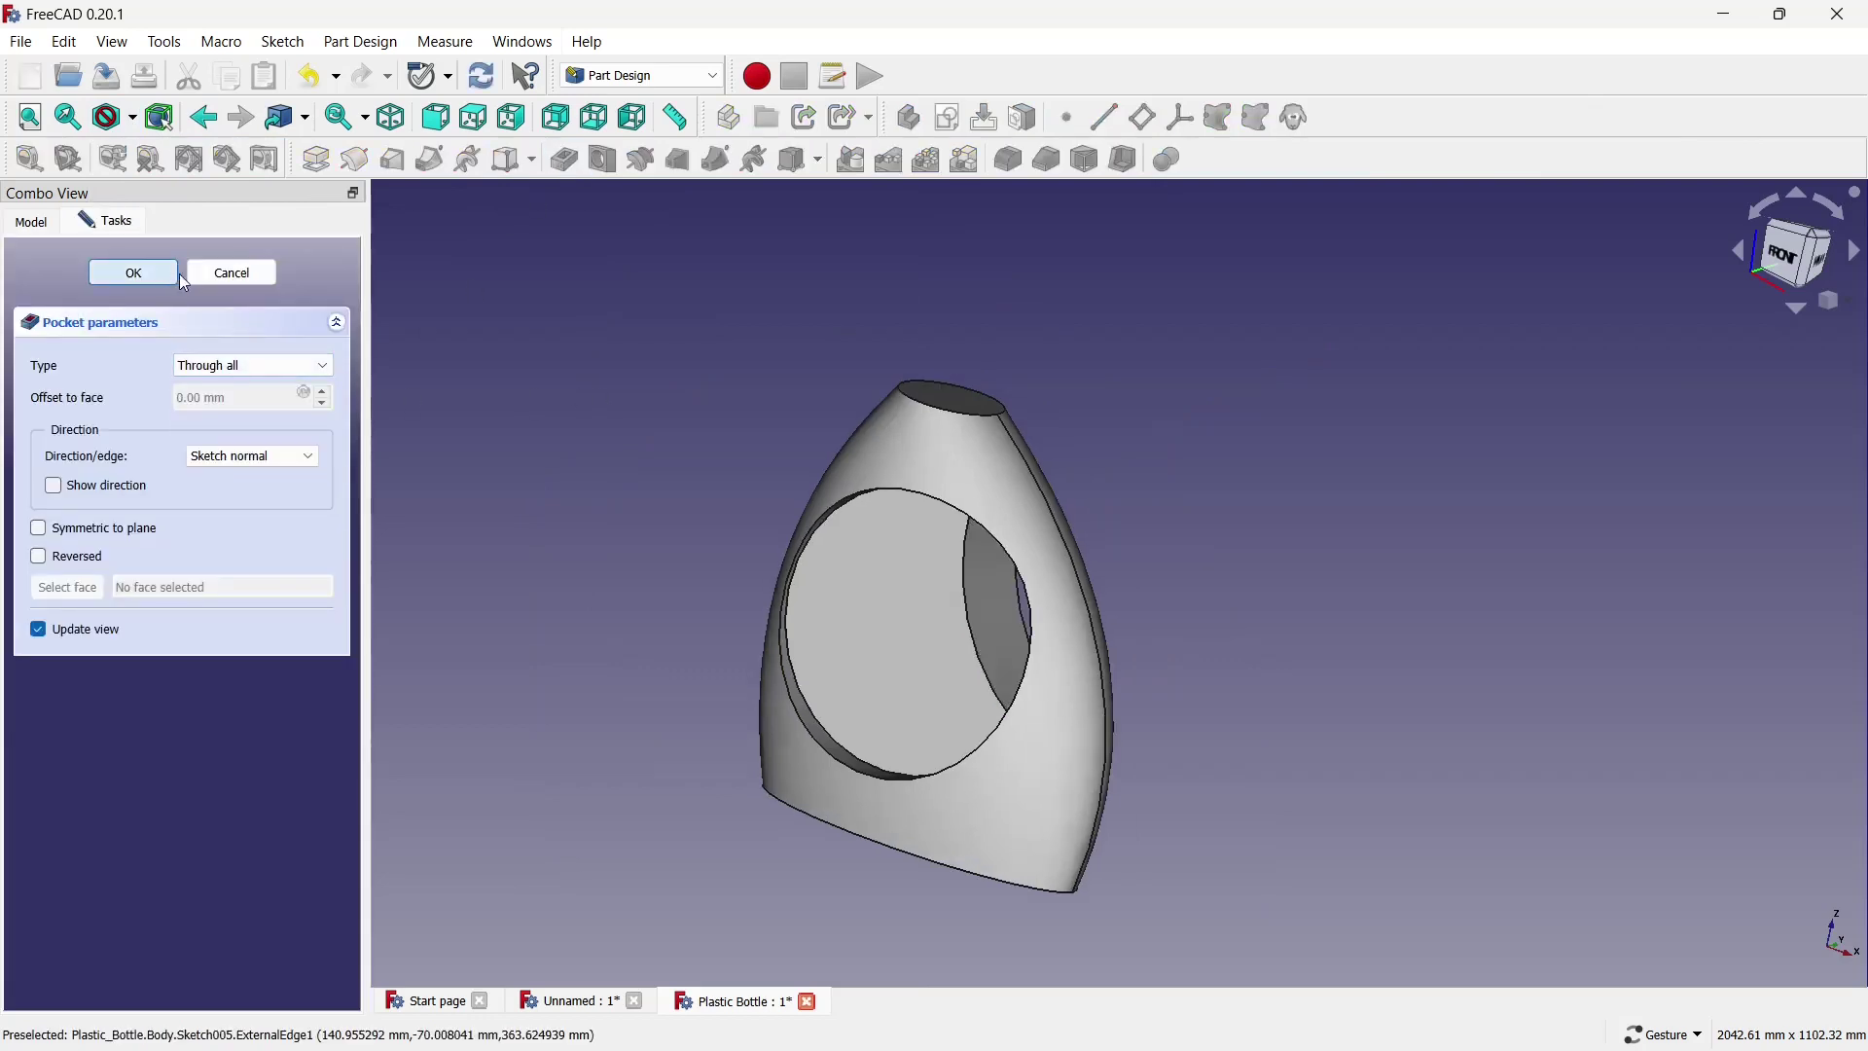
{"action": "key", "text": "Return"}
Inspect the new cut, save the document, and select the bottle's flat top face.
{"action": "mouse_move", "coordinate": [837, 389]}
{"action": "left_mouse_down"}
{"action": "mouse_move", "coordinate": [1244, 552]}
{"action": "mouse_move", "coordinate": [1289, 656]}
{"action": "left_mouse_up"}
{"action": "scroll", "coordinate": [1243, 552], "scroll_direction": "down", "scroll_amount": 2}
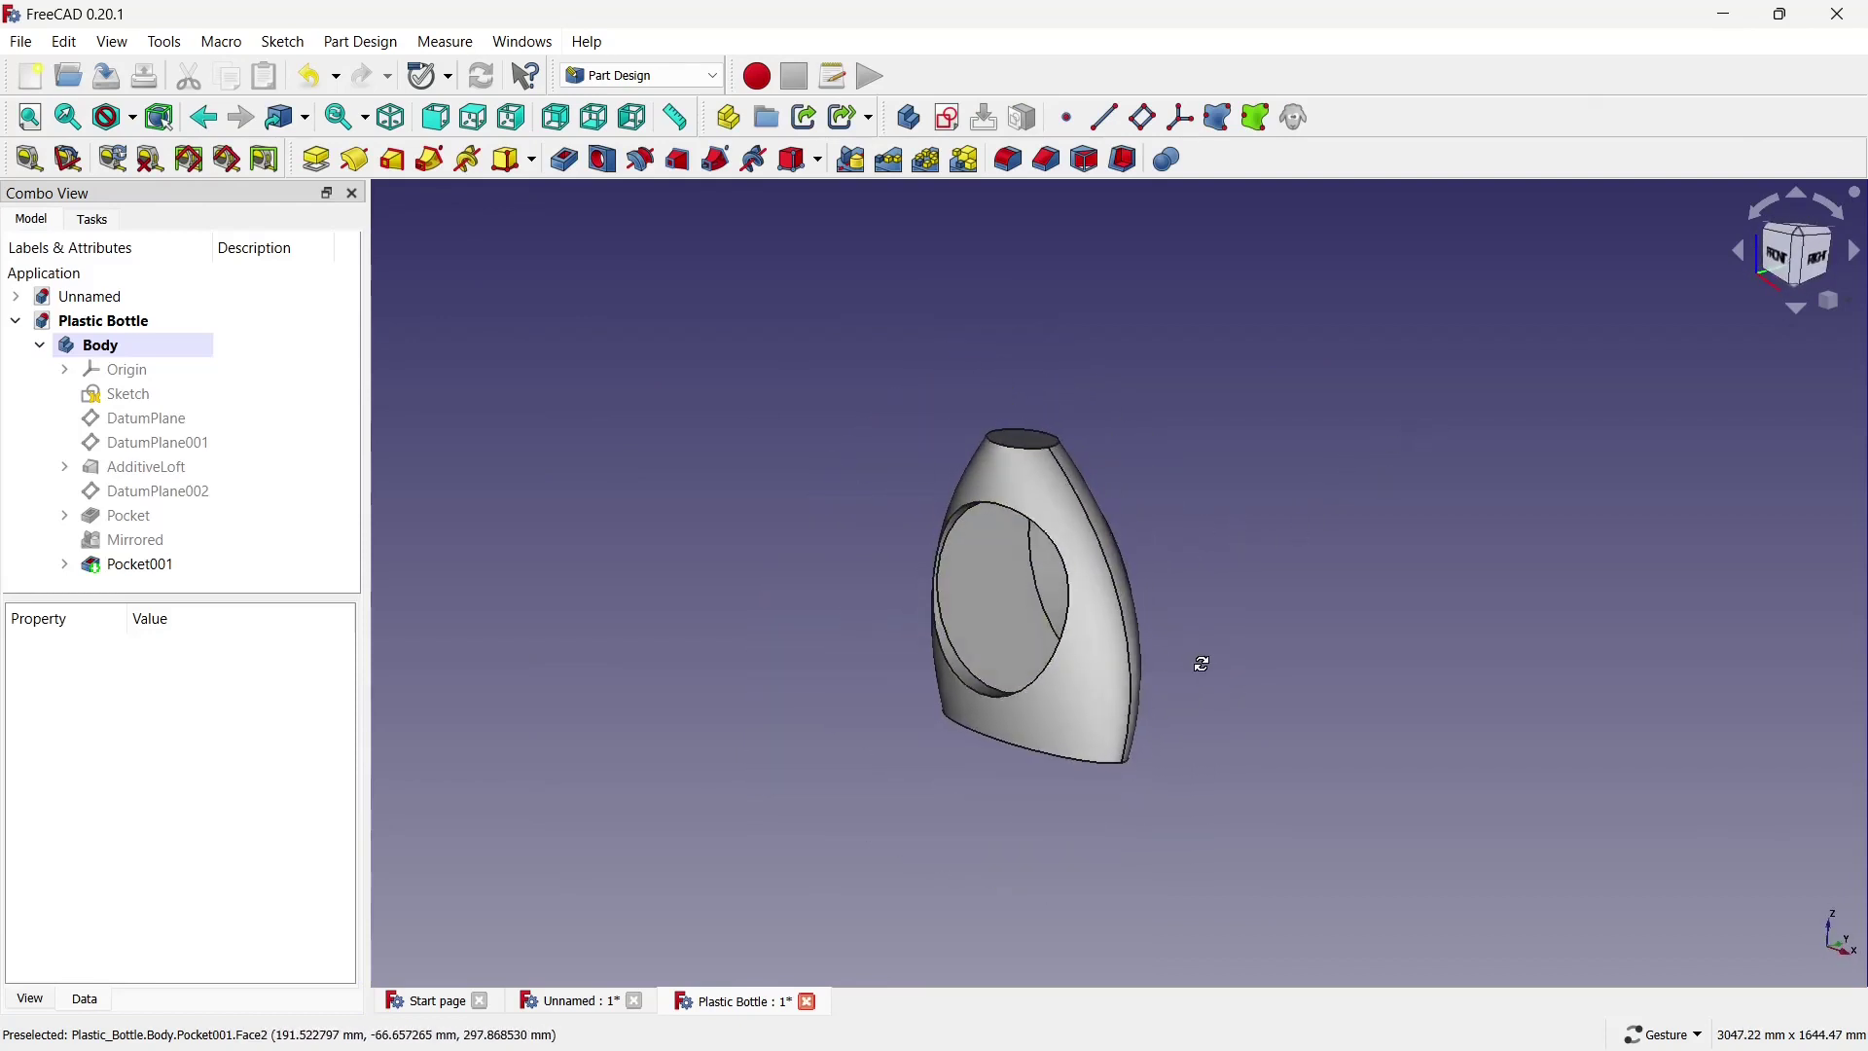
{"action": "scroll", "coordinate": [1159, 492], "scroll_direction": "up", "scroll_amount": 1}
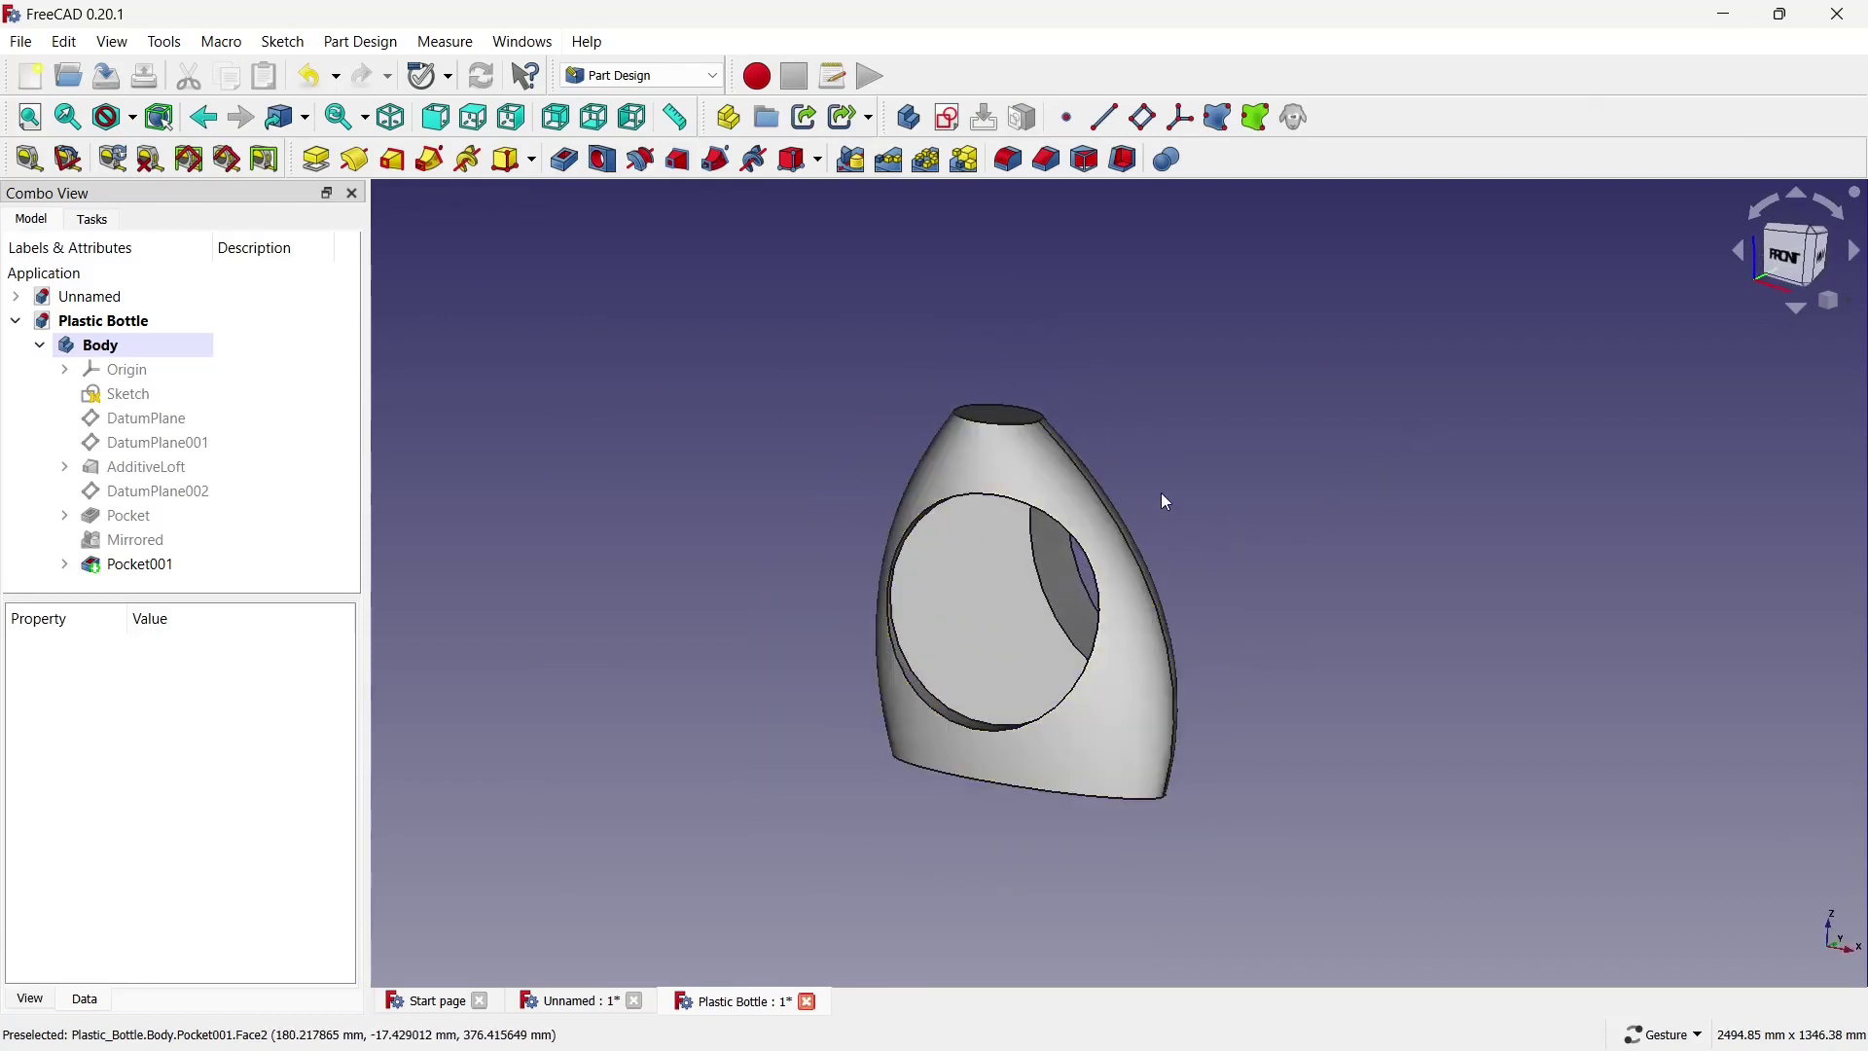
{"action": "key", "text": "ctrl+s"}
{"action": "scroll", "coordinate": [1177, 467], "scroll_direction": "up", "scroll_amount": 4}
{"action": "left_click", "coordinate": [775, 406]}
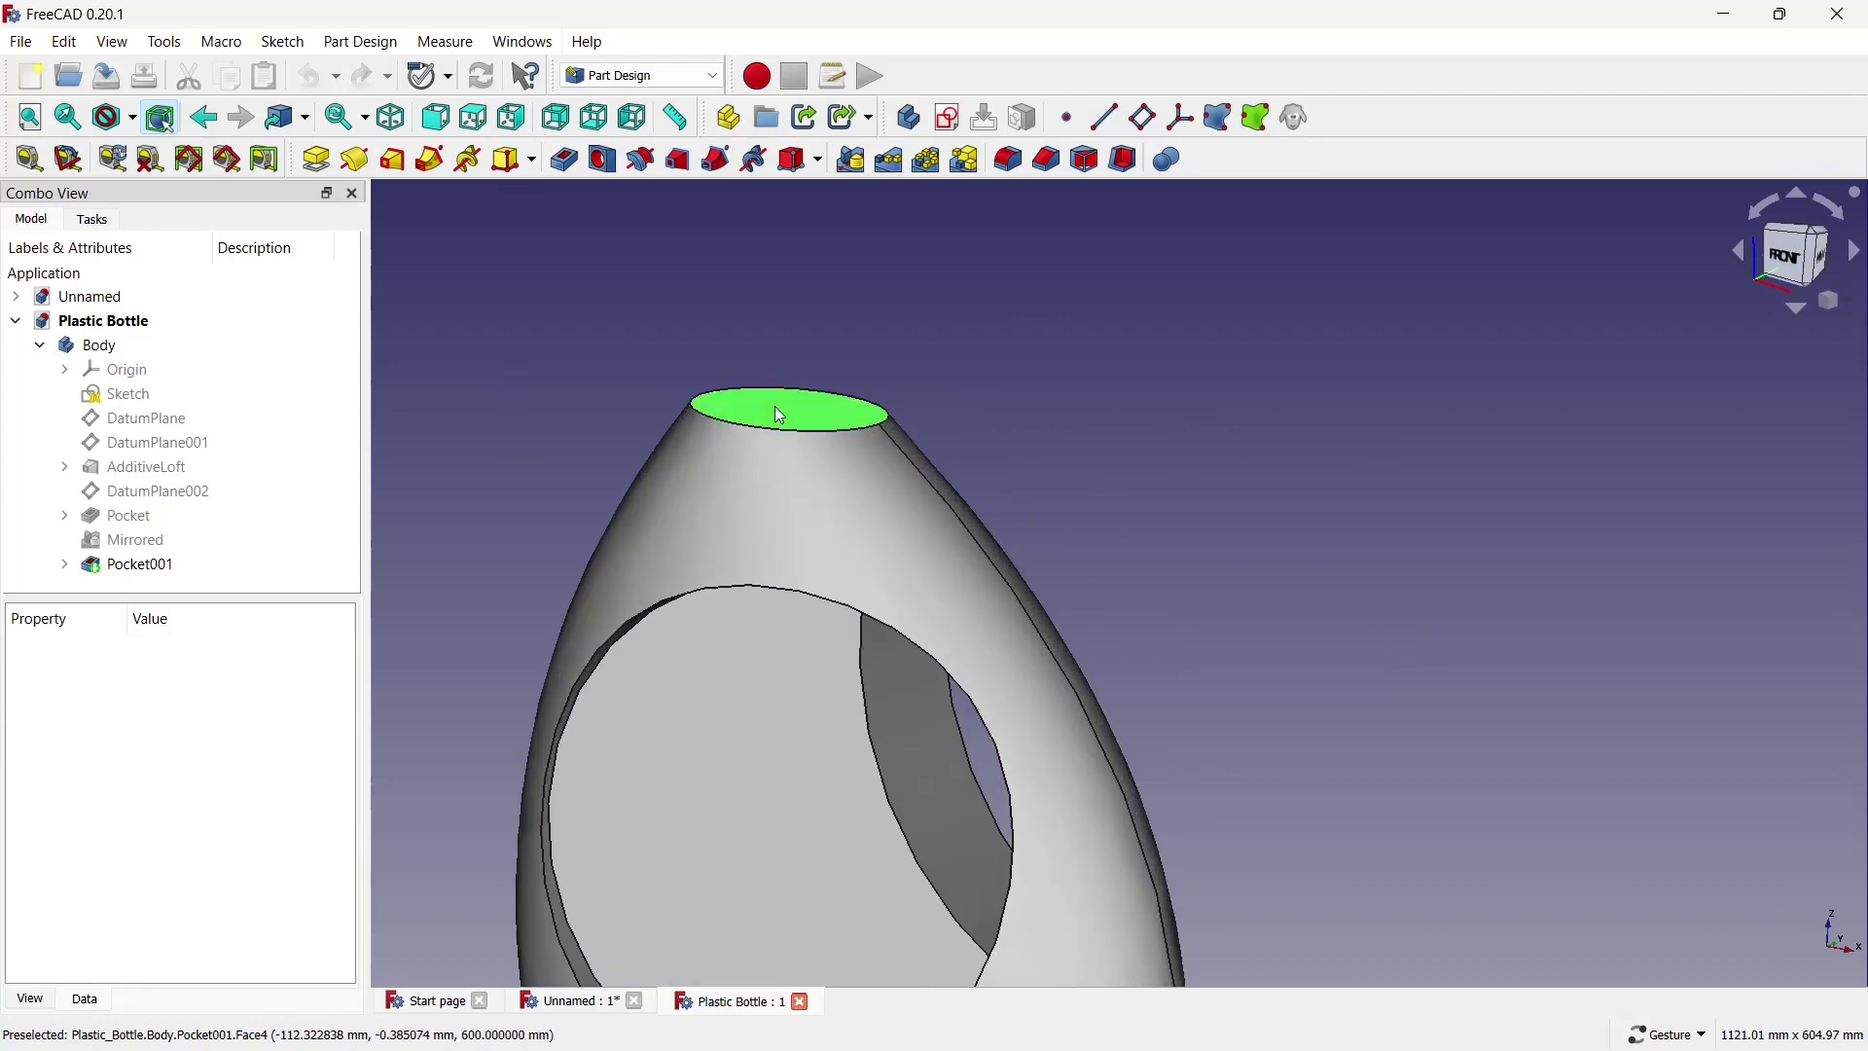
Start a sketch on the top face and link the circular opening's edge into it.
{"action": "left_click", "coordinate": [940, 136]}
{"action": "scroll", "coordinate": [896, 794], "scroll_direction": "up", "scroll_amount": 2}
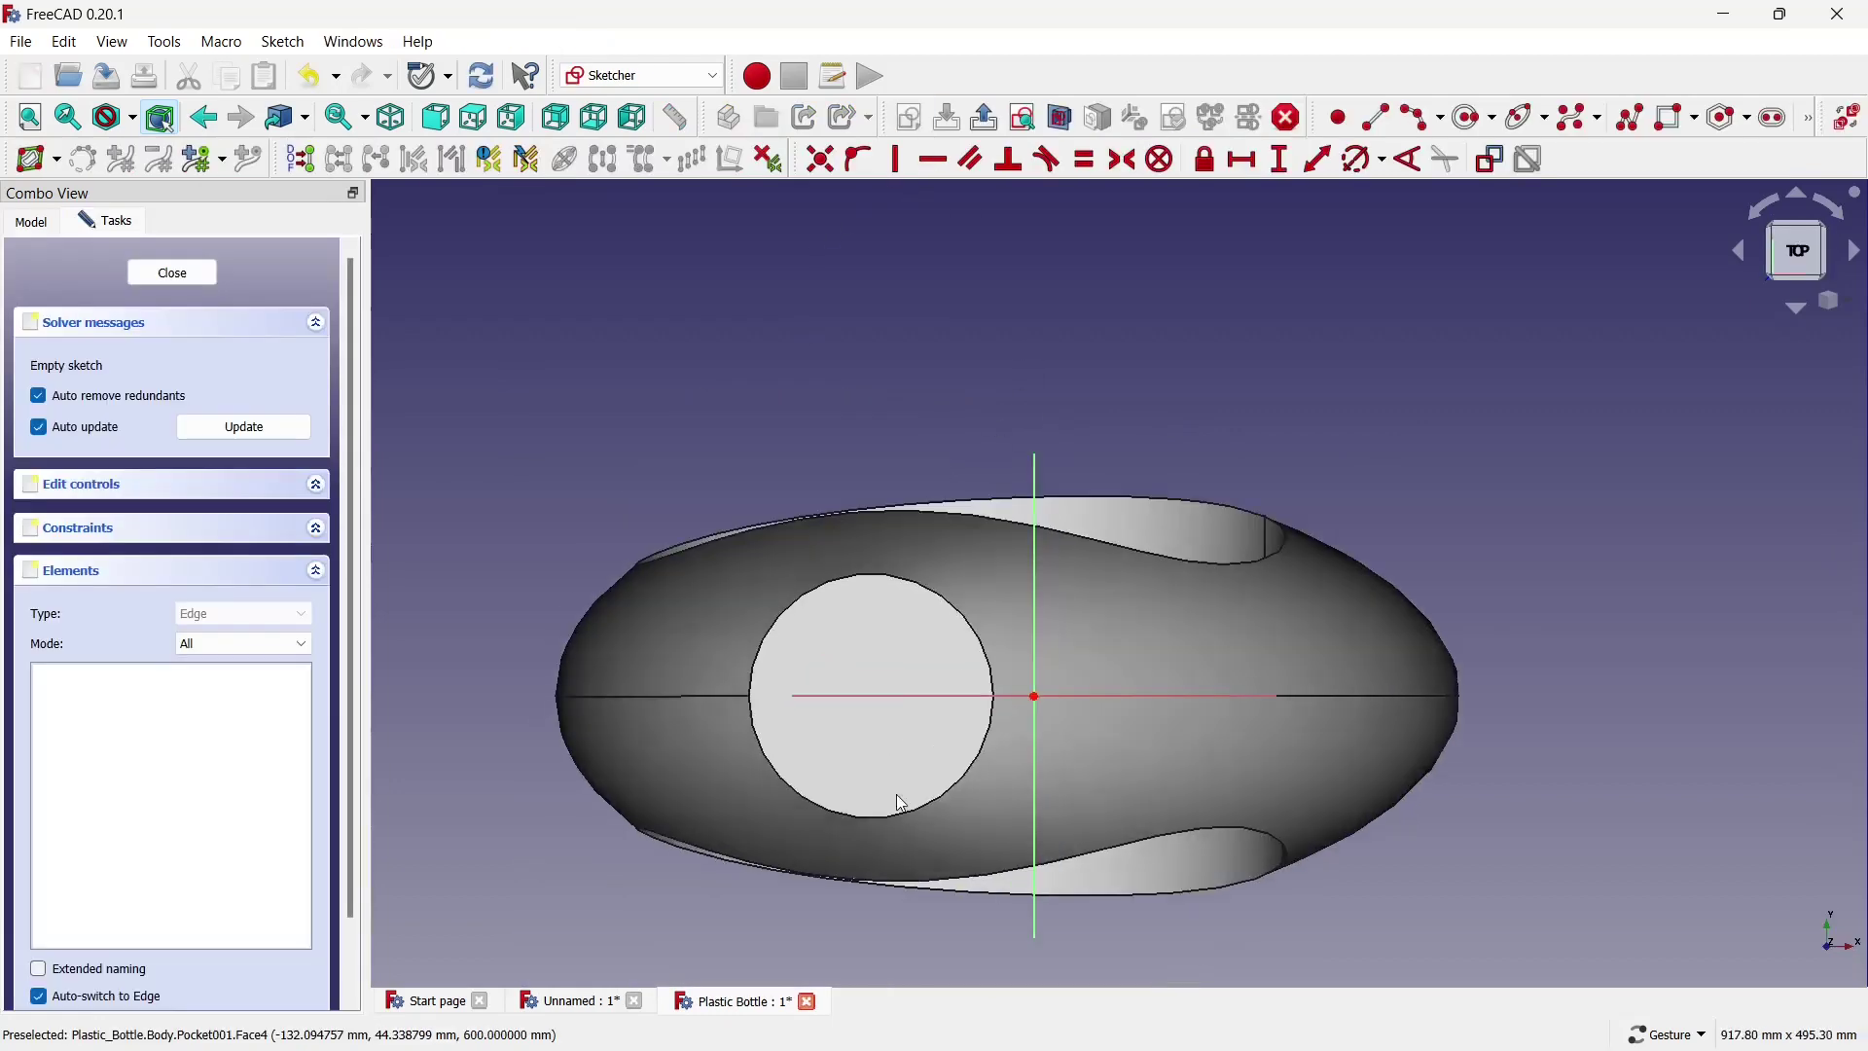
{"action": "scroll", "coordinate": [815, 705], "scroll_direction": "up", "scroll_amount": 2}
{"action": "scroll", "coordinate": [814, 704], "scroll_direction": "up", "scroll_amount": 2}
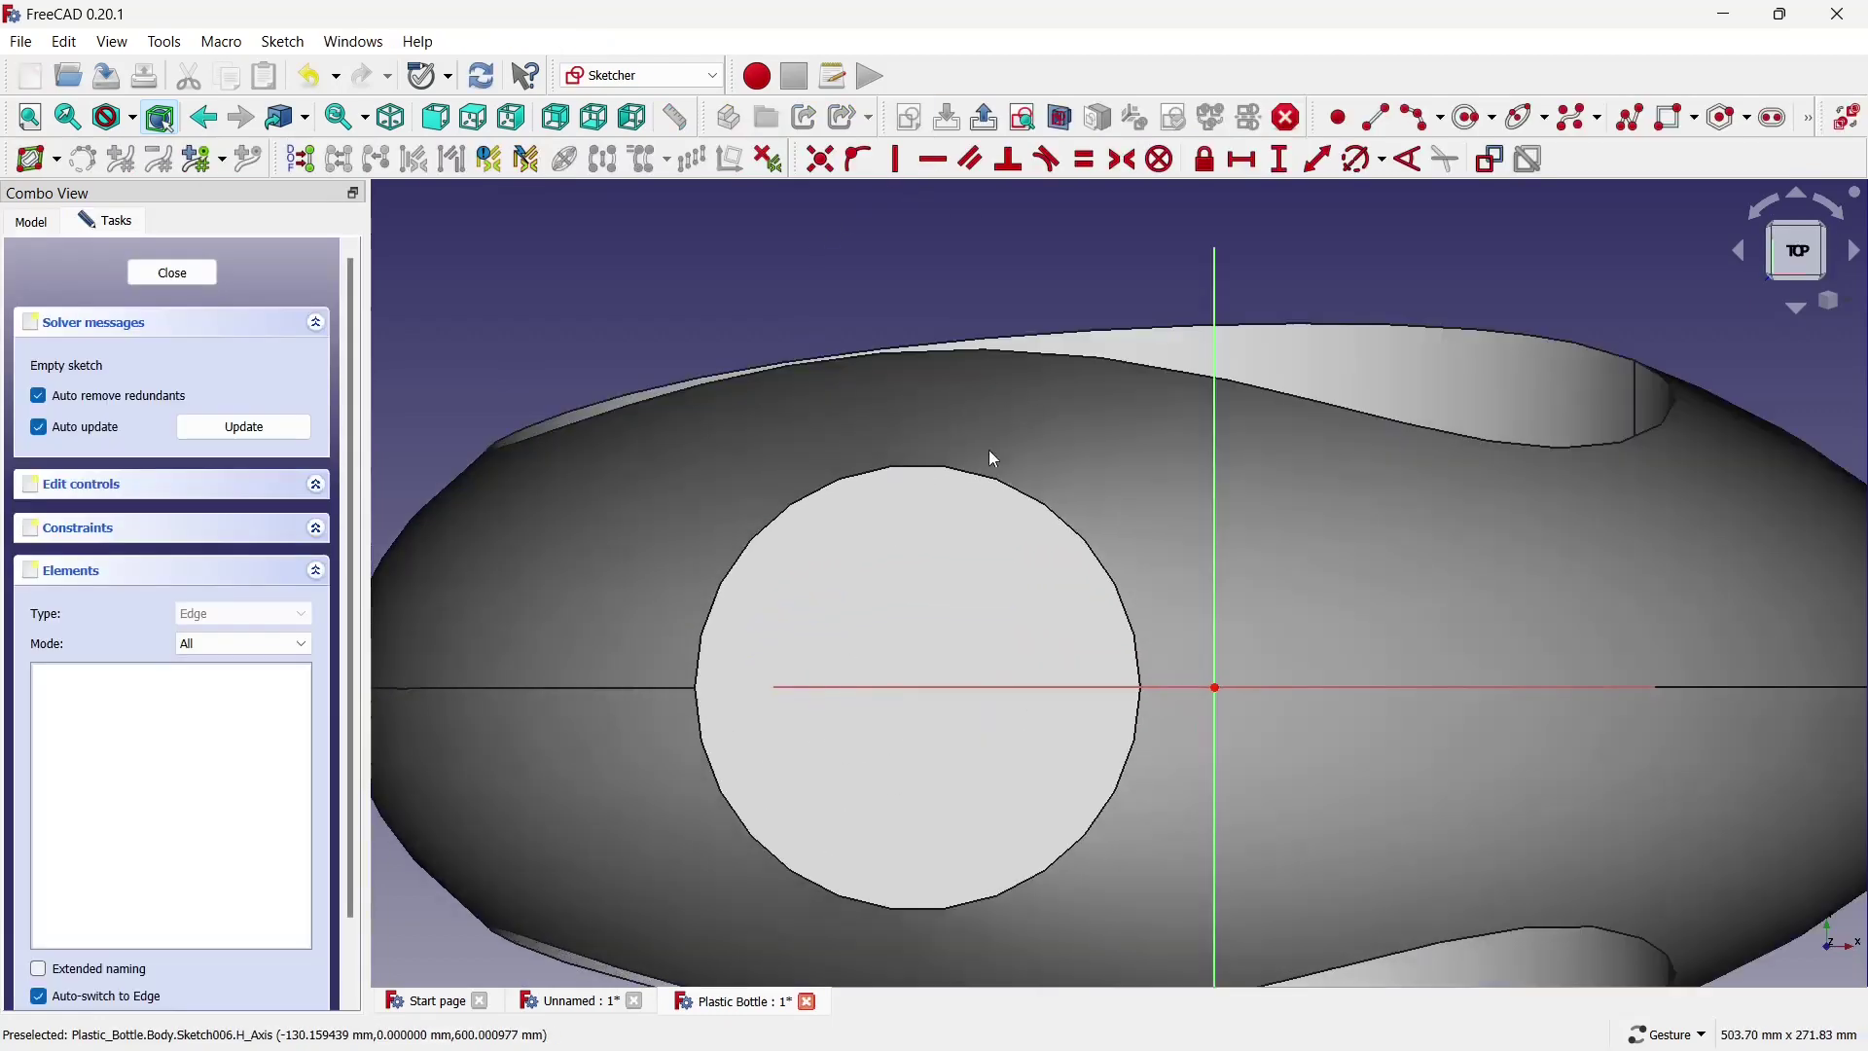
{"action": "left_click", "coordinate": [1814, 134]}
{"action": "left_click", "coordinate": [1550, 147]}
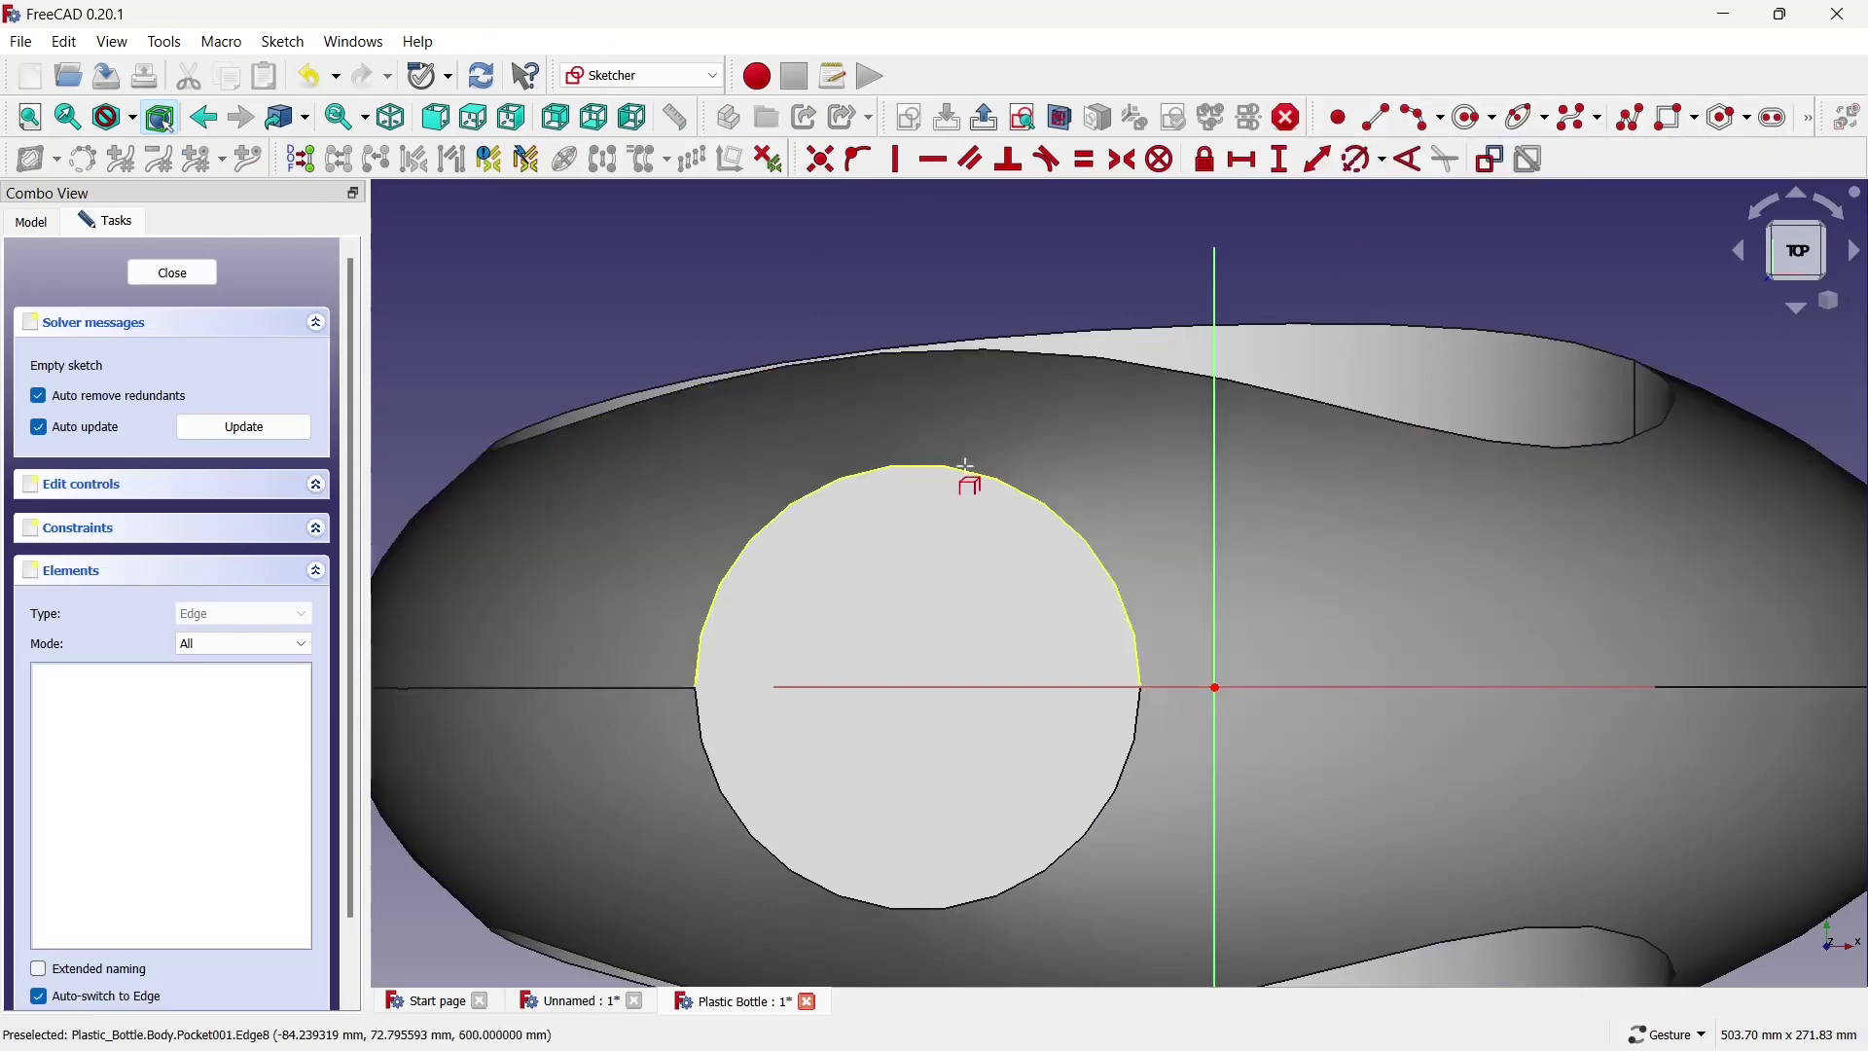
{"action": "left_click", "coordinate": [966, 466]}
Draw a circle around the top opening and close Sketch006.
{"action": "left_click", "coordinate": [1422, 118]}
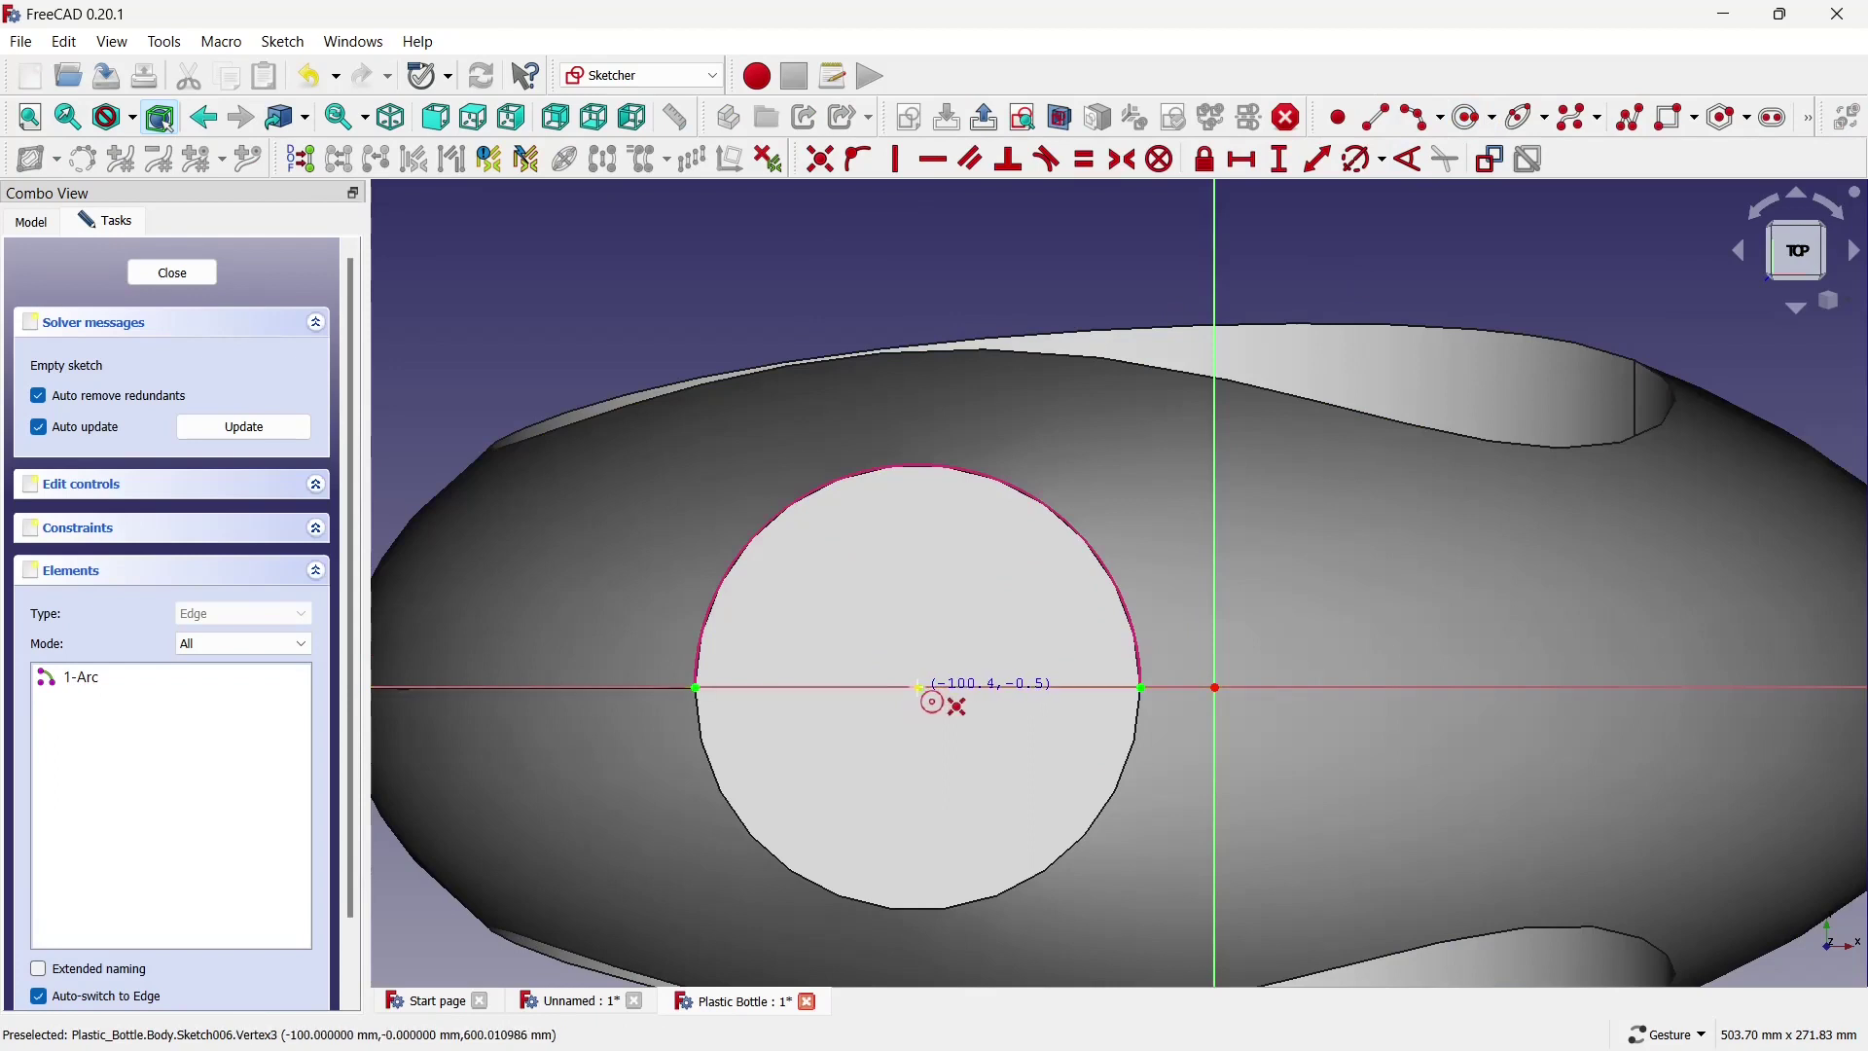
{"action": "left_click", "coordinate": [918, 687]}
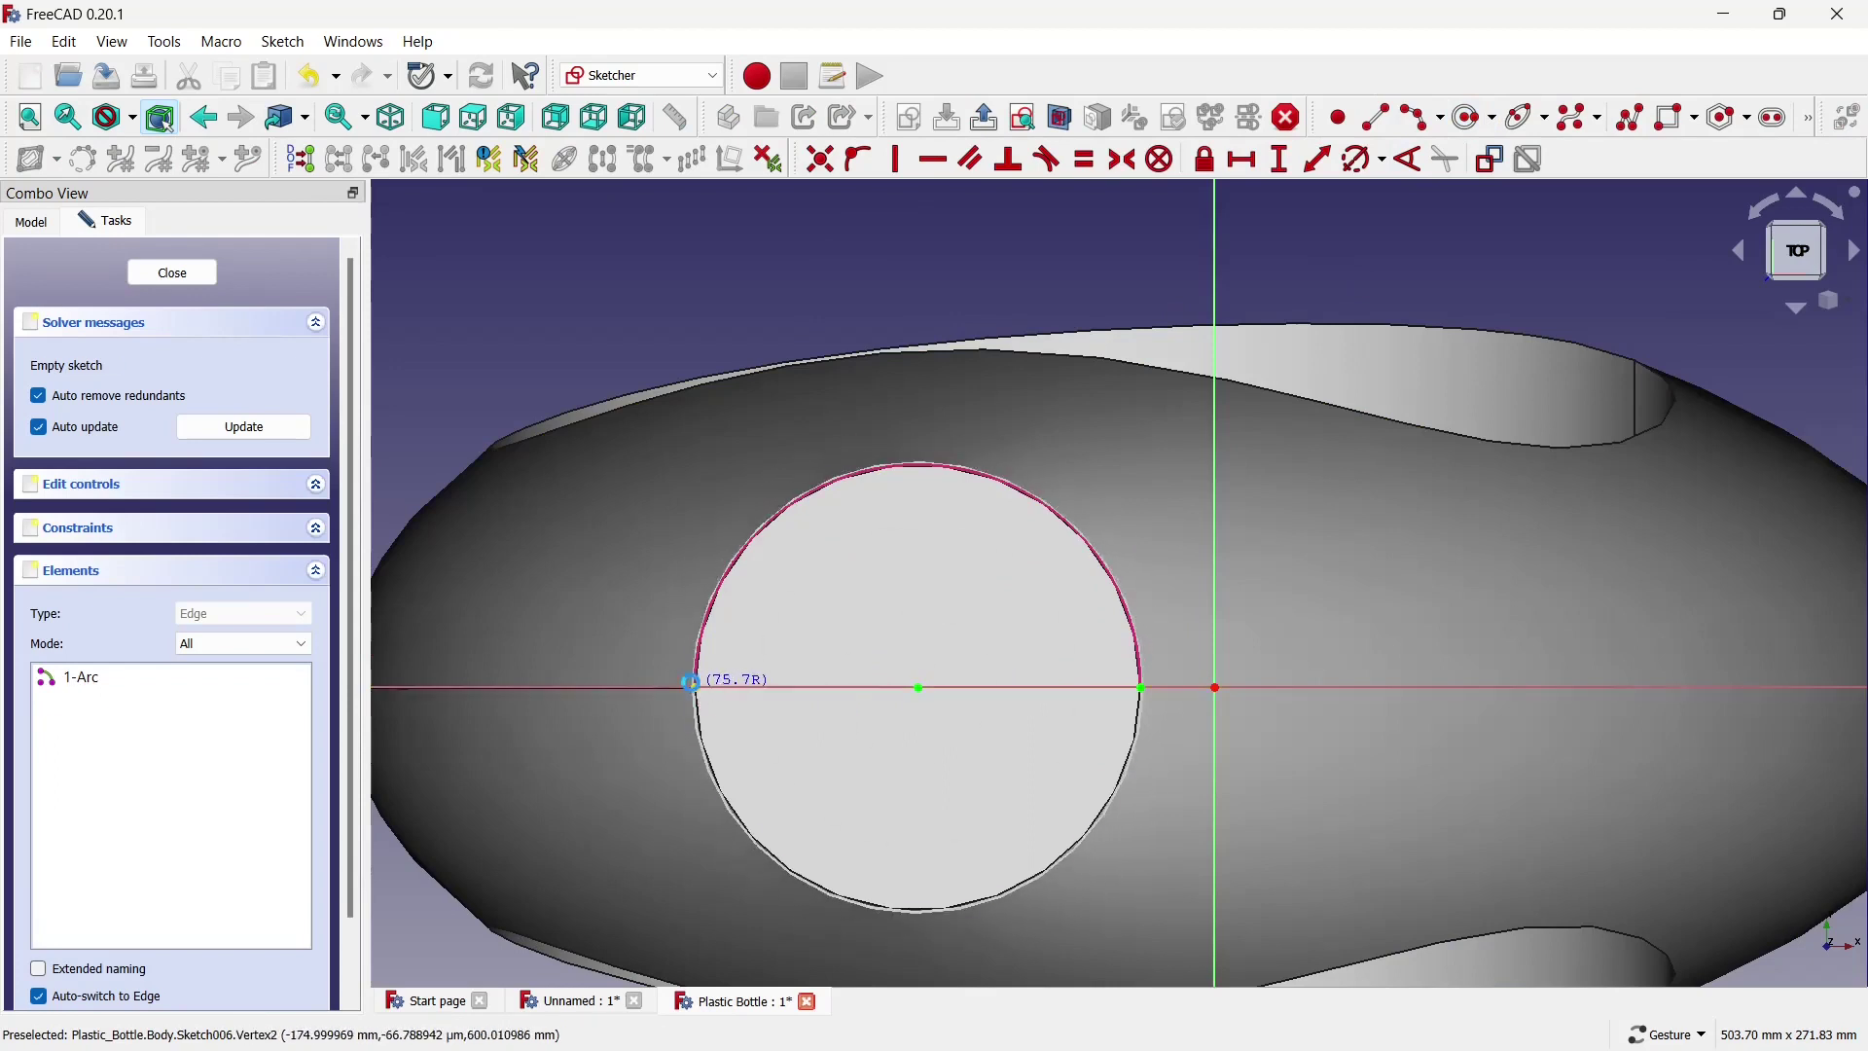
{"action": "left_click", "coordinate": [691, 683]}
{"action": "left_click", "coordinate": [174, 274]}
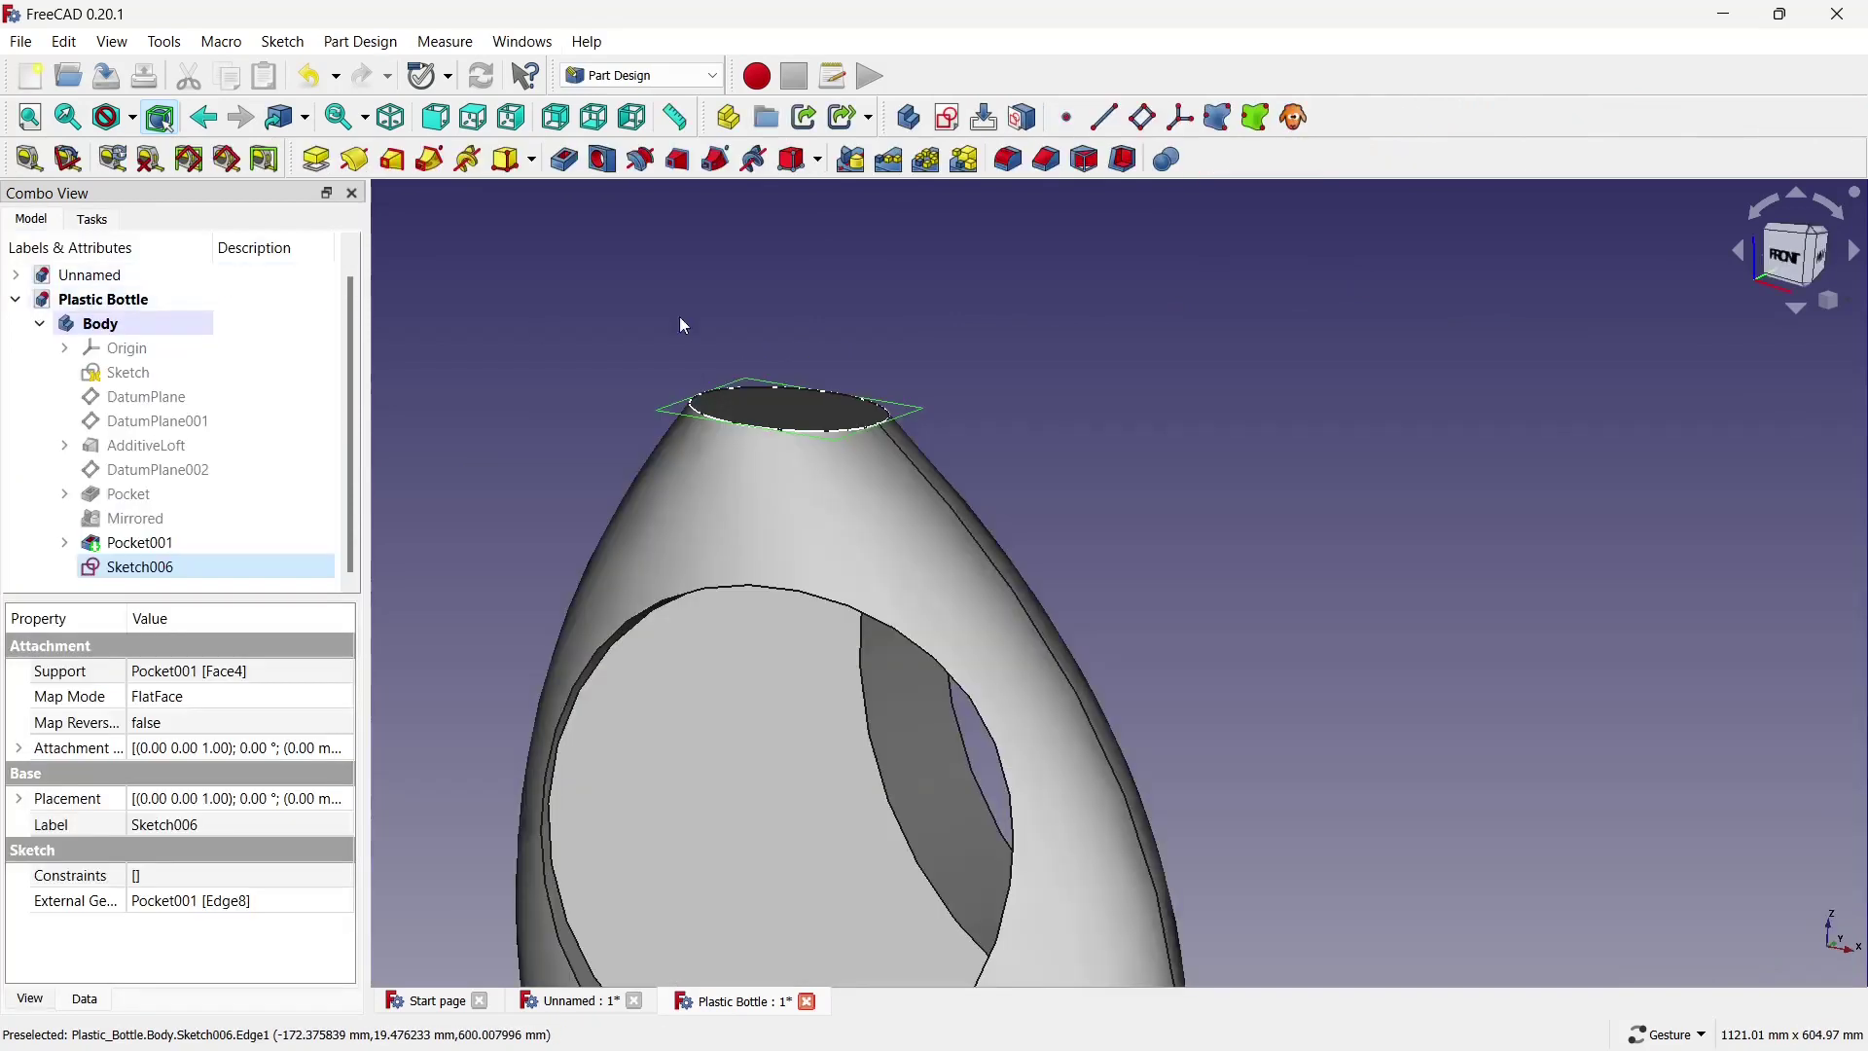
Start a sketch on the XZ plane and reference the bottle's top rim edge.
{"action": "left_click", "coordinate": [114, 347]}
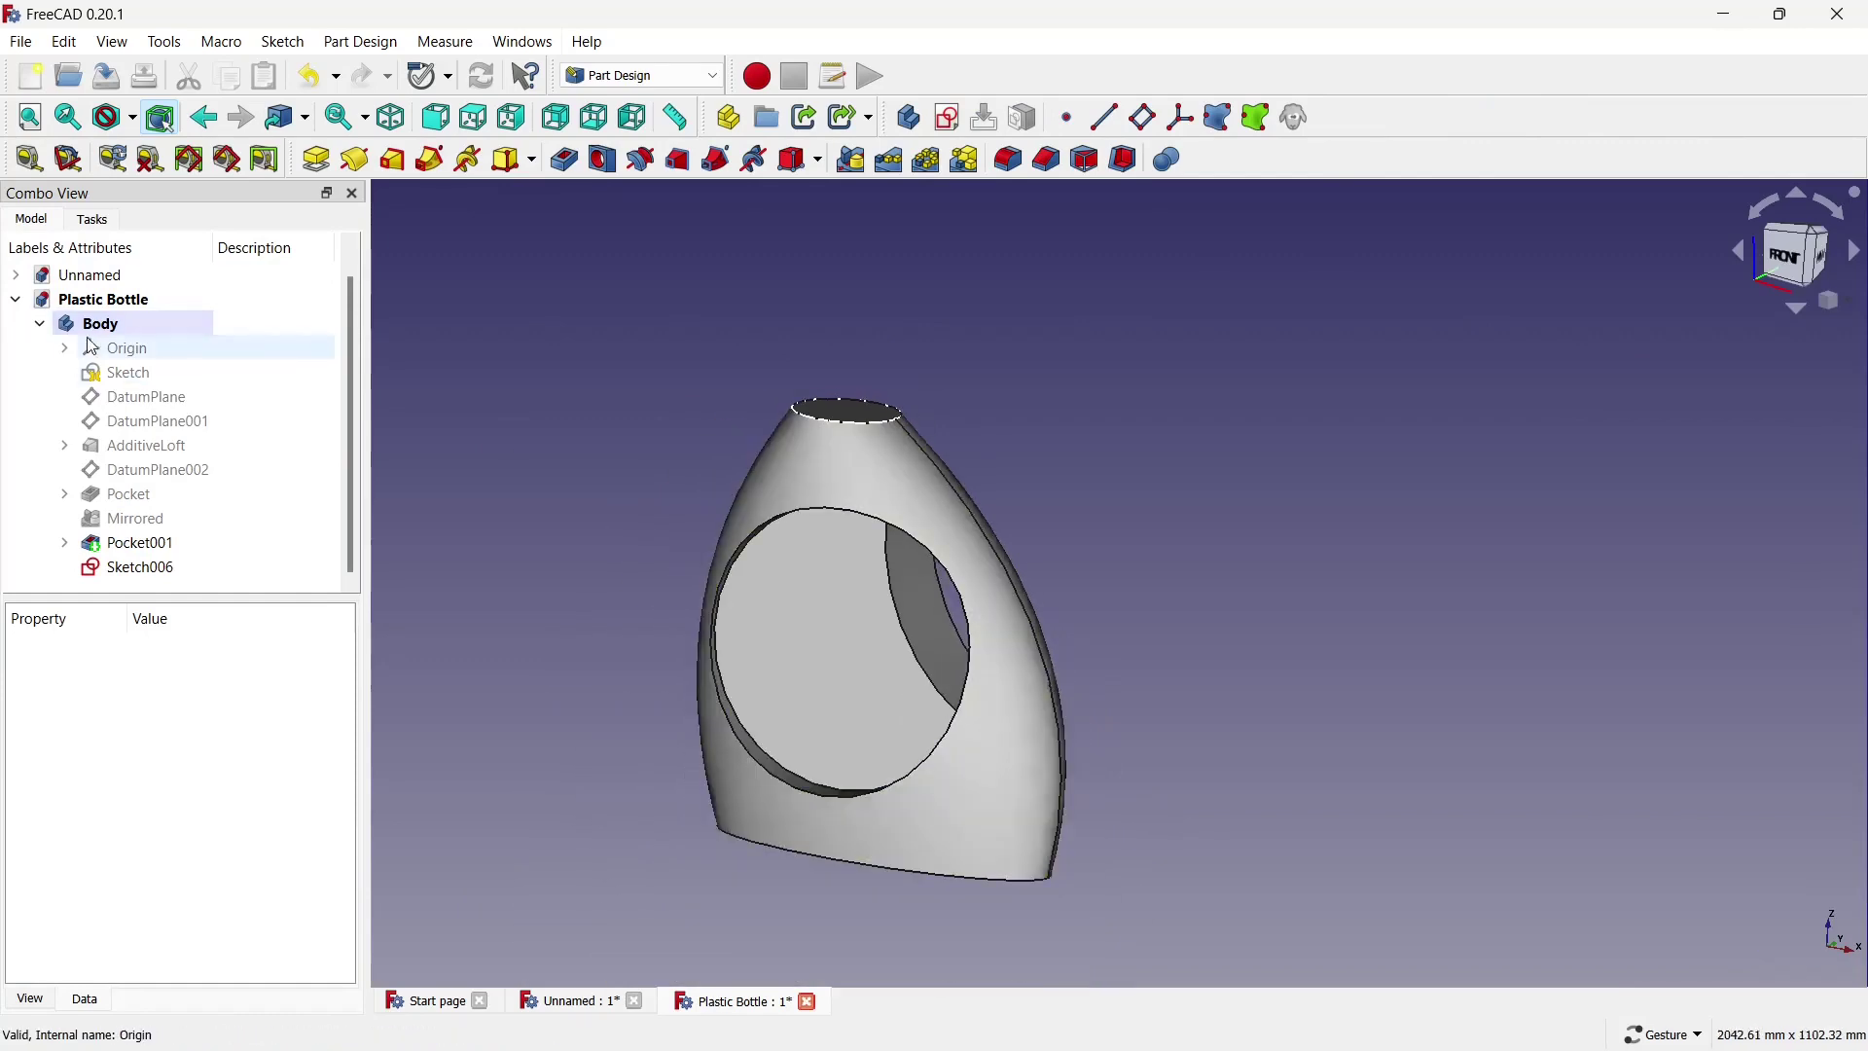
{"action": "key", "text": "space"}
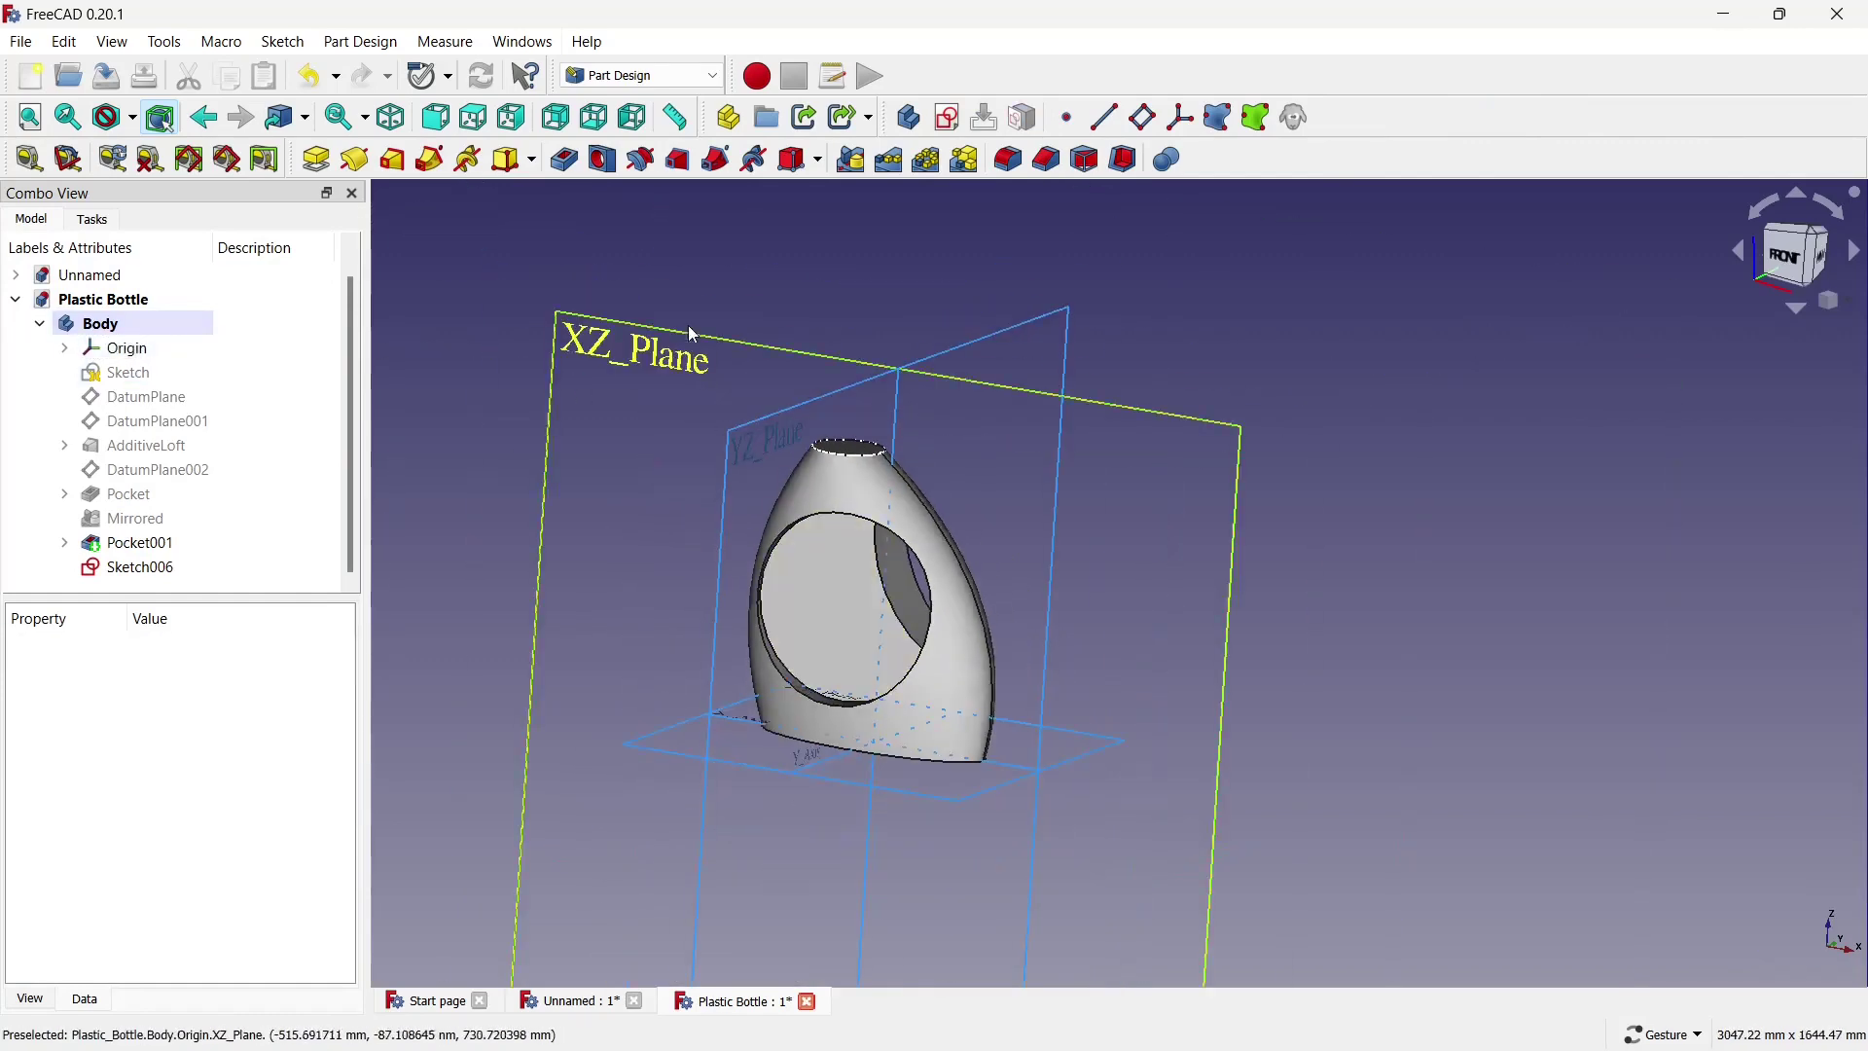
{"action": "left_click", "coordinate": [687, 325]}
{"action": "left_click", "coordinate": [947, 118]}
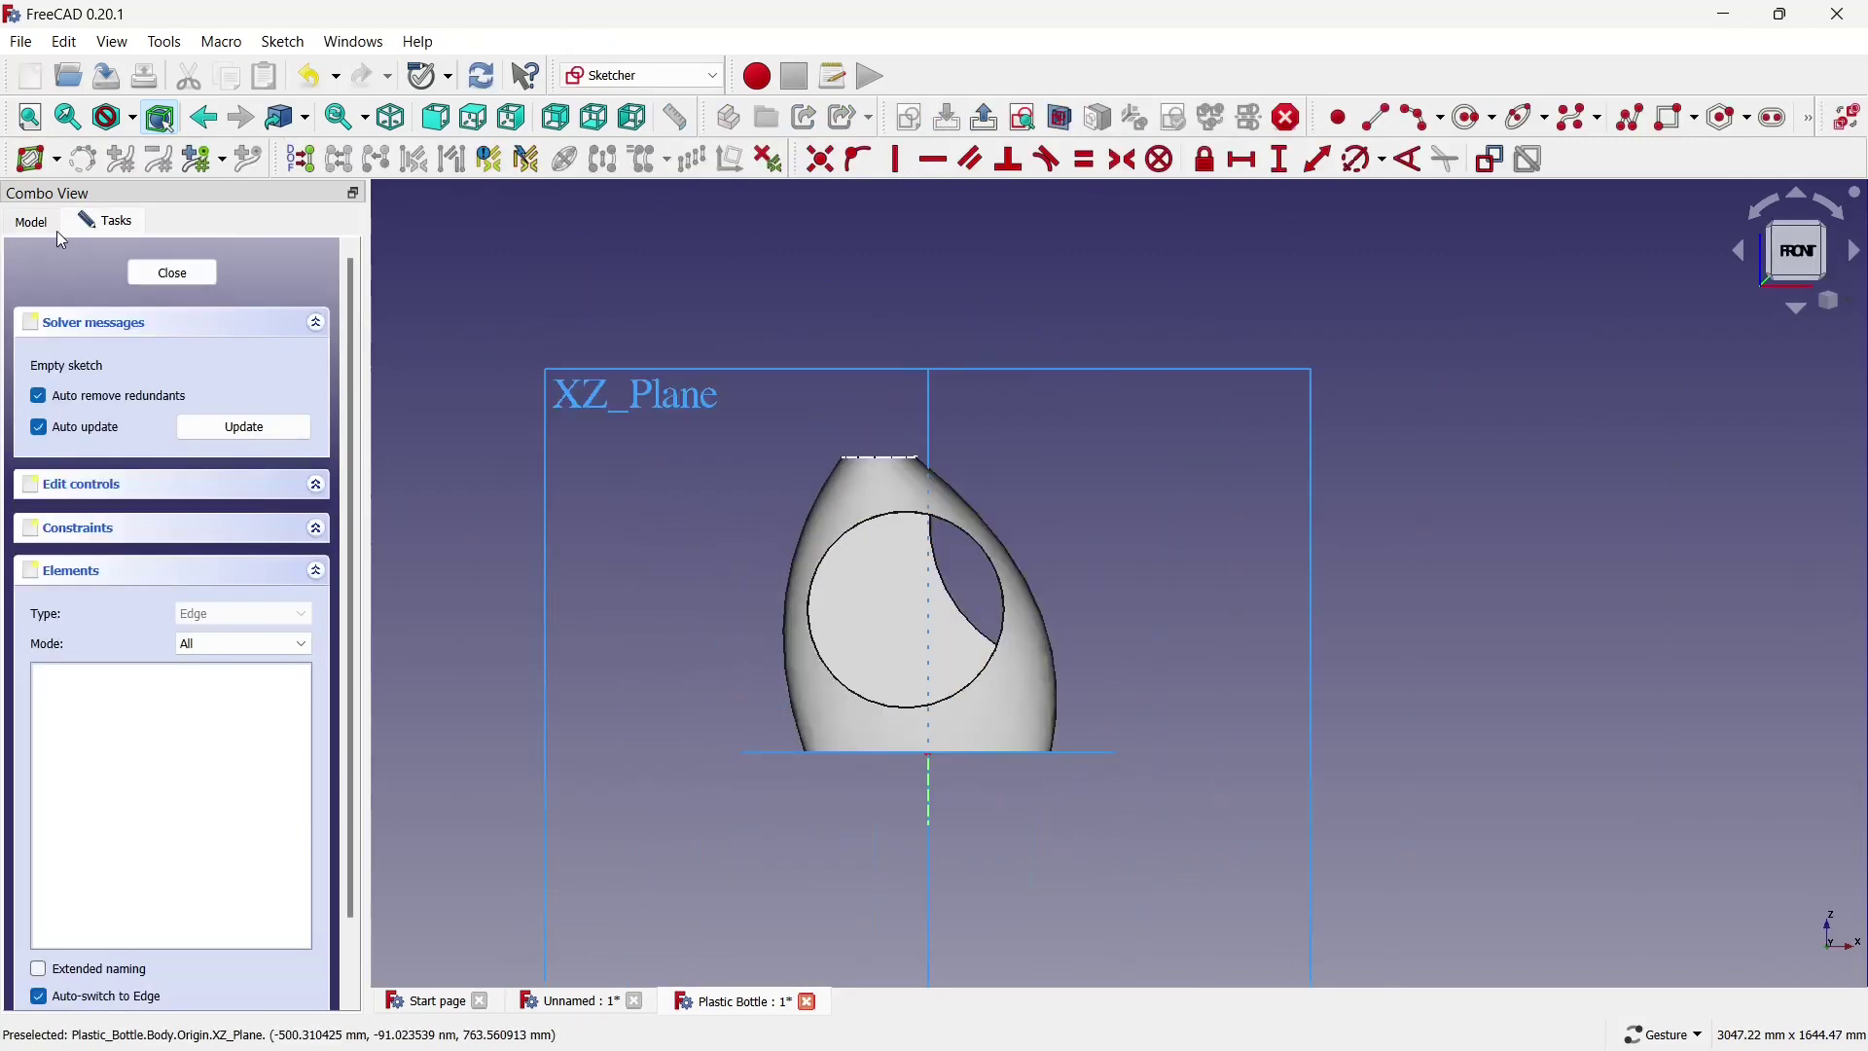
{"action": "left_click", "coordinate": [30, 222]}
{"action": "scroll", "coordinate": [163, 535], "scroll_direction": "down", "scroll_amount": 1}
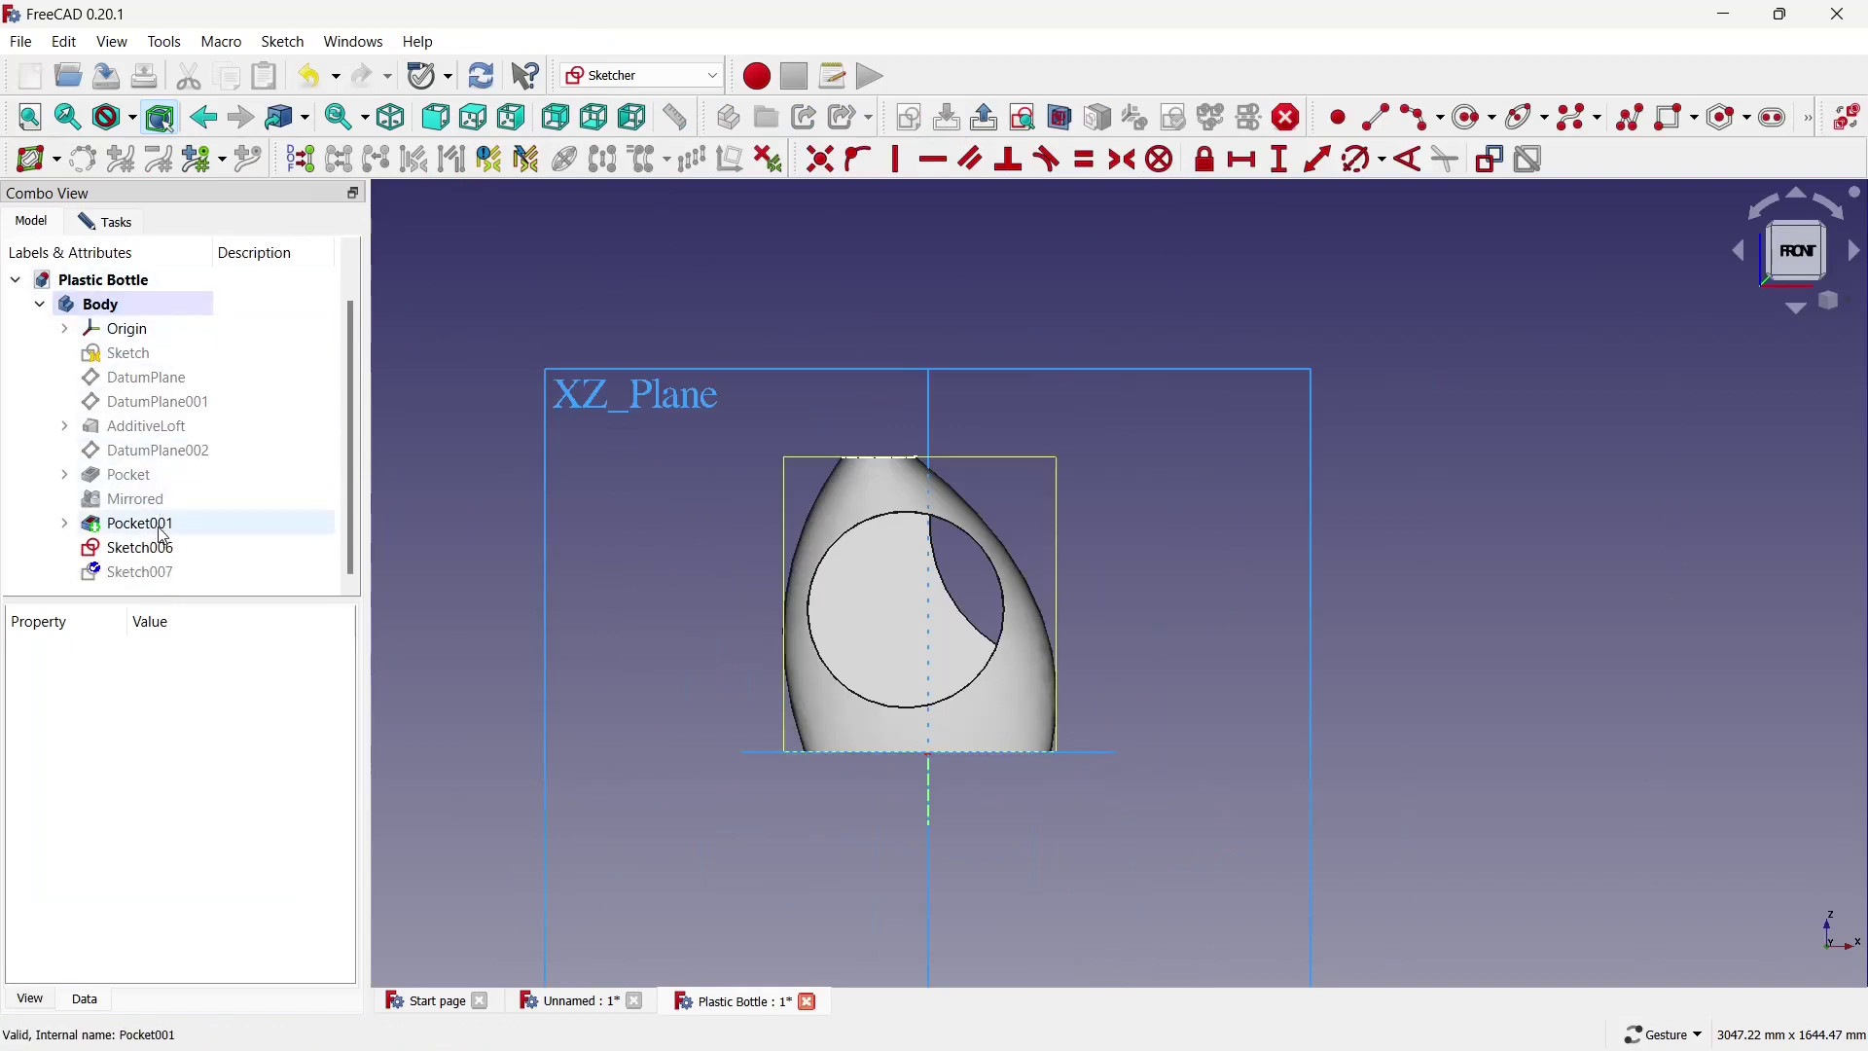
{"action": "left_click", "coordinate": [194, 331]}
{"action": "key", "text": "space"}
{"action": "left_click", "coordinate": [717, 416]}
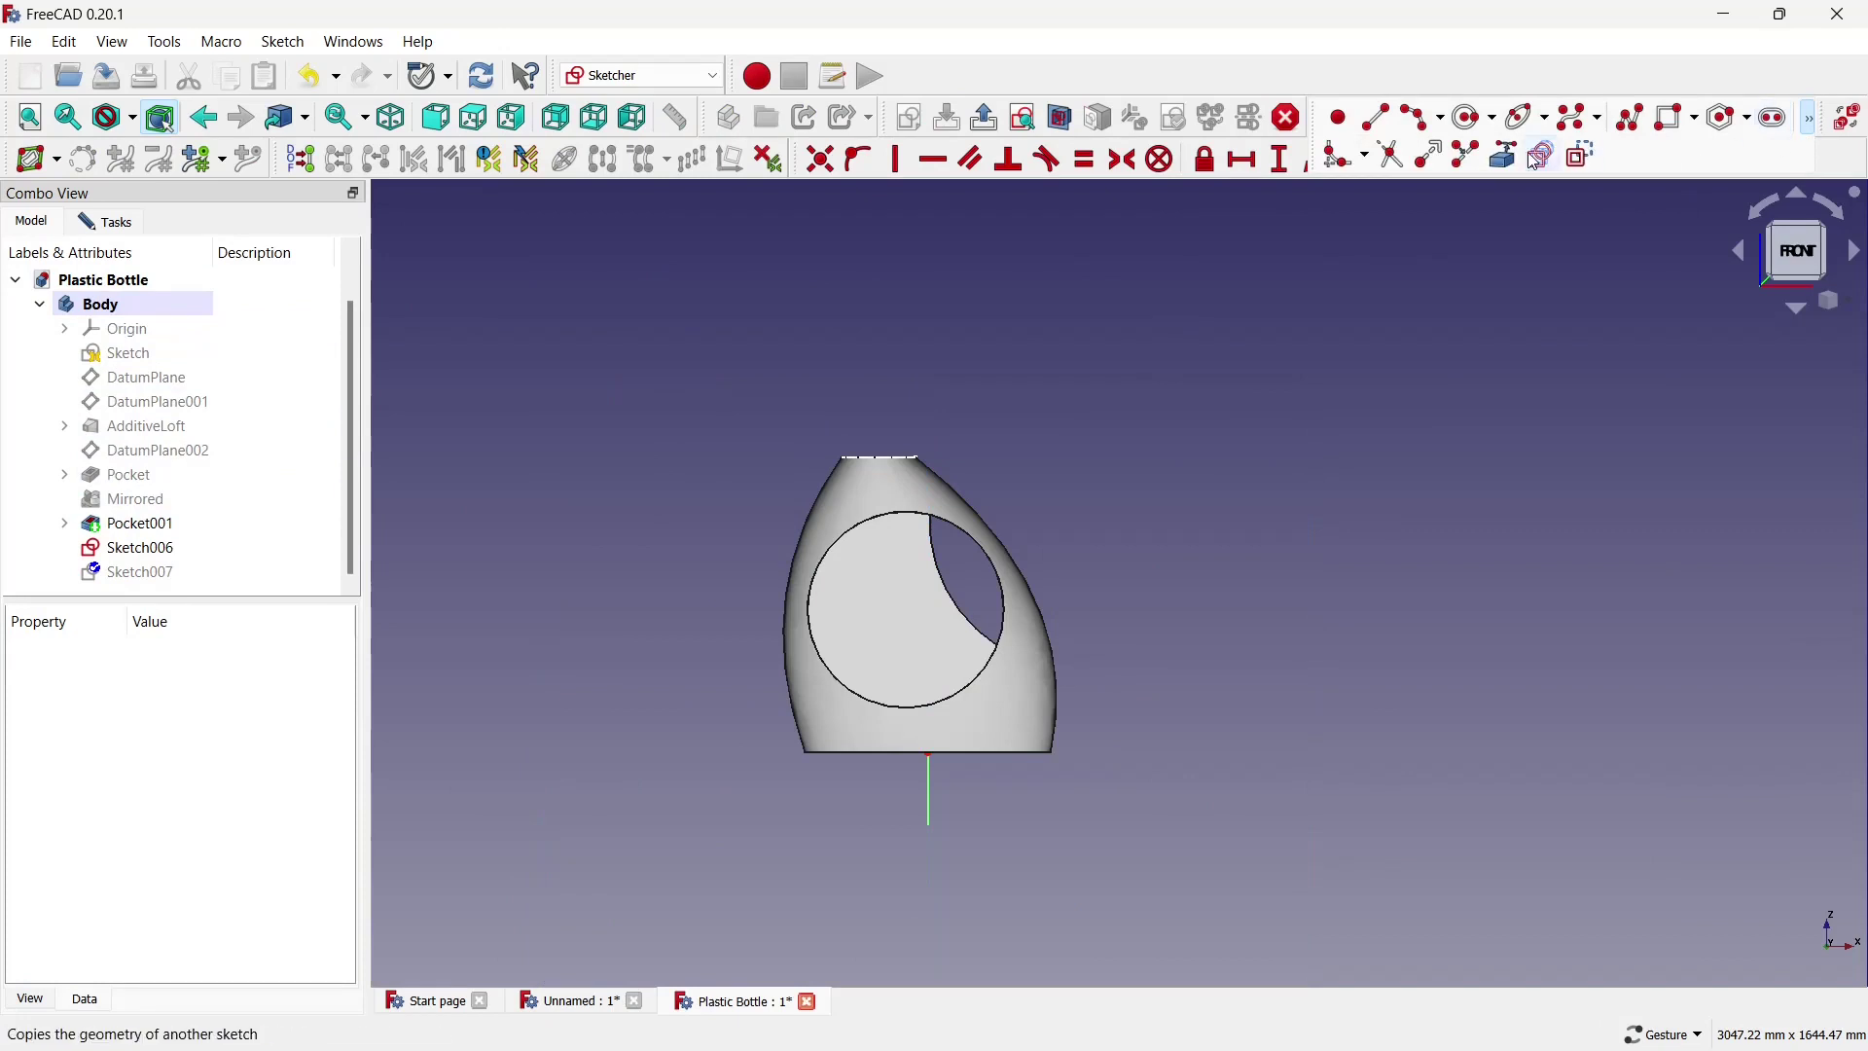
{"action": "scroll", "coordinate": [894, 465], "scroll_direction": "up", "scroll_amount": 4}
{"action": "left_click", "coordinate": [897, 471]}
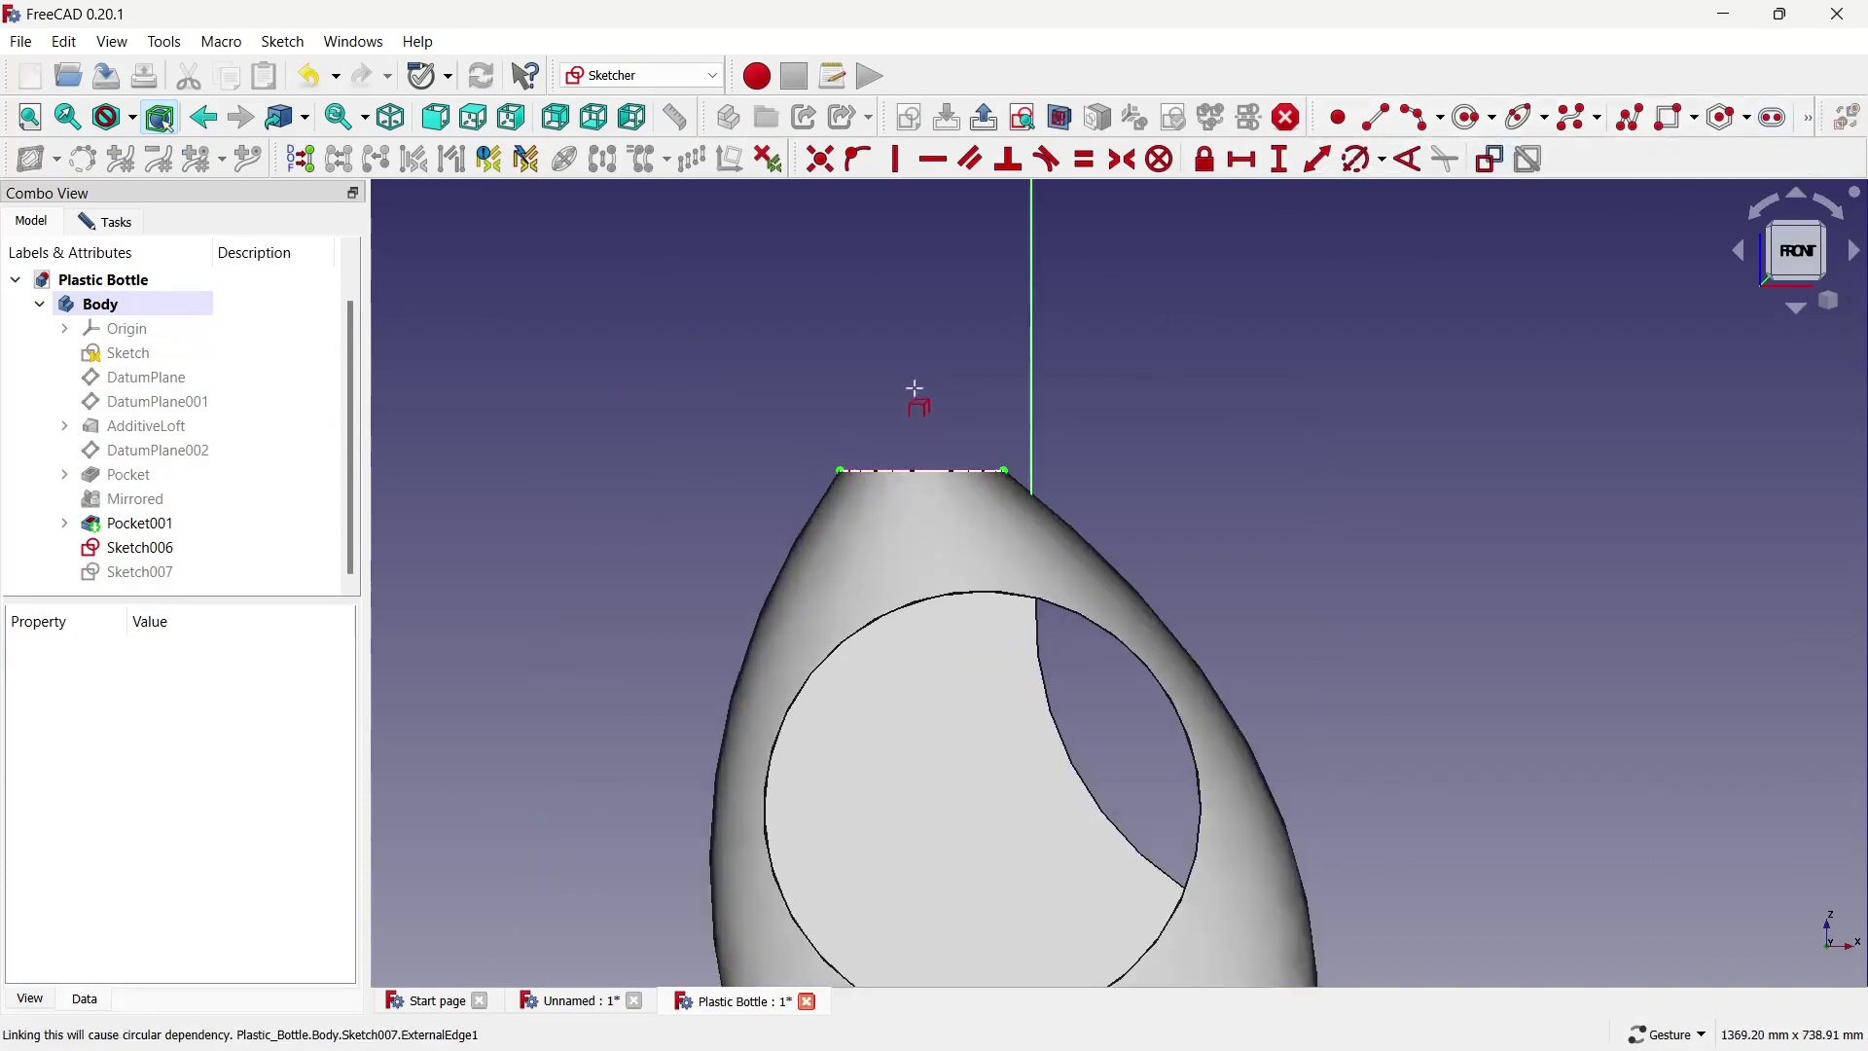
Draw a vertical line up from the rim, placed 75 mm horizontally from the rim's end.
{"action": "left_click", "coordinate": [1376, 117]}
{"action": "scroll", "coordinate": [900, 351], "scroll_direction": "down", "scroll_amount": 3}
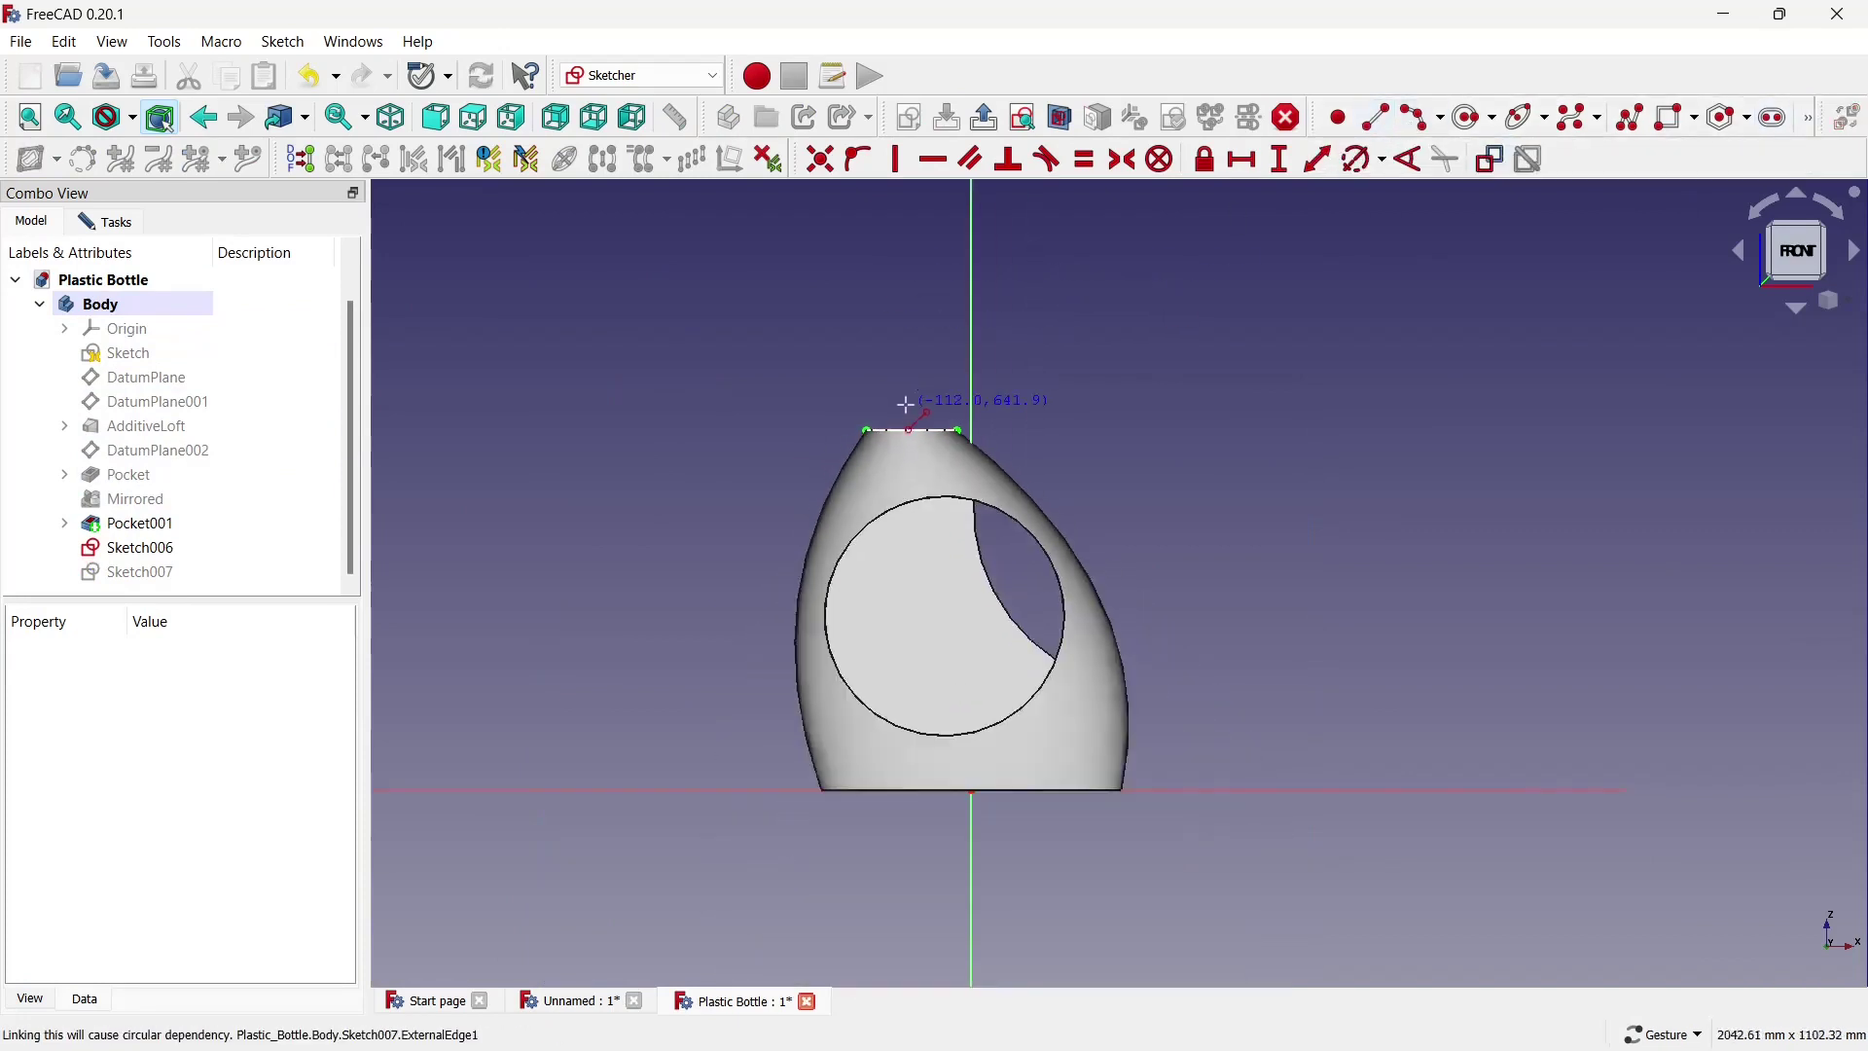
{"action": "scroll", "coordinate": [850, 289], "scroll_direction": "up", "scroll_amount": 3}
{"action": "scroll", "coordinate": [851, 292], "scroll_direction": "up", "scroll_amount": 2}
{"action": "left_click", "coordinate": [1006, 647]}
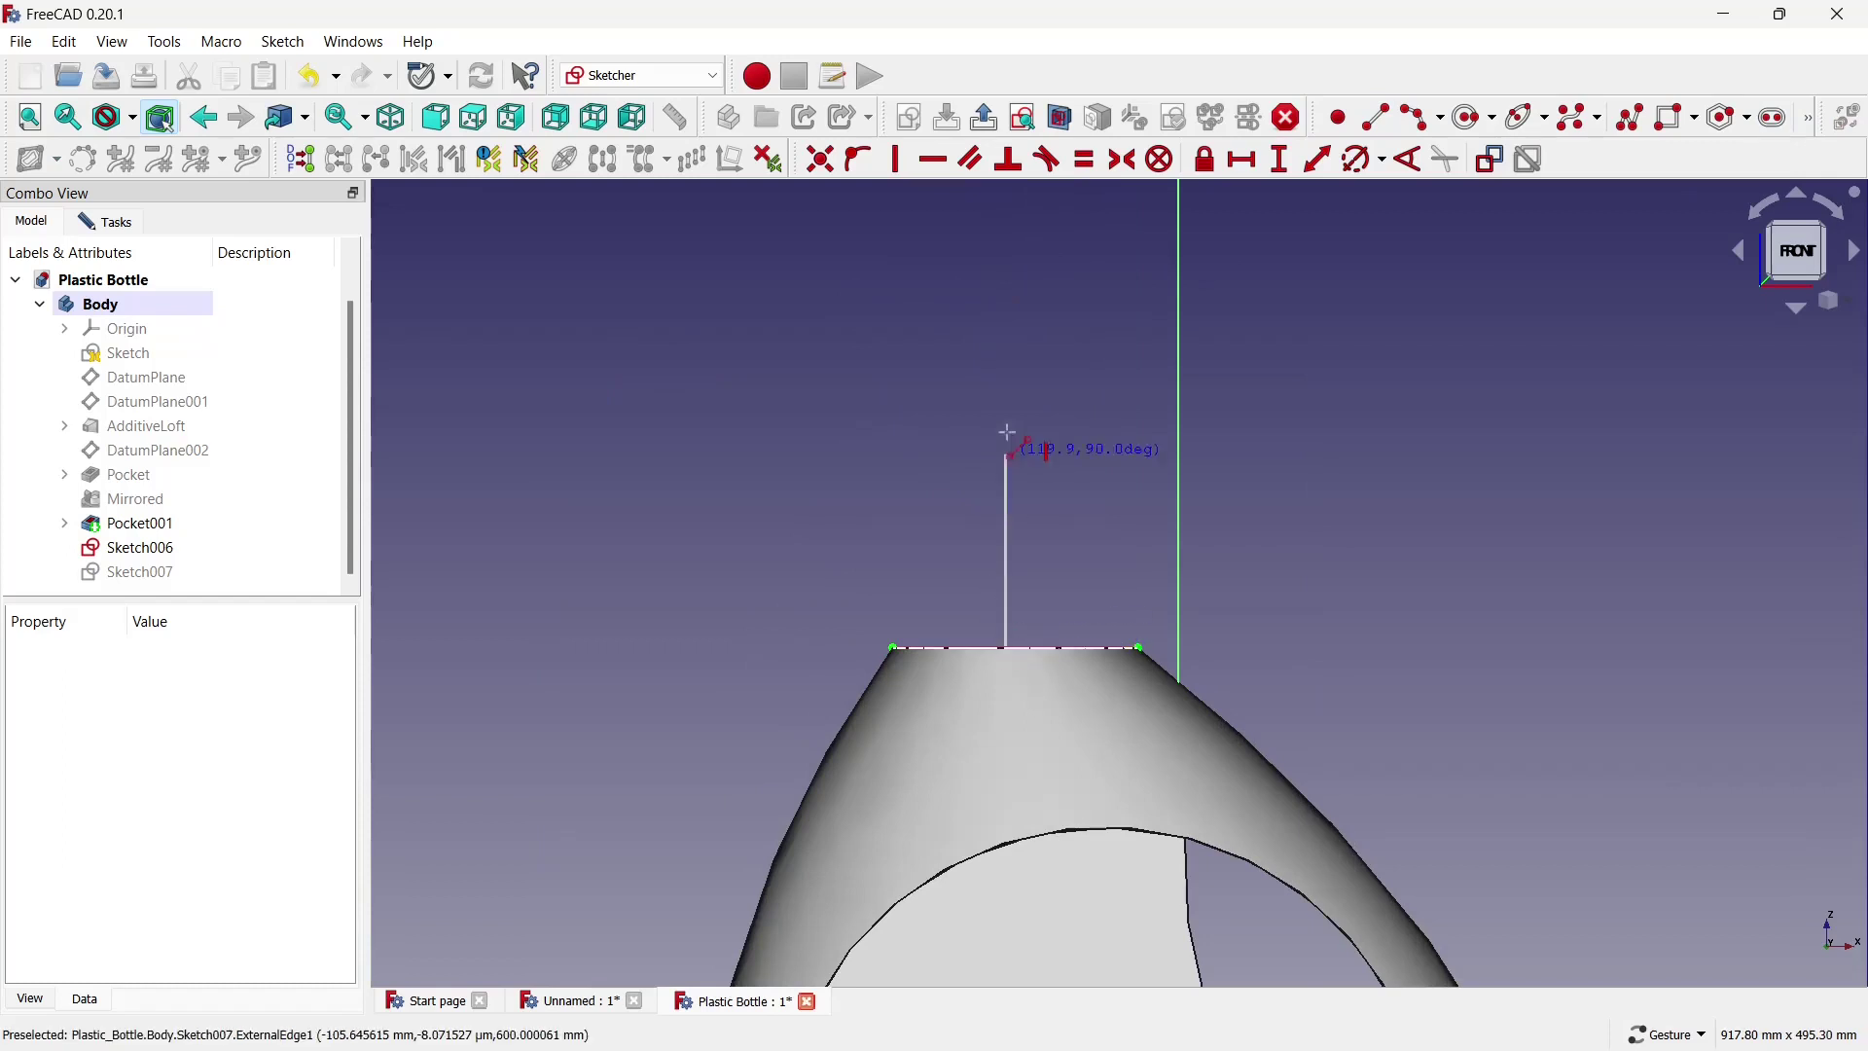
{"action": "left_click", "coordinate": [1006, 363]}
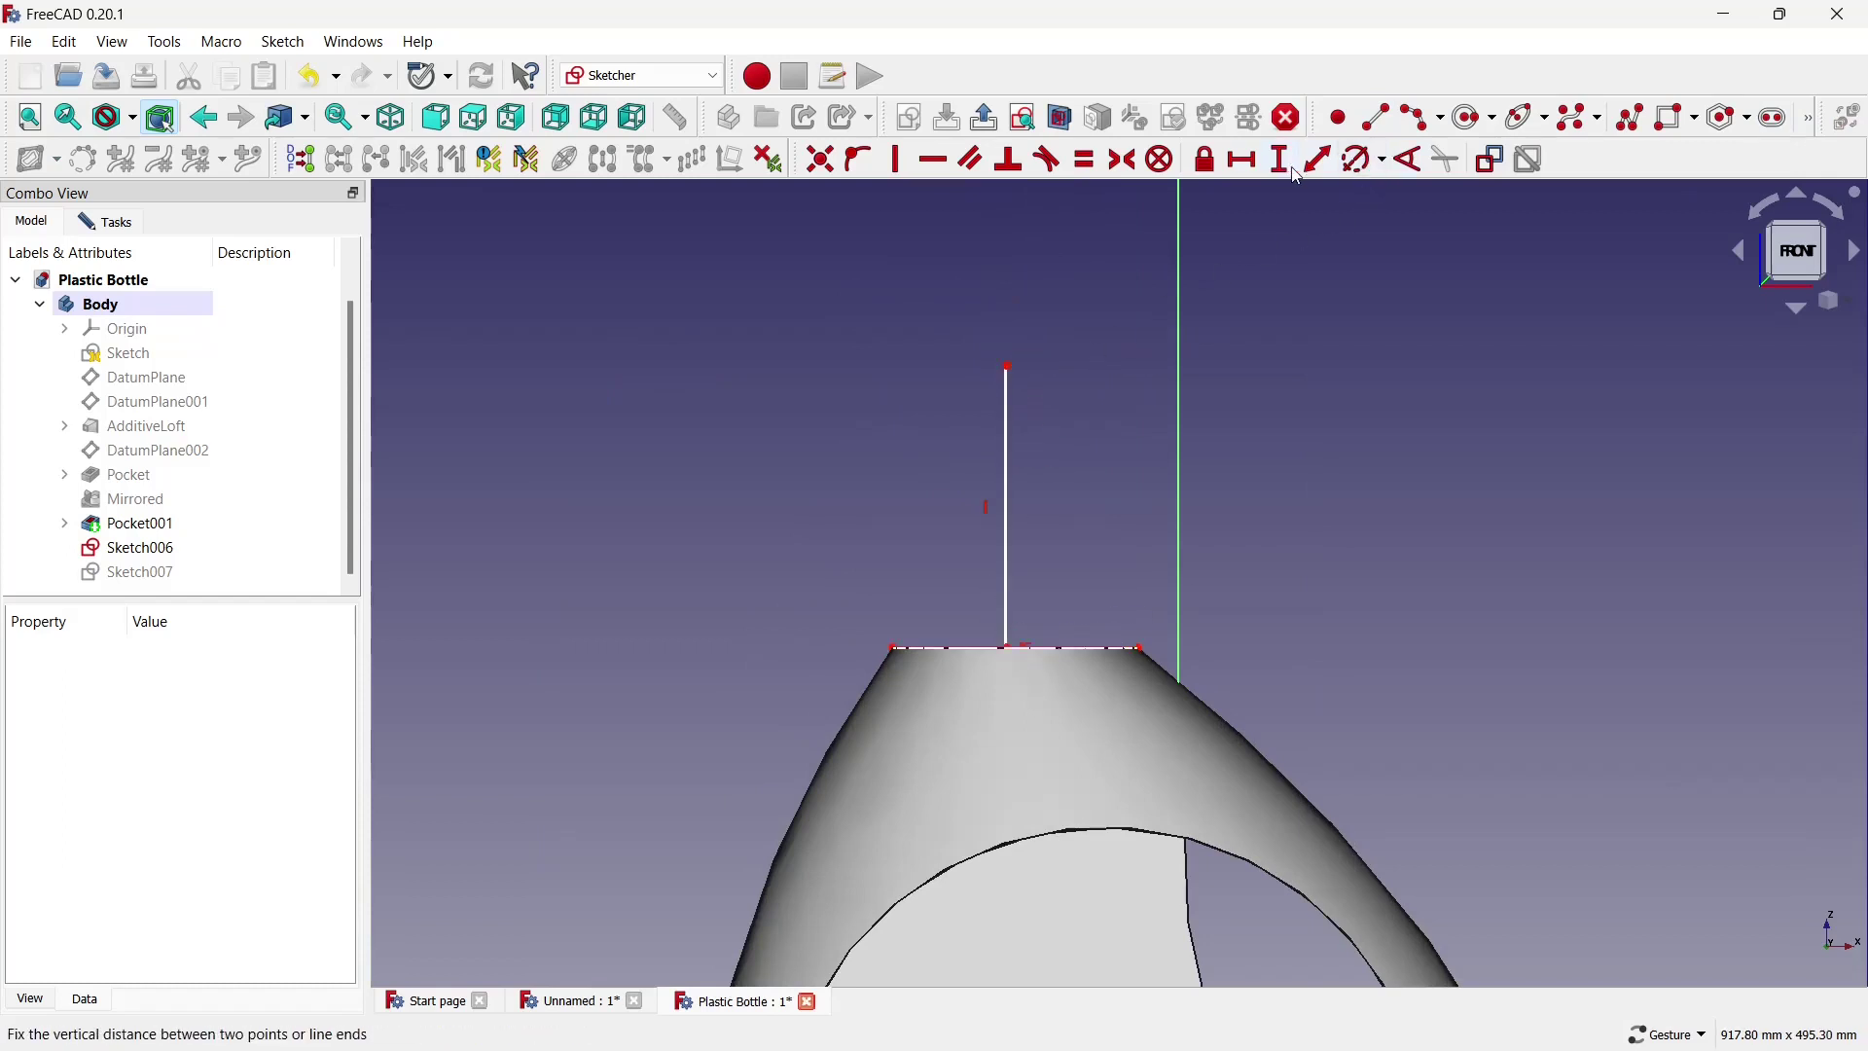
{"action": "left_click", "coordinate": [1242, 160]}
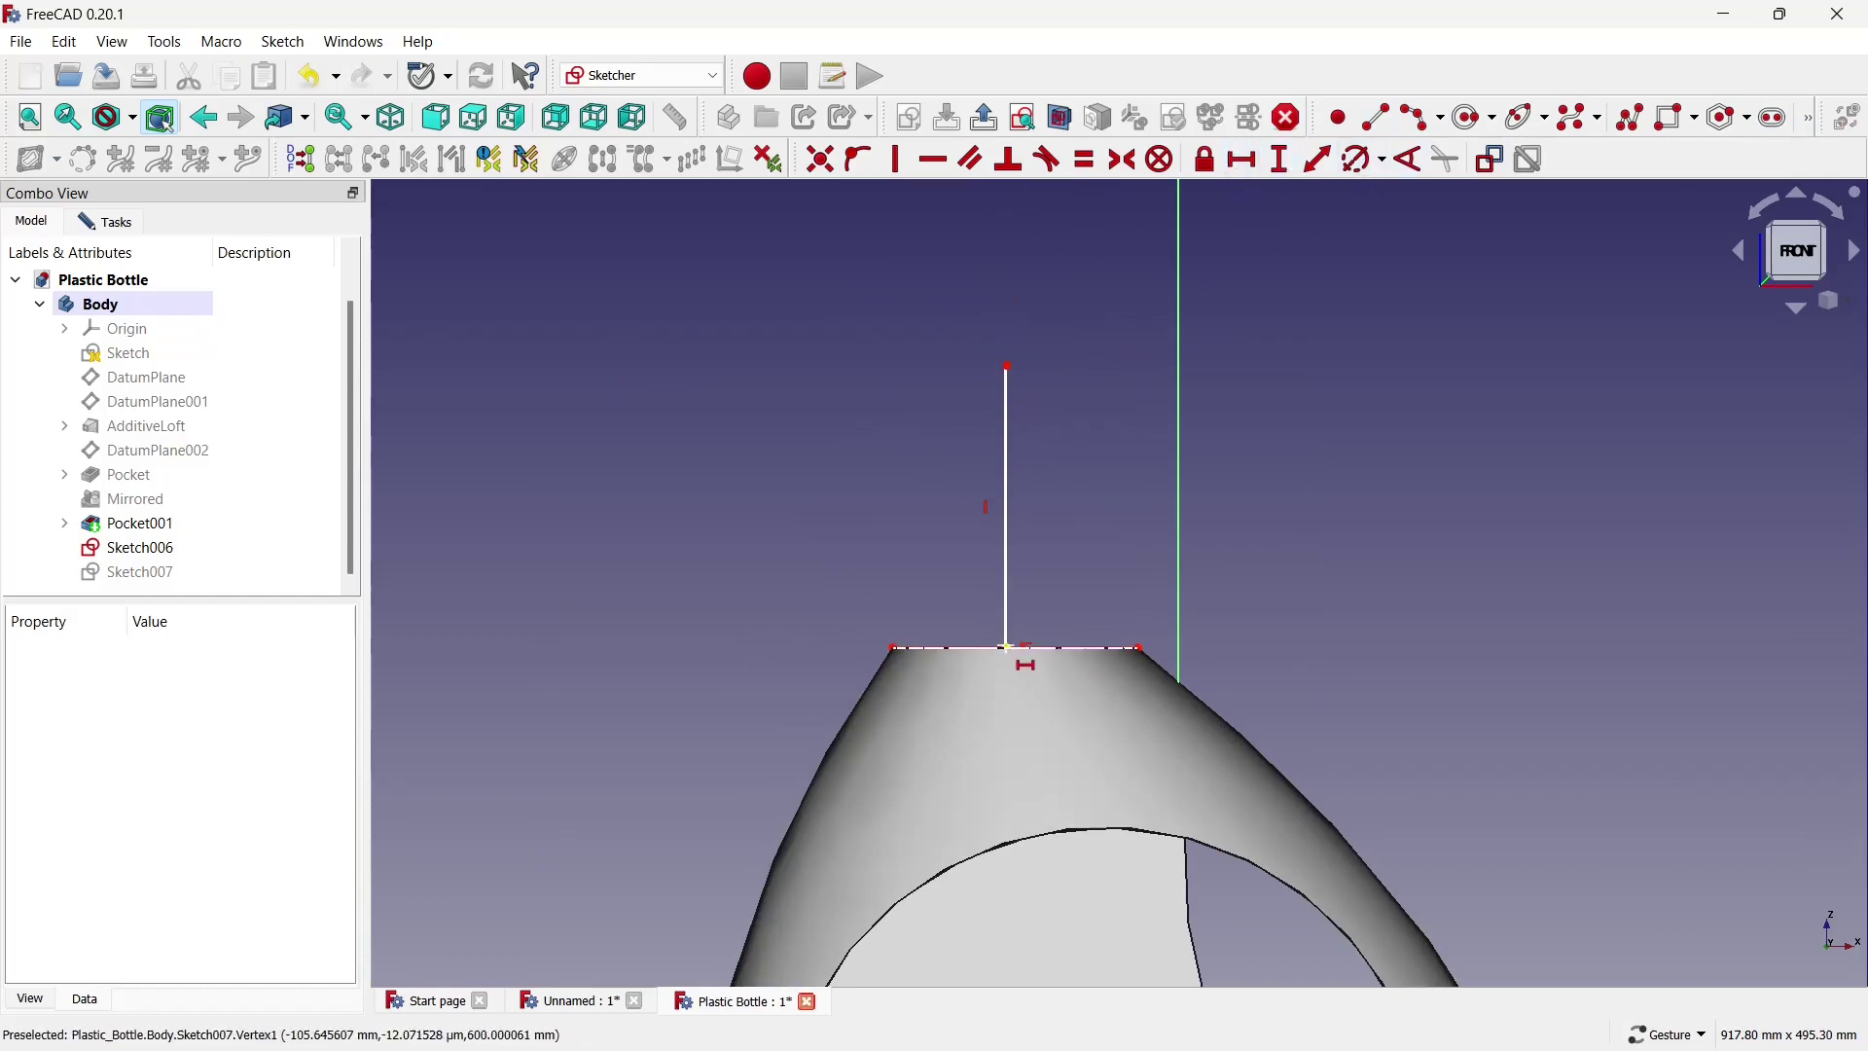
{"action": "left_click", "coordinate": [1140, 646]}
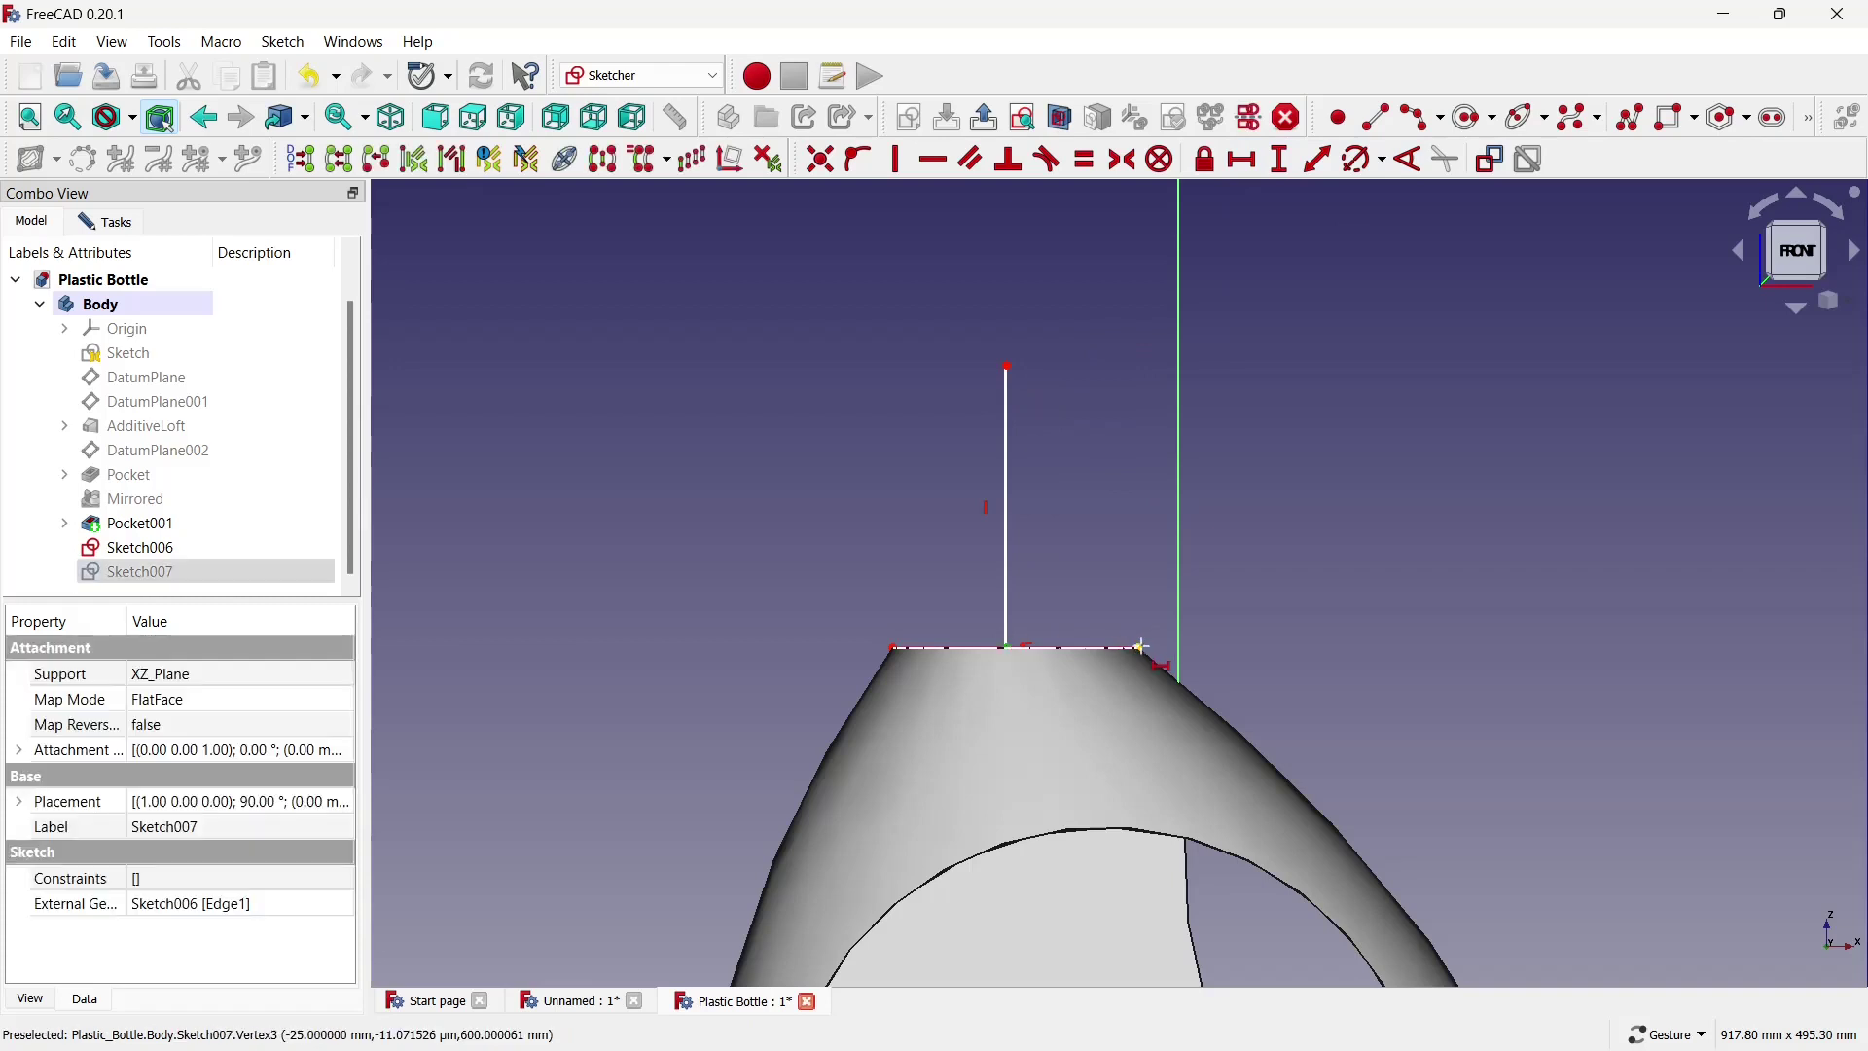
{"action": "left_click", "coordinate": [1141, 646]}
{"action": "type", "text": "75"}
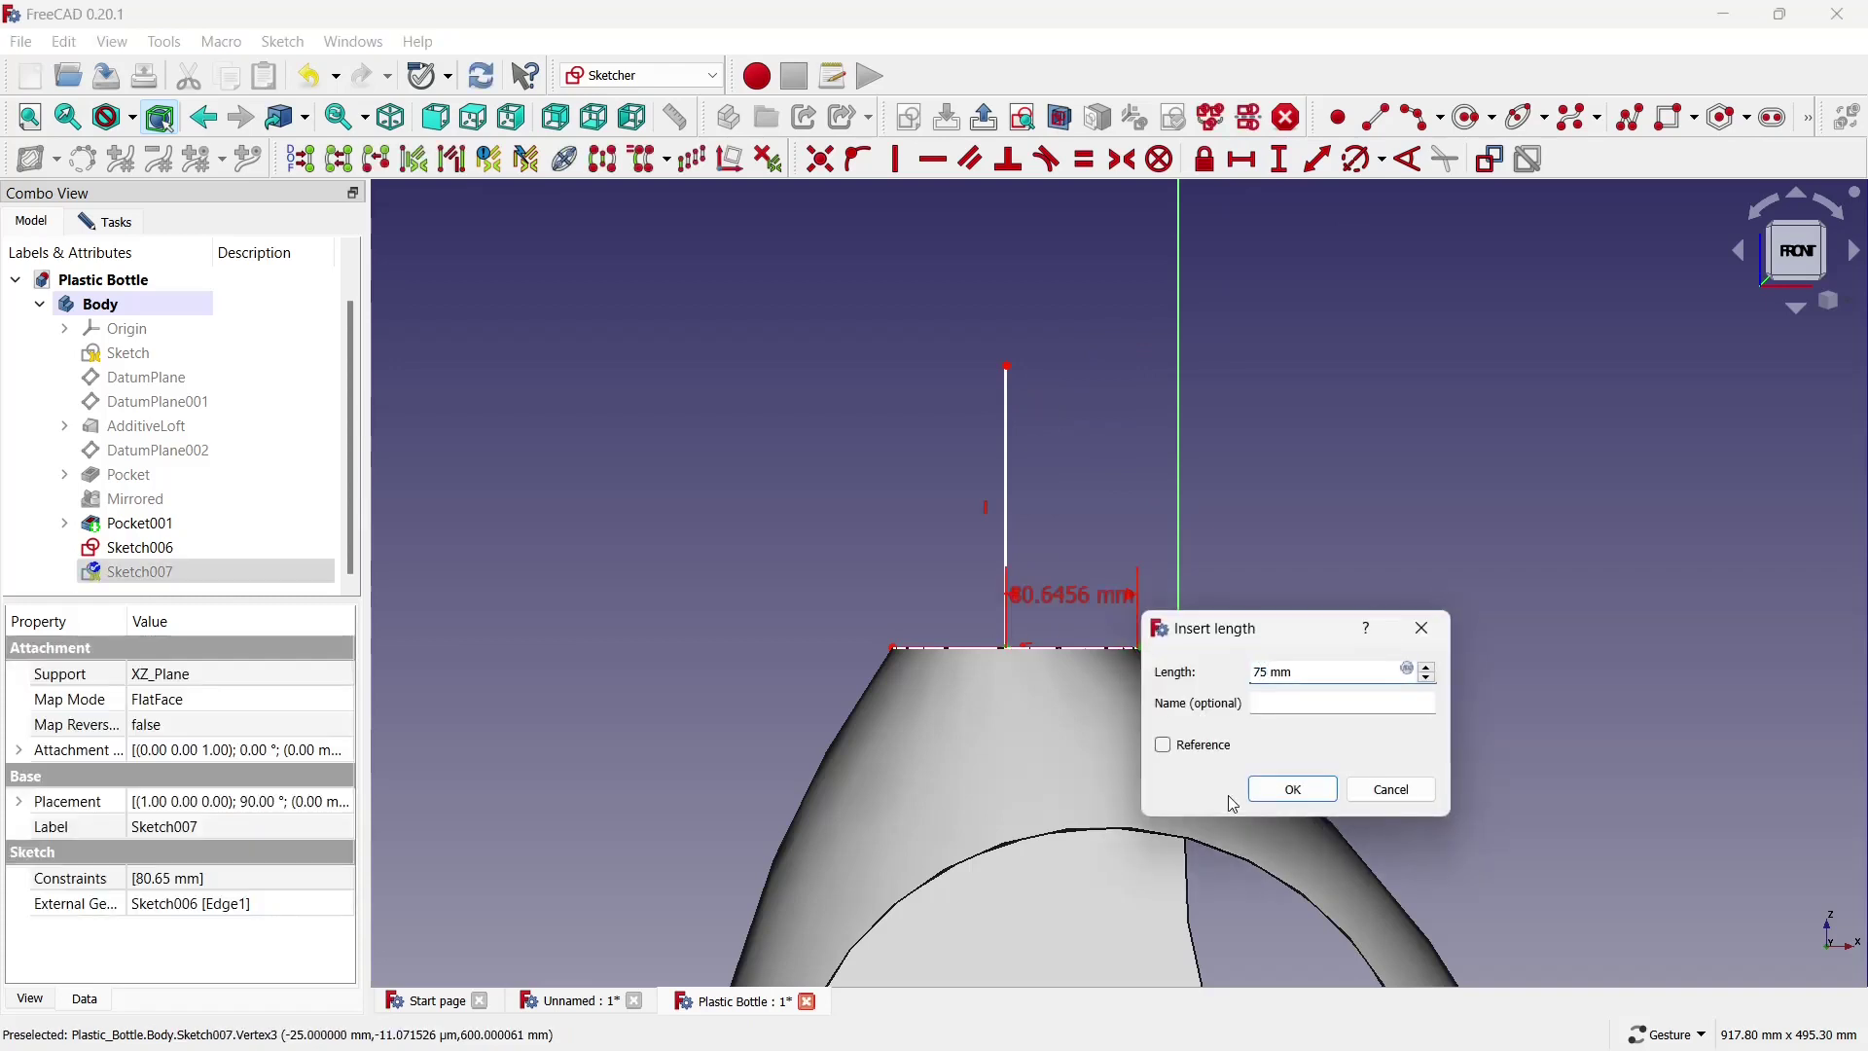
{"action": "left_click", "coordinate": [1263, 796]}
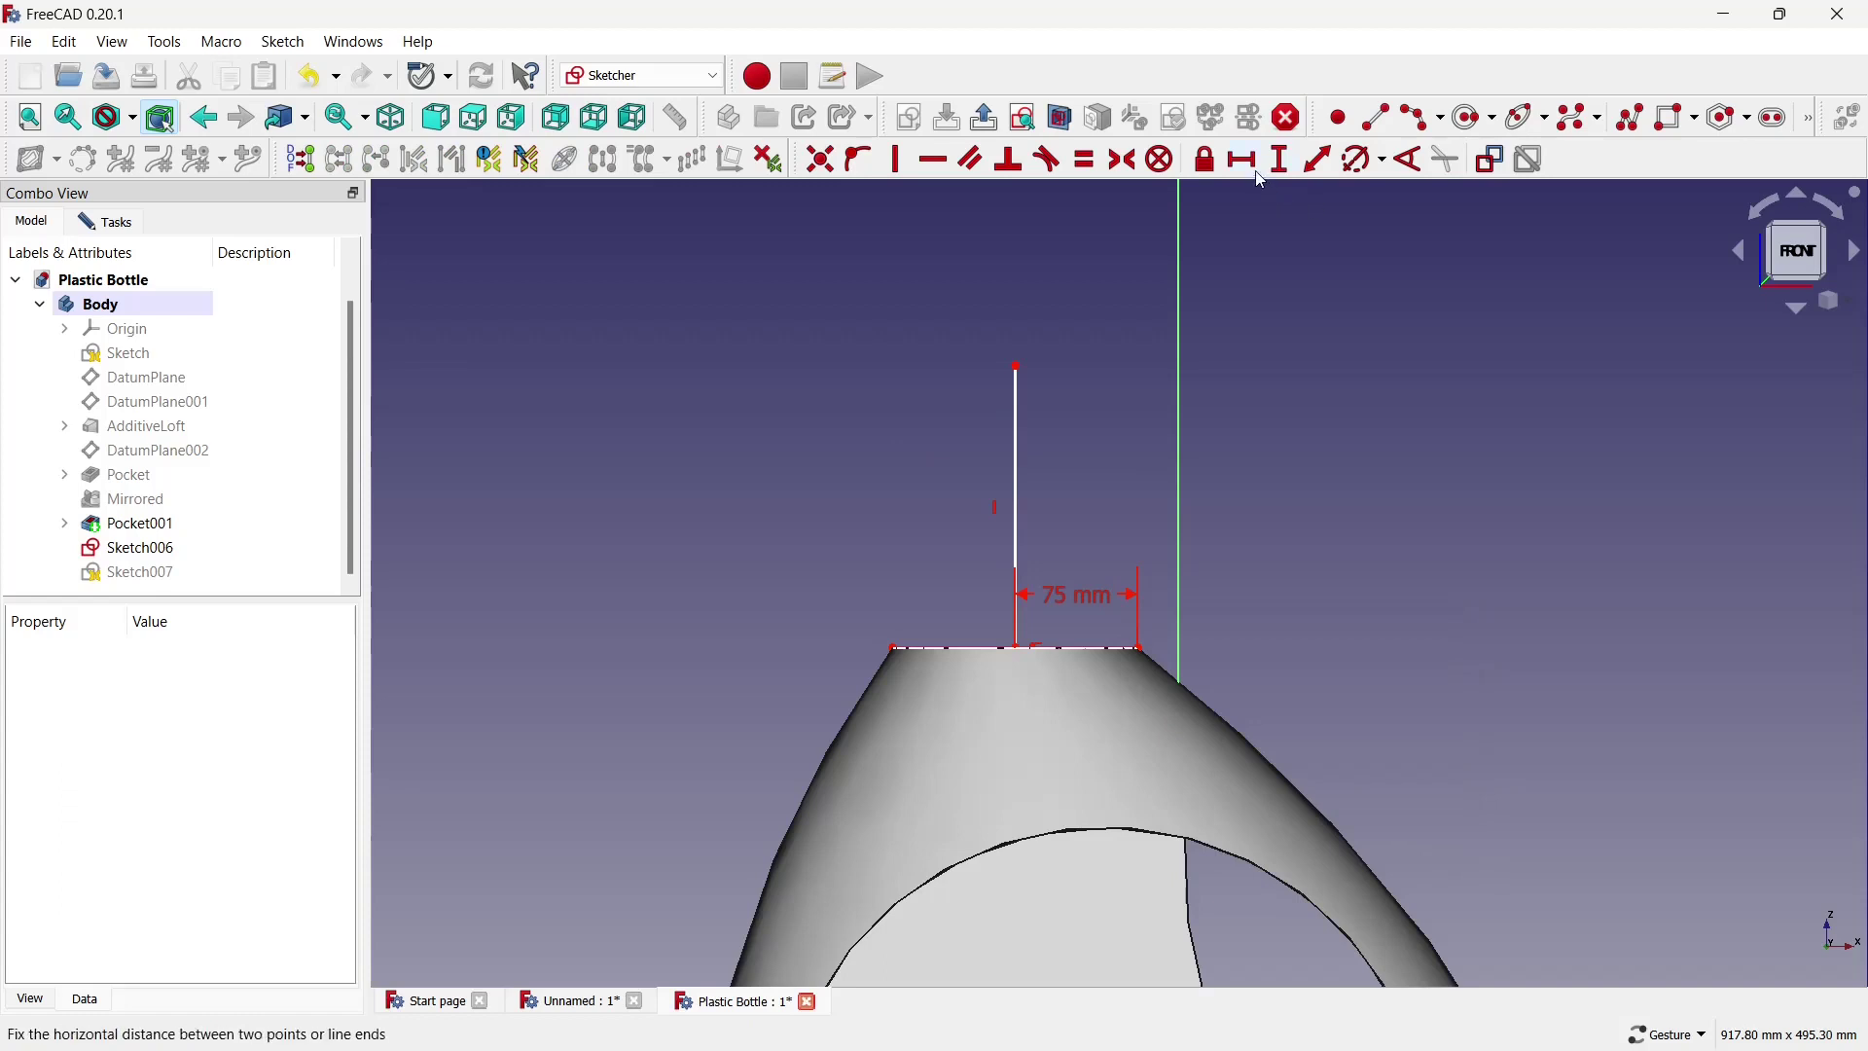
Draw the closed stepped neck outline: top edge, side, ledge and slant back to the rim.
{"action": "left_click", "coordinate": [1376, 118]}
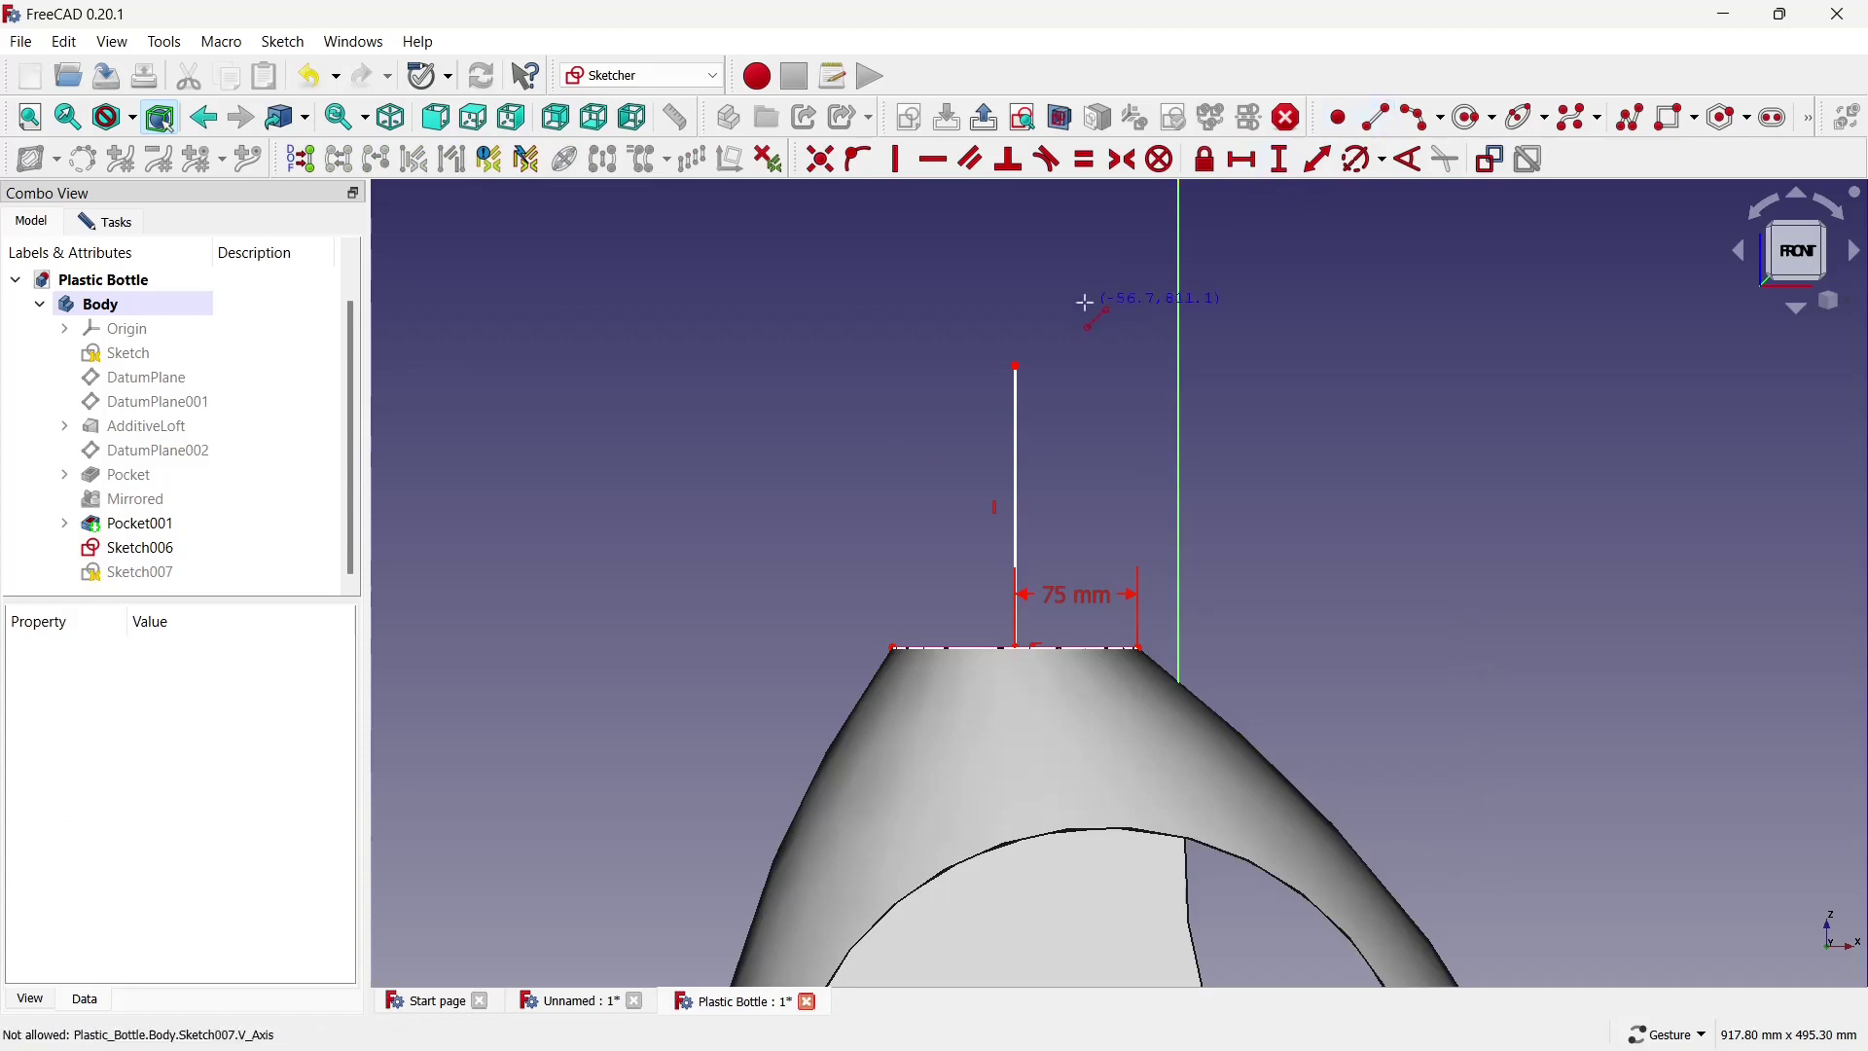
{"action": "left_click", "coordinate": [1017, 365]}
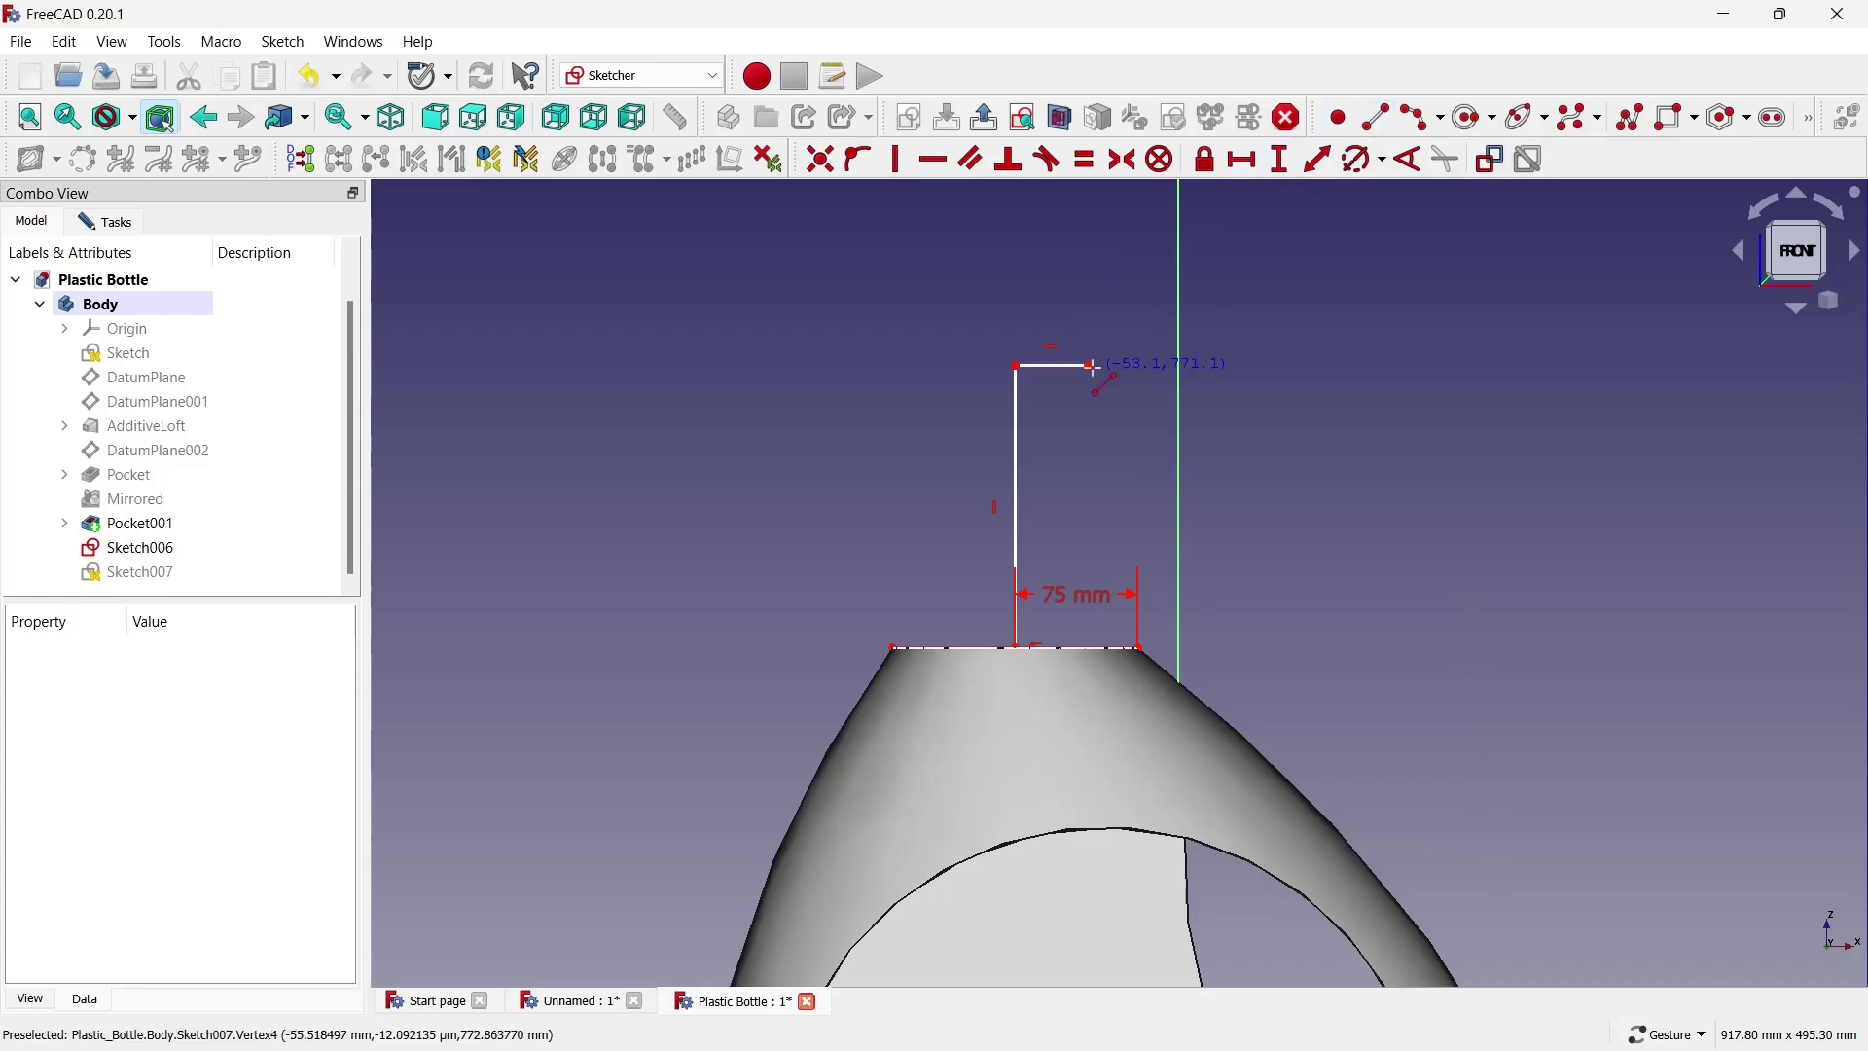
{"action": "left_click", "coordinate": [1090, 365]}
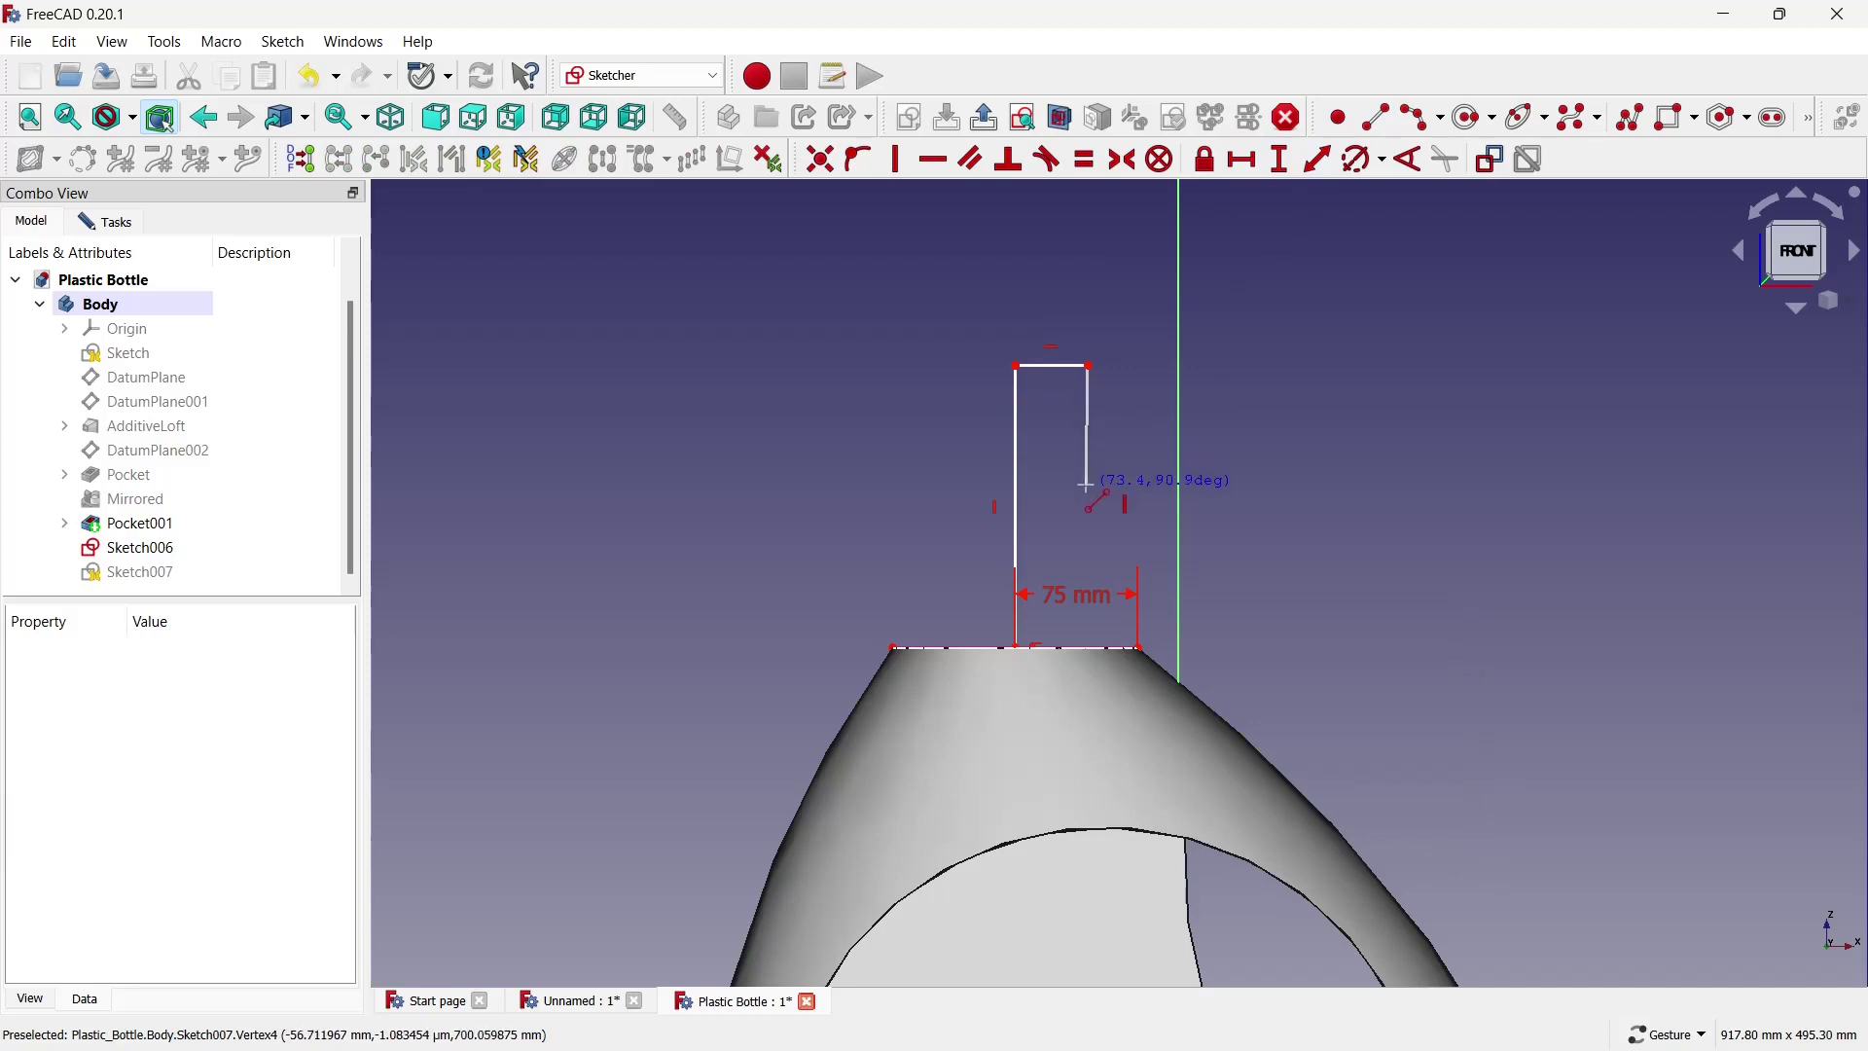
{"action": "left_click", "coordinate": [1090, 538]}
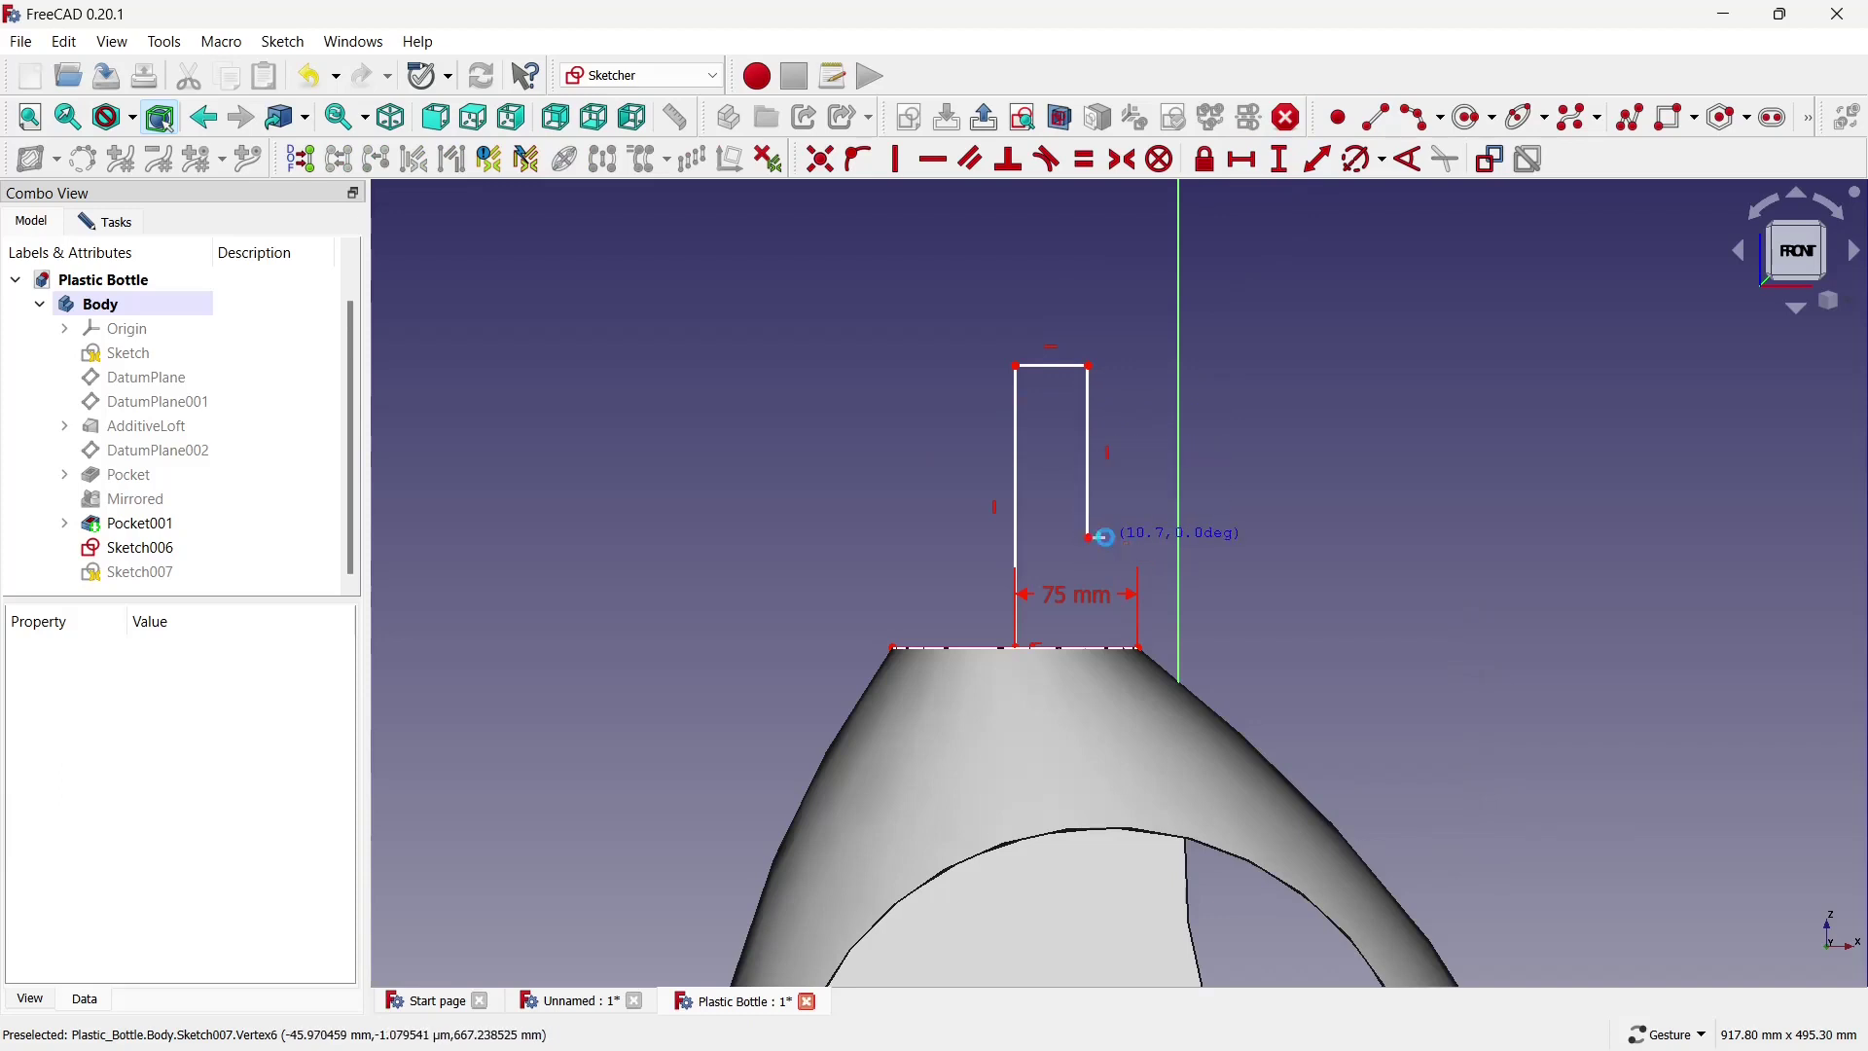
{"action": "double_click", "coordinate": [1104, 537]}
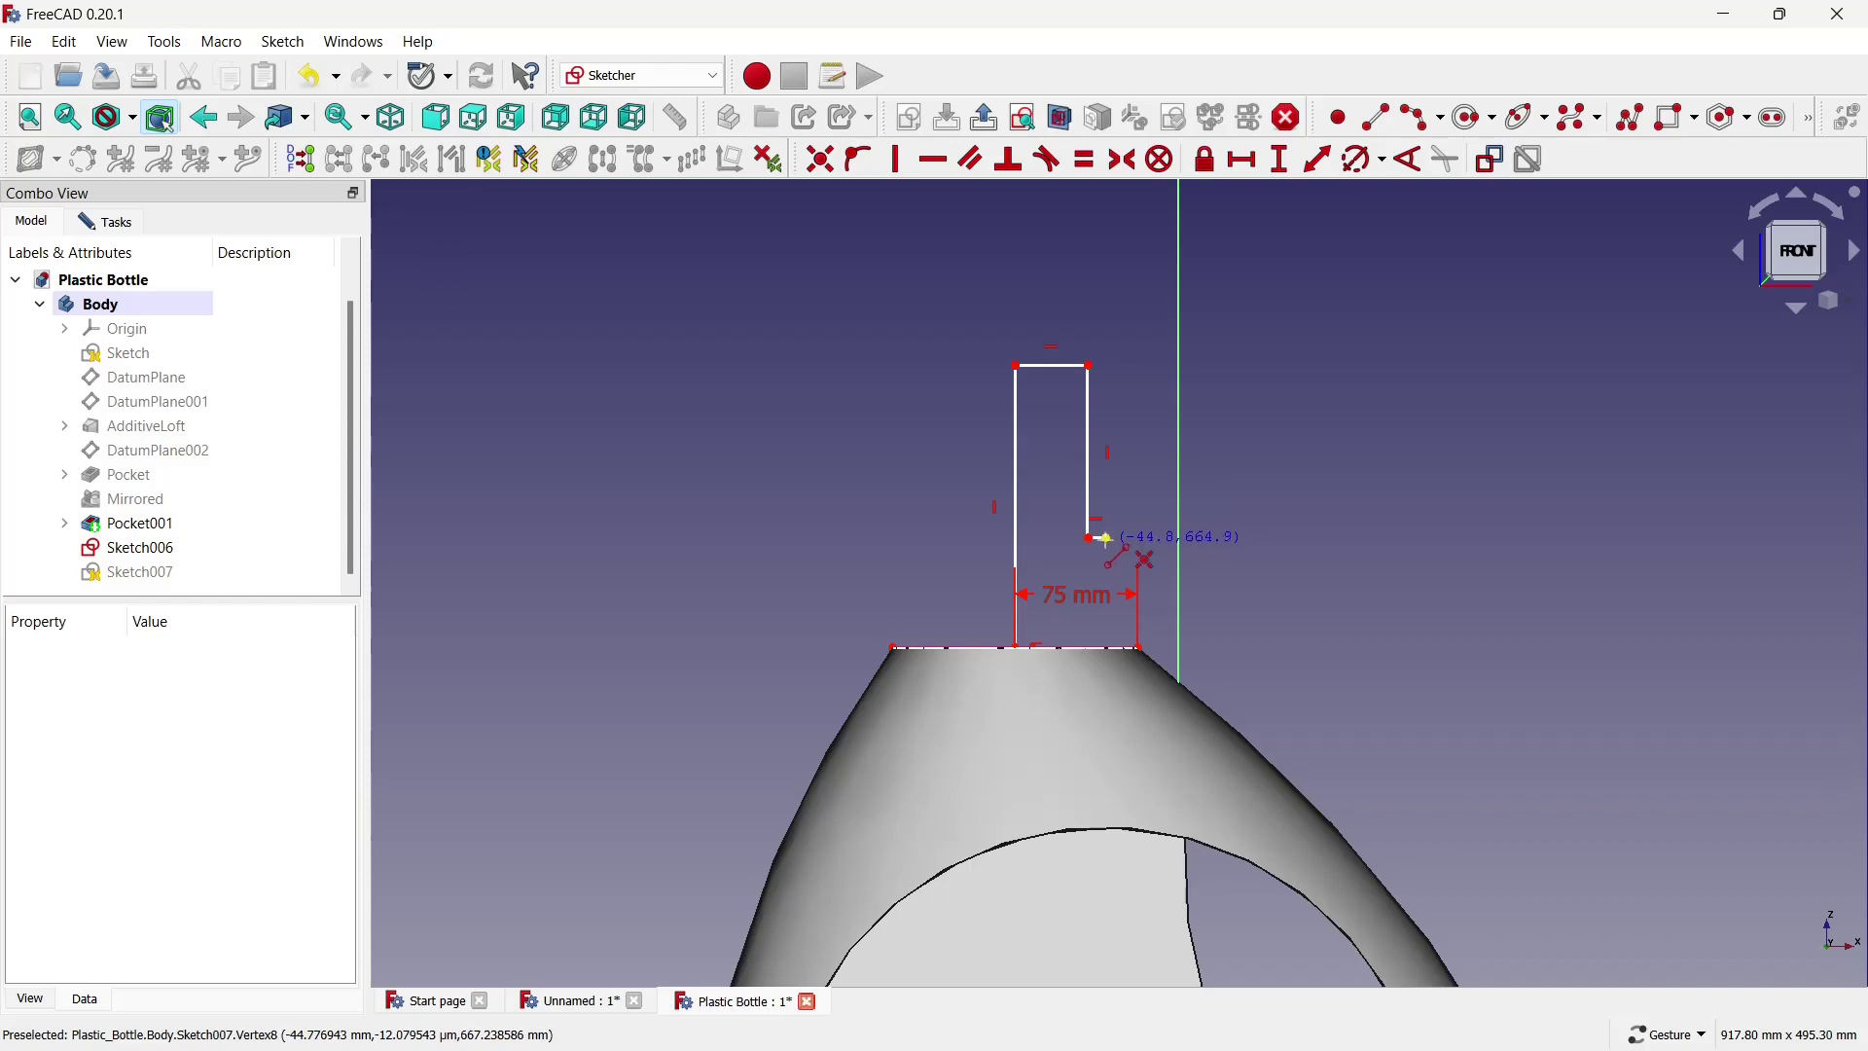
{"action": "left_click", "coordinate": [1143, 645]}
{"action": "left_click", "coordinate": [1143, 645]}
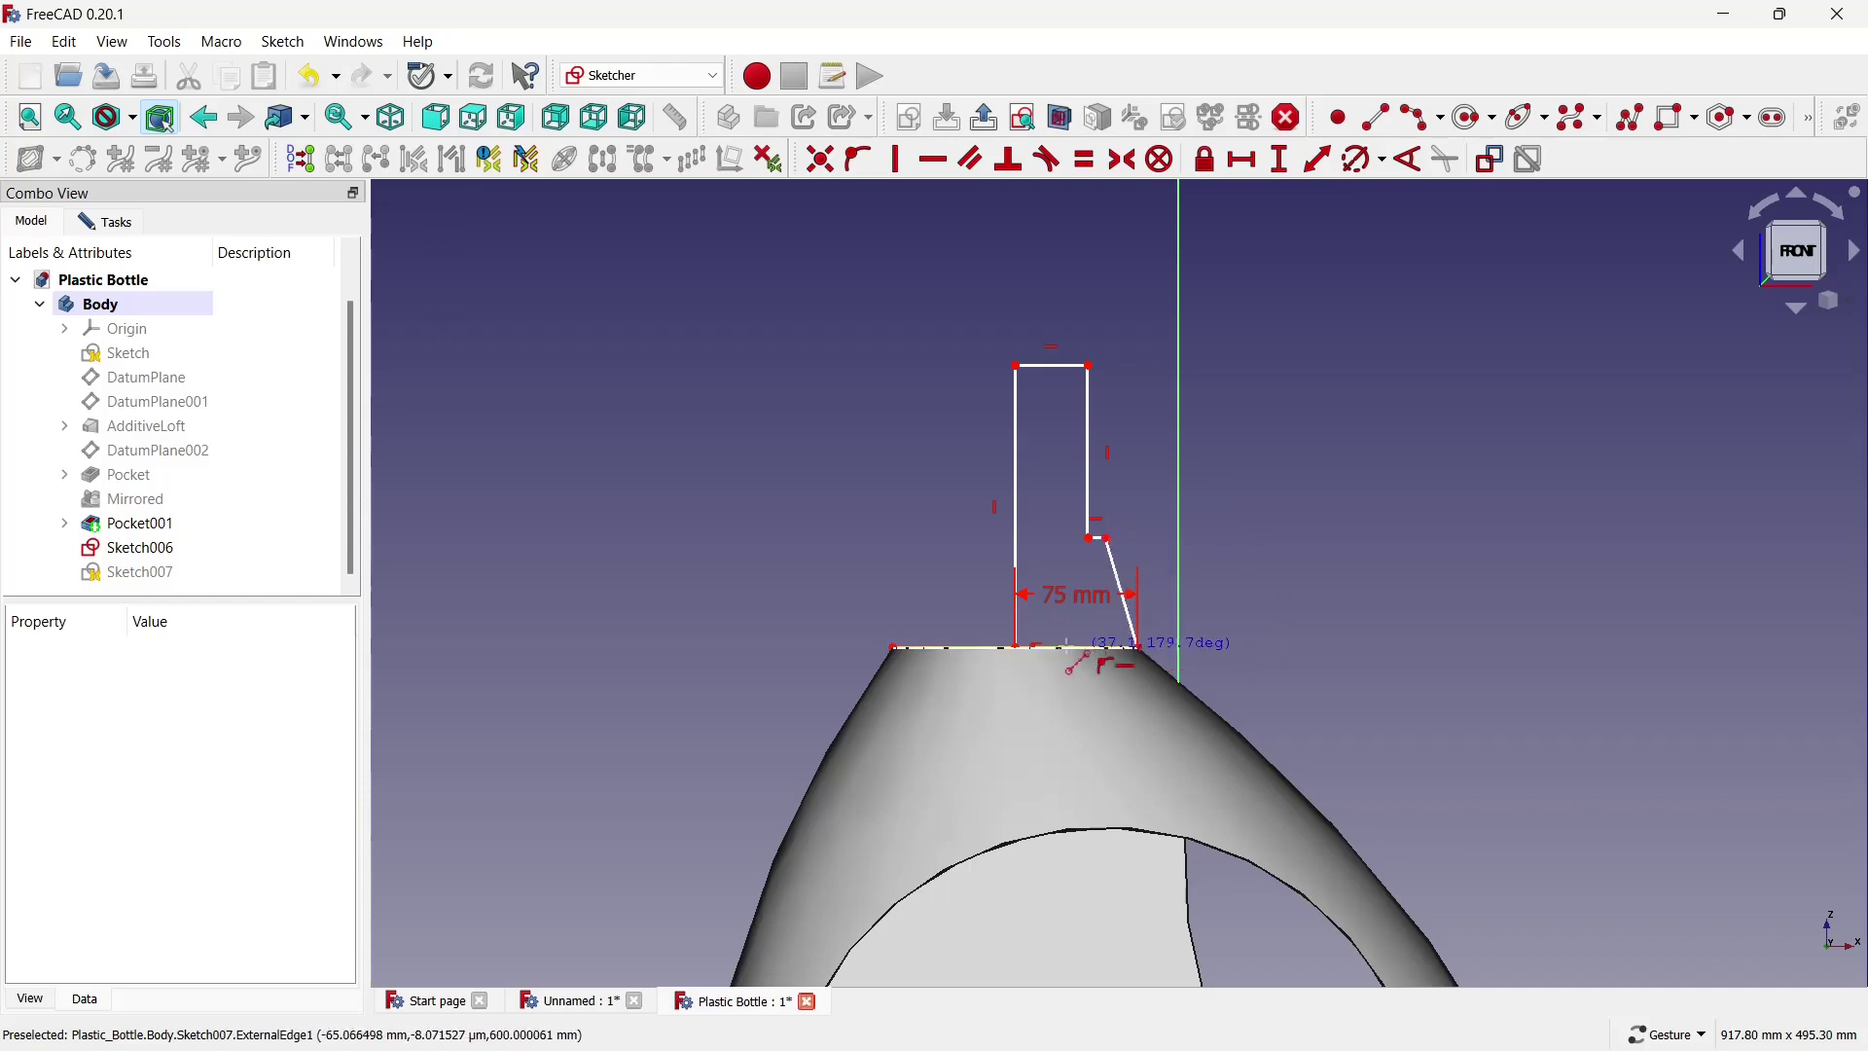
{"action": "left_click", "coordinate": [1017, 647]}
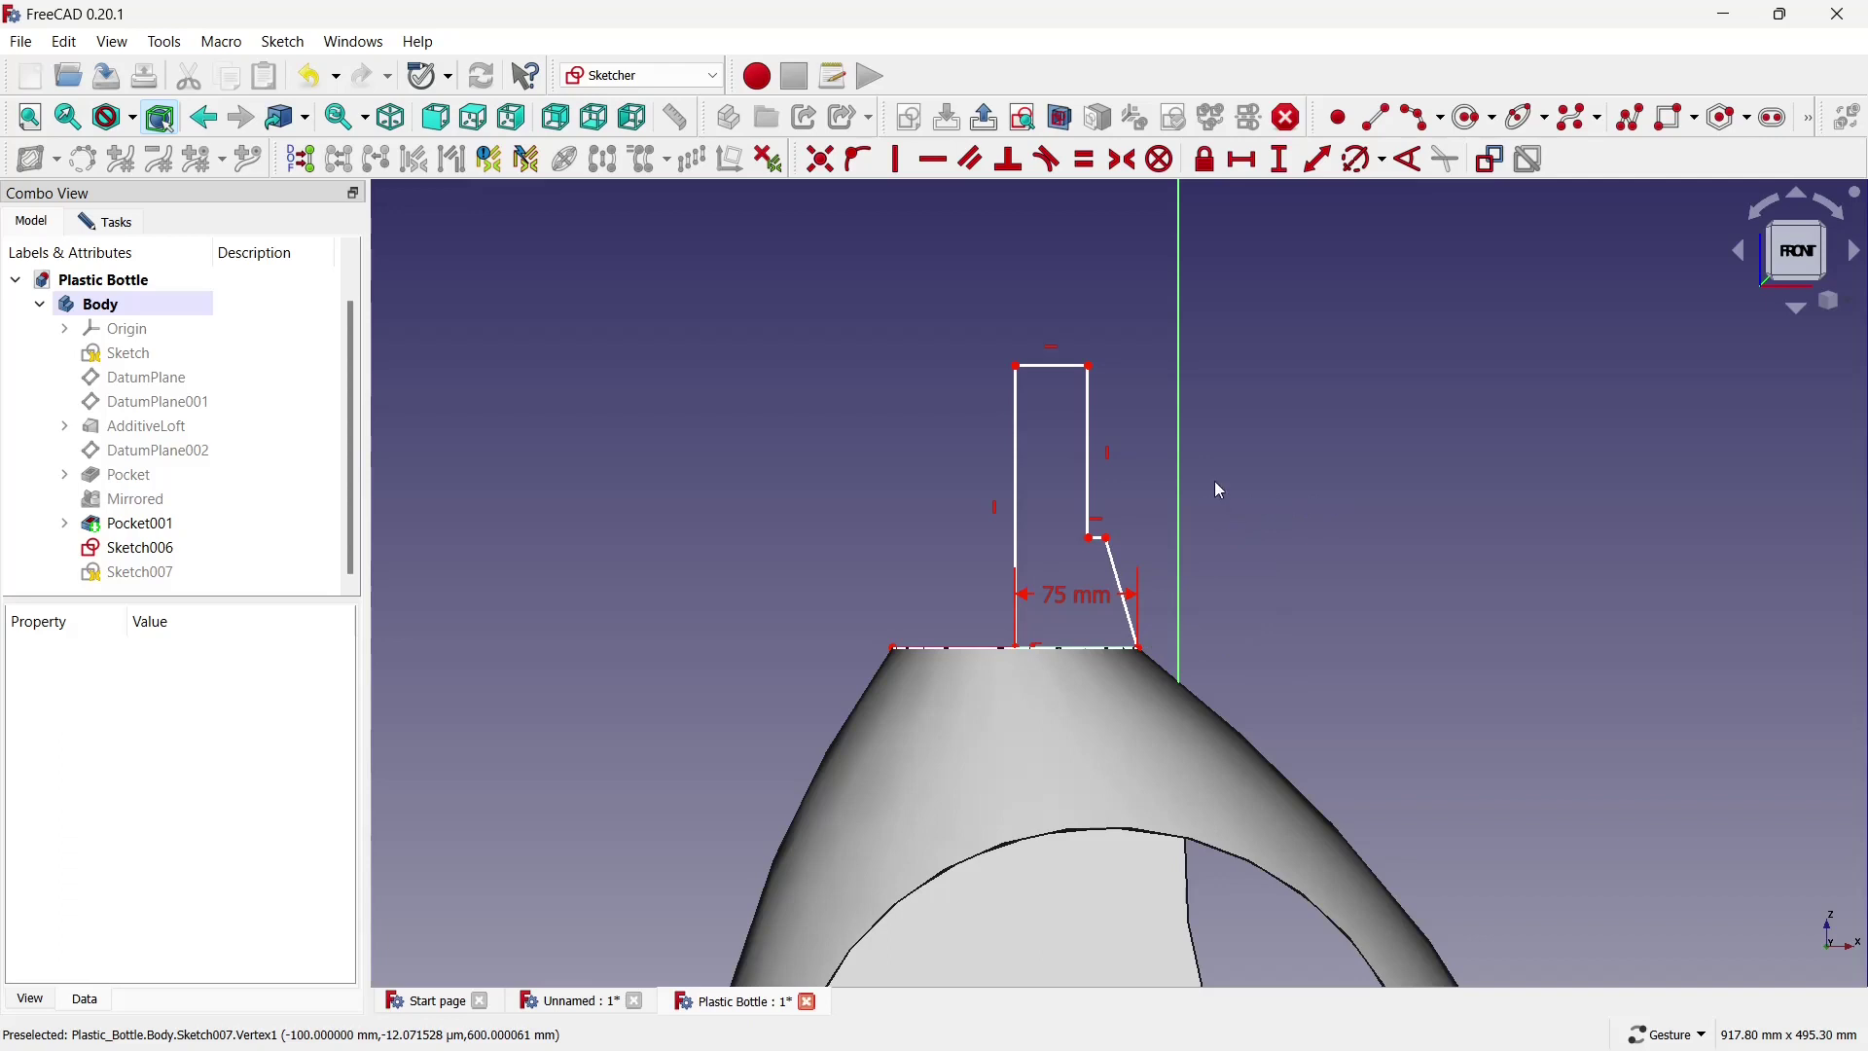
Add length constraints to the neck's top edge width and left-side height.
{"action": "left_click", "coordinate": [1271, 173]}
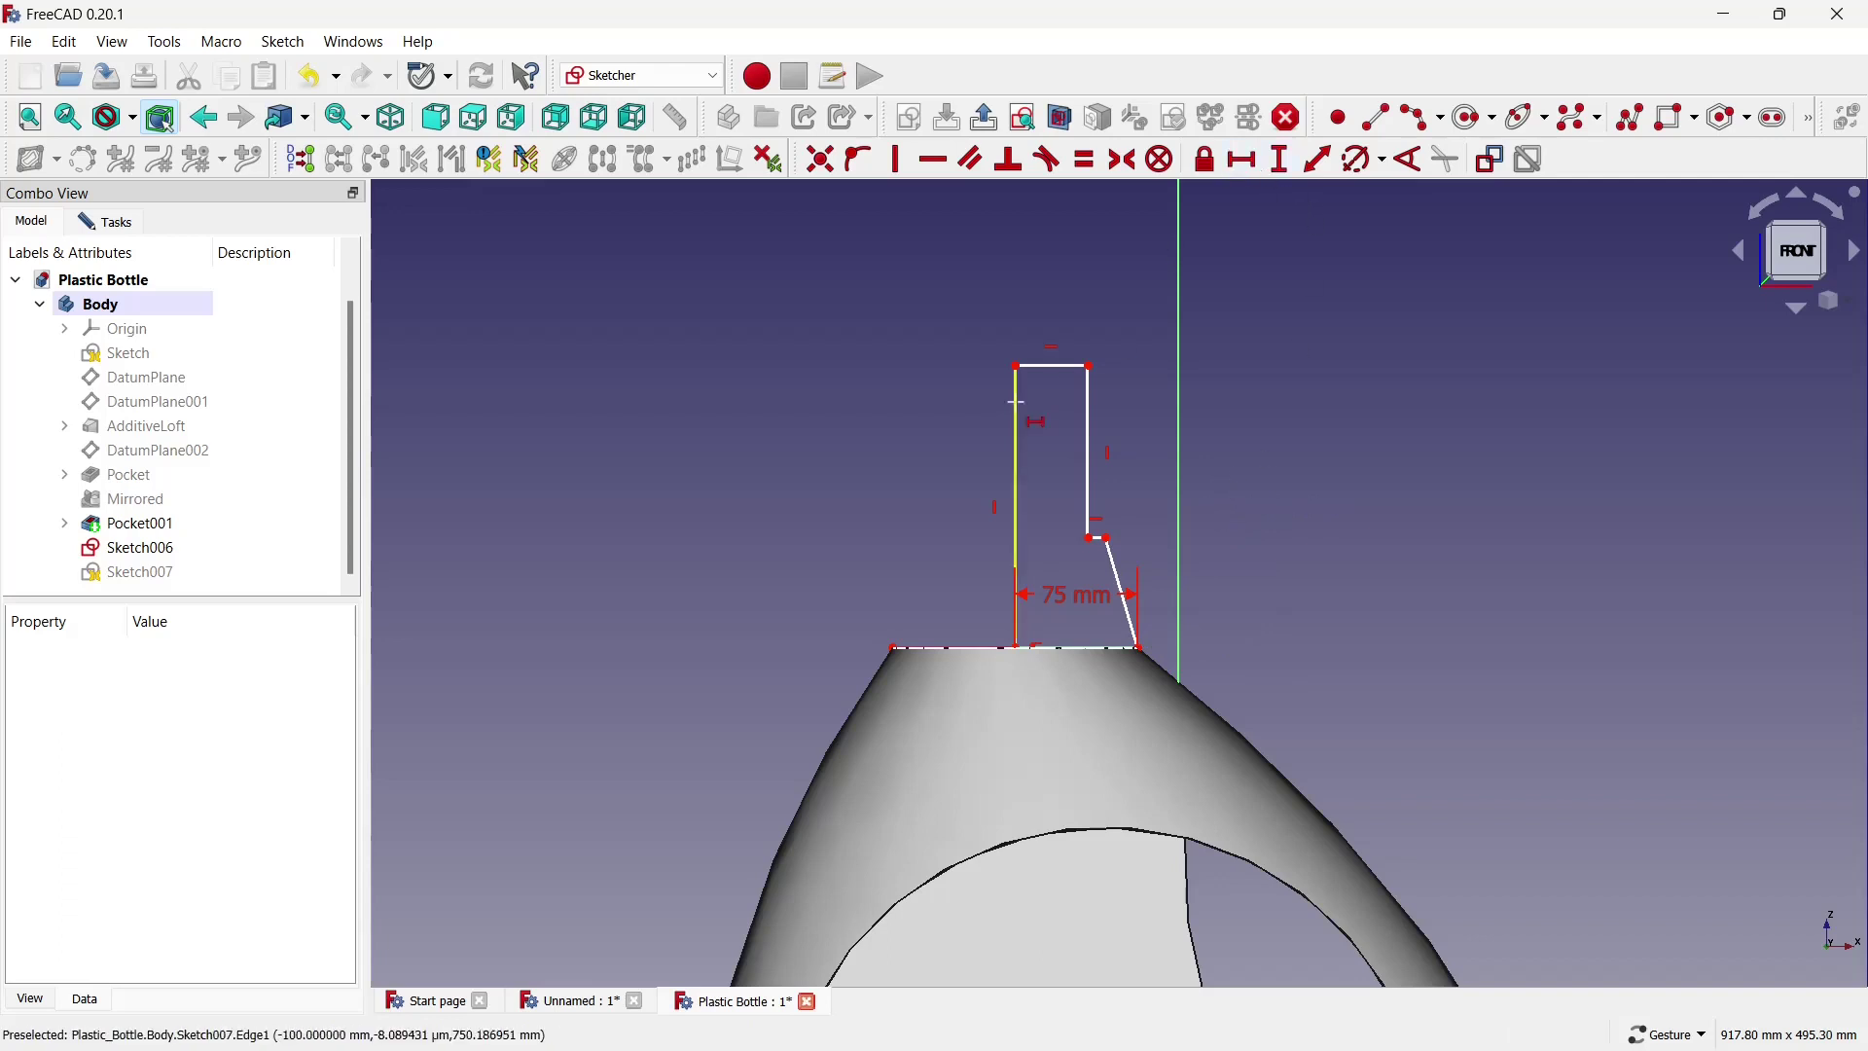
{"action": "left_click", "coordinate": [1044, 367]}
{"action": "type", "text": "50"}
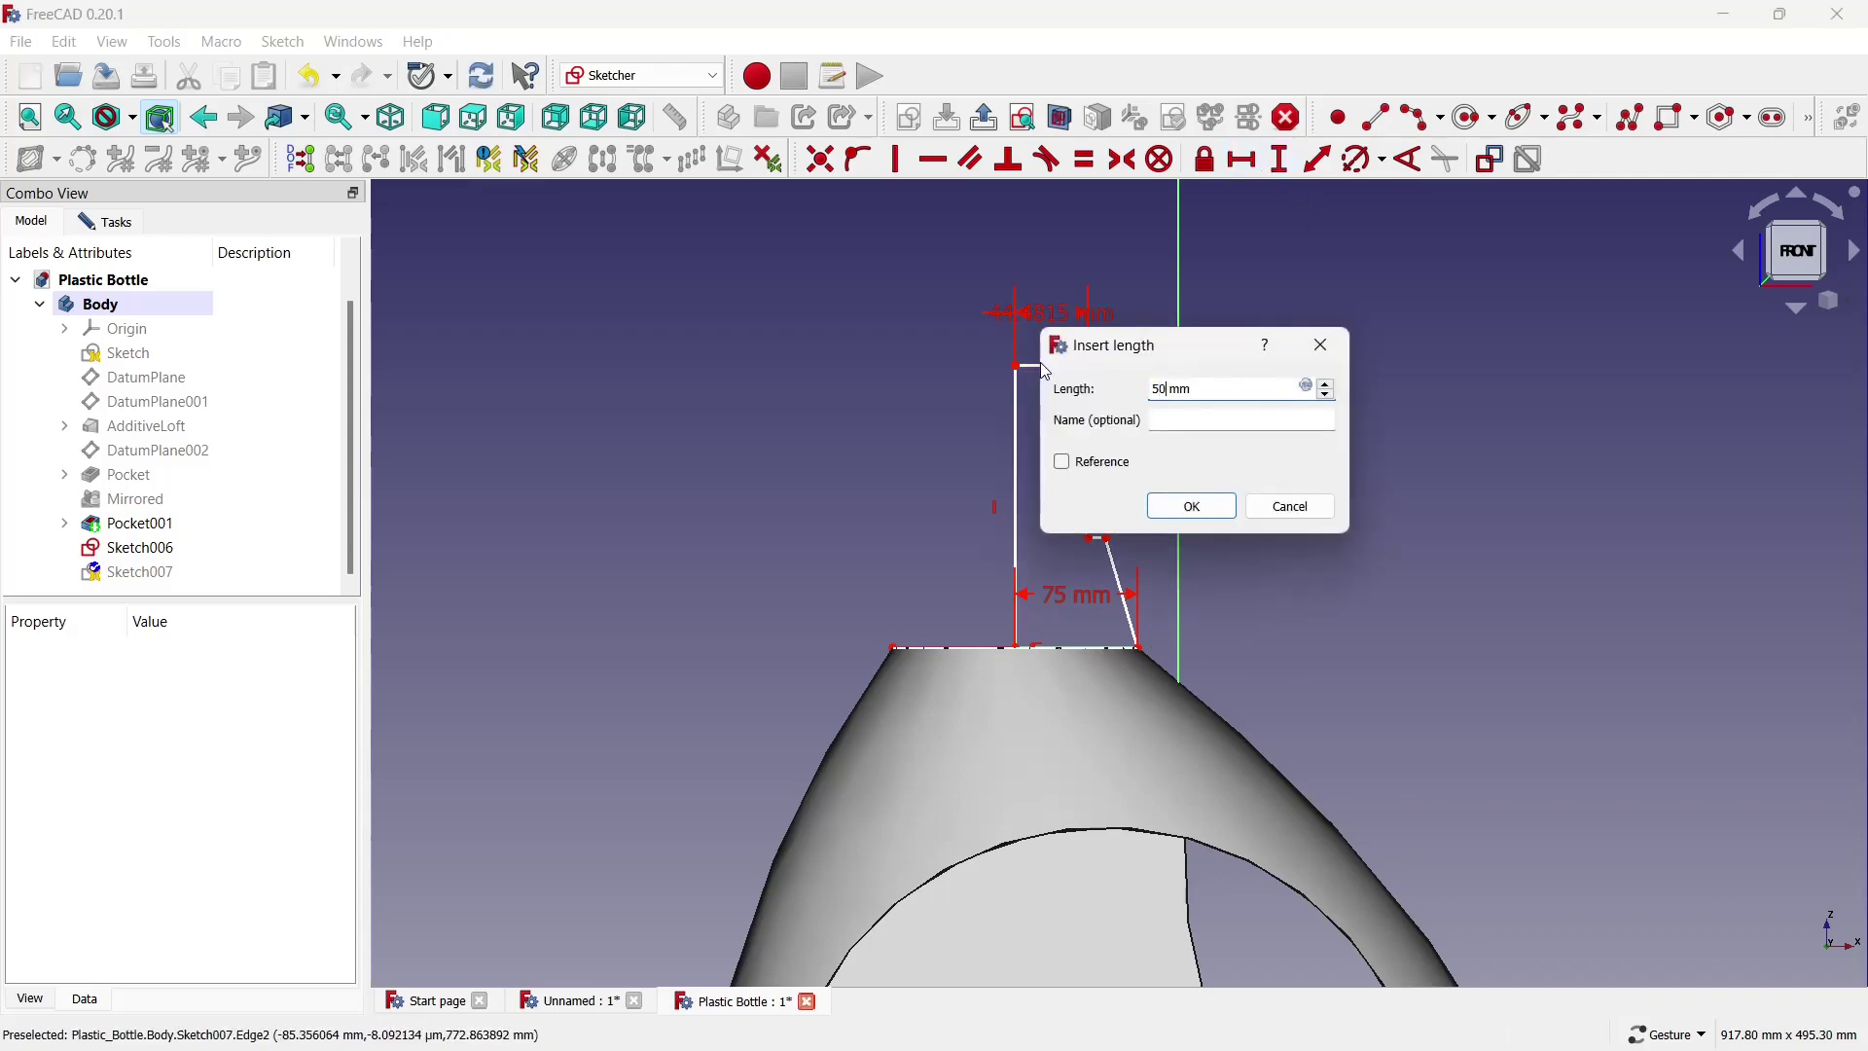
{"action": "left_click", "coordinate": [1156, 507]}
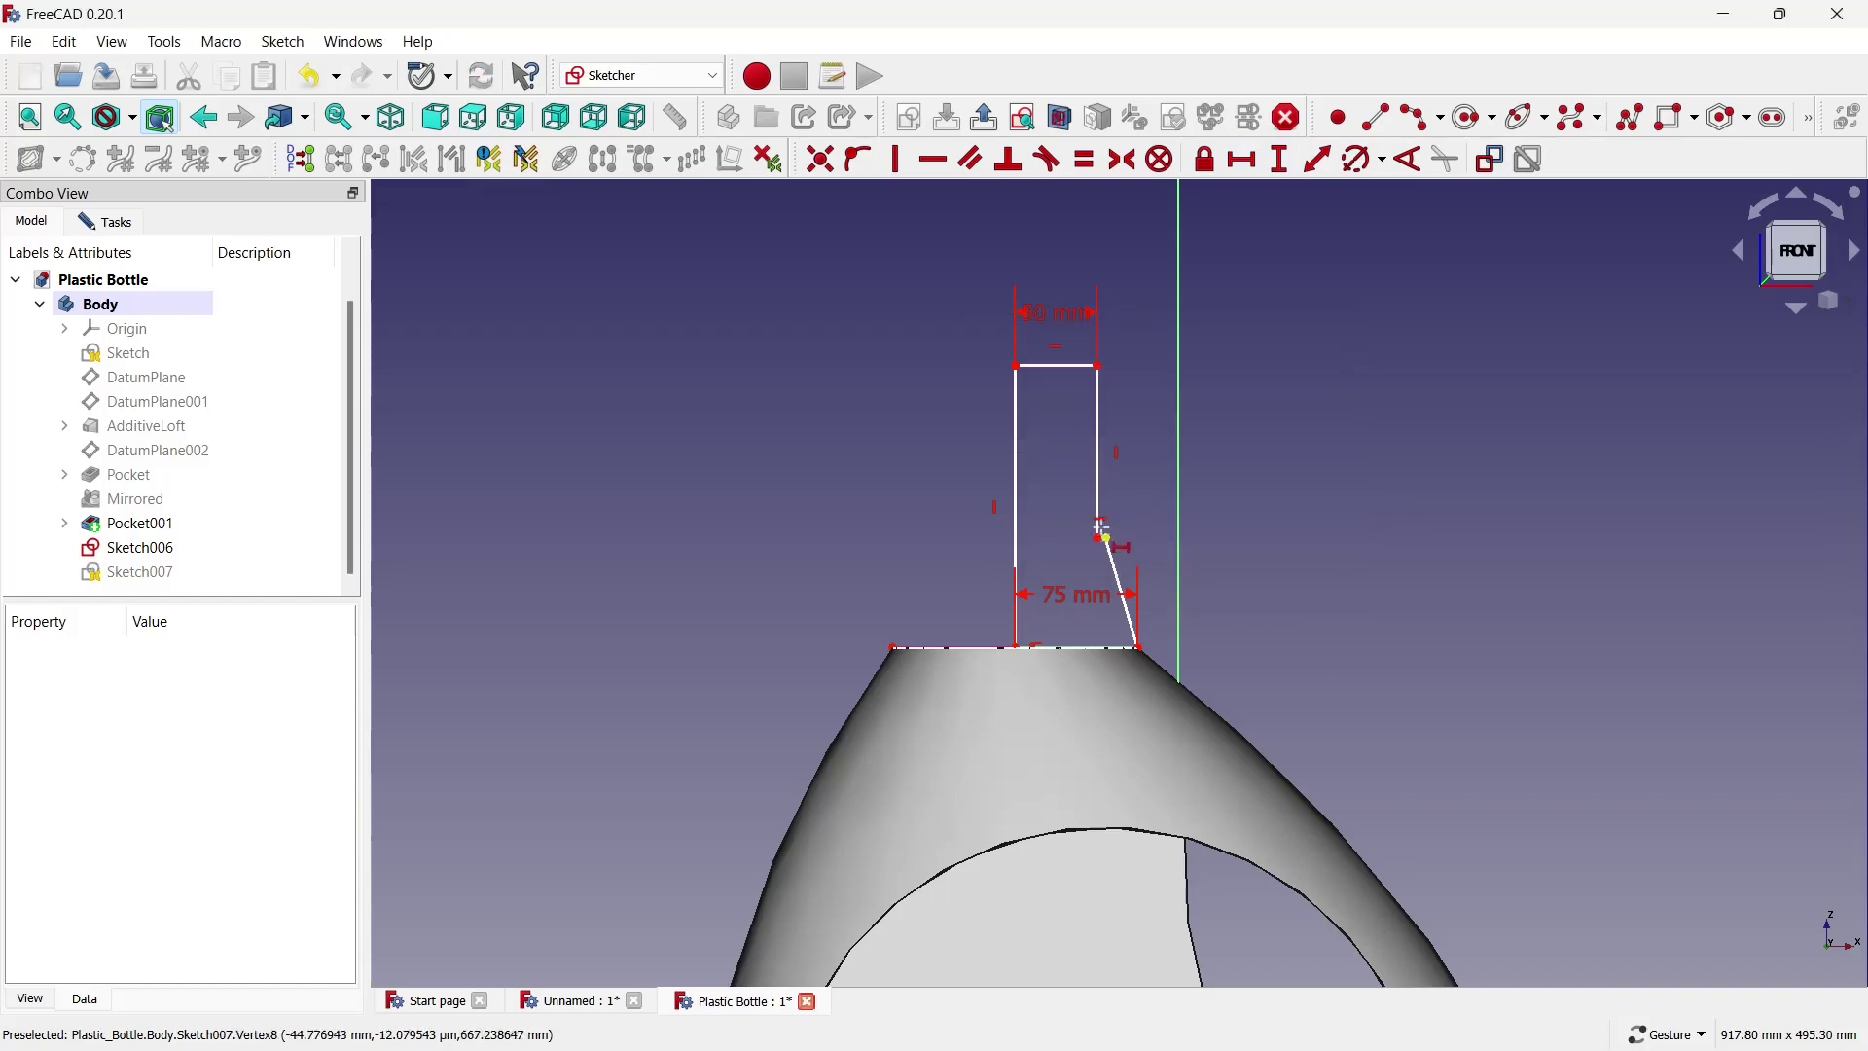
{"action": "left_click", "coordinate": [1282, 160]}
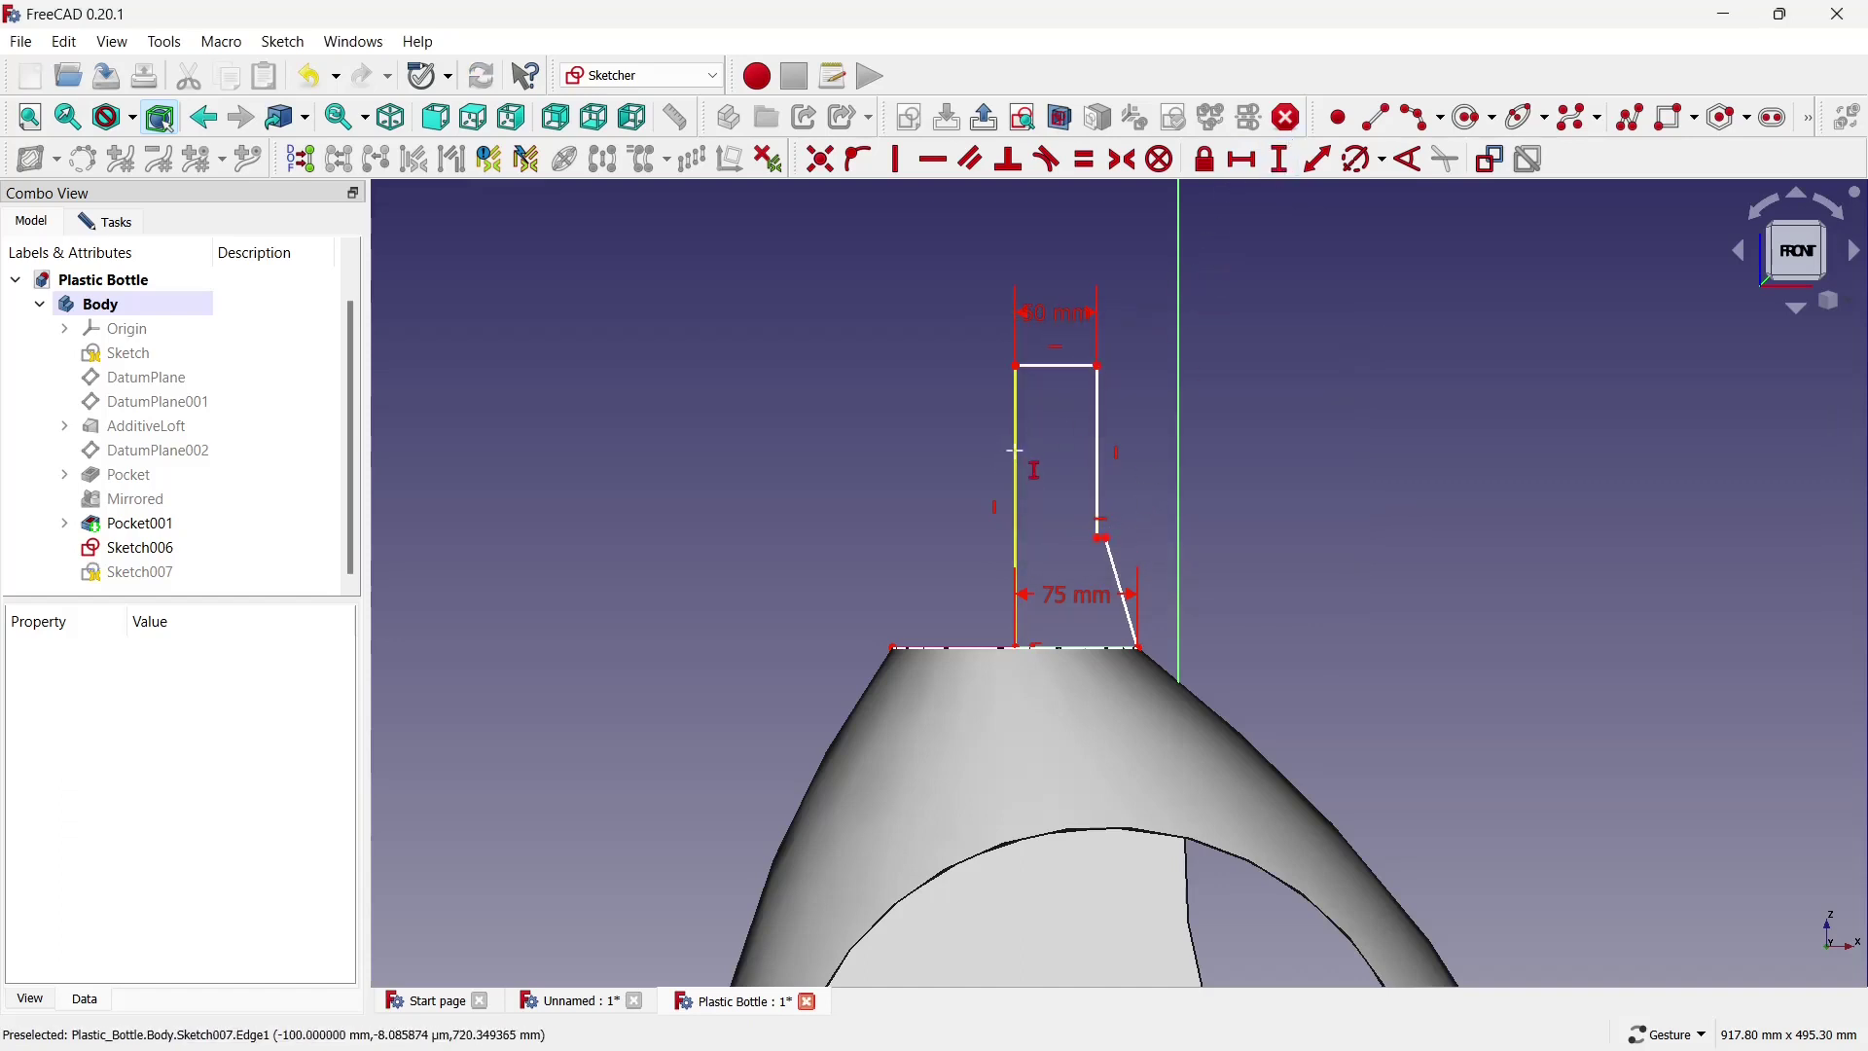
{"action": "left_click", "coordinate": [1017, 456]}
{"action": "type", "text": "75"}
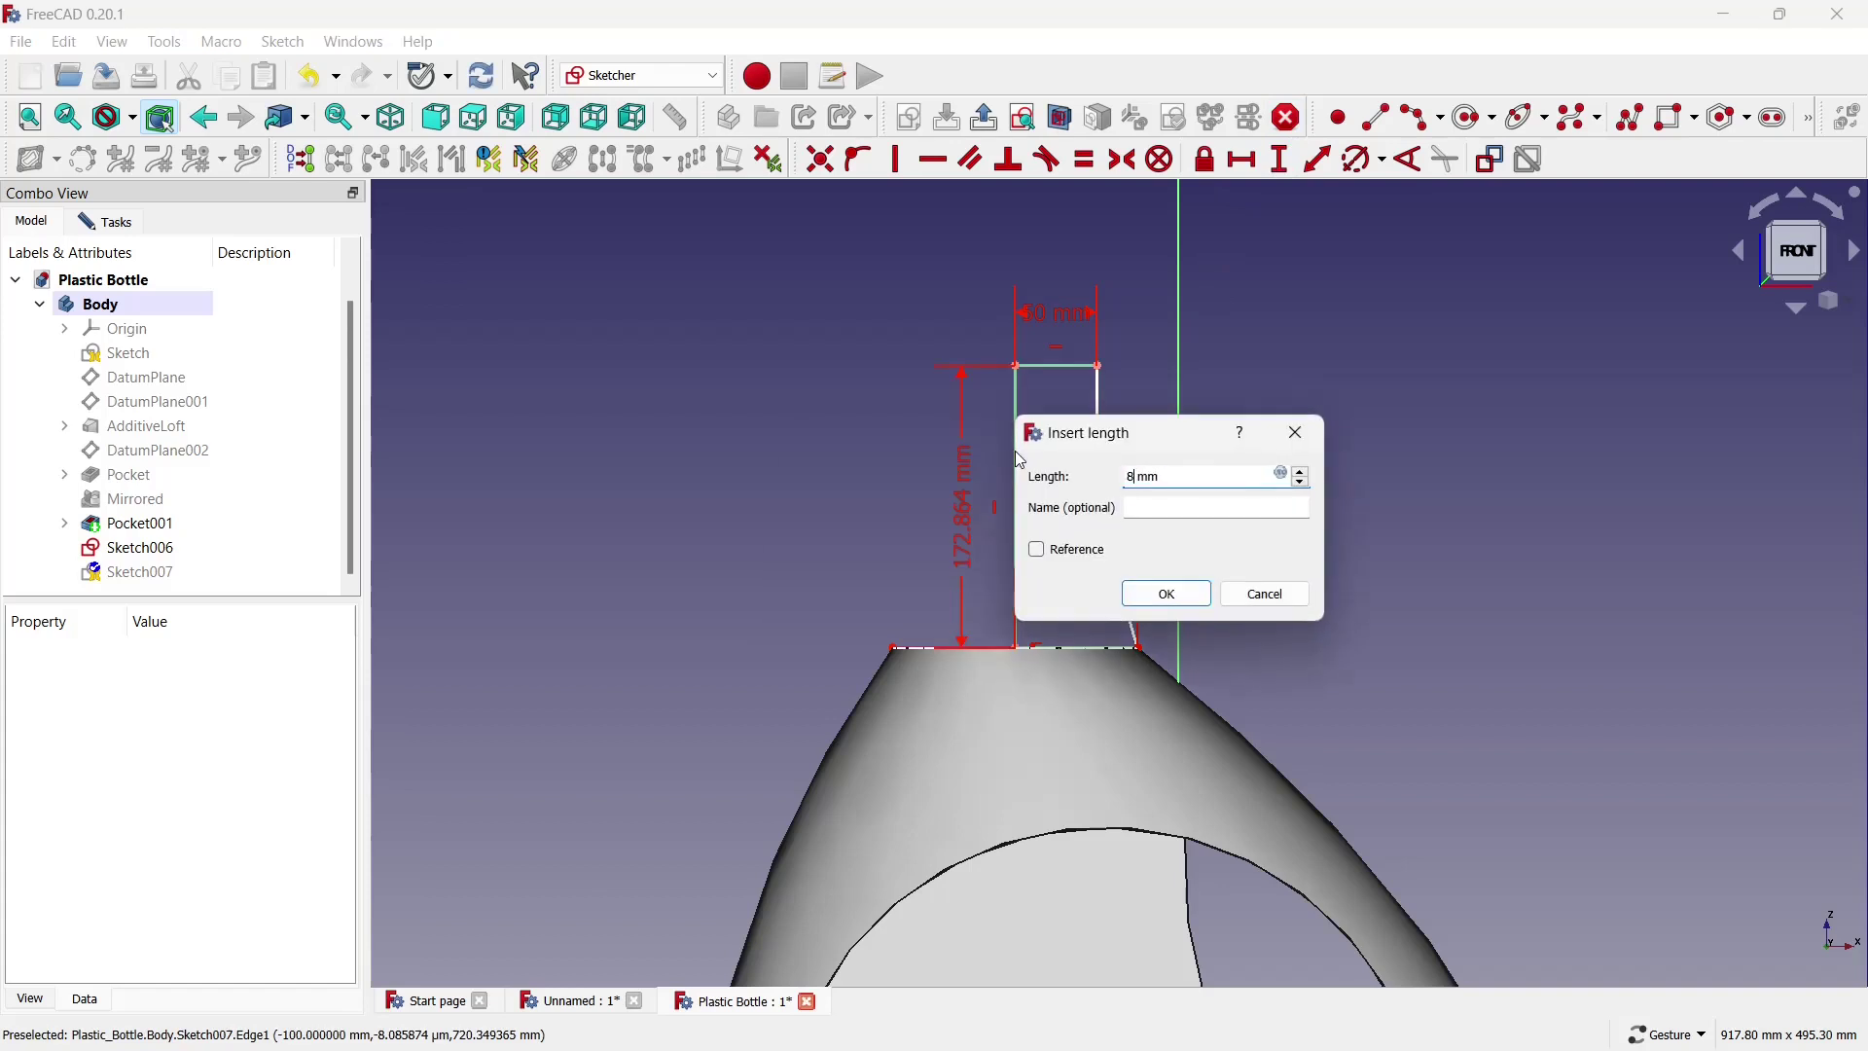
{"action": "left_click", "coordinate": [1144, 604]}
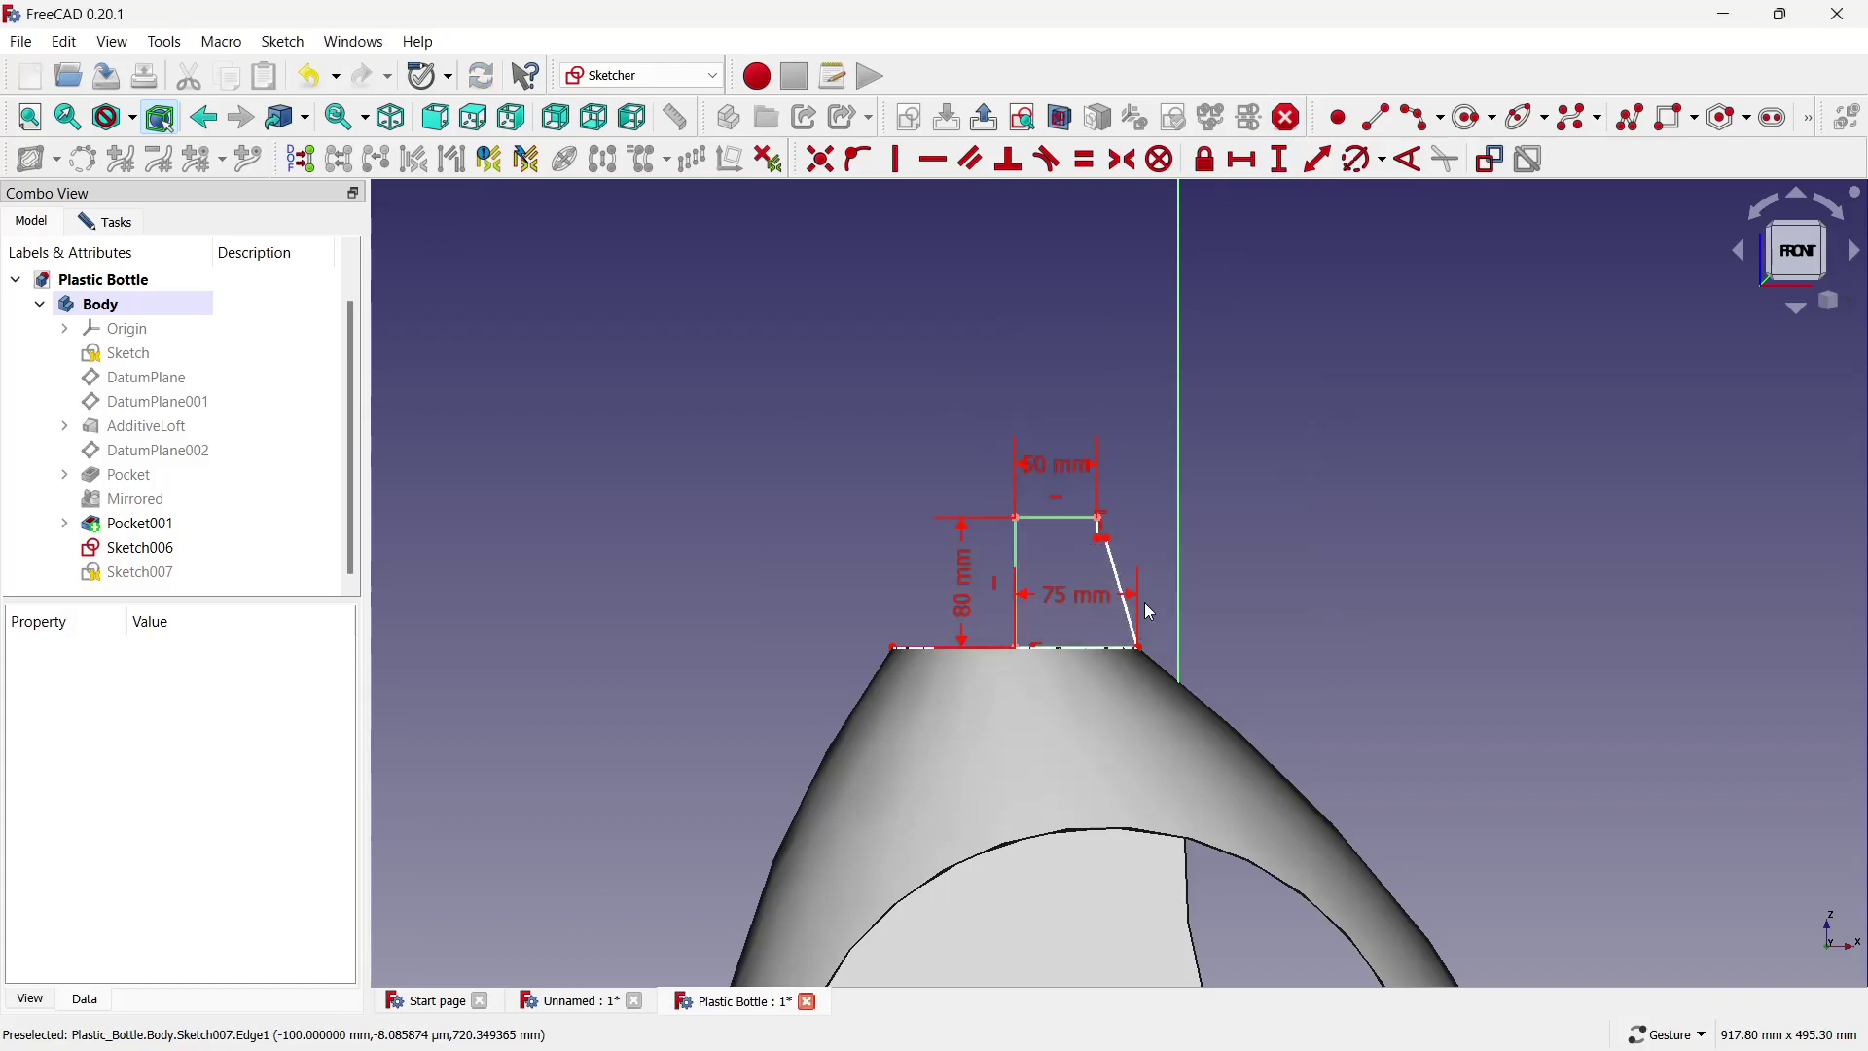
Lower the step corner and constrain its height above the rim to 20 mm.
{"action": "scroll", "coordinate": [1129, 594], "scroll_direction": "up", "scroll_amount": 3}
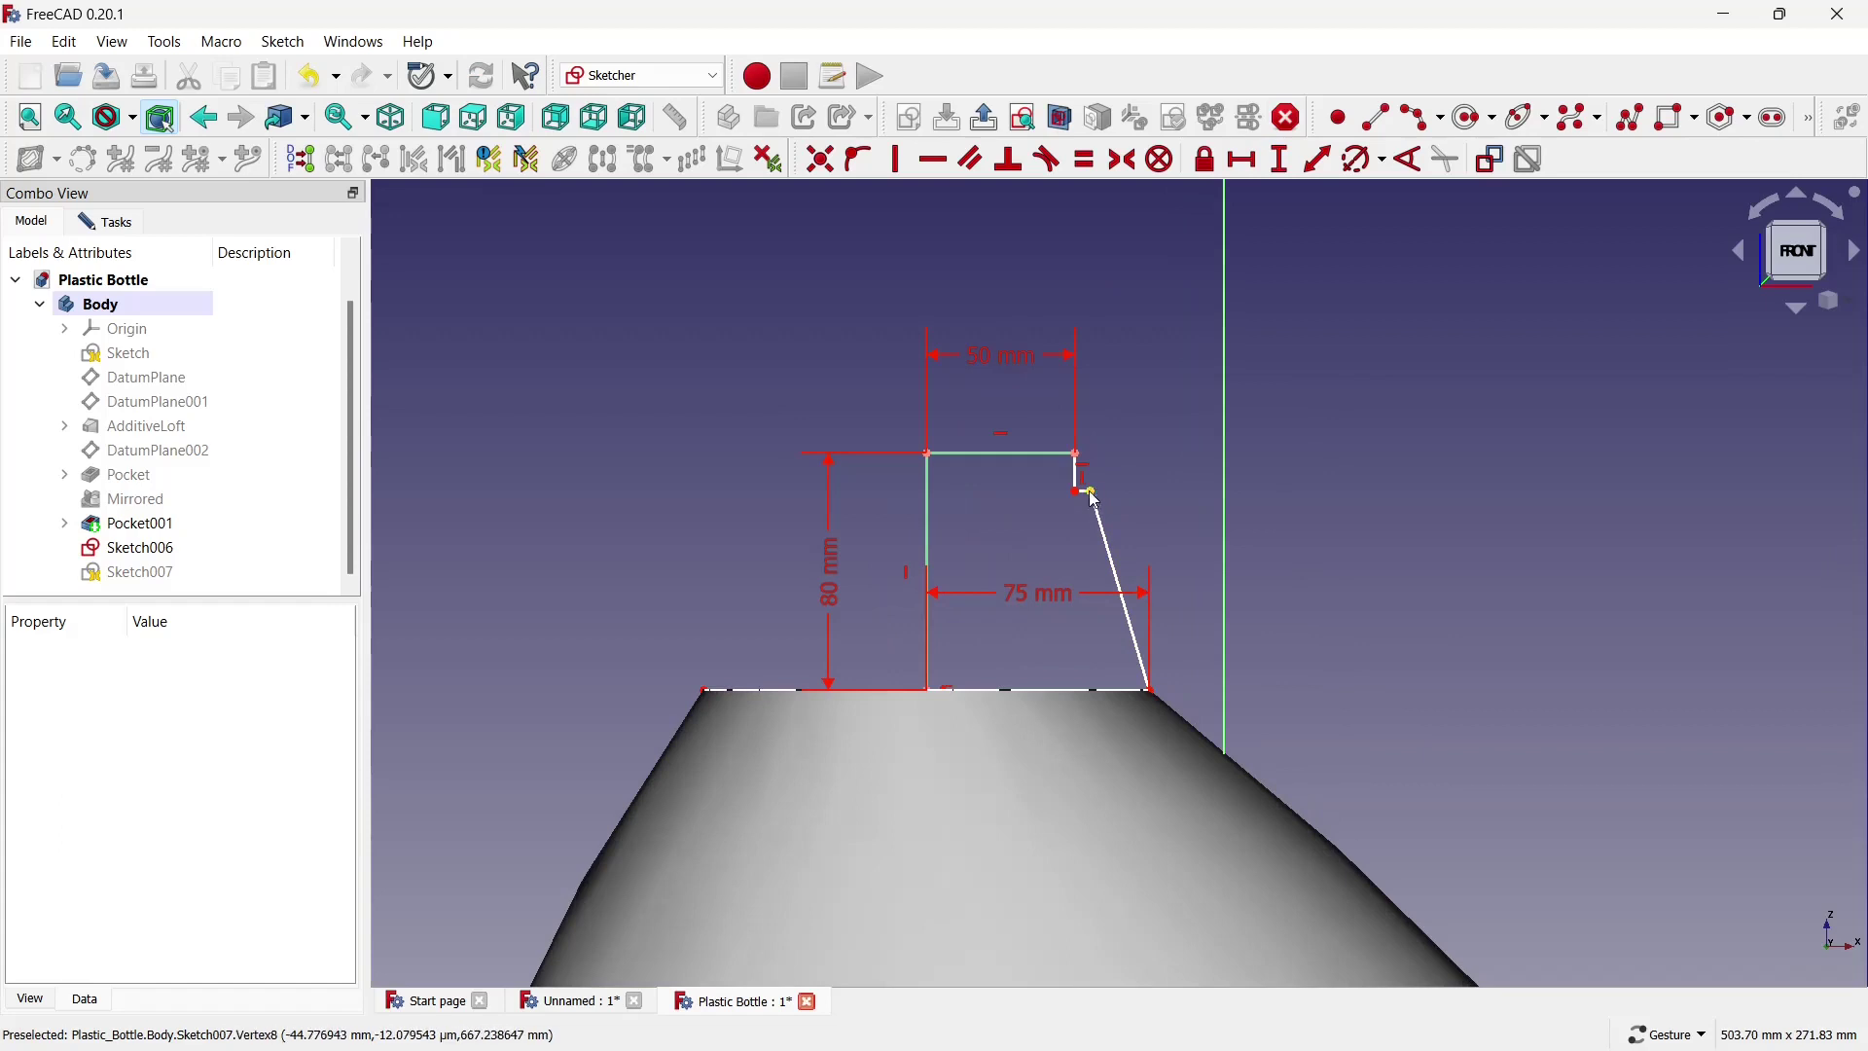
{"action": "left_click_drag", "start_coordinate": [1086, 491], "coordinate": [1119, 615]}
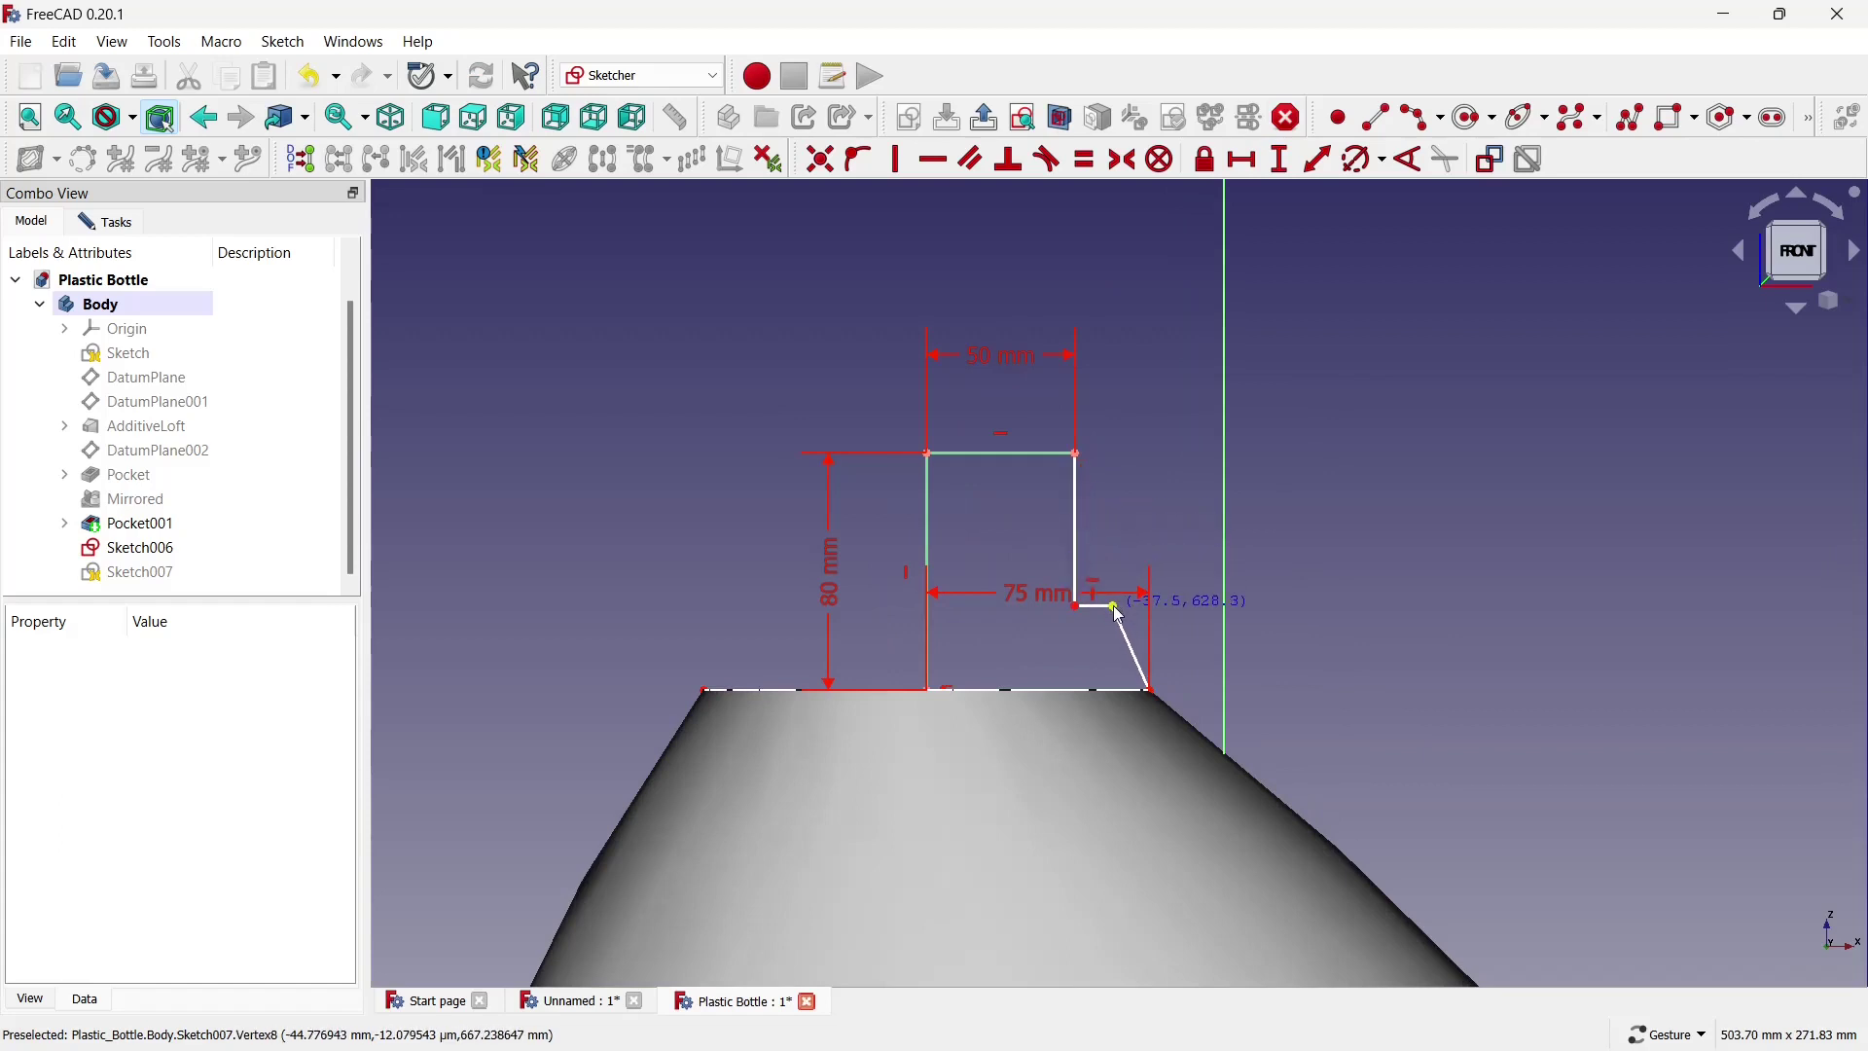
{"action": "left_click", "coordinate": [1318, 159]}
{"action": "left_click", "coordinate": [1114, 606]}
{"action": "left_click", "coordinate": [1152, 692]}
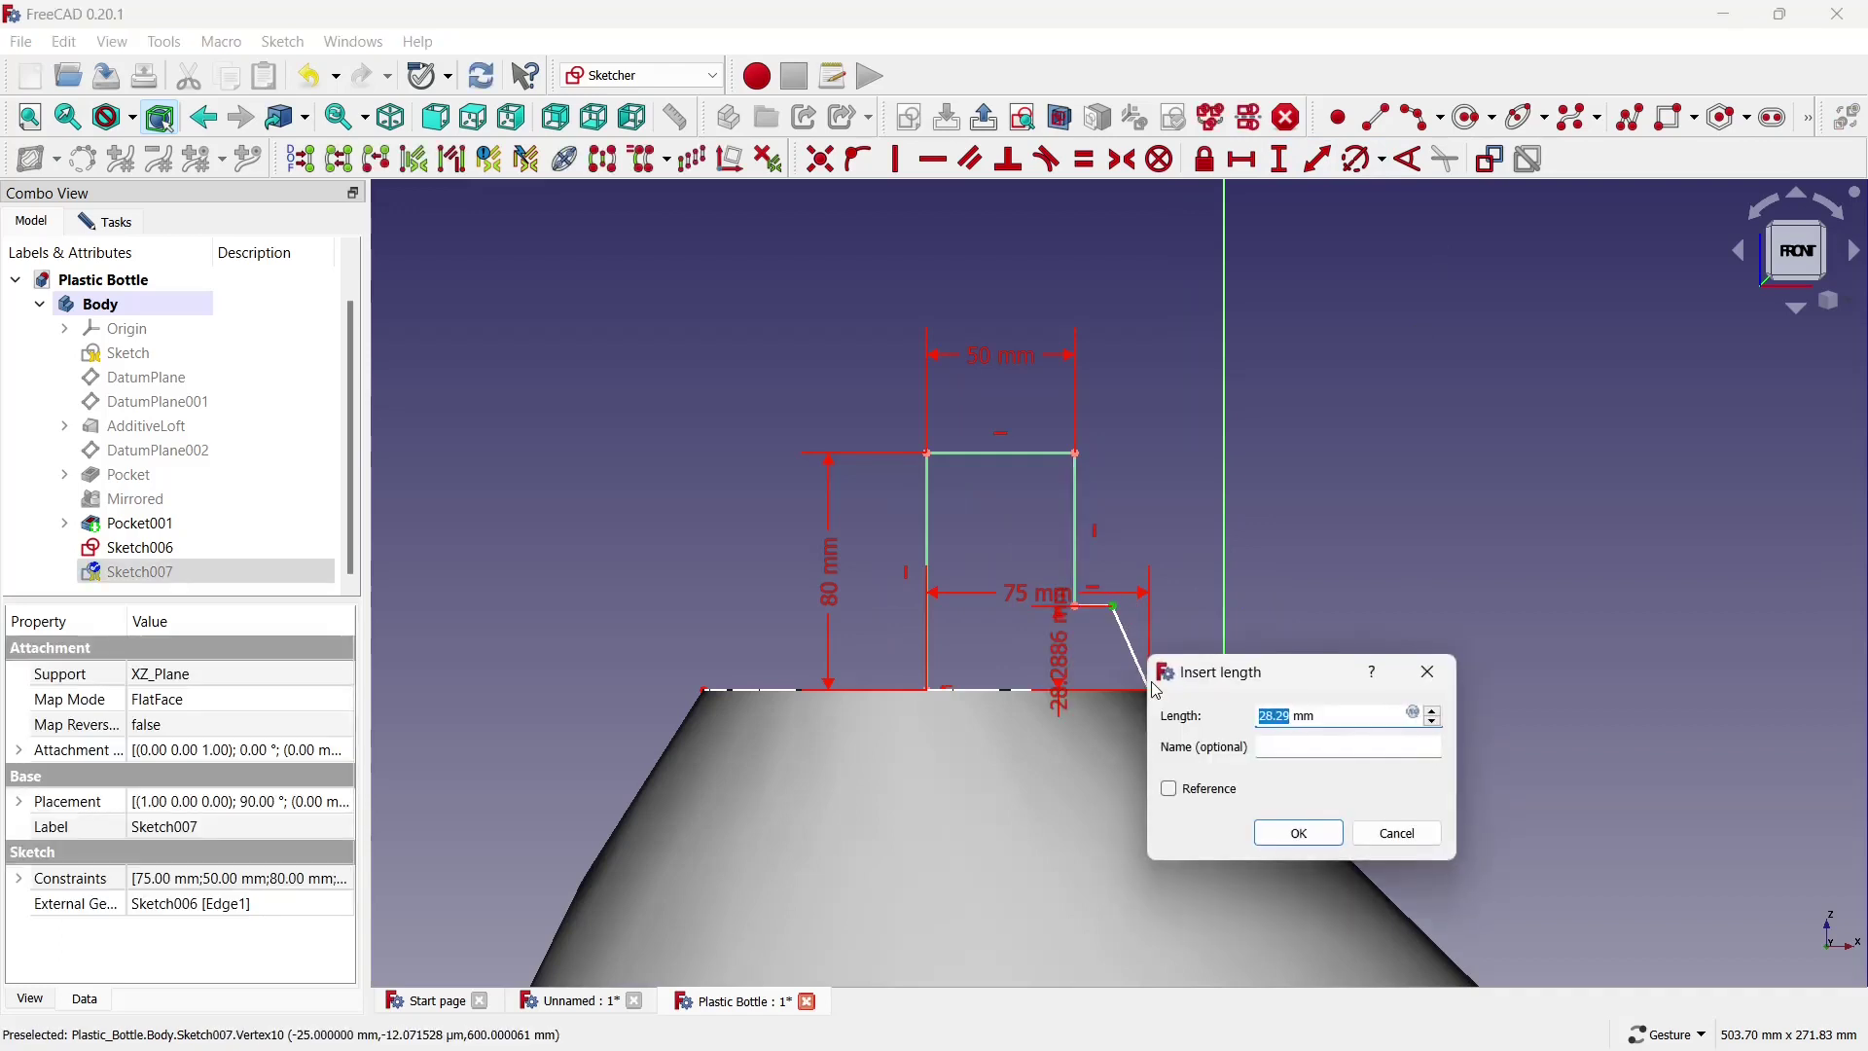
{"action": "left_click", "coordinate": [1306, 835]}
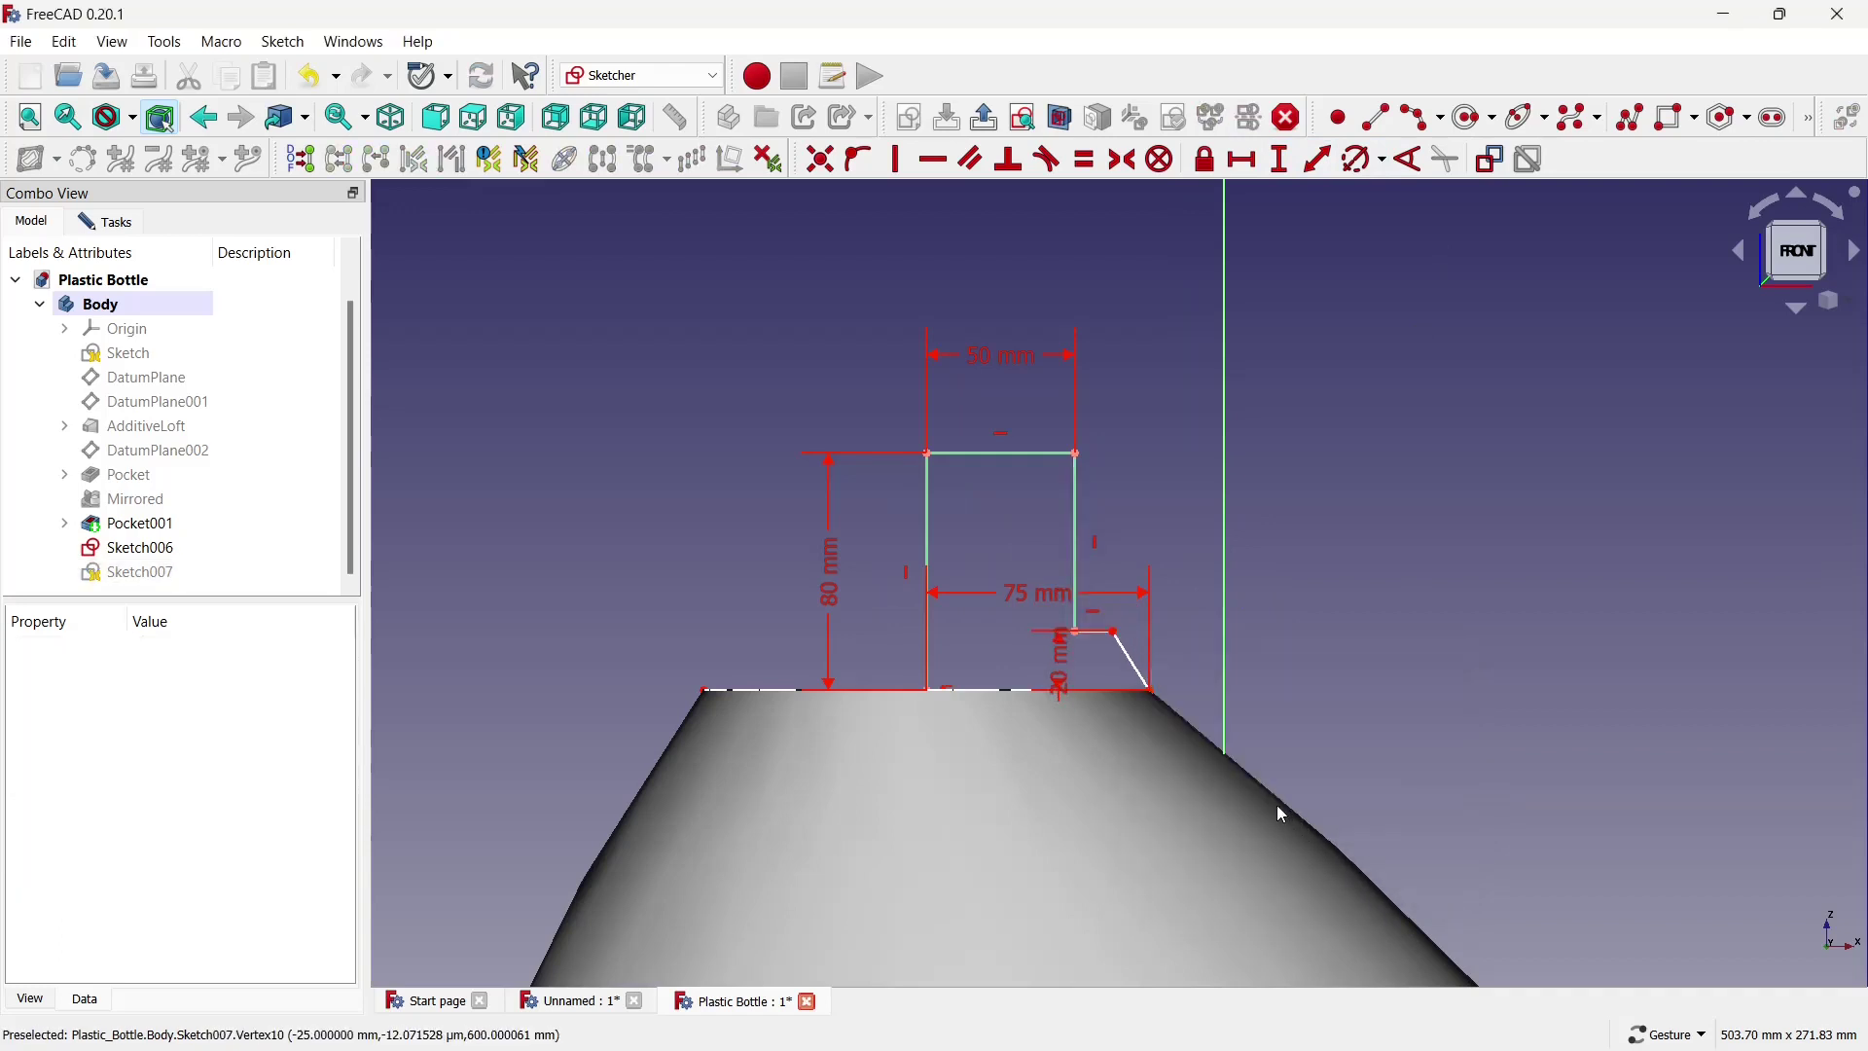
Constrain the short ledge to 10 mm and close the neck sketch.
{"action": "scroll", "coordinate": [1148, 664], "scroll_direction": "up", "scroll_amount": 3}
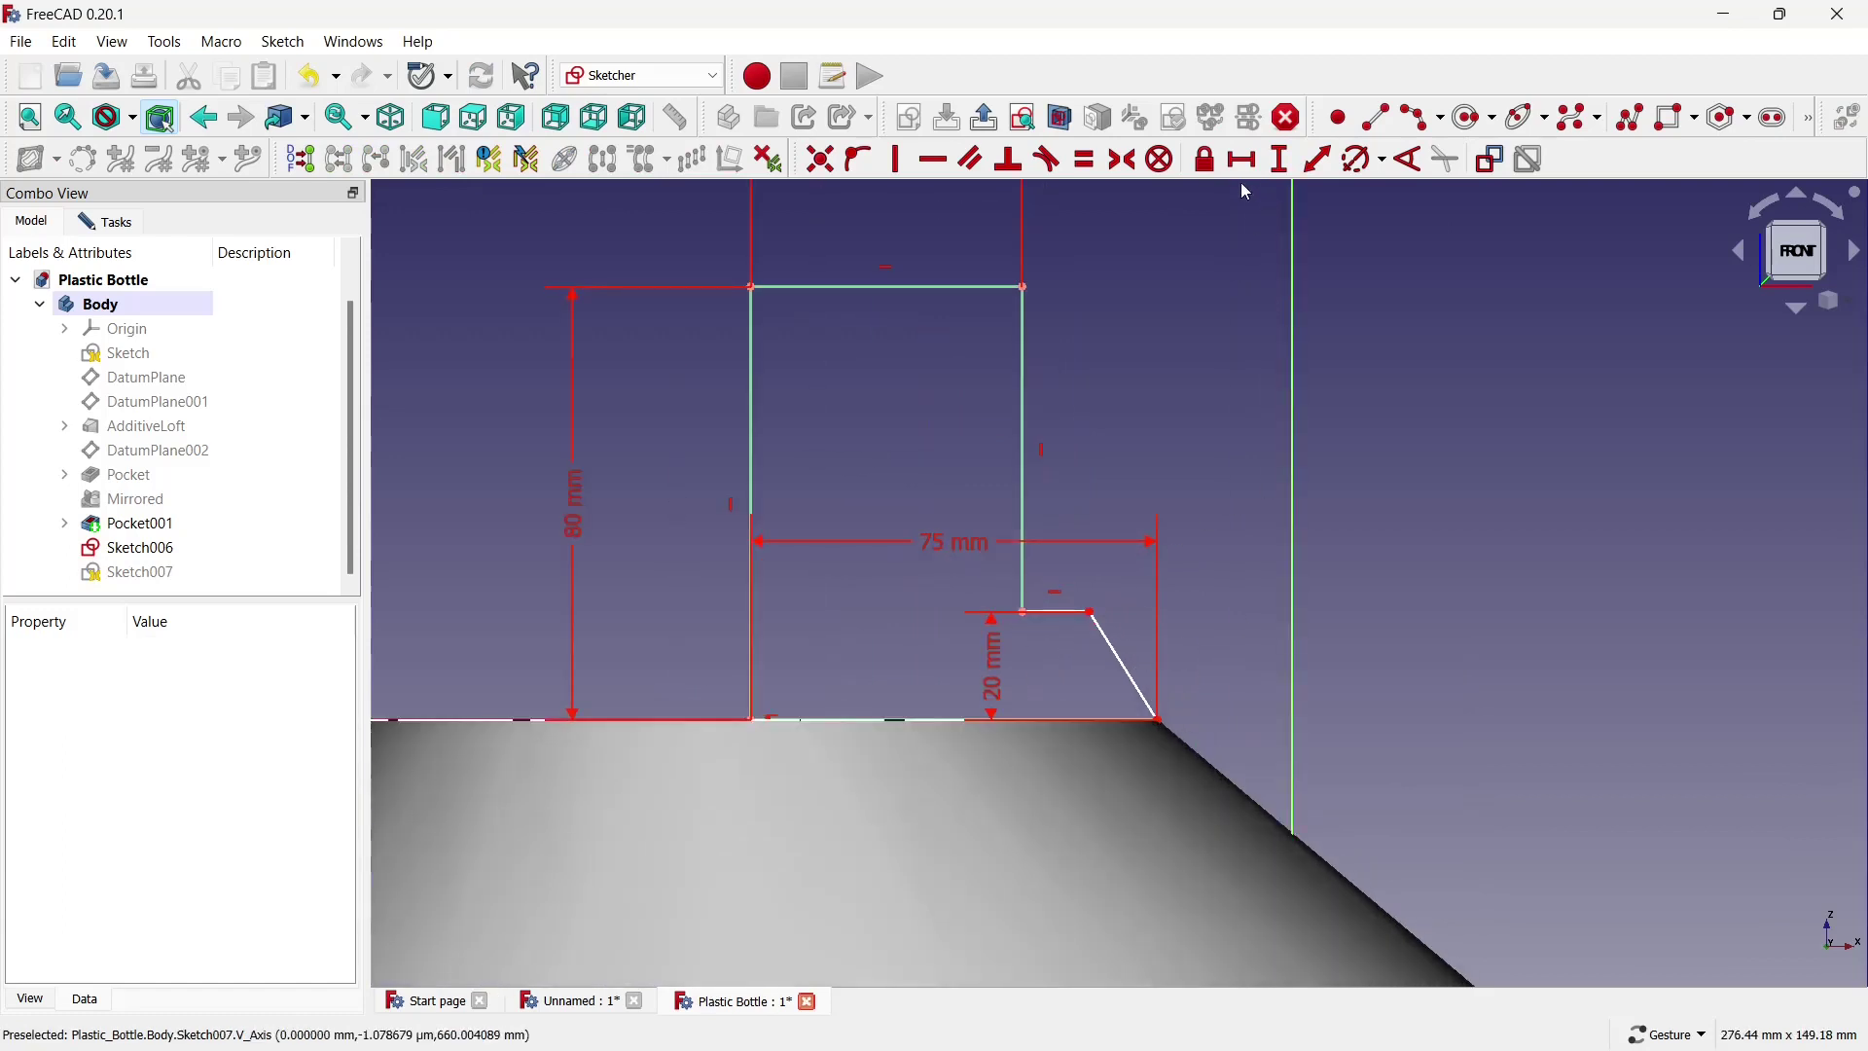
{"action": "left_click", "coordinate": [1048, 611]}
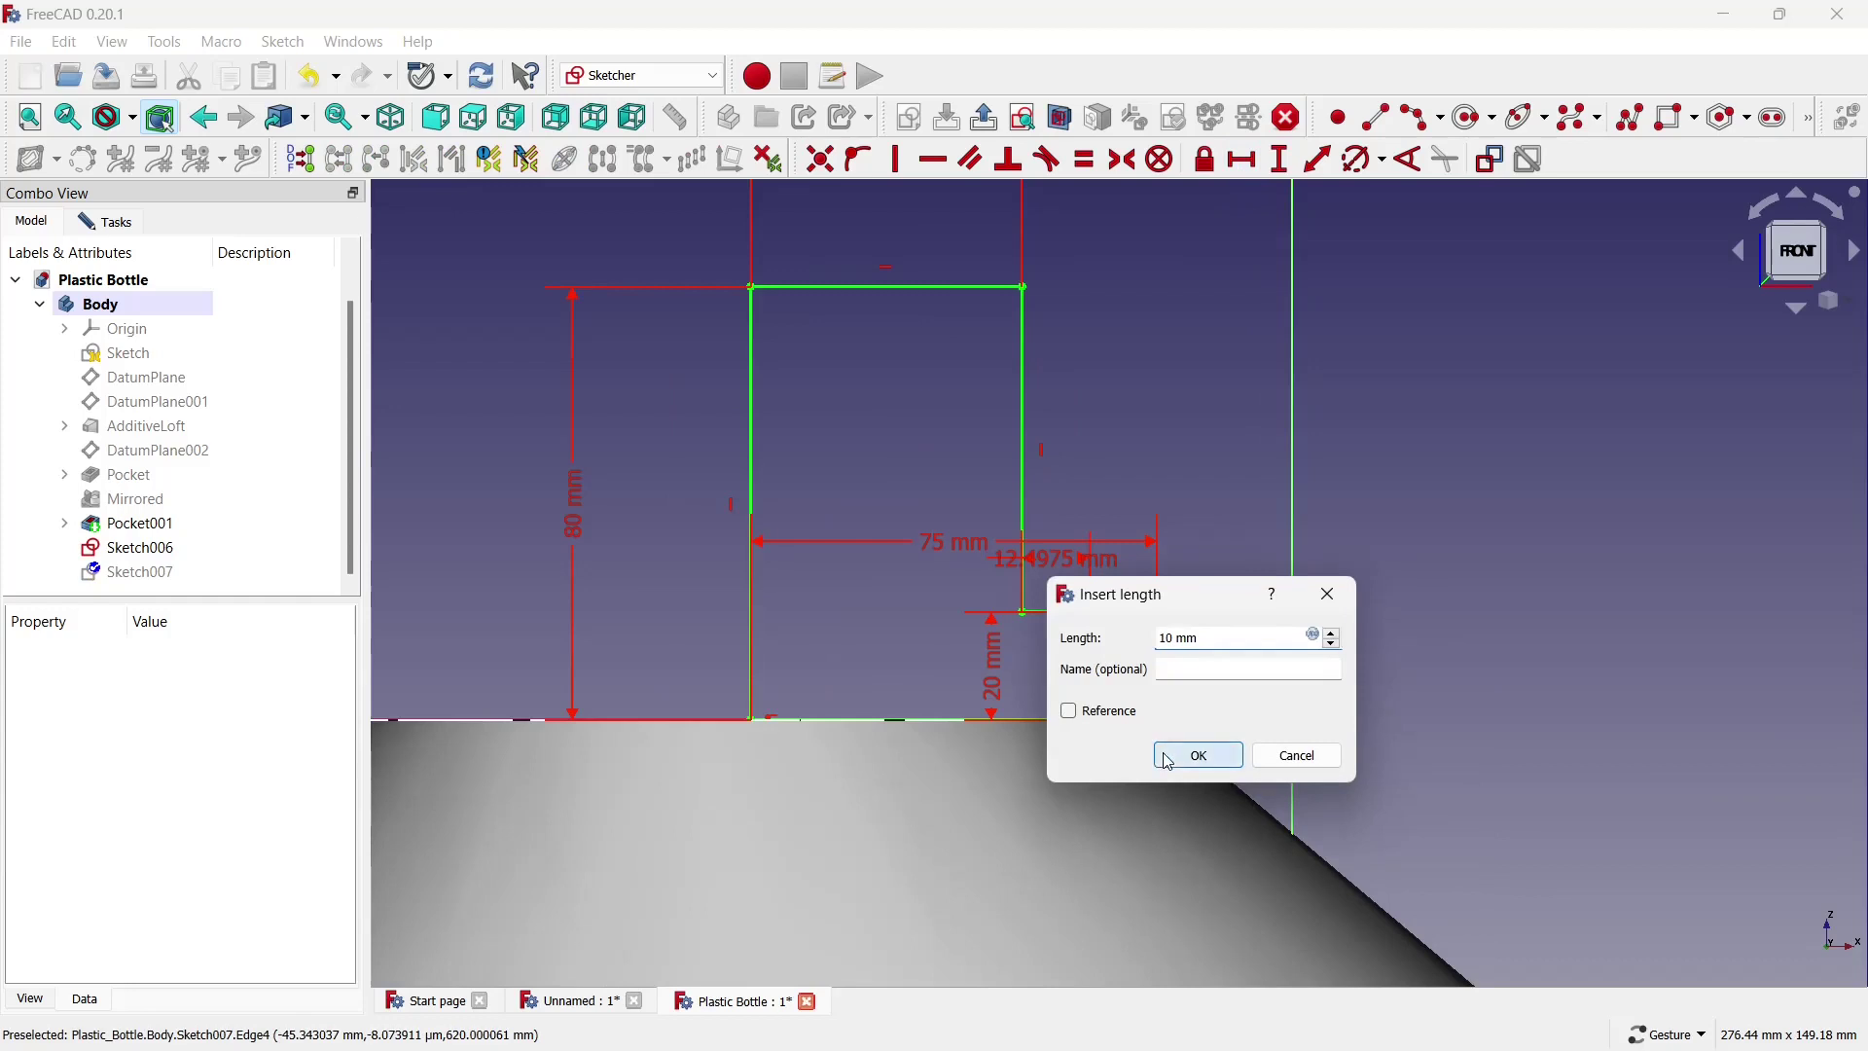
{"action": "left_click", "coordinate": [1199, 756]}
{"action": "scroll", "coordinate": [1186, 605], "scroll_direction": "down", "scroll_amount": 4}
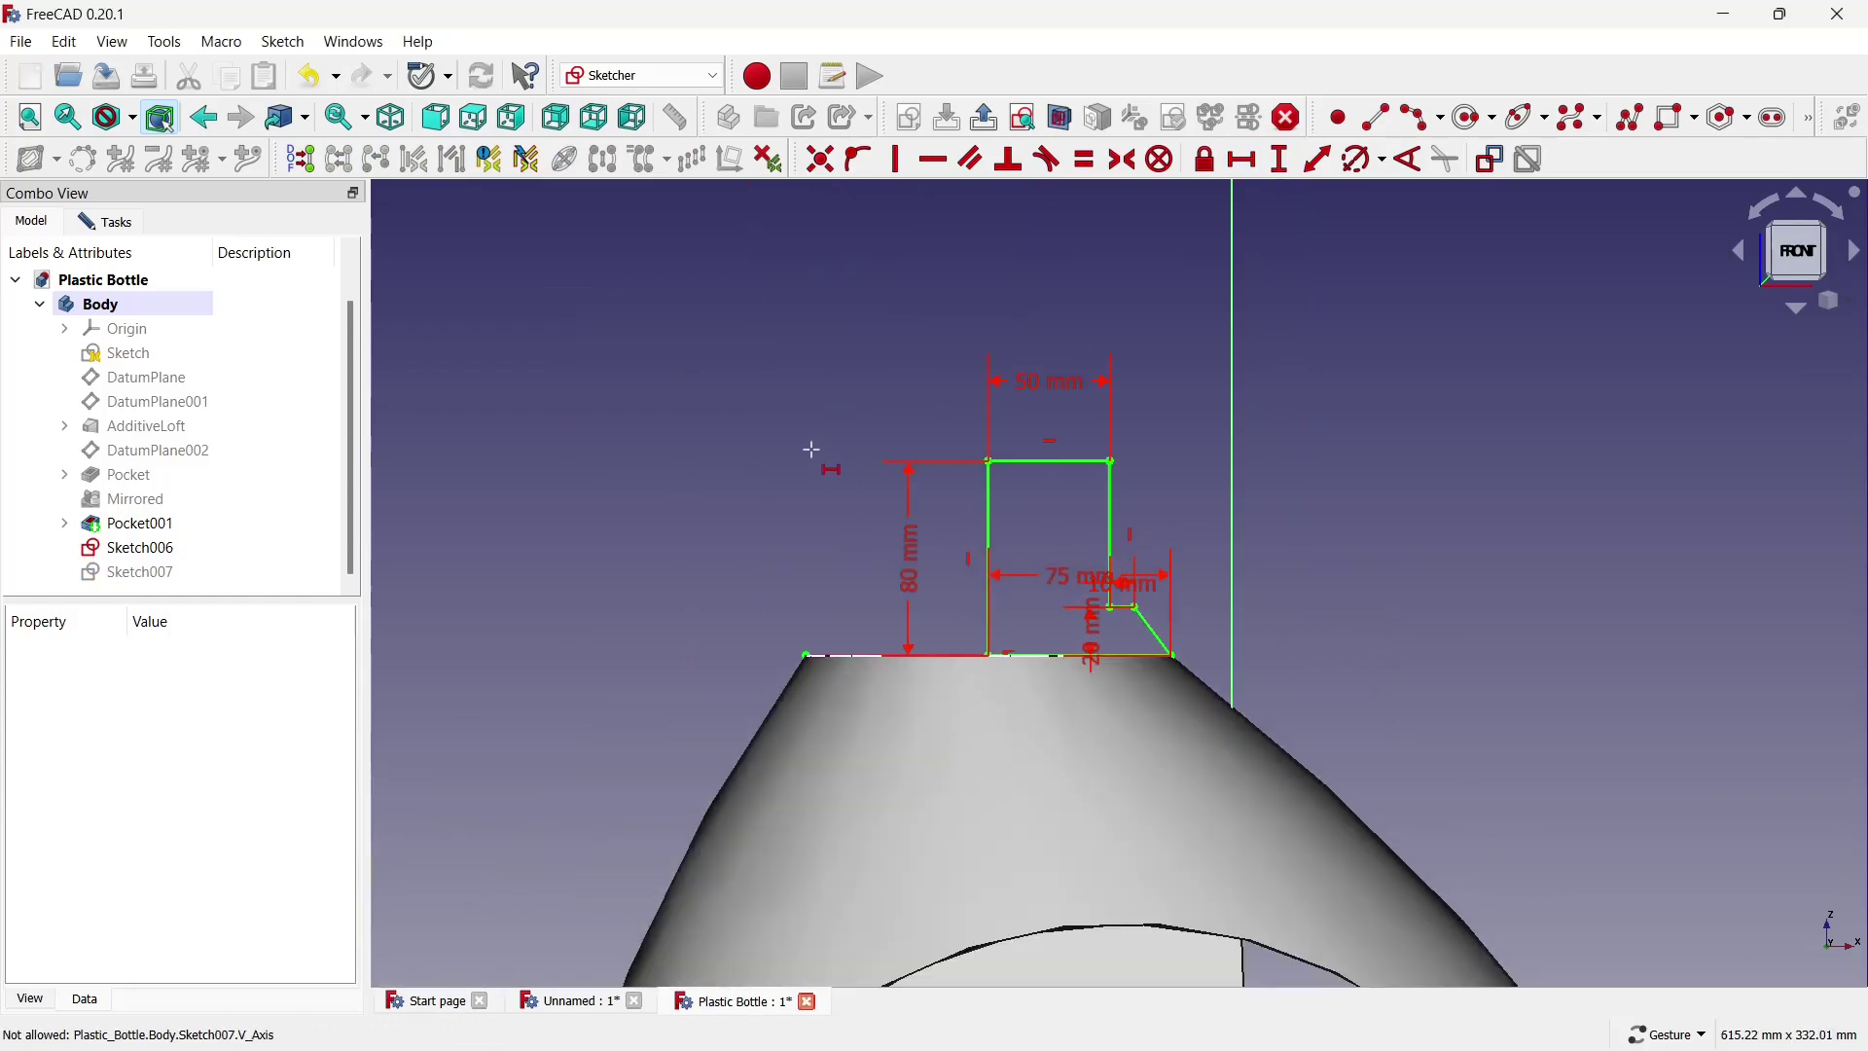
{"action": "left_click", "coordinate": [133, 221]}
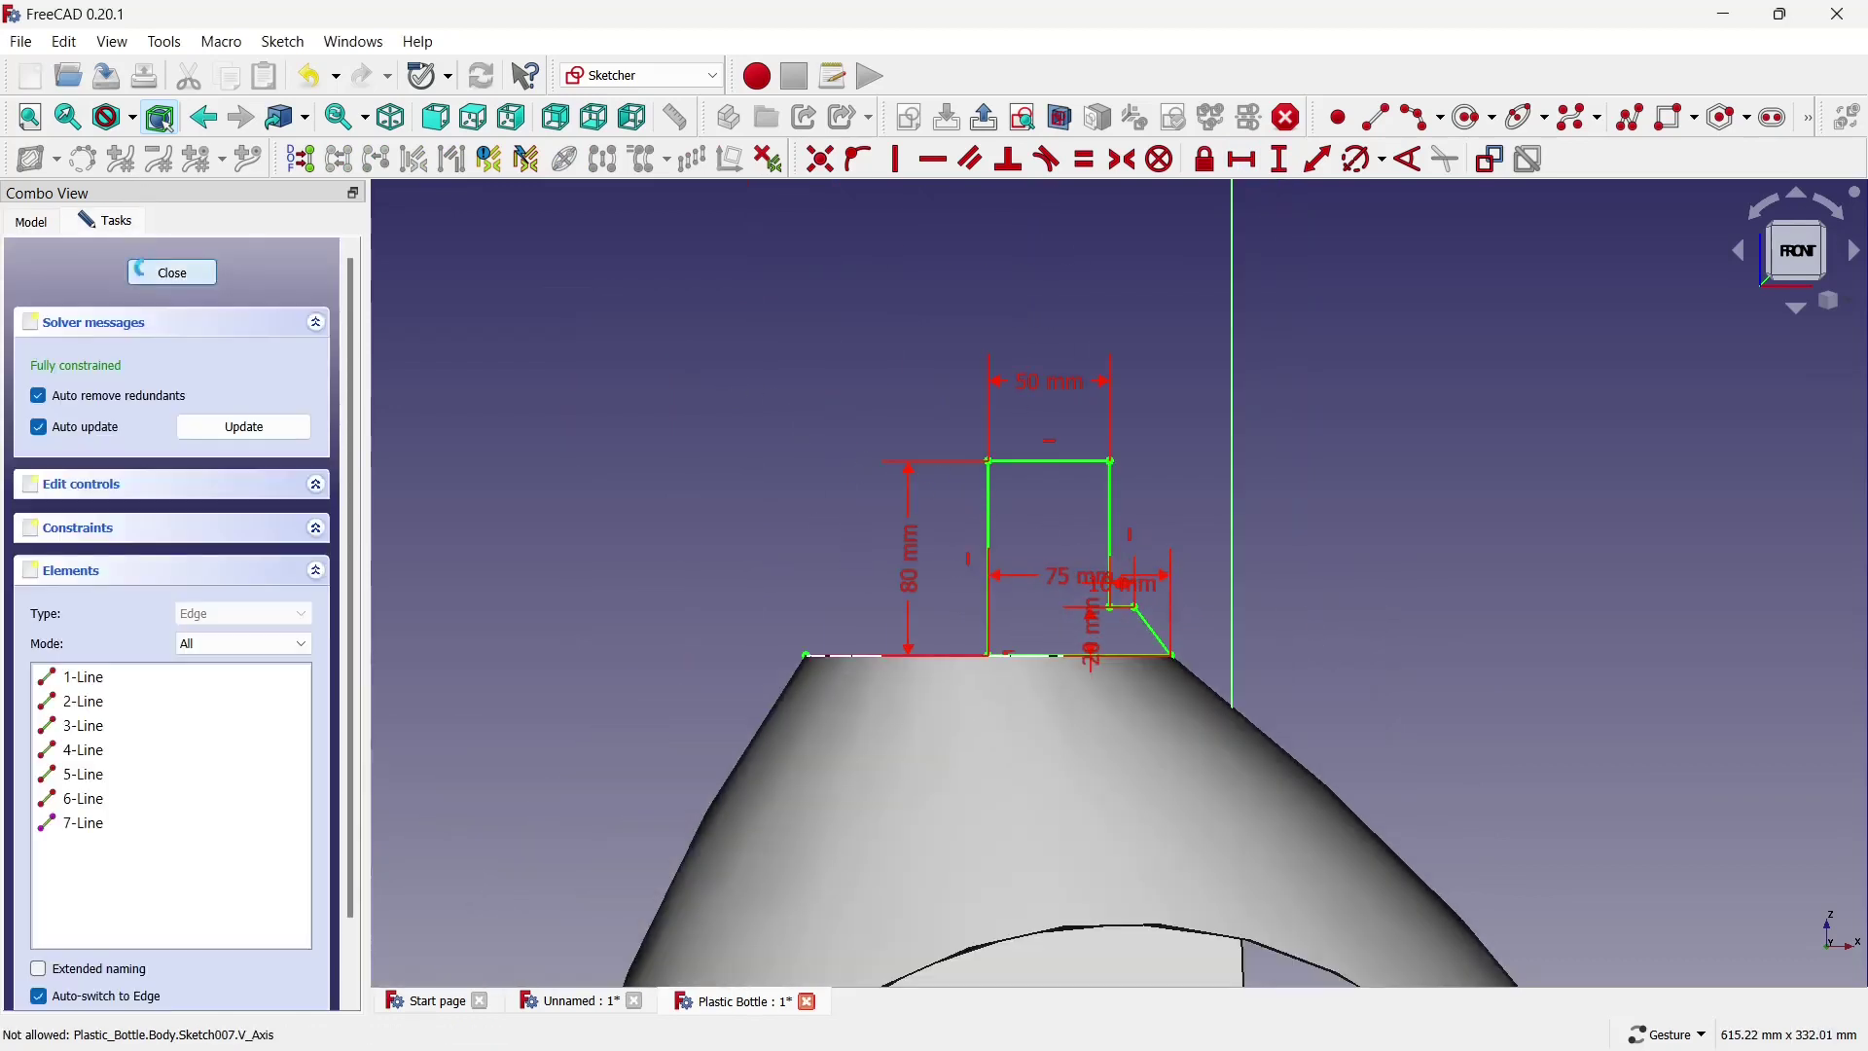
{"action": "left_click", "coordinate": [136, 267]}
{"action": "left_click", "coordinate": [707, 365]}
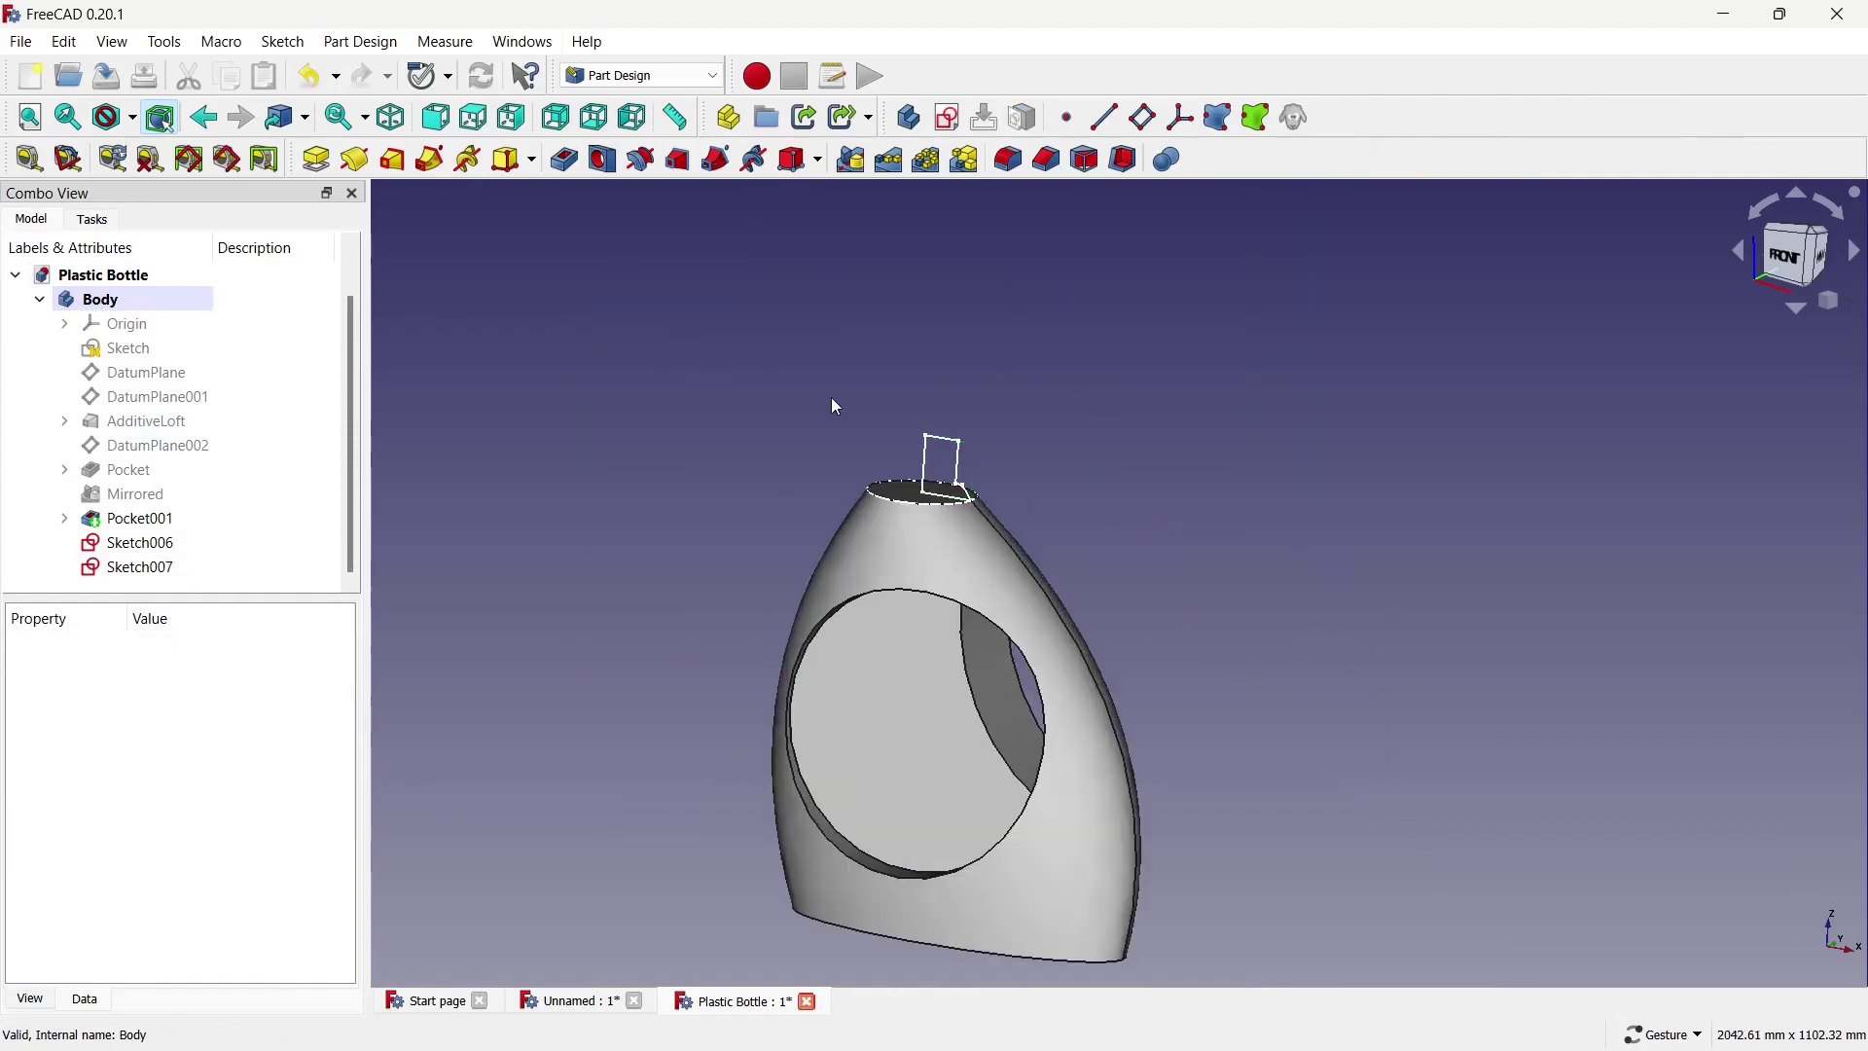
Revolve Sketch007 a full 360° about the bottle's central Pocket001 edge.
{"action": "scroll", "coordinate": [892, 434], "scroll_direction": "up", "scroll_amount": 3}
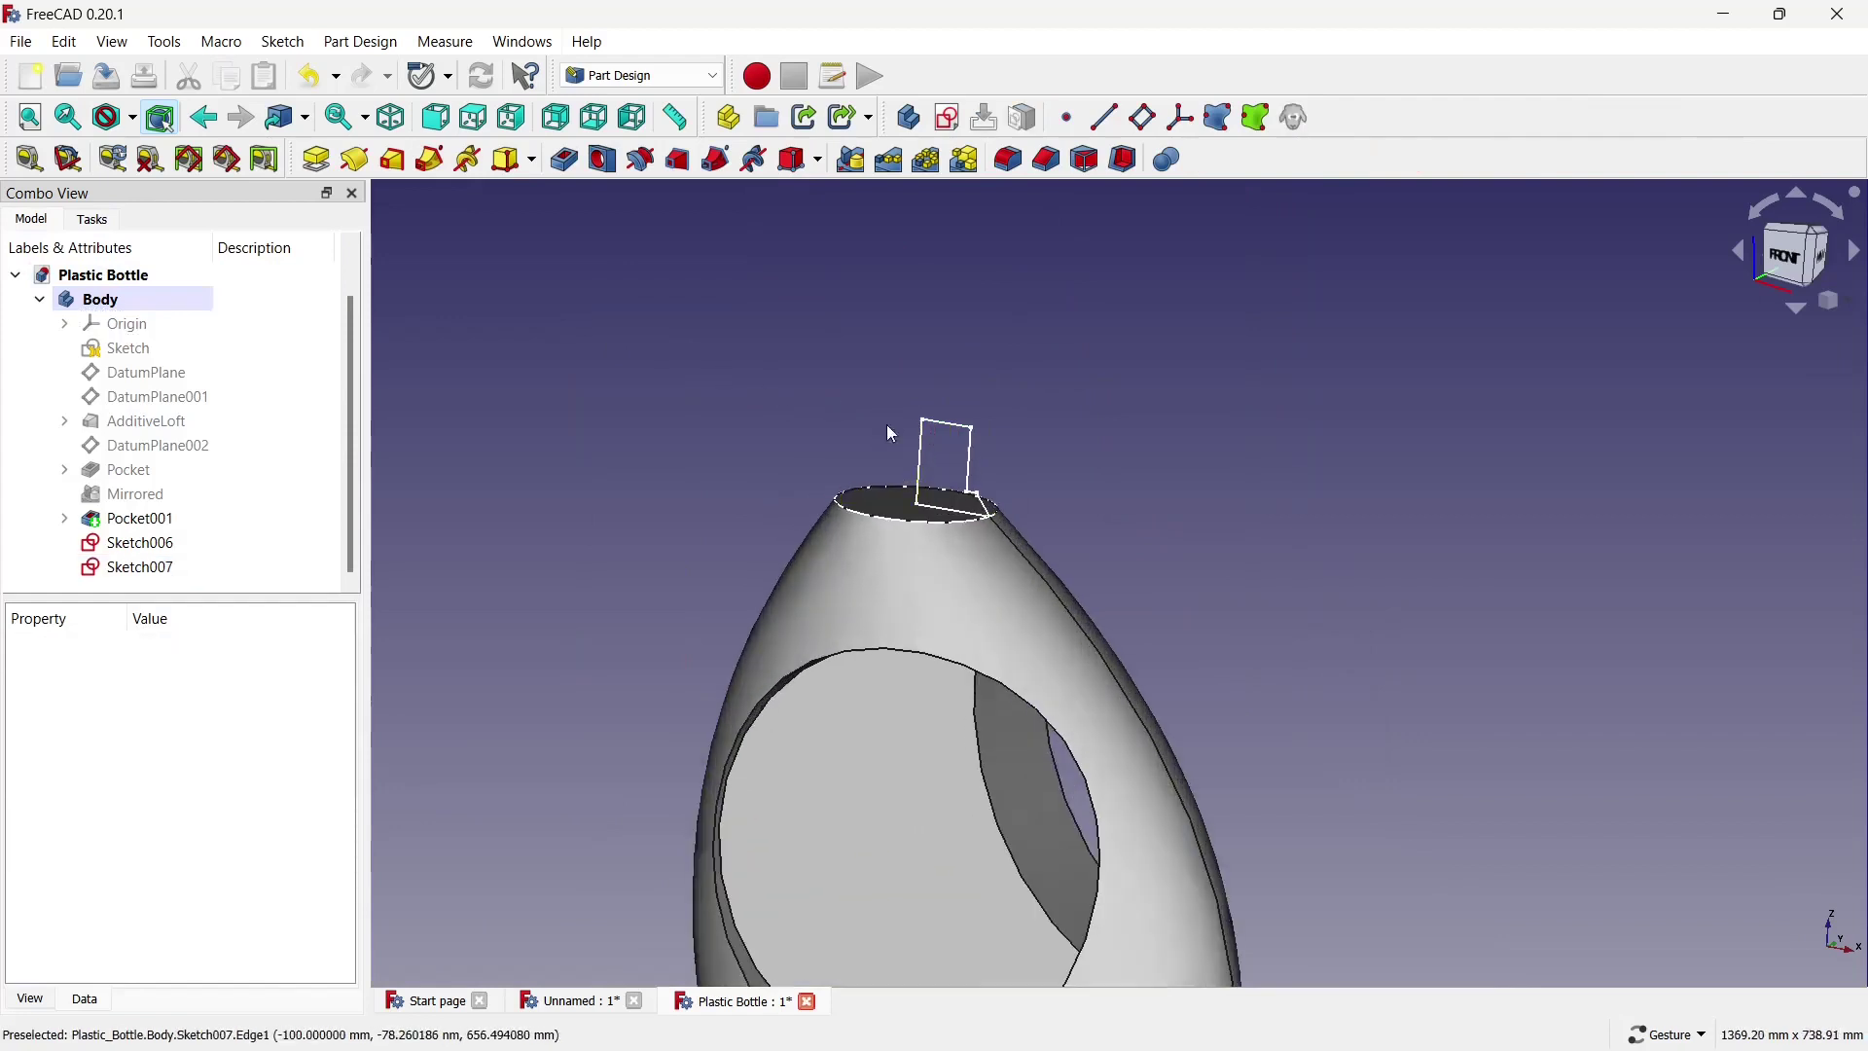
{"action": "left_click", "coordinate": [355, 159]}
{"action": "left_click", "coordinate": [176, 385]}
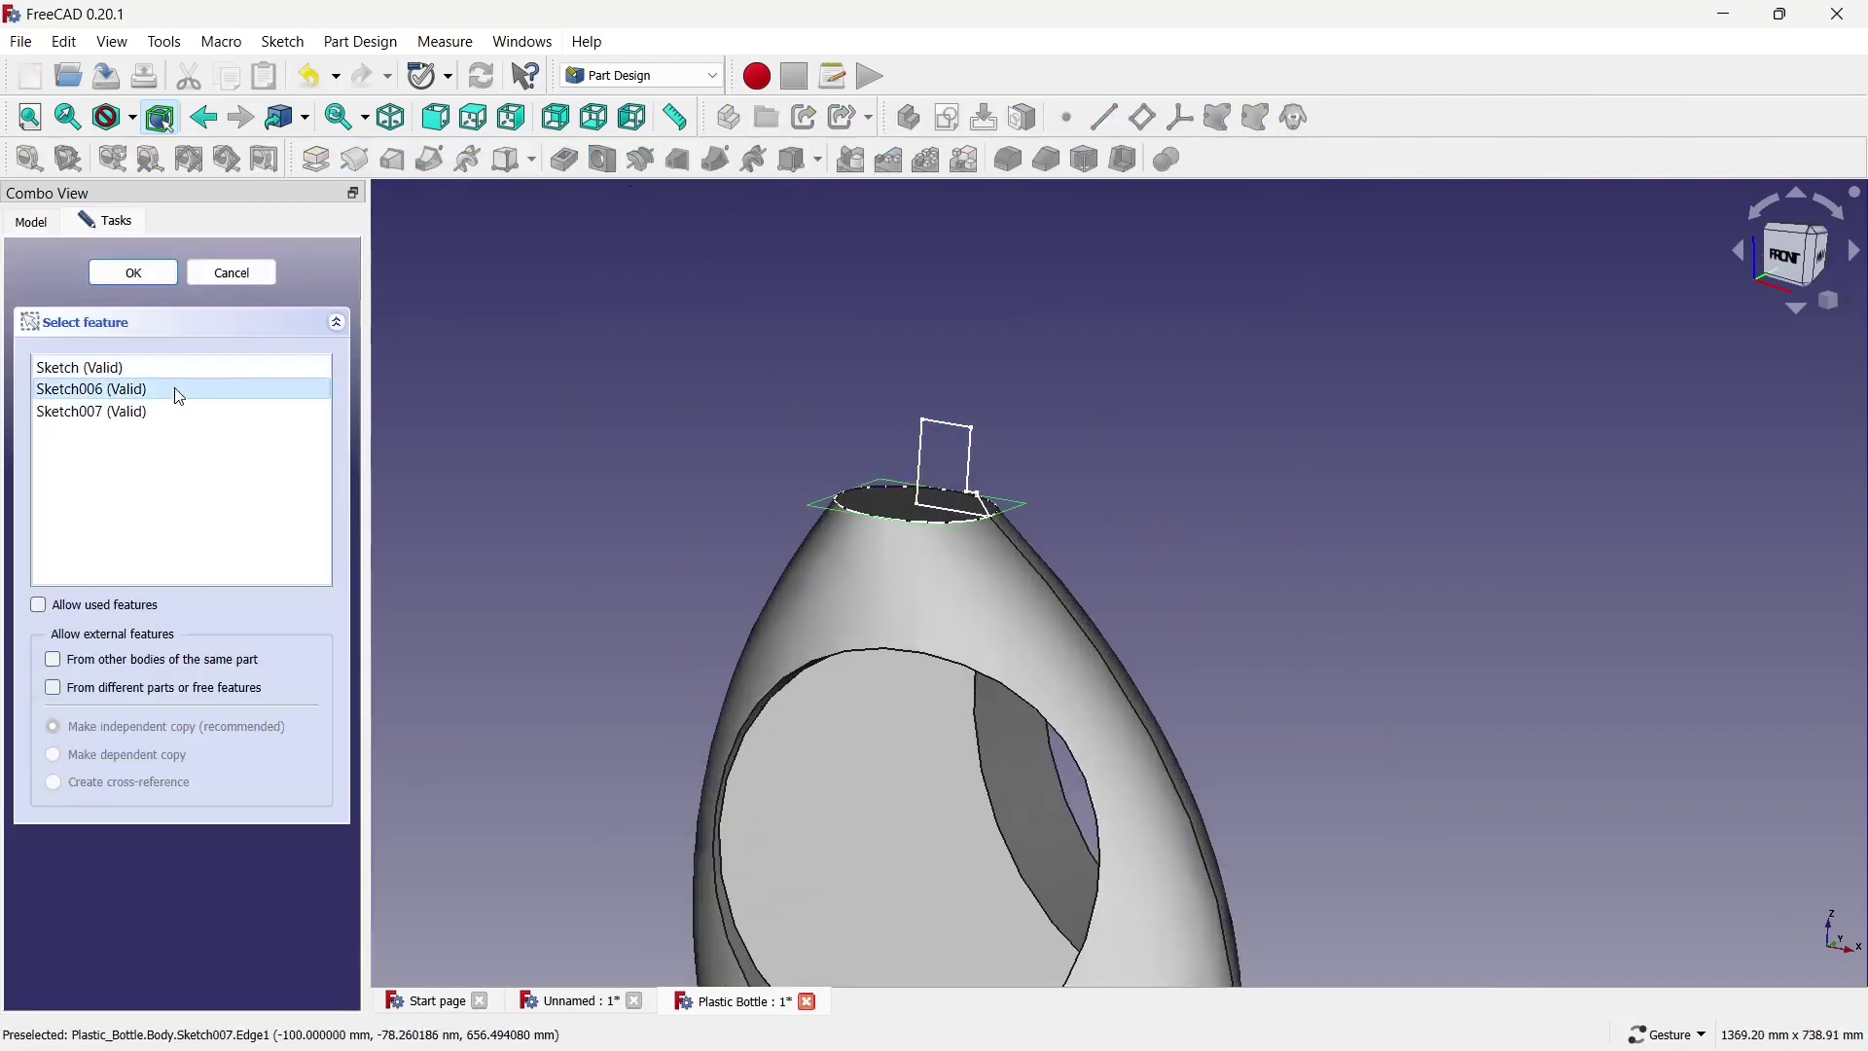
{"action": "left_click", "coordinate": [219, 412]}
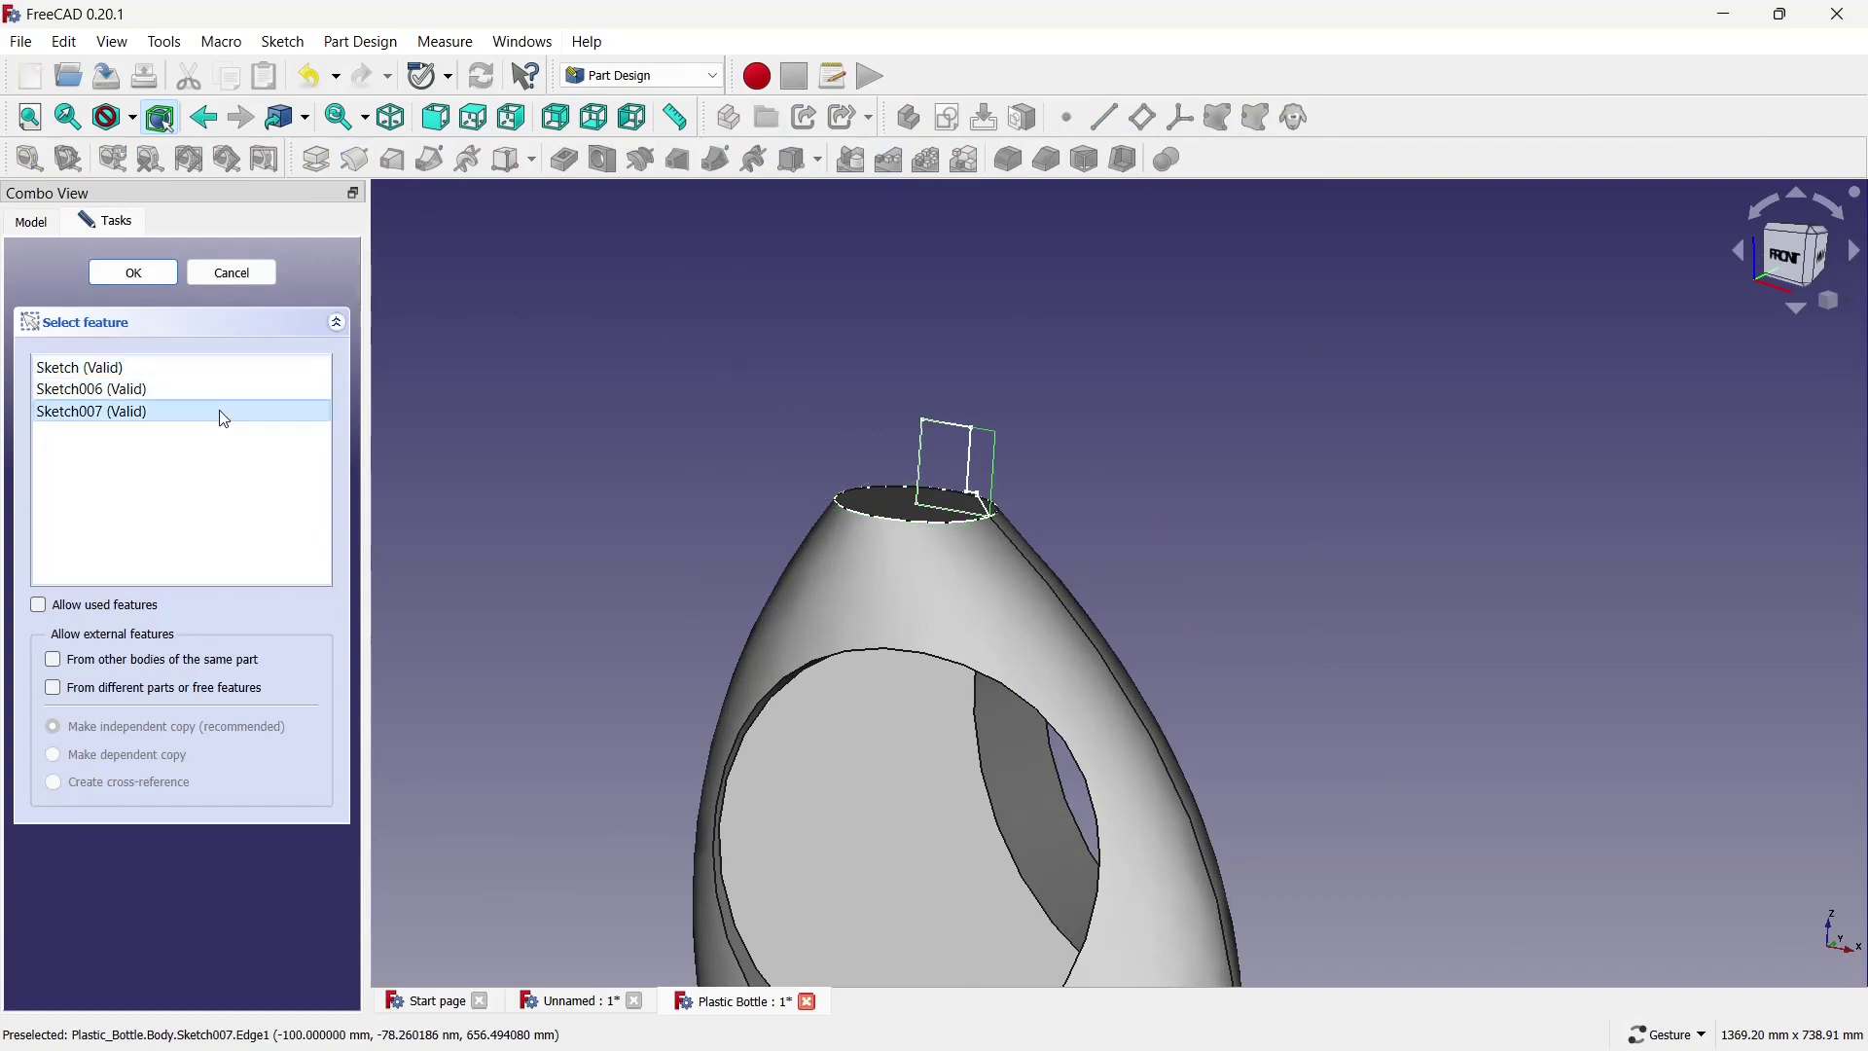
{"action": "left_click", "coordinate": [160, 272]}
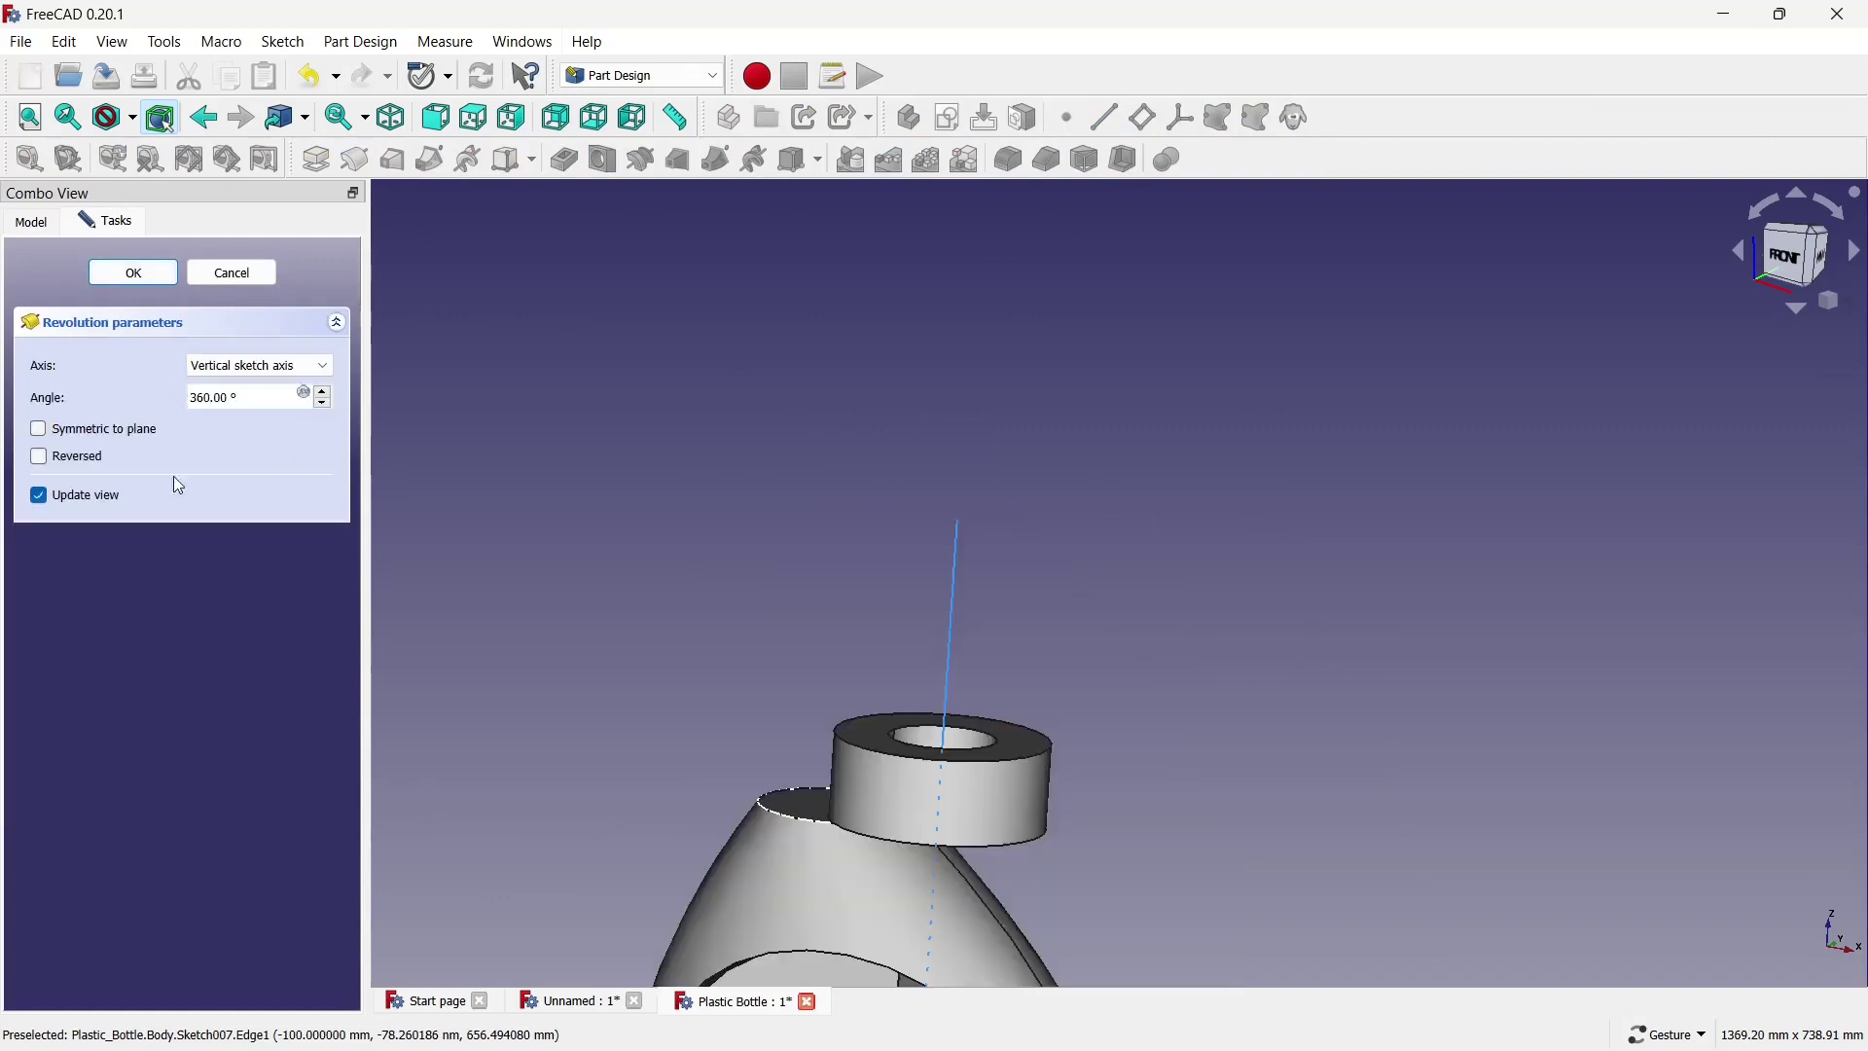
{"action": "left_click", "coordinate": [261, 366]}
{"action": "left_click", "coordinate": [231, 450]}
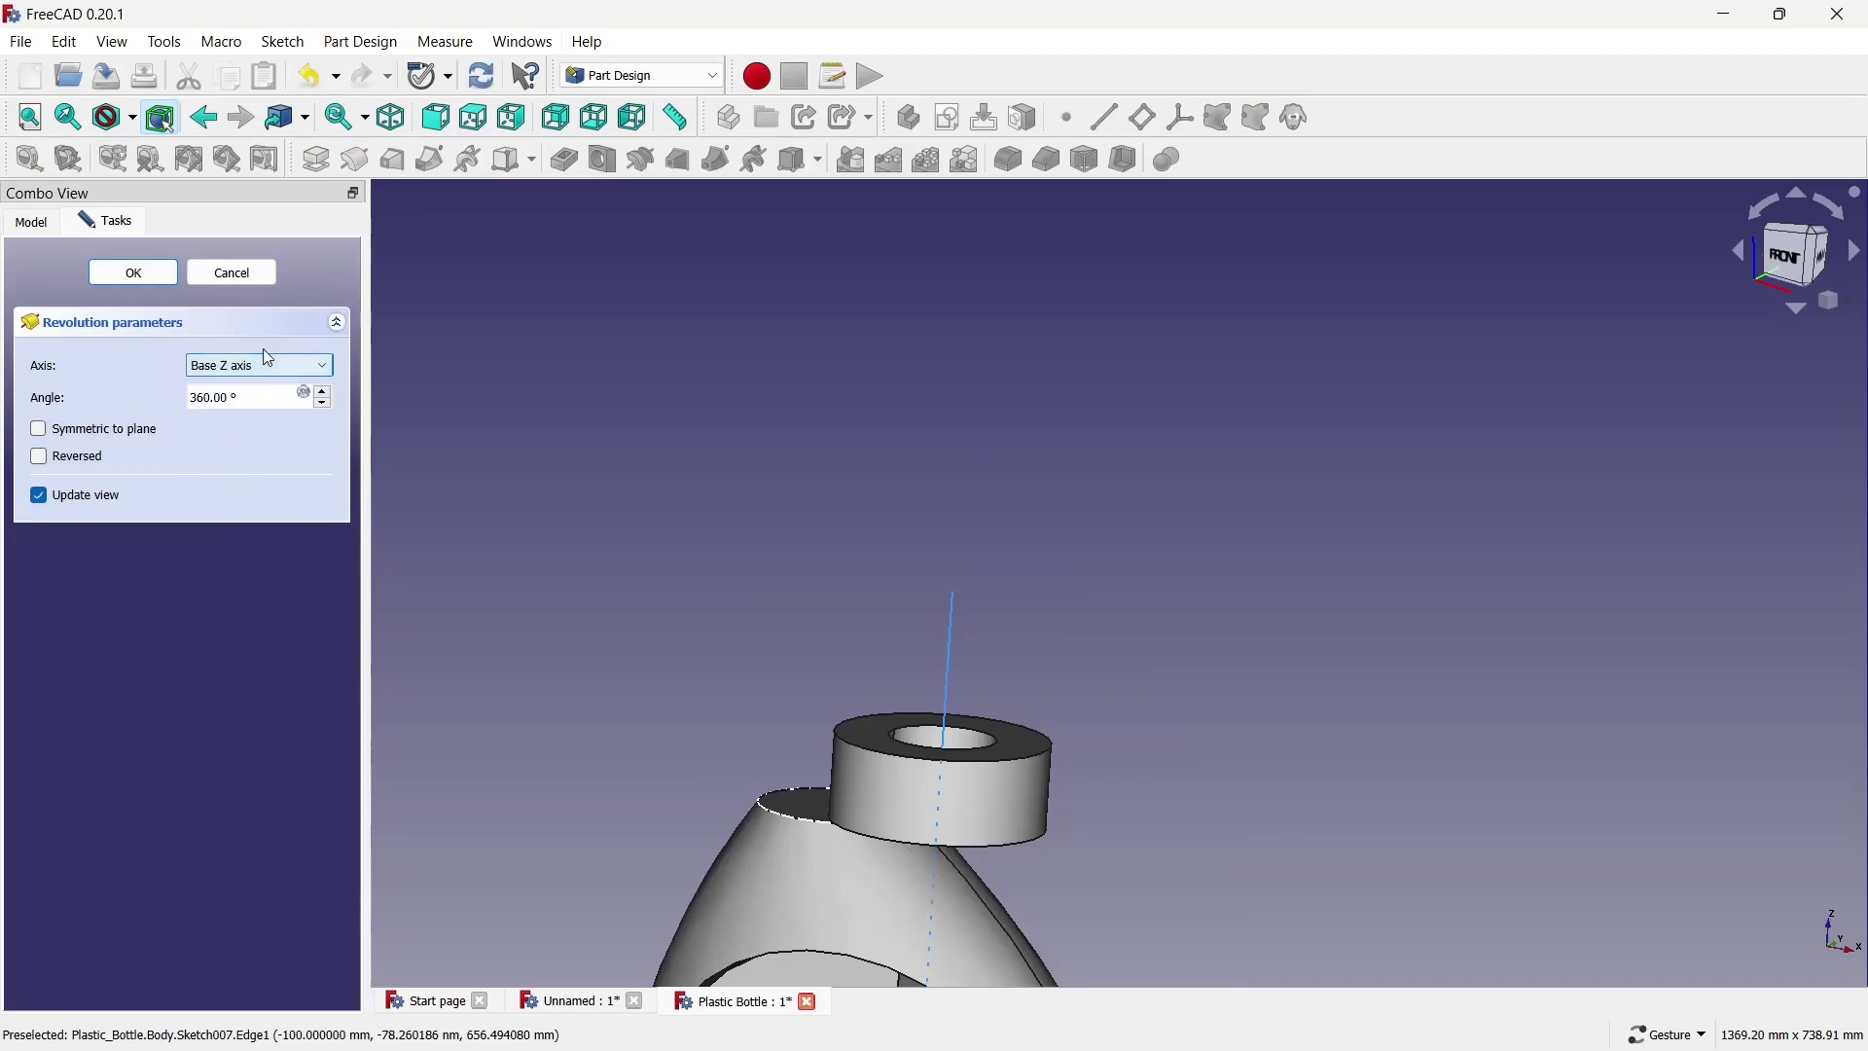
{"action": "left_click", "coordinate": [261, 366]}
{"action": "left_click", "coordinate": [249, 462]}
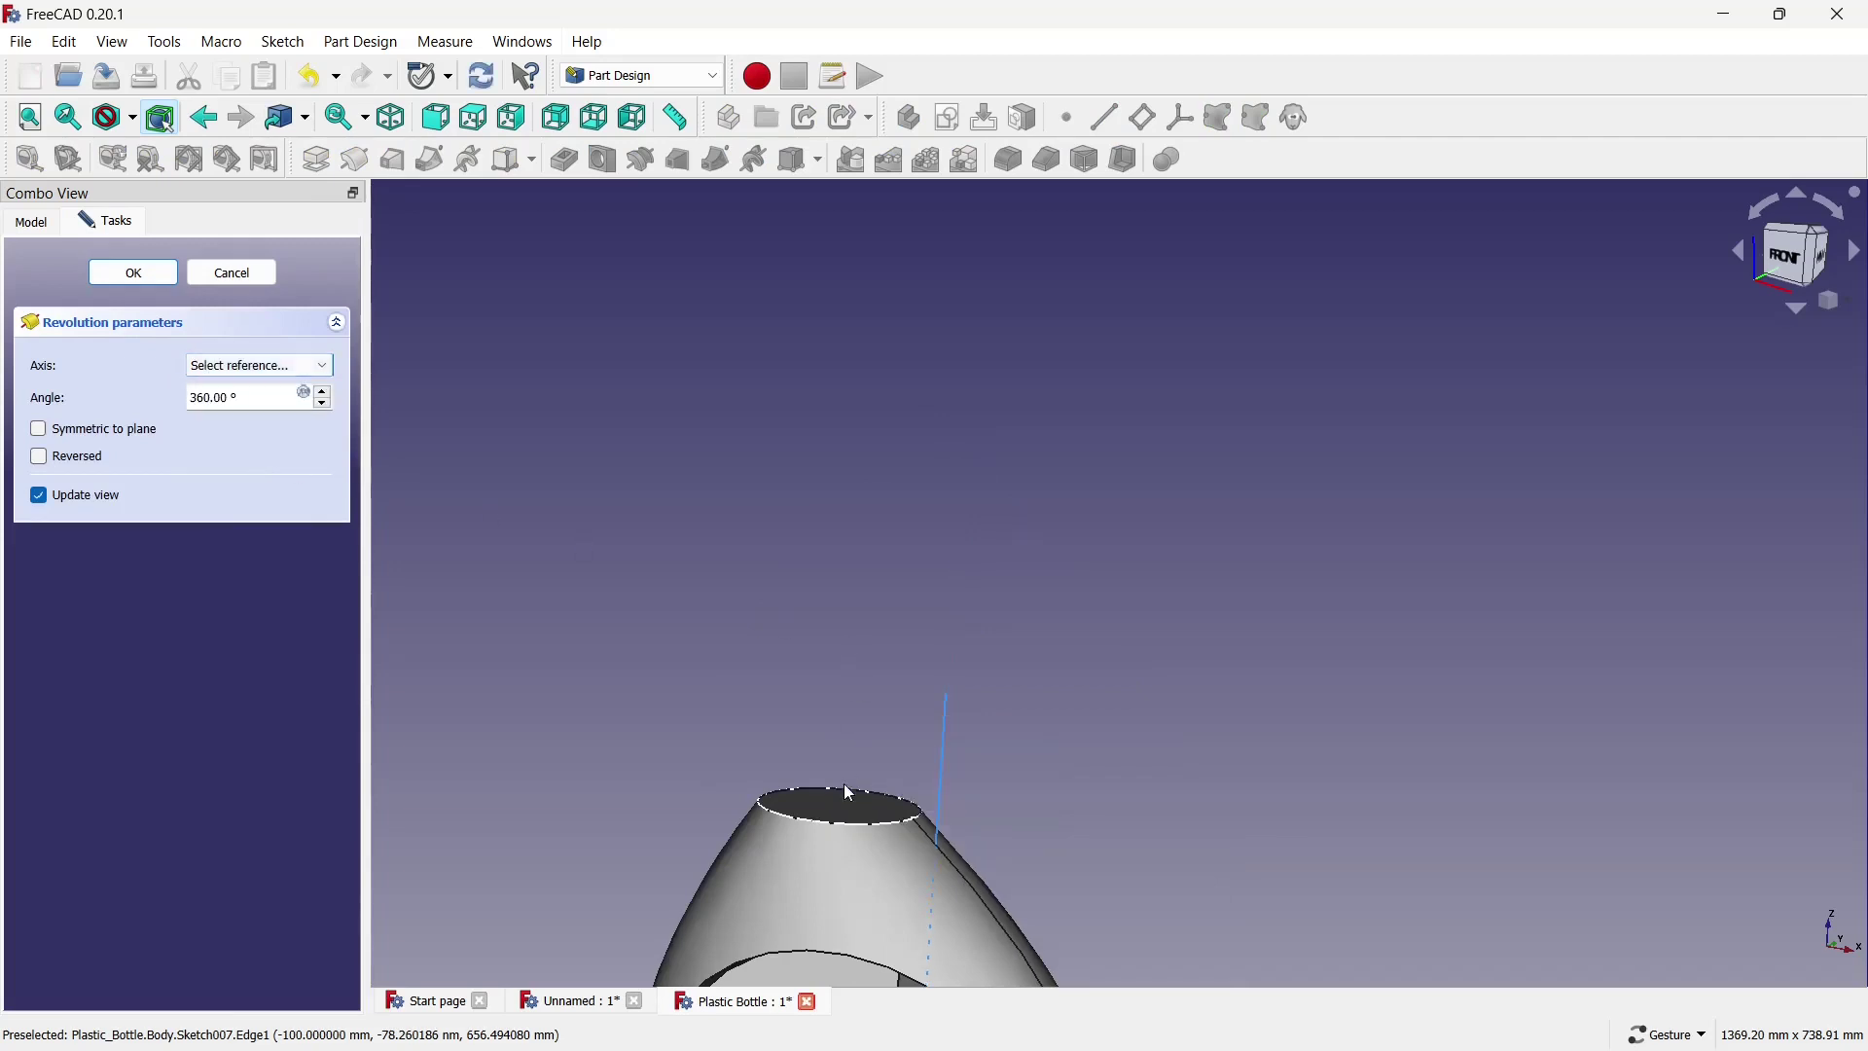
{"action": "left_click", "coordinate": [831, 818]}
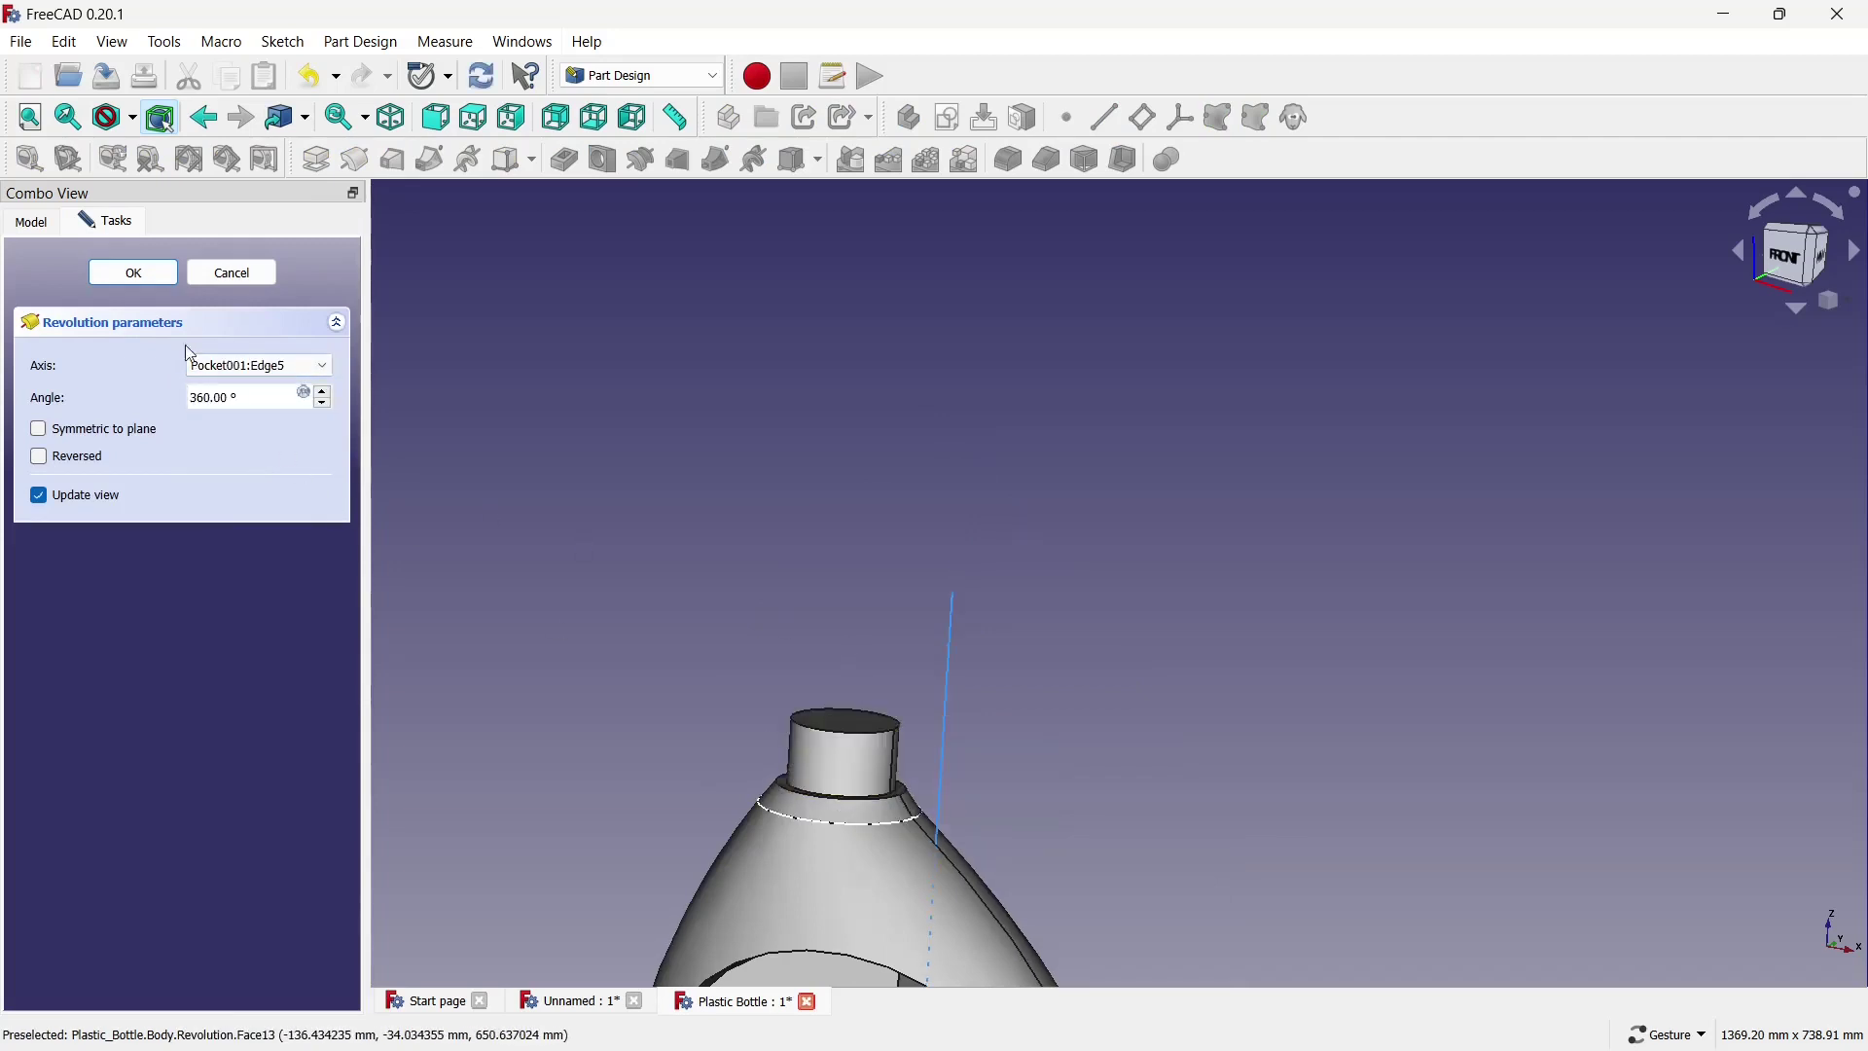
{"action": "left_click", "coordinate": [163, 276]}
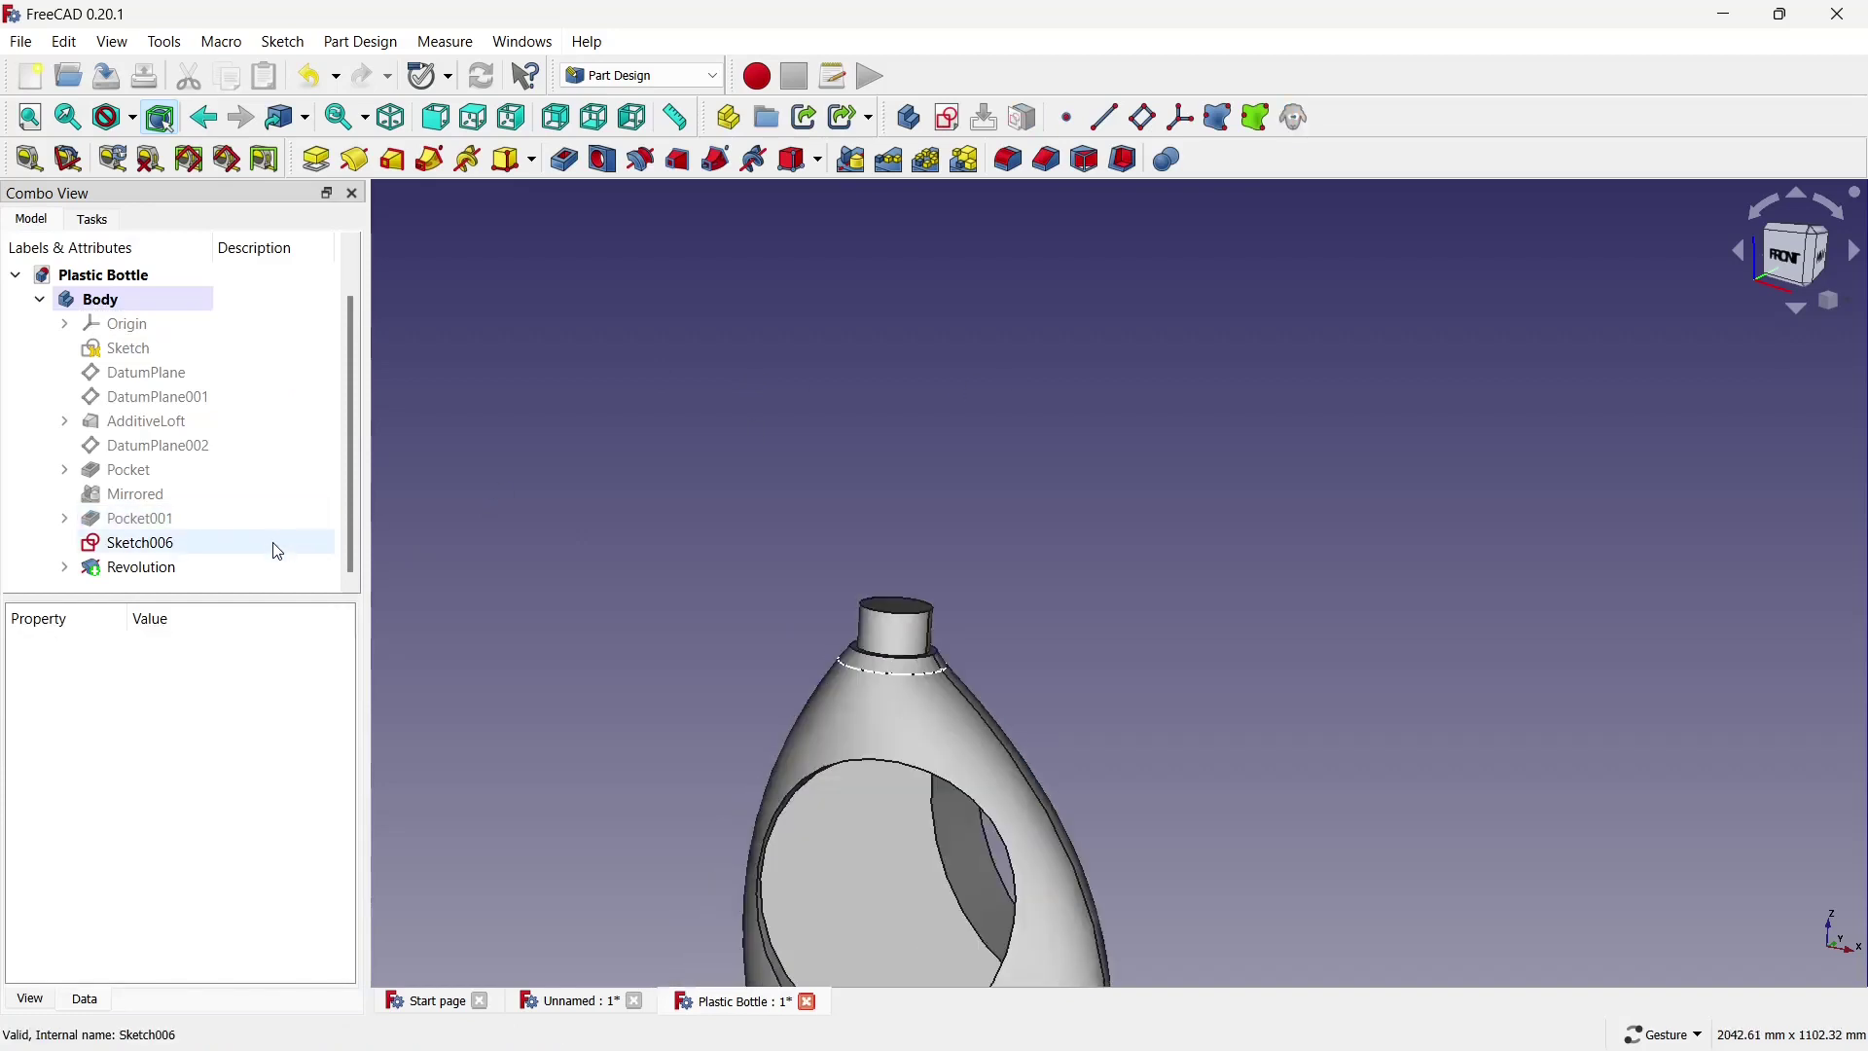
{"action": "left_click", "coordinate": [275, 543]}
Zoom in toward the bottle neck and select its top face.
{"action": "left_click", "coordinate": [922, 389]}
{"action": "scroll", "coordinate": [922, 390], "scroll_direction": "down", "scroll_amount": 2}
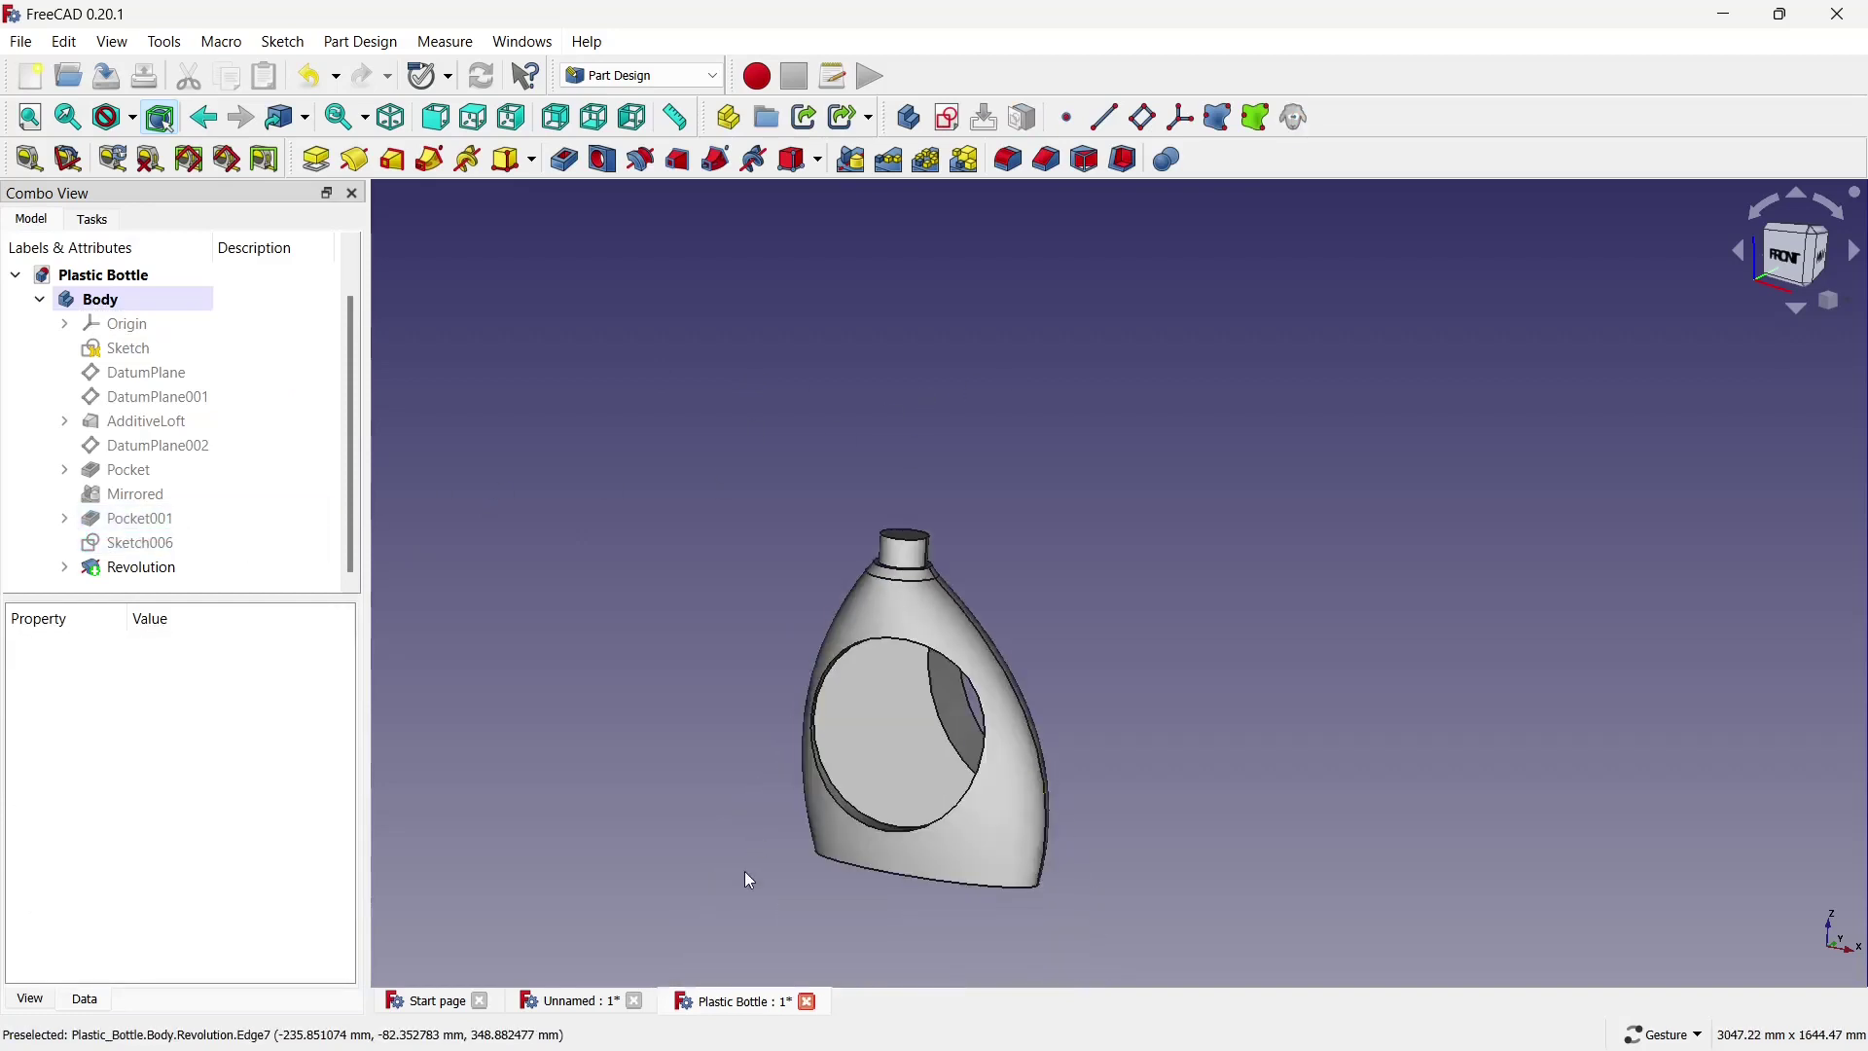
{"action": "scroll", "coordinate": [744, 872], "scroll_direction": "up", "scroll_amount": 1}
{"action": "scroll", "coordinate": [745, 871], "scroll_direction": "up", "scroll_amount": 1}
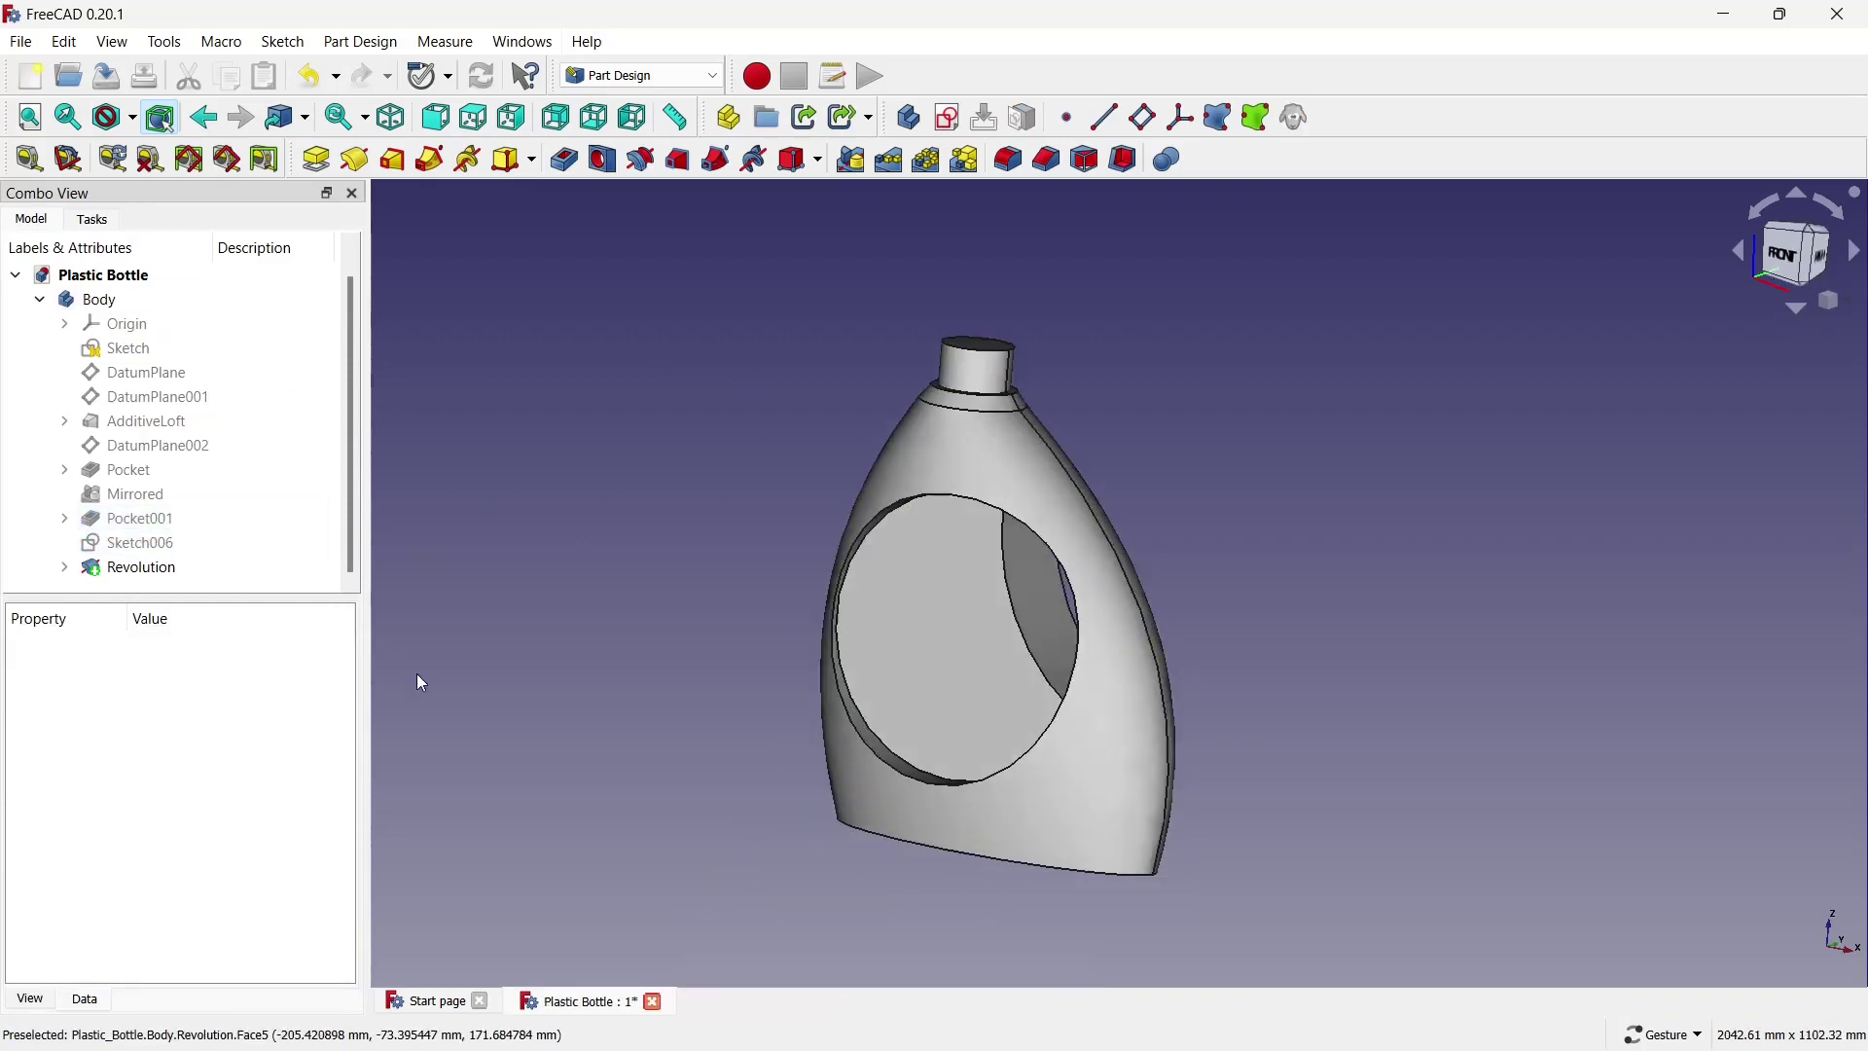
{"action": "scroll", "coordinate": [1012, 321], "scroll_direction": "up", "scroll_amount": 2}
{"action": "middle_click_drag", "start_coordinate": [985, 364], "coordinate": [984, 545]}
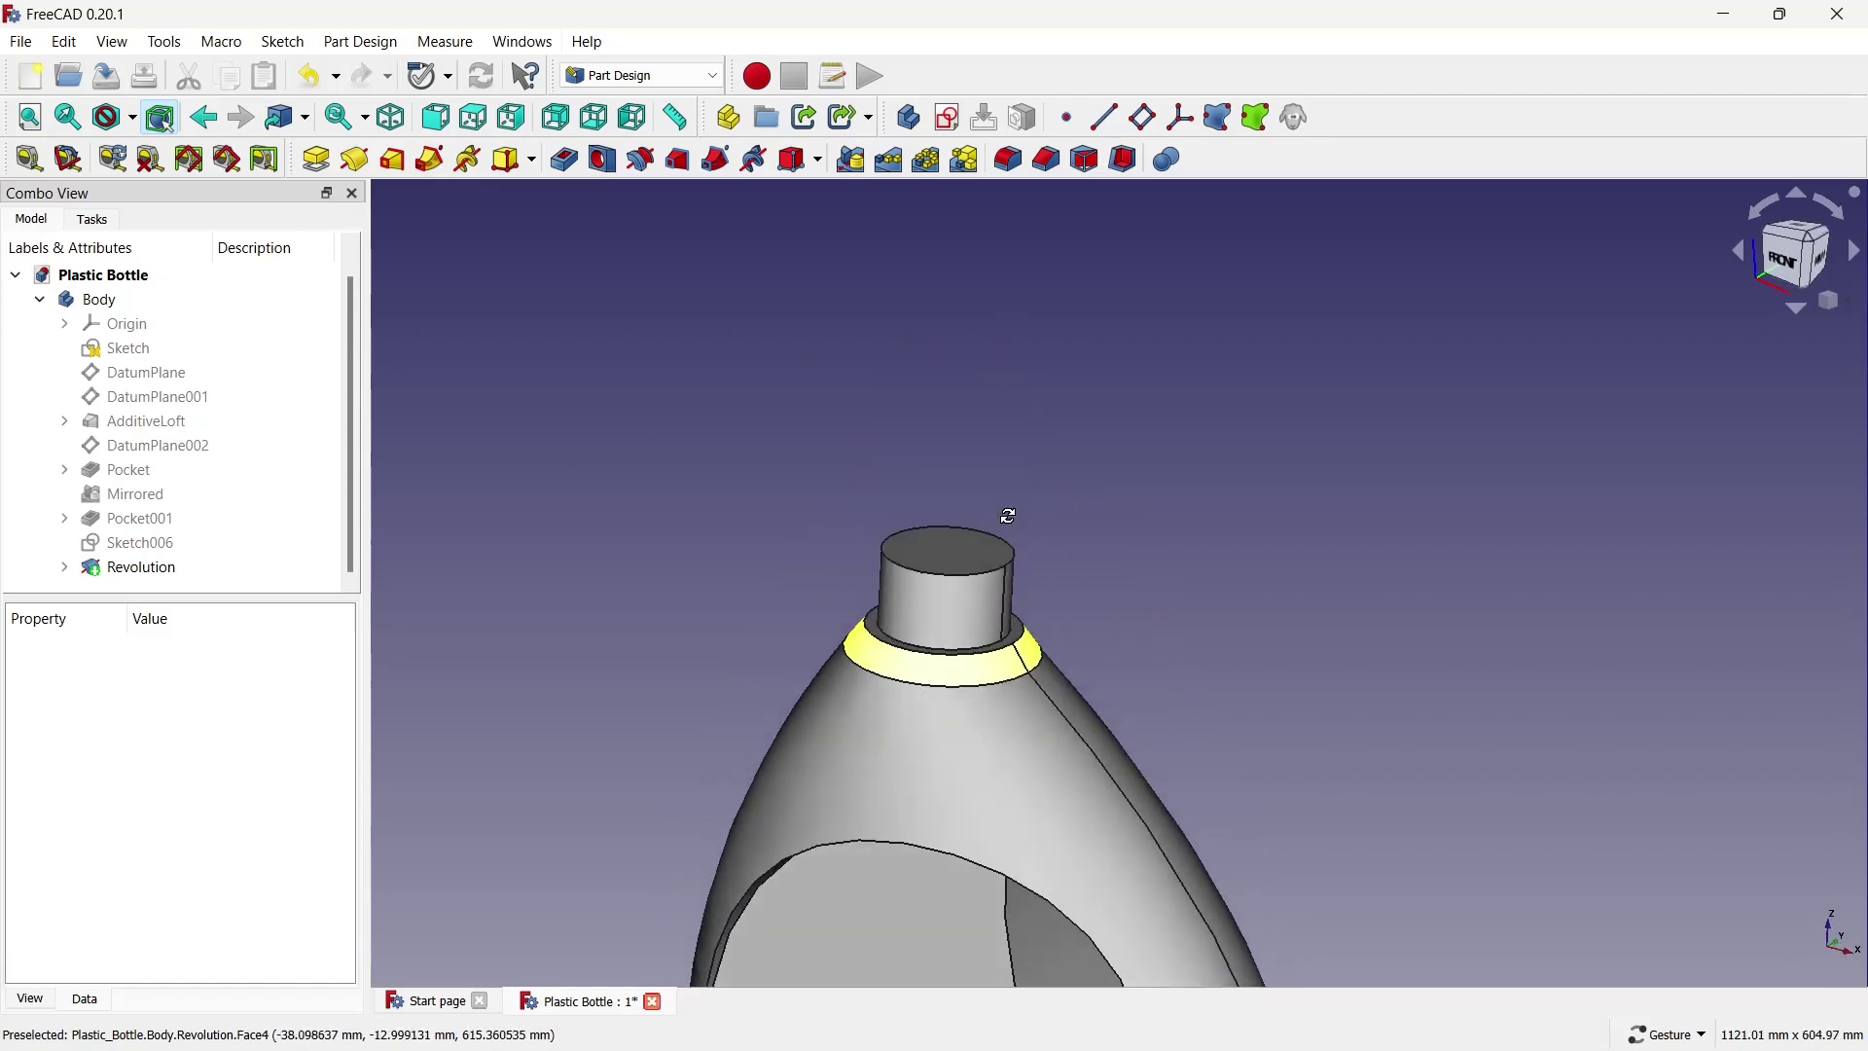
{"action": "left_click", "coordinate": [982, 550]}
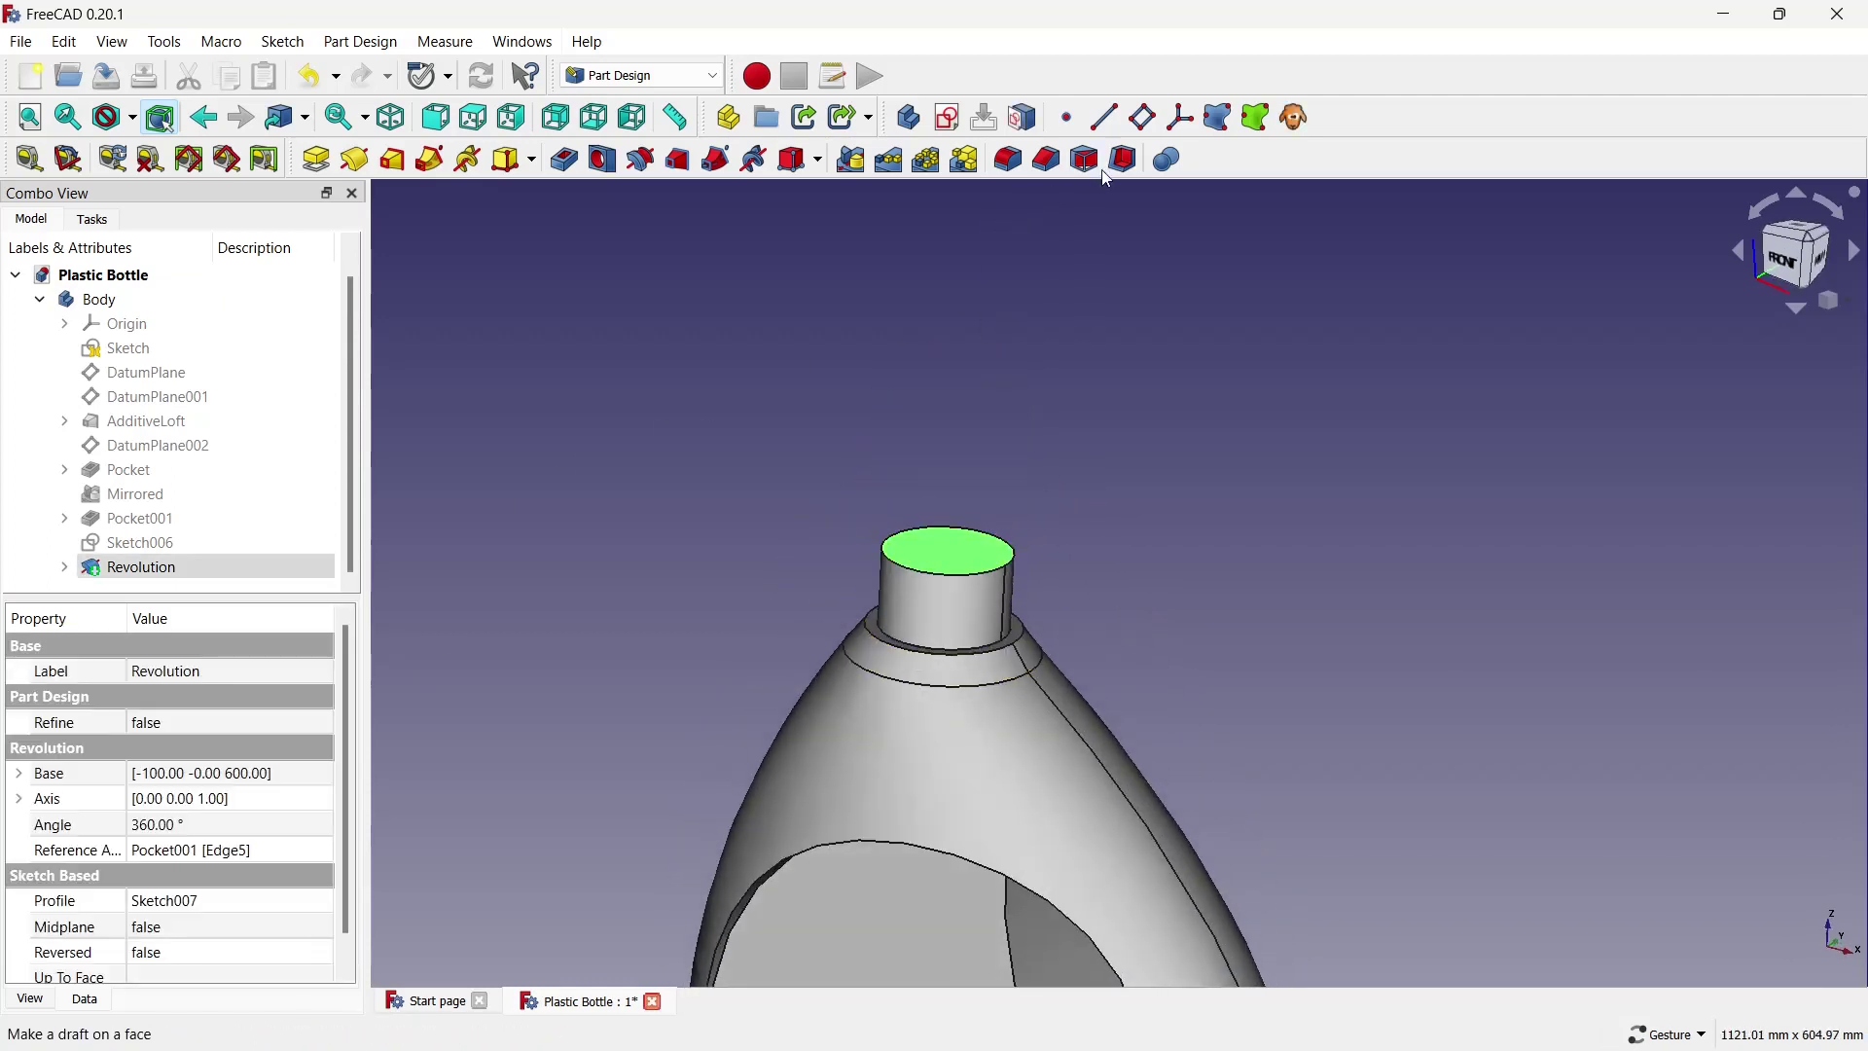
Apply a 5 mm inward Thickness that leaves the neck's top face open.
{"action": "left_click", "coordinate": [1124, 159]}
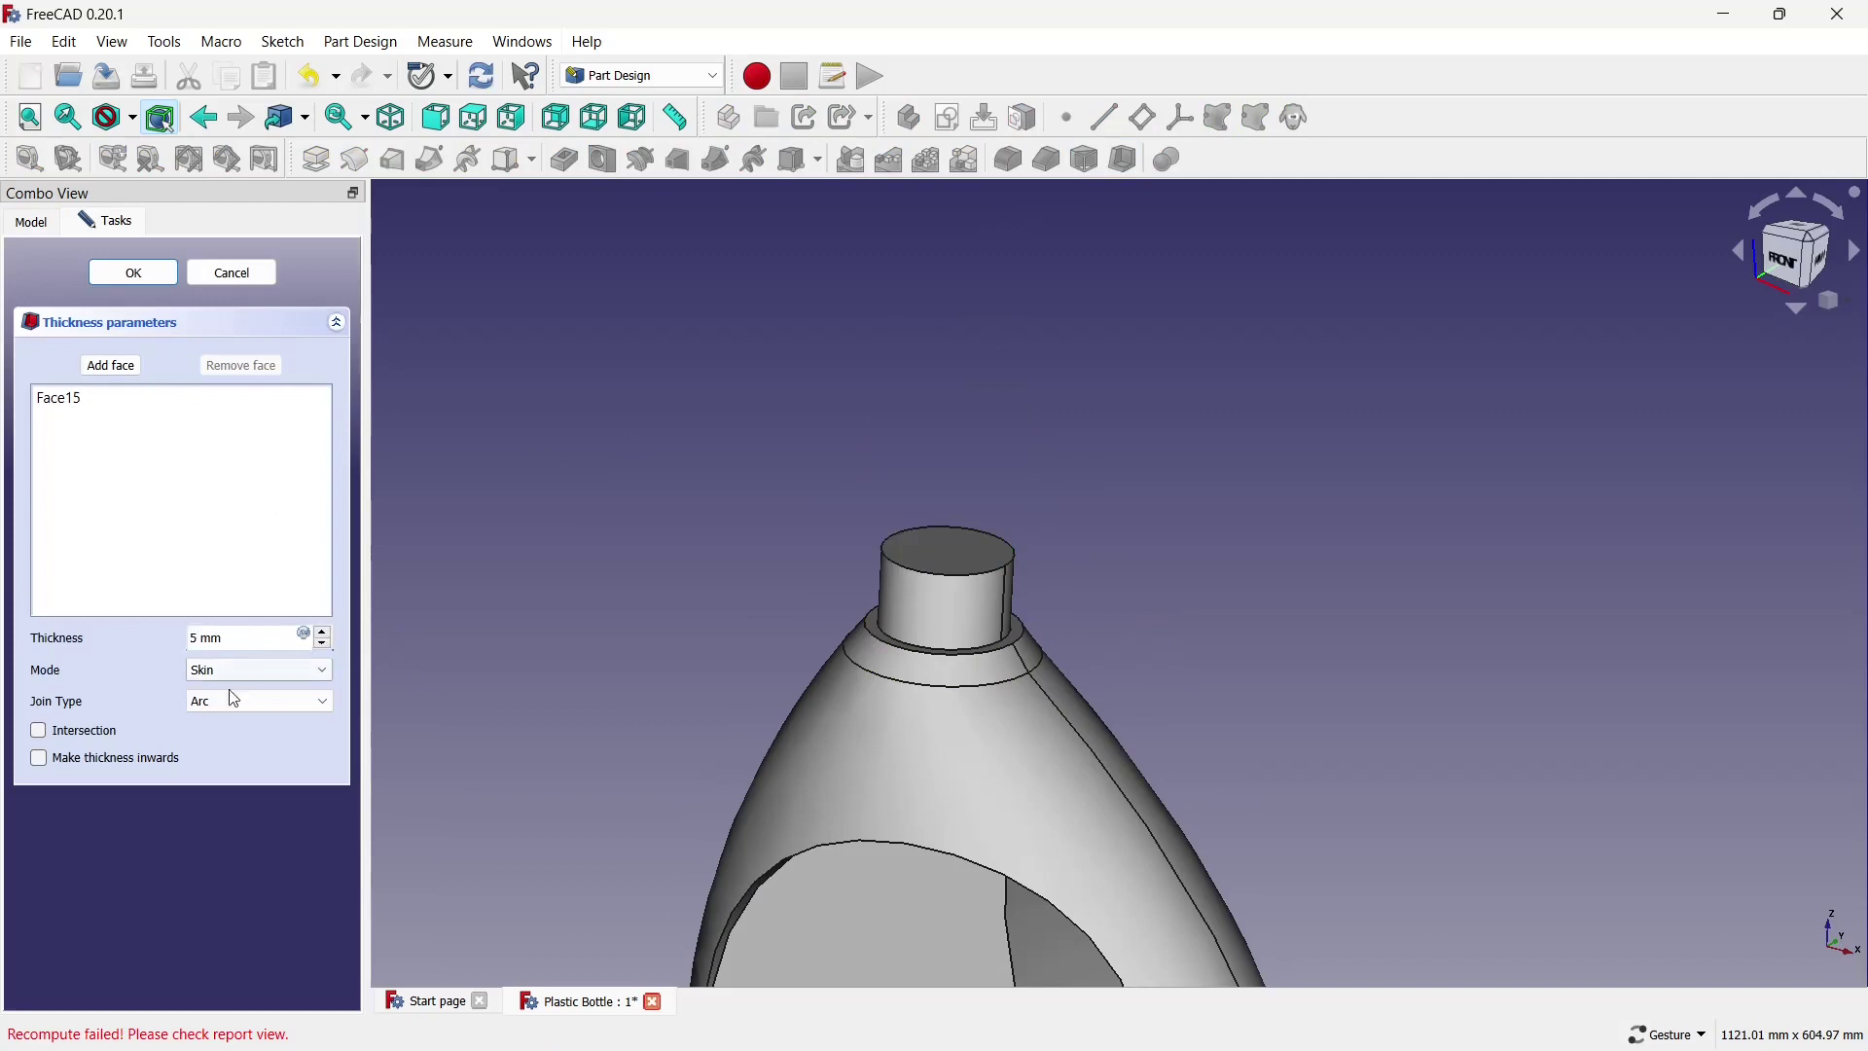
{"action": "left_click", "coordinate": [39, 758]}
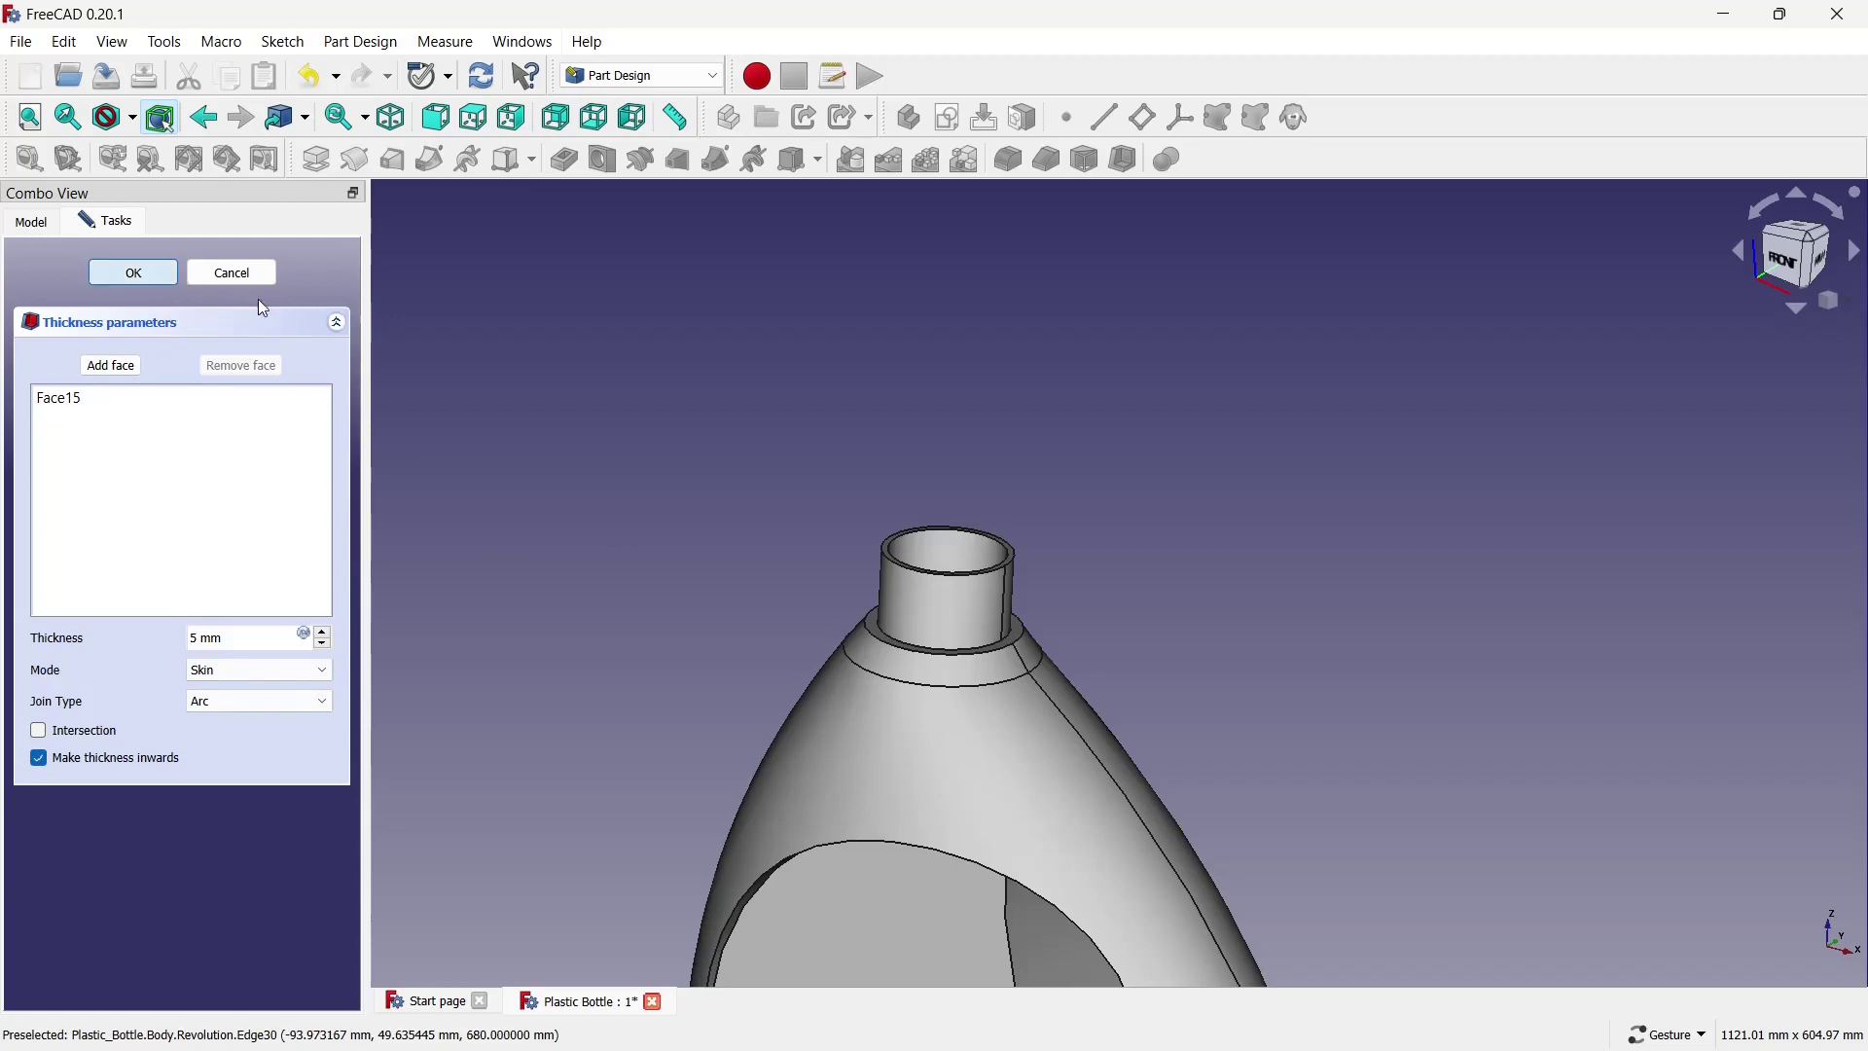
{"action": "key", "text": "Return"}
{"action": "scroll", "coordinate": [796, 307], "scroll_direction": "down", "scroll_amount": 2}
{"action": "scroll", "coordinate": [796, 311], "scroll_direction": "down", "scroll_amount": 2}
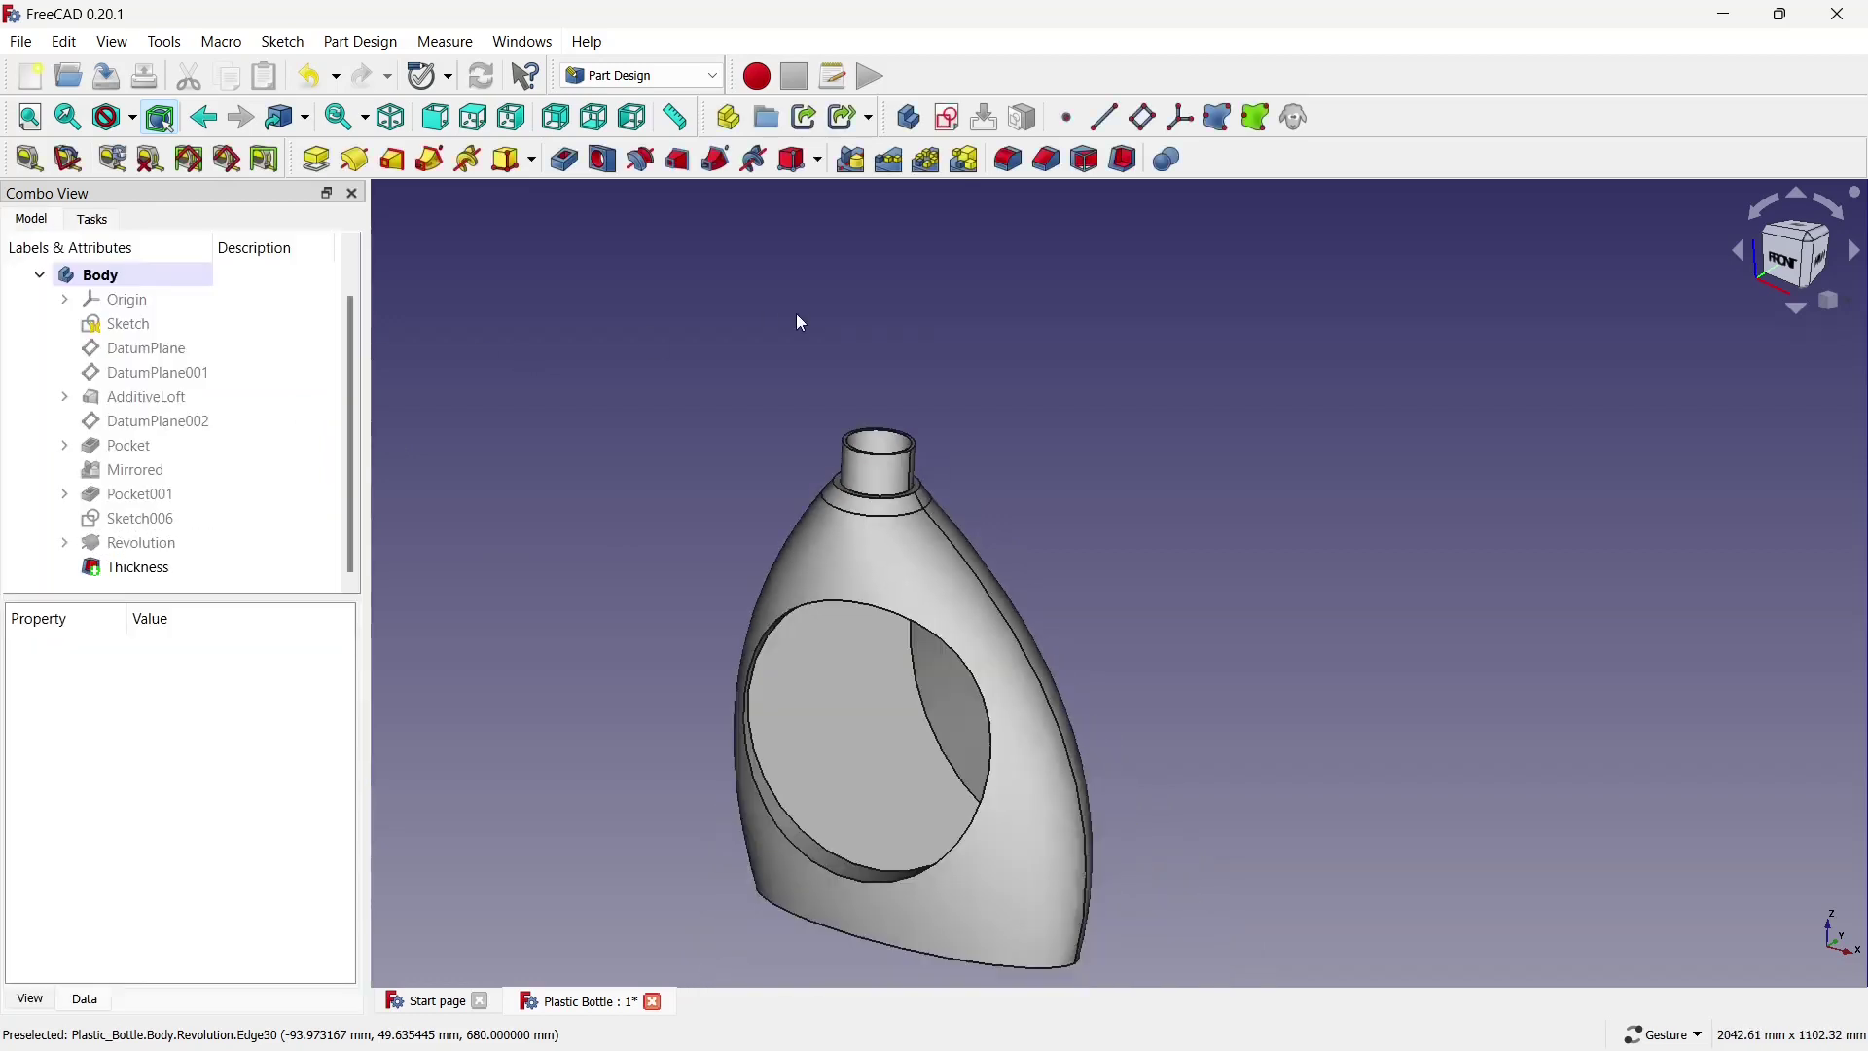
{"action": "scroll", "coordinate": [864, 392], "scroll_direction": "up", "scroll_amount": 3}
Fillet the neck's top rim edge with a 4 mm radius.
{"action": "scroll", "coordinate": [846, 487], "scroll_direction": "up", "scroll_amount": 3}
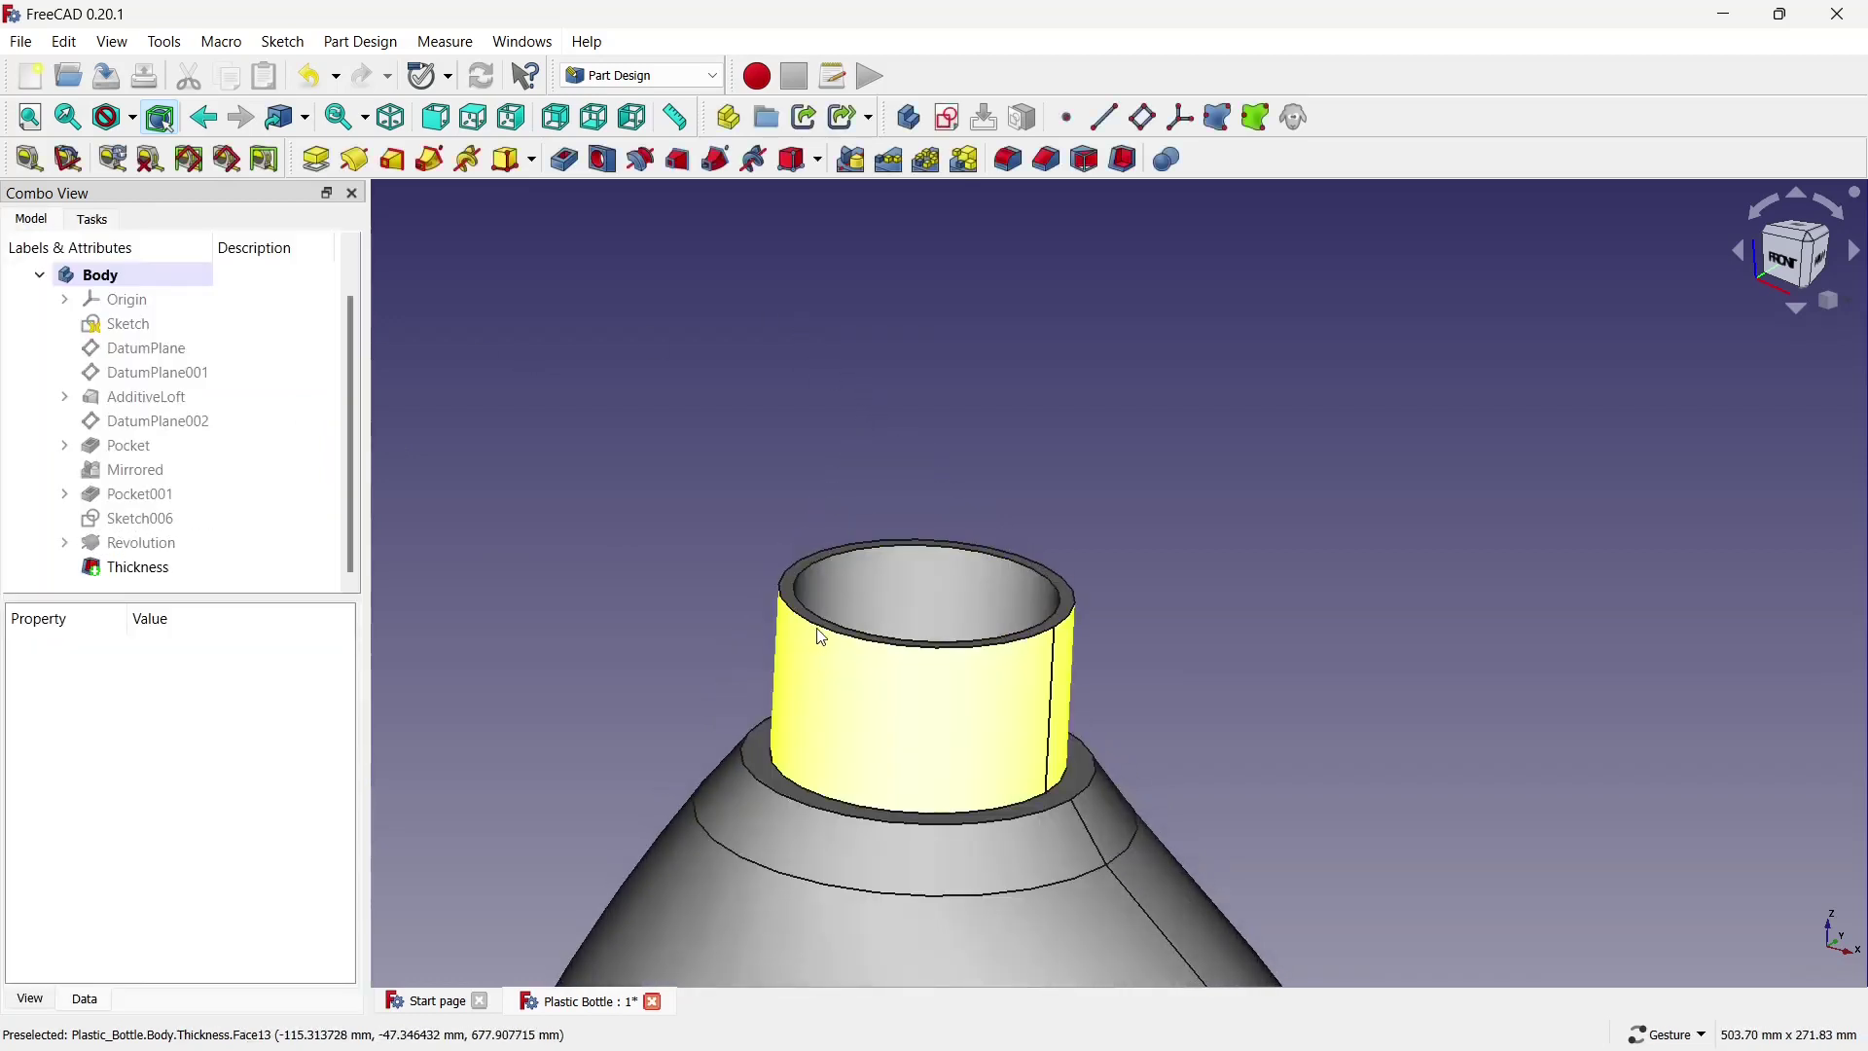
{"action": "left_click", "coordinate": [821, 621]}
{"action": "left_click", "coordinate": [1019, 158]}
{"action": "type", "text": "5"}
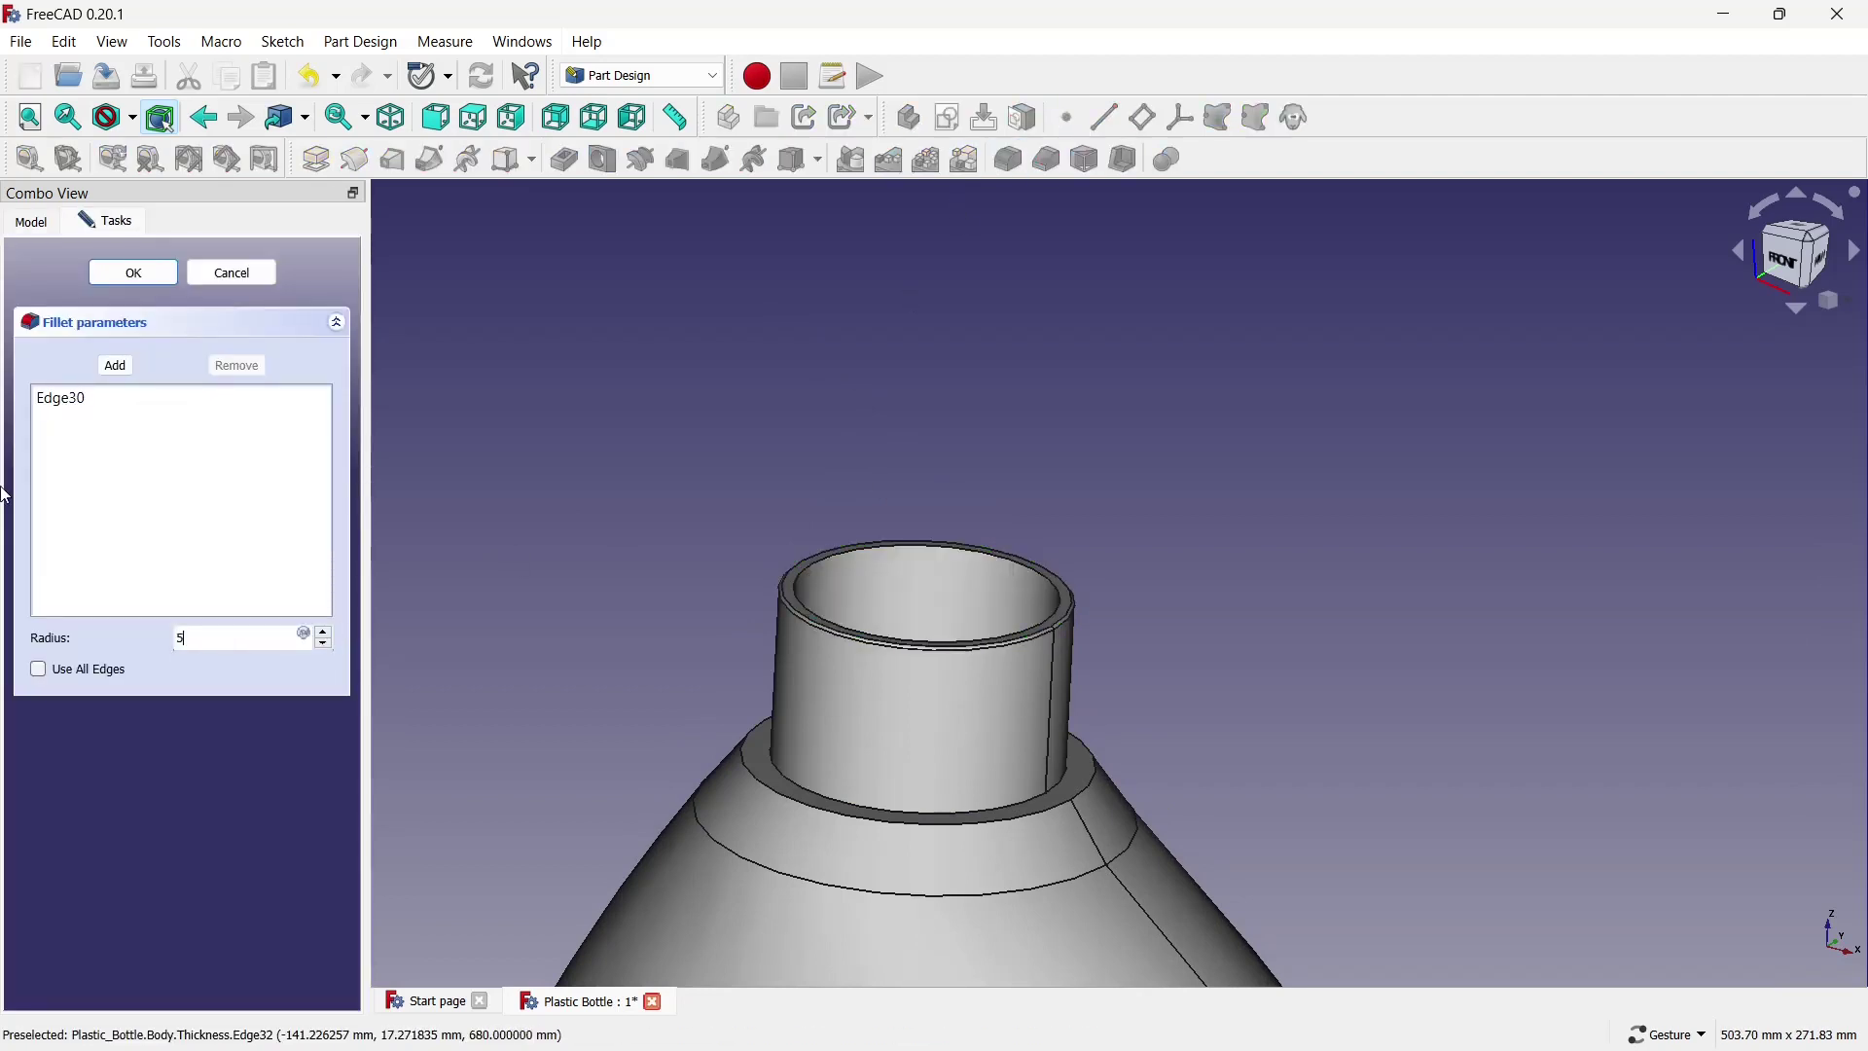
{"action": "key", "text": "Return"}
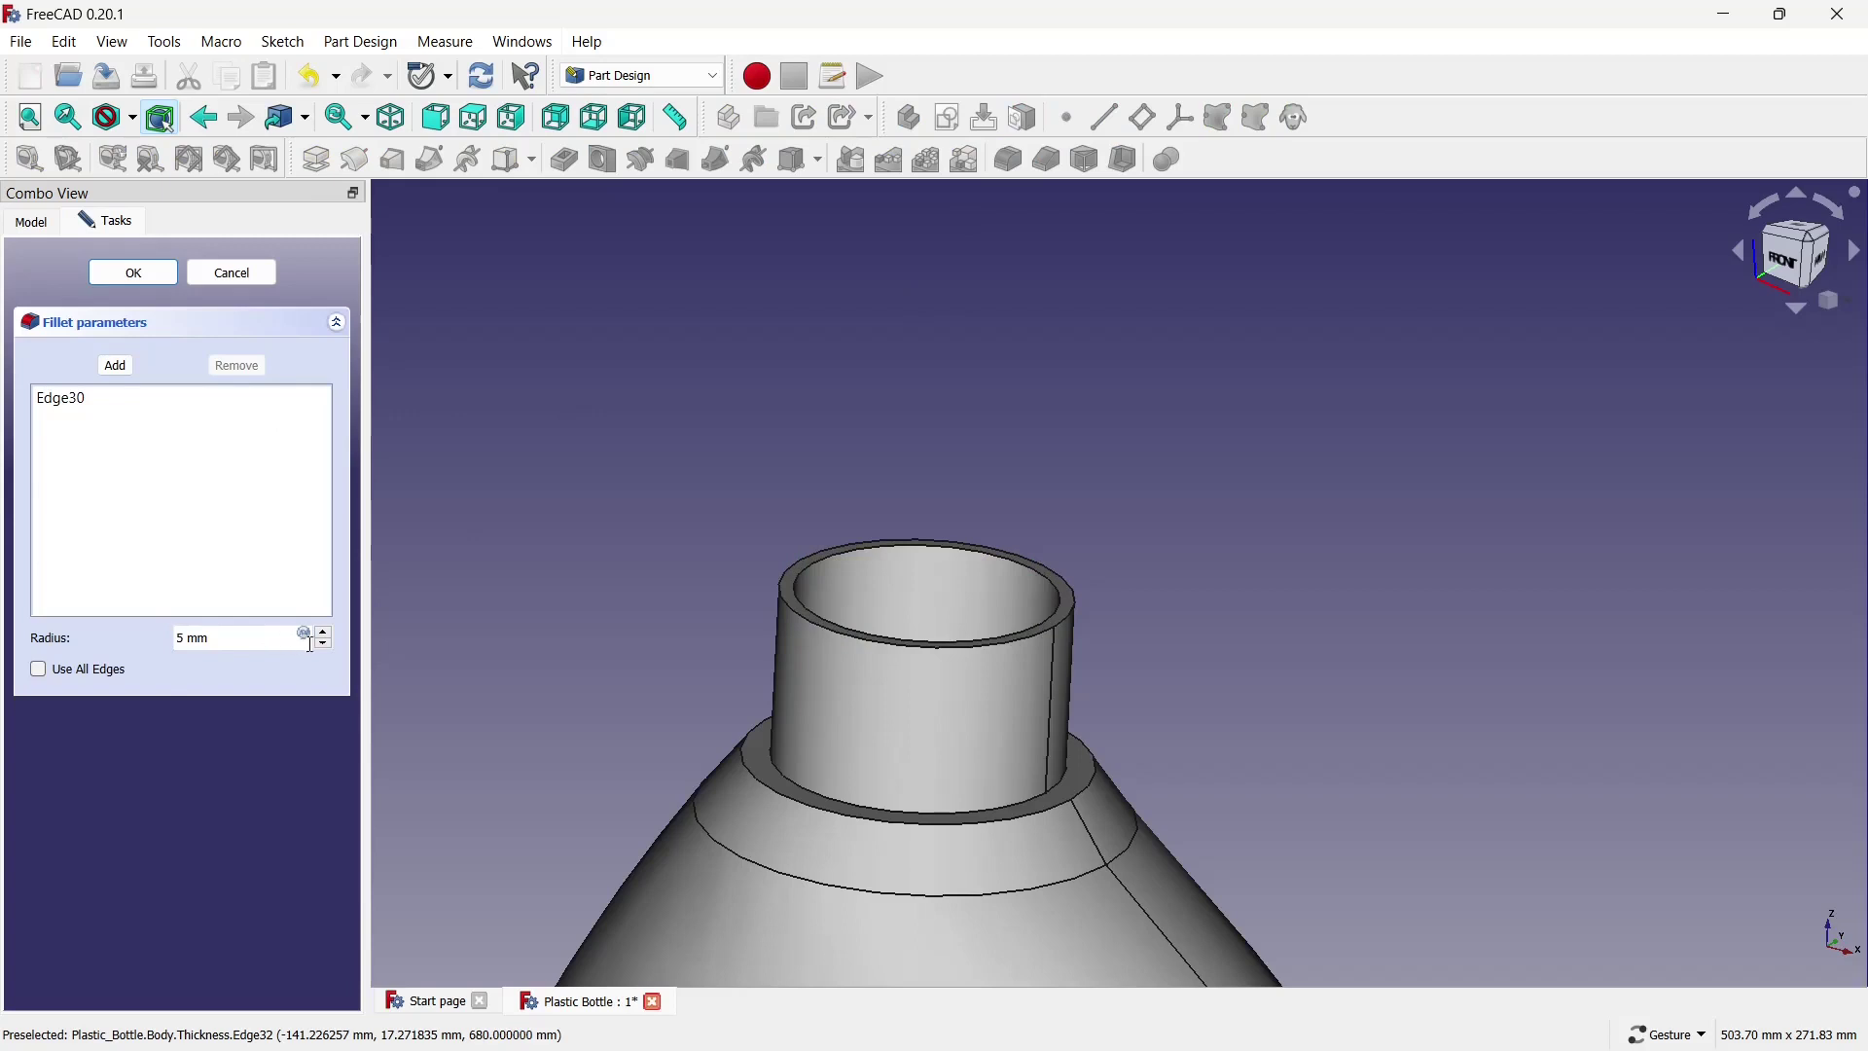
{"action": "left_click", "coordinate": [324, 646]}
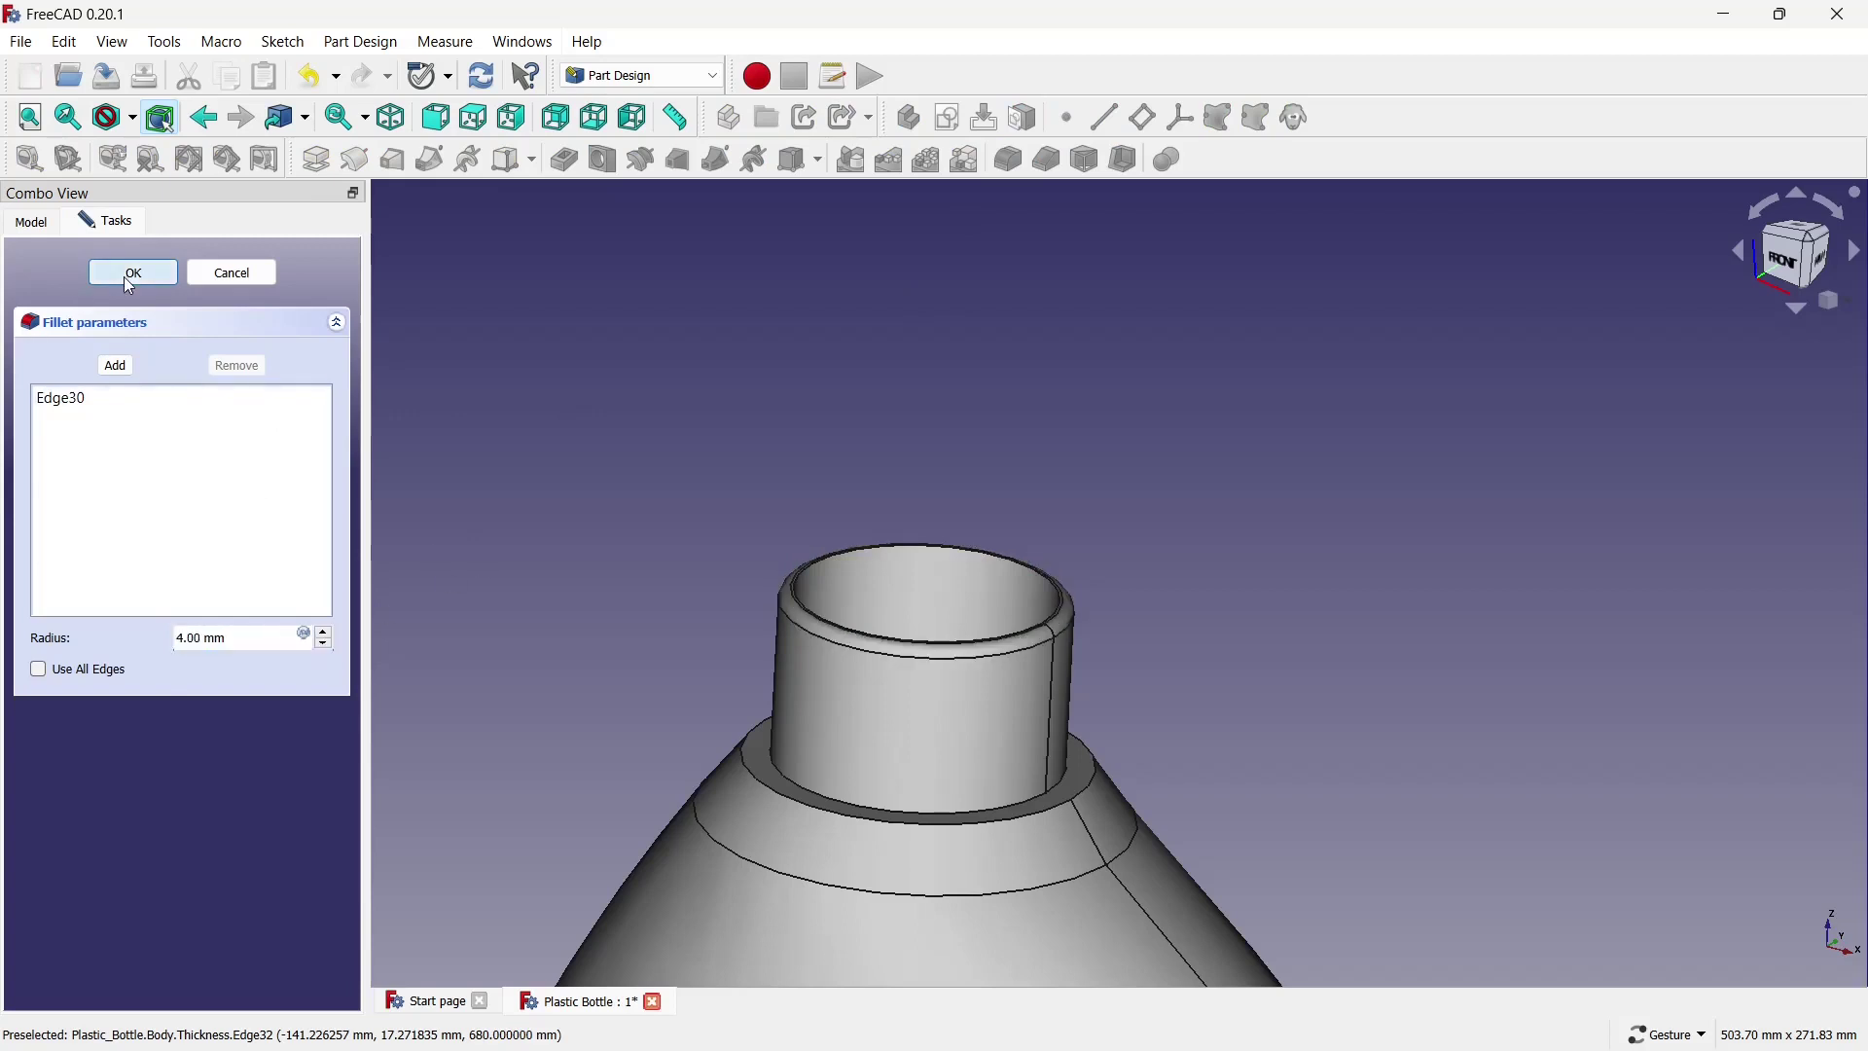
{"action": "left_click", "coordinate": [133, 273]}
{"action": "scroll", "coordinate": [681, 306], "scroll_direction": "down", "scroll_amount": 3}
{"action": "scroll", "coordinate": [827, 311], "scroll_direction": "down", "scroll_amount": 3}
{"action": "scroll", "coordinate": [711, 584], "scroll_direction": "up", "scroll_amount": 3}
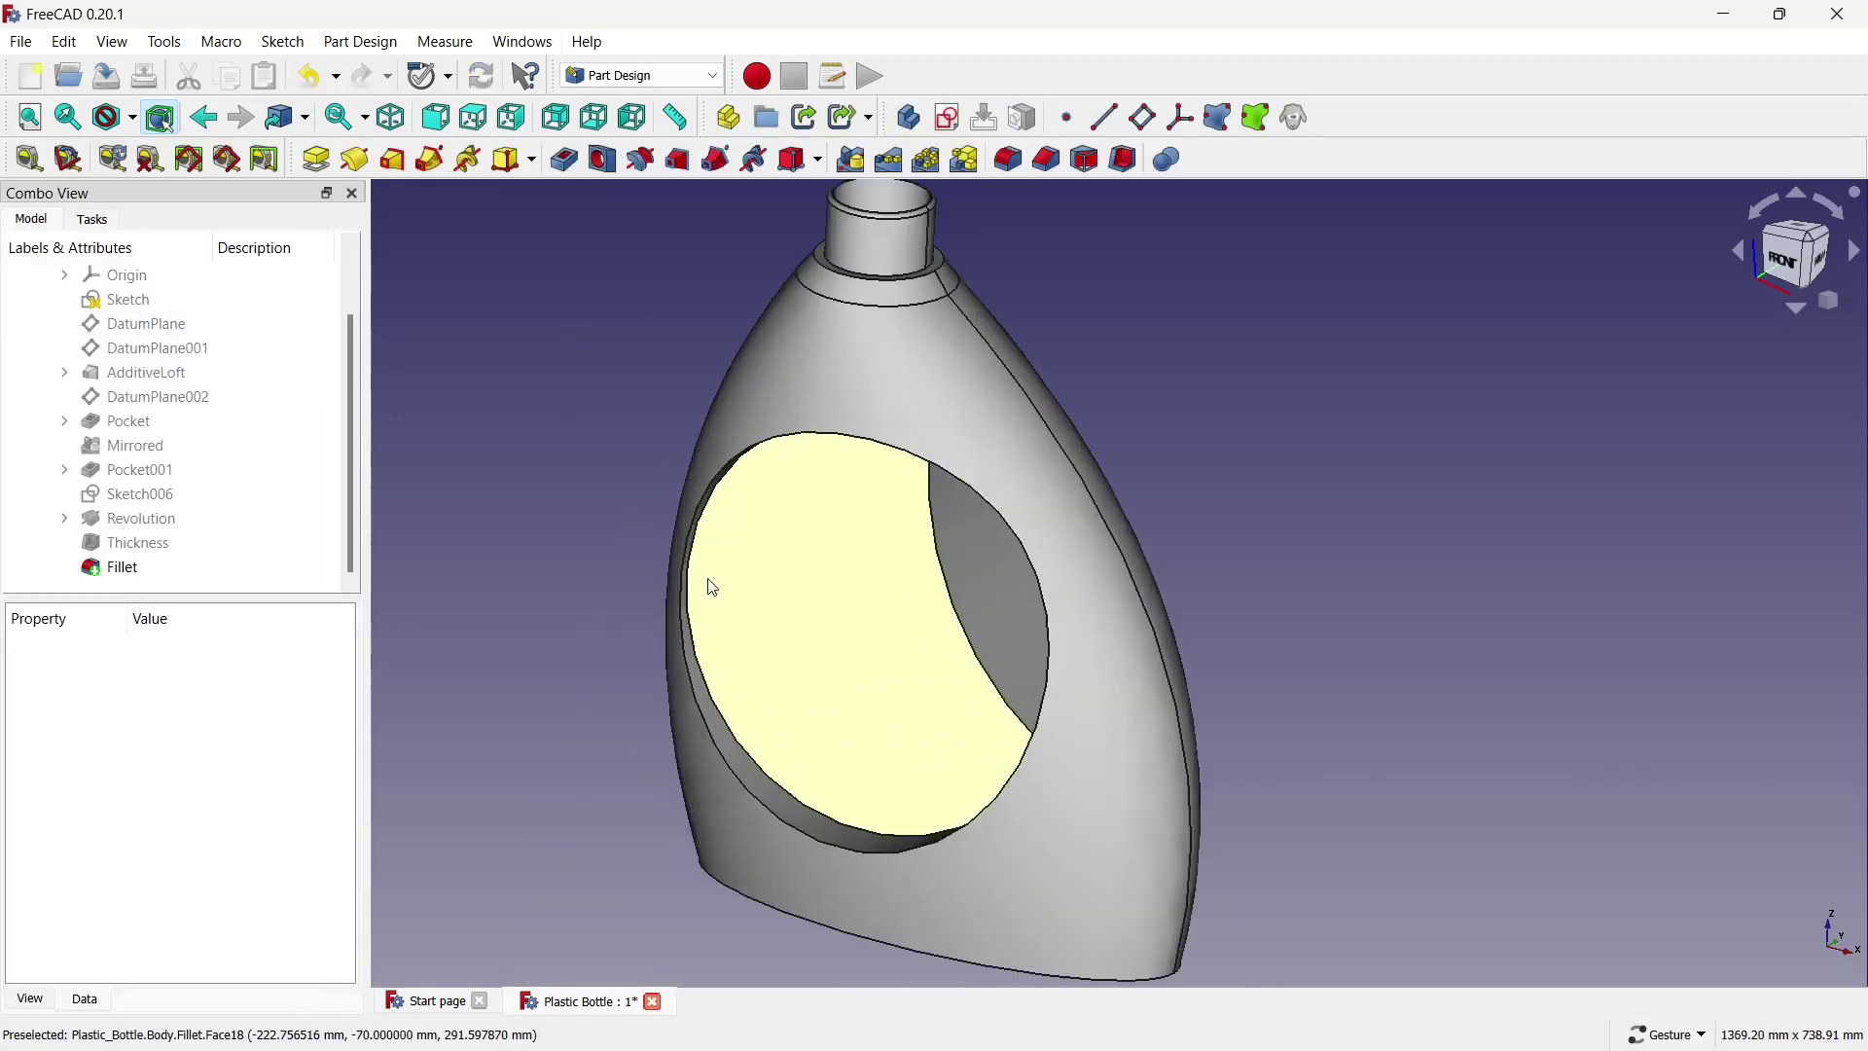
Fillet both rim edges of the grip opening with a 10 mm radius.
{"action": "left_click", "coordinate": [720, 747]}
{"action": "left_click", "coordinate": [718, 749], "text": "ctrl"}
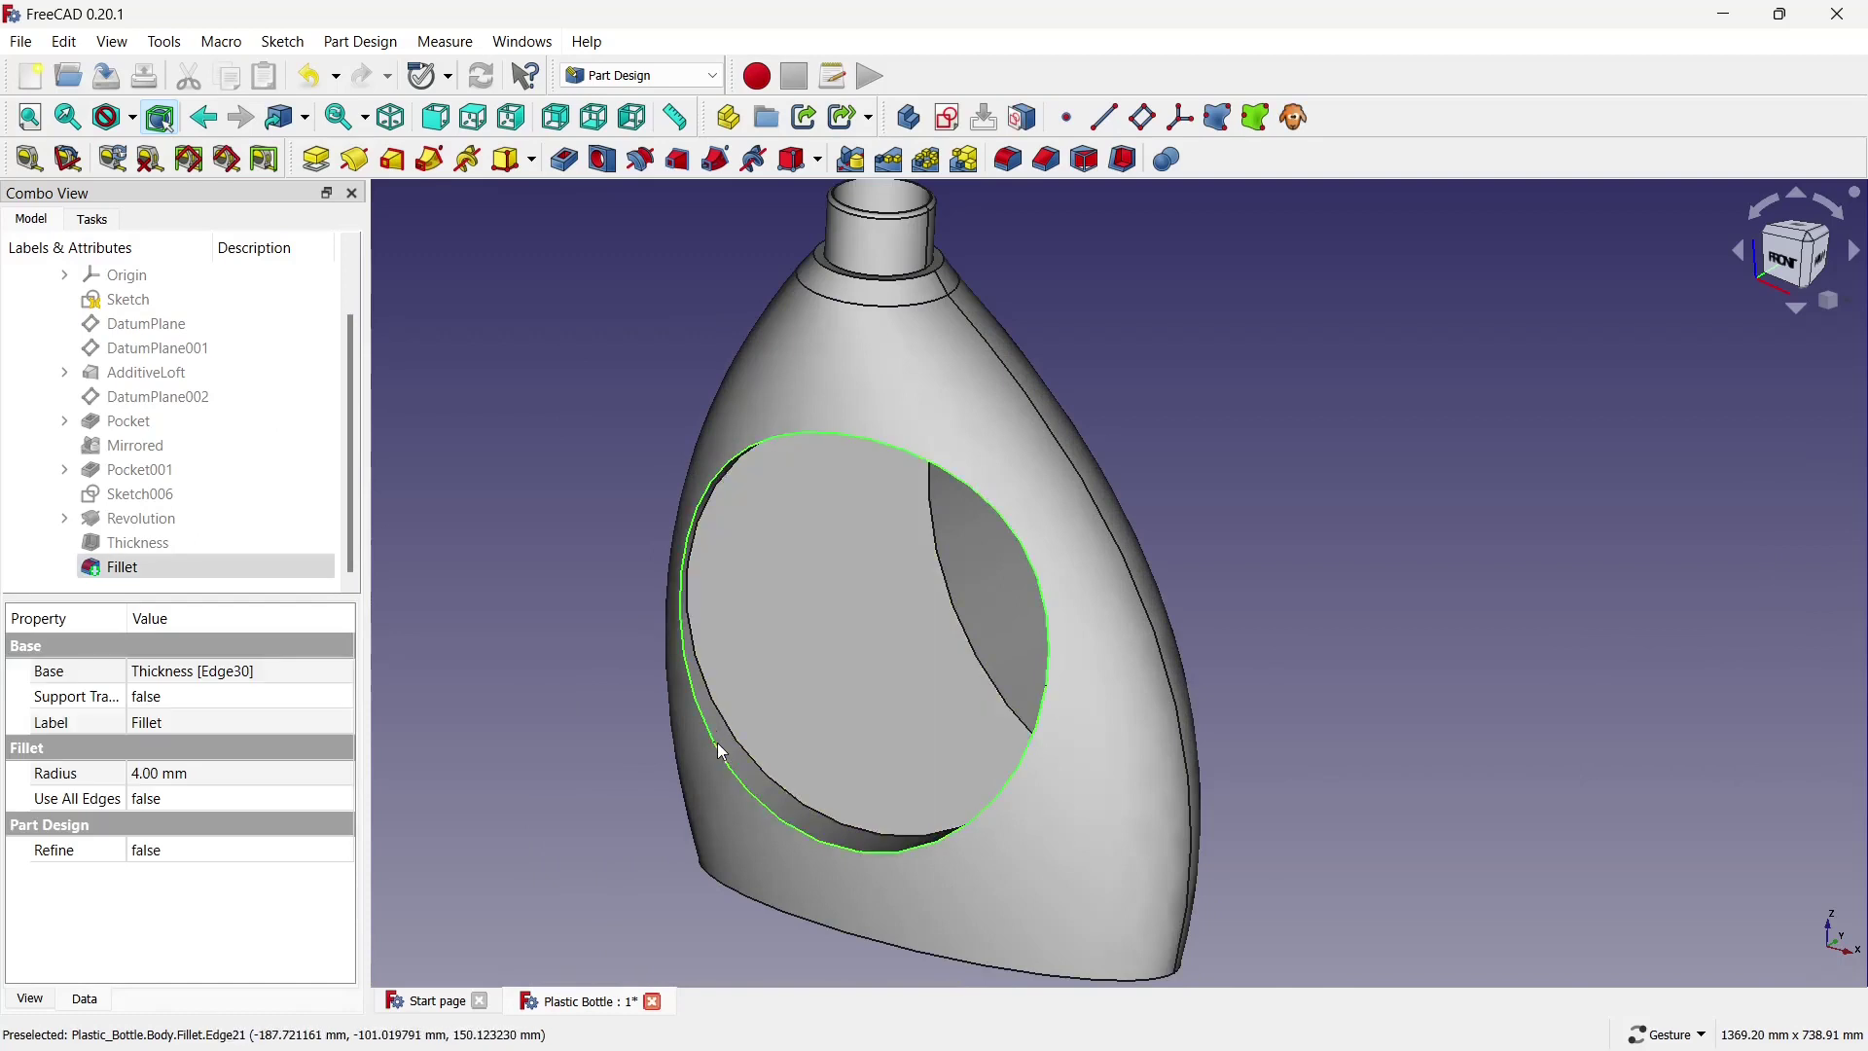
{"action": "left_click", "coordinate": [1009, 159]}
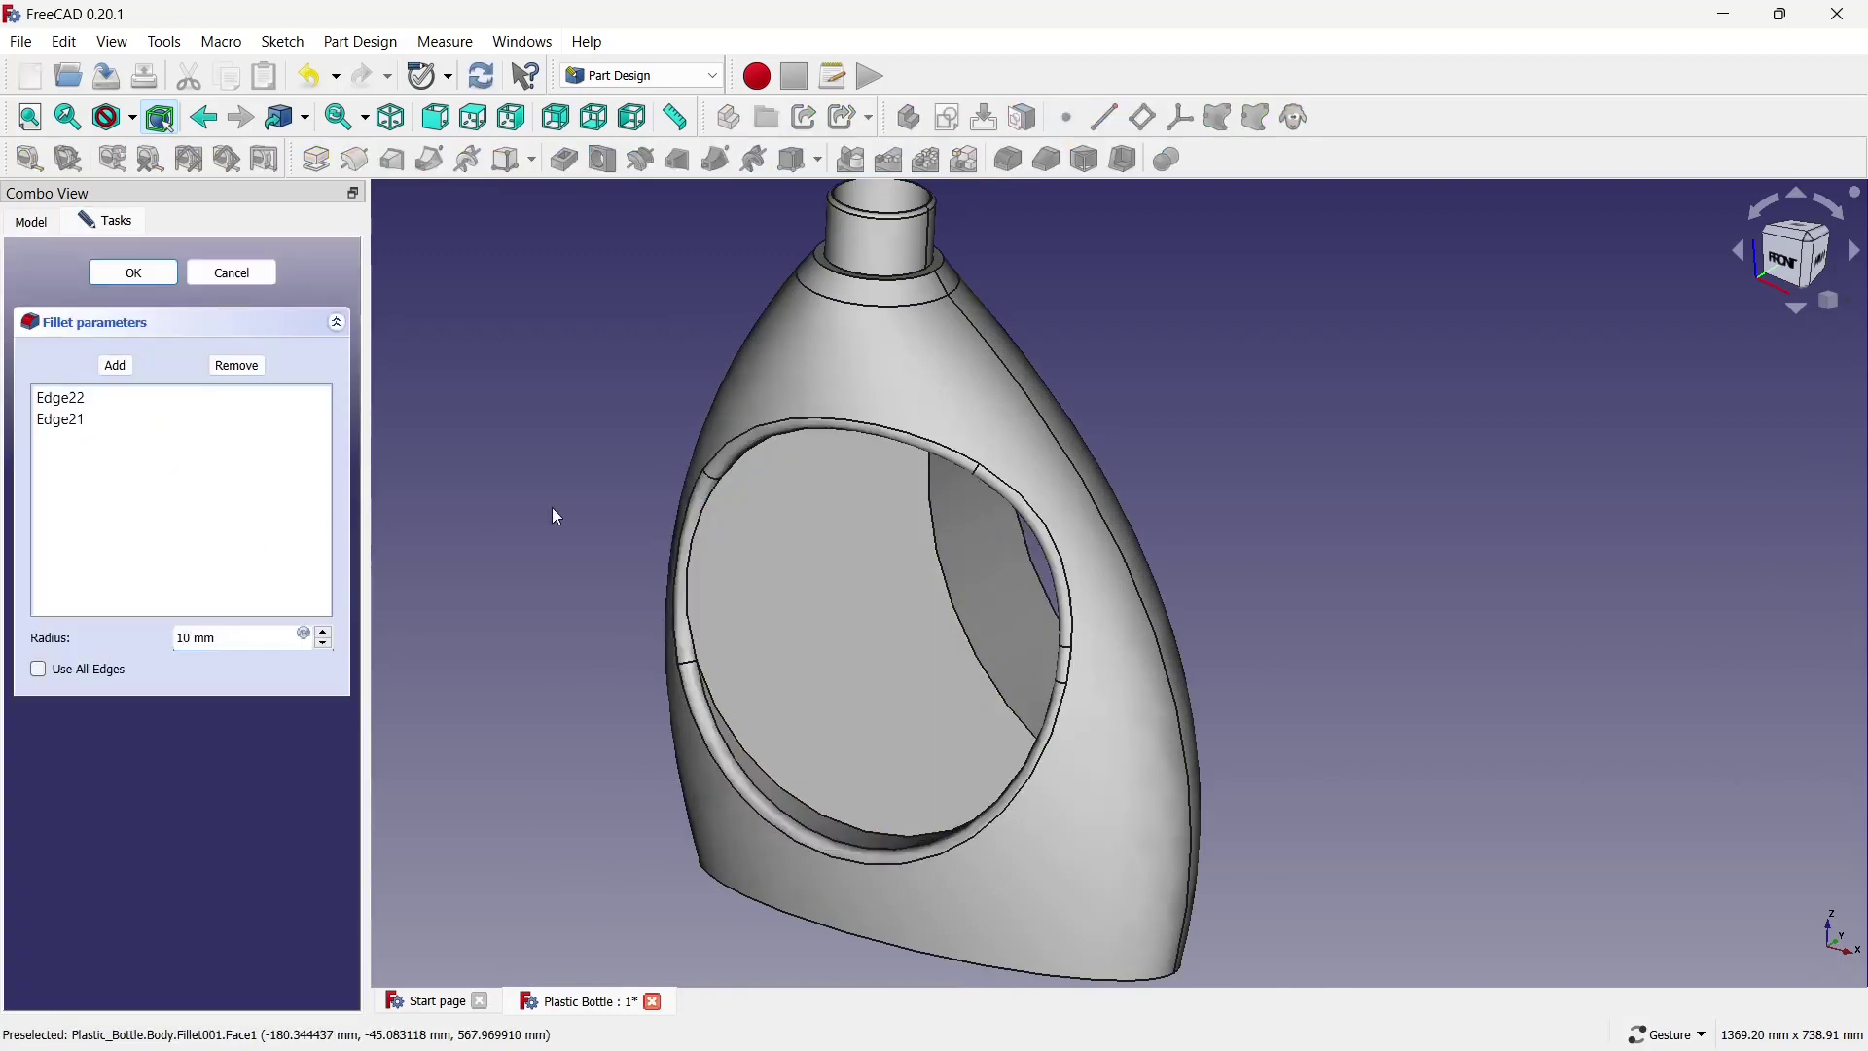
{"action": "left_click", "coordinate": [167, 277]}
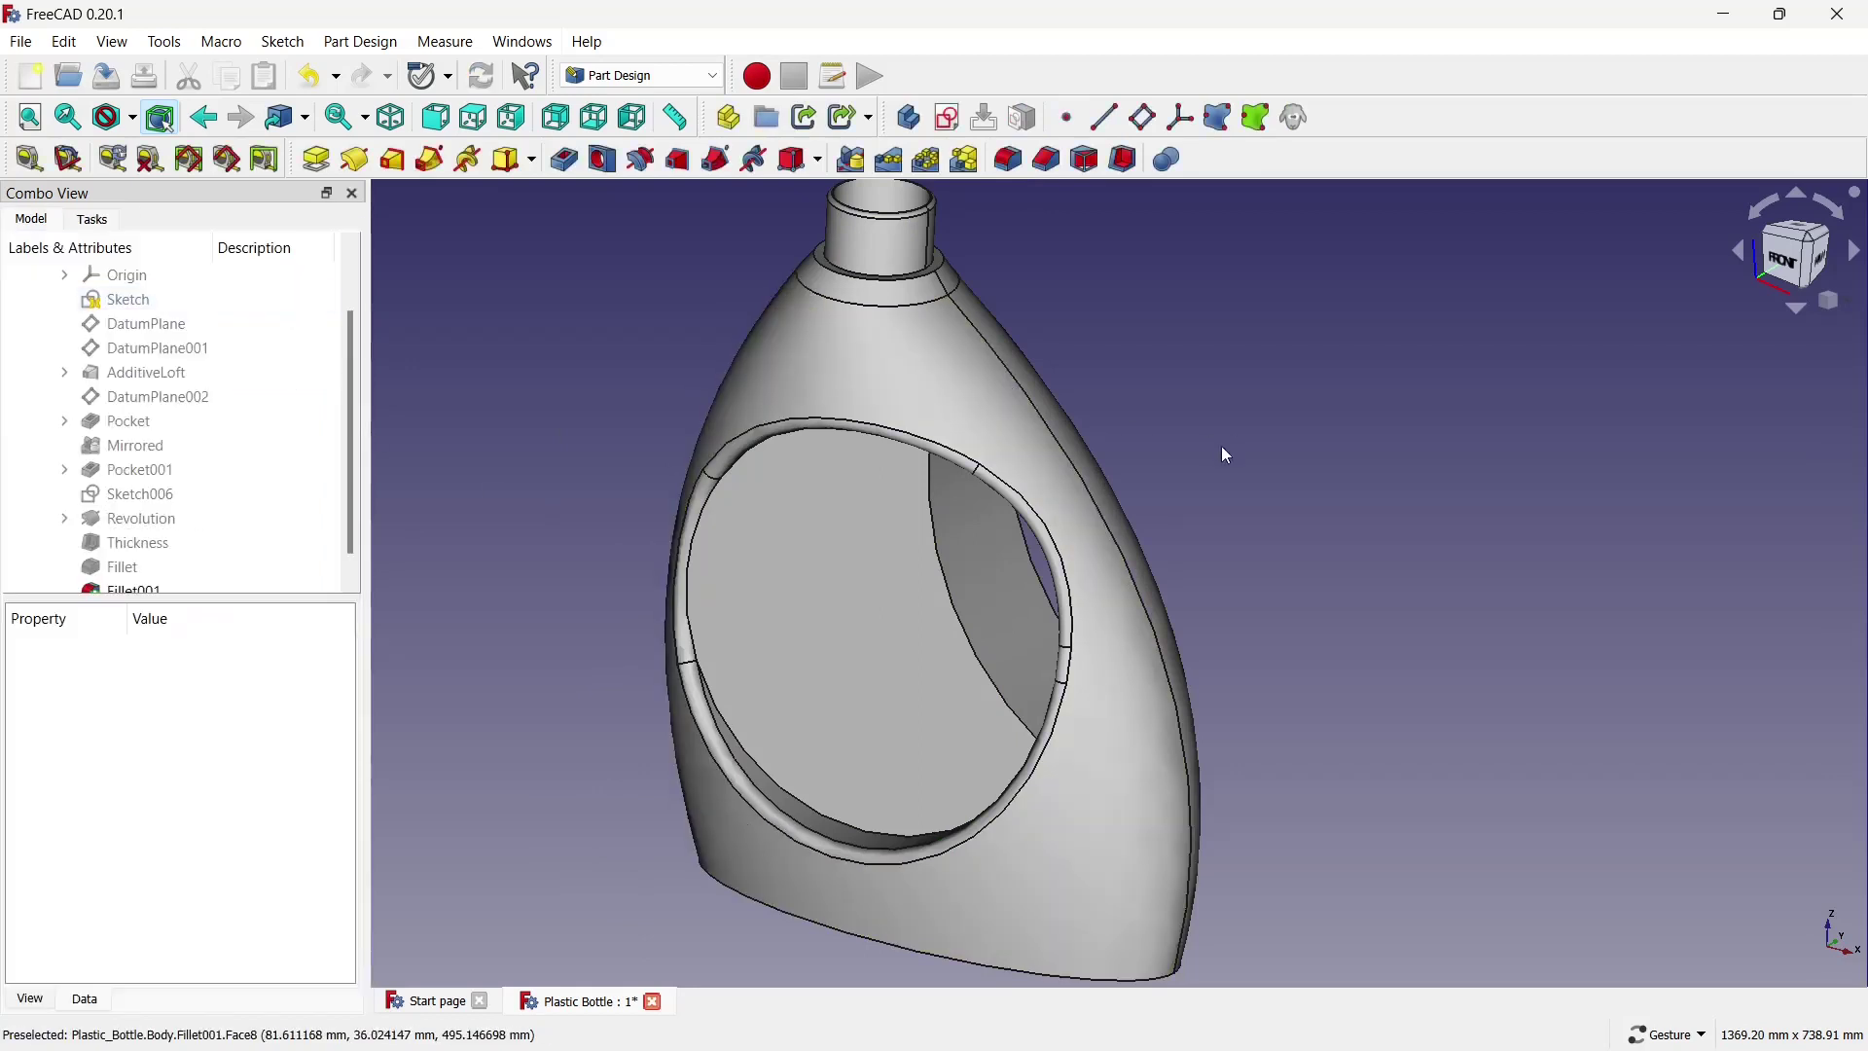
Orbit the bottle to inspect the filleted opening rim from the back.
{"action": "mouse_move", "coordinate": [1222, 445]}
{"action": "left_mouse_down"}
{"action": "mouse_move", "coordinate": [1156, 464]}
{"action": "mouse_move", "coordinate": [1064, 559]}
{"action": "mouse_move", "coordinate": [779, 597]}
{"action": "mouse_move", "coordinate": [996, 617]}
{"action": "mouse_move", "coordinate": [992, 676]}
{"action": "left_mouse_up"}
{"action": "scroll", "coordinate": [961, 665], "scroll_direction": "down", "scroll_amount": 3}
{"action": "scroll", "coordinate": [934, 509], "scroll_direction": "up", "scroll_amount": 3}
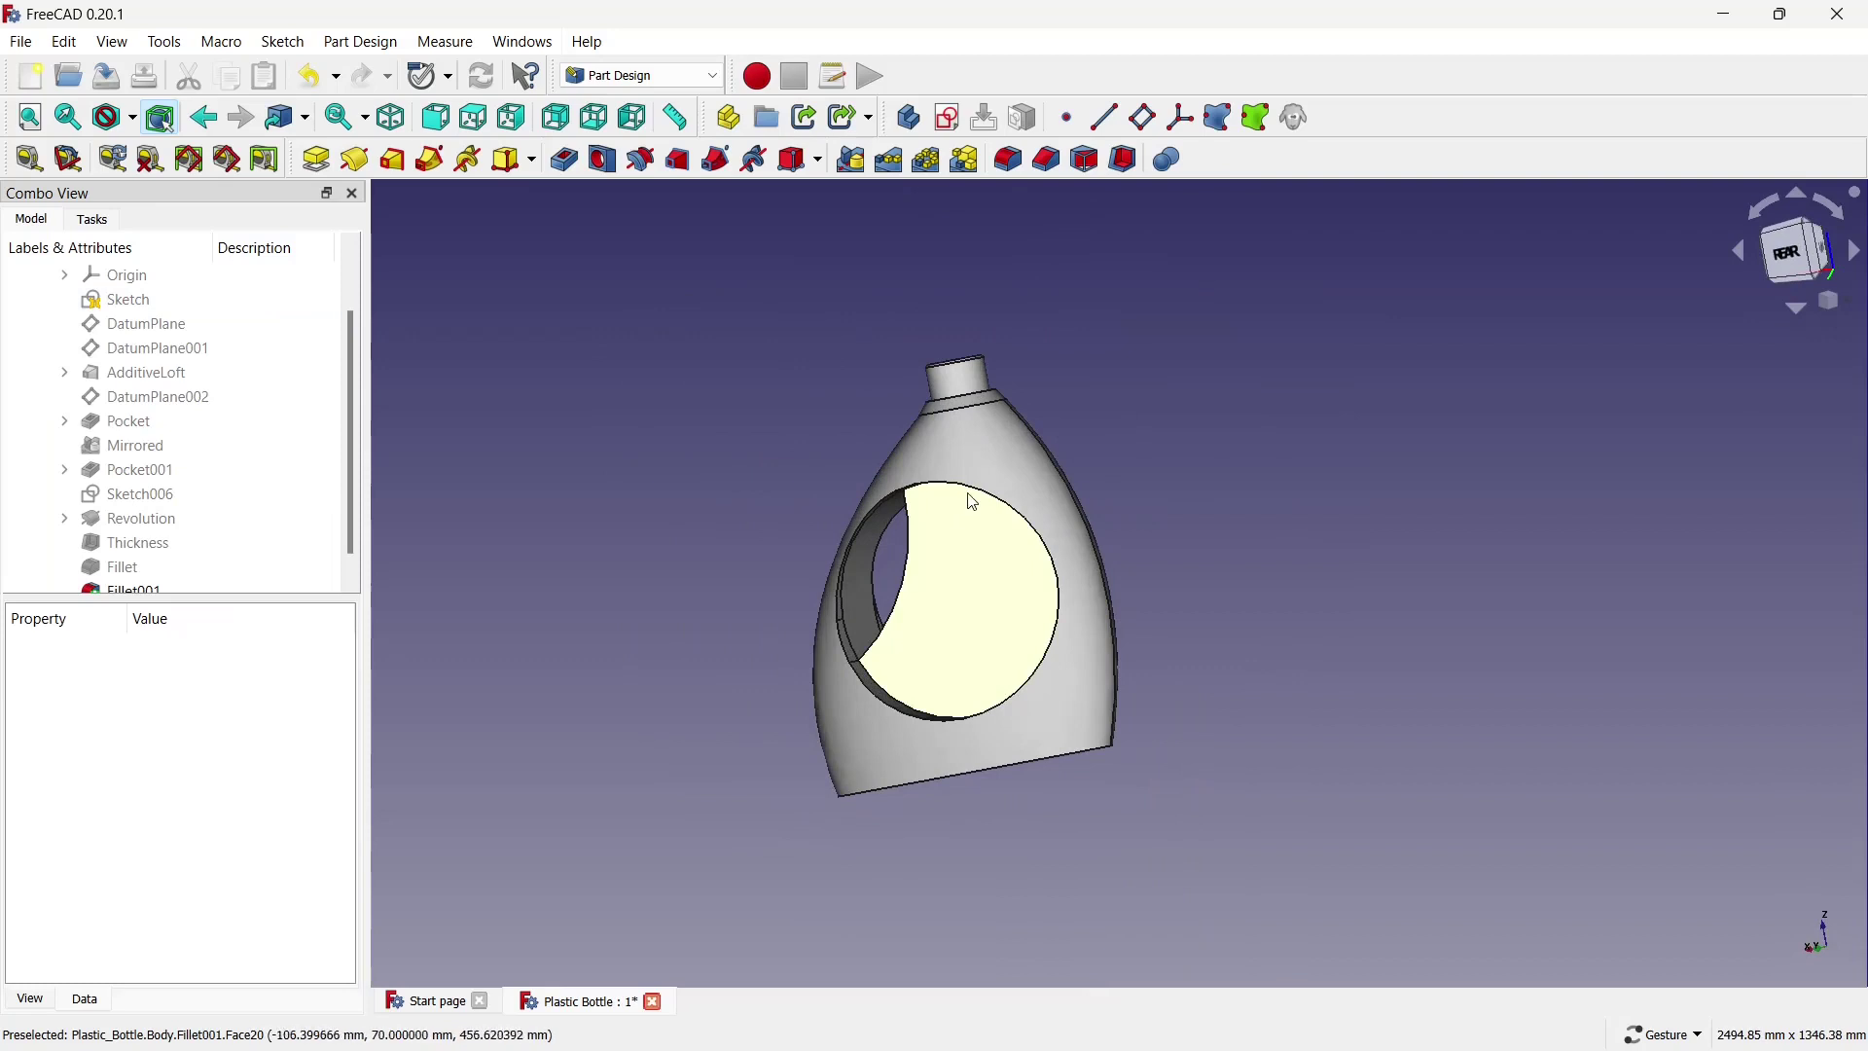
{"action": "left_click", "coordinate": [976, 492]}
{"action": "scroll", "coordinate": [893, 506], "scroll_direction": "up", "scroll_amount": 4}
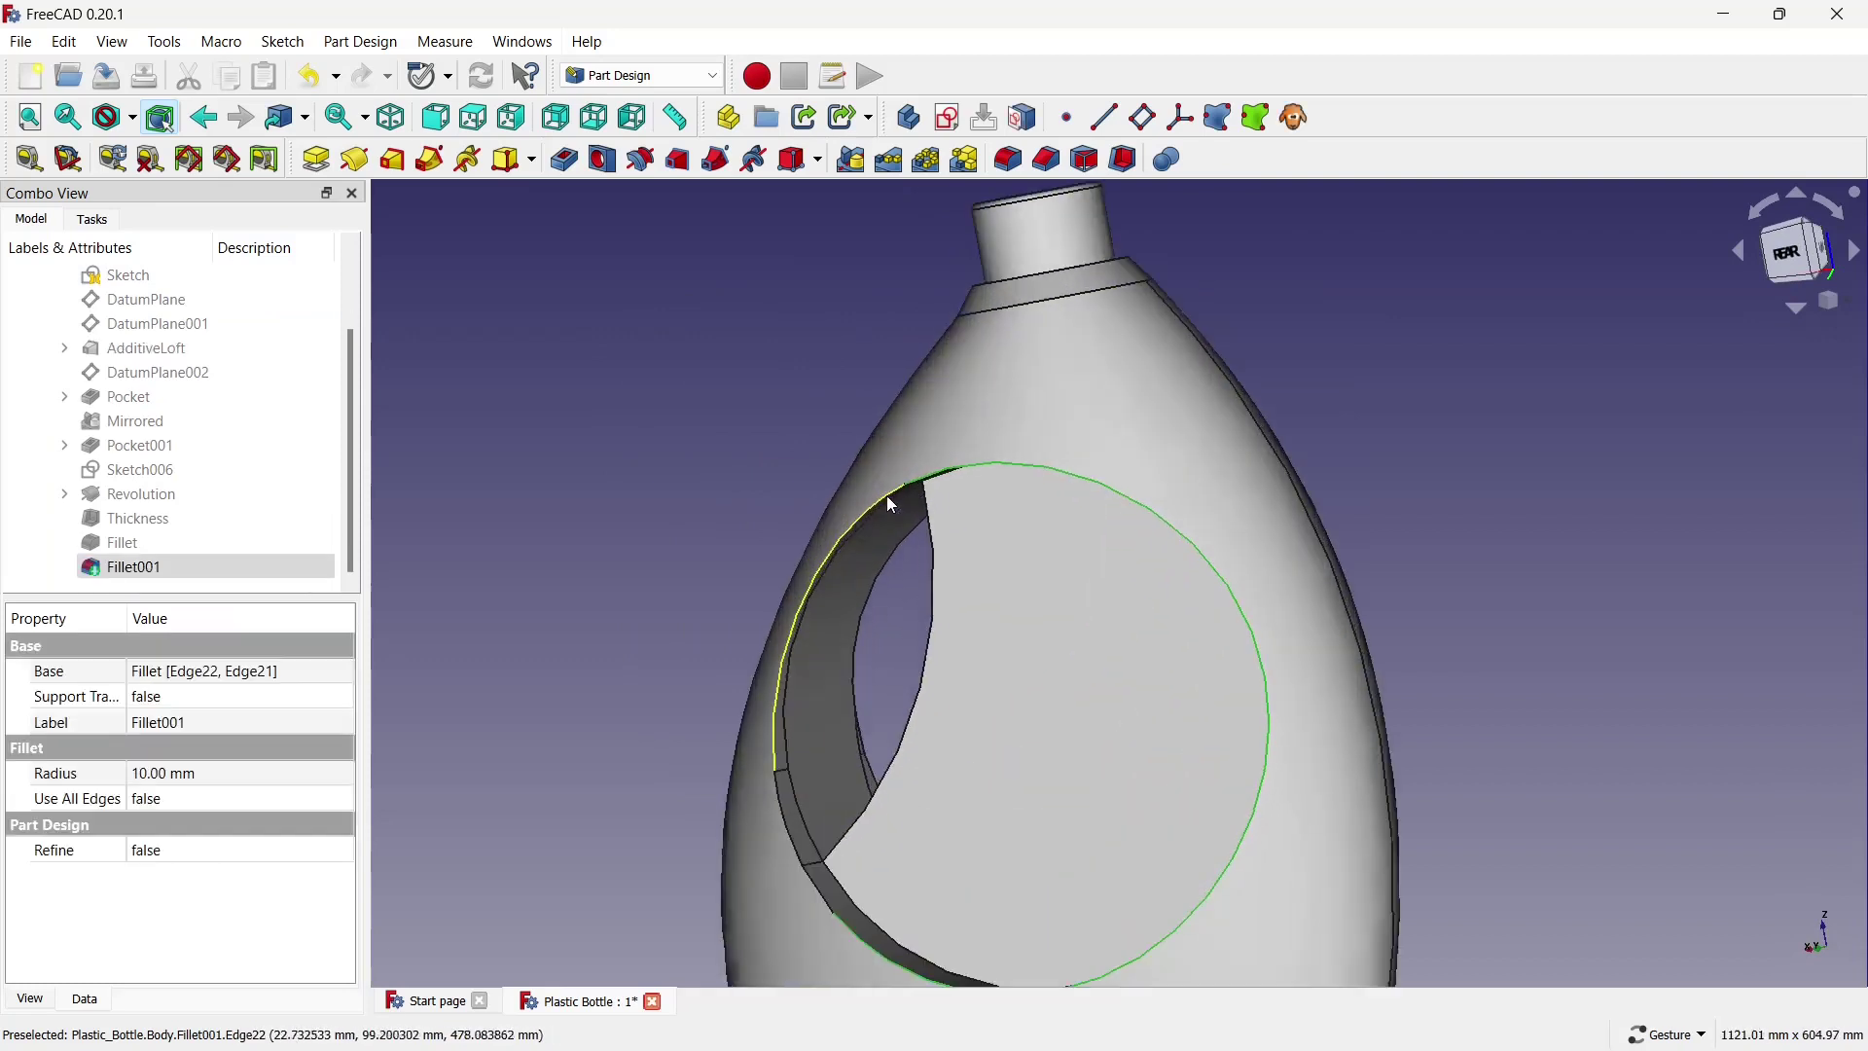
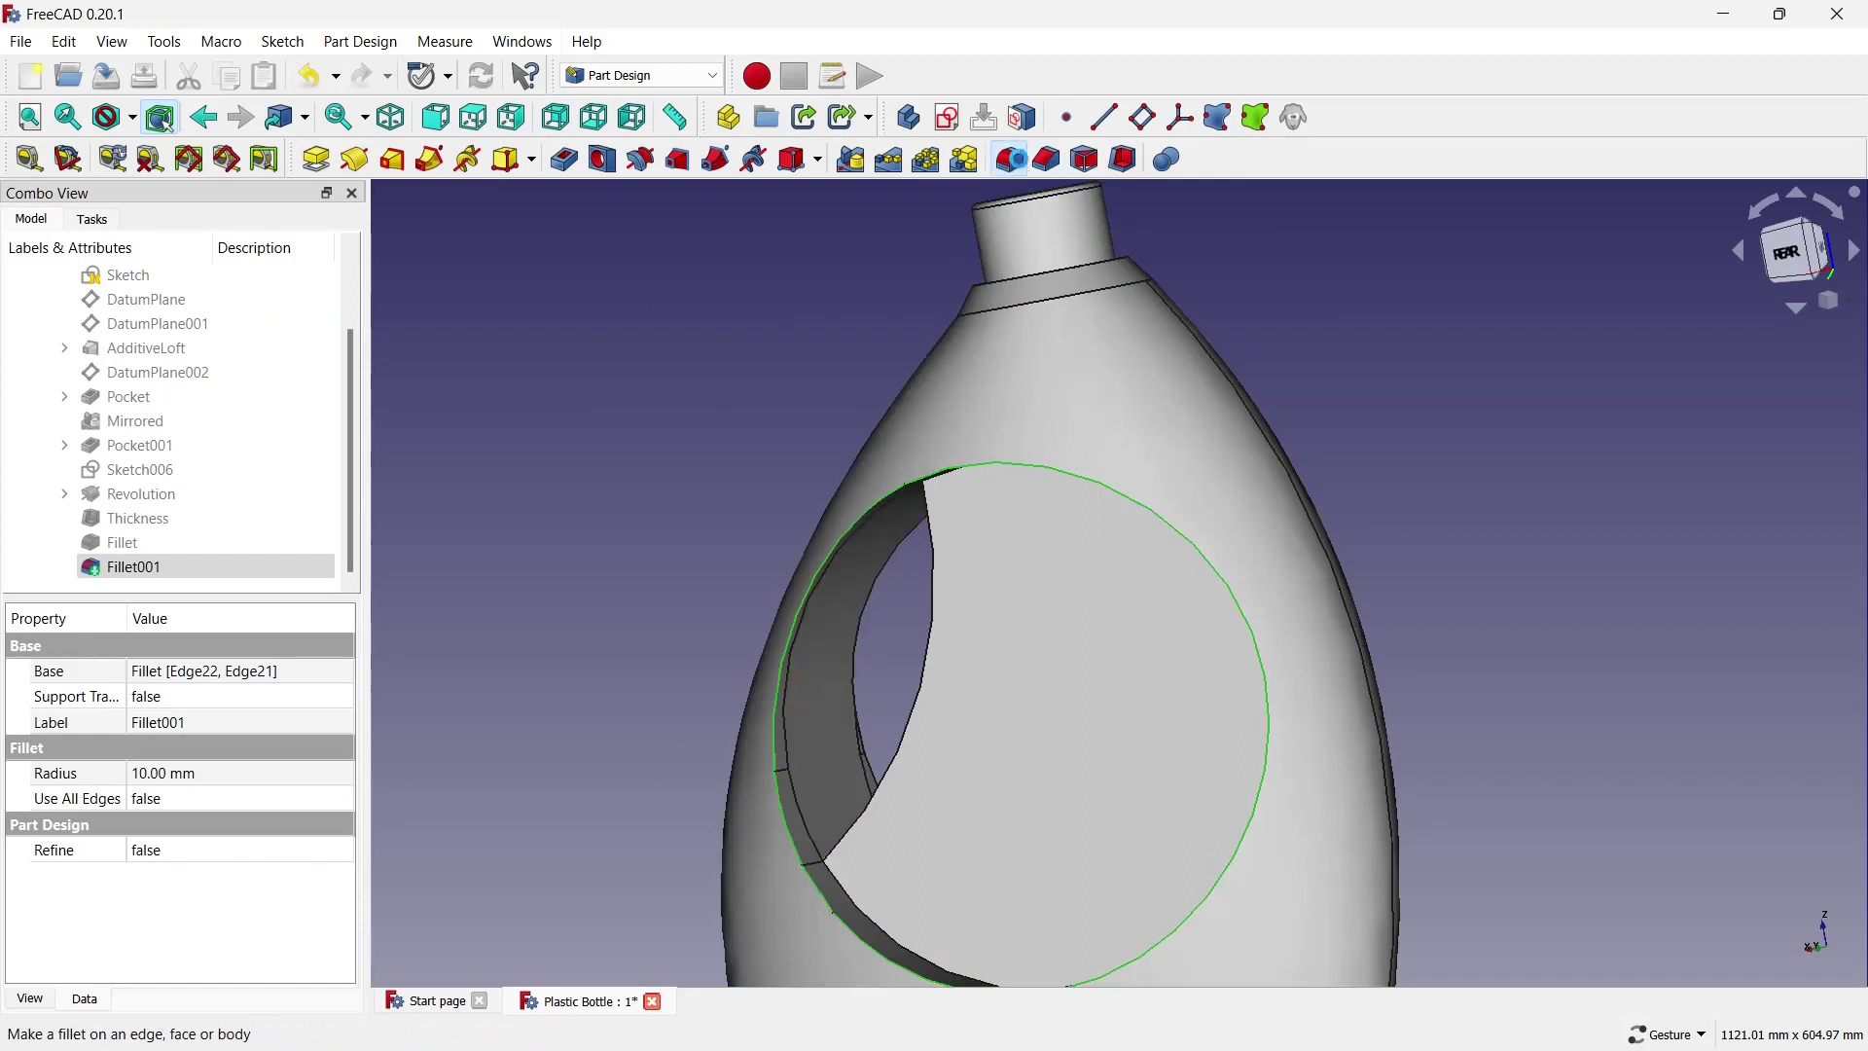
Apply a 10 mm fillet to the four handle-opening edges, then orbit to check it.
{"action": "left_click", "coordinate": [1023, 167]}
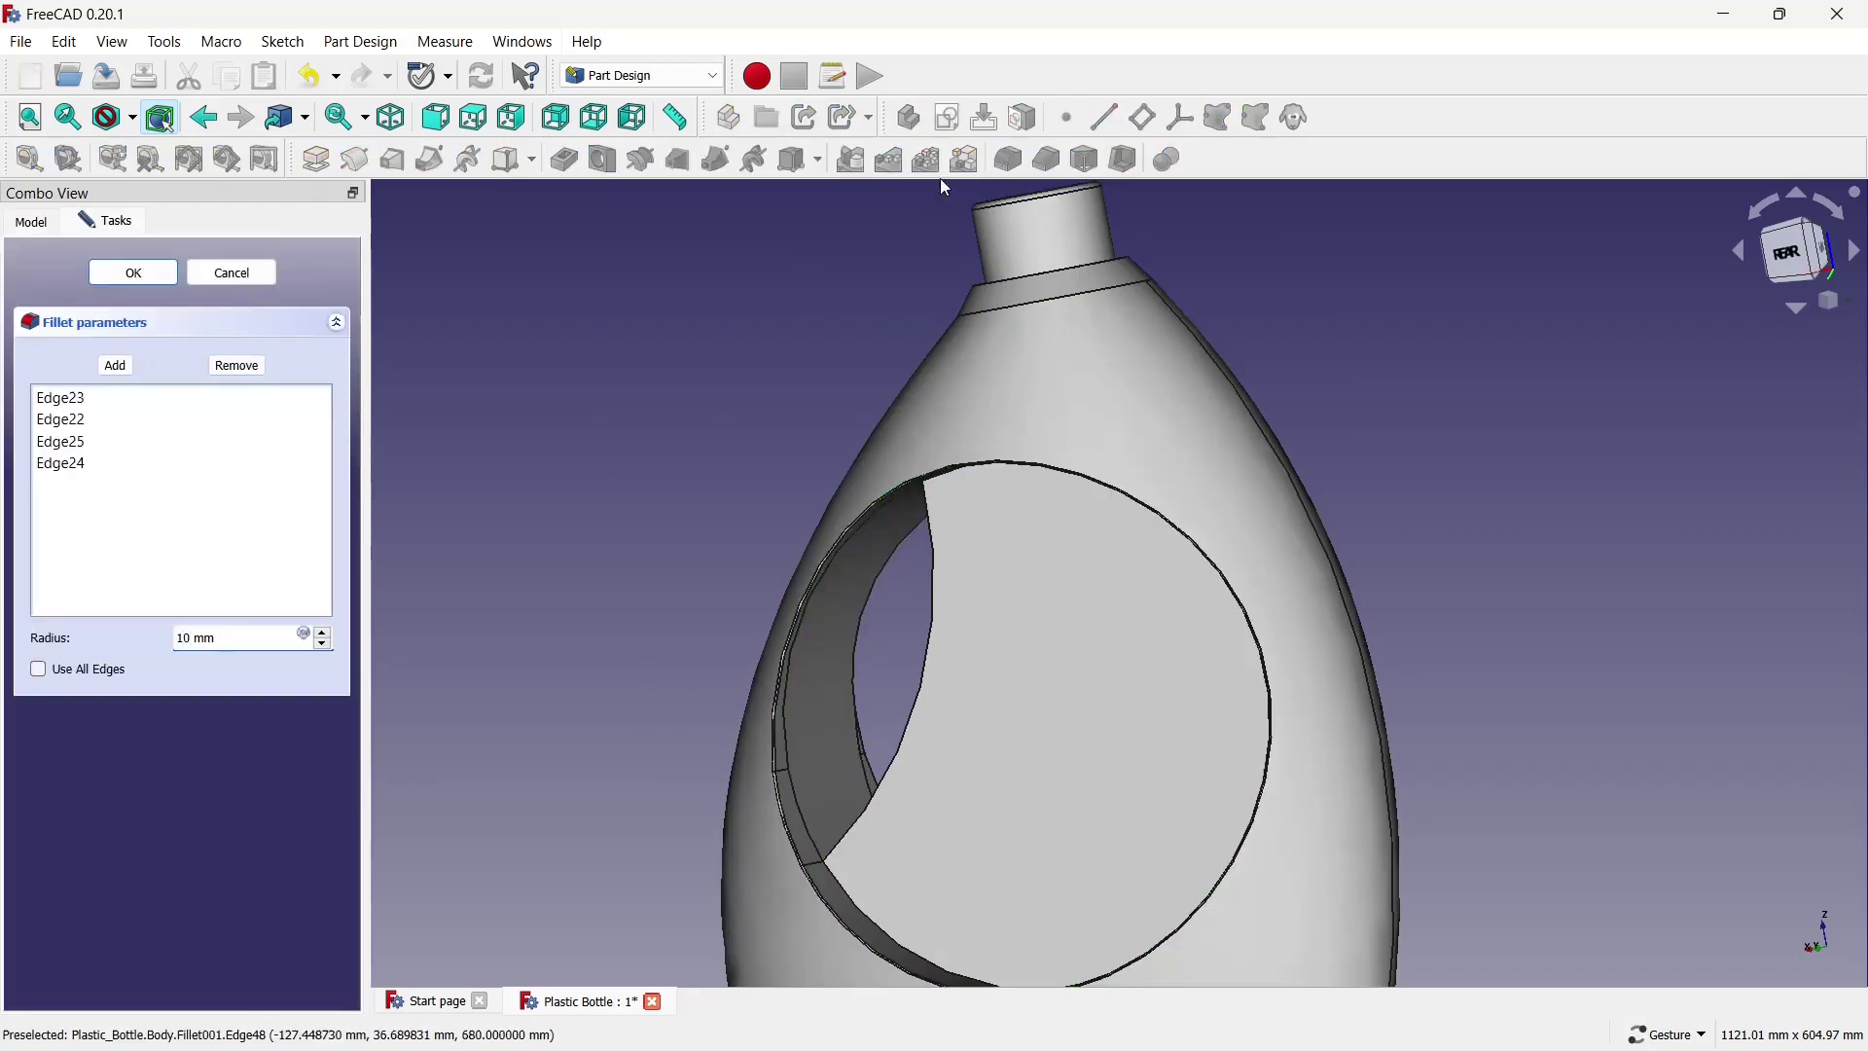
{"action": "left_click", "coordinate": [136, 272]}
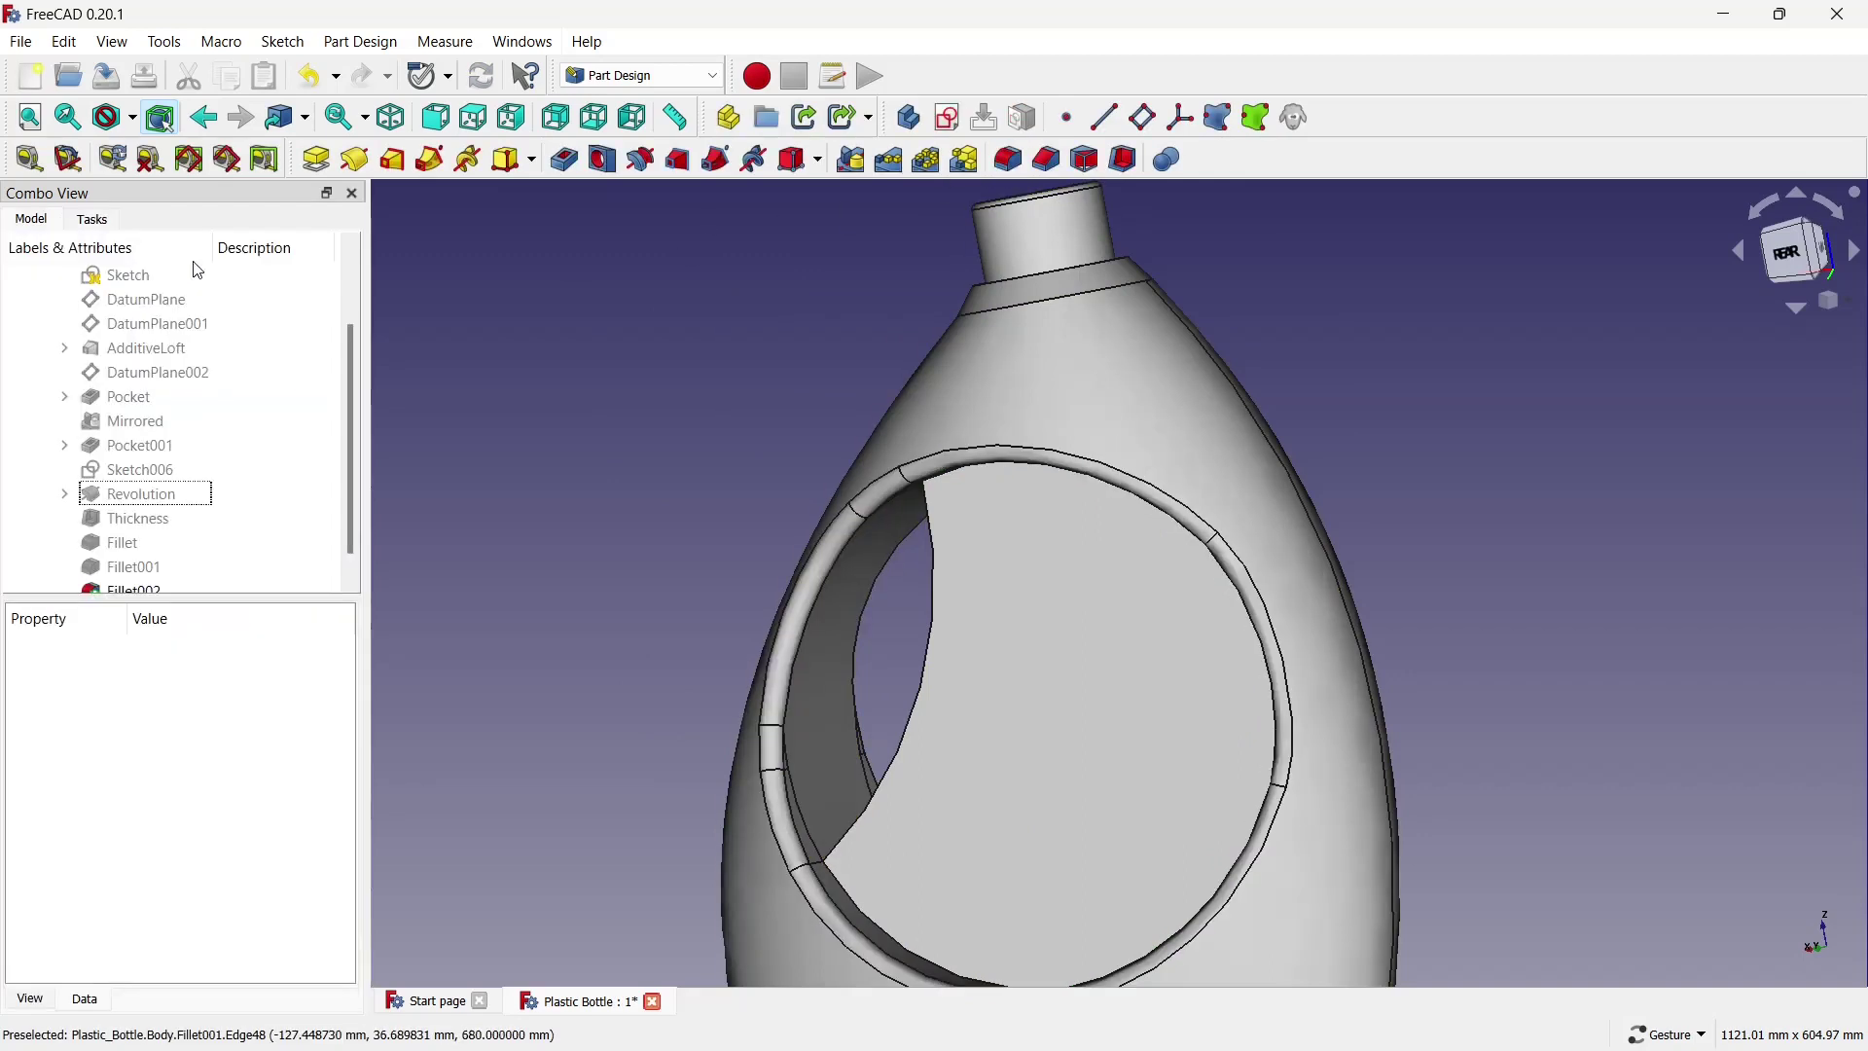
{"action": "scroll", "coordinate": [793, 472], "scroll_direction": "down", "scroll_amount": 5}
{"action": "mouse_move", "coordinate": [793, 472]}
{"action": "left_mouse_down"}
{"action": "mouse_move", "coordinate": [1195, 525]}
{"action": "mouse_move", "coordinate": [1314, 563]}
{"action": "left_mouse_up"}
{"action": "scroll", "coordinate": [1118, 463], "scroll_direction": "up", "scroll_amount": 3}
{"action": "mouse_move", "coordinate": [1118, 463]}
{"action": "left_mouse_down"}
{"action": "mouse_move", "coordinate": [1025, 509]}
{"action": "mouse_move", "coordinate": [854, 444]}
{"action": "mouse_move", "coordinate": [1035, 457]}
{"action": "left_mouse_up"}
{"action": "scroll", "coordinate": [1035, 457], "scroll_direction": "down", "scroll_amount": 1}
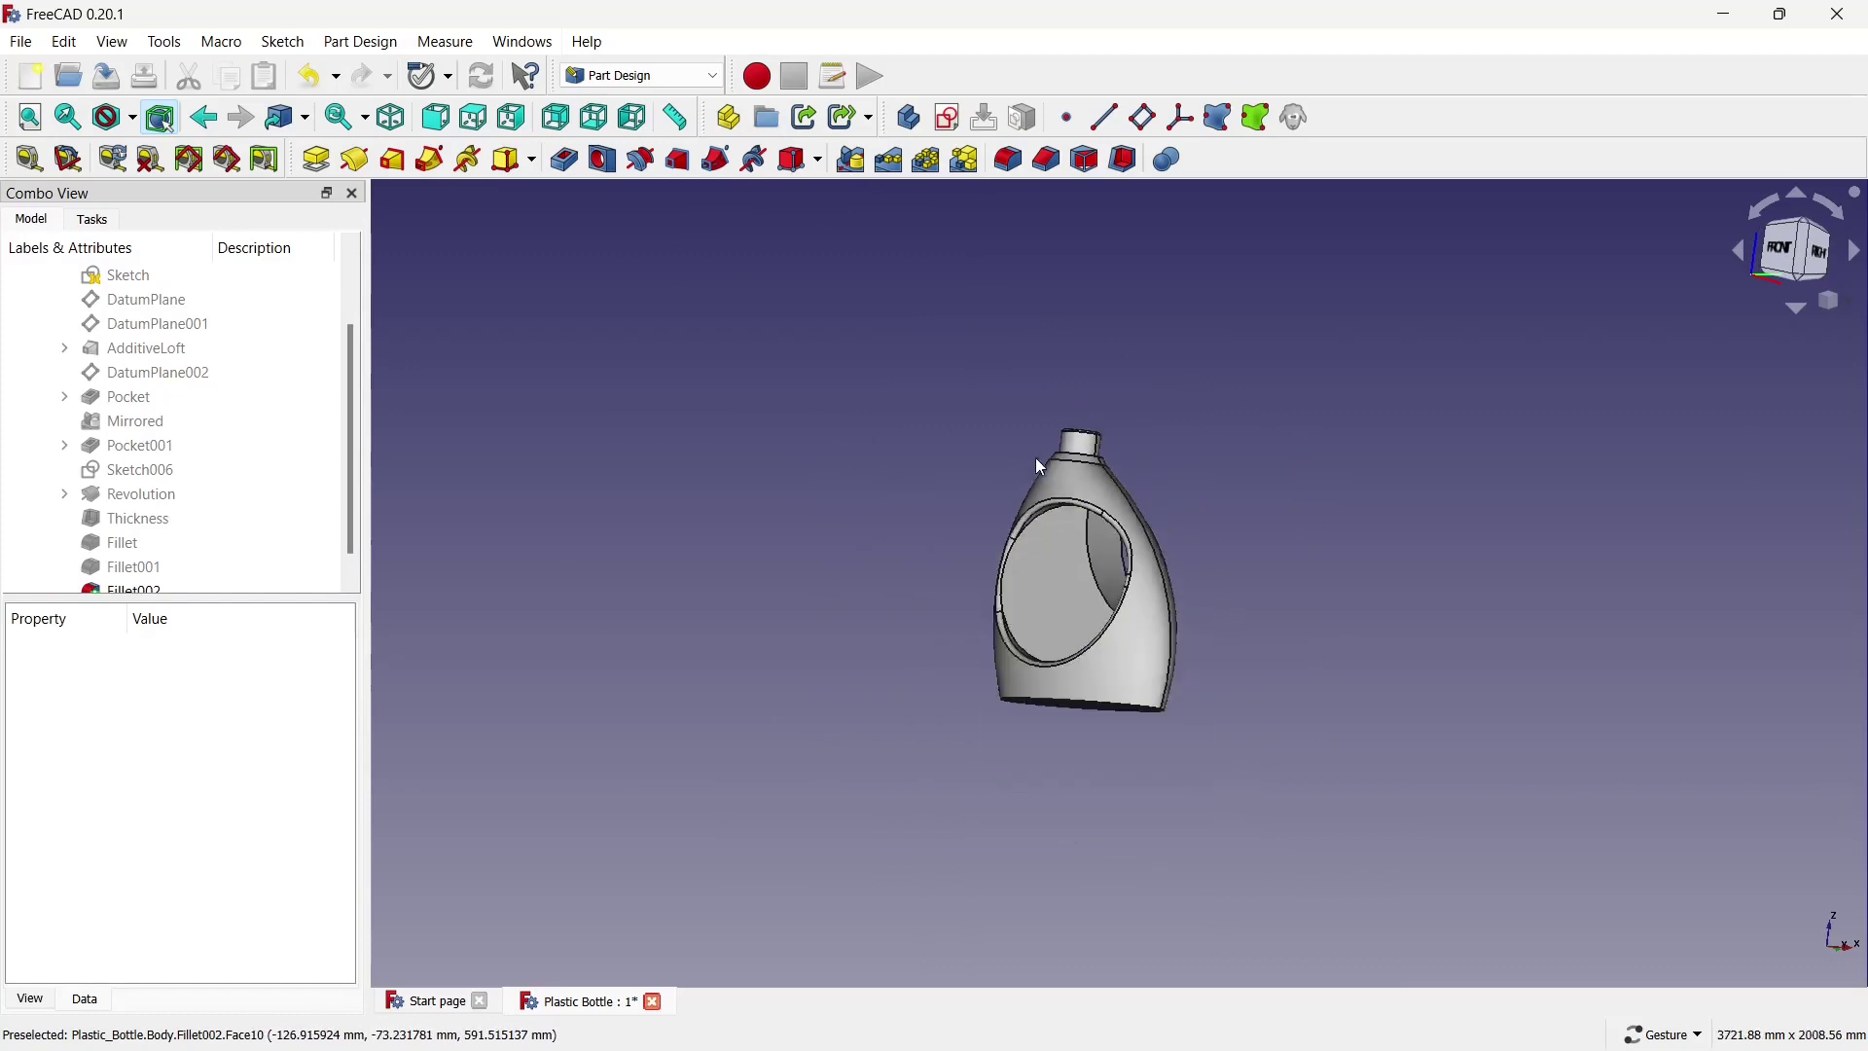
{"action": "scroll", "coordinate": [1070, 710], "scroll_direction": "up", "scroll_amount": 4}
Select the bottle's bottom face and fillet its edge with a 20 mm radius, creating Fillet003.
{"action": "left_click_drag", "start_coordinate": [1070, 710], "coordinate": [968, 558]}
{"action": "scroll", "coordinate": [960, 418], "scroll_direction": "up", "scroll_amount": 2}
{"action": "left_click", "coordinate": [955, 409]}
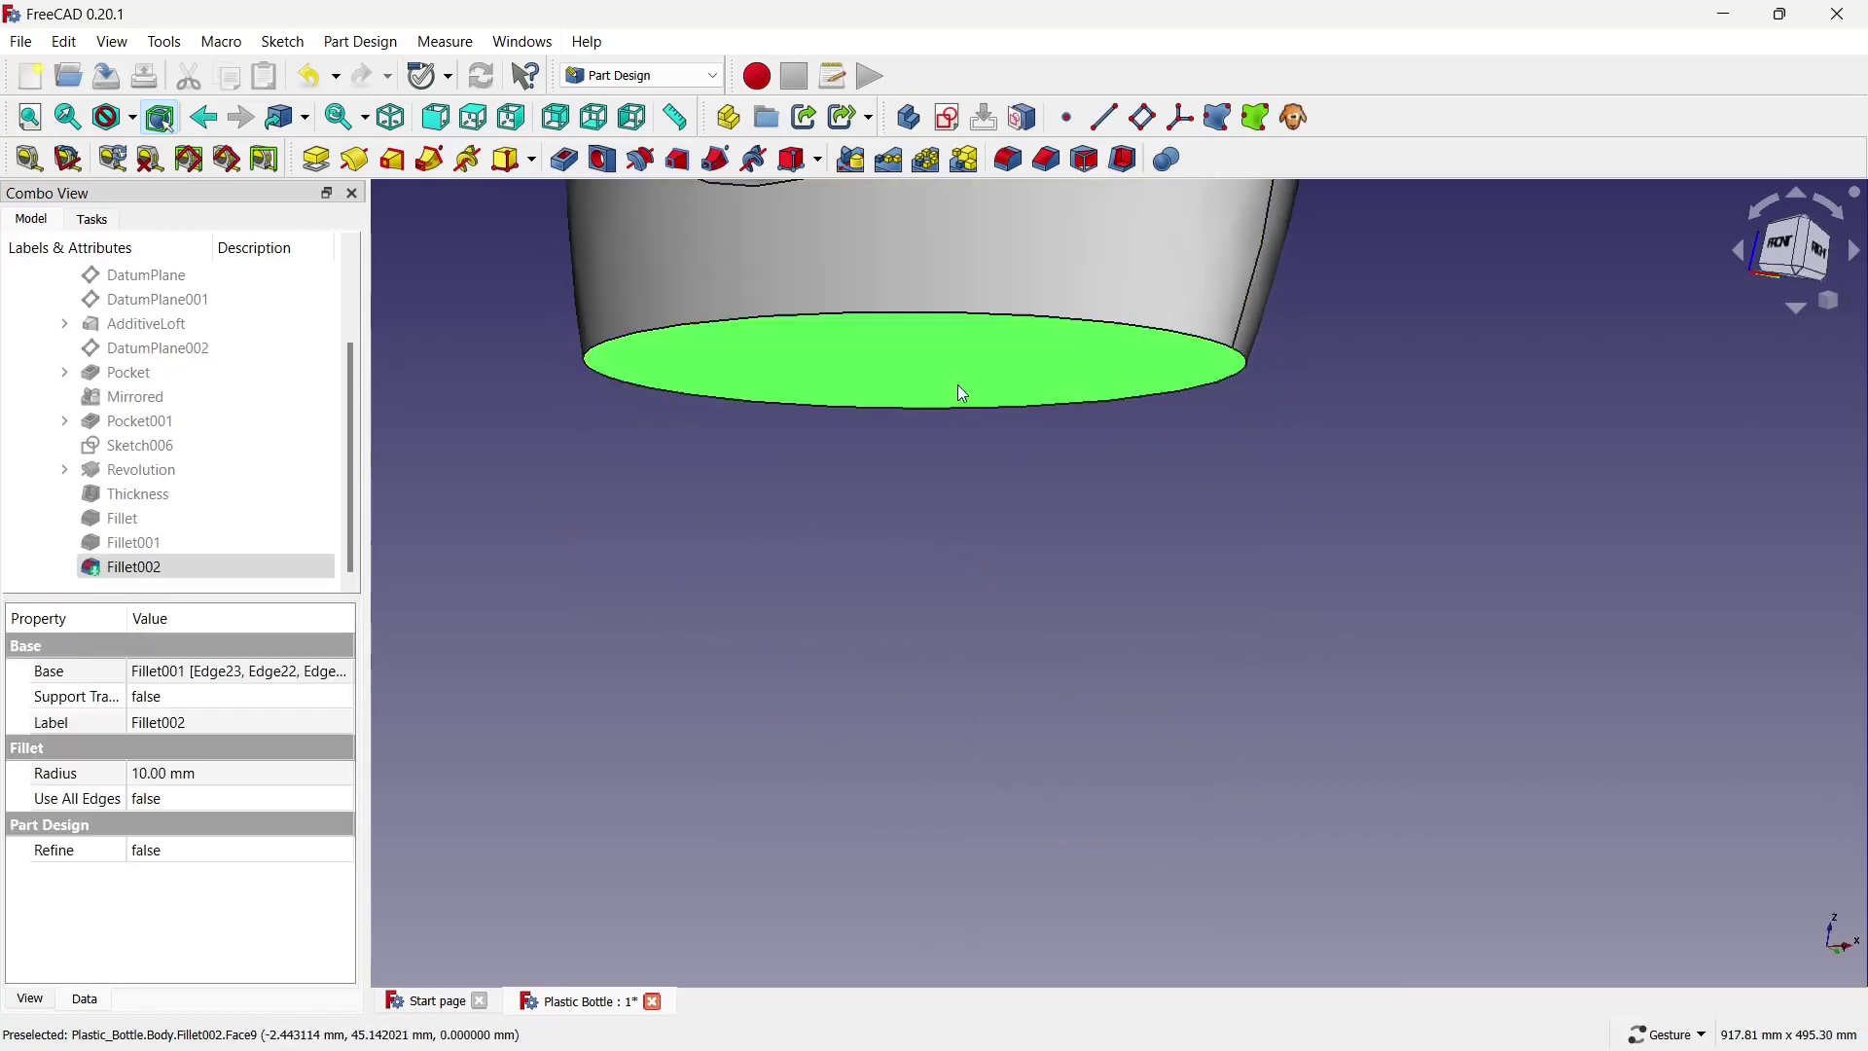
{"action": "left_click", "coordinate": [948, 360]}
{"action": "left_click", "coordinate": [998, 168]}
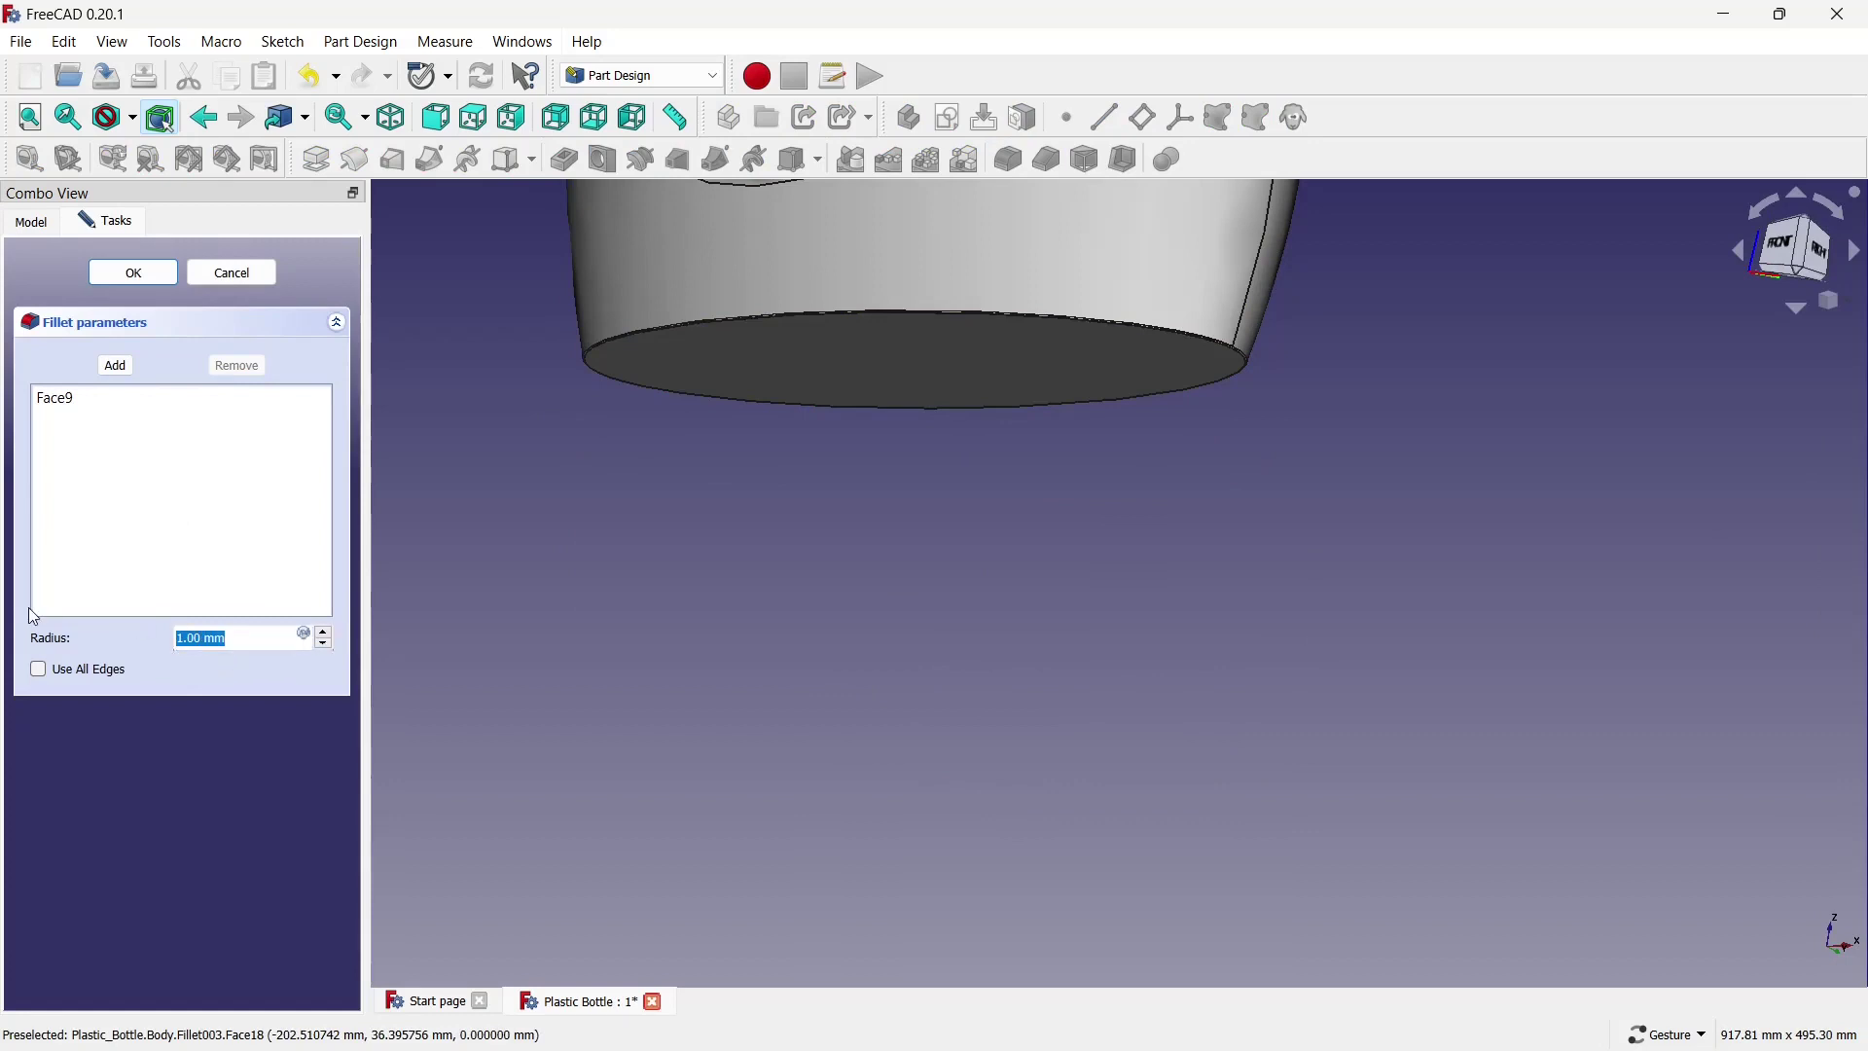
{"action": "type", "text": "20"}
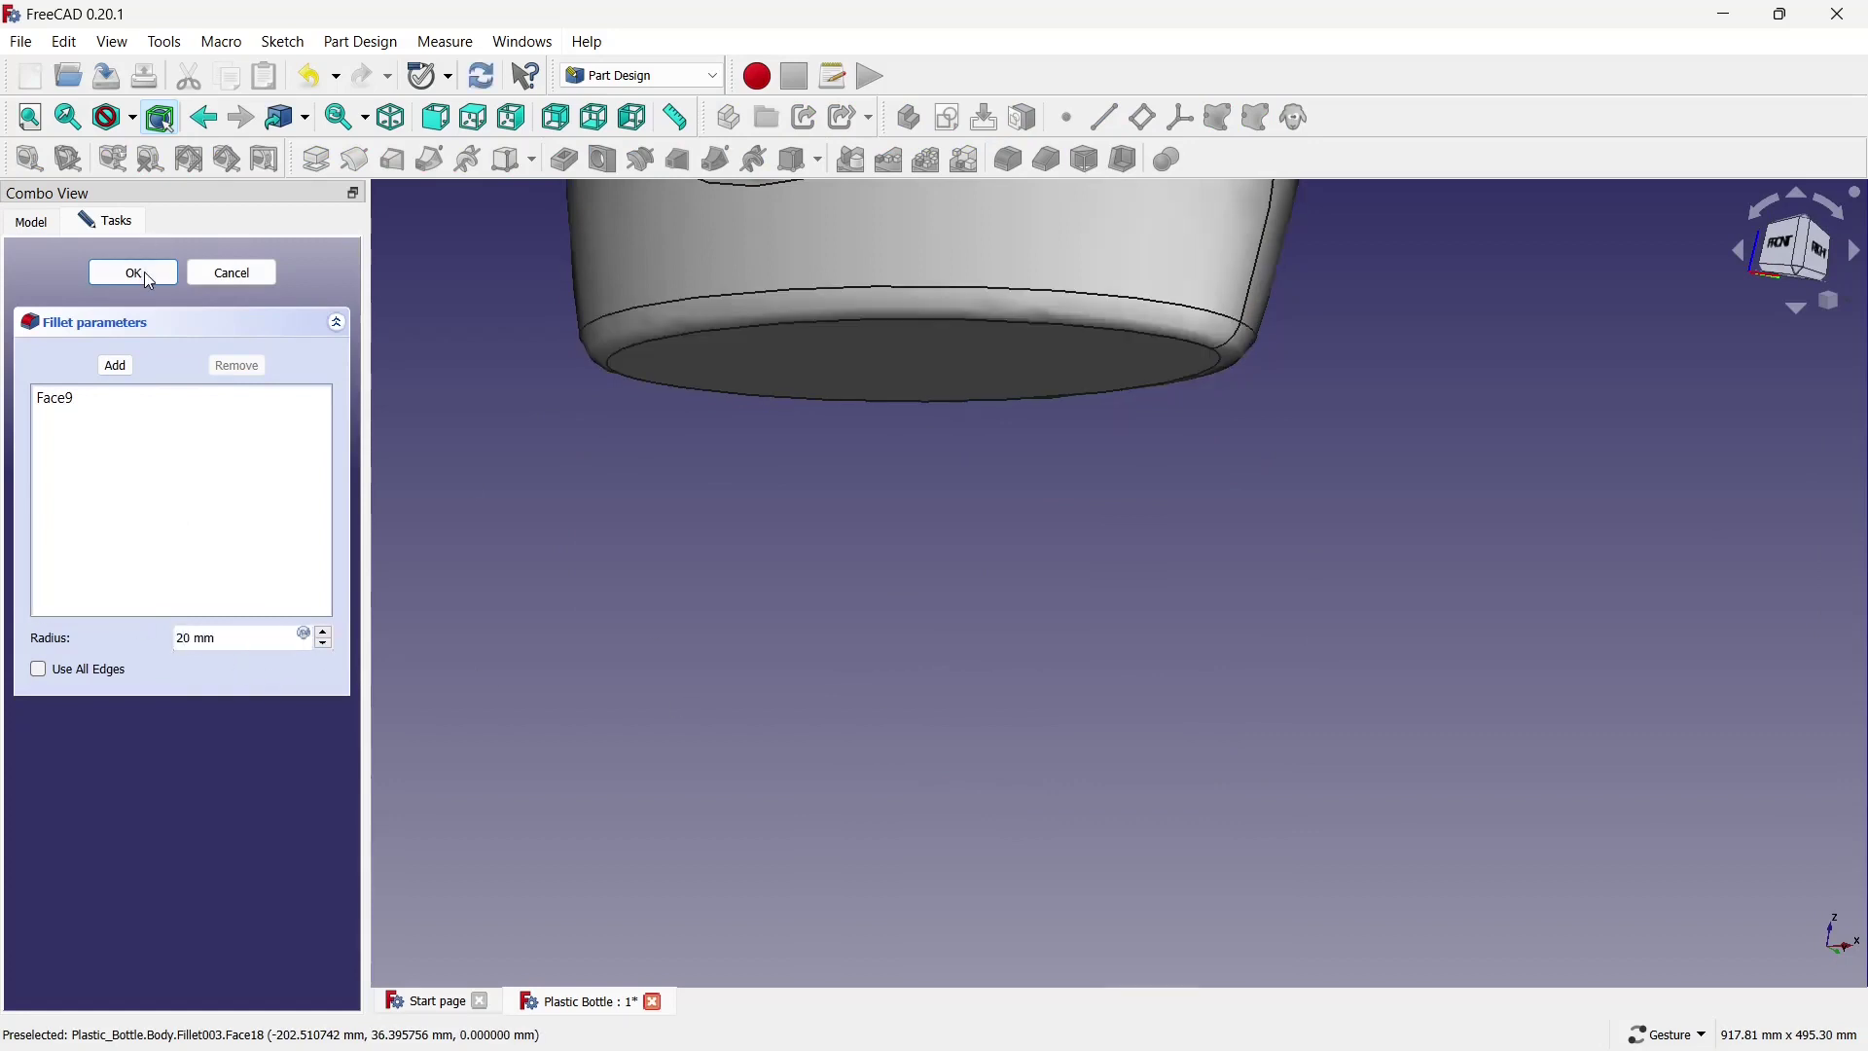
{"action": "left_click", "coordinate": [145, 275]}
{"action": "scroll", "coordinate": [866, 794], "scroll_direction": "down", "scroll_amount": 5}
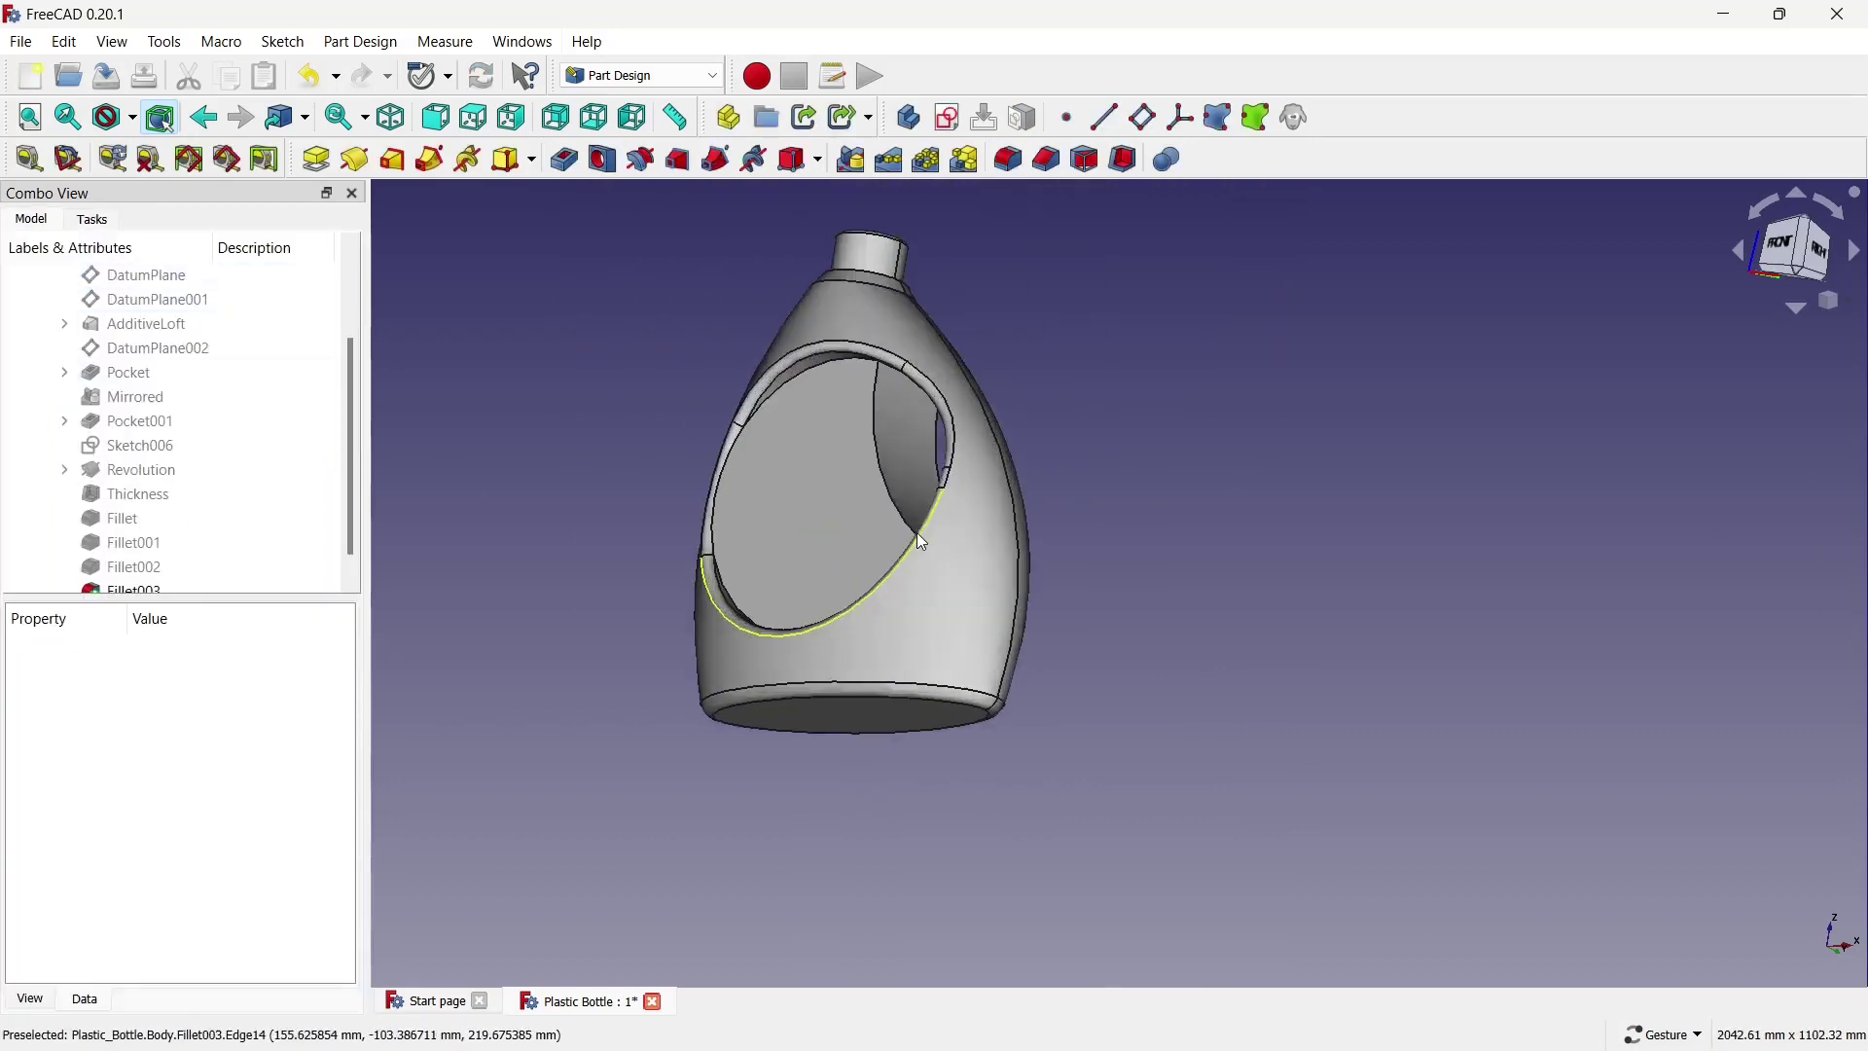
{"action": "scroll", "coordinate": [964, 512], "scroll_direction": "down", "scroll_amount": 3}
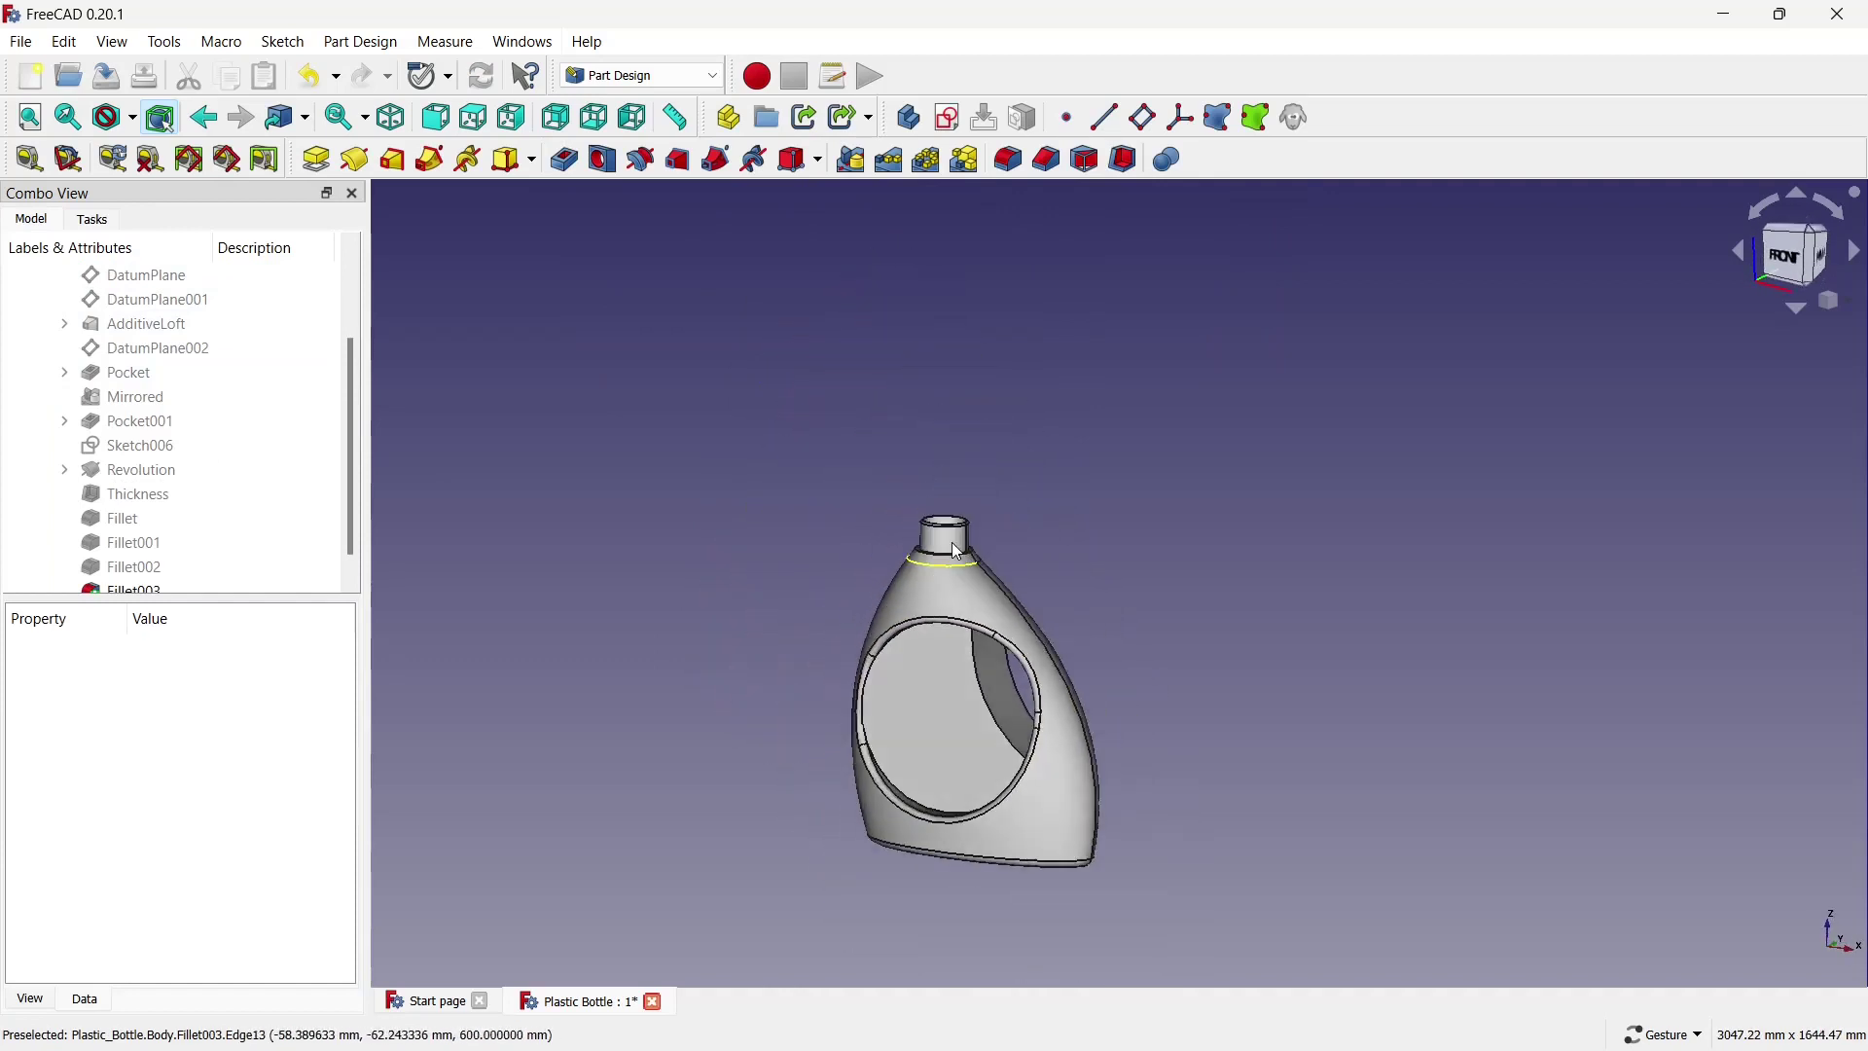
{"action": "scroll", "coordinate": [835, 635], "scroll_direction": "up", "scroll_amount": 3}
{"action": "scroll", "coordinate": [726, 487], "scroll_direction": "up", "scroll_amount": 1}
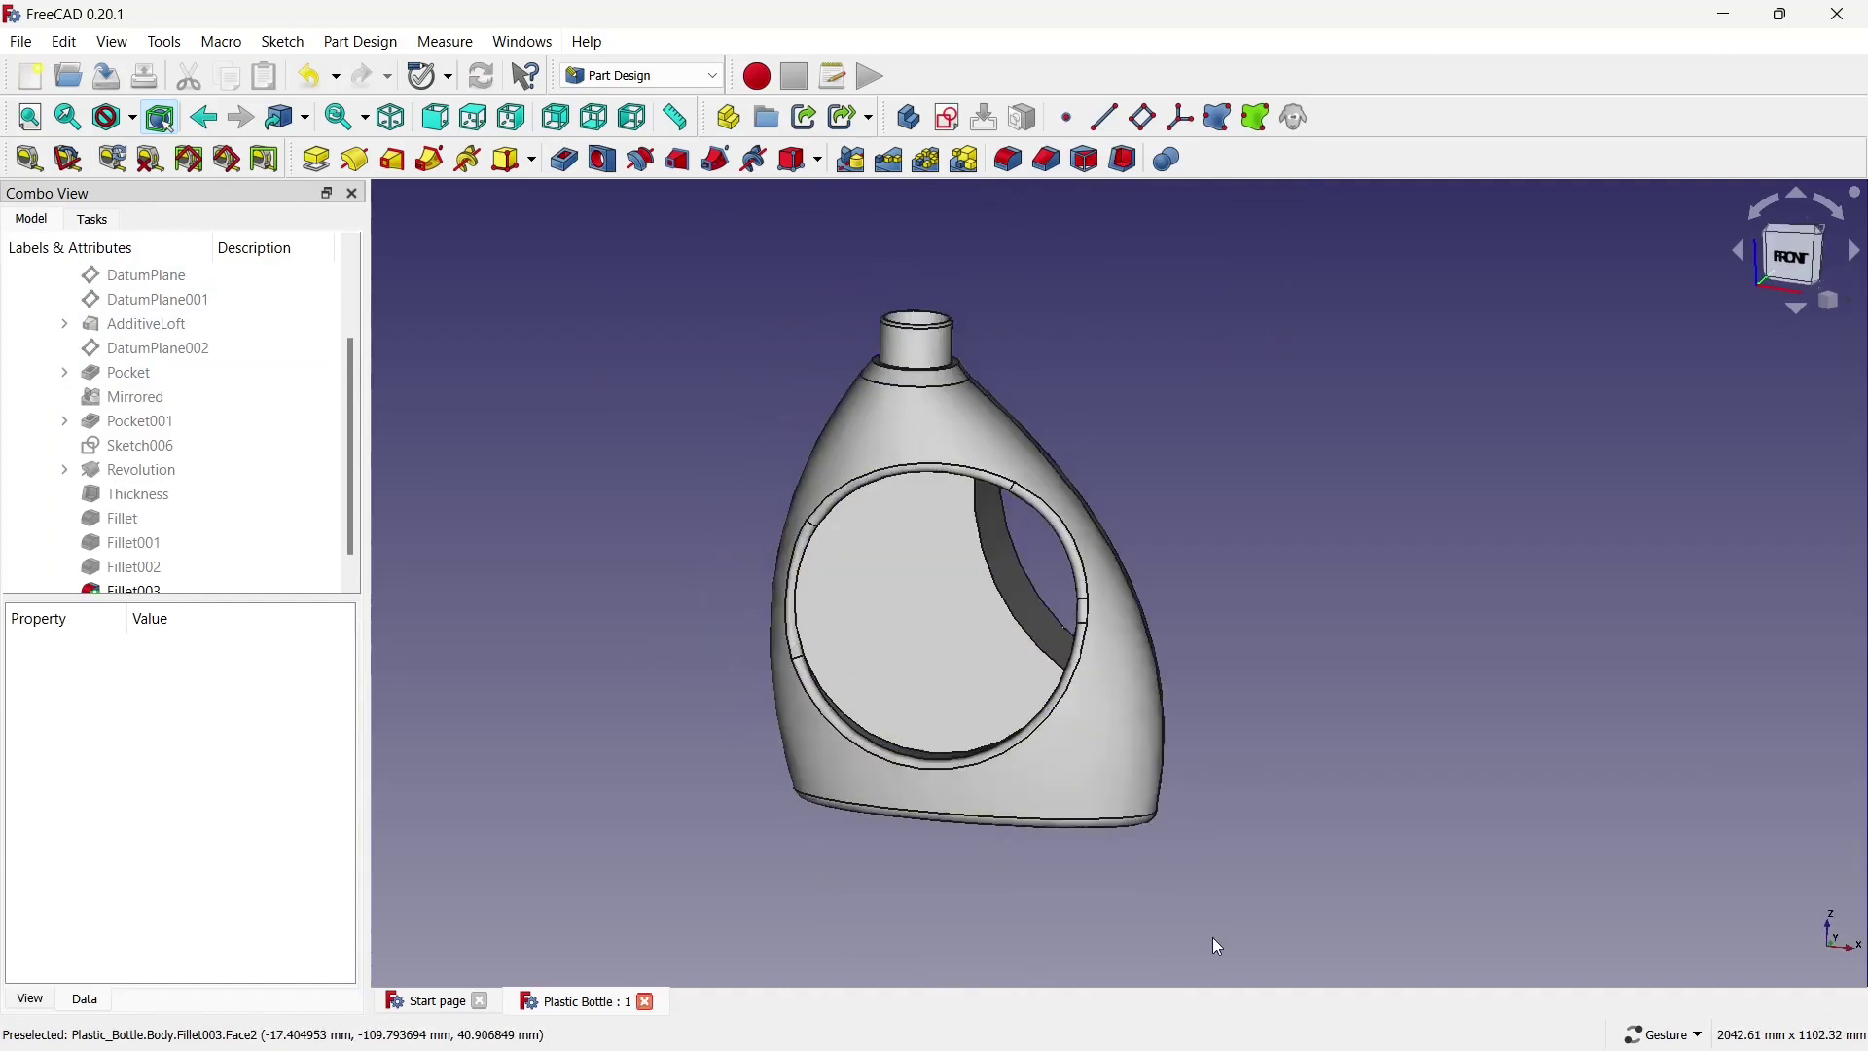
Set Fillet003's shape colour to dark grey in its Appearance settings.
{"action": "scroll", "coordinate": [167, 584], "scroll_direction": "down", "scroll_amount": 1}
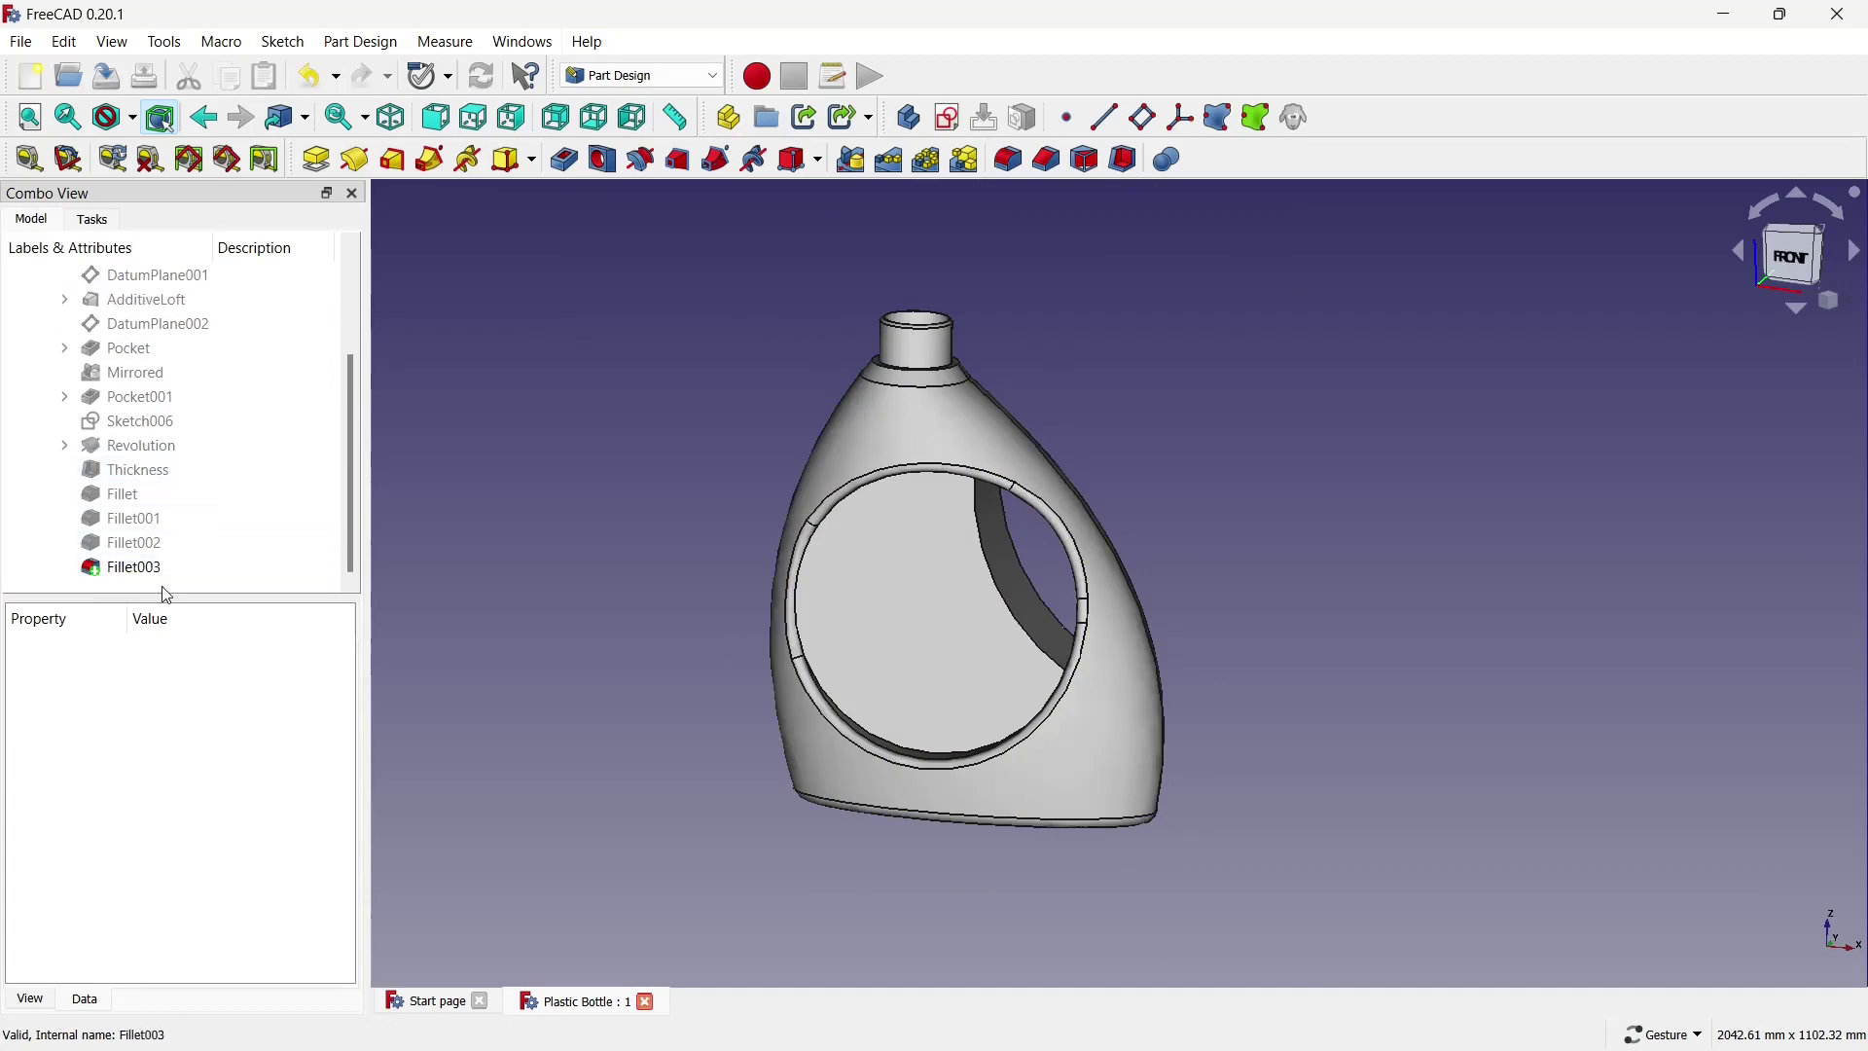
{"action": "left_click", "coordinate": [168, 569]}
{"action": "right_click", "coordinate": [169, 568]}
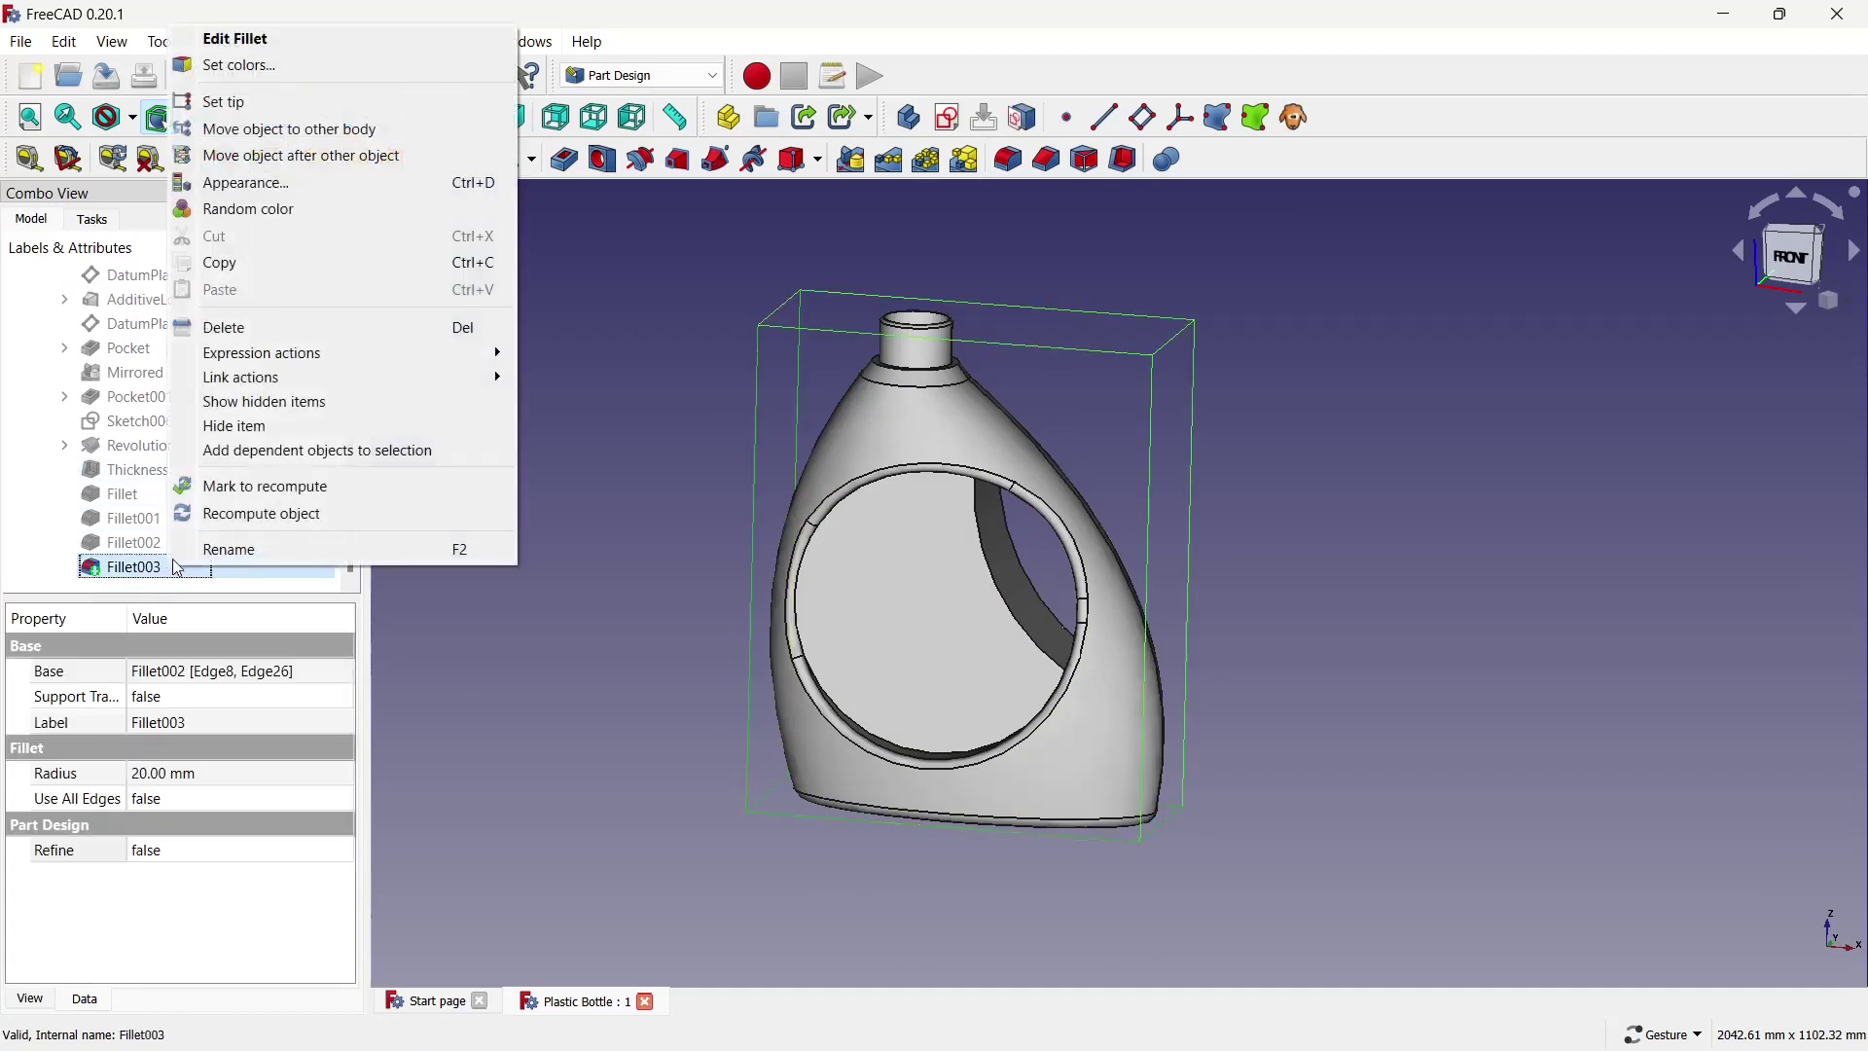
{"action": "left_click", "coordinate": [302, 185]}
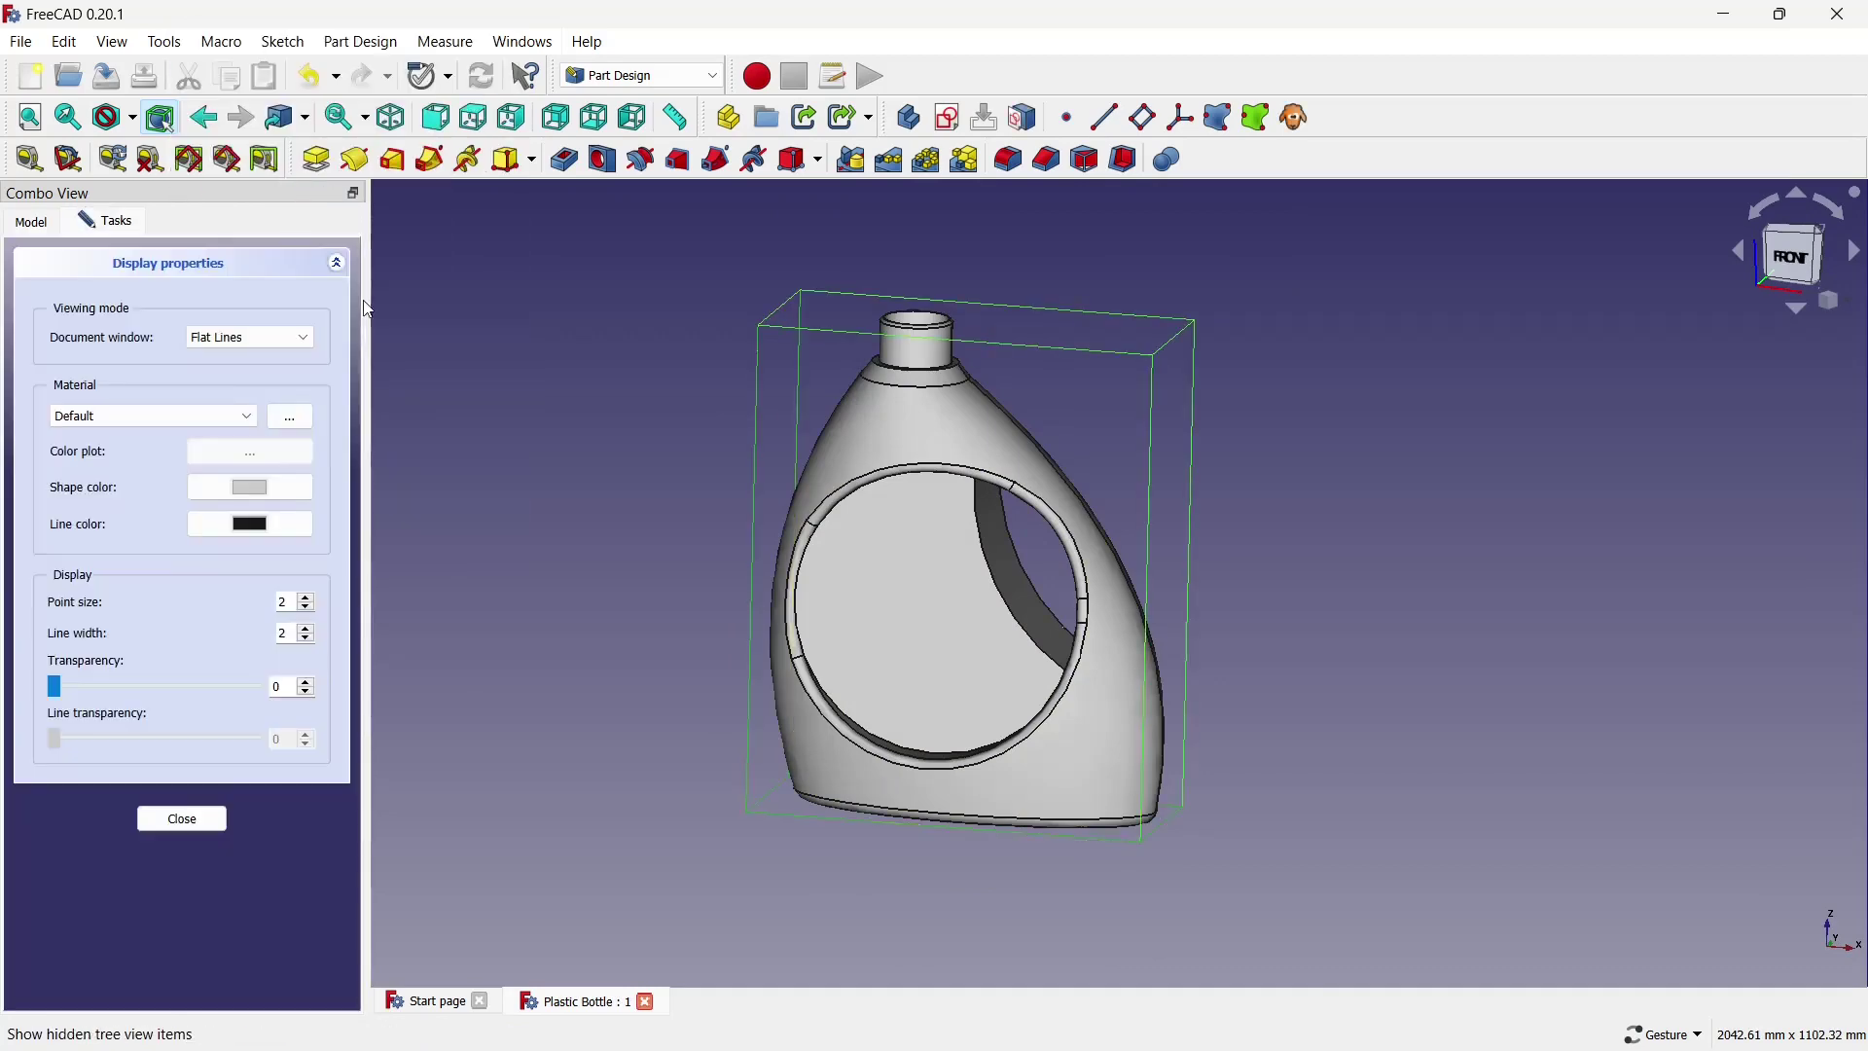
{"action": "left_click", "coordinate": [271, 489]}
{"action": "left_click_drag", "start_coordinate": [1078, 296], "coordinate": [567, 306]}
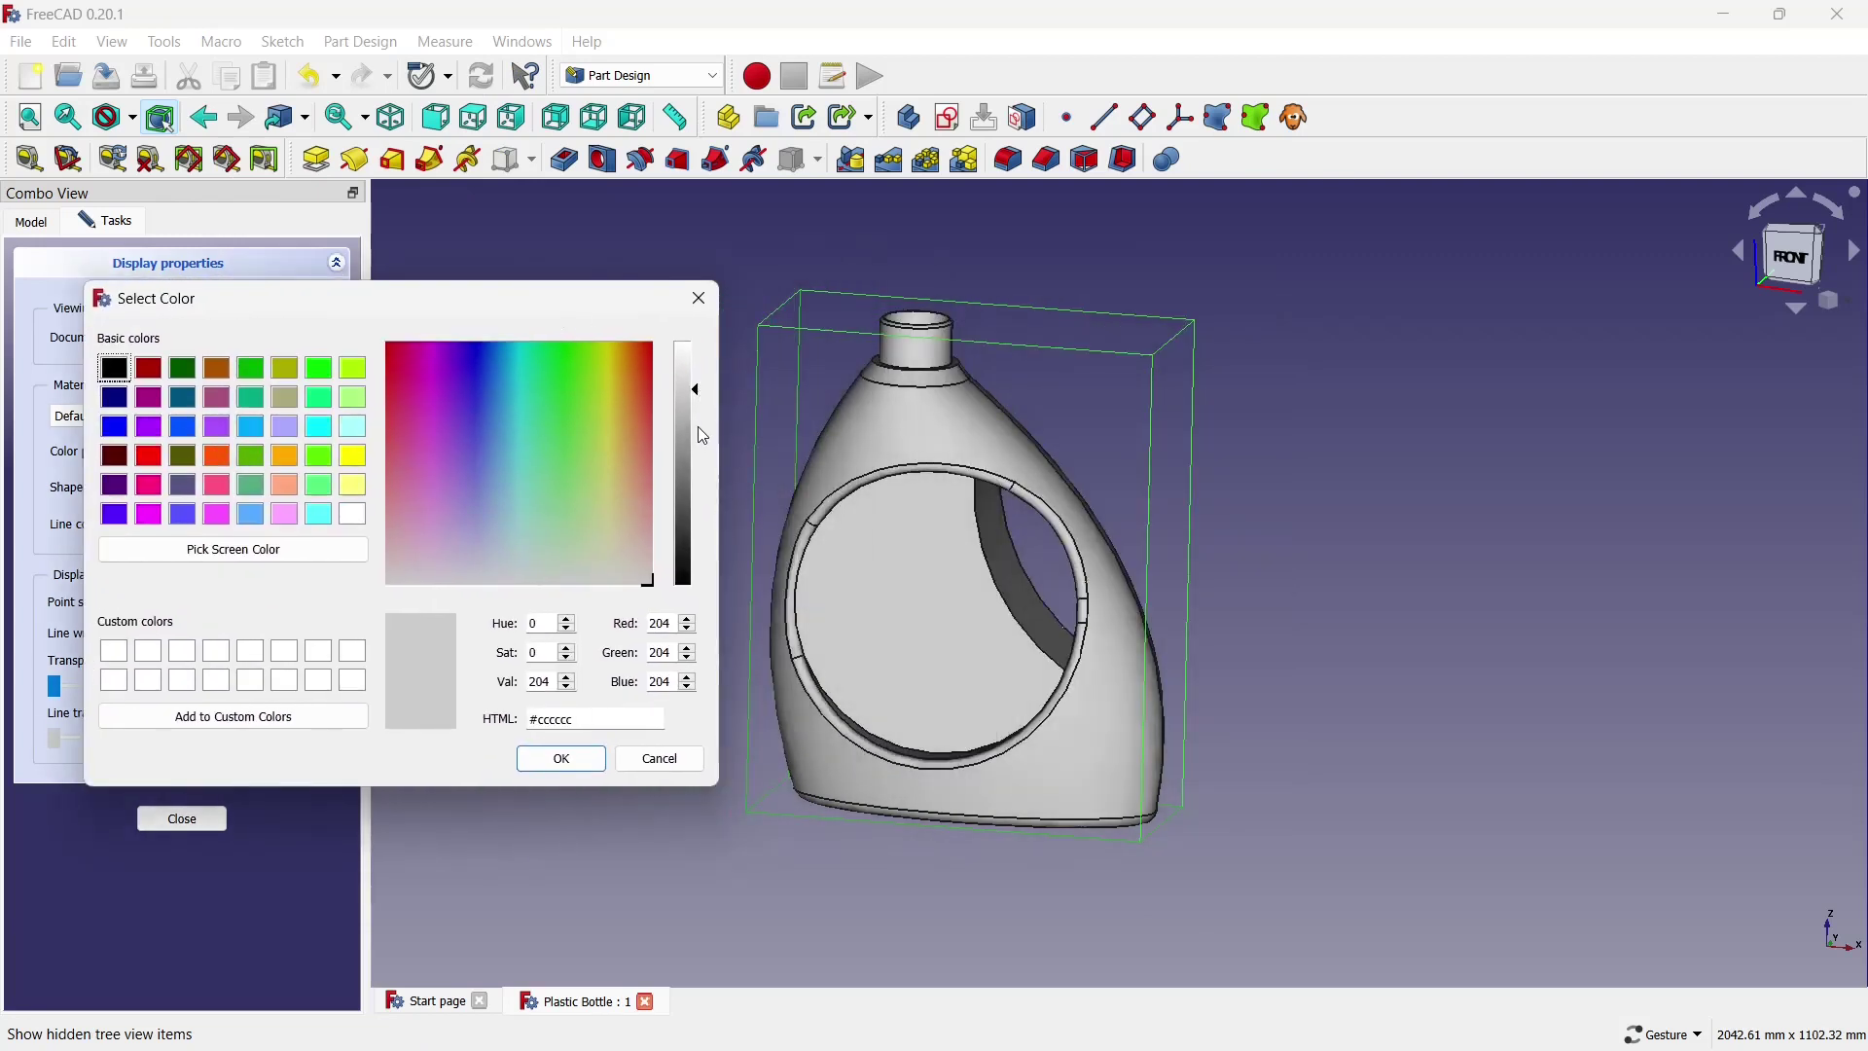
{"action": "left_click_drag", "start_coordinate": [702, 403], "coordinate": [685, 518]}
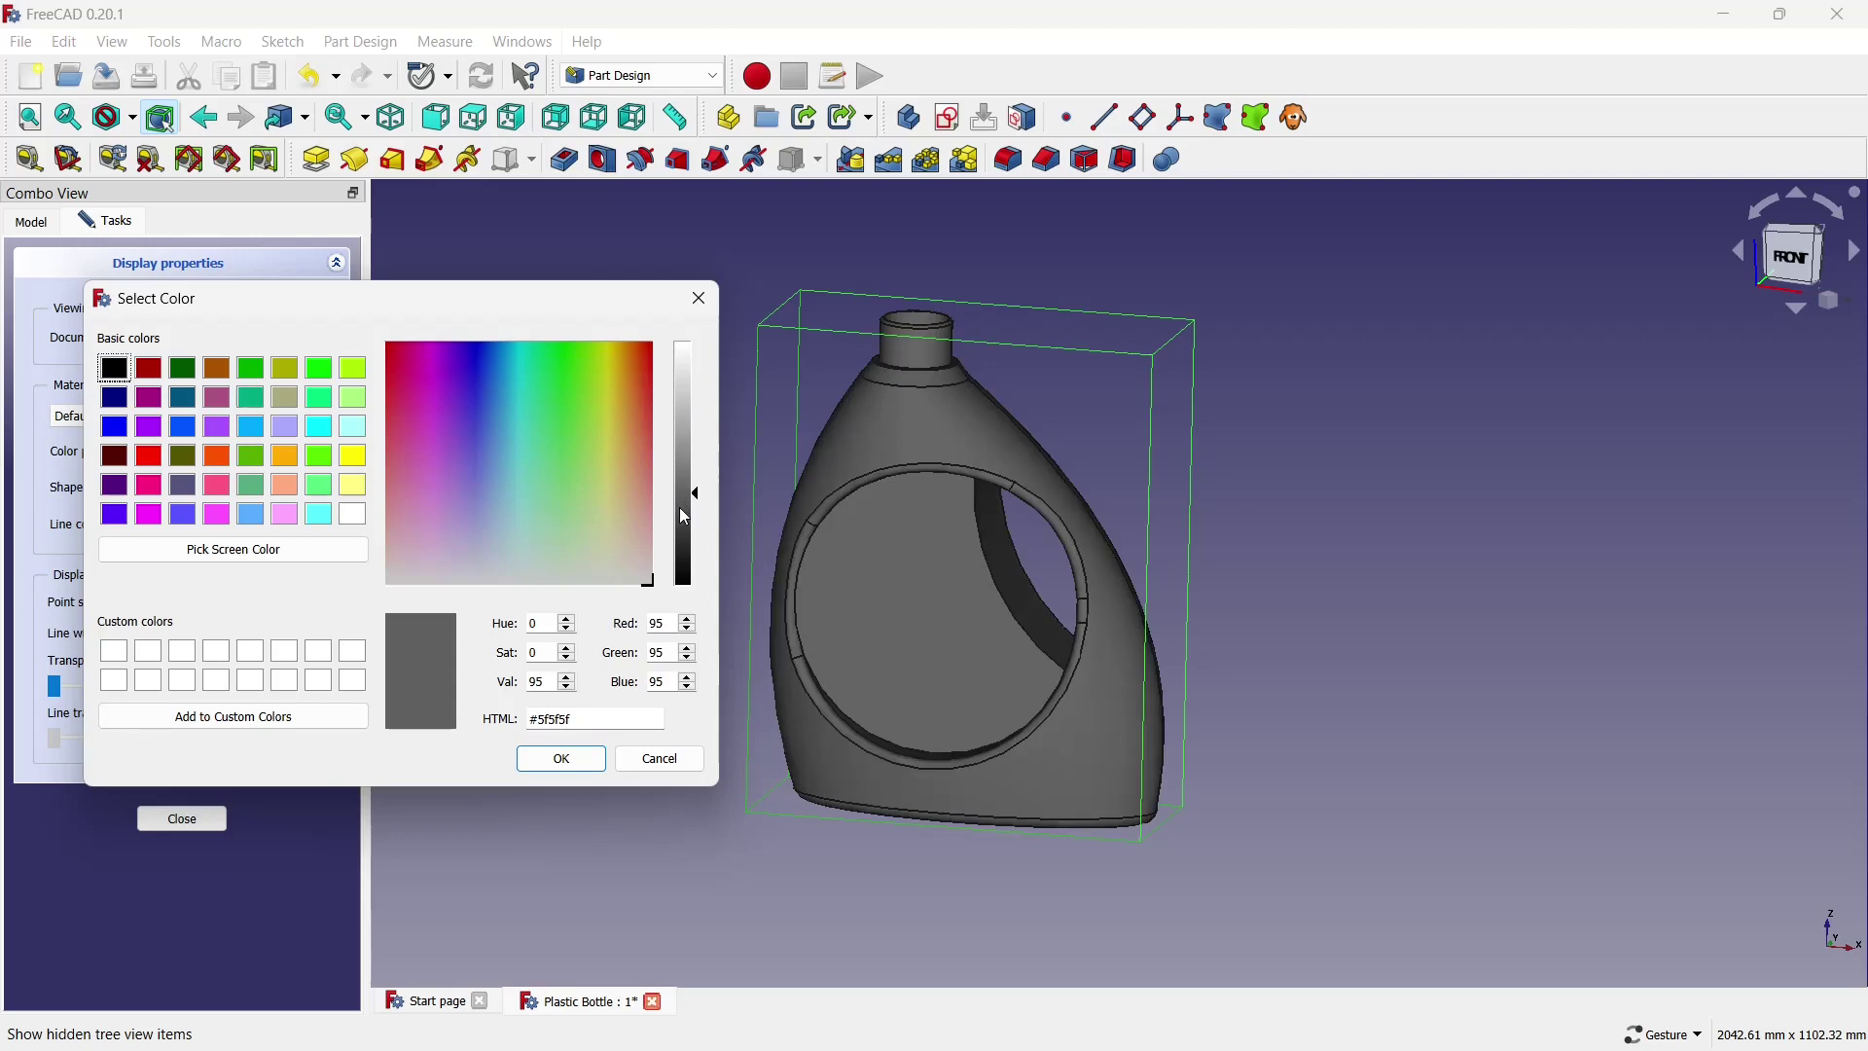
{"action": "left_click", "coordinate": [553, 749]}
{"action": "left_click", "coordinate": [143, 823]}
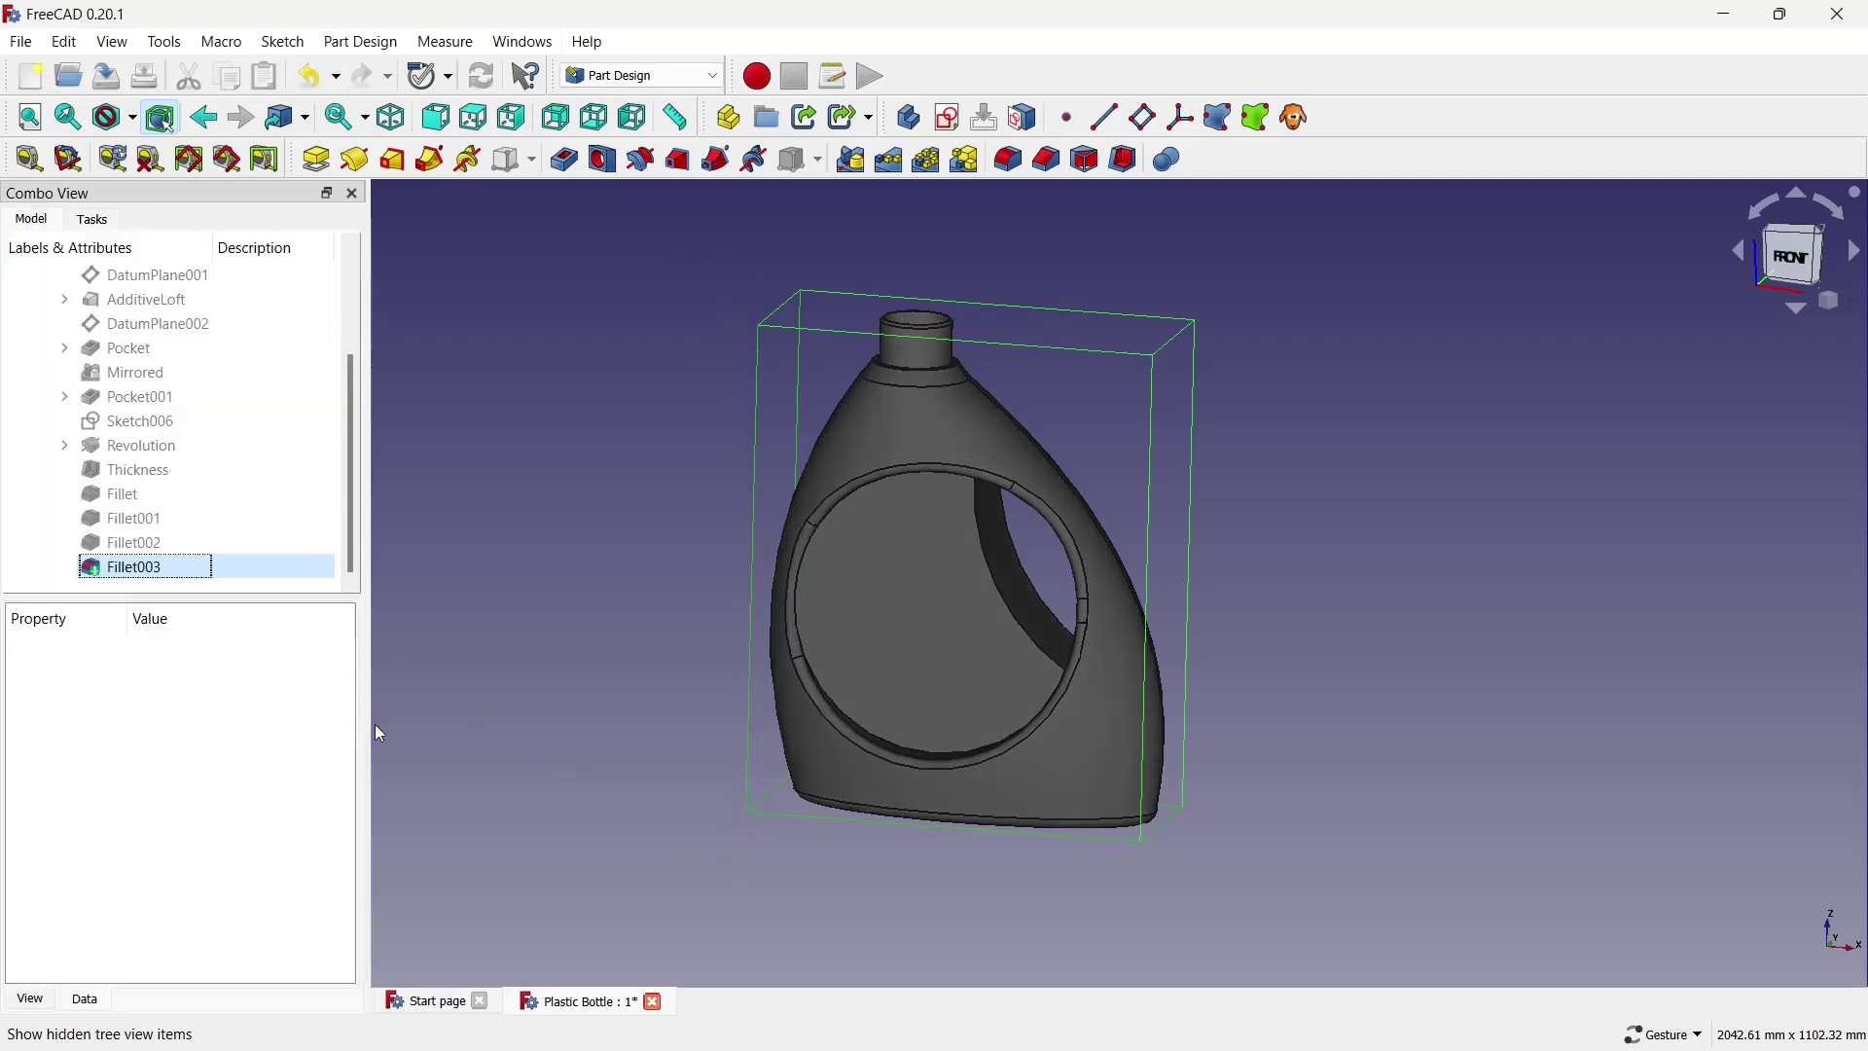
In Fillet003's Set colors, make the first side face of the bottle body blue.
{"action": "right_click", "coordinate": [252, 575]}
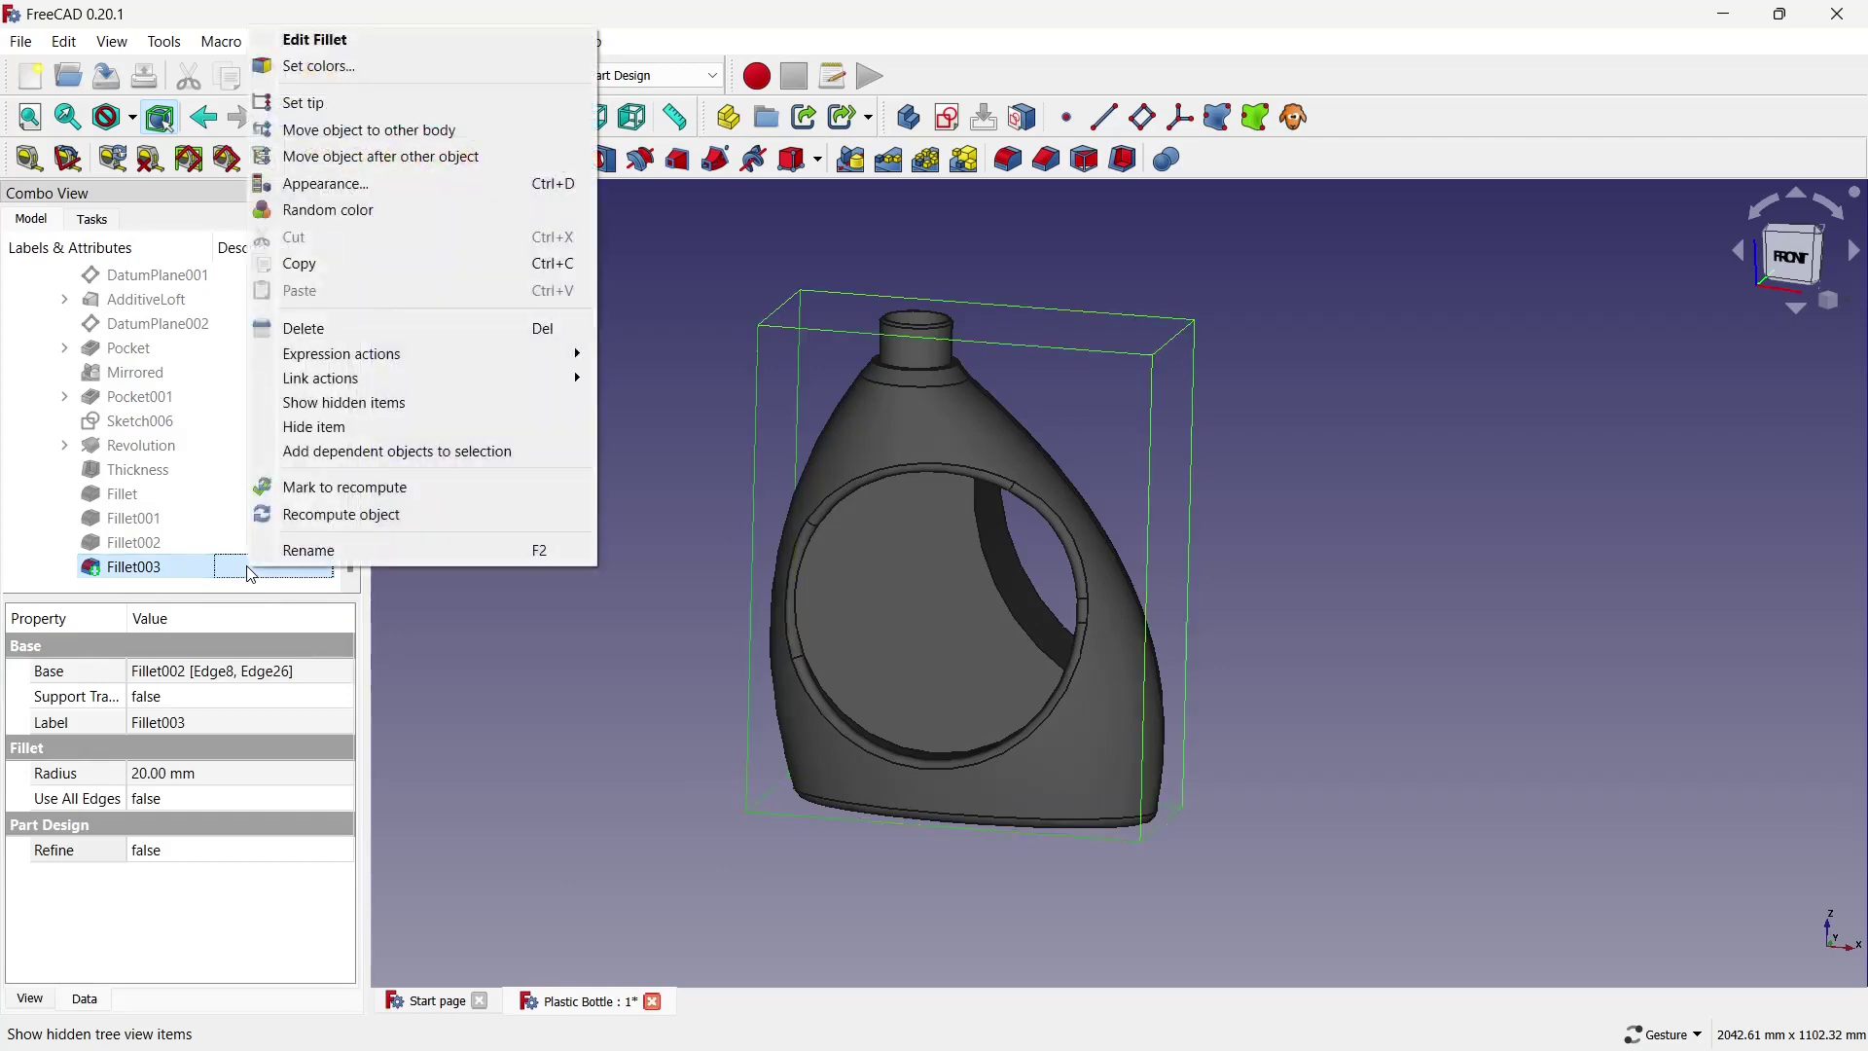
{"action": "left_click", "coordinate": [409, 75]}
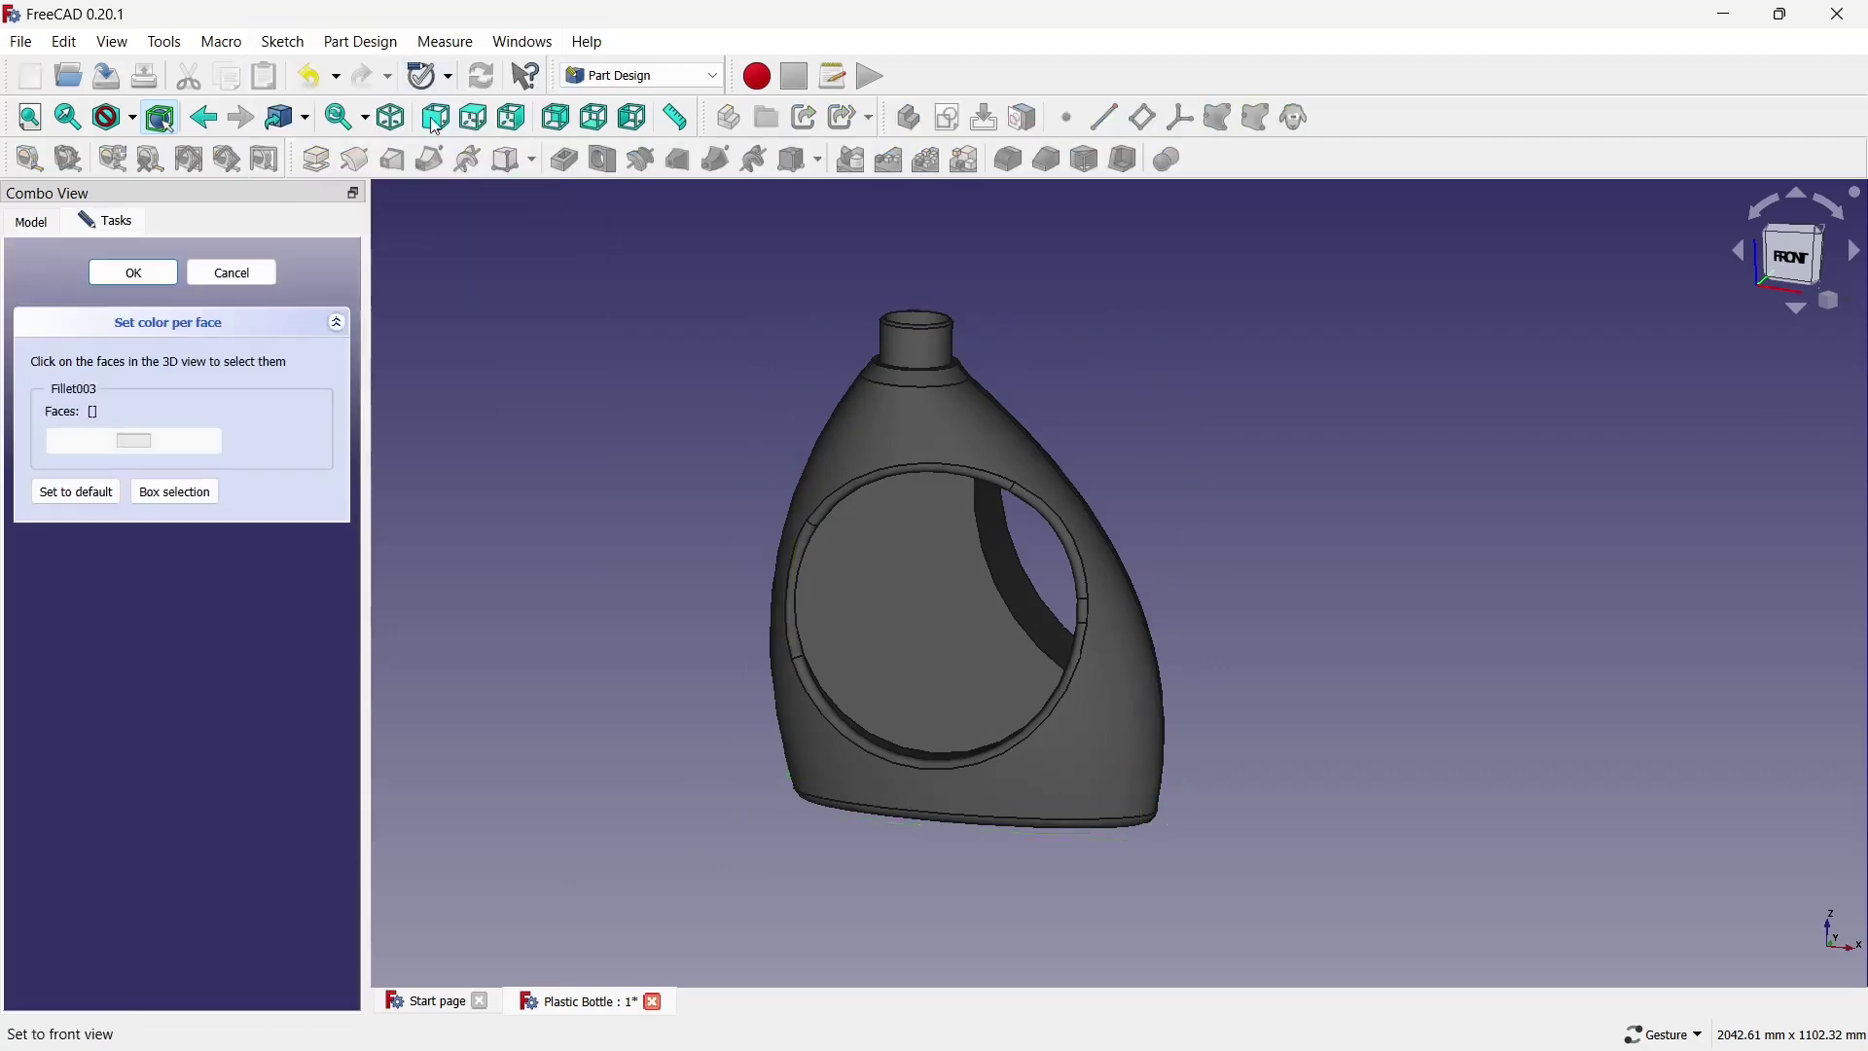
{"action": "left_click", "coordinate": [935, 418]}
{"action": "left_click", "coordinate": [186, 446]}
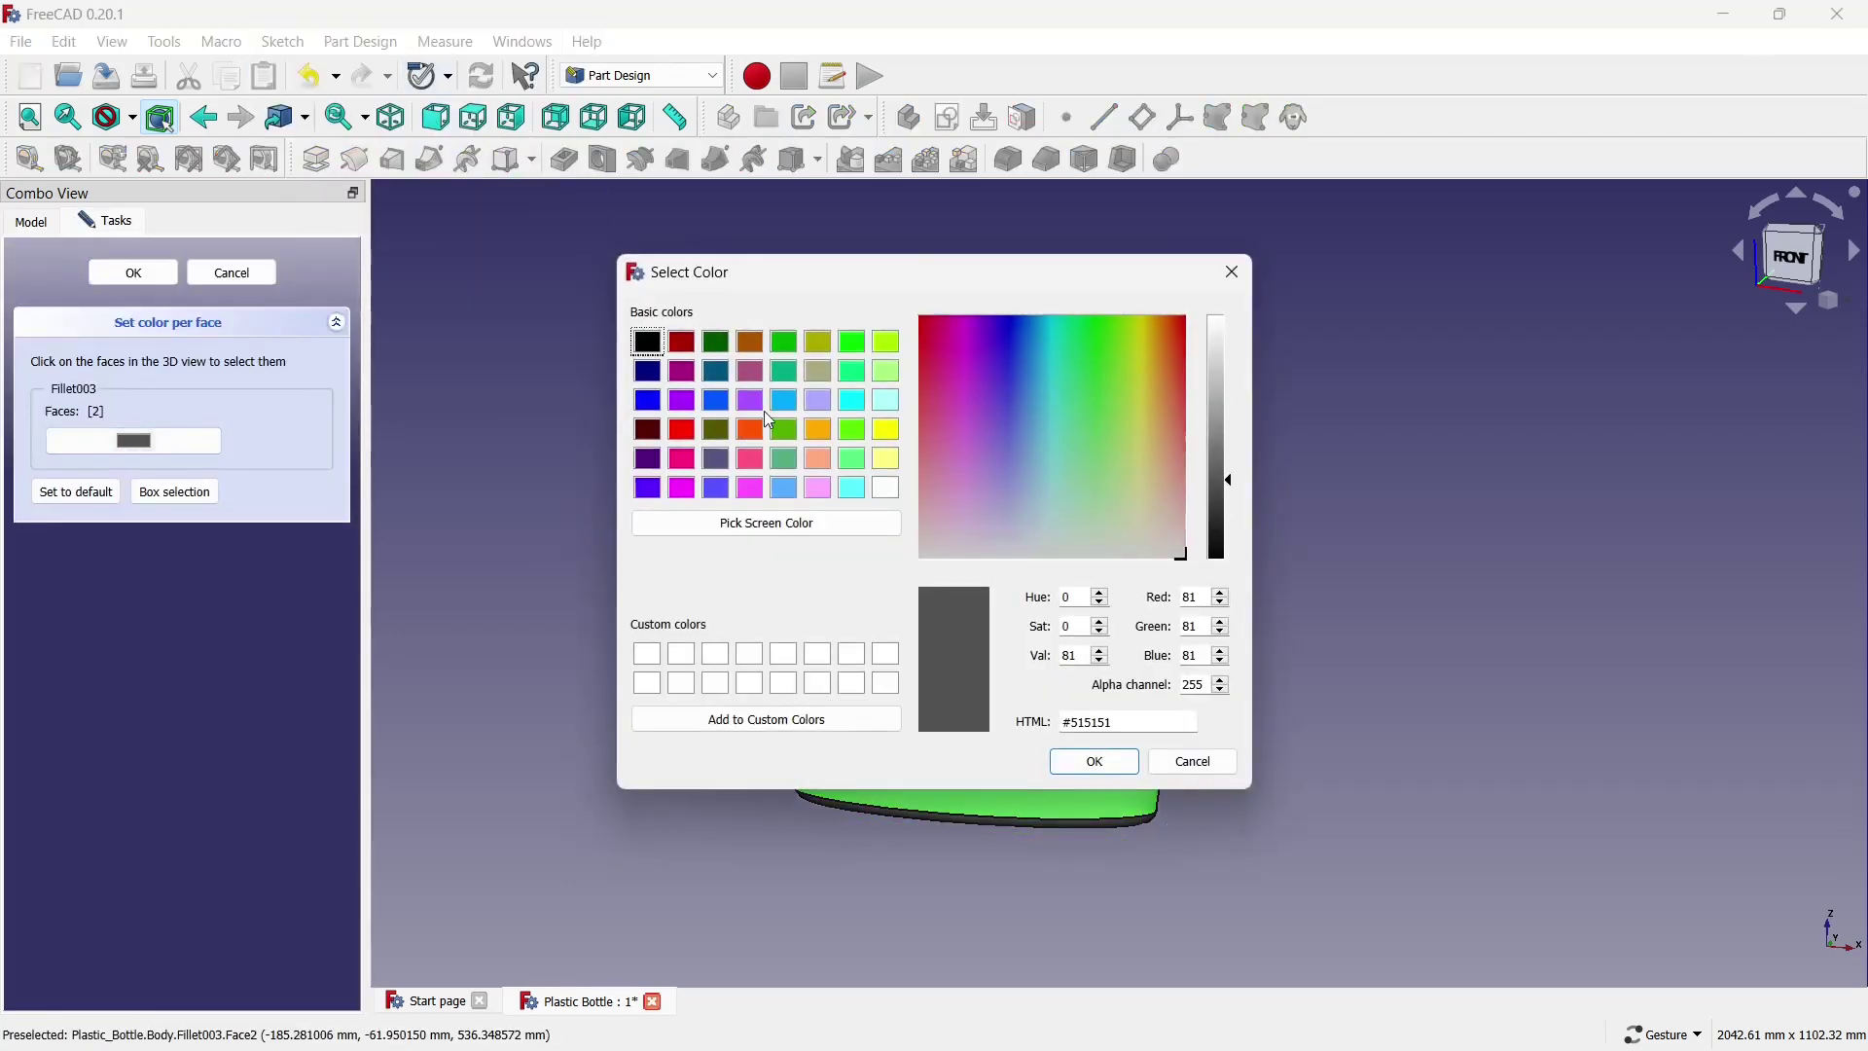
{"action": "left_click", "coordinate": [1128, 760]}
Colour the opposite body face blue as well and confirm the per-face colours.
{"action": "mouse_move", "coordinate": [1334, 668]}
{"action": "left_mouse_down"}
{"action": "mouse_move", "coordinate": [1117, 671]}
{"action": "mouse_move", "coordinate": [723, 624]}
{"action": "left_mouse_up"}
{"action": "left_click", "coordinate": [1200, 379]}
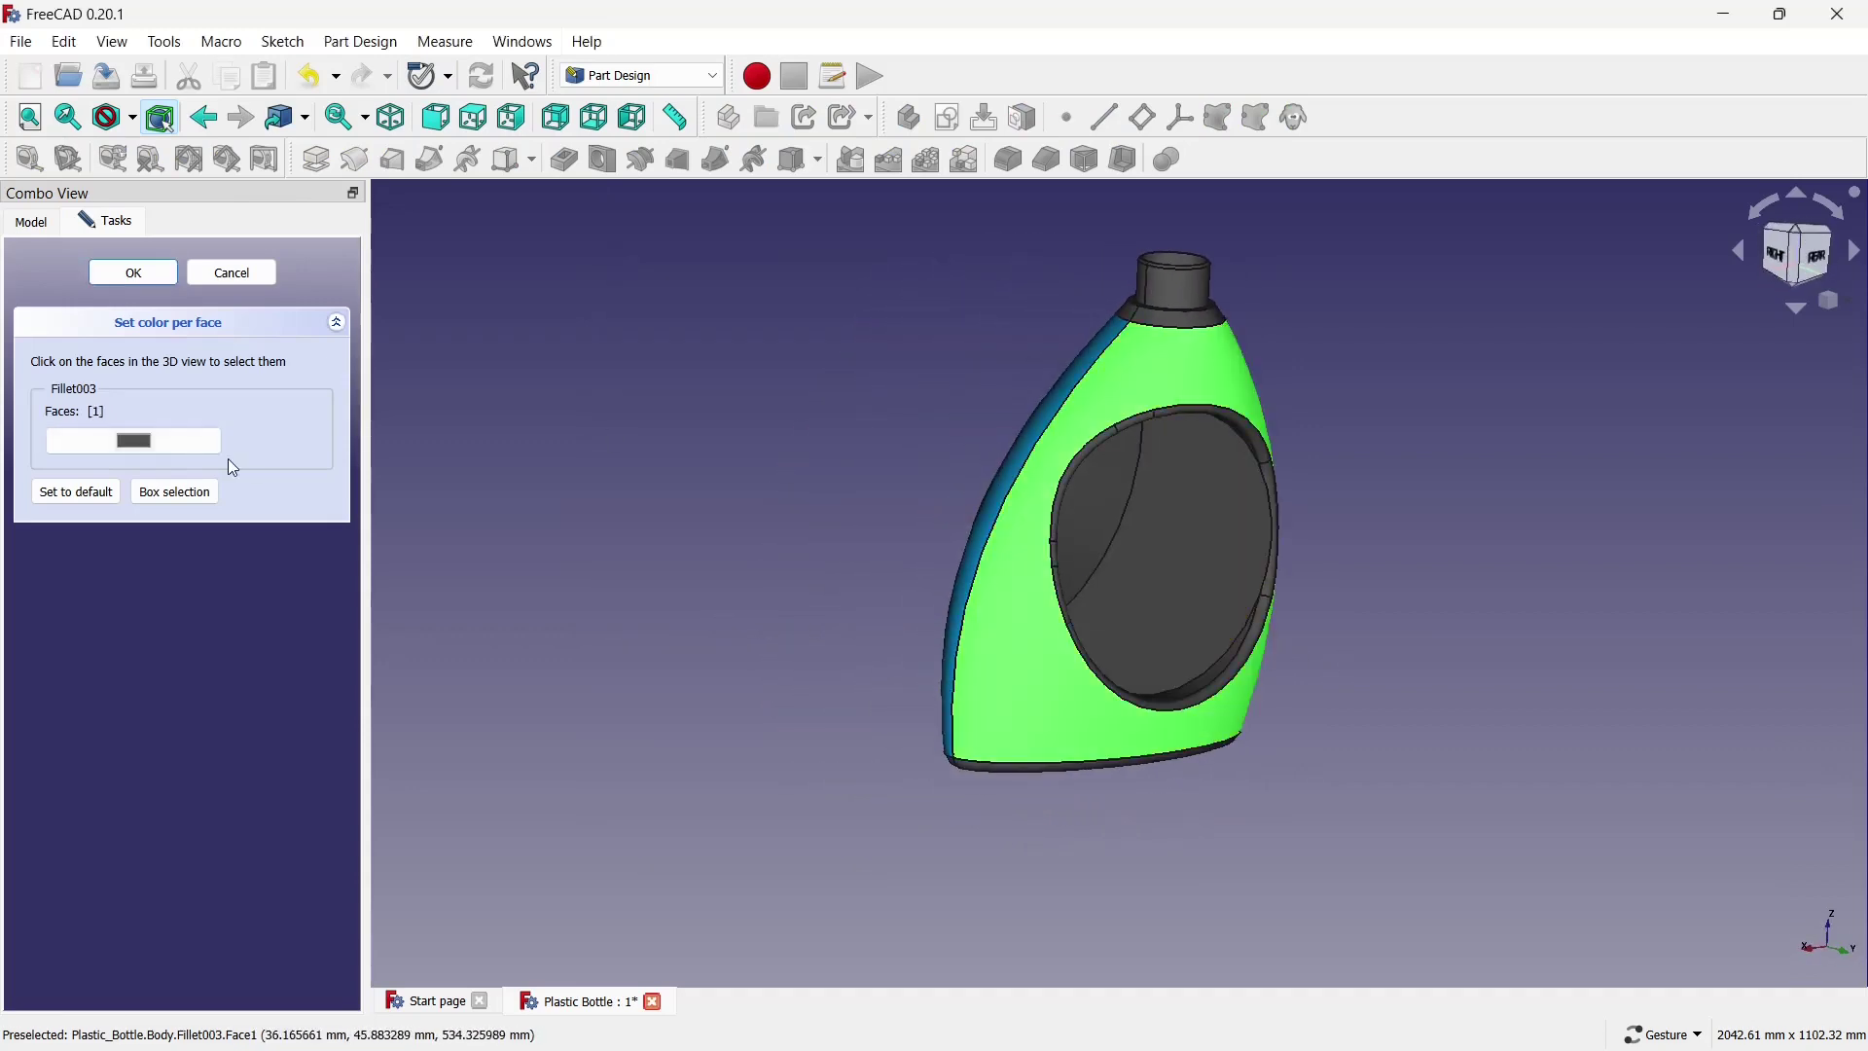
{"action": "left_click", "coordinate": [179, 446]}
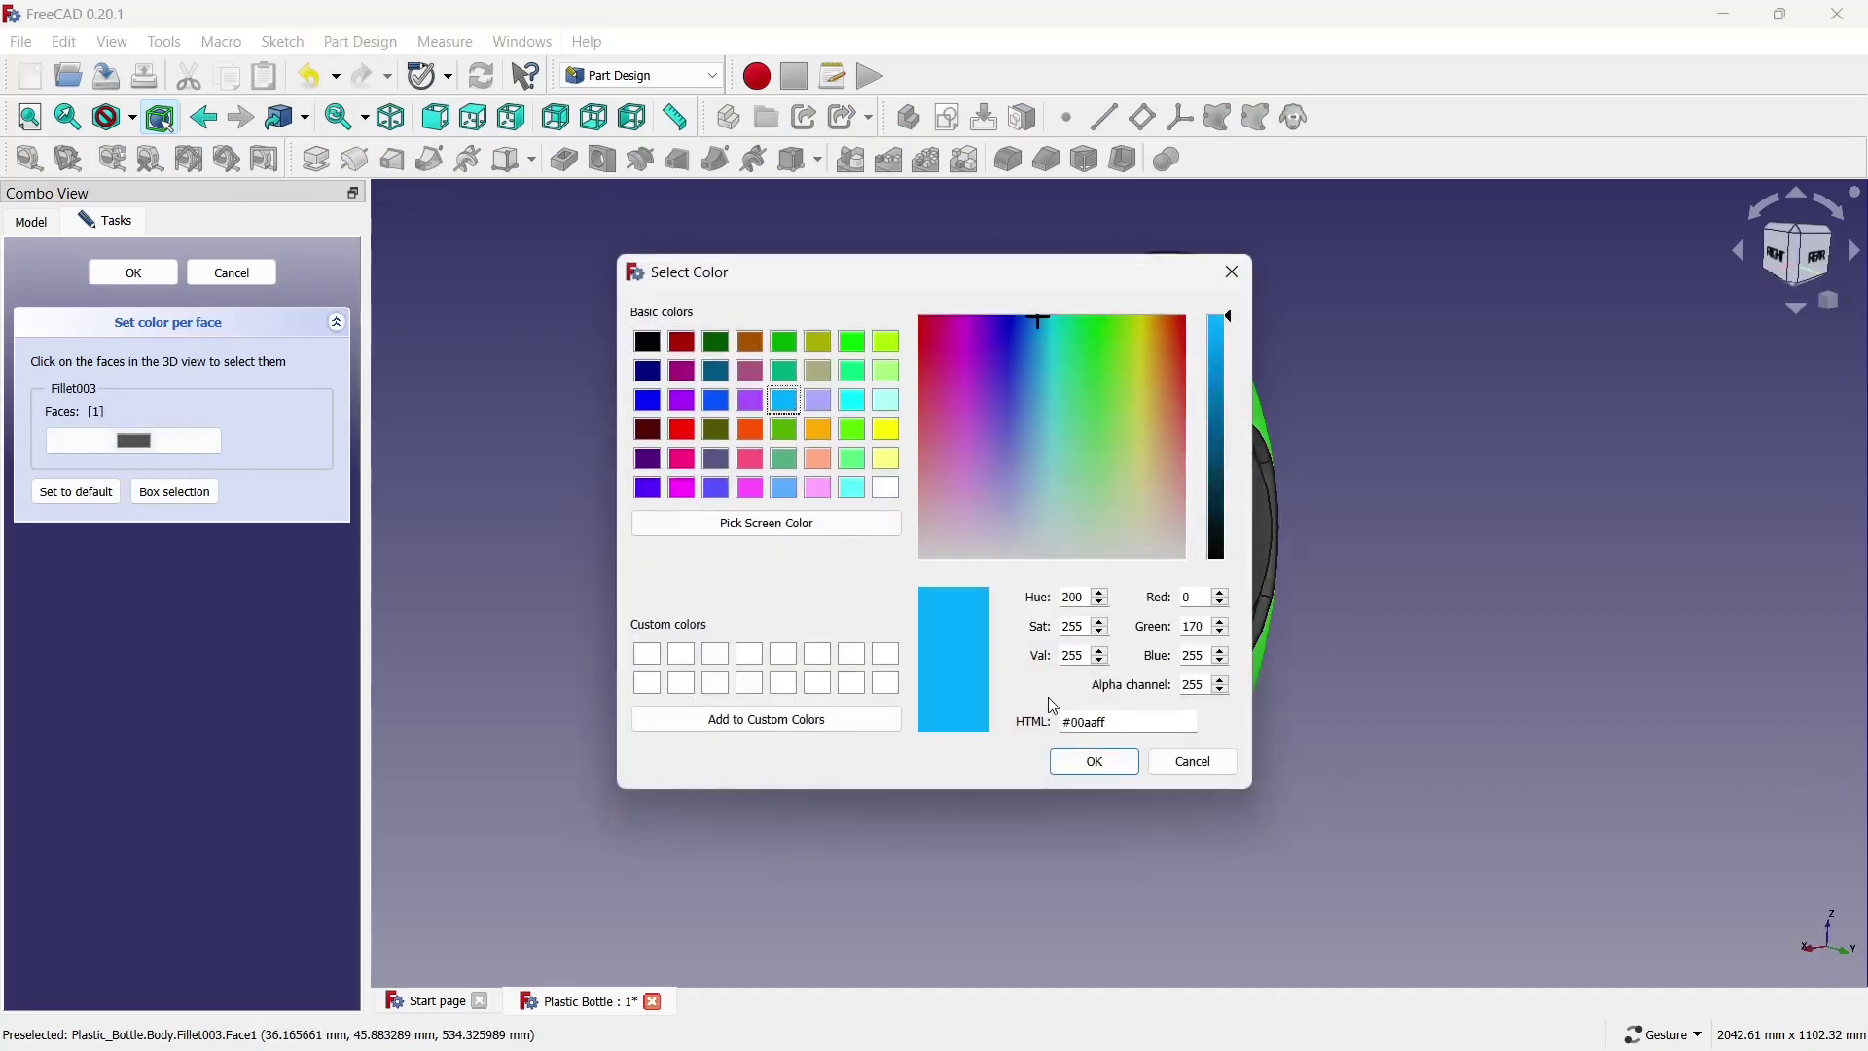
{"action": "left_click", "coordinate": [1063, 761]}
{"action": "left_click_drag", "start_coordinate": [1311, 578], "coordinate": [875, 574]}
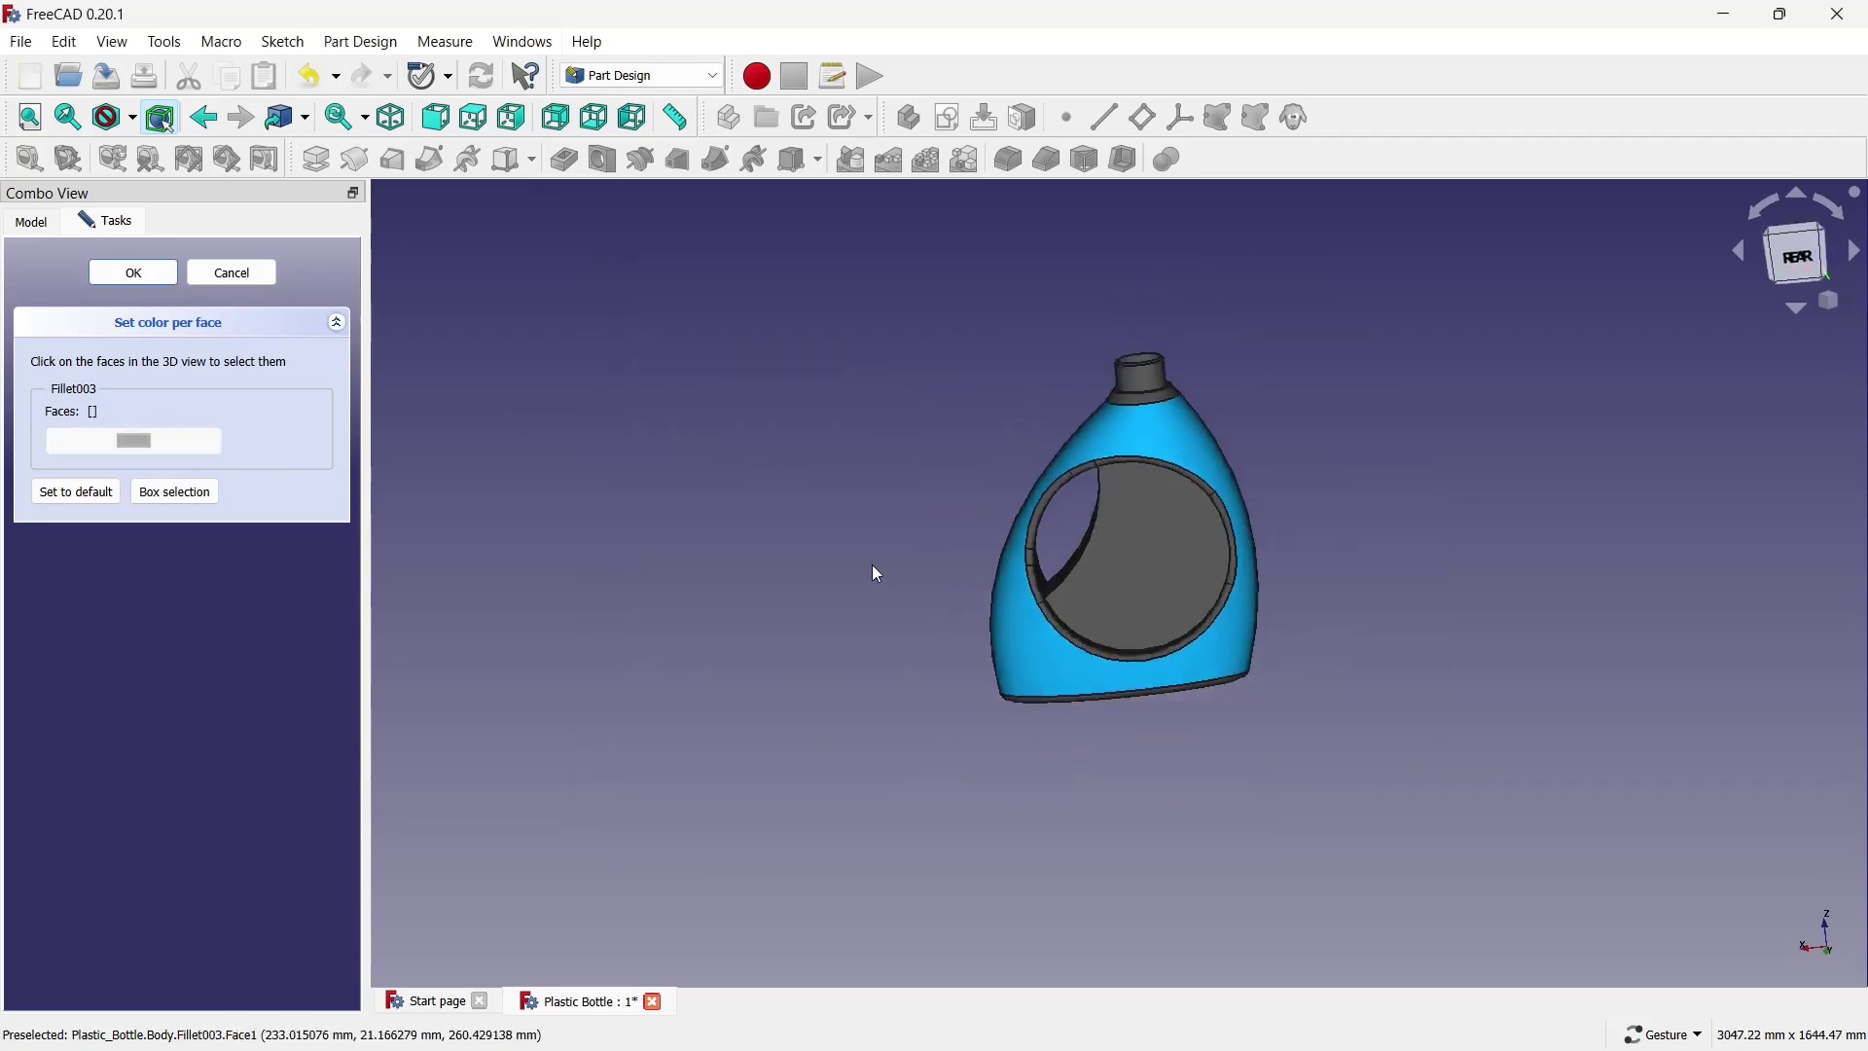
{"action": "left_click_drag", "start_coordinate": [1222, 534], "coordinate": [959, 583]}
{"action": "left_click_drag", "start_coordinate": [1205, 580], "coordinate": [1174, 596]}
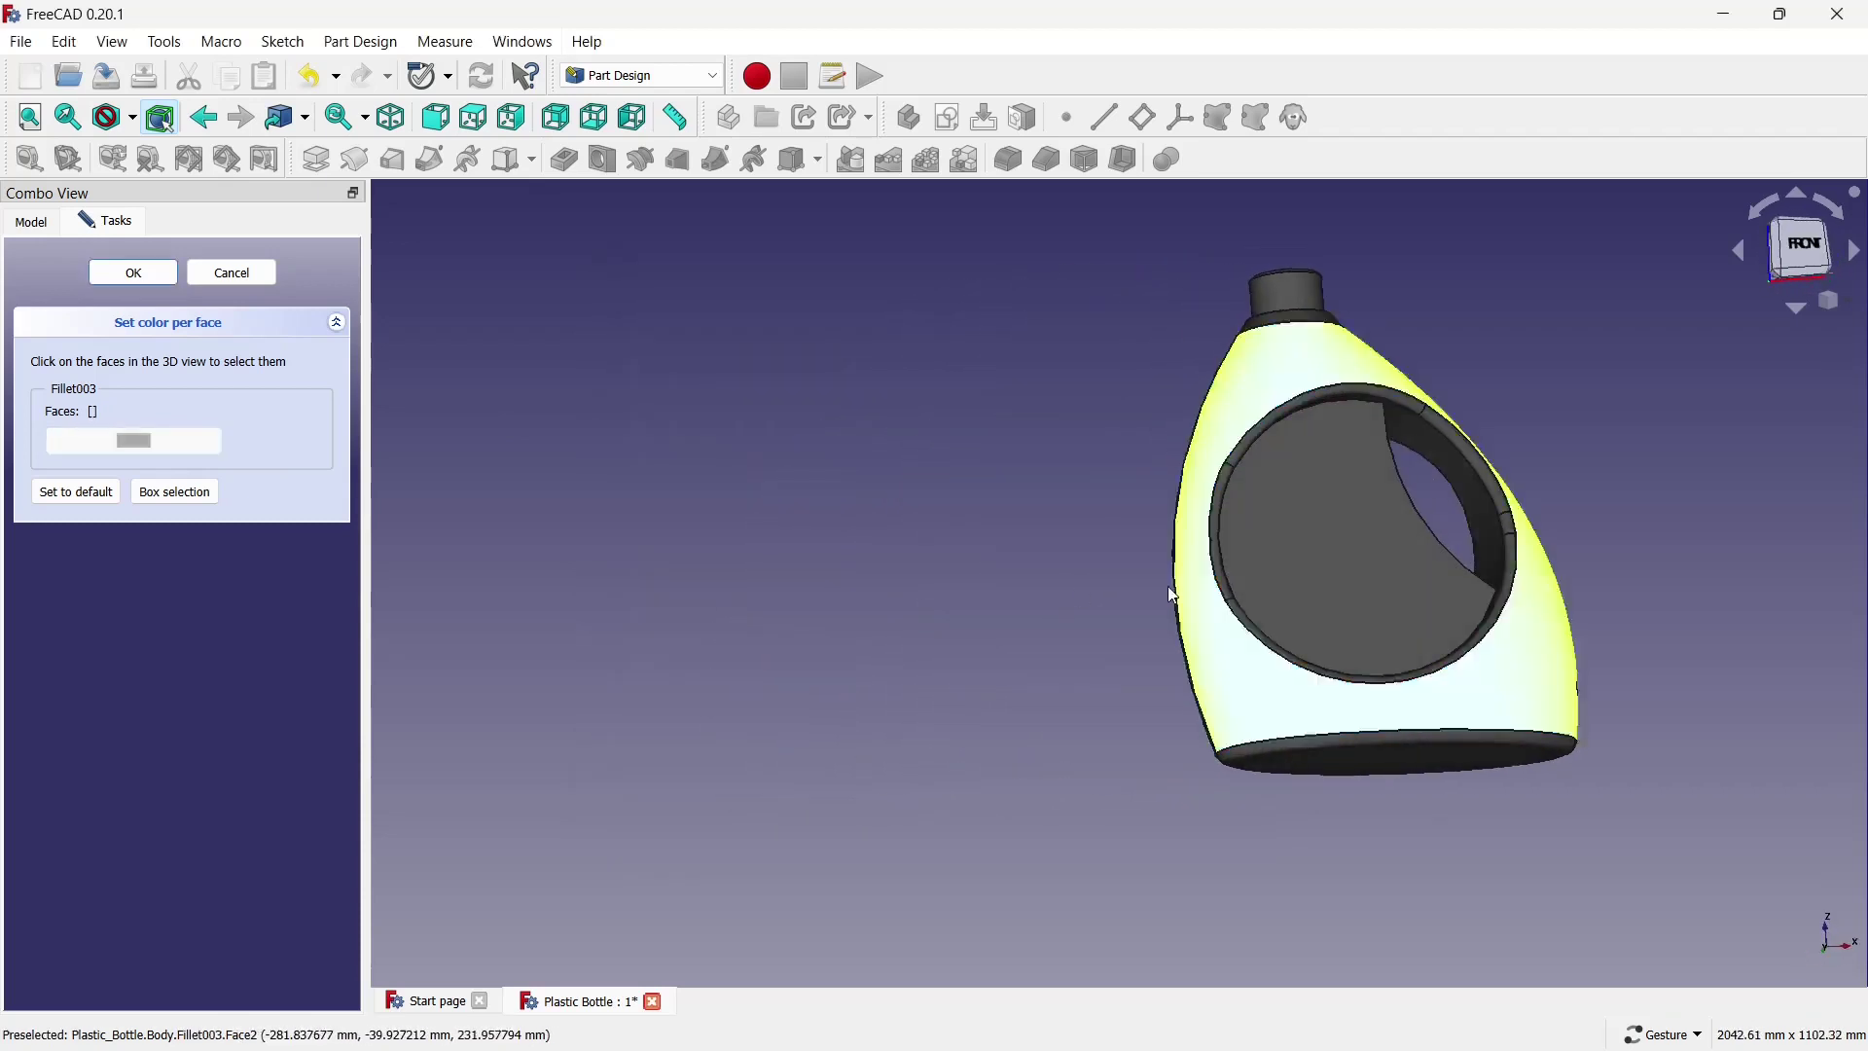
{"action": "left_click", "coordinate": [136, 272]}
{"action": "scroll", "coordinate": [621, 353], "scroll_direction": "down", "scroll_amount": 1}
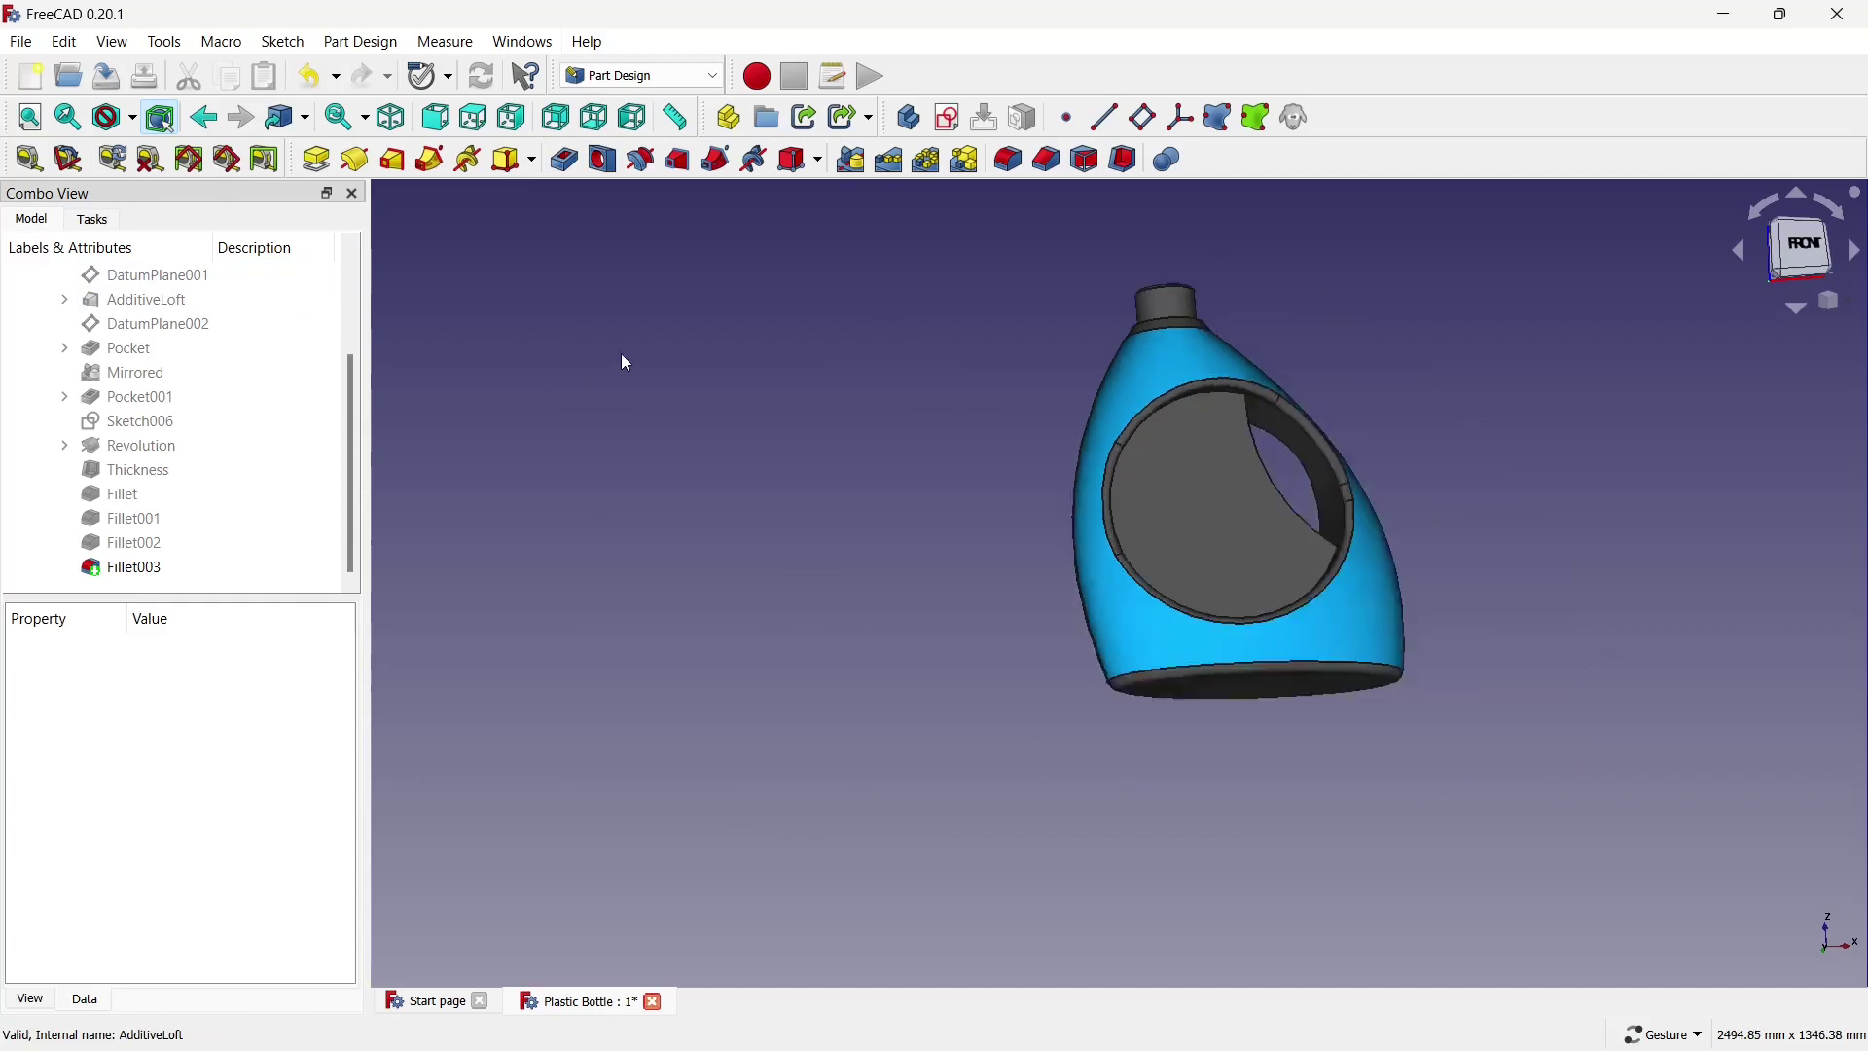
{"action": "scroll", "coordinate": [621, 353], "scroll_direction": "down", "scroll_amount": 1}
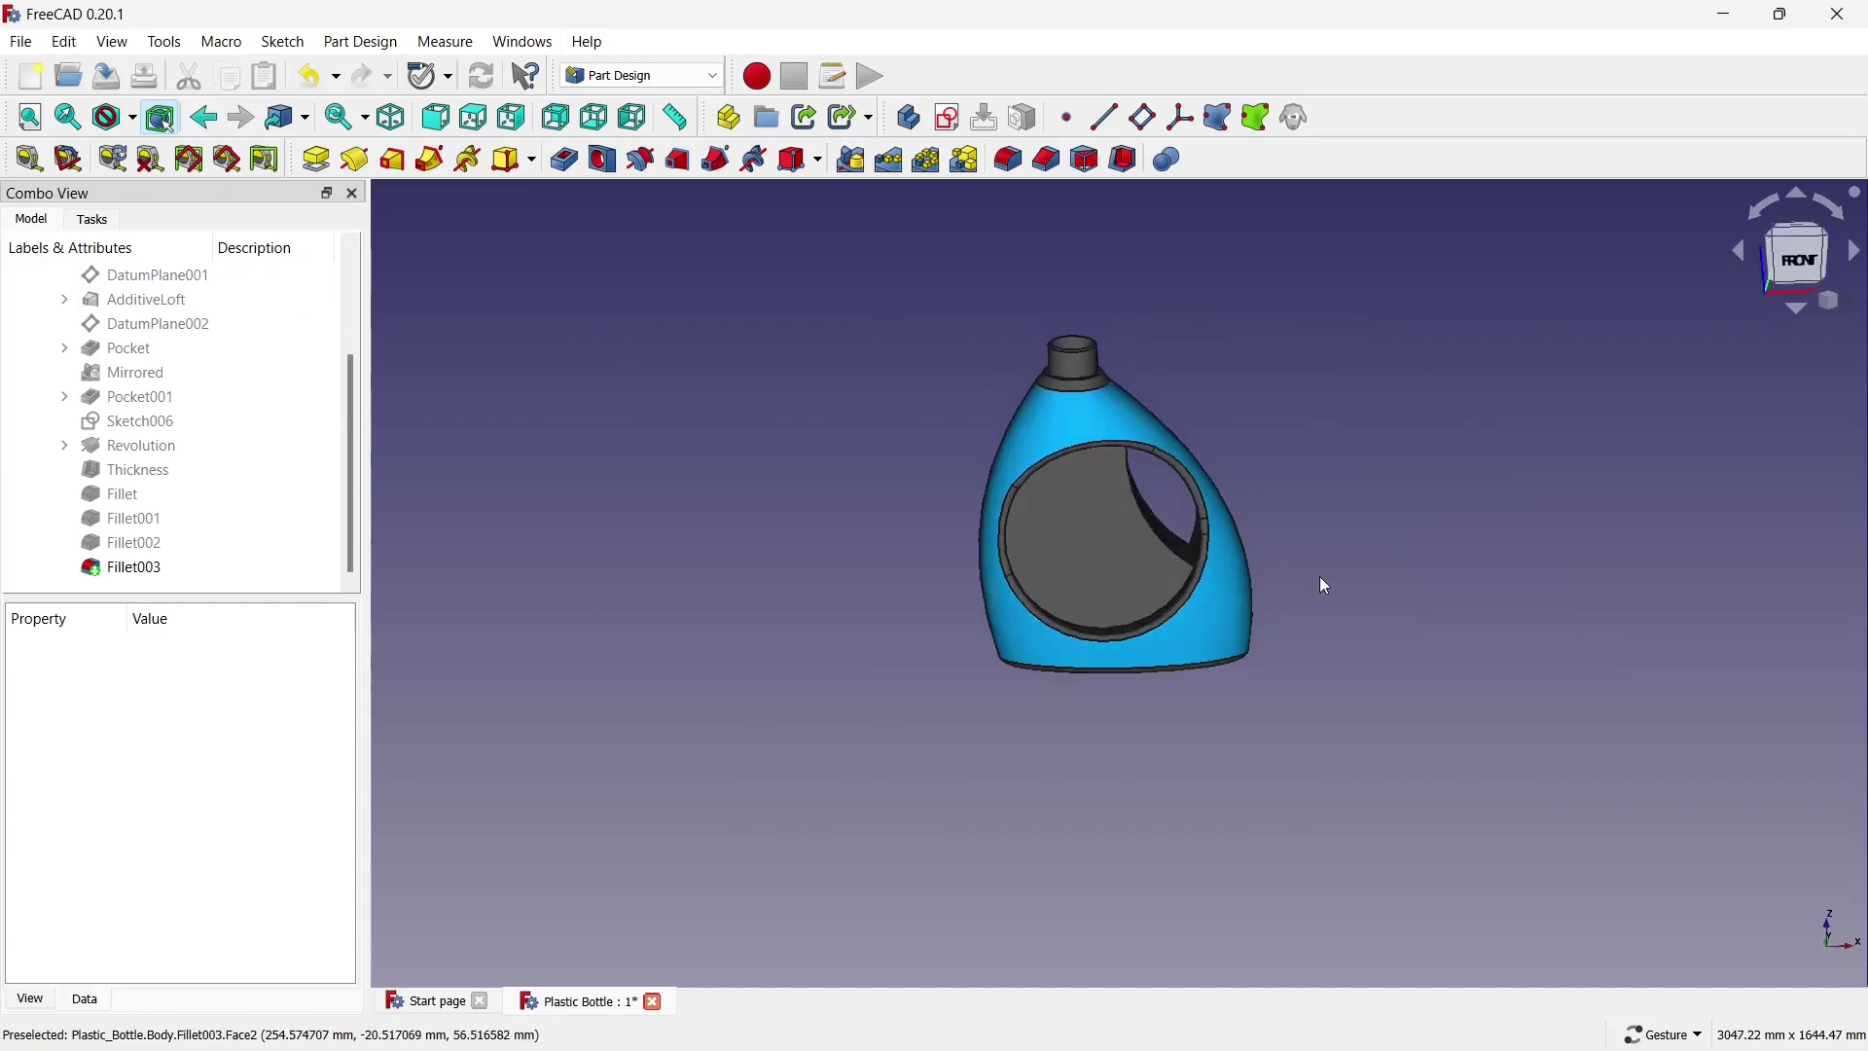
{"action": "left_click_drag", "start_coordinate": [1321, 578], "coordinate": [1216, 626]}
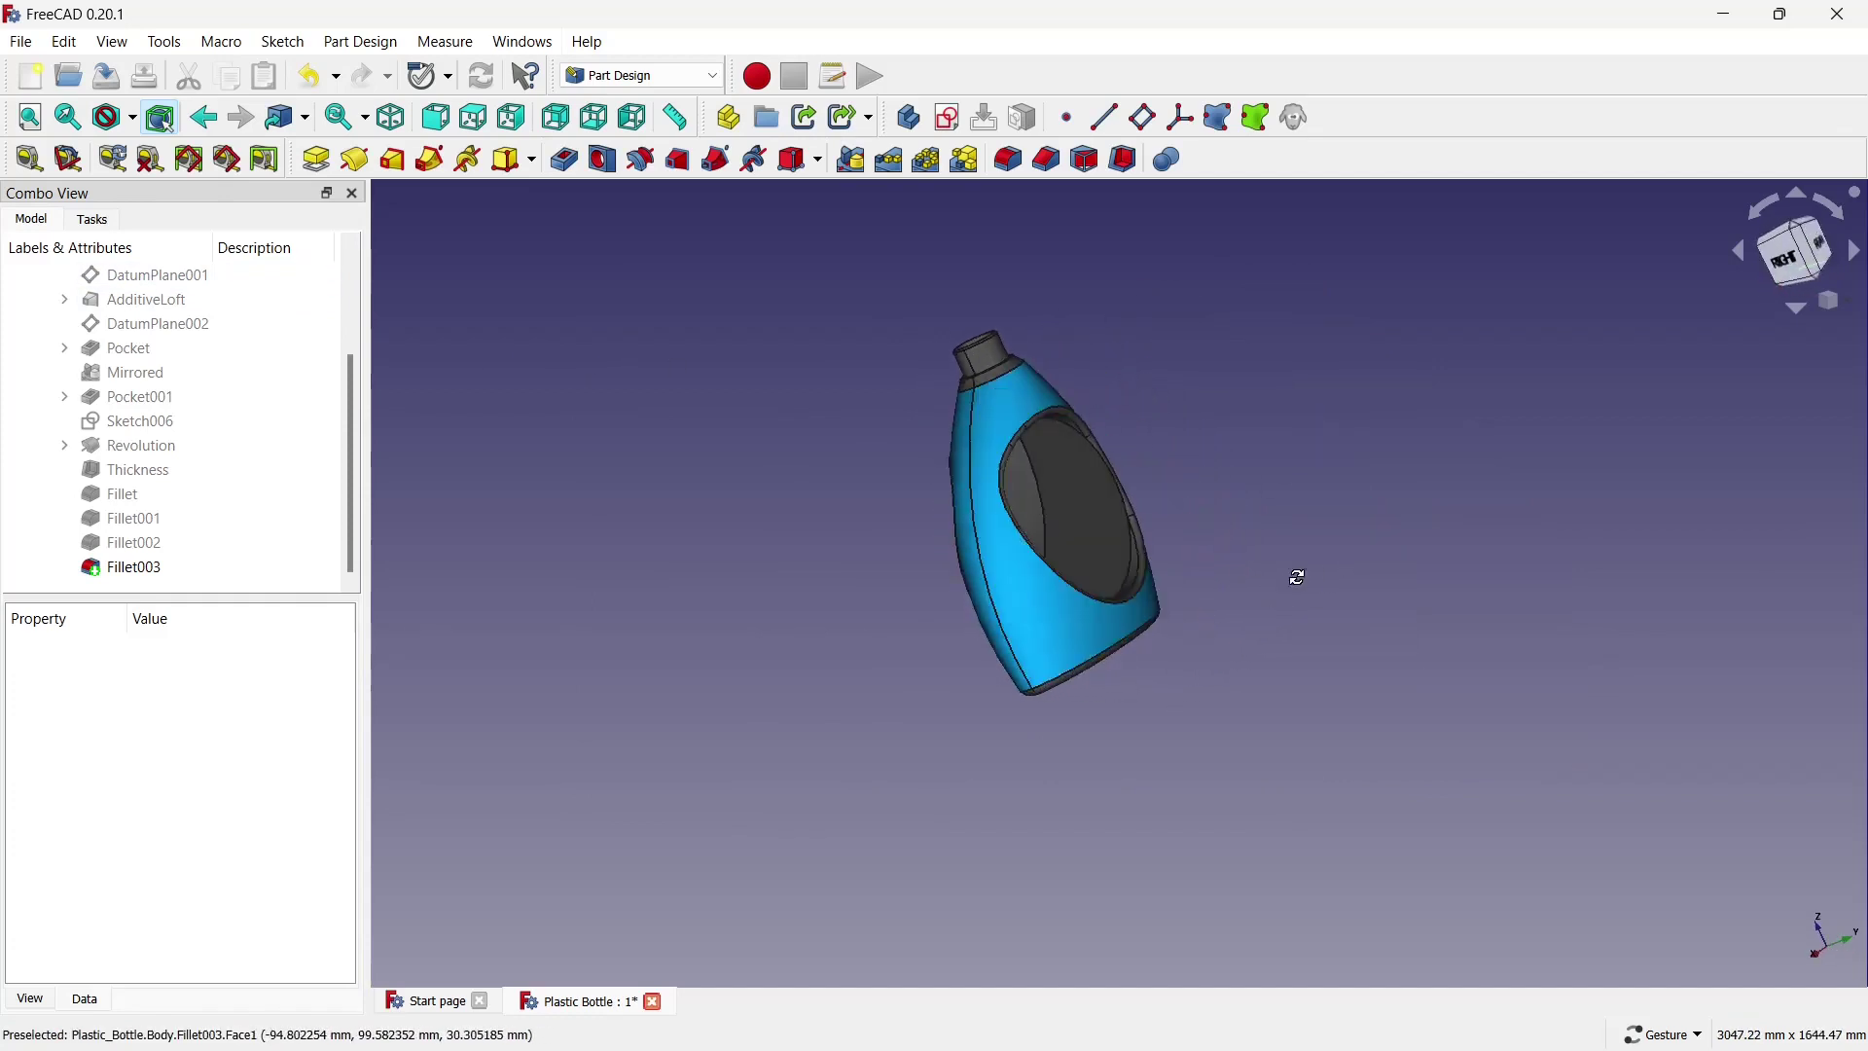
{"action": "mouse_move", "coordinate": [1298, 577]}
{"action": "left_mouse_down"}
{"action": "mouse_move", "coordinate": [967, 651]}
{"action": "mouse_move", "coordinate": [1380, 684]}
{"action": "left_mouse_up"}
{"action": "scroll", "coordinate": [1281, 517], "scroll_direction": "up", "scroll_amount": 2}
{"action": "left_click_drag", "start_coordinate": [1280, 516], "coordinate": [1033, 403]}
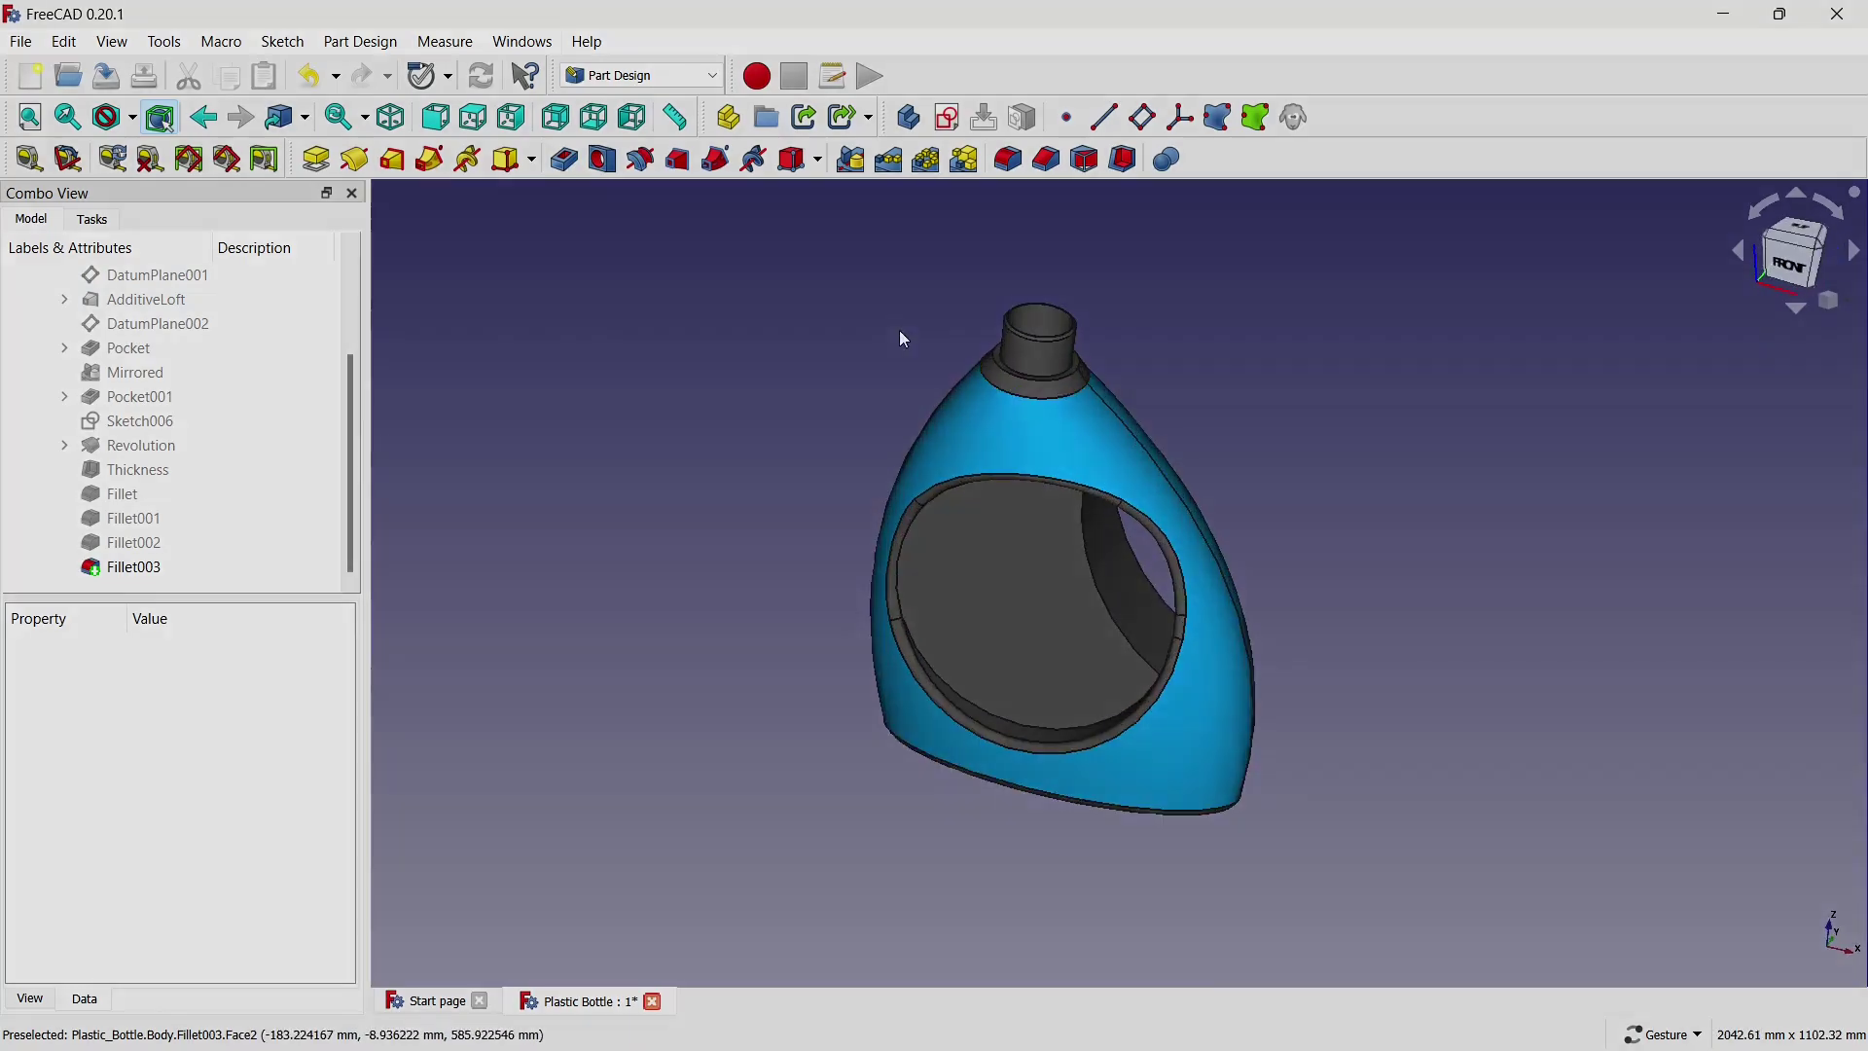